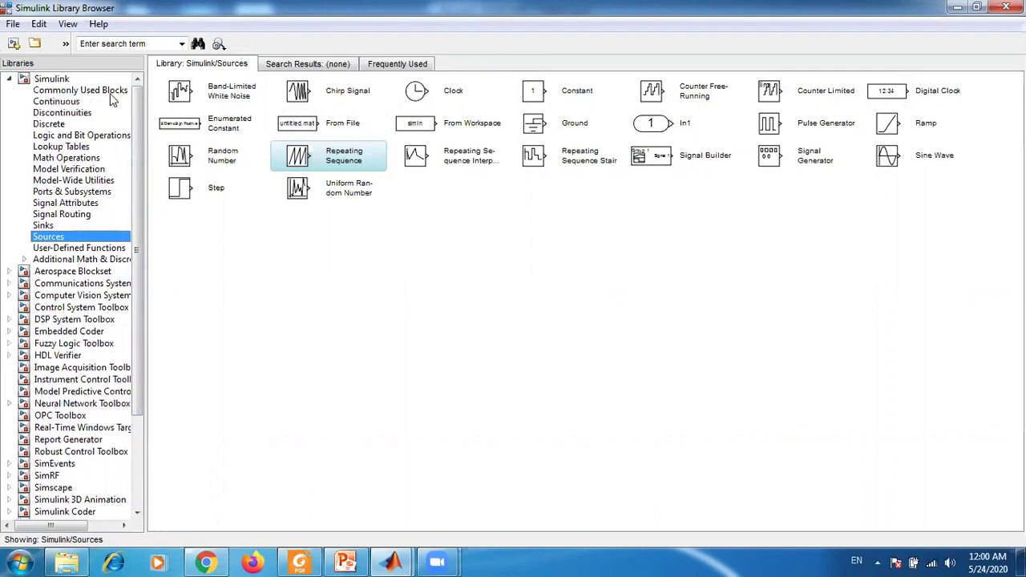
Step: Examine the blocks in the Simulink libraries from Commonly Used Blocks through Lookup Tables, comparing Continuous with Discrete
{"action": "left_click", "coordinate": [71, 95]}
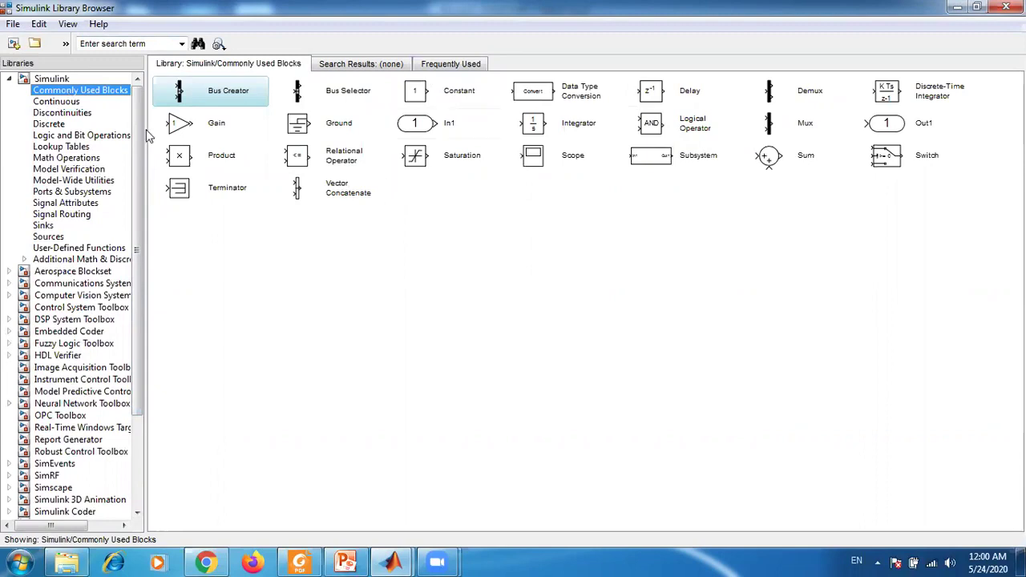
{"action": "left_click", "coordinate": [65, 105]}
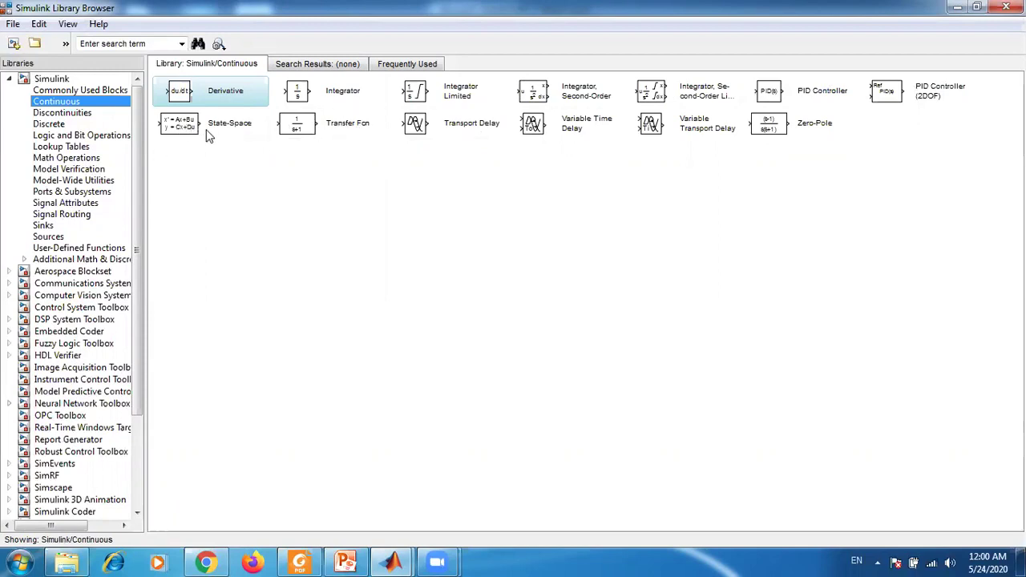
{"action": "left_click", "coordinate": [60, 114]}
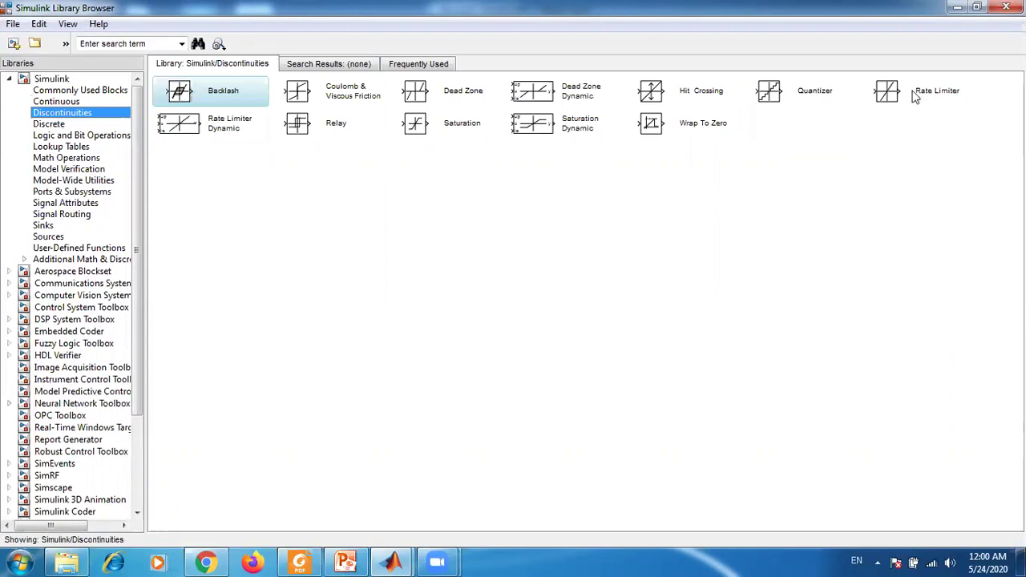
{"action": "left_click", "coordinate": [53, 127]}
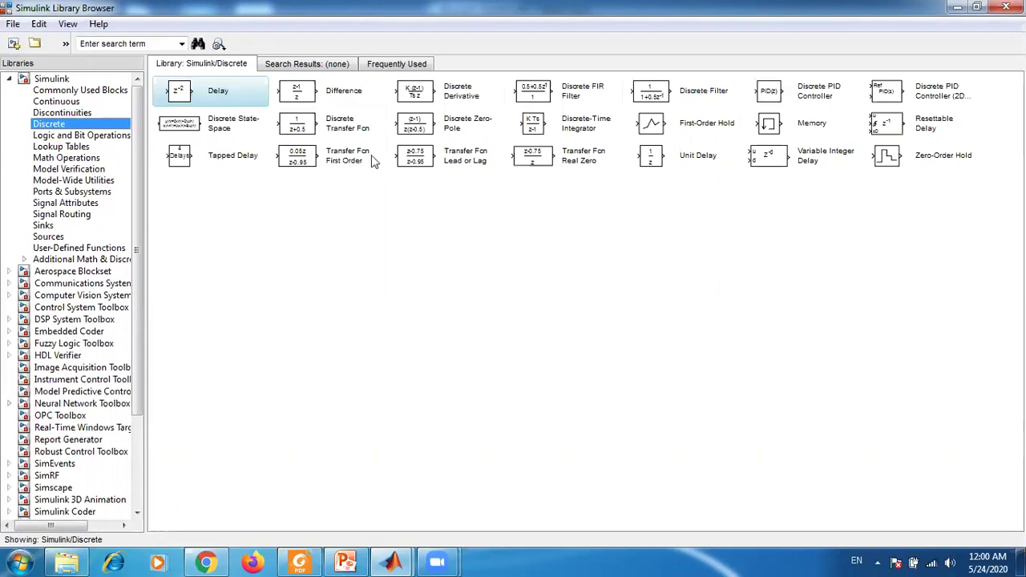
{"action": "left_click", "coordinate": [40, 103]}
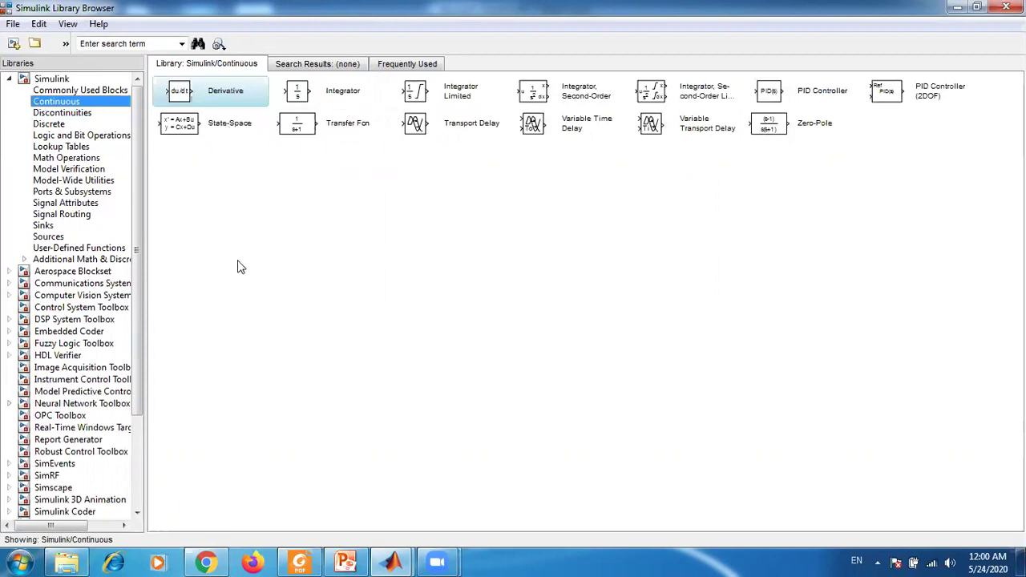
{"action": "left_click", "coordinate": [50, 124]}
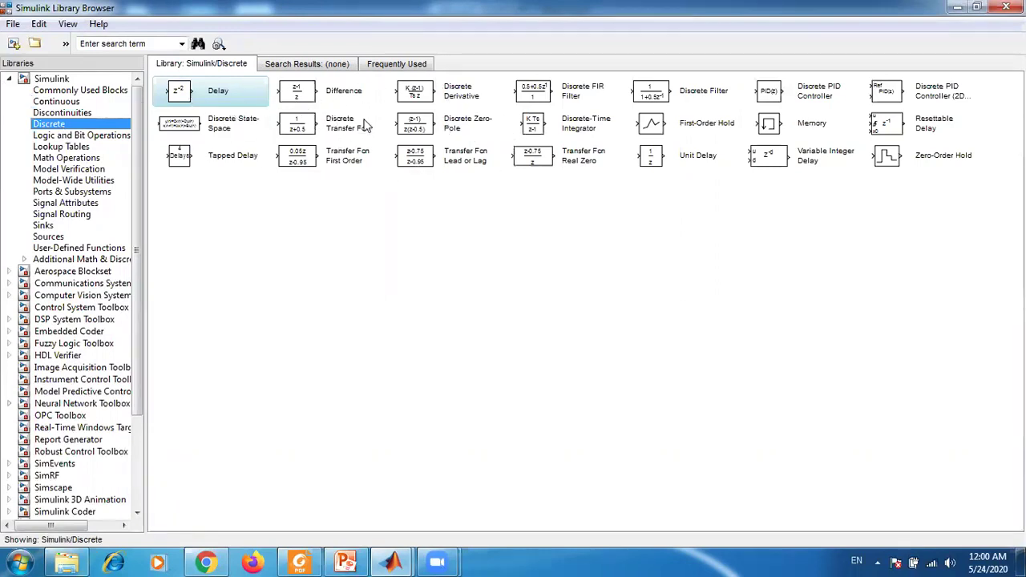
{"action": "left_click", "coordinate": [40, 136]}
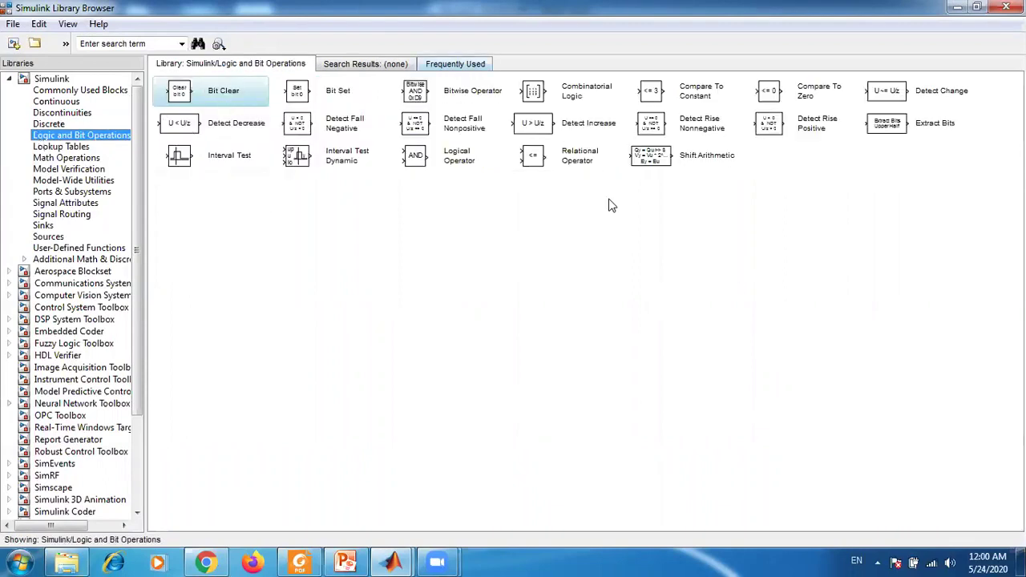
{"action": "left_click", "coordinate": [72, 151]}
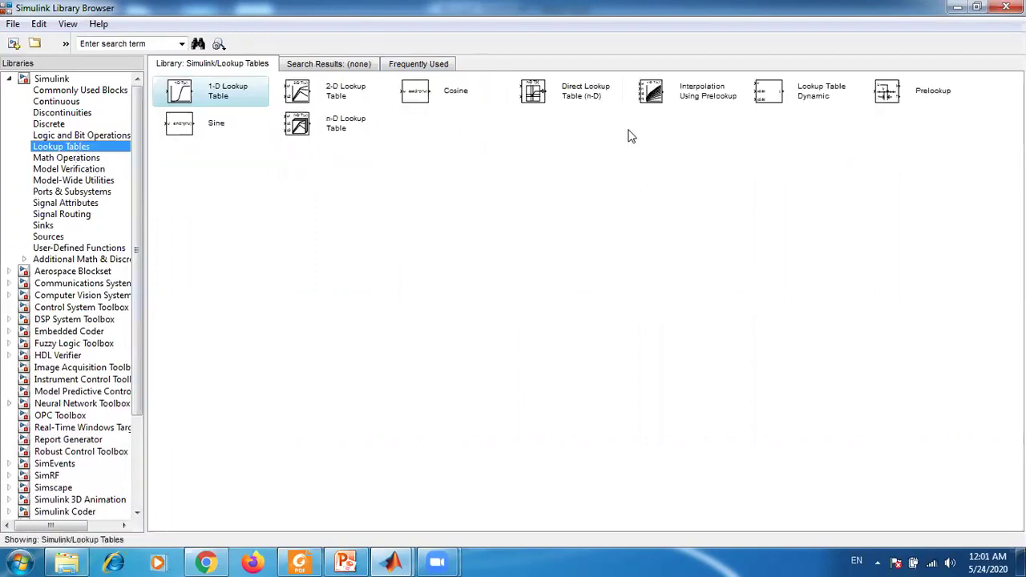
Step: Examine the blocks in the Math Operations, Model-Wide Utilities, Model Verification, Ports & Subsystems, Sinks and Sources libraries
{"action": "key", "text": "Down"}
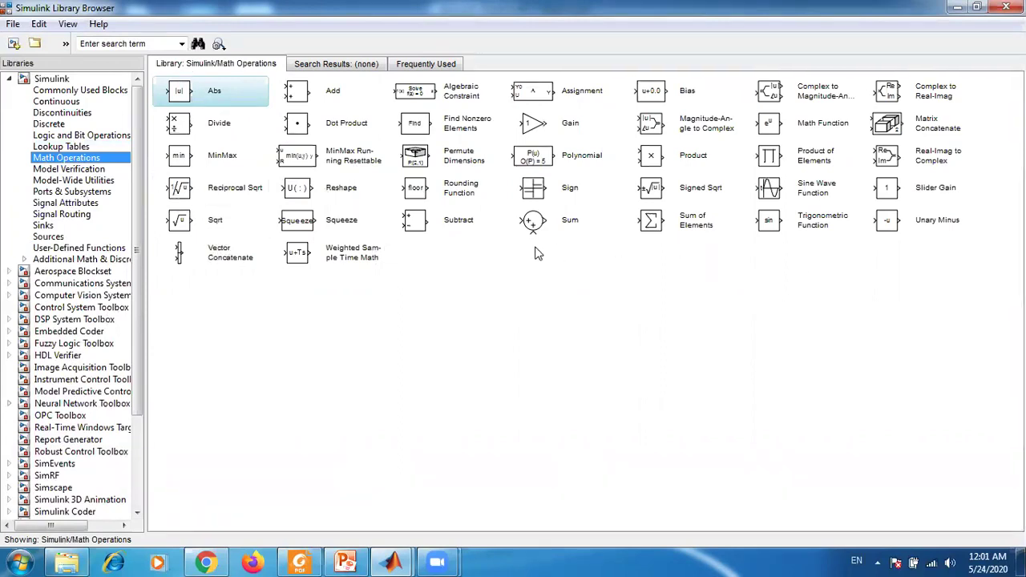
{"action": "left_click", "coordinate": [53, 181]}
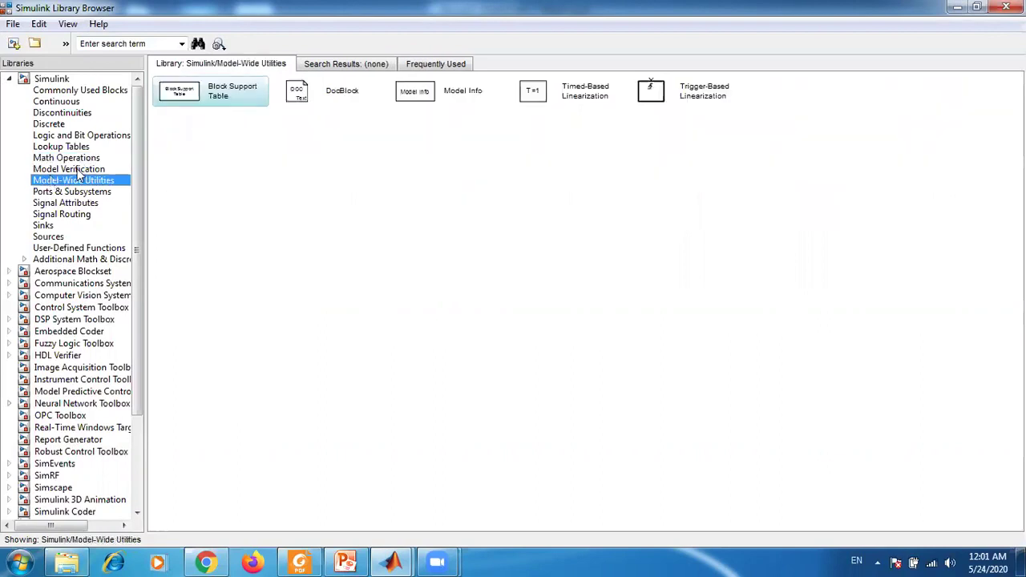
{"action": "left_click", "coordinate": [77, 169]}
{"action": "left_click", "coordinate": [59, 193]}
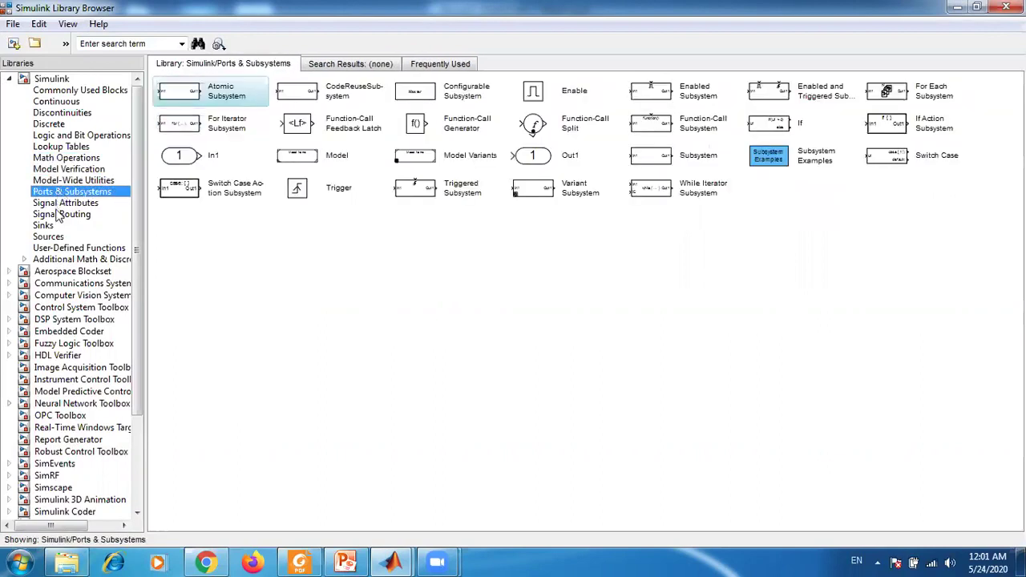
{"action": "left_click", "coordinate": [44, 226]}
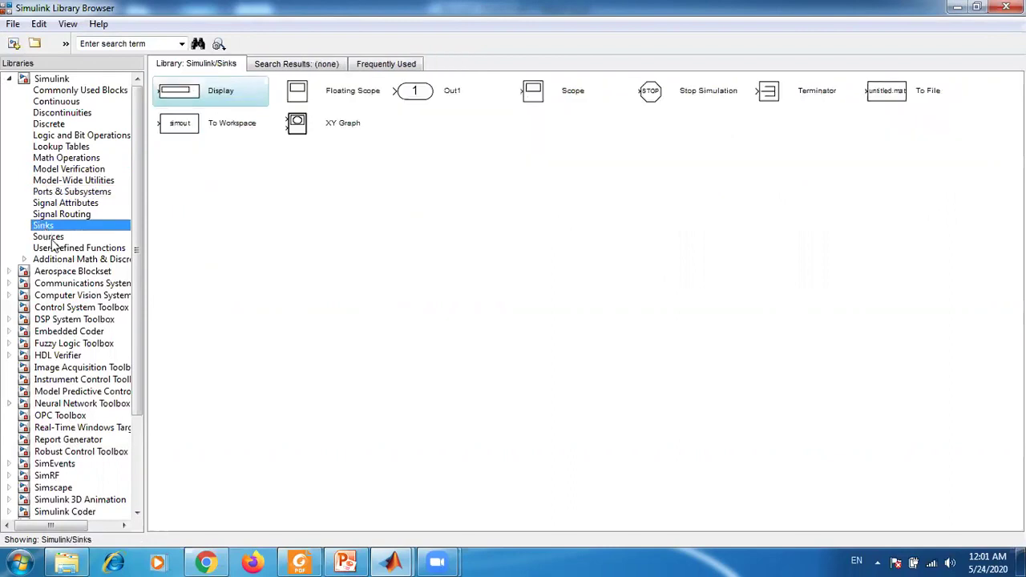
{"action": "left_click", "coordinate": [50, 239]}
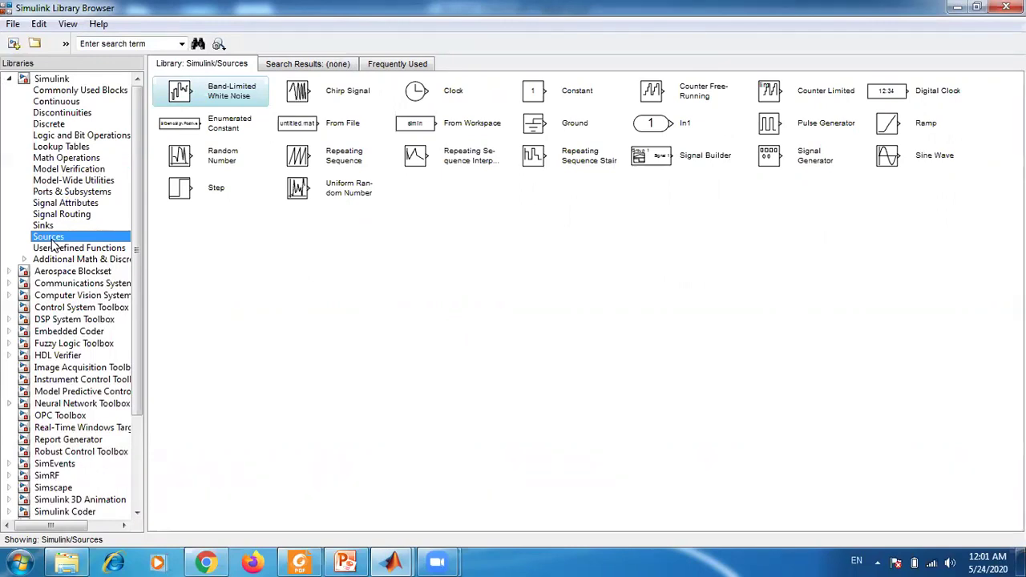
Step: Switch to the PowerPoint presentation and go back to slide 43 to read the sinusoidal signal example
{"action": "left_click", "coordinate": [355, 560]}
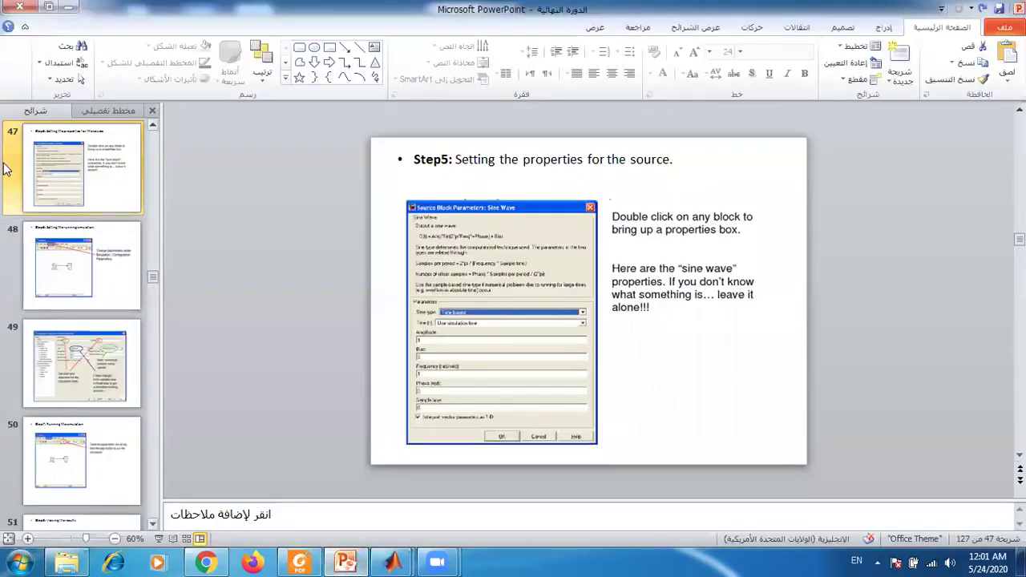
{"action": "key", "text": "Up"}
{"action": "key", "text": "Up"}
{"action": "key", "text": "Up"}
{"action": "key", "text": "Up"}
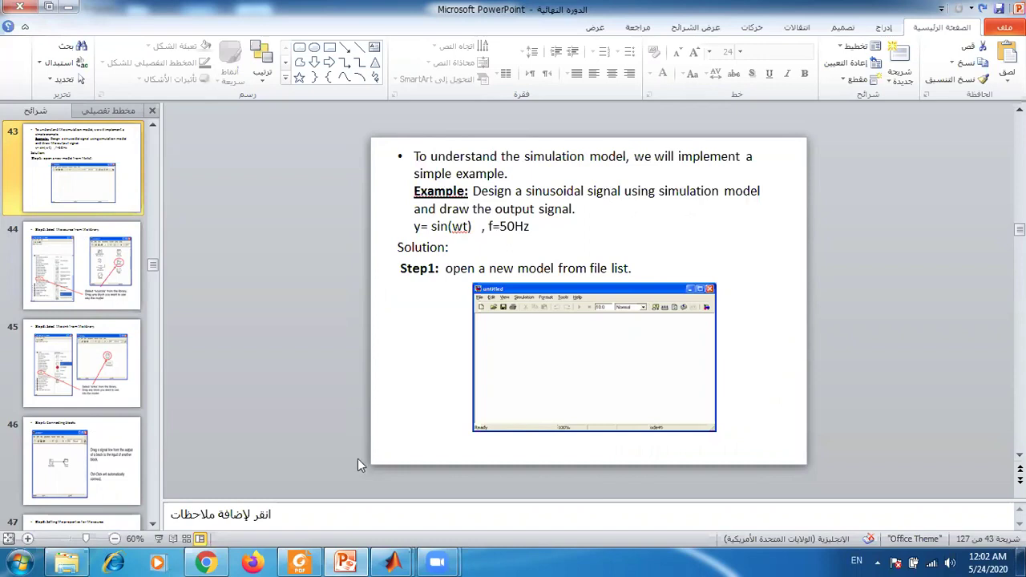
Step: Switch to the main MATLAB window and create a new blank Simulink model
{"action": "mouse_move", "coordinate": [392, 561]}
{"action": "left_click", "coordinate": [296, 476]}
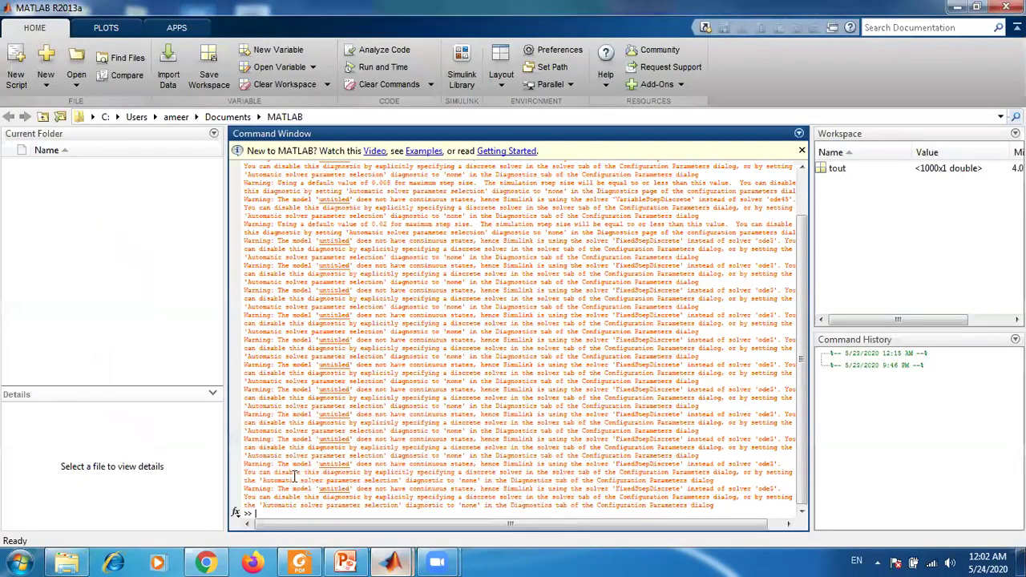
{"action": "left_click", "coordinate": [44, 58]}
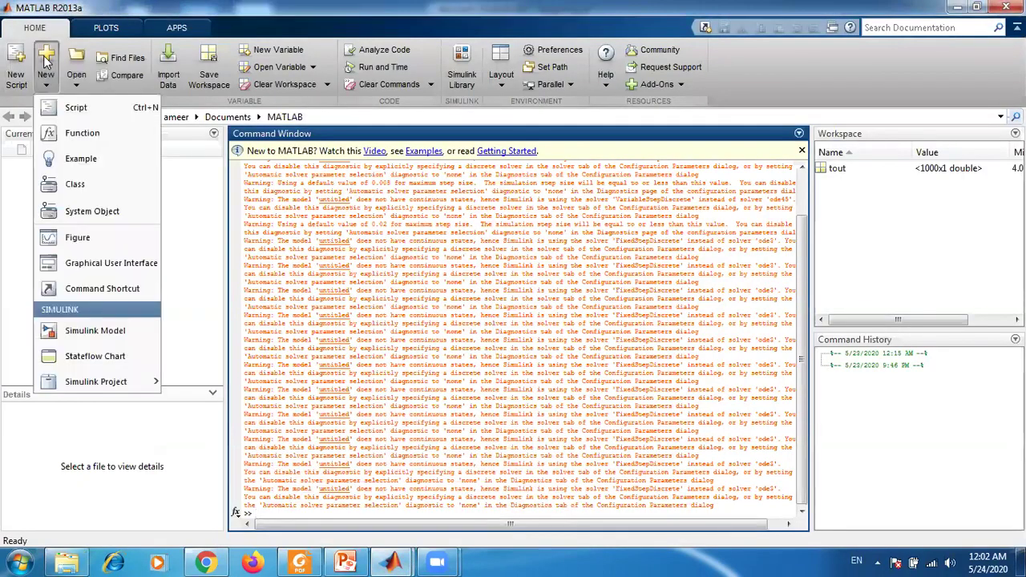
{"action": "left_click", "coordinate": [90, 337]}
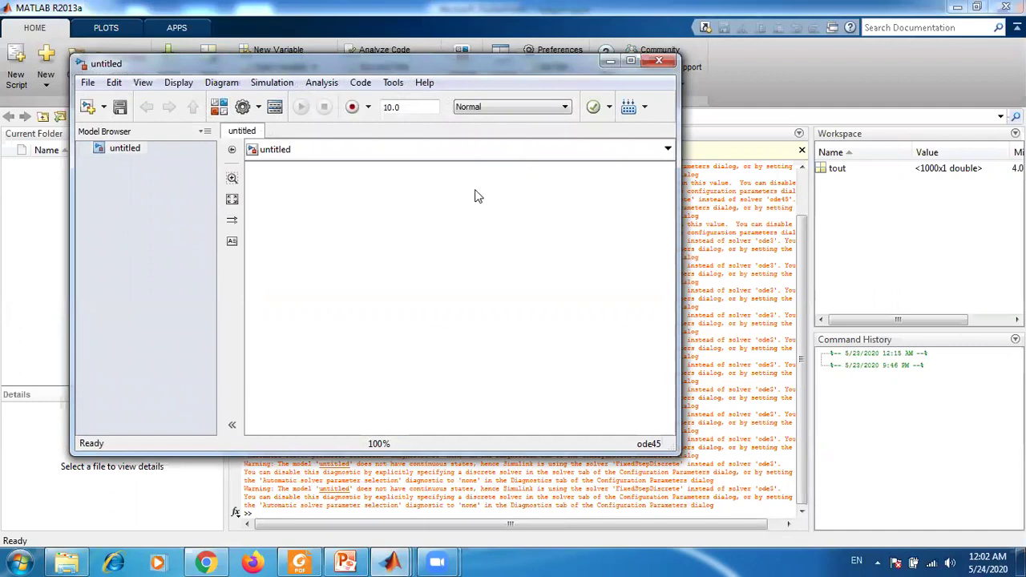
Step: Save the model to the Desktop as an .slx file named with the author's full name without spaces, and maximize the model window
{"action": "left_click", "coordinate": [119, 109]}
{"action": "type", "text": "ameer"}
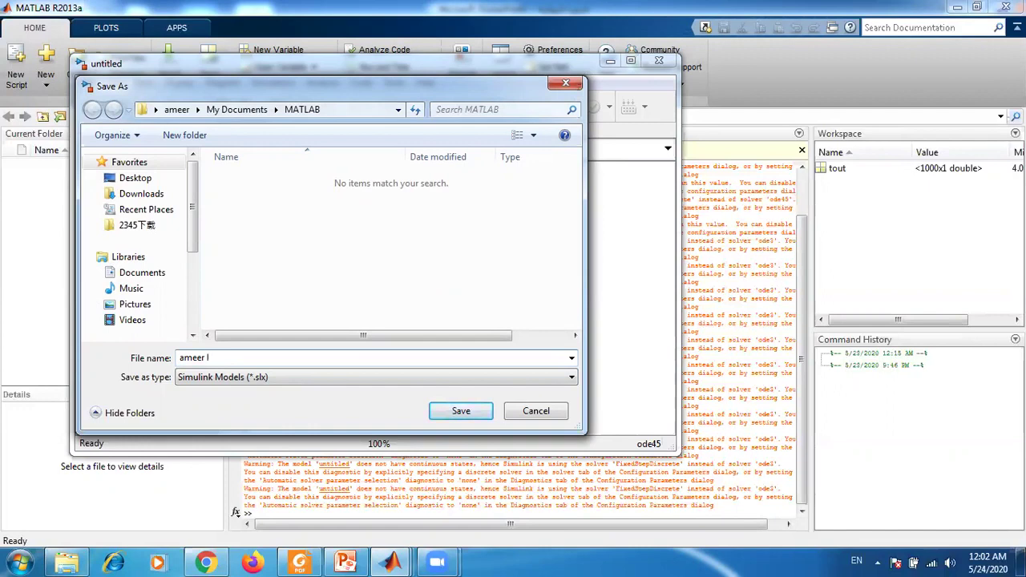
{"action": "key", "text": "Return"}
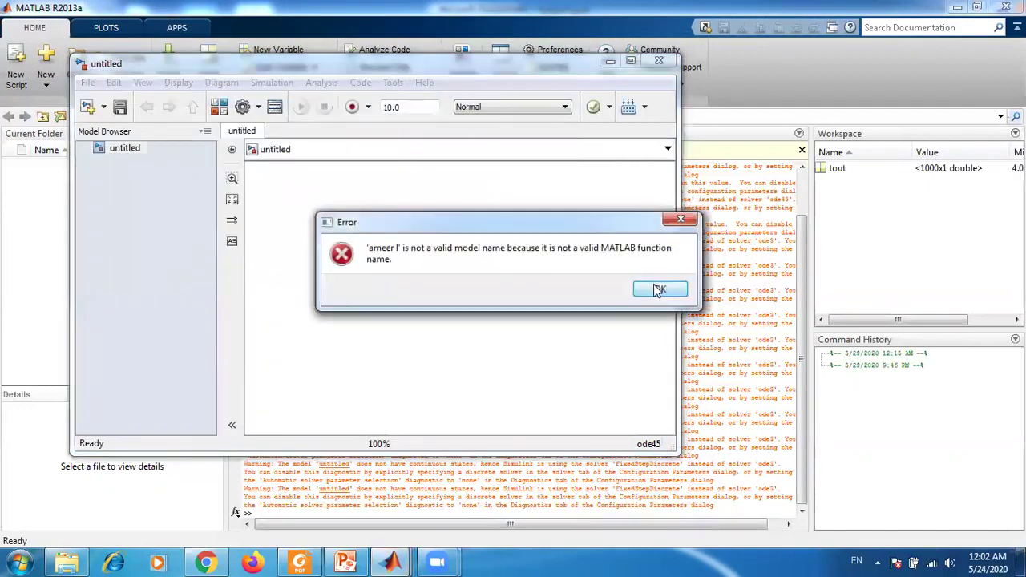
{"action": "left_click", "coordinate": [657, 289]}
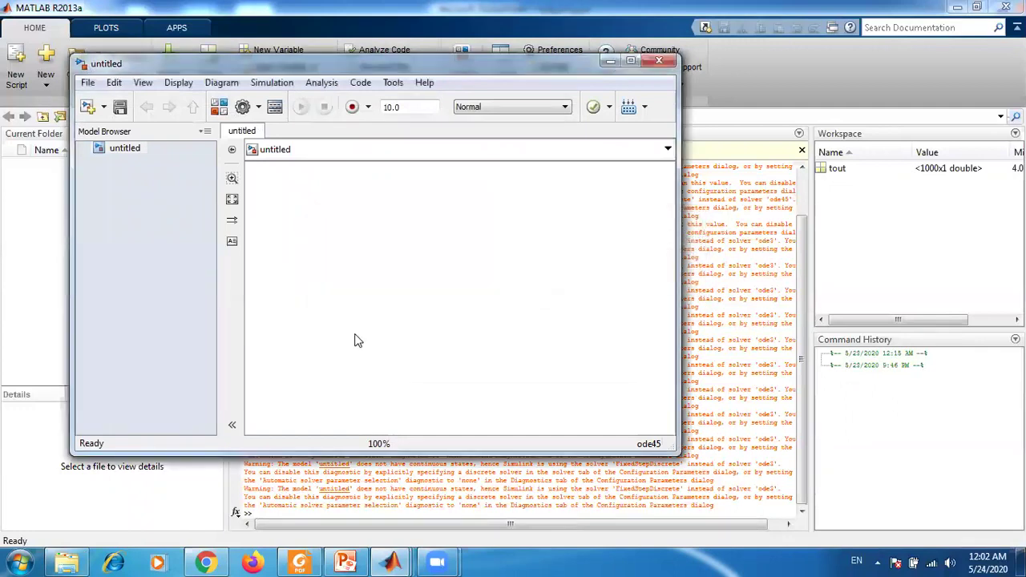
{"action": "left_click", "coordinate": [232, 360]}
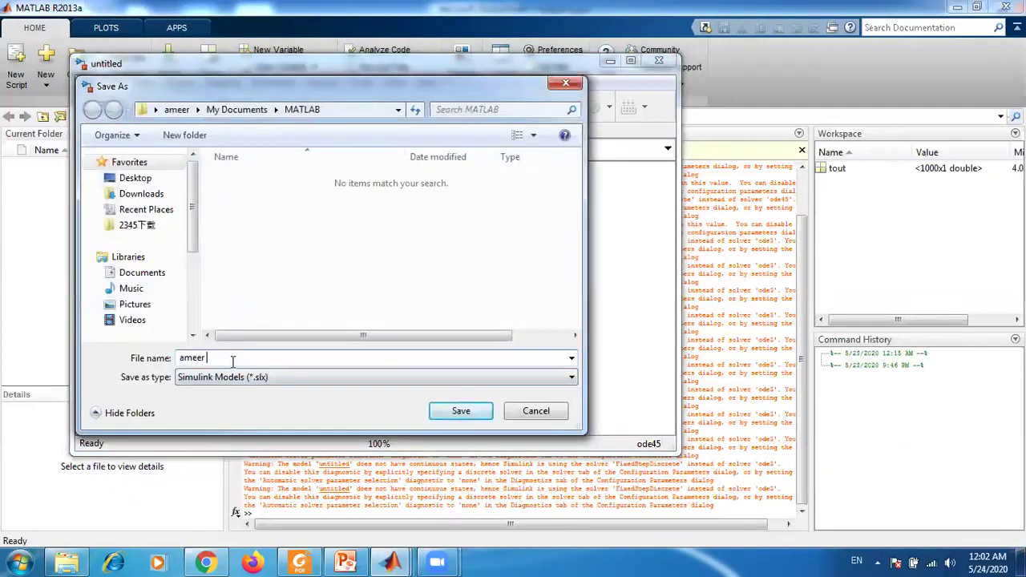
{"action": "type", "text": "ateef"}
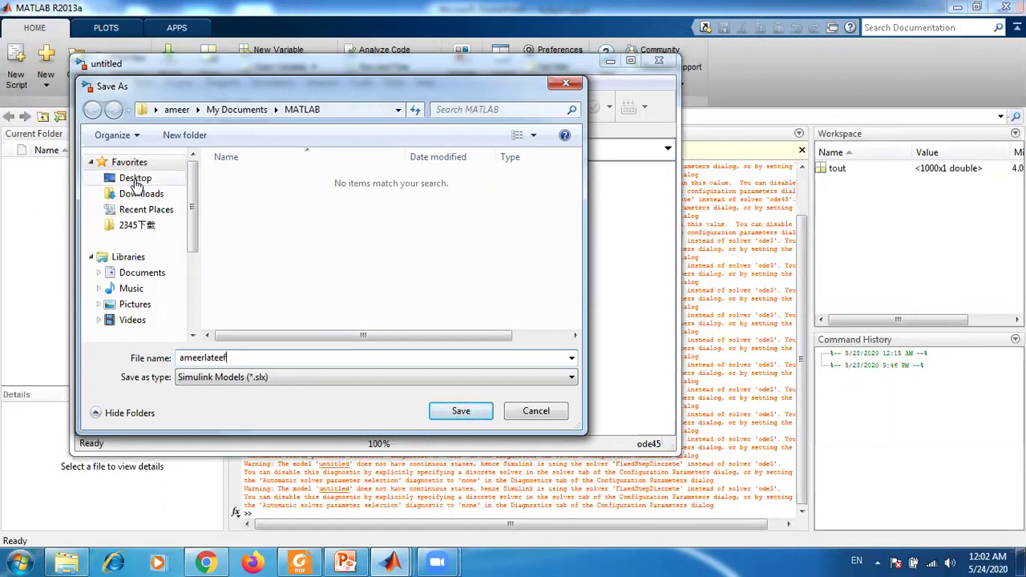
{"action": "left_click", "coordinate": [137, 182]}
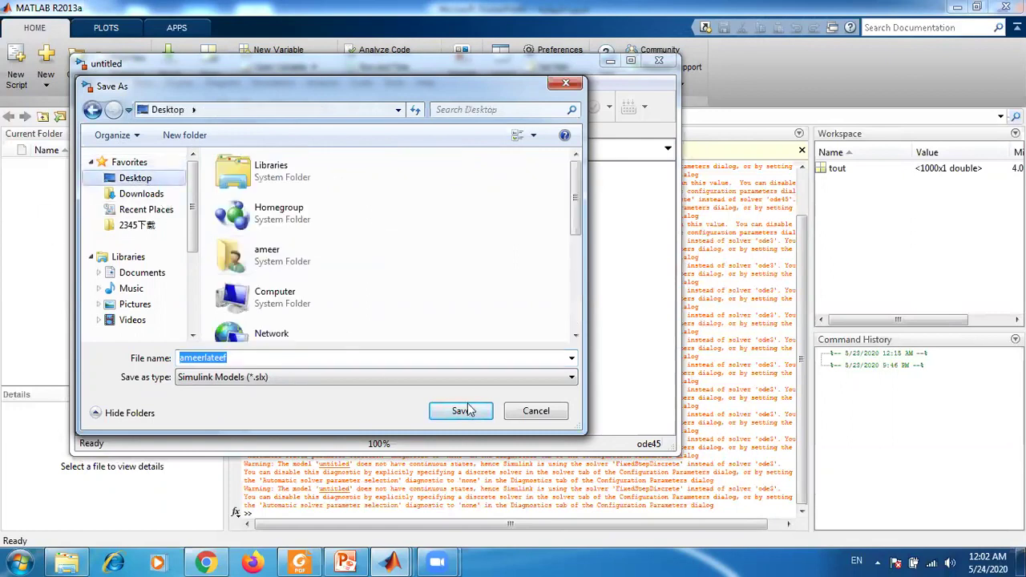
{"action": "left_click", "coordinate": [463, 412]}
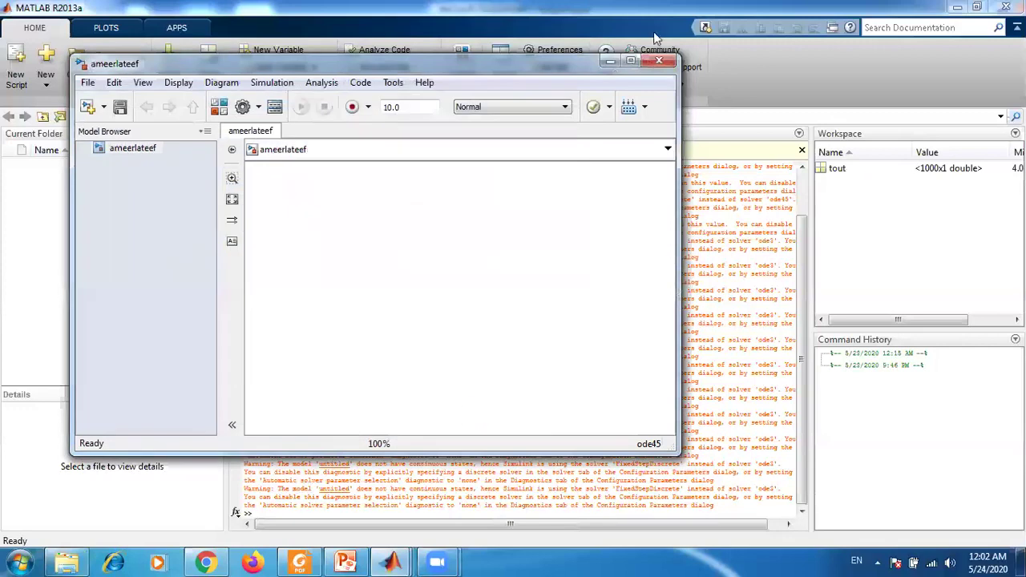
{"action": "left_click", "coordinate": [630, 61]}
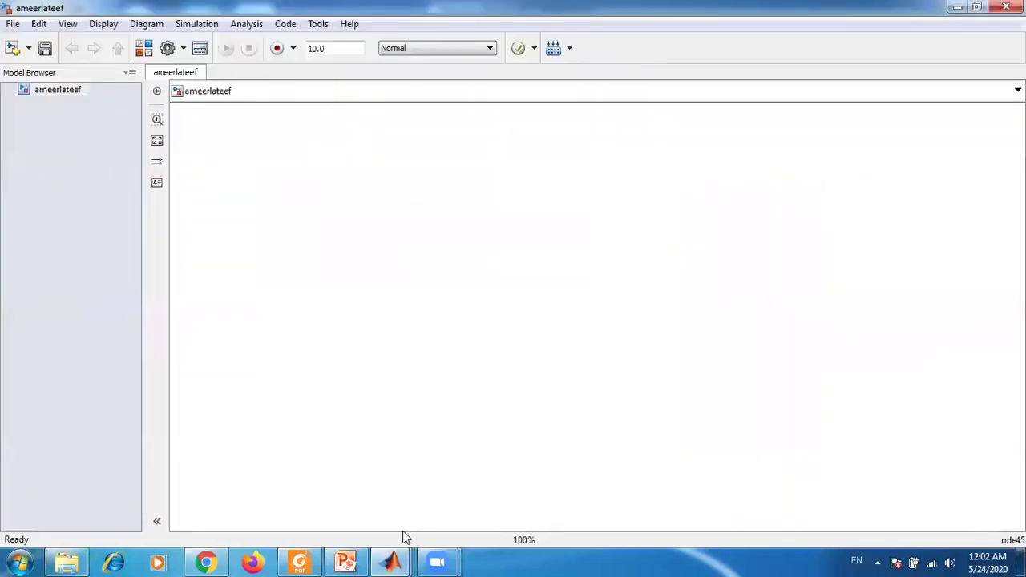
Step: Add the Sine Wave block from the Simulink Sources library to the new model
{"action": "left_click", "coordinate": [392, 559]}
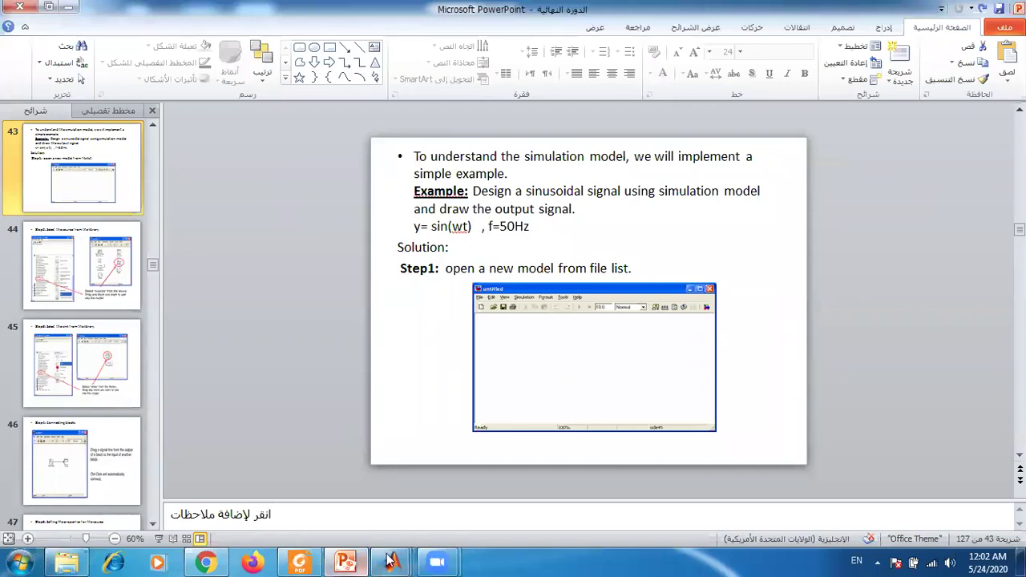
{"action": "mouse_move", "coordinate": [392, 561]}
{"action": "left_click", "coordinate": [400, 509]}
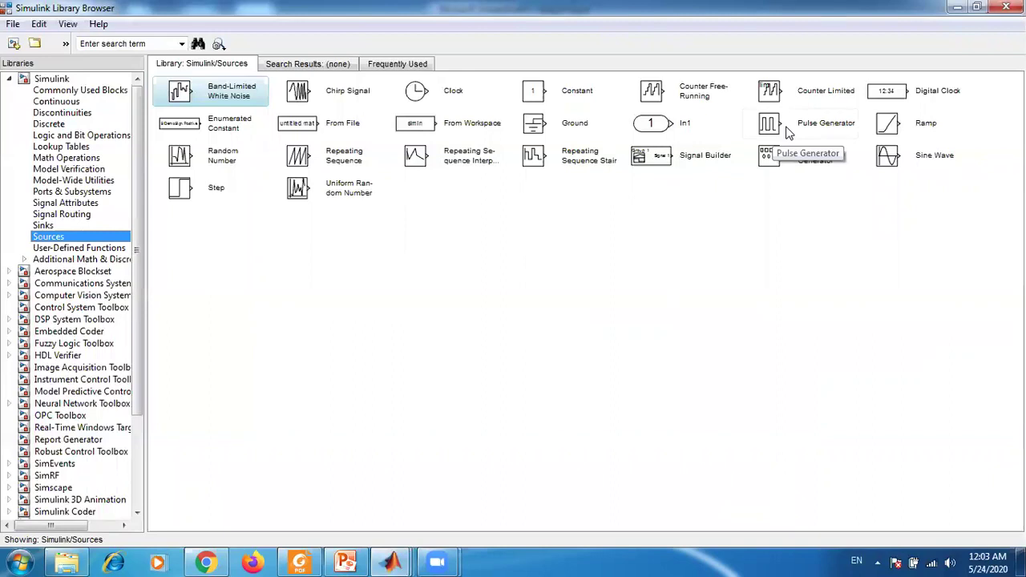
{"action": "left_click", "coordinate": [887, 160]}
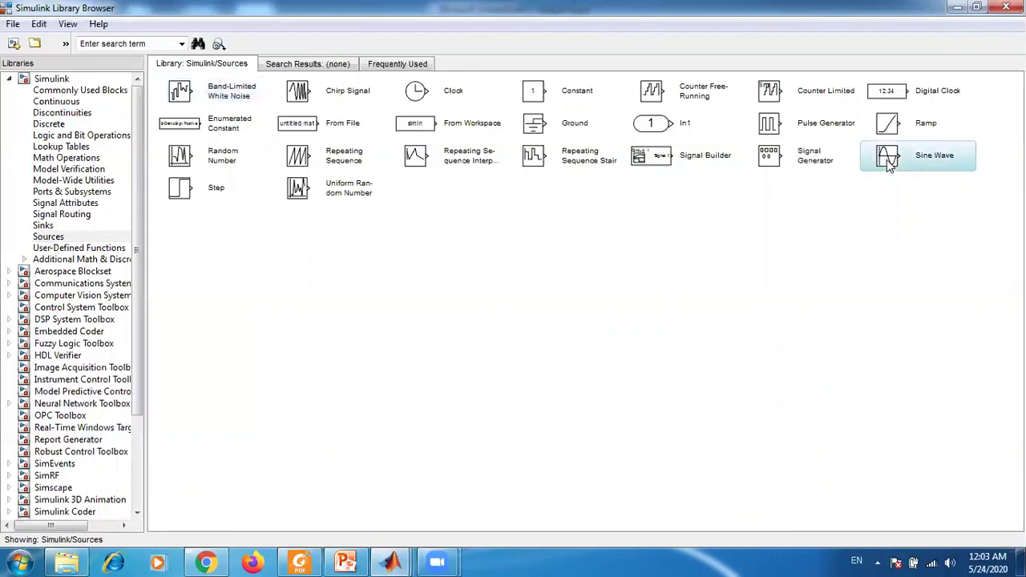
{"action": "right_click", "coordinate": [895, 160]}
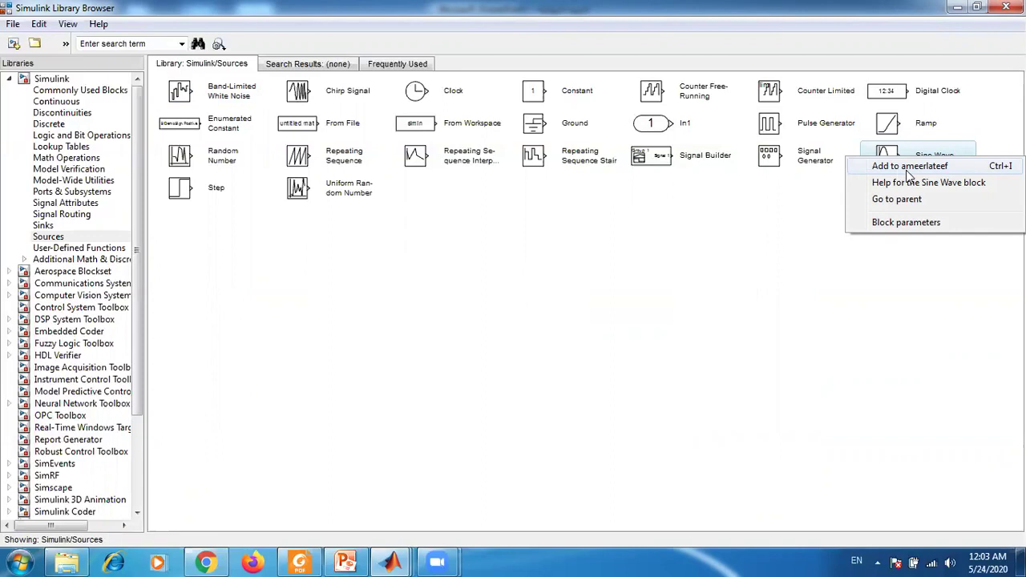
{"action": "left_click", "coordinate": [905, 167]}
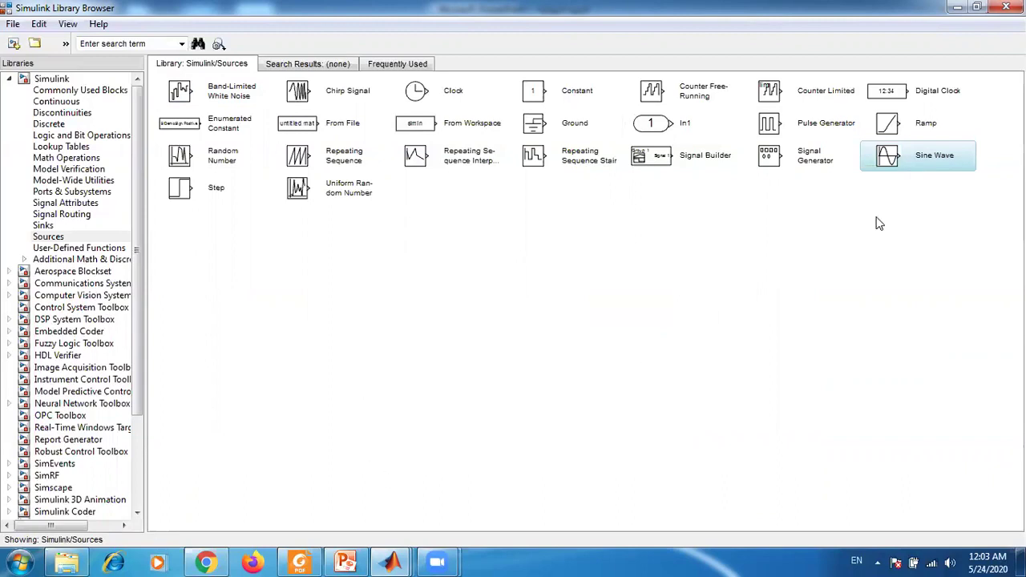
Step: Bring up the model and move the Sine Wave block to the upper middle of the canvas
{"action": "mouse_move", "coordinate": [390, 561]}
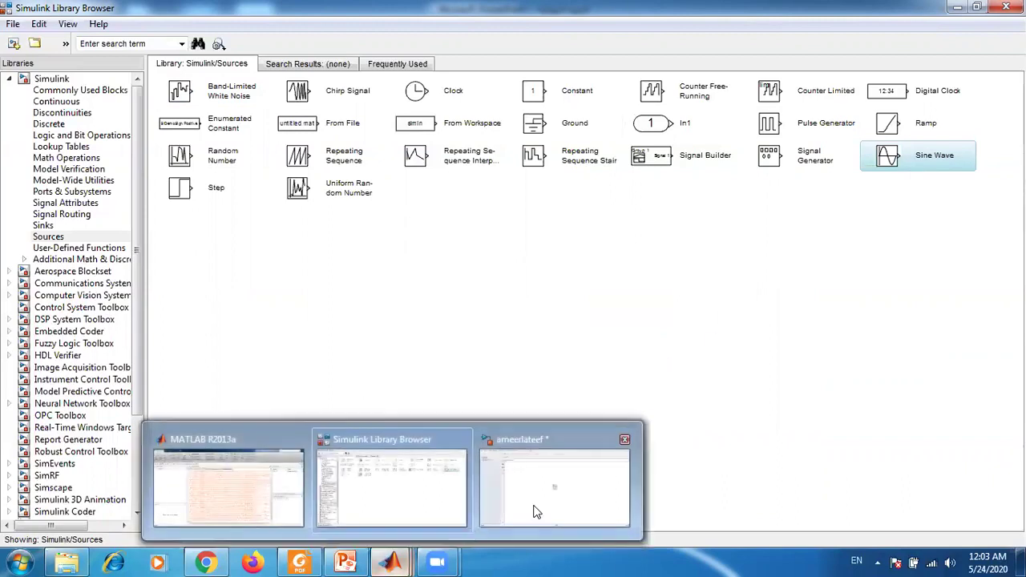
{"action": "left_click", "coordinate": [529, 513]}
{"action": "left_click_drag", "start_coordinate": [513, 276], "coordinate": [581, 220]}
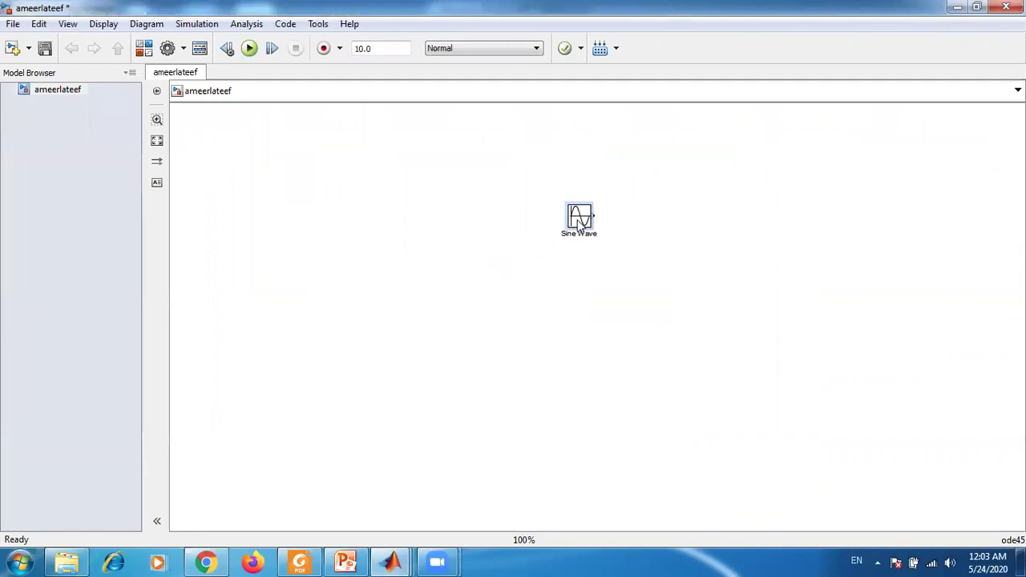
Step: Add the Scope block from the Simulink Sinks library to the model
{"action": "mouse_move", "coordinate": [375, 561]}
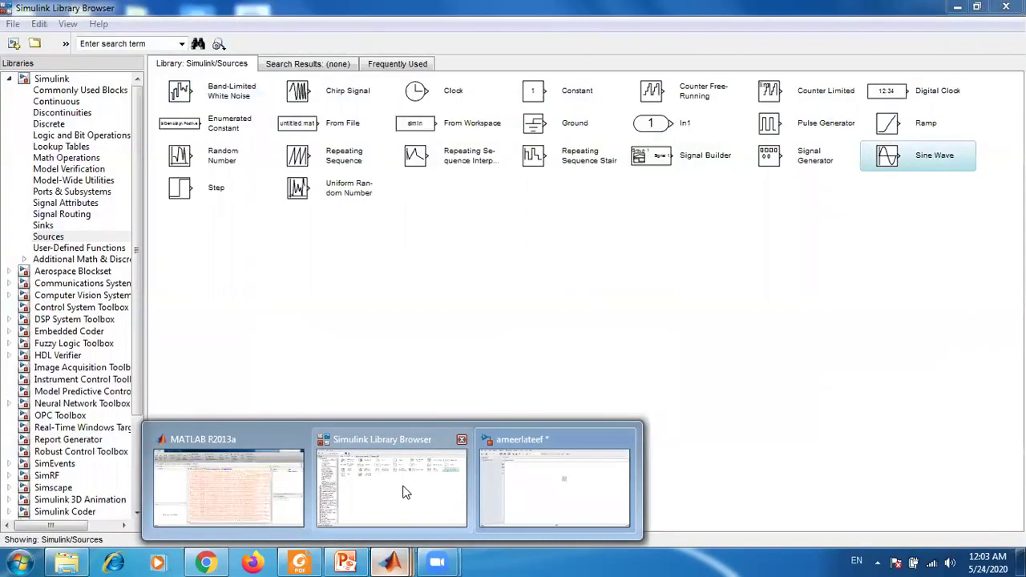
{"action": "left_click", "coordinate": [404, 490]}
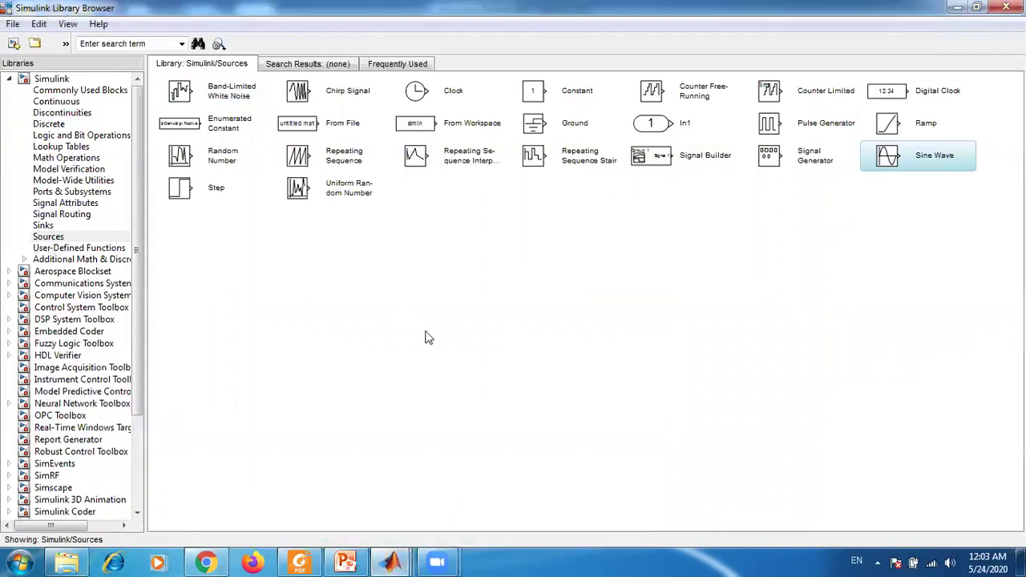
{"action": "left_click", "coordinate": [42, 227]}
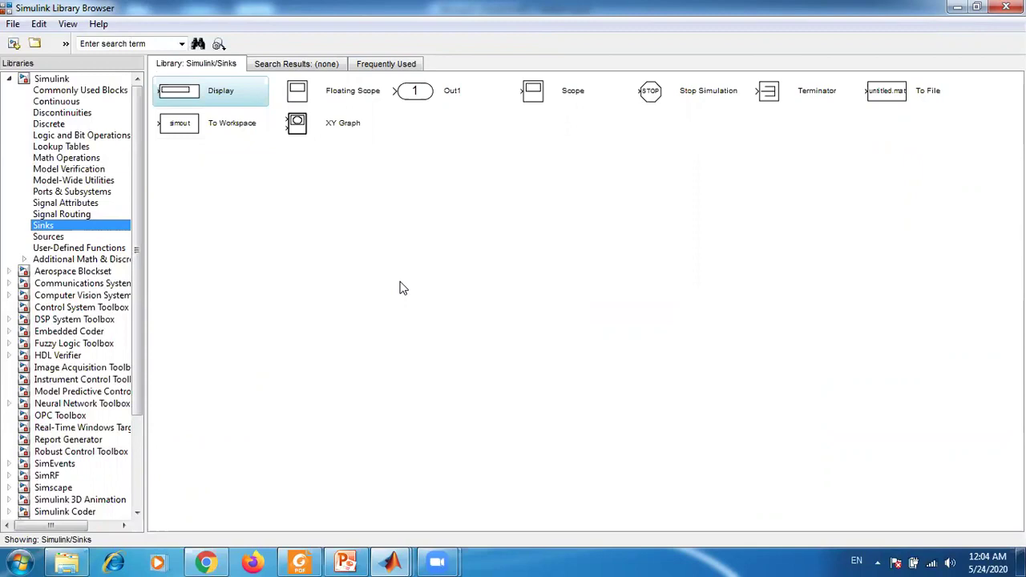
{"action": "left_click", "coordinate": [183, 126]}
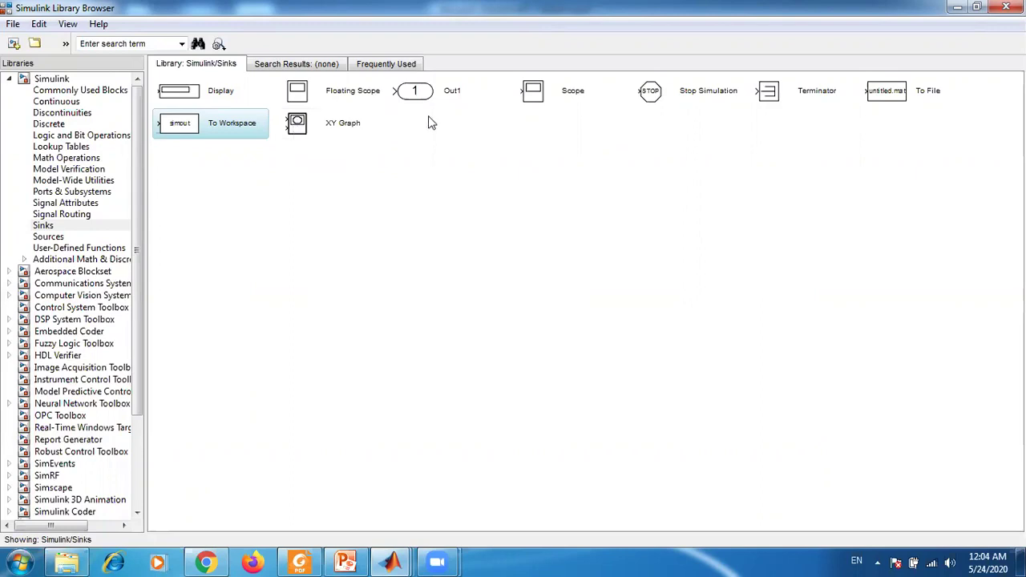
{"action": "left_click", "coordinate": [537, 100]}
{"action": "right_click", "coordinate": [523, 95]}
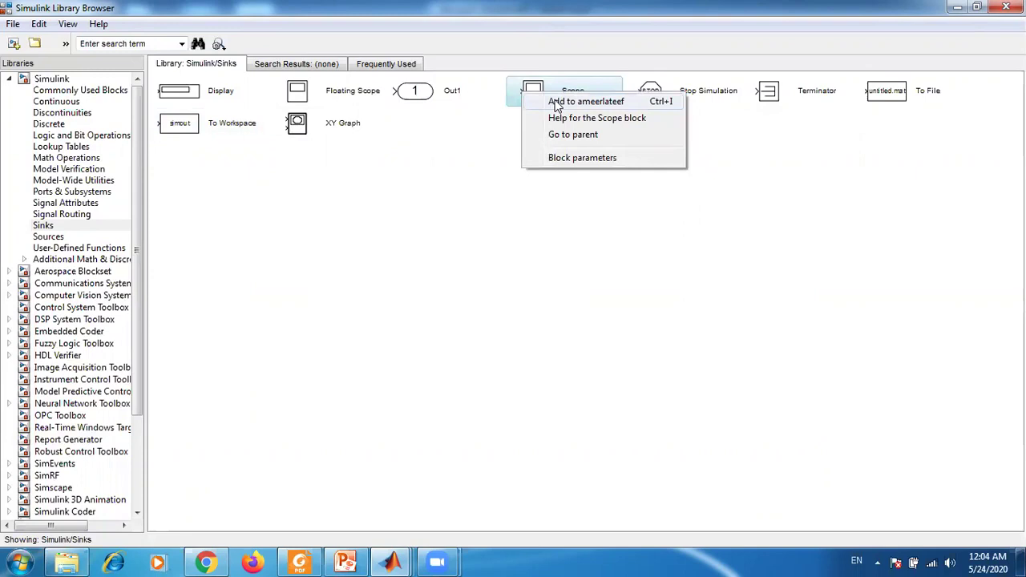
{"action": "left_click", "coordinate": [555, 104]}
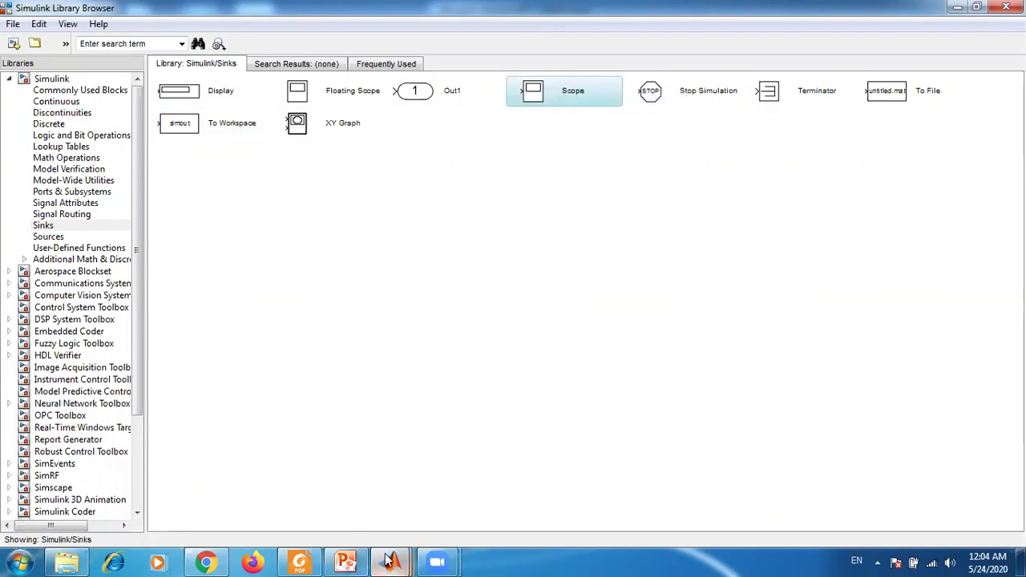
Step: Bring up the model, move the Scope to the far side of the Sine Wave's output, and align the two blocks horizontally
{"action": "mouse_move", "coordinate": [390, 561]}
{"action": "left_click", "coordinate": [518, 508]}
{"action": "left_click_drag", "start_coordinate": [506, 277], "coordinate": [709, 229]}
{"action": "left_click_drag", "start_coordinate": [580, 218], "coordinate": [570, 232]}
{"action": "left_click_drag", "start_coordinate": [704, 223], "coordinate": [698, 232]}
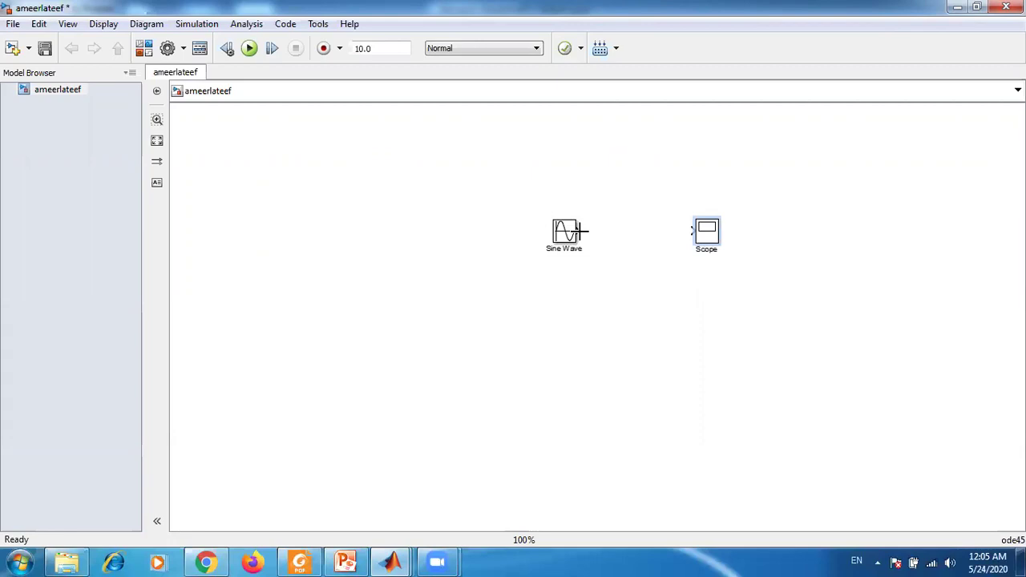
Step: Connect the Sine Wave output to the Scope input with a signal line, deleting and redrawing the line once
{"action": "left_click_drag", "start_coordinate": [579, 231], "coordinate": [693, 234]}
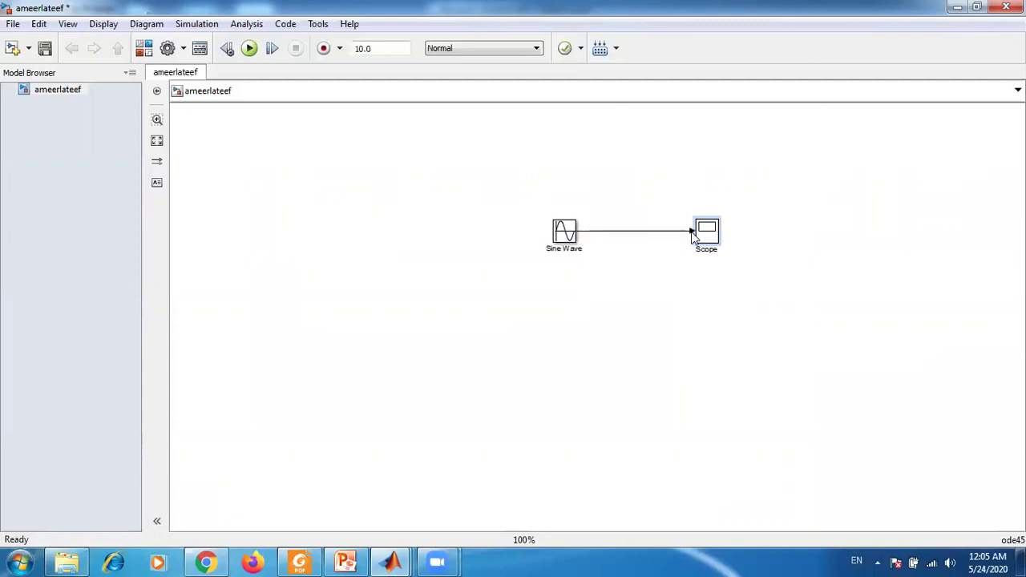
{"action": "left_click", "coordinate": [604, 232]}
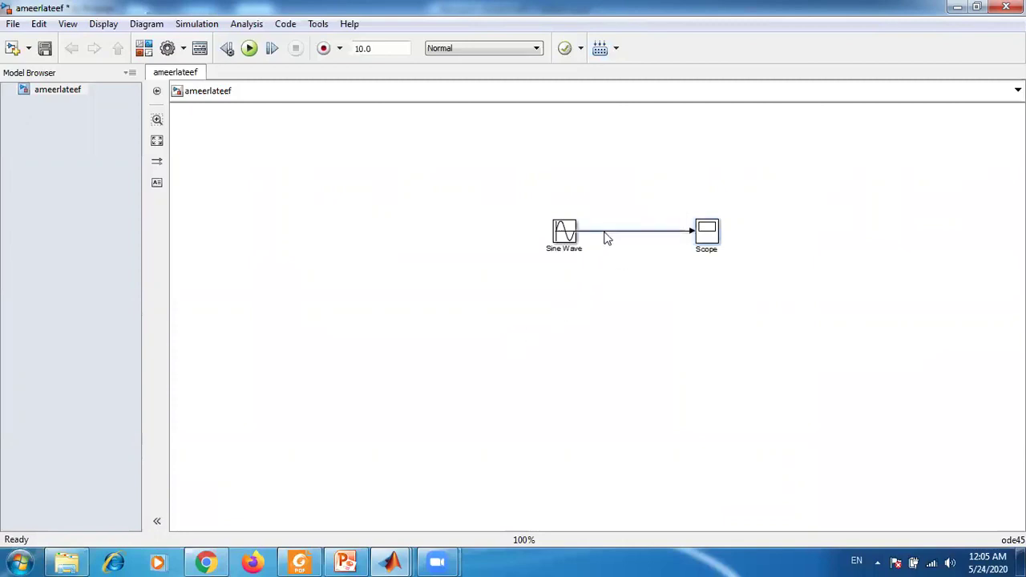
{"action": "key", "text": "Delete"}
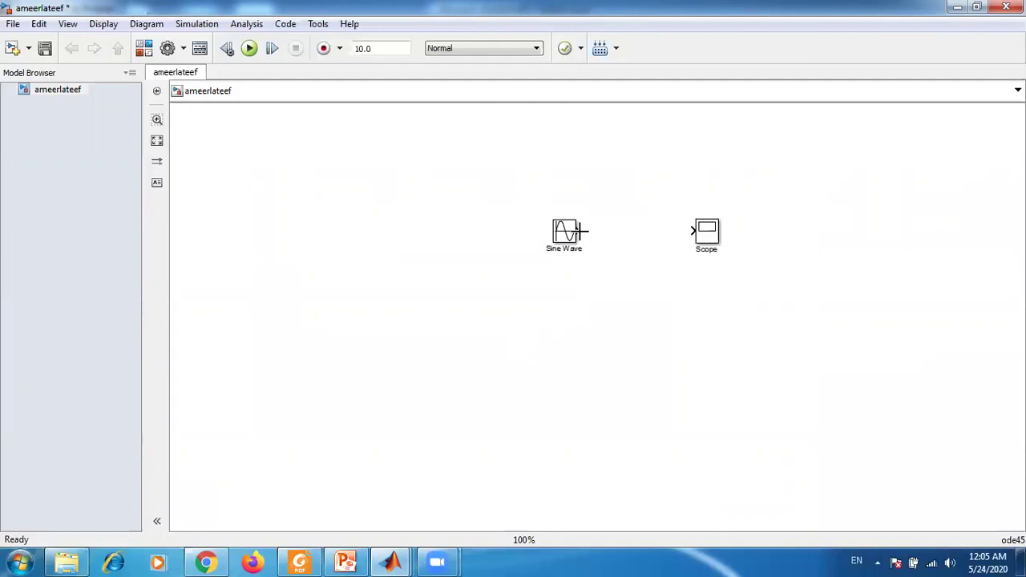
{"action": "left_click_drag", "start_coordinate": [585, 230], "coordinate": [691, 232]}
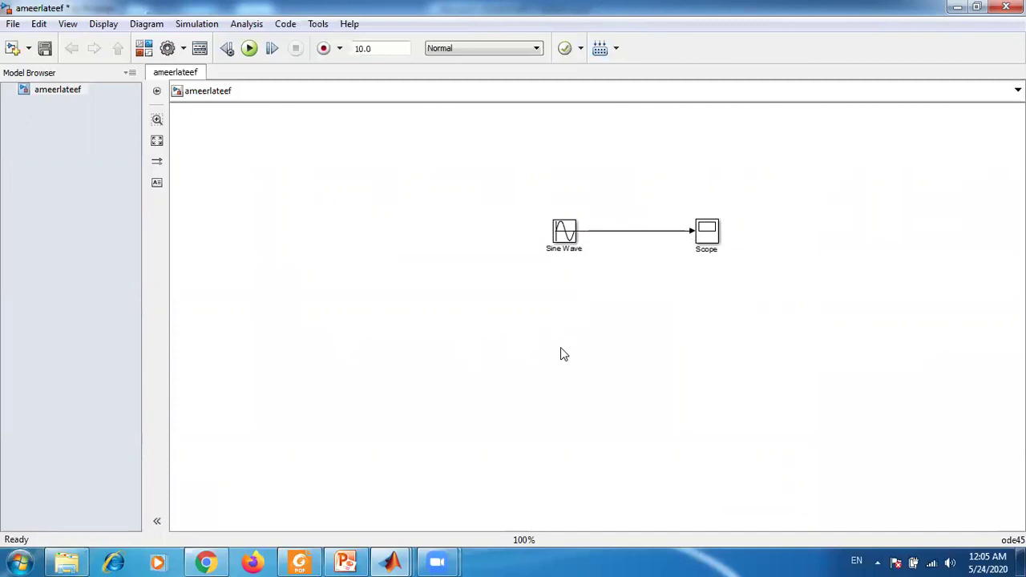
Step: Switch to the PowerPoint slides and review the example's steps from opening a new model through setting the running simulation
{"action": "left_click", "coordinate": [344, 561]}
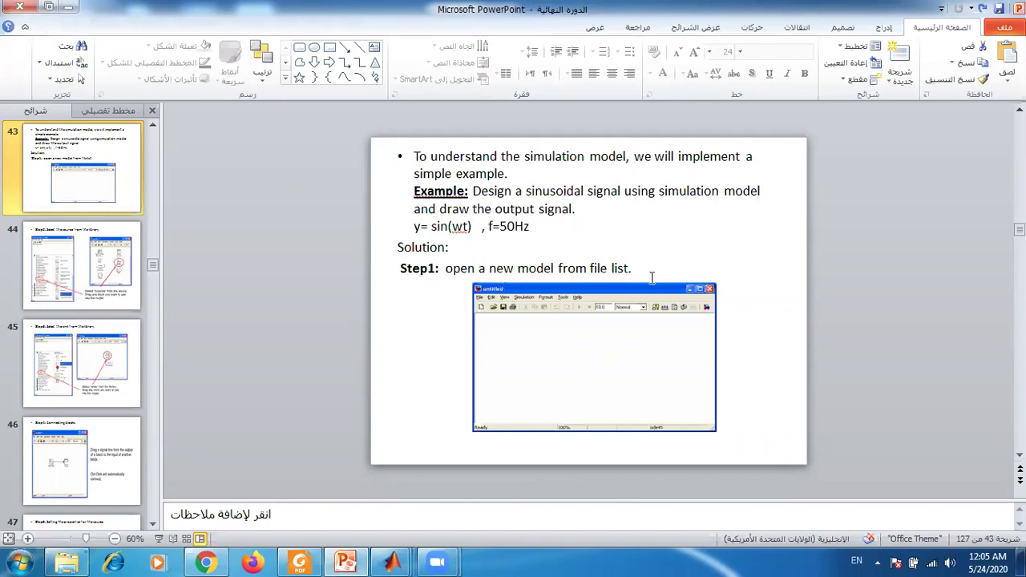
{"action": "key", "text": "Page_Down"}
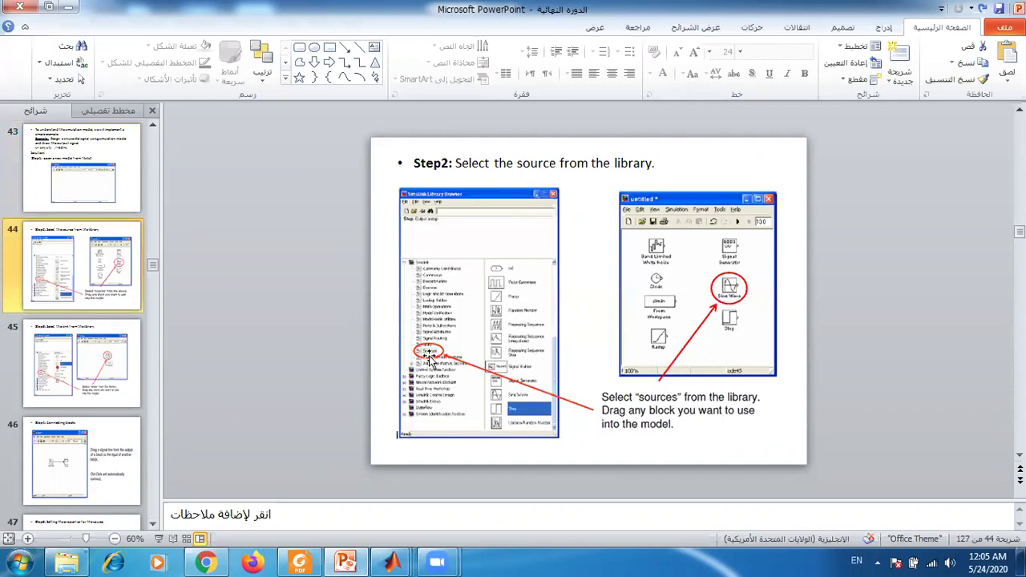
{"action": "key", "text": "Page_Down"}
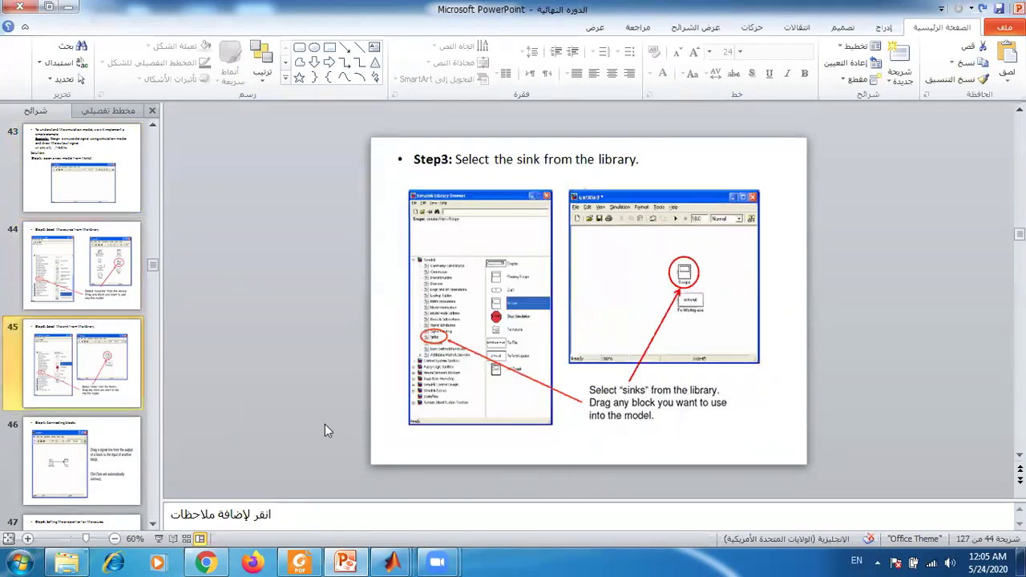
{"action": "key", "text": "Page_Down"}
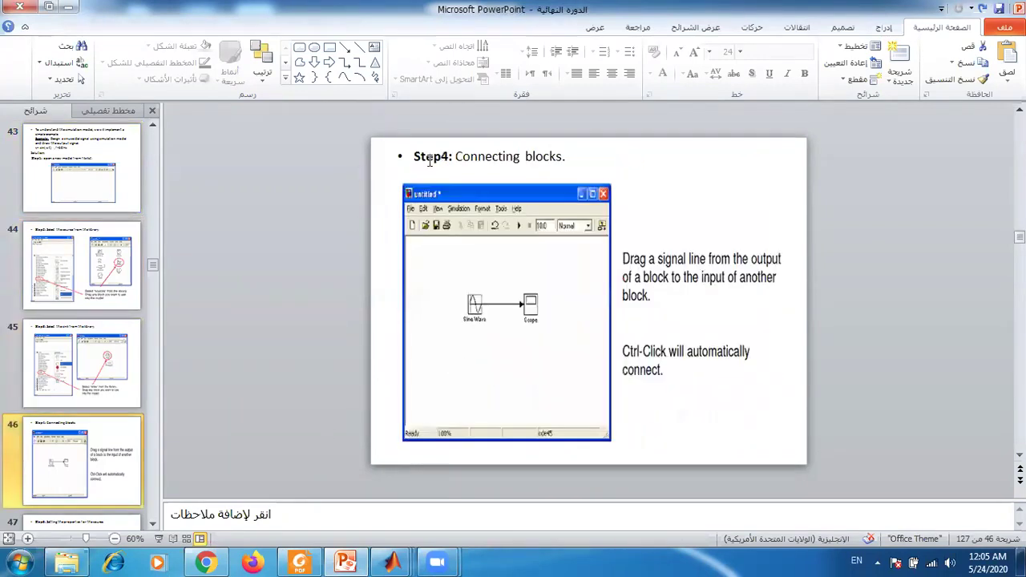
{"action": "key", "text": "Page_Down"}
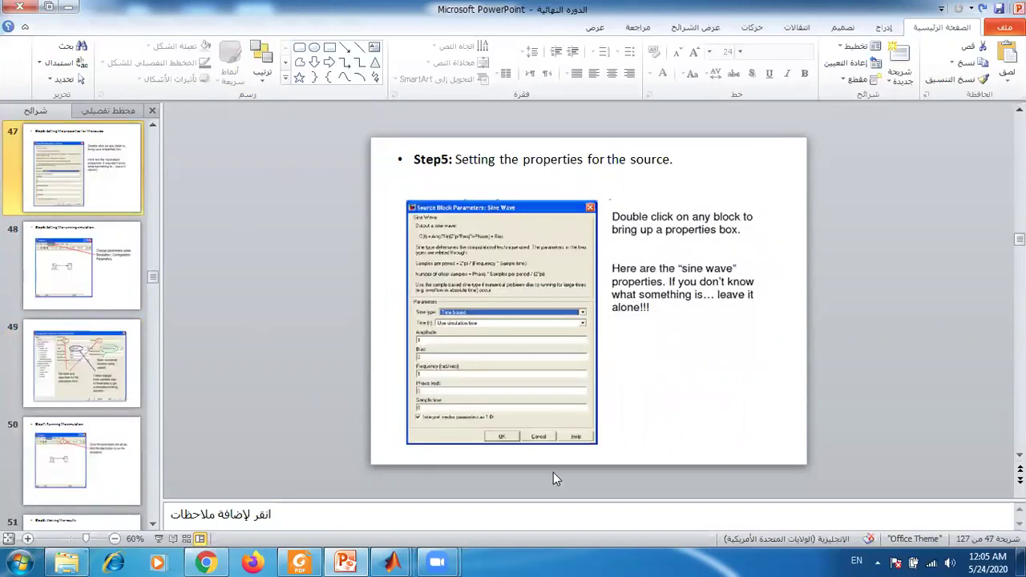
{"action": "key", "text": "Page_Down"}
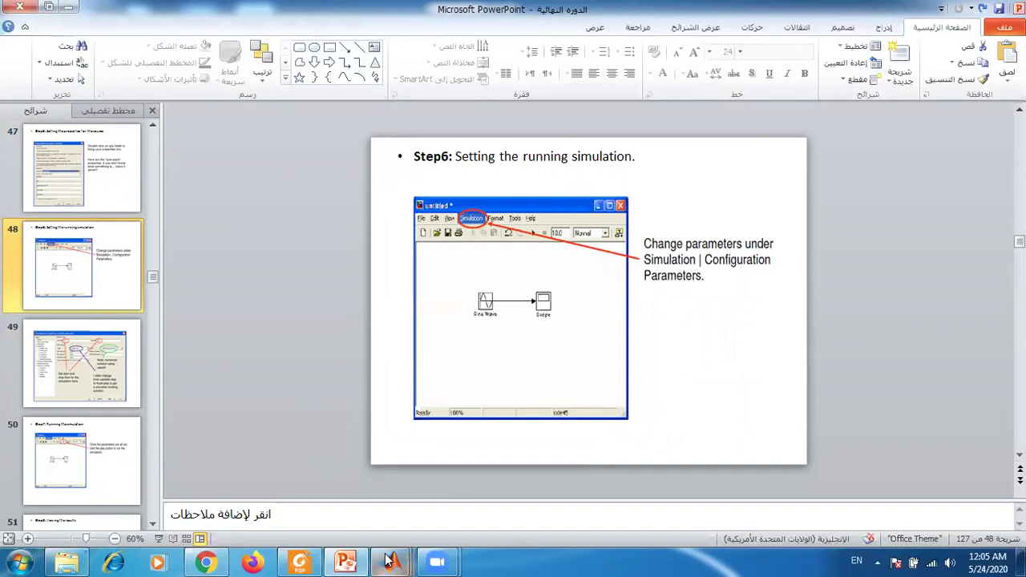
Step: Return to the Simulink model, open the Sine Wave block's parameters in an enlarged dialog, and set the amplitude to 220
{"action": "mouse_move", "coordinate": [391, 561]}
{"action": "left_click", "coordinate": [563, 480]}
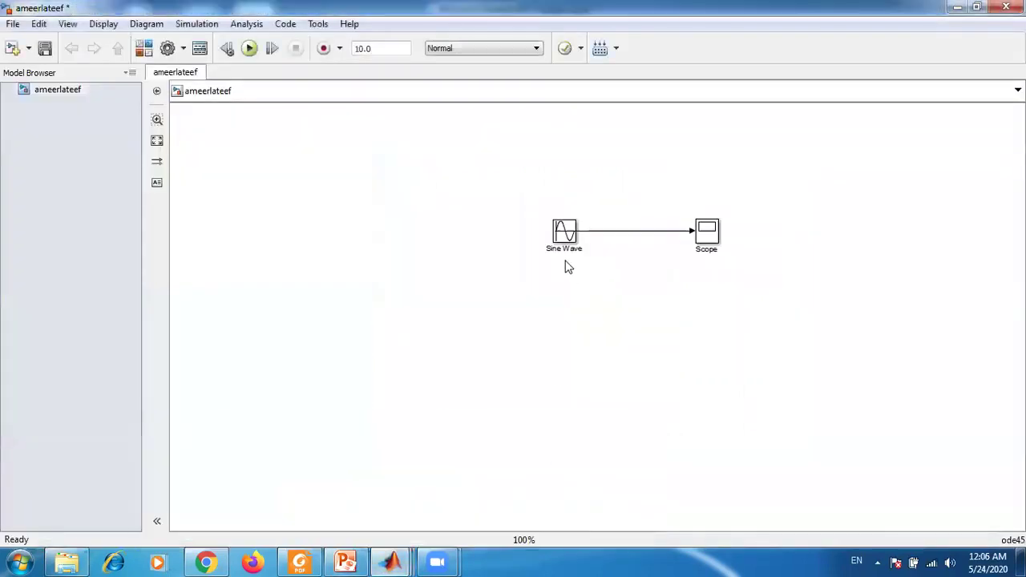
{"action": "double_click", "coordinate": [564, 231]}
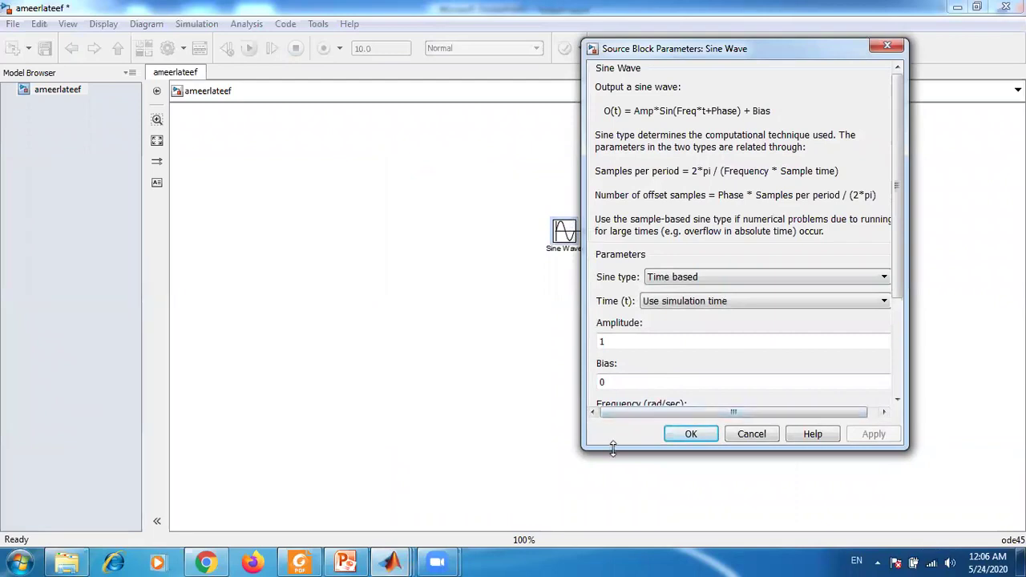
{"action": "left_click_drag", "start_coordinate": [613, 449], "coordinate": [602, 498]}
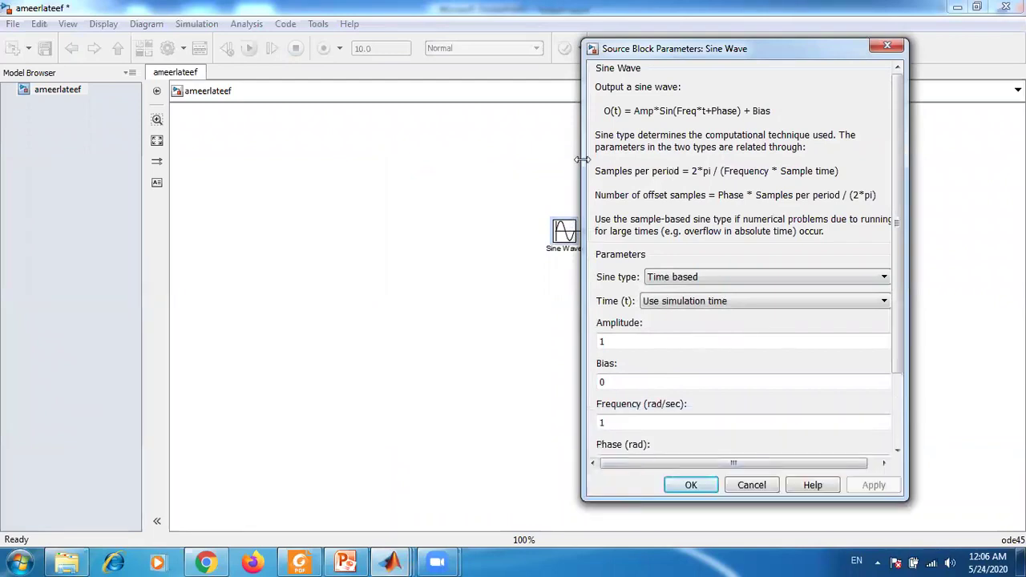
{"action": "left_click_drag", "start_coordinate": [582, 158], "coordinate": [499, 158]}
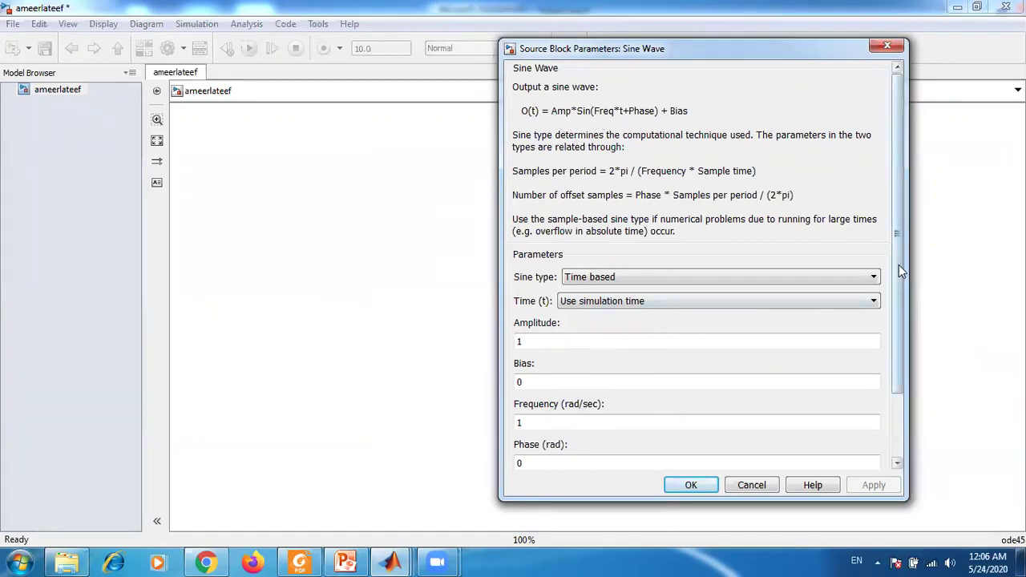
{"action": "scroll", "coordinate": [896, 277], "scroll_direction": "down", "scroll_amount": 1}
{"action": "double_click", "coordinate": [557, 319]}
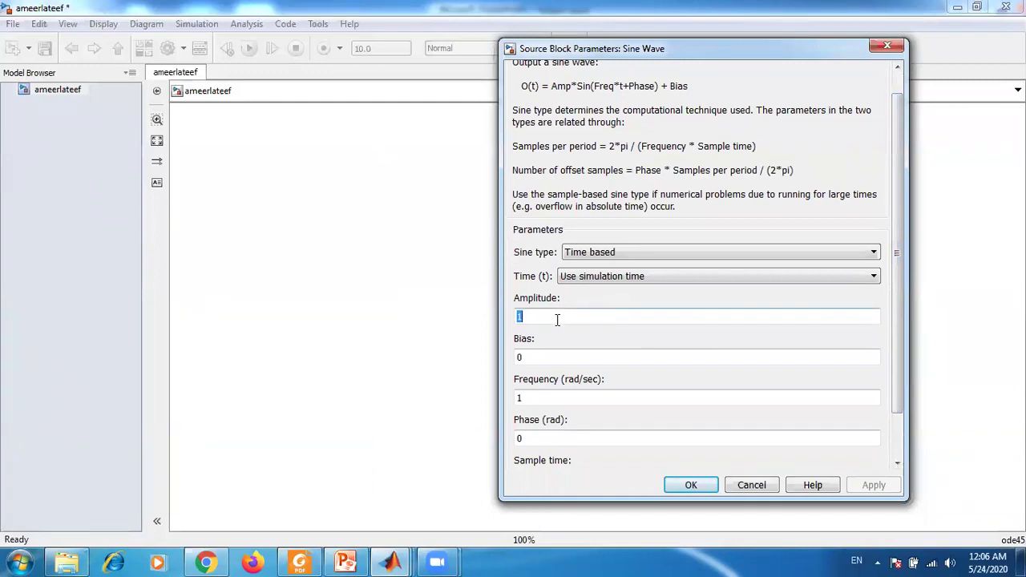
{"action": "type", "text": "220"}
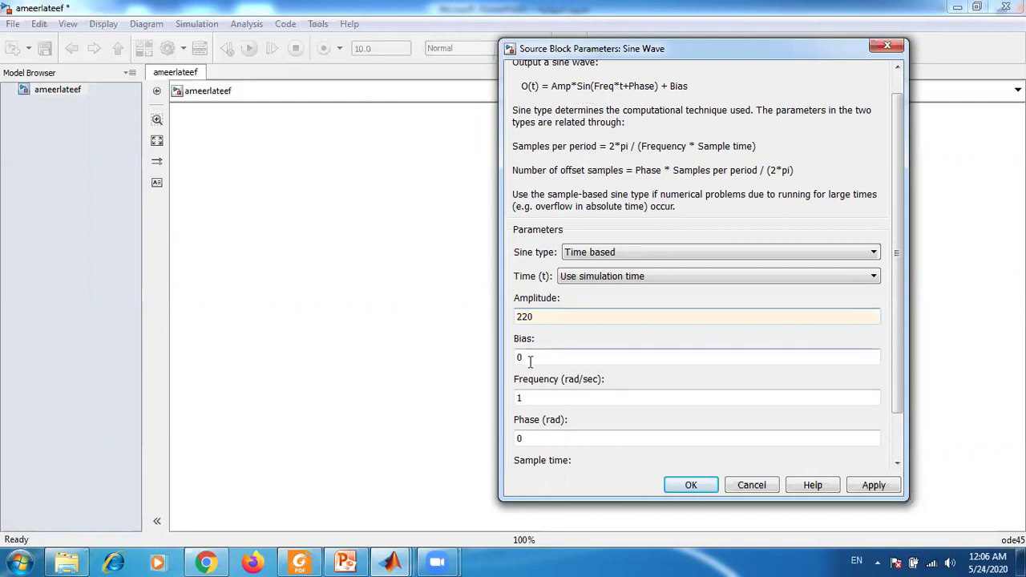
Step: Set the Sine Wave frequency to 50 rad/sec and accept the block parameters
{"action": "double_click", "coordinate": [533, 399]}
{"action": "type", "text": "50"}
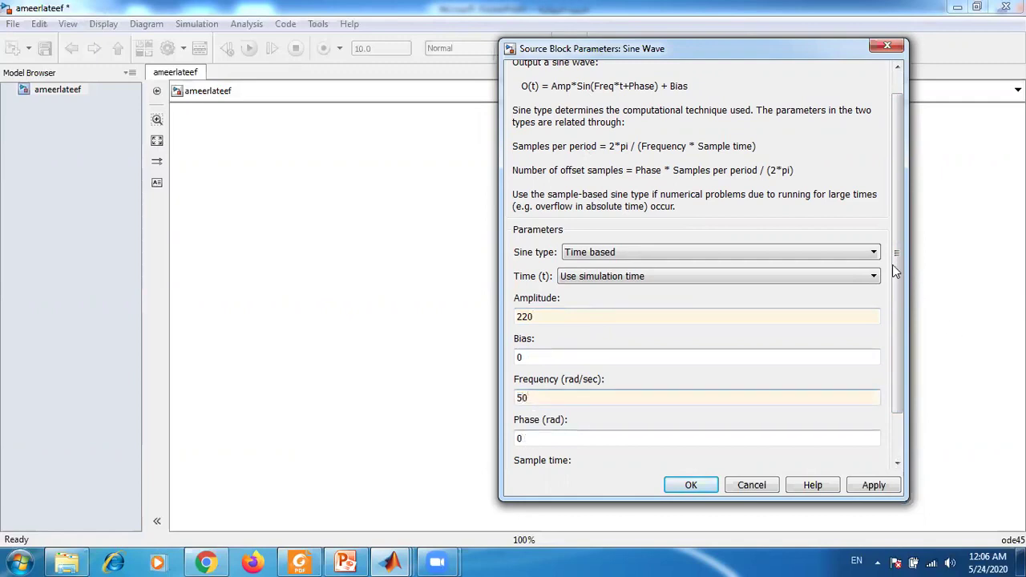
{"action": "left_click_drag", "start_coordinate": [895, 313], "coordinate": [896, 322]}
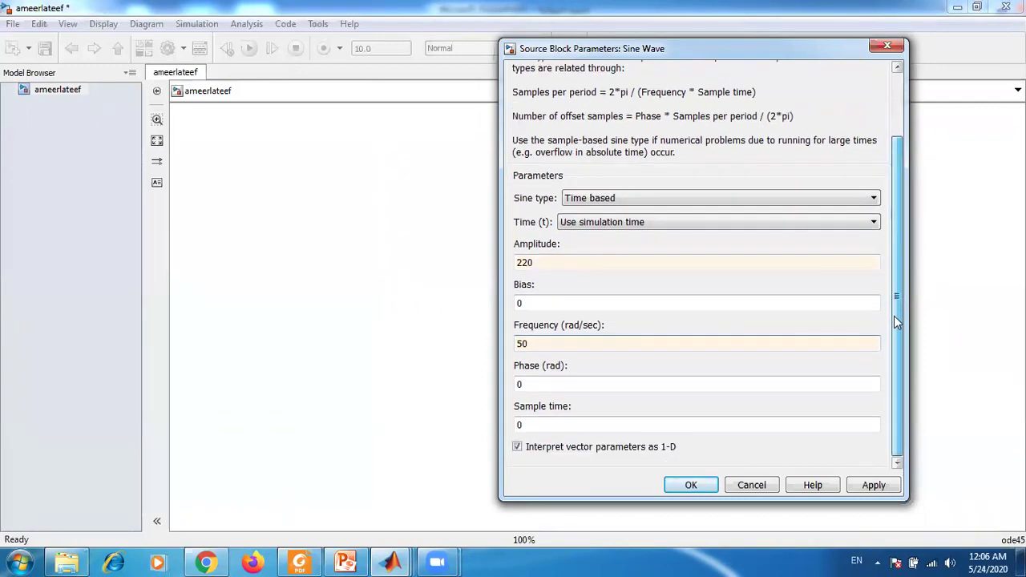
{"action": "left_click", "coordinate": [540, 385]}
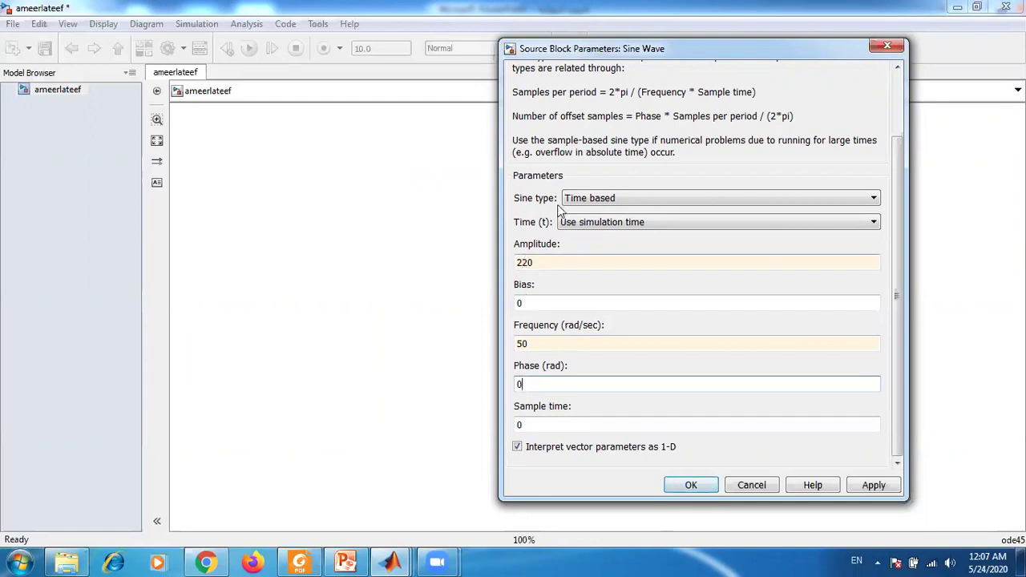
{"action": "left_click", "coordinate": [682, 487]}
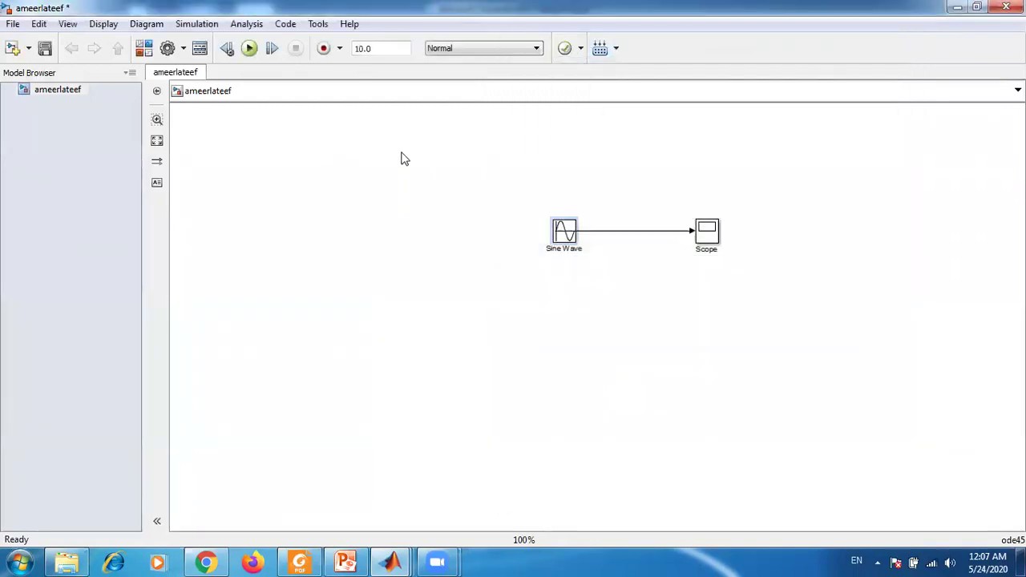
Step: Set the simulation stop time to 1 and run the model
{"action": "double_click", "coordinate": [368, 49]}
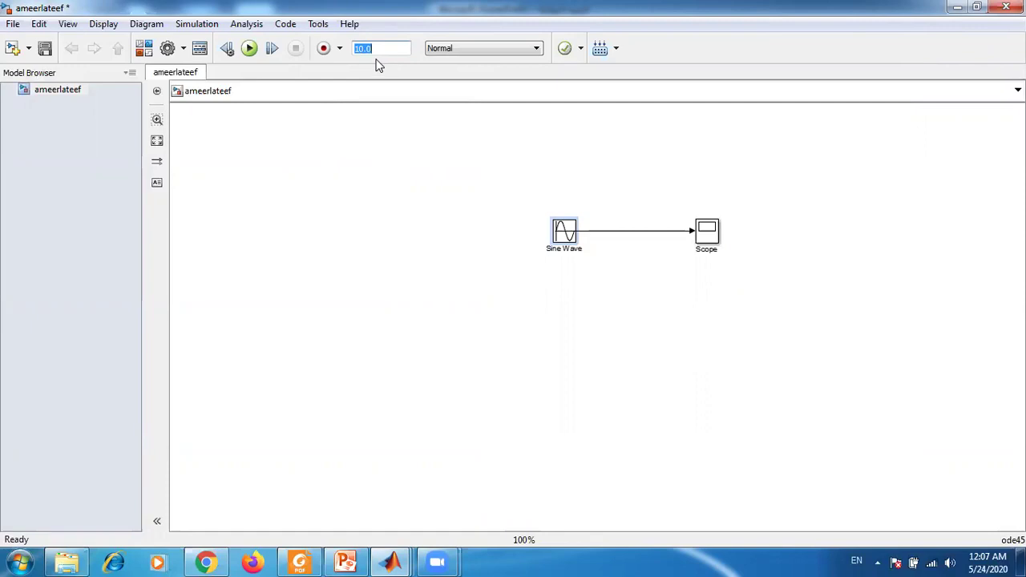
{"action": "type", "text": "1"}
{"action": "left_click", "coordinate": [248, 50]}
Step: Examine the Scope's output waveform in a maximized window with autoscaled axes, and close the scope
{"action": "double_click", "coordinate": [706, 231]}
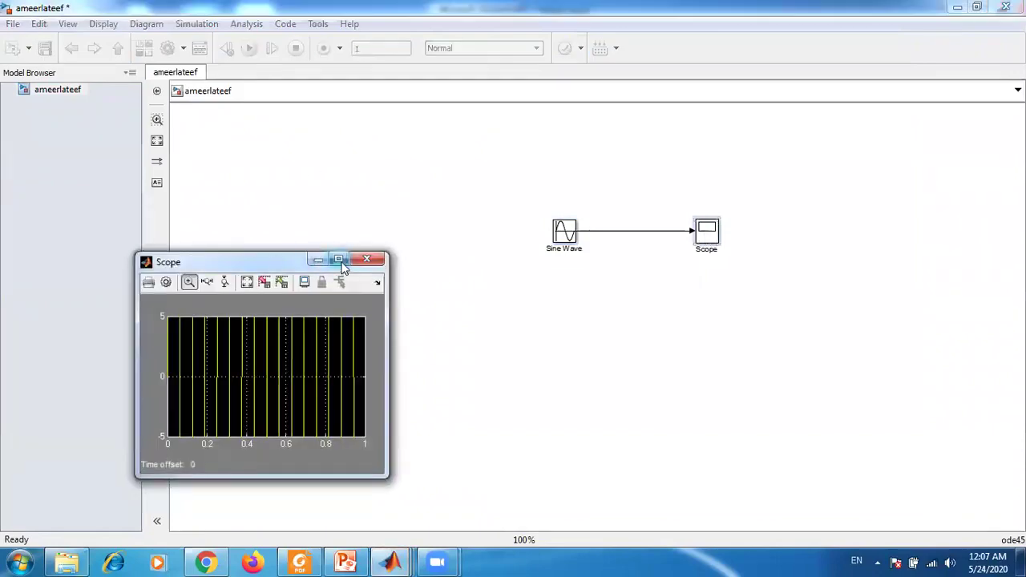
{"action": "left_click", "coordinate": [337, 261]}
{"action": "right_click", "coordinate": [360, 201]}
{"action": "left_click", "coordinate": [386, 224]}
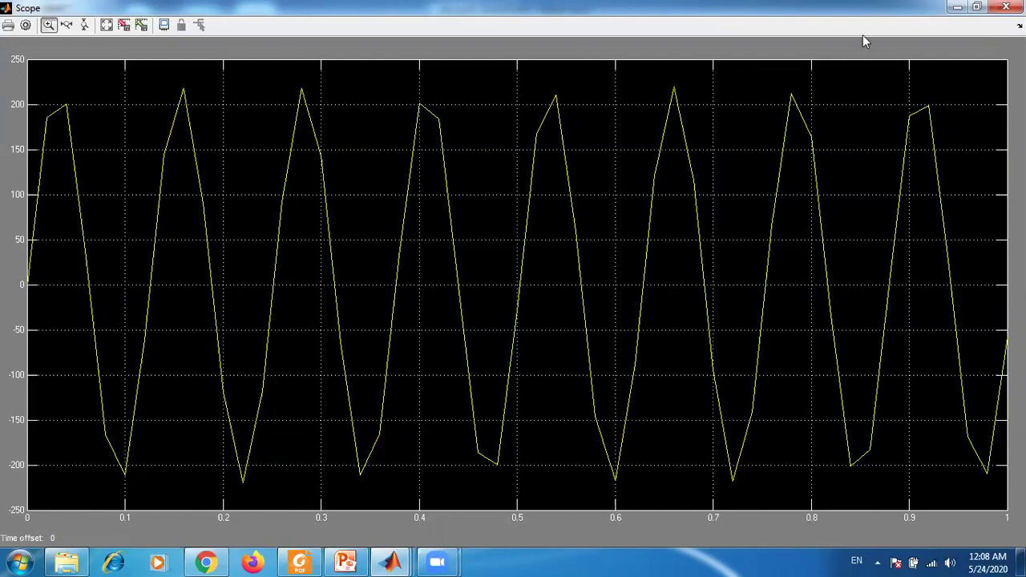
{"action": "left_click", "coordinate": [1007, 8]}
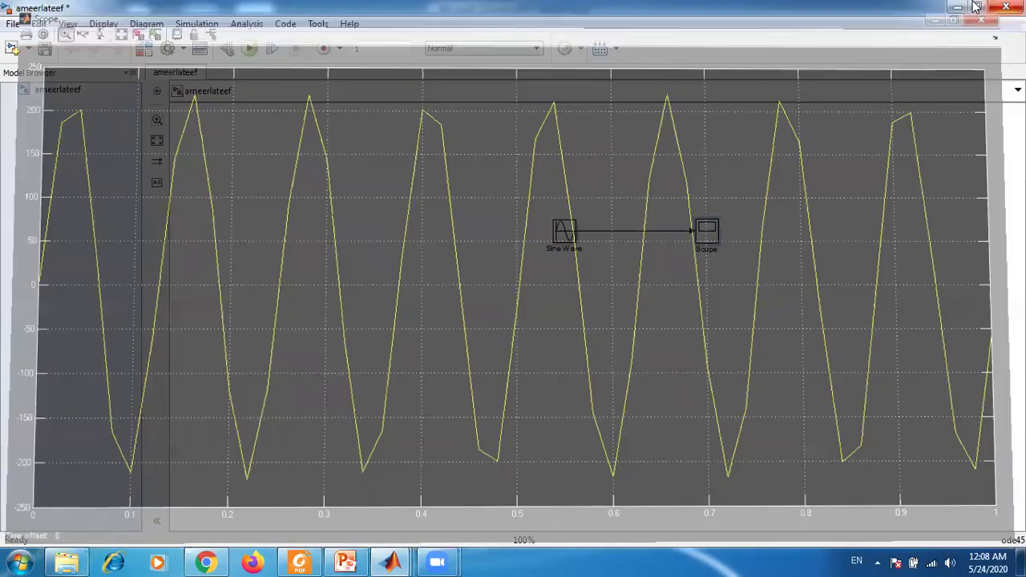
Step: Open the model's configuration parameters
{"action": "left_click", "coordinate": [197, 24]}
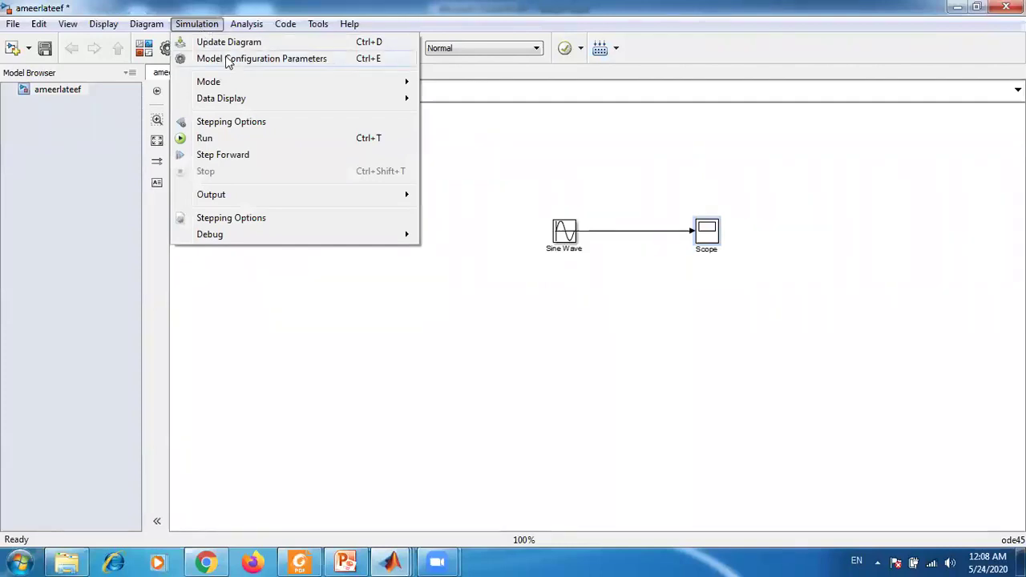
{"action": "key", "text": "Escape"}
{"action": "key", "text": "Left"}
{"action": "key", "text": "Down"}
{"action": "key", "text": "Right"}
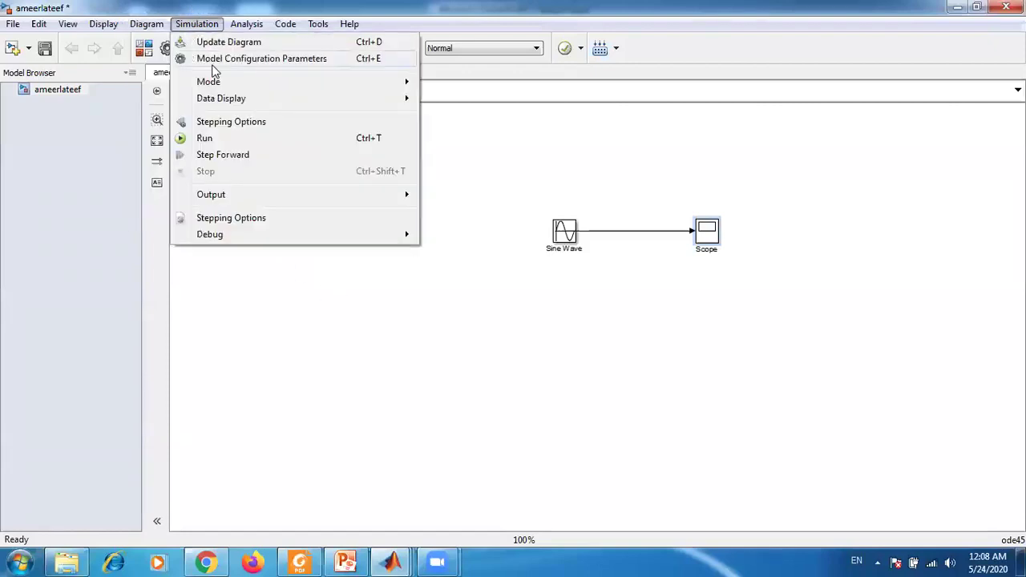
{"action": "key", "text": "Escape"}
{"action": "key", "text": "ctrl+e"}
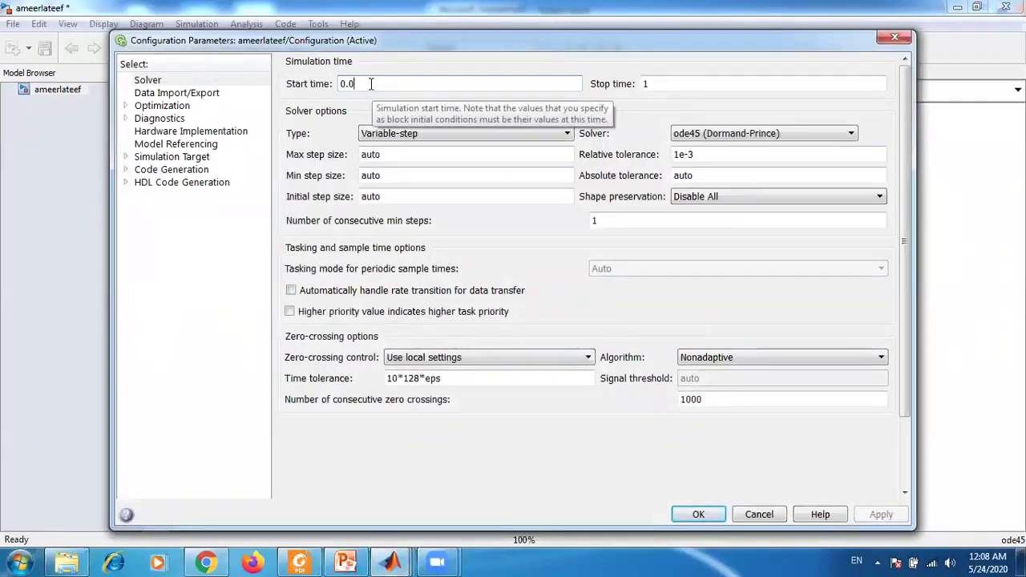
Step: Change the solver type to Fixed-step and set the fixed-step size to 0.01
{"action": "double_click", "coordinate": [656, 85]}
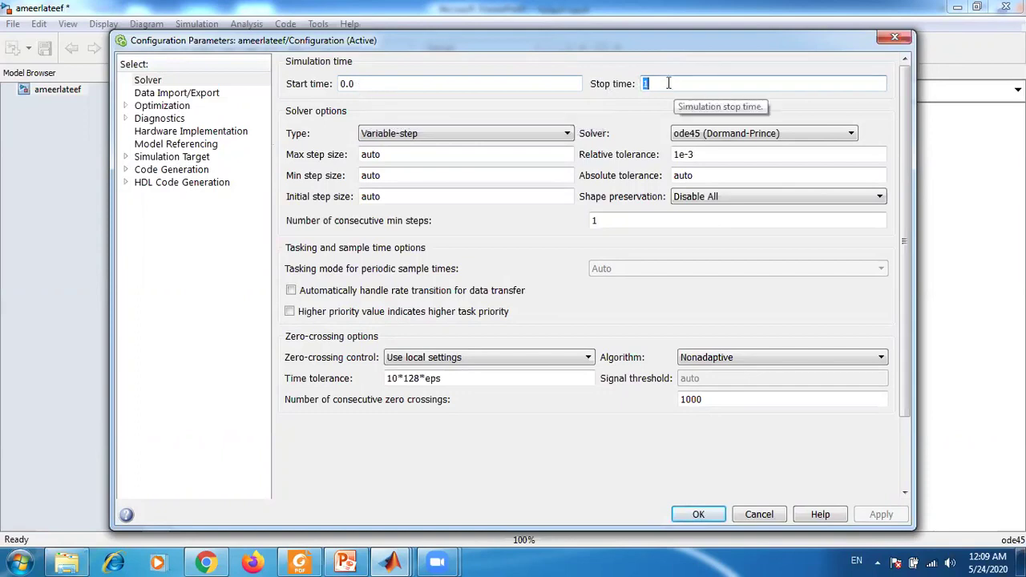
{"action": "left_click", "coordinate": [395, 137]}
{"action": "left_click", "coordinate": [395, 135]}
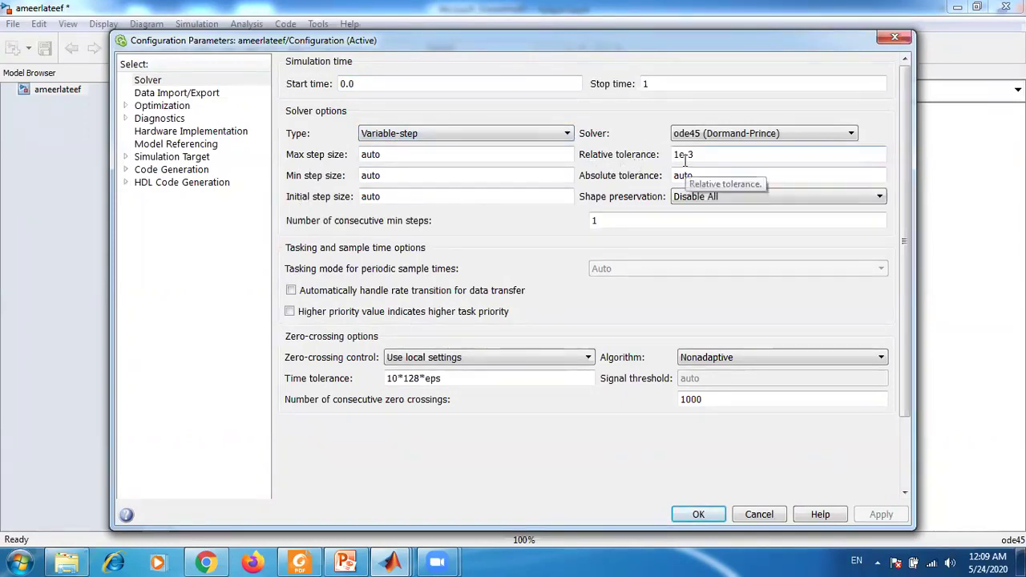
{"action": "left_click", "coordinate": [495, 140]}
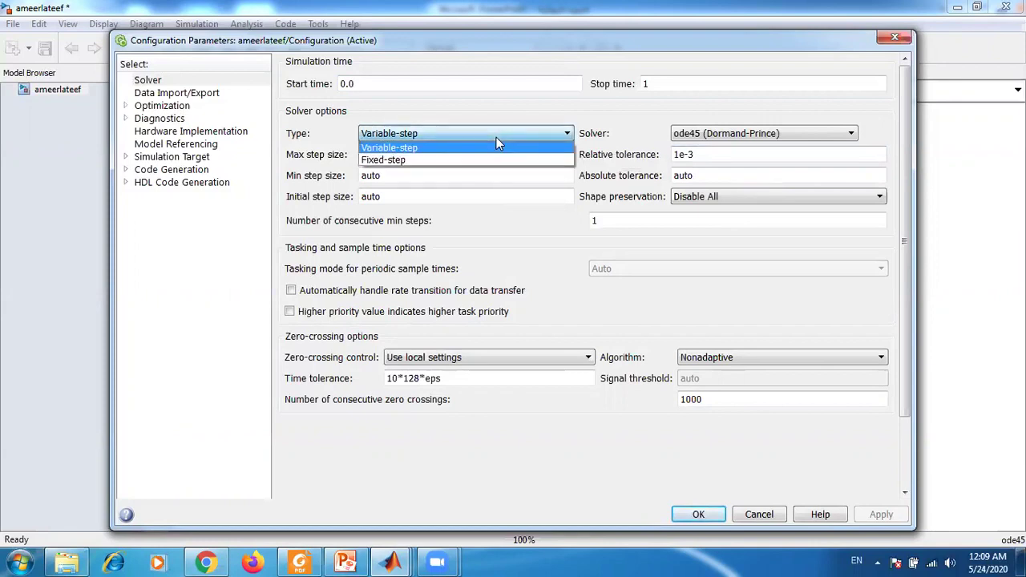
{"action": "left_click", "coordinate": [421, 160]}
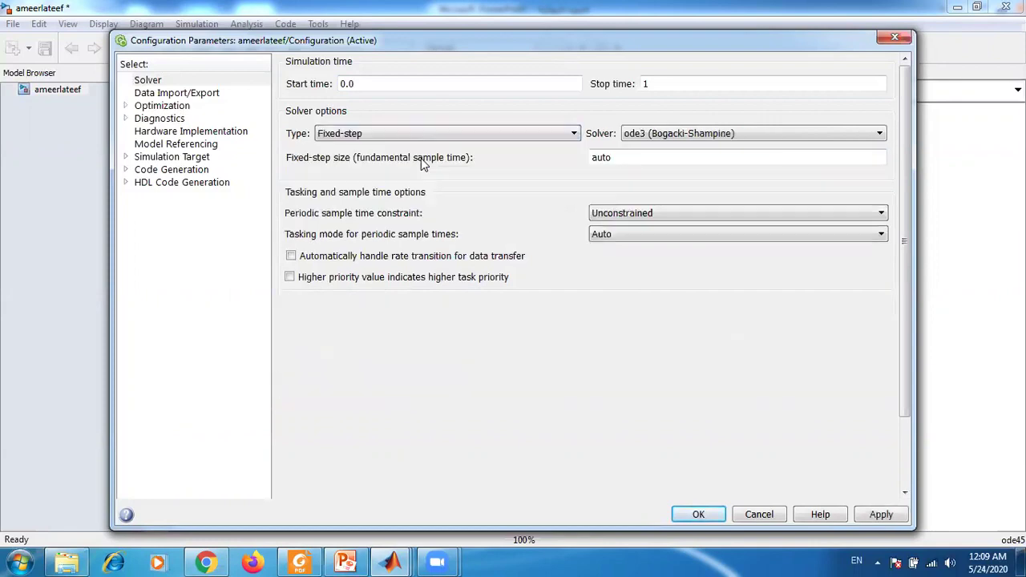
{"action": "double_click", "coordinate": [620, 157]}
{"action": "type", "text": "0.01"}
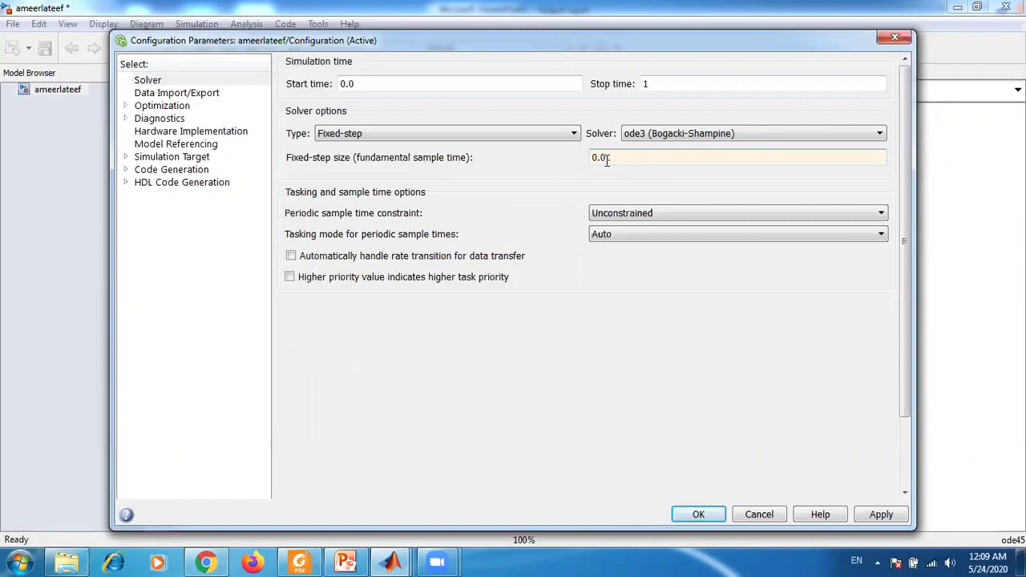
Step: Review the available fixed-step solvers, keep ode3 (Bogacki-Shampine), and accept the configuration parameters
{"action": "left_click", "coordinate": [645, 136]}
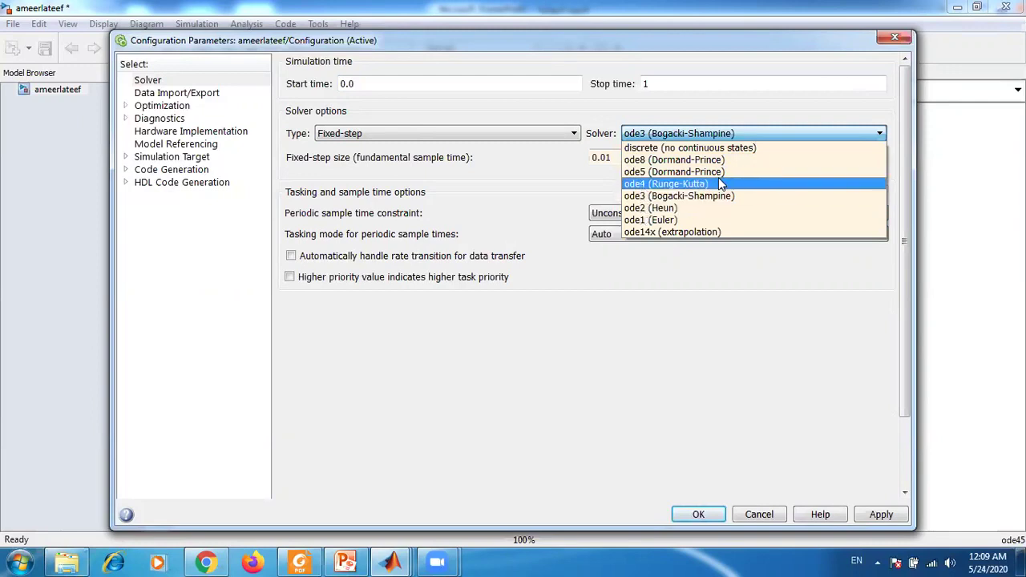
{"action": "left_click", "coordinate": [689, 330]}
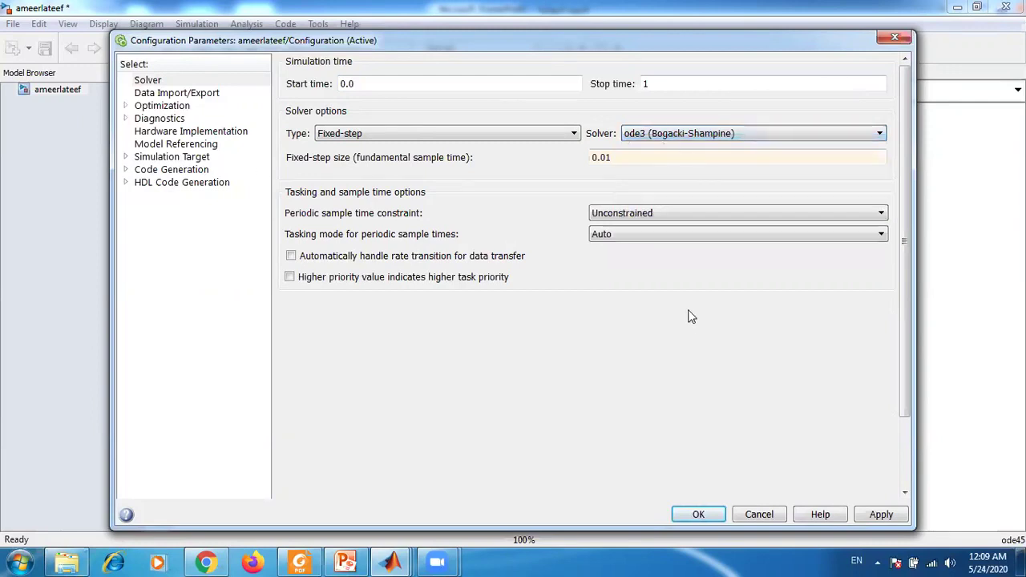
{"action": "left_click", "coordinate": [680, 136]}
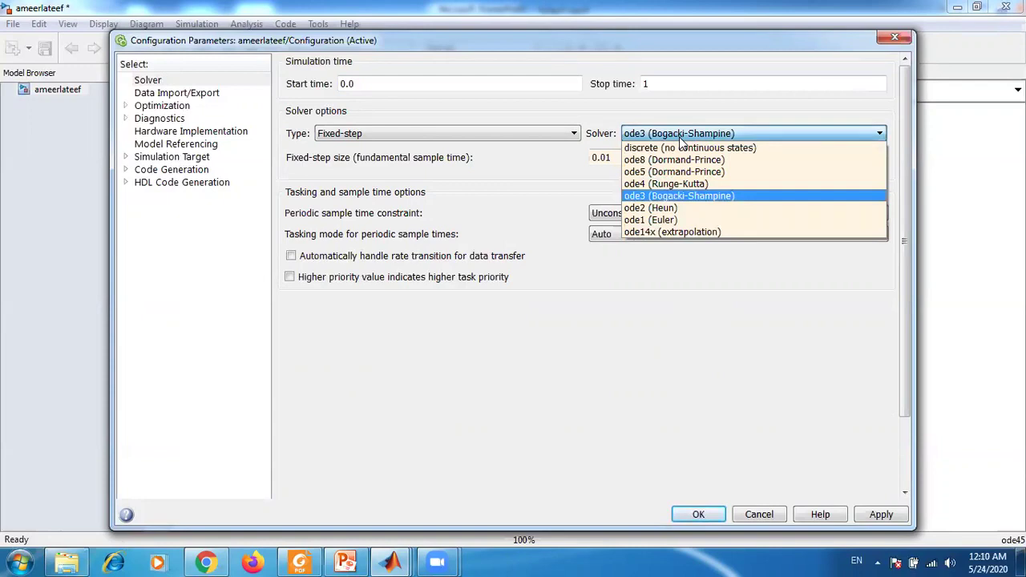
{"action": "left_click", "coordinate": [596, 374]}
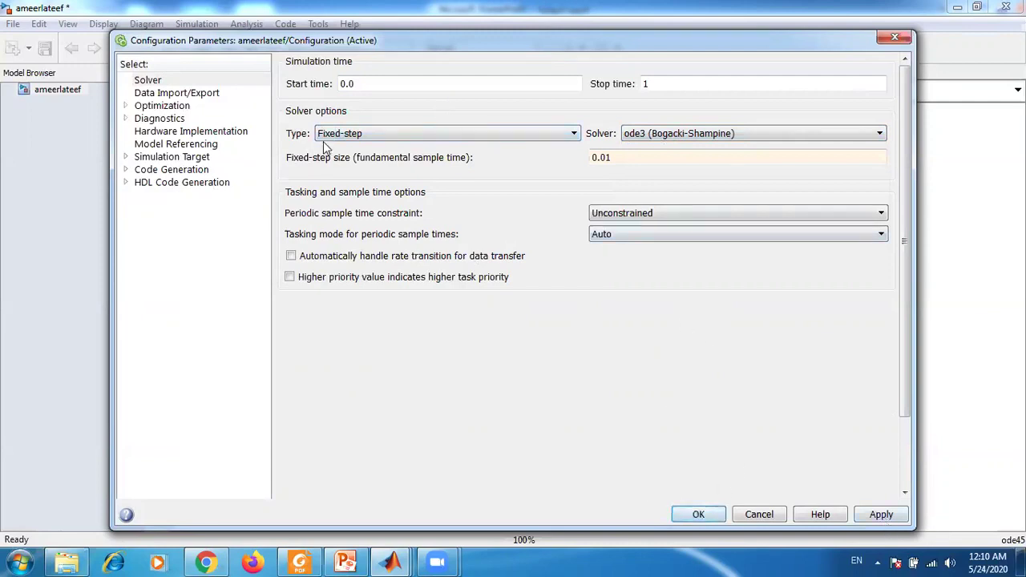
{"action": "left_click", "coordinate": [694, 516]}
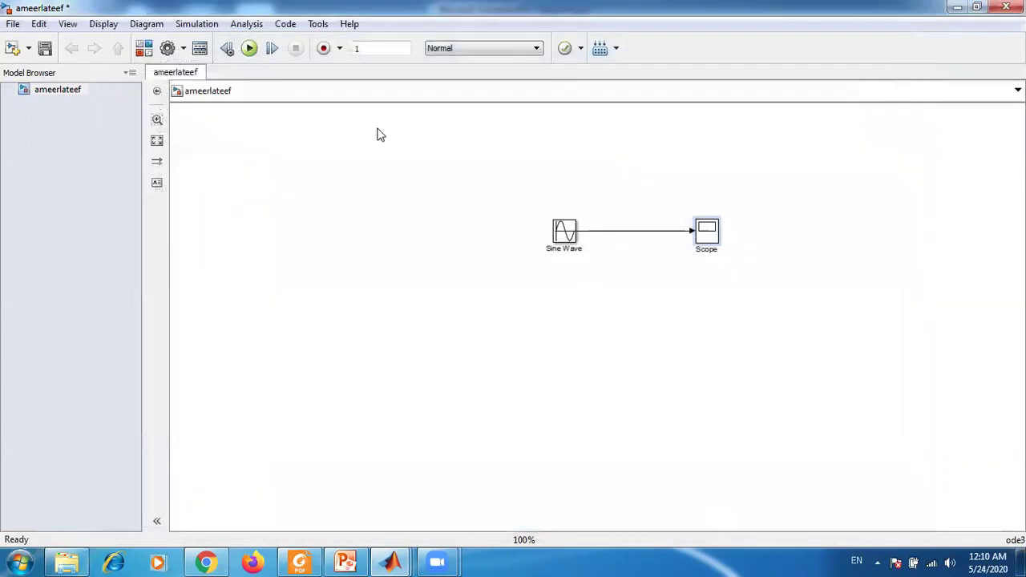
Step: Run the model with the fixed-step solver, view its autoscaled waveform in the Scope, and close the scope
{"action": "left_click", "coordinate": [248, 50]}
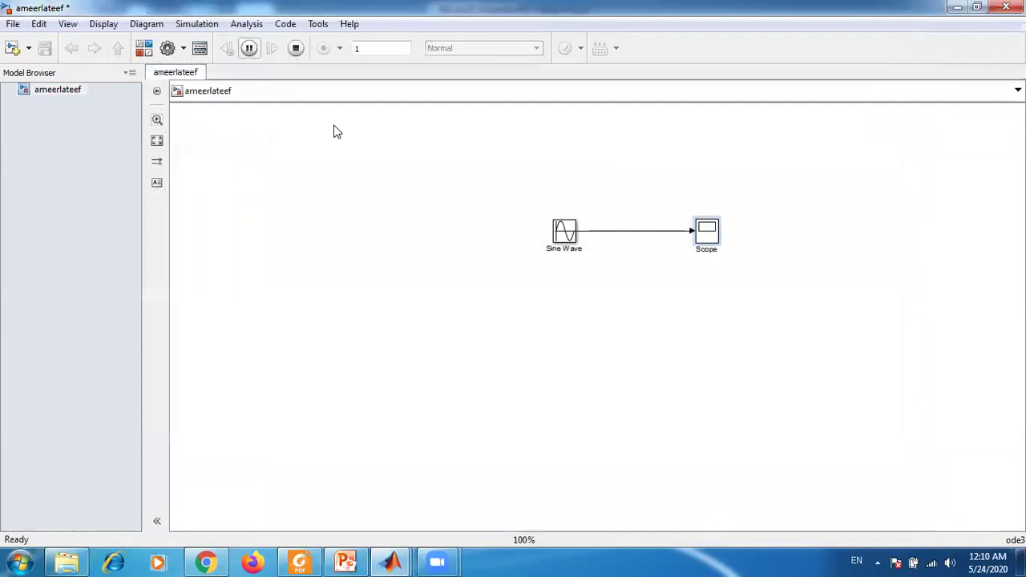
{"action": "double_click", "coordinate": [707, 233]}
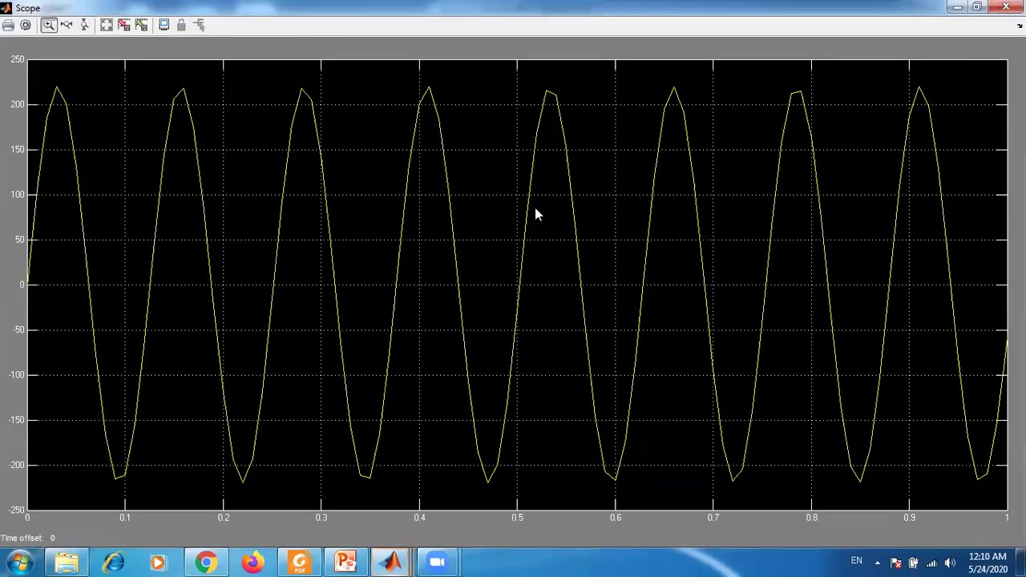
{"action": "right_click", "coordinate": [506, 195]}
{"action": "left_click", "coordinate": [548, 224]}
{"action": "left_click", "coordinate": [1005, 7]}
Step: Run the model with a stop time of 0.5 and check the autoscaled Scope waveform before closing it
{"action": "left_click", "coordinate": [385, 48]}
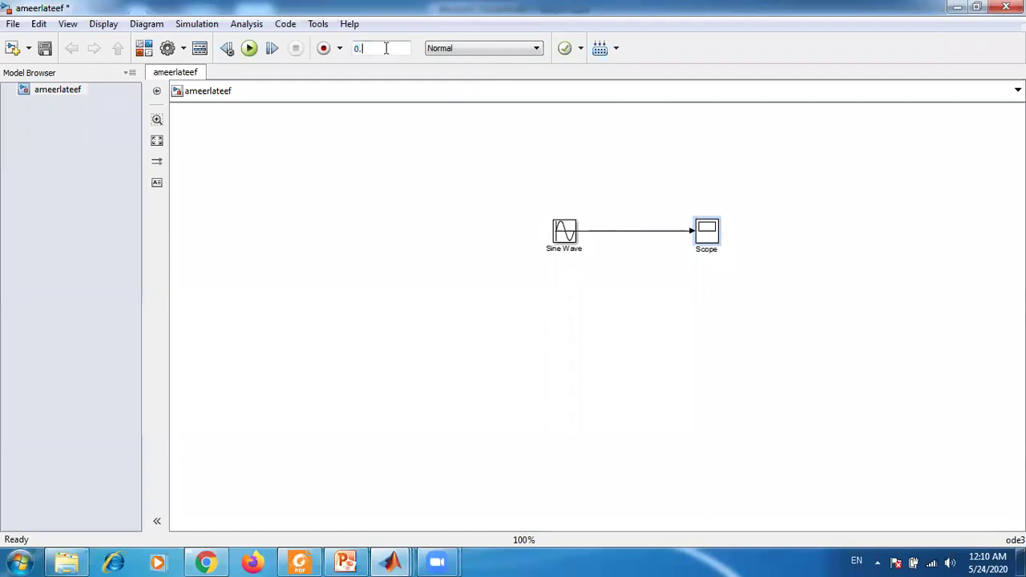
{"action": "left_click", "coordinate": [250, 48]}
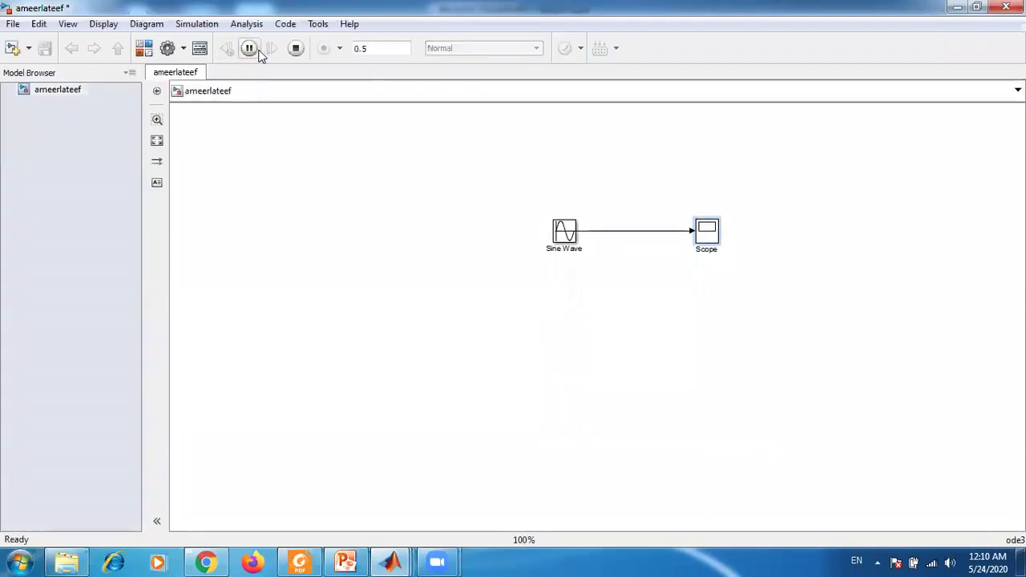
{"action": "double_click", "coordinate": [706, 230]}
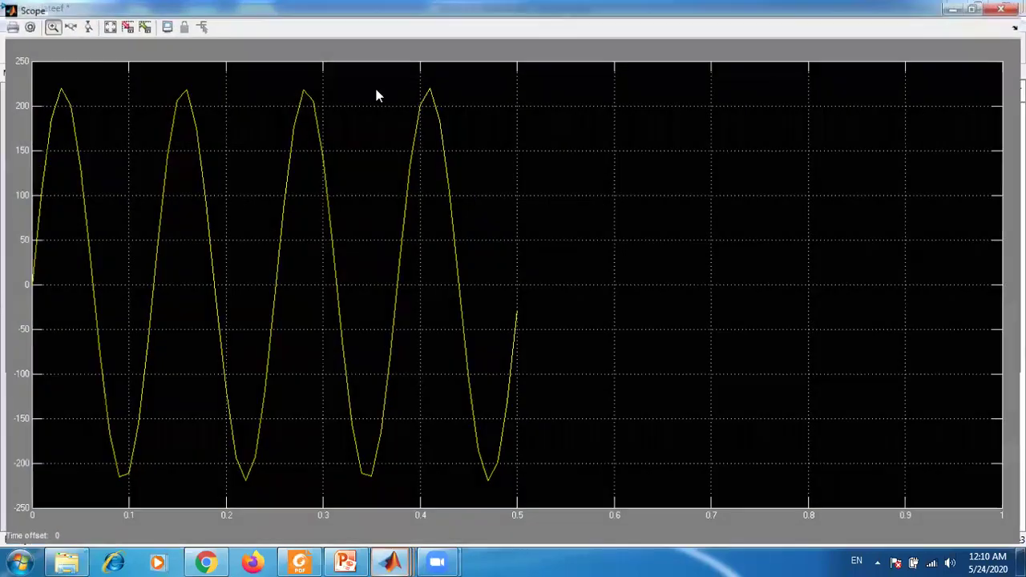
{"action": "right_click", "coordinate": [225, 138]}
{"action": "left_click", "coordinate": [253, 157]}
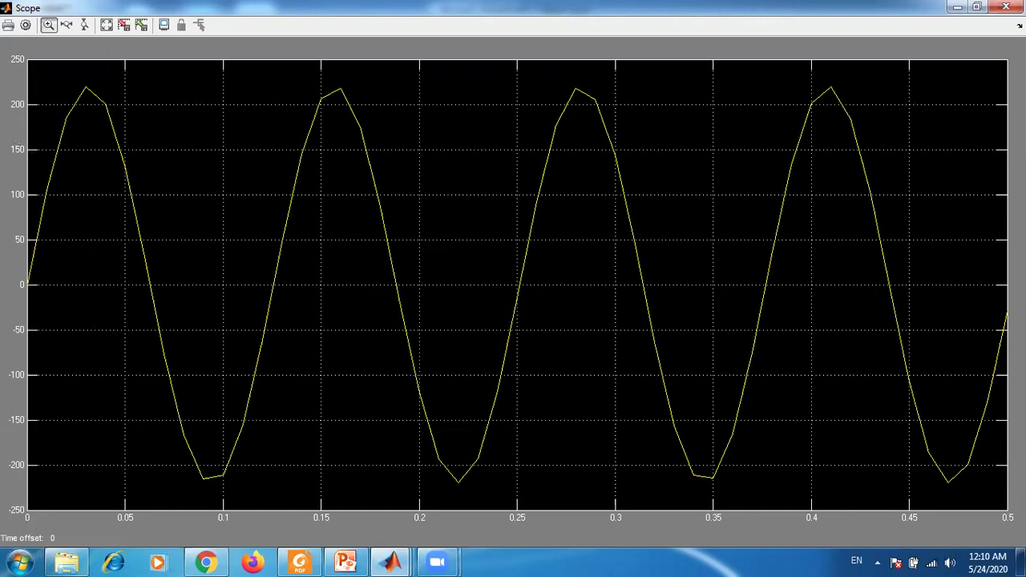
{"action": "left_click", "coordinate": [1006, 7]}
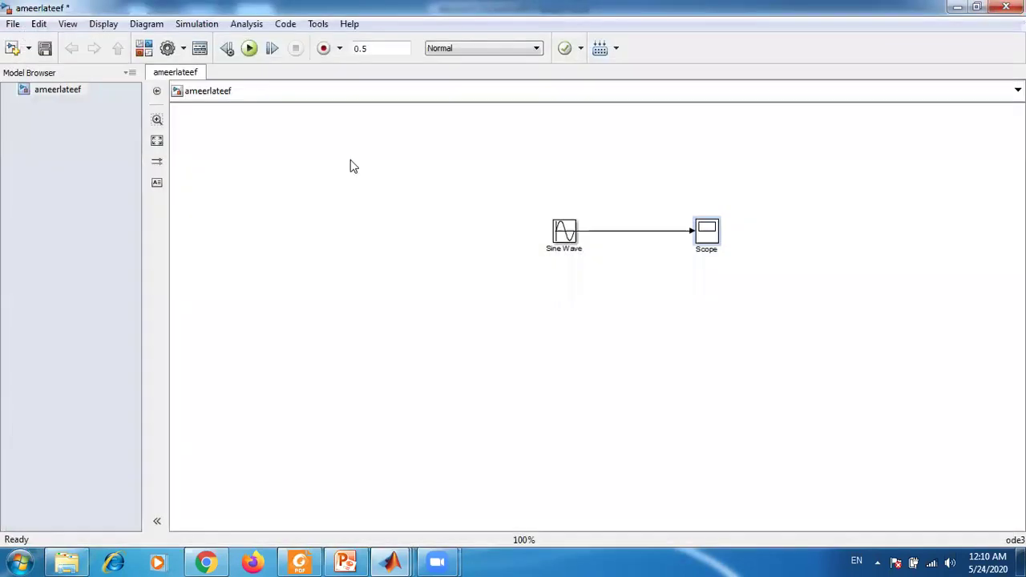
Step: Reduce the solver's fixed-step size to 0.001 in the model configuration parameters and accept the change
{"action": "left_click", "coordinate": [196, 25]}
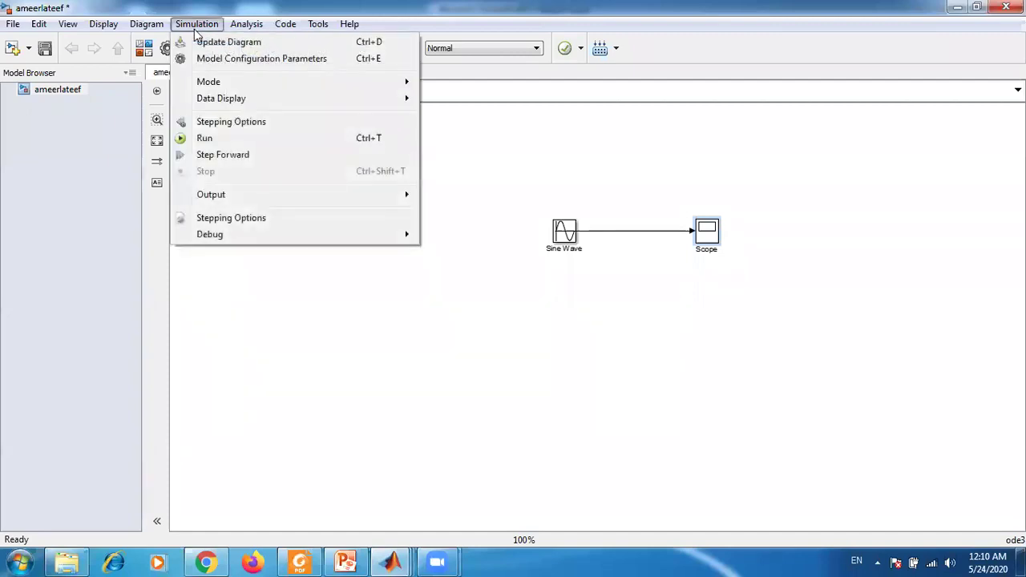
{"action": "left_click", "coordinate": [224, 59]}
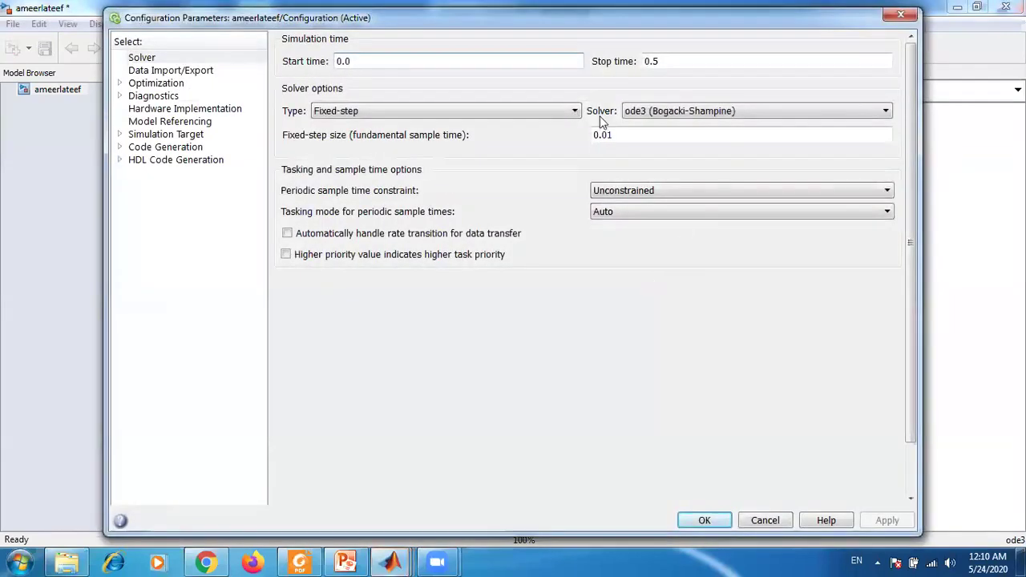
{"action": "left_click", "coordinate": [609, 134]}
{"action": "double_click", "coordinate": [609, 135]}
{"action": "type", "text": "0.0"}
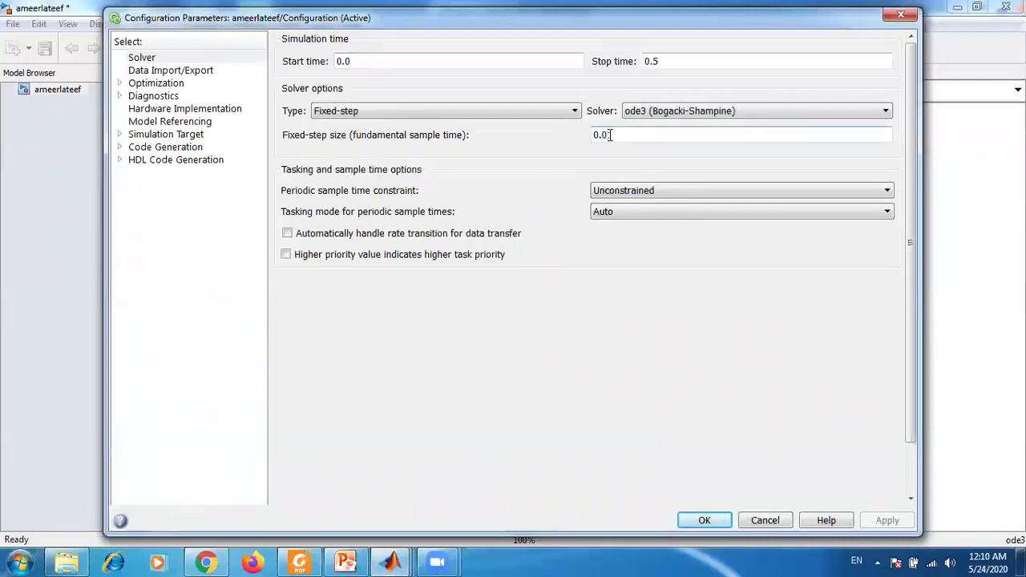
{"action": "type", "text": "01"}
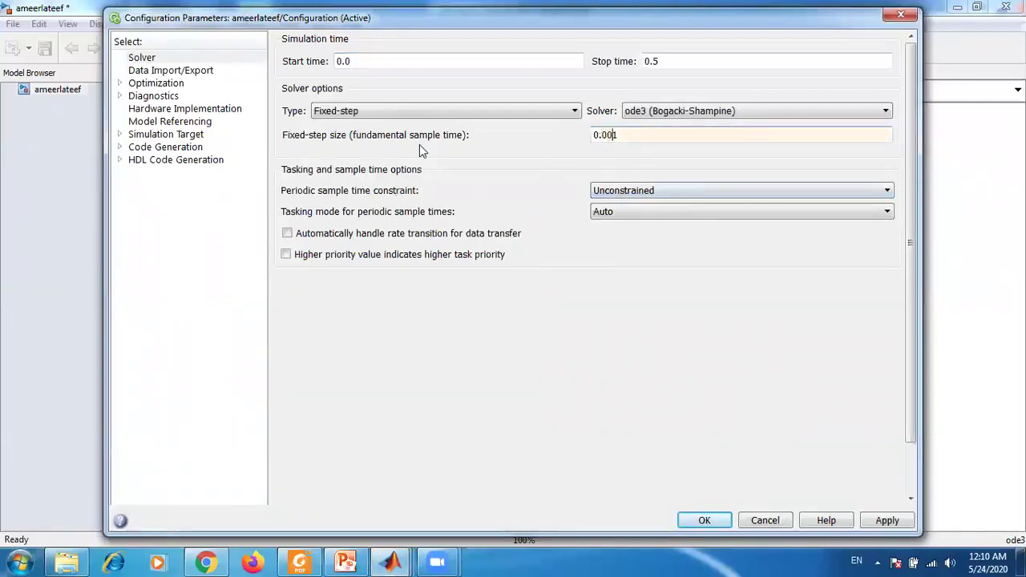
{"action": "left_click", "coordinate": [705, 521]}
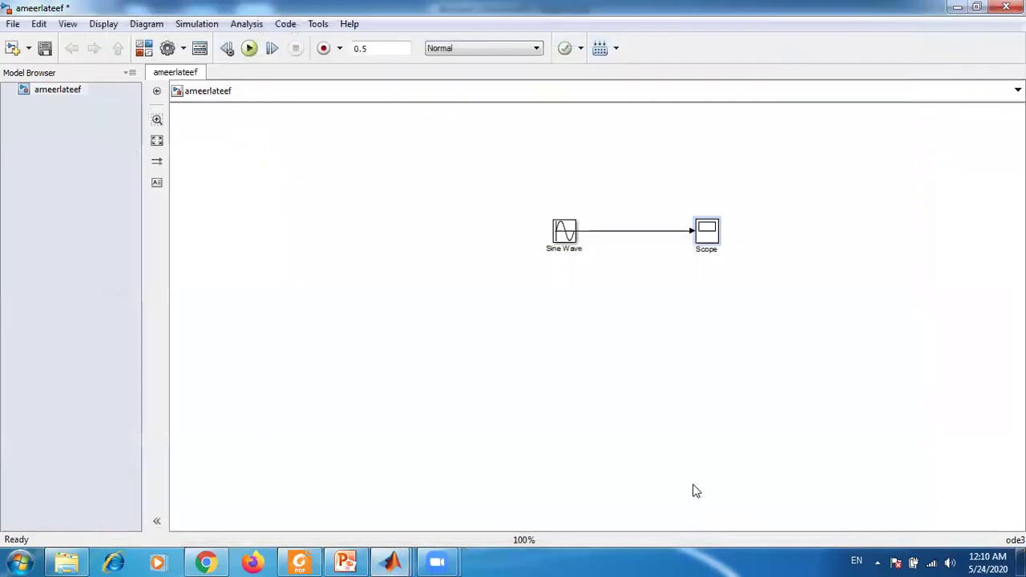
Step: Rerun the model with the smaller step size, examine the waveform's smoothness in the autoscaled Scope, and close it
{"action": "left_click", "coordinate": [250, 48]}
{"action": "double_click", "coordinate": [706, 231]}
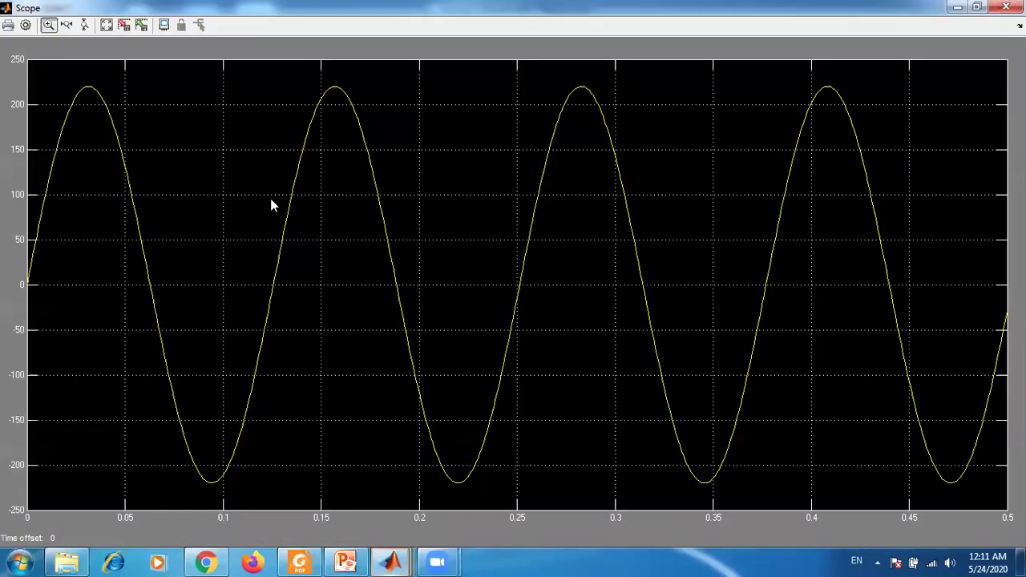
{"action": "right_click", "coordinate": [220, 146]}
{"action": "left_click", "coordinate": [247, 177]}
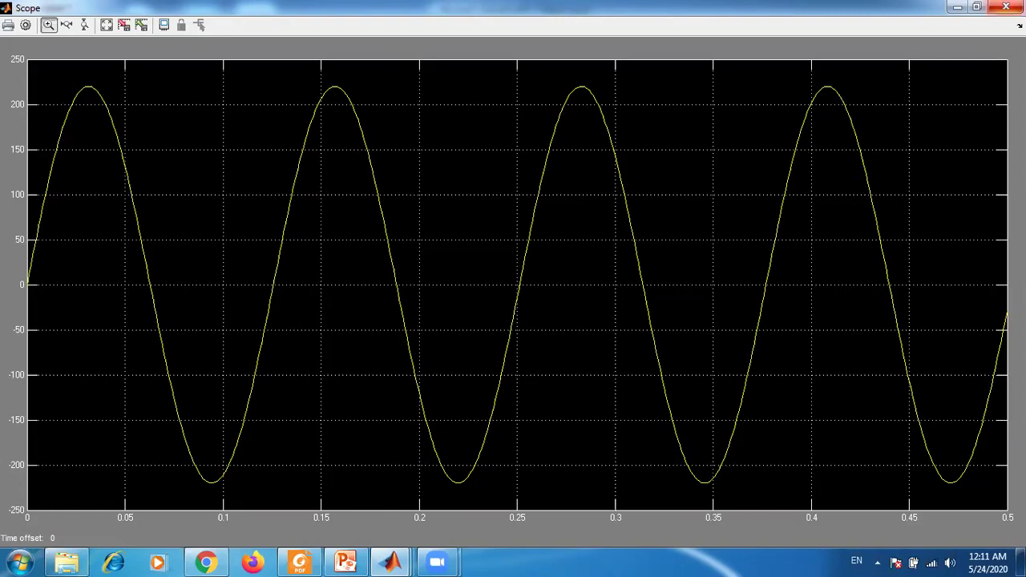
{"action": "left_click", "coordinate": [1006, 8]}
Step: Review the Sine Wave block's amplitude, frequency and phase parameters and close its dialog
{"action": "double_click", "coordinate": [564, 231]}
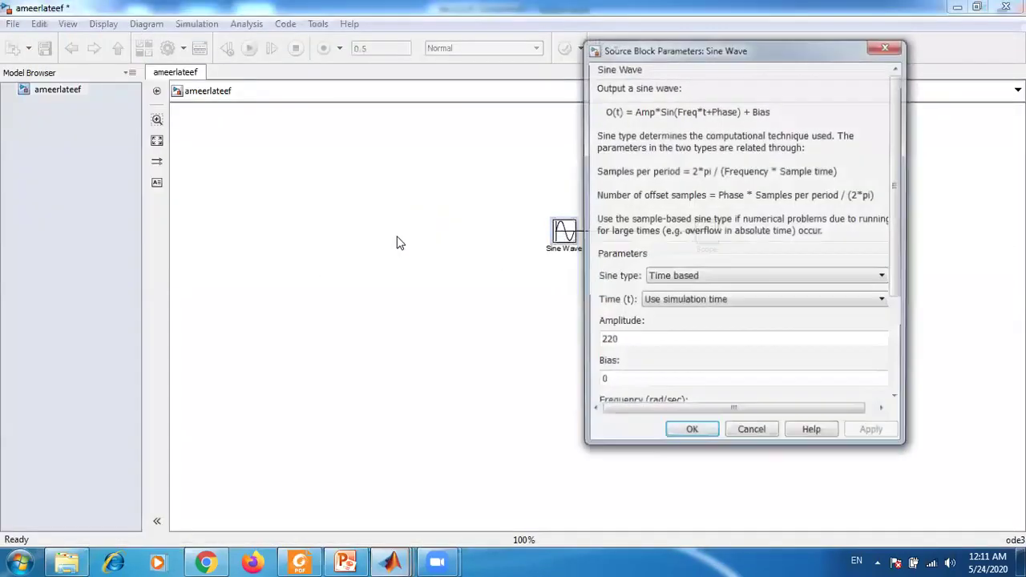
{"action": "double_click", "coordinate": [614, 339]}
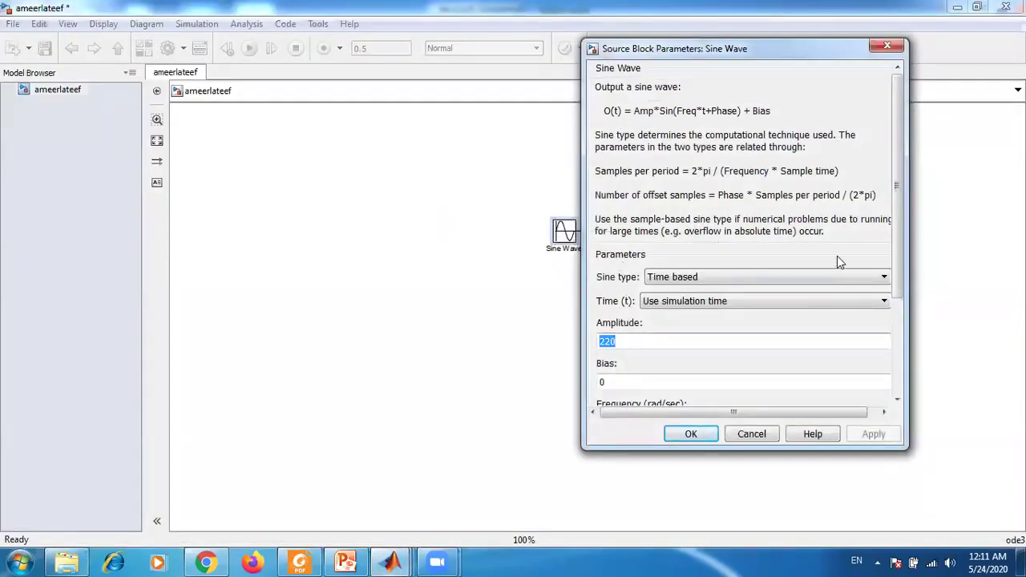
{"action": "left_click_drag", "start_coordinate": [897, 223], "coordinate": [880, 335]}
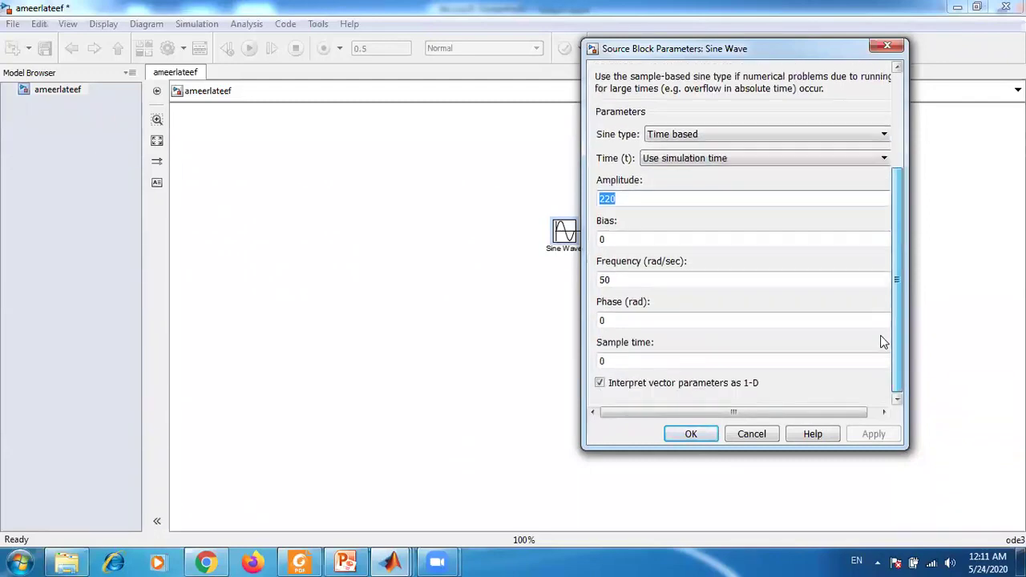
{"action": "left_click", "coordinate": [684, 434]}
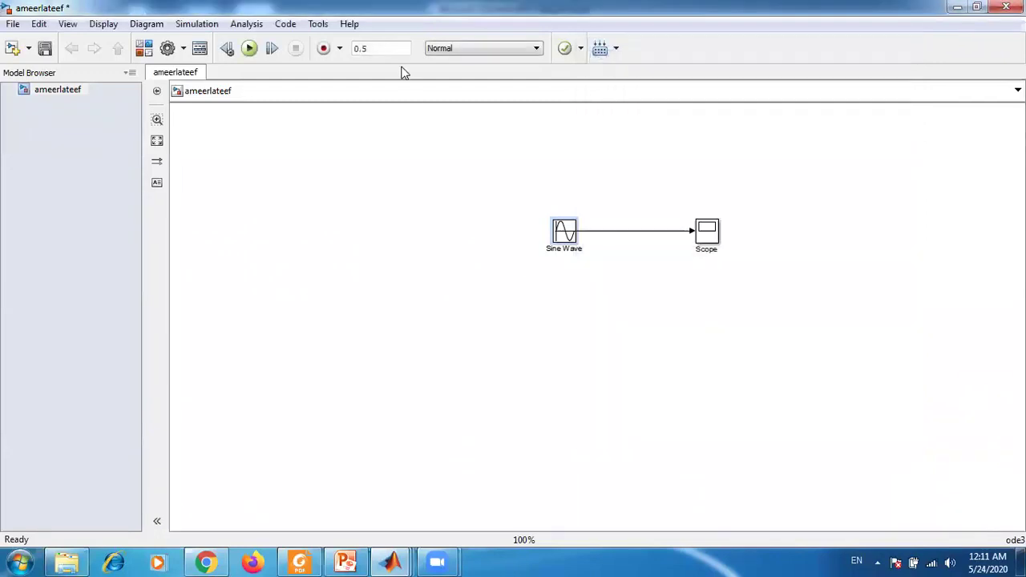
Step: Run the model with a stop time of 10, check the Scope output, and close the scope
{"action": "double_click", "coordinate": [391, 53]}
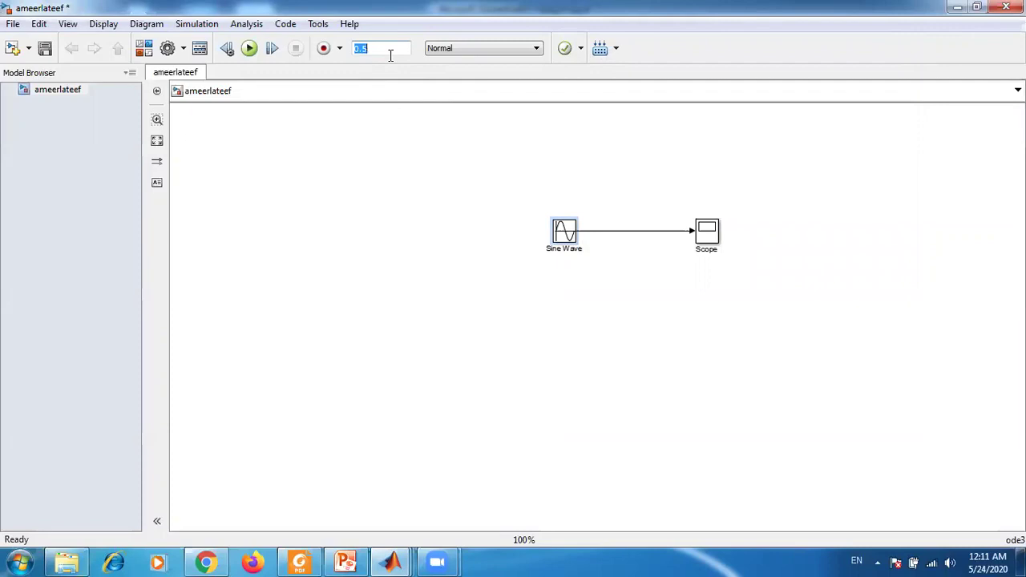
{"action": "type", "text": "10"}
{"action": "left_click", "coordinate": [249, 48]}
{"action": "double_click", "coordinate": [708, 230]}
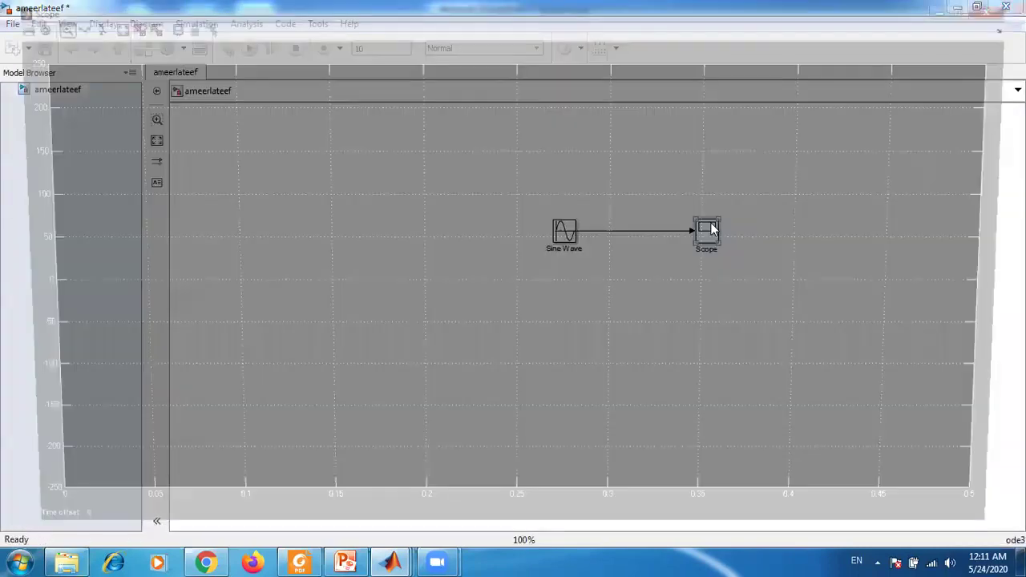
{"action": "right_click", "coordinate": [305, 192]}
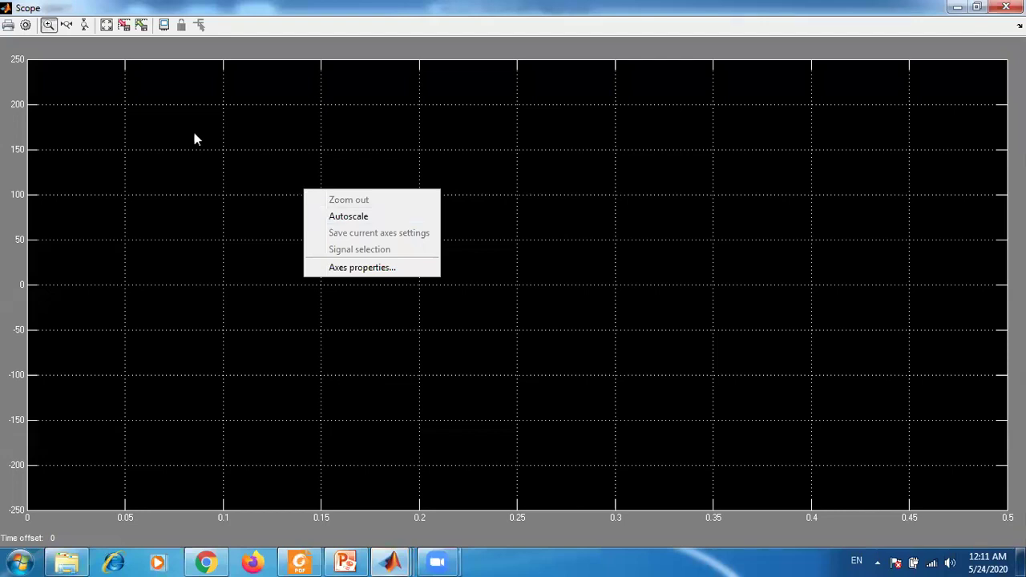
{"action": "left_click", "coordinate": [1006, 7]}
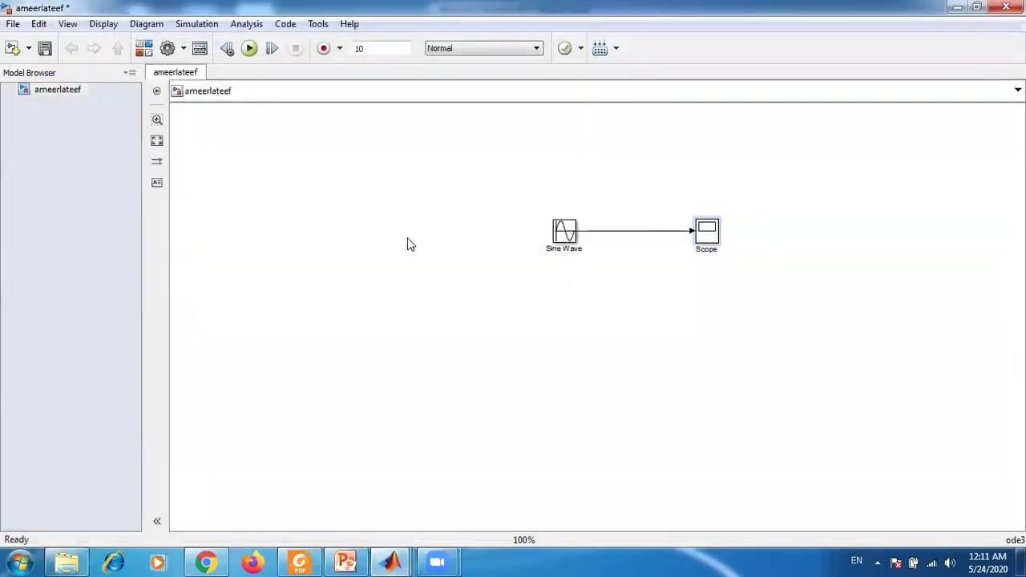
Step: Open the Scope's display and autoscale it to fit the sine waveform
{"action": "left_click", "coordinate": [566, 235]}
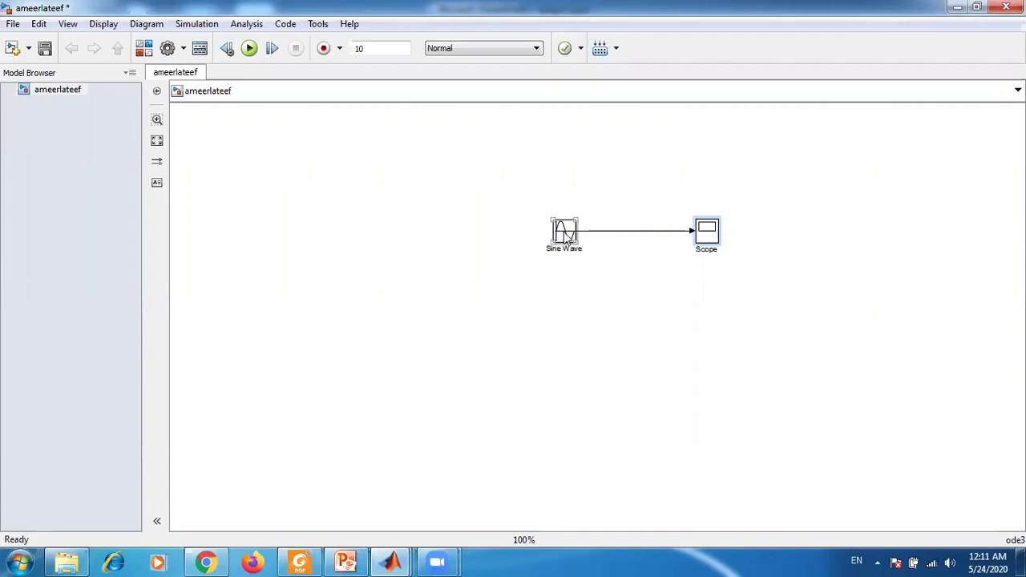
{"action": "double_click", "coordinate": [713, 233]}
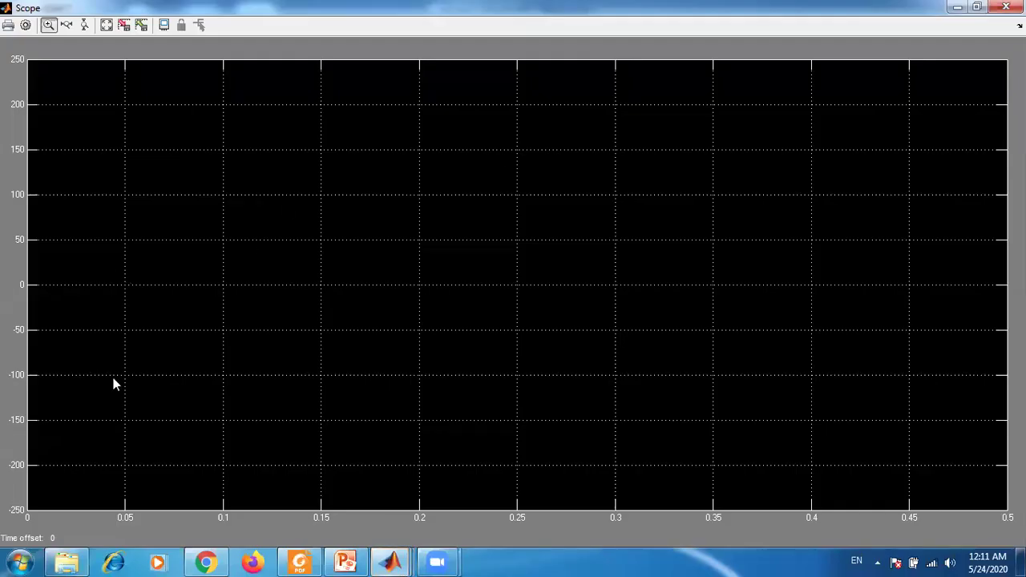
{"action": "right_click", "coordinate": [409, 168]}
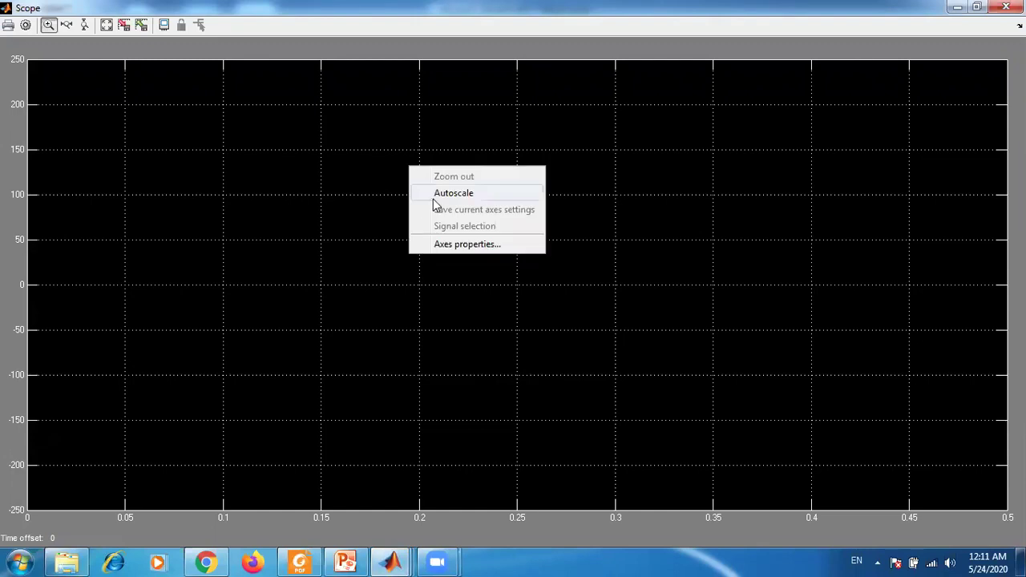
{"action": "left_click", "coordinate": [434, 196]}
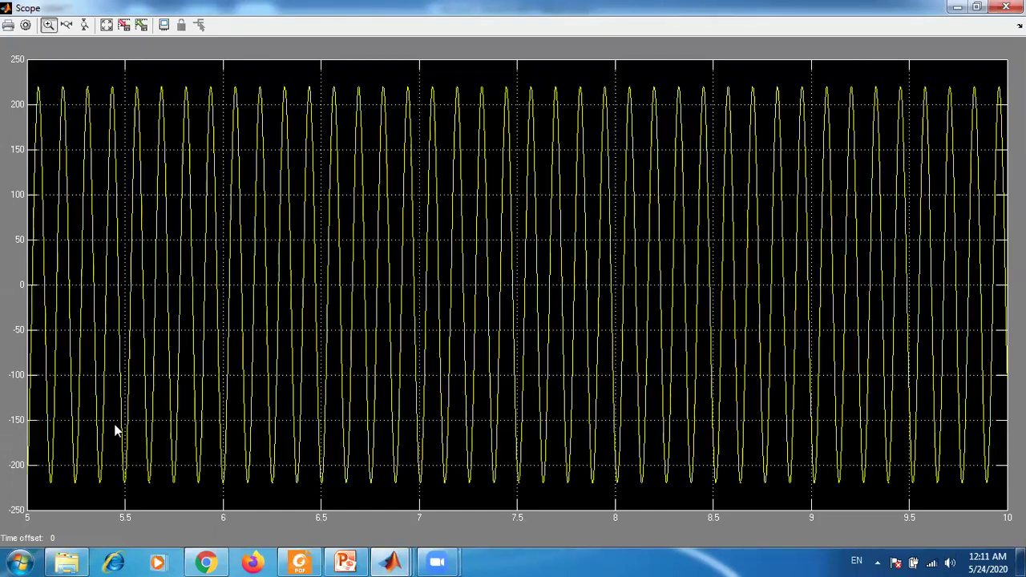
Step: Zoom in on the Scope waveform, check the axes properties, and close them without changes
{"action": "left_click", "coordinate": [76, 338]}
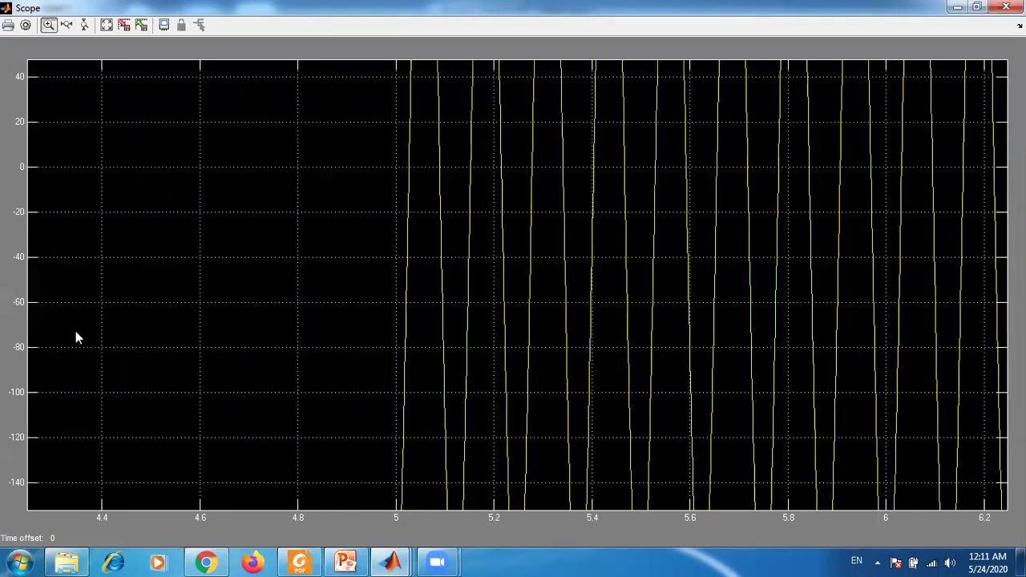
{"action": "left_click", "coordinate": [757, 317]}
{"action": "left_click", "coordinate": [380, 201]}
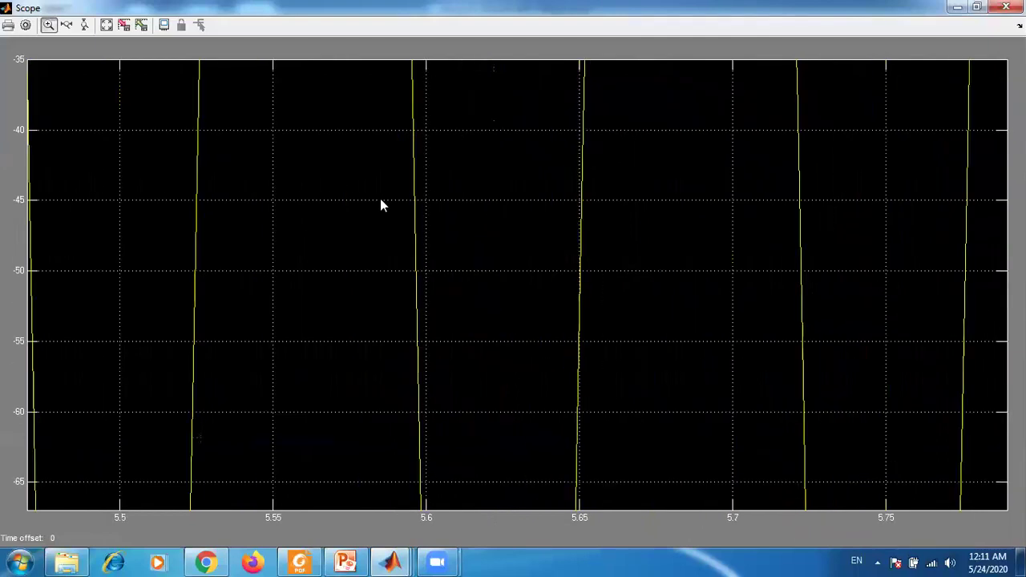
{"action": "right_click", "coordinate": [380, 206]}
{"action": "left_click", "coordinate": [417, 277]}
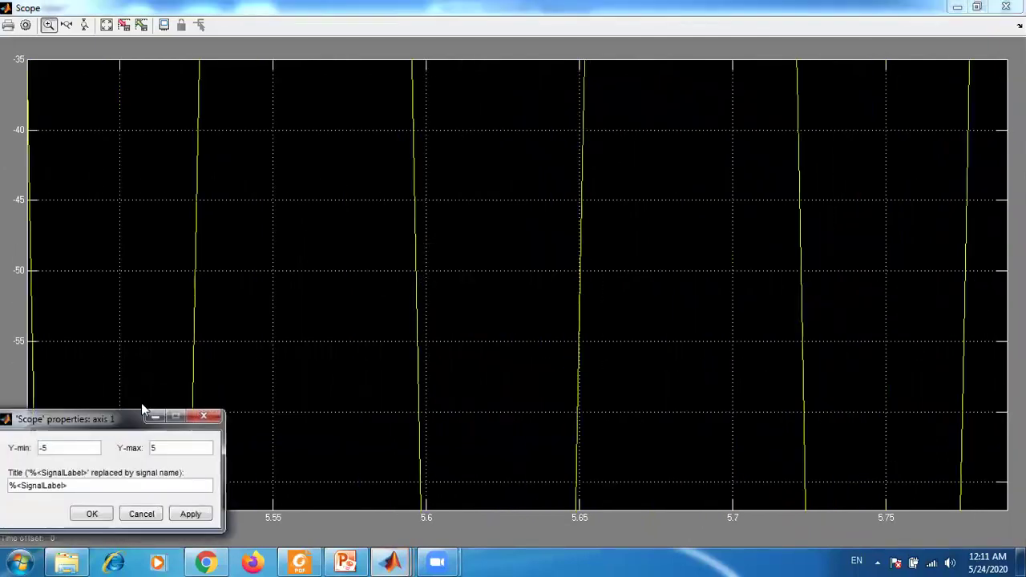
{"action": "left_click_drag", "start_coordinate": [119, 418], "coordinate": [377, 229]}
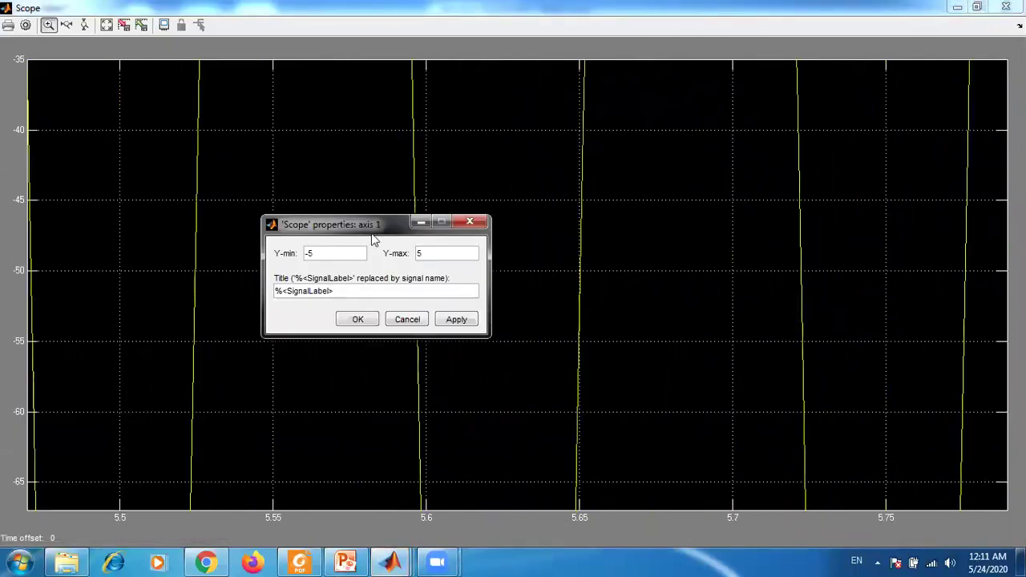
{"action": "left_click", "coordinate": [469, 223]}
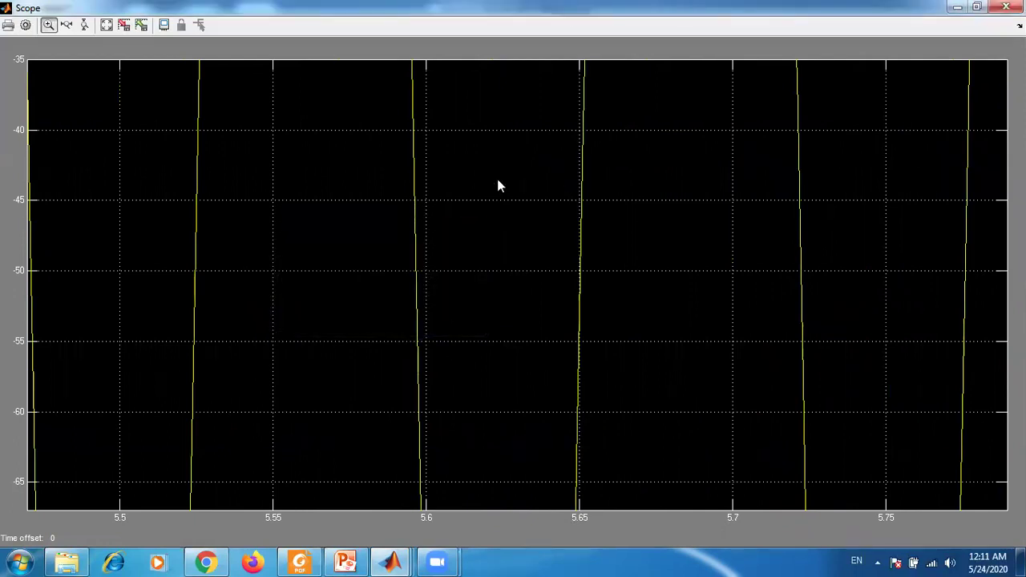
Step: Autoscale the zoomed-in Scope plot to fit the whole waveform
{"action": "right_click", "coordinate": [496, 178]}
{"action": "left_click", "coordinate": [521, 206]}
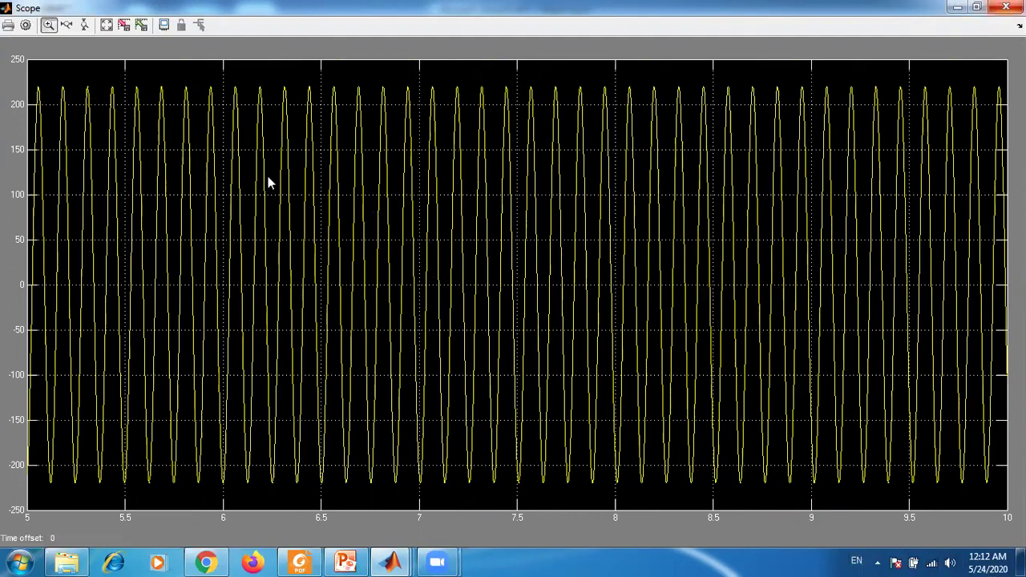
{"action": "right_click", "coordinate": [189, 177]}
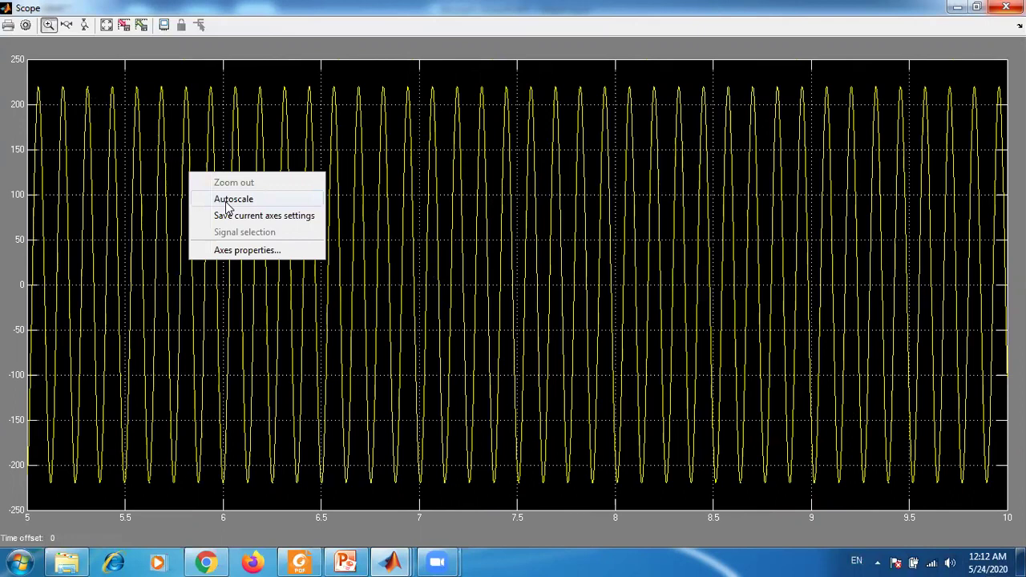
{"action": "left_click", "coordinate": [228, 201]}
Step: Set the Scope's Y-axis limits to -250 and 250 in its axes properties
{"action": "right_click", "coordinate": [272, 160]}
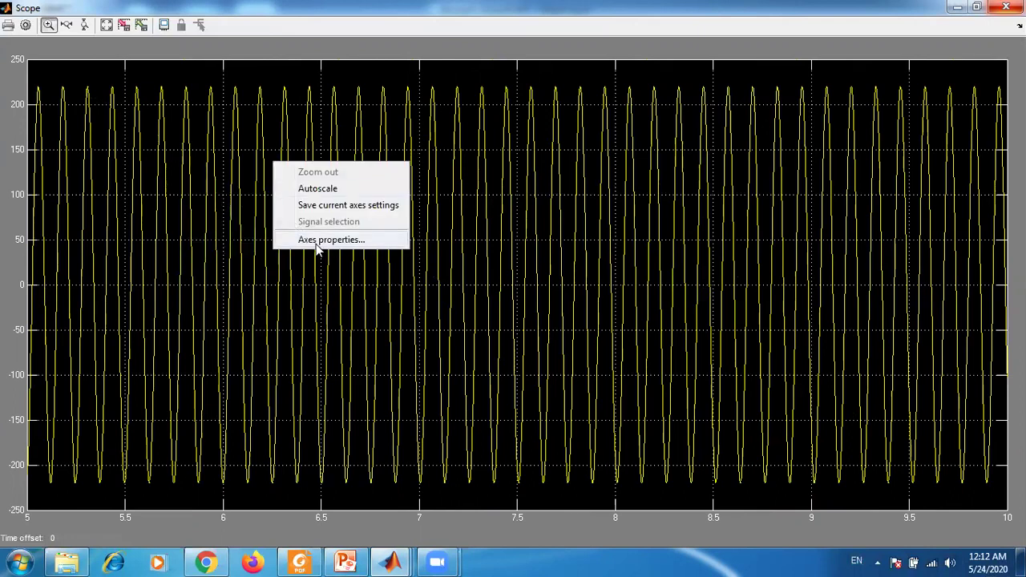
{"action": "left_click", "coordinate": [317, 242]}
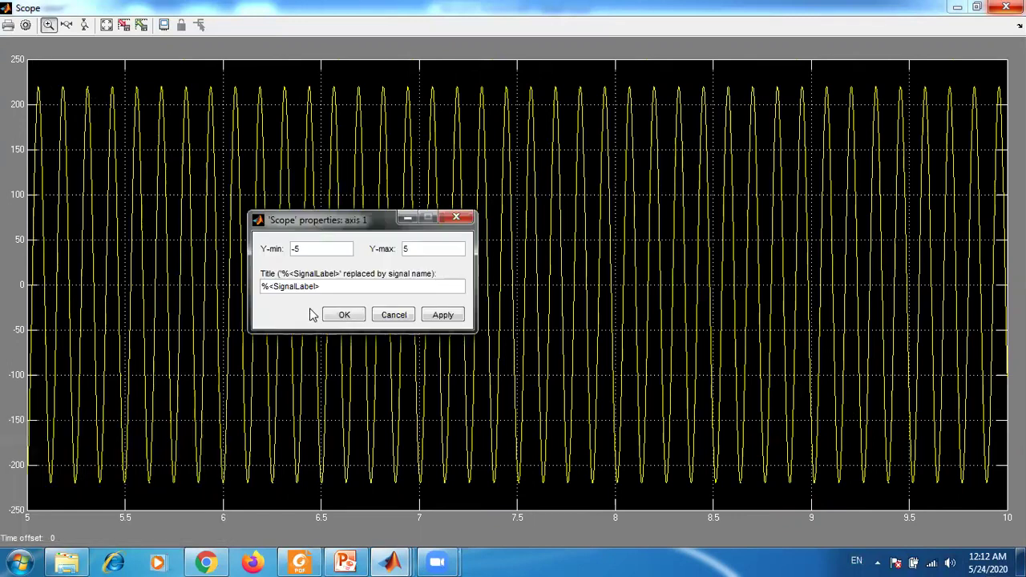
{"action": "double_click", "coordinate": [313, 250]}
{"action": "left_click", "coordinate": [344, 315]}
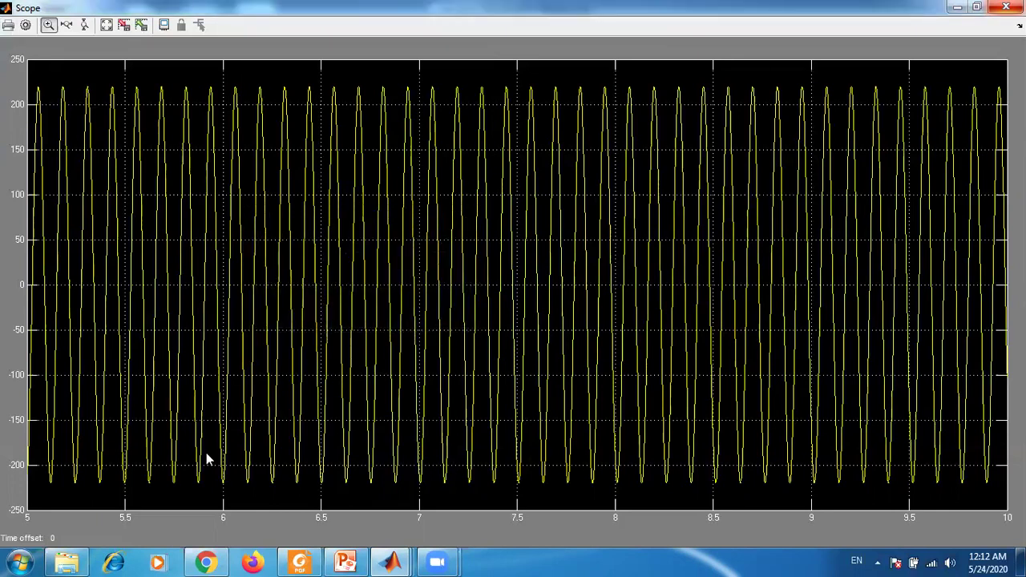
Step: Narrow the Scope's Y-axis limits to -200 and 200 in its axes properties
{"action": "right_click", "coordinate": [309, 181]}
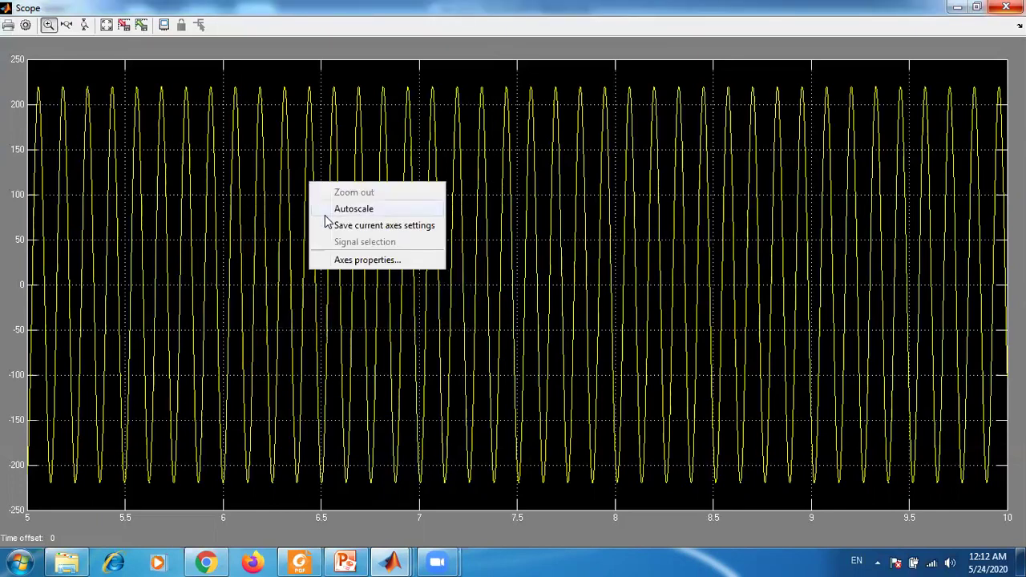
{"action": "left_click", "coordinate": [367, 260]}
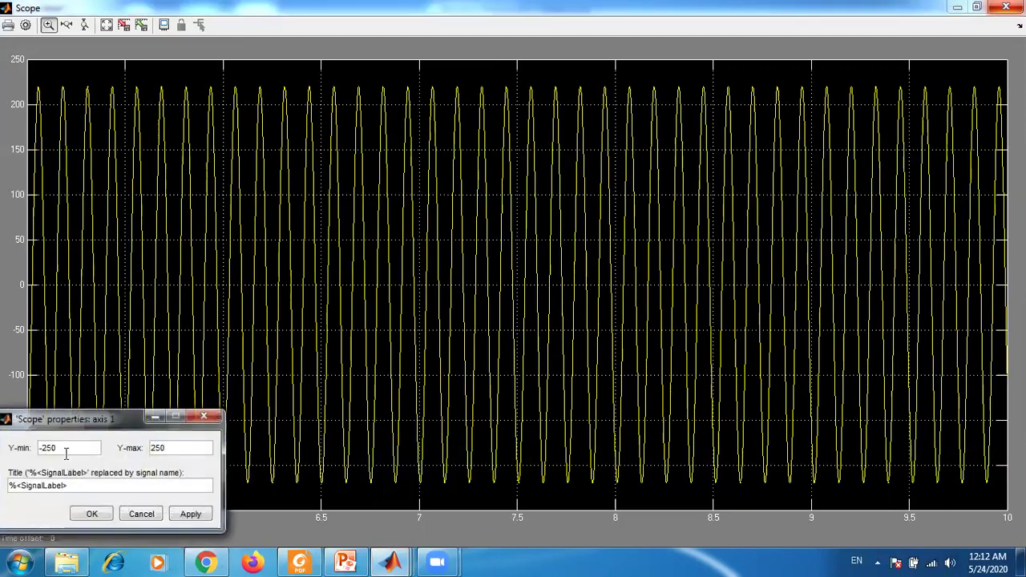
{"action": "key", "text": "BackSpace"}
{"action": "key", "text": "BackSpace"}
{"action": "type", "text": "00"}
{"action": "left_click", "coordinate": [92, 514]}
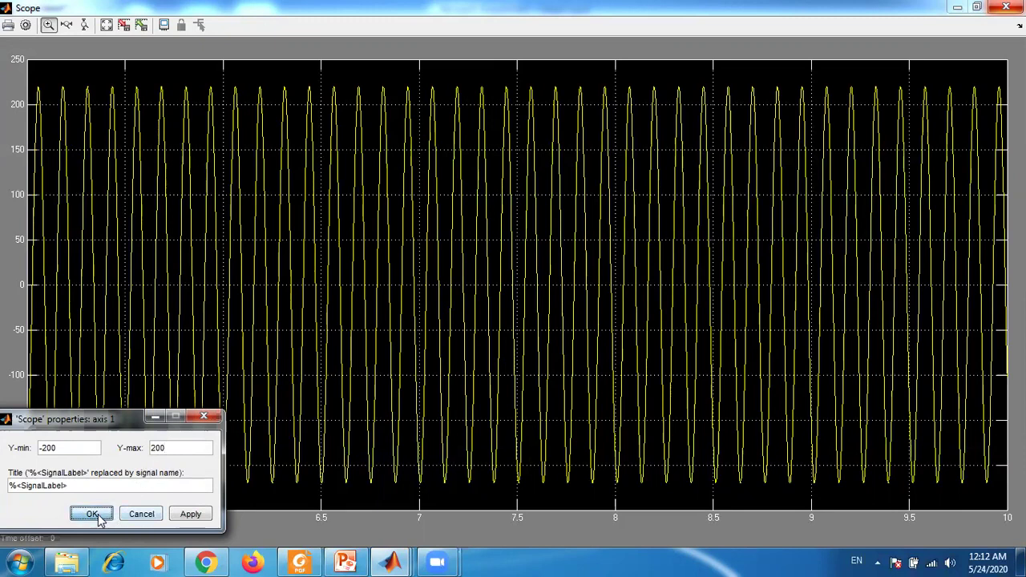
Step: Widen the Scope's Y-axis limits to -260 and 260 and accept the change
{"action": "right_click", "coordinate": [265, 303]}
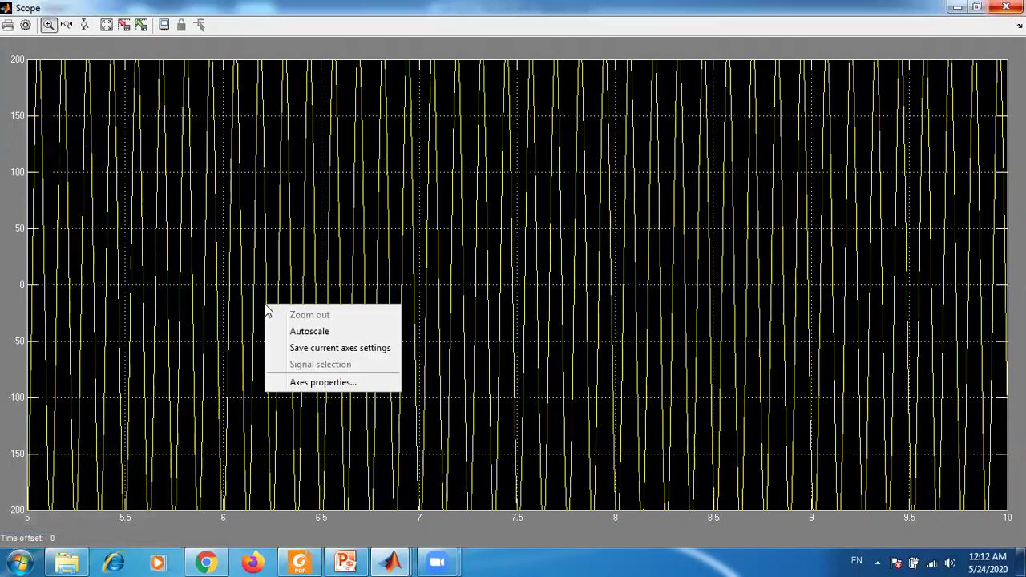
{"action": "left_click", "coordinate": [303, 383]}
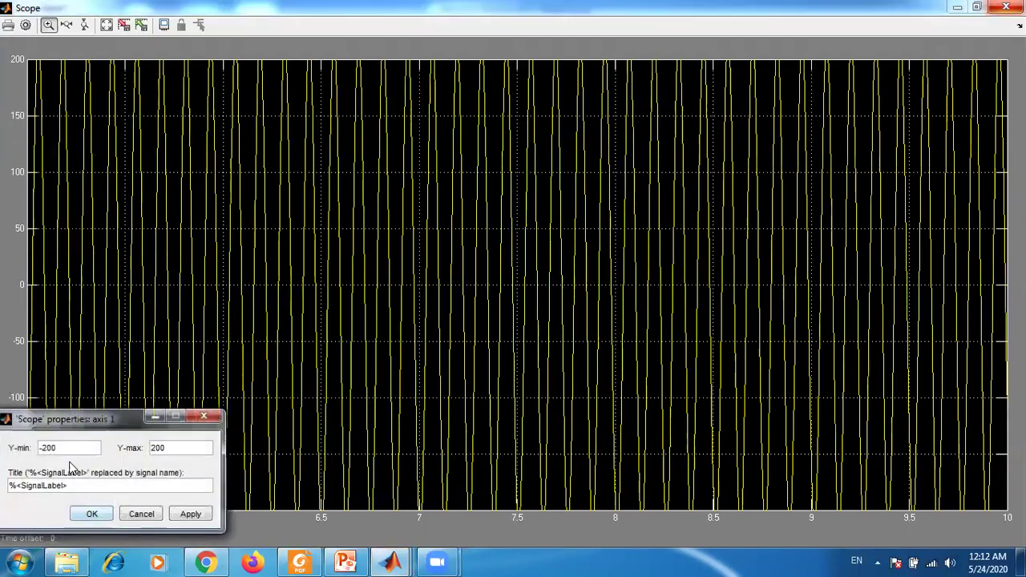
{"action": "key", "text": "BackSpace"}
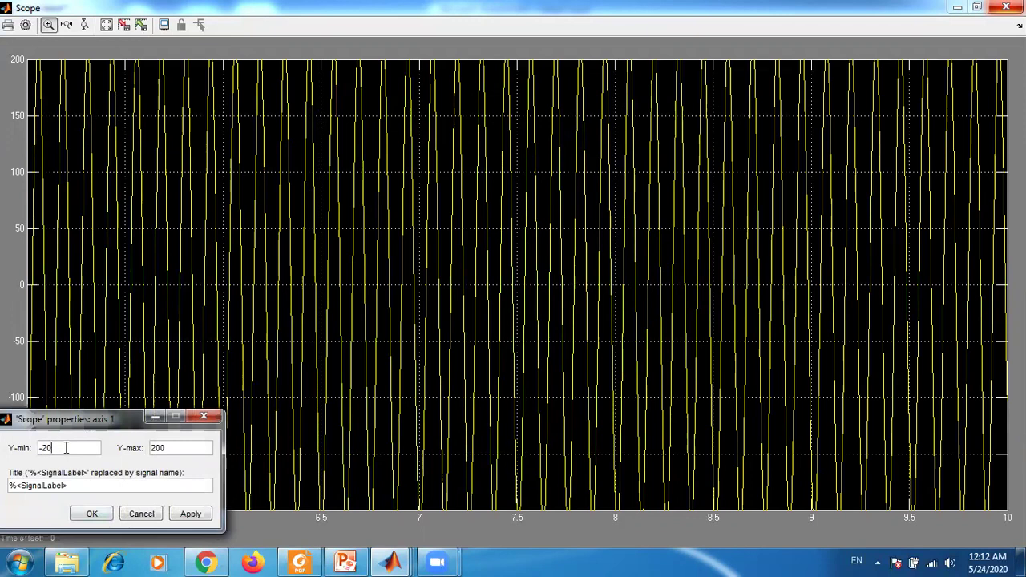
{"action": "type", "text": "60"}
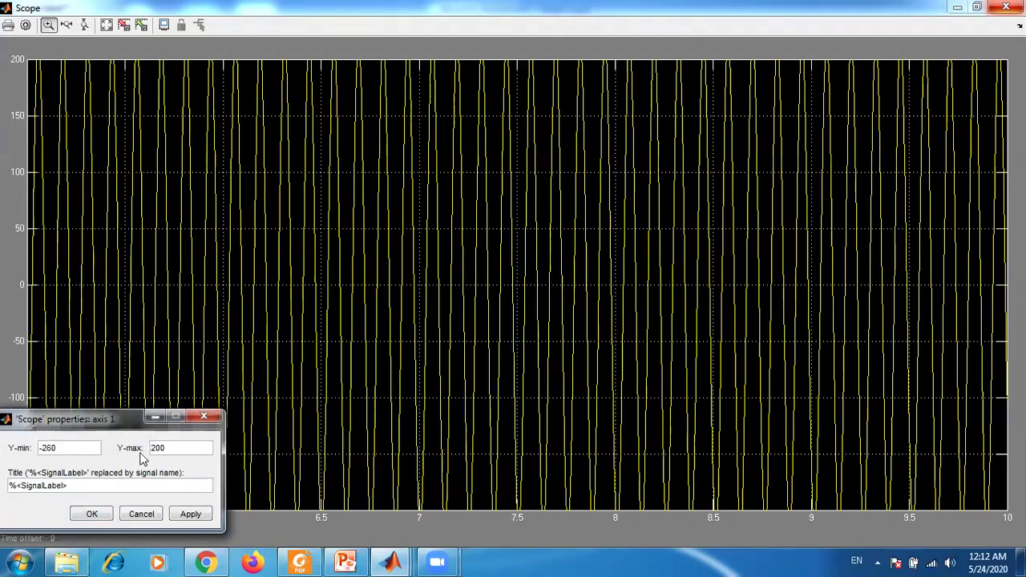
{"action": "key", "text": "BackSpace"}
{"action": "type", "text": "60"}
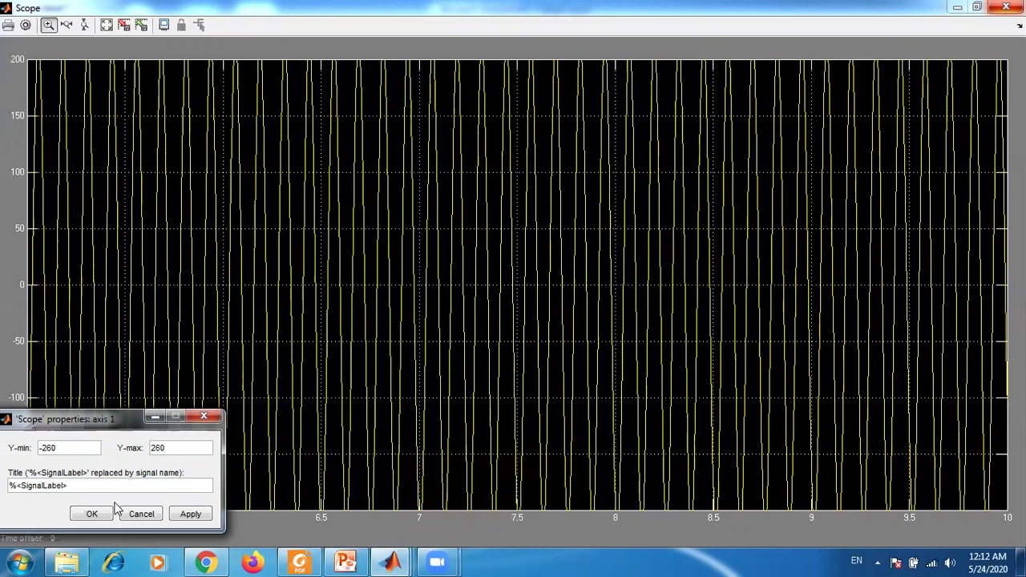
{"action": "left_click", "coordinate": [92, 513]}
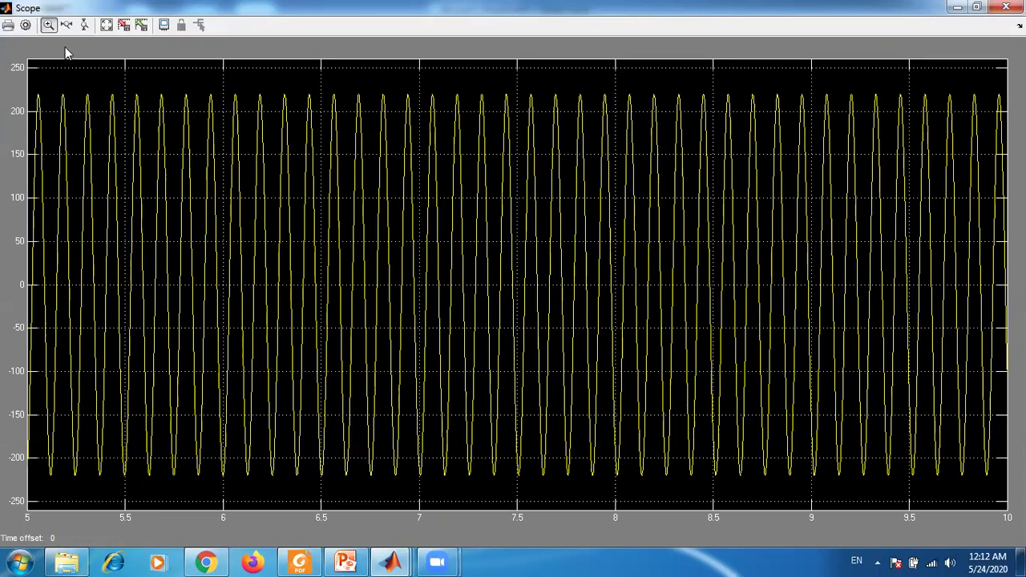
Step: Set the Scope's number of axes to 2, apply it, and close the parameters dialog
{"action": "left_click", "coordinate": [24, 26]}
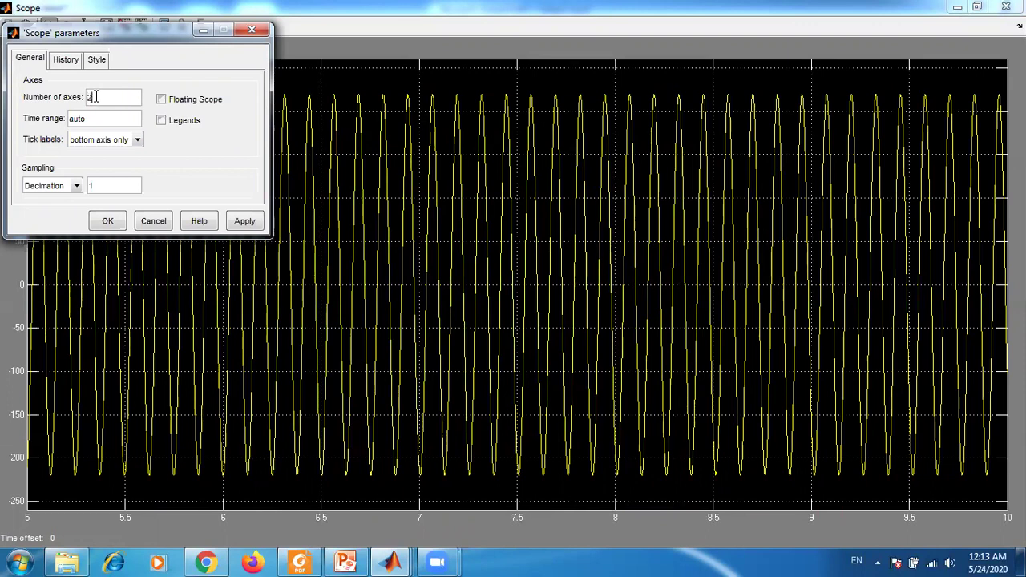
{"action": "left_click", "coordinate": [244, 222]}
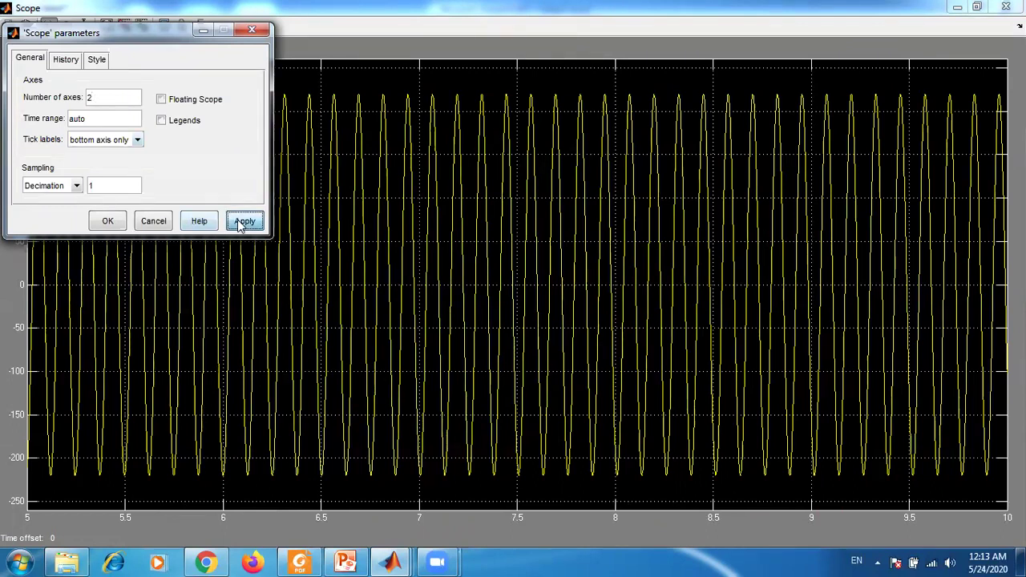
{"action": "left_click", "coordinate": [250, 29]}
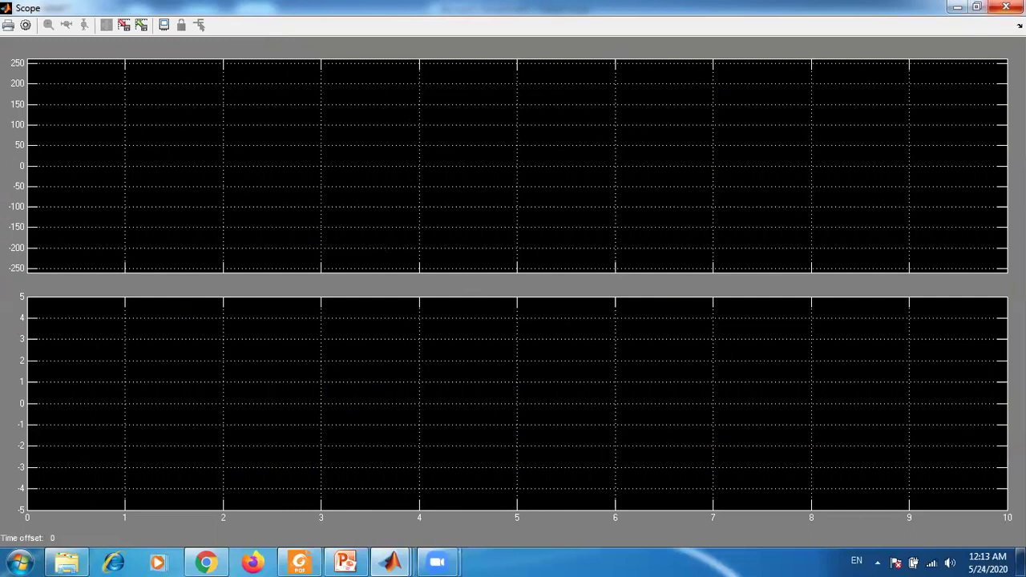
Step: Set the Scope's number of axes back to 1 and autoscale the waveform
{"action": "left_click", "coordinate": [26, 25]}
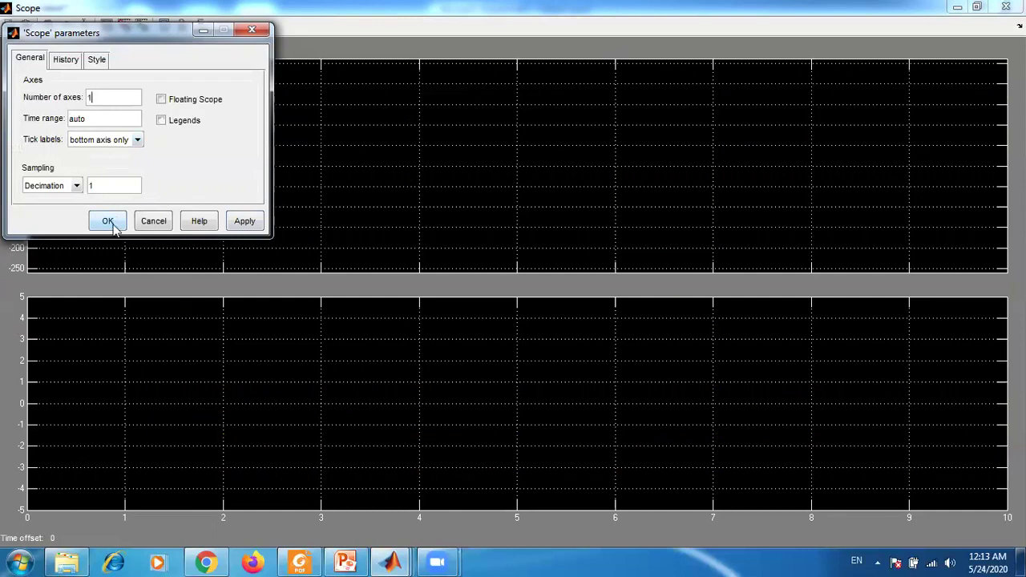
{"action": "left_click", "coordinate": [107, 224]}
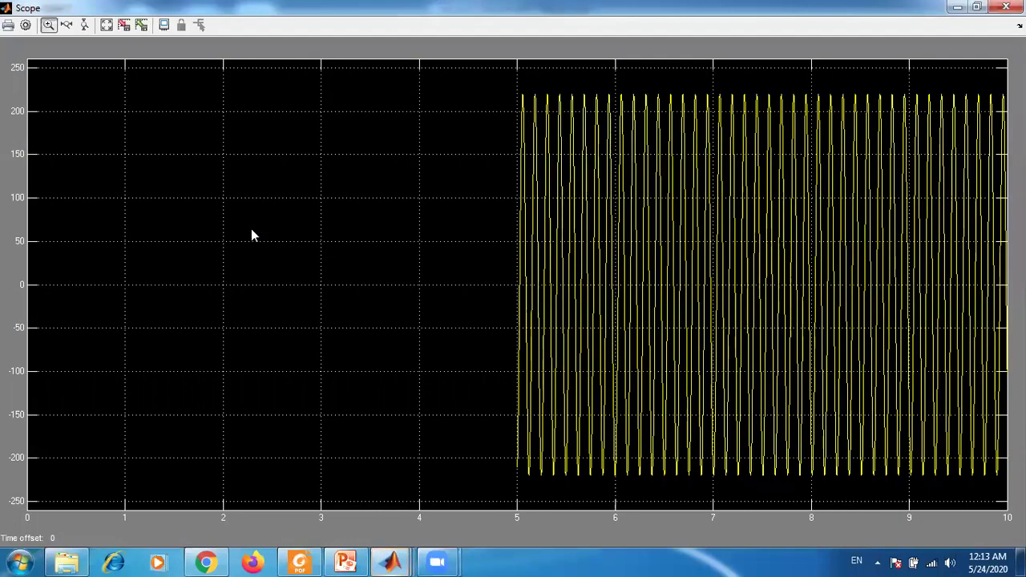
{"action": "right_click", "coordinate": [251, 228]}
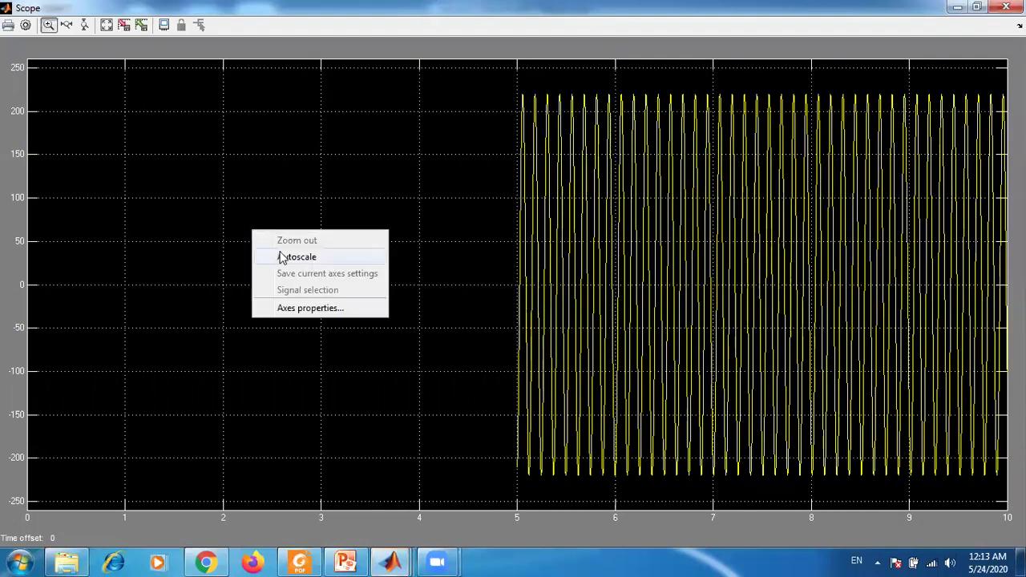
{"action": "left_click", "coordinate": [282, 256]}
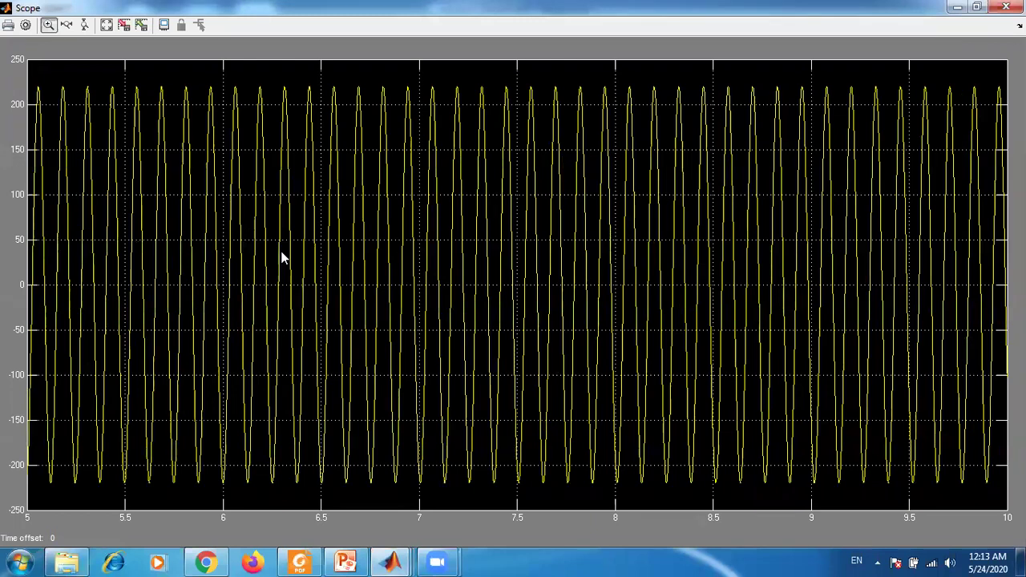
Step: Enable saving the Scope data to the workspace, check the available formats, and disable saving again
{"action": "left_click", "coordinate": [26, 26]}
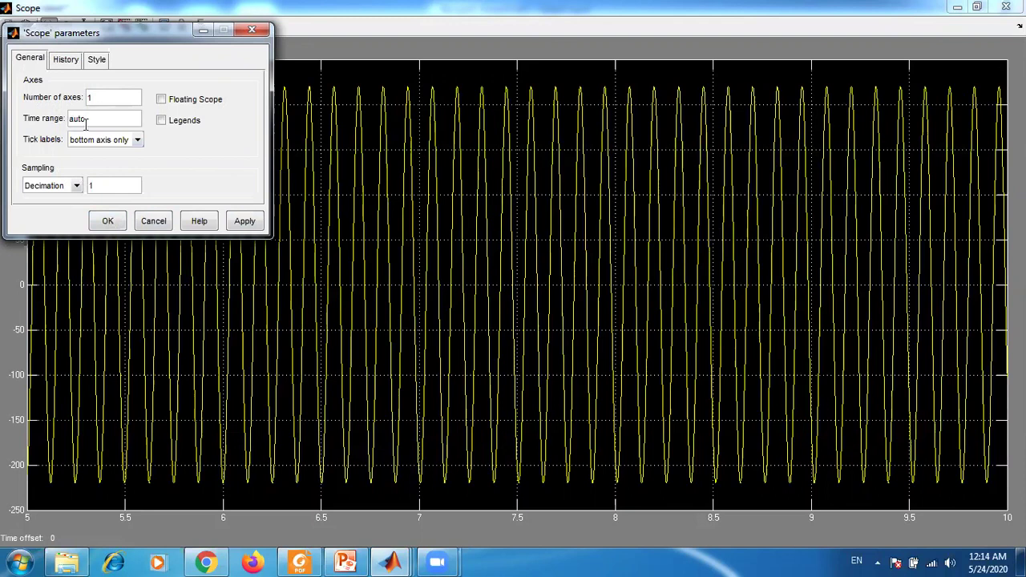
{"action": "left_click", "coordinate": [63, 64]}
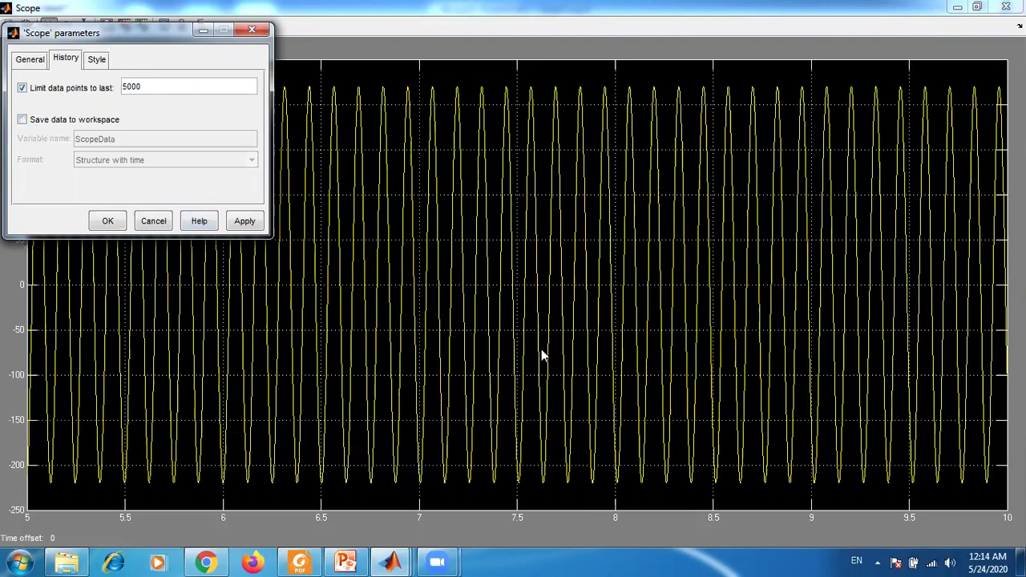
{"action": "left_click", "coordinate": [27, 123]}
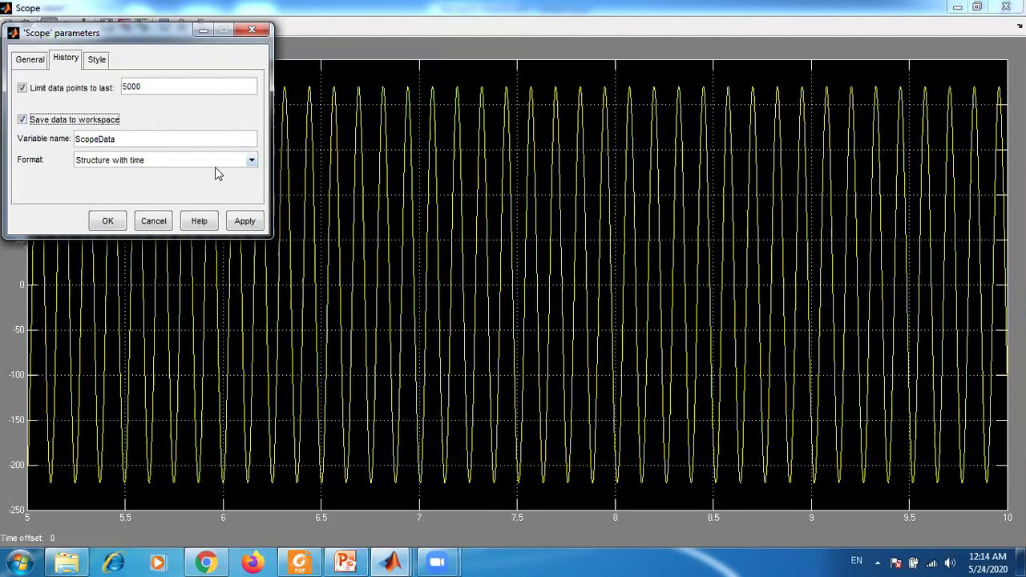
{"action": "left_click", "coordinate": [252, 160]}
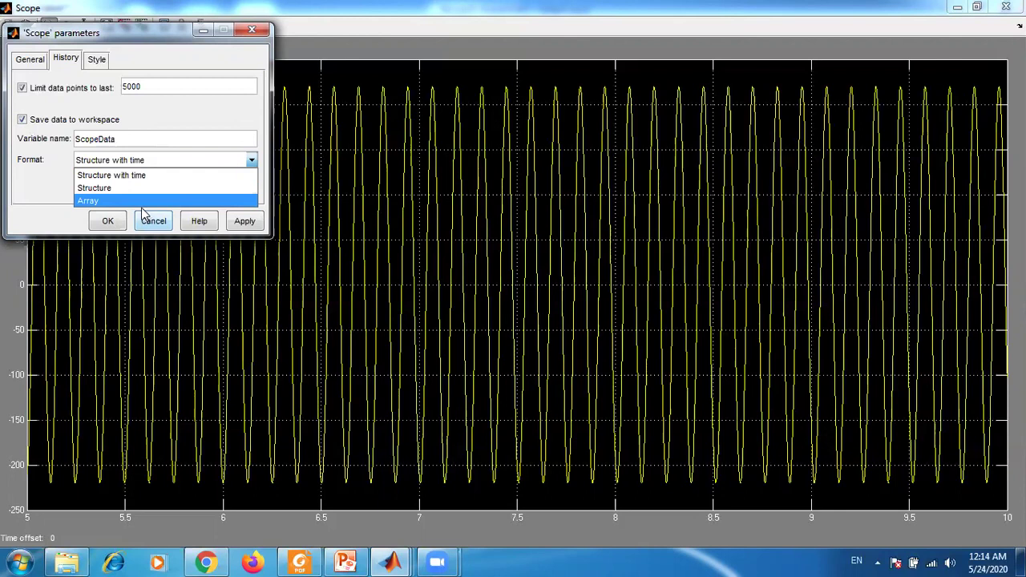
{"action": "left_click", "coordinate": [144, 215]}
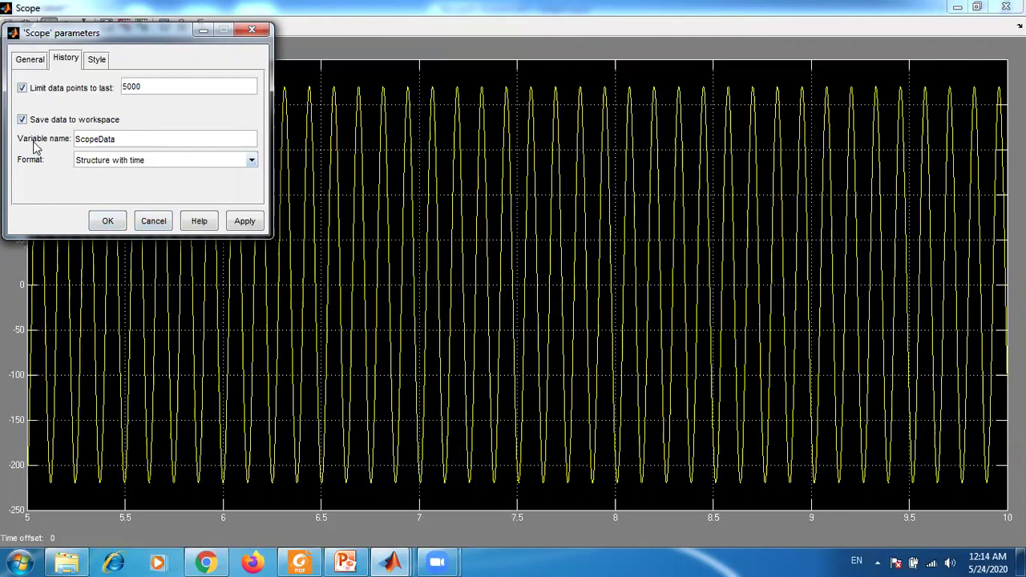
{"action": "left_click", "coordinate": [23, 119]}
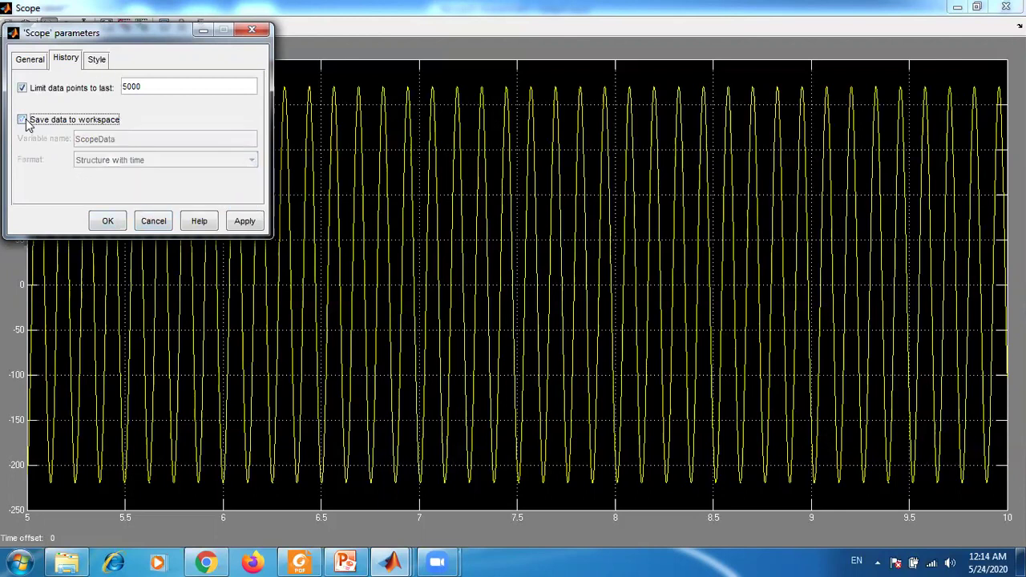
Step: Set the waveform's line style to dashed in the Scope's style parameters, apply it, and autoscale the plot
{"action": "left_click", "coordinate": [98, 59]}
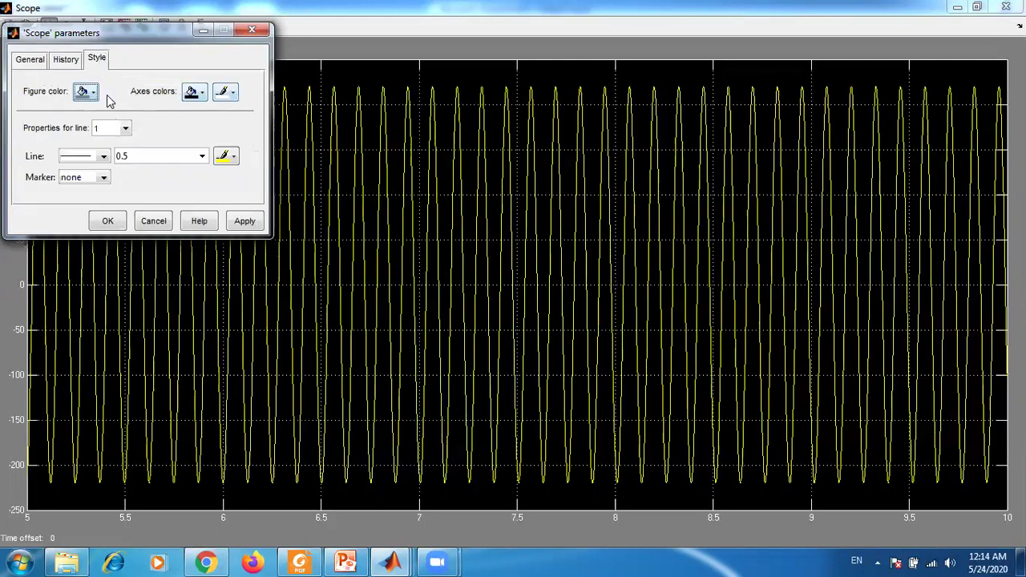
{"action": "left_click", "coordinate": [103, 156]}
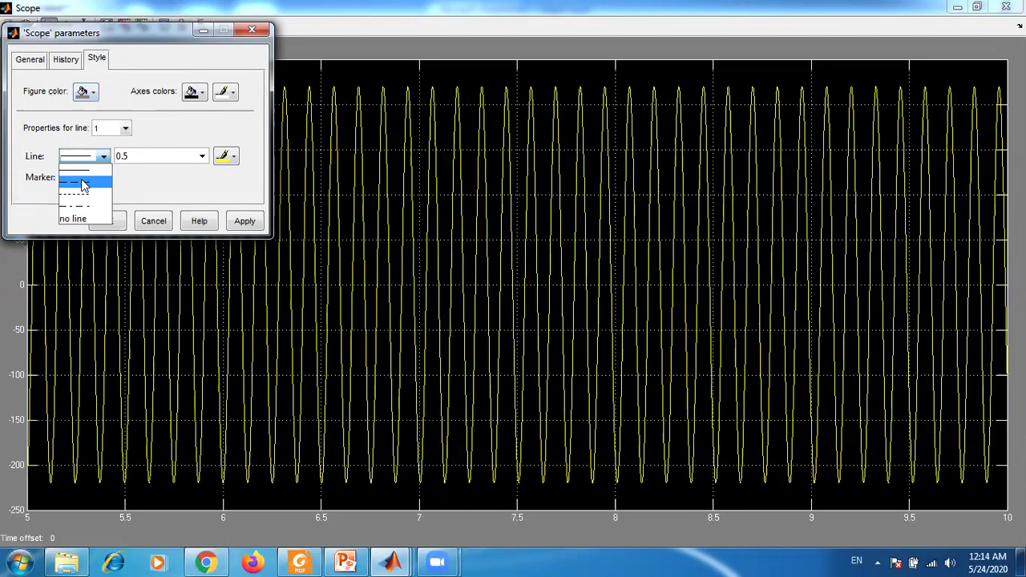
{"action": "left_click", "coordinate": [85, 183]}
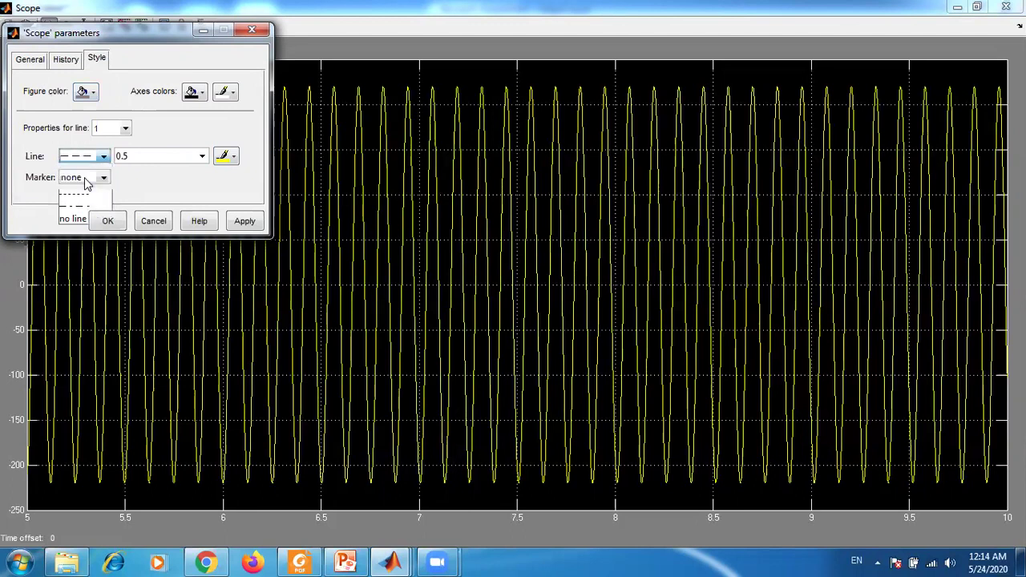
{"action": "left_click", "coordinate": [244, 222]}
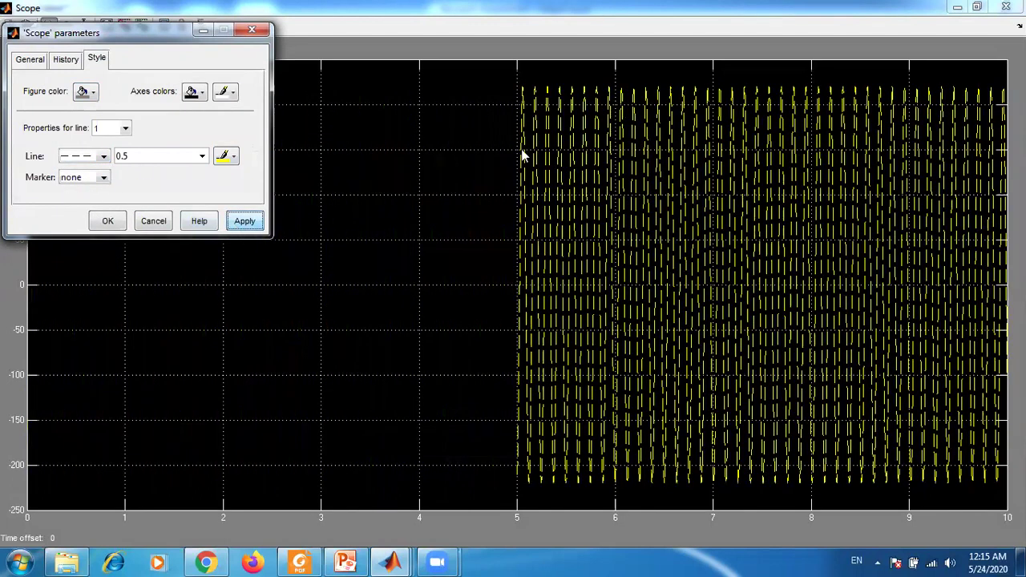
{"action": "left_click", "coordinate": [629, 224]}
{"action": "right_click", "coordinate": [629, 224]}
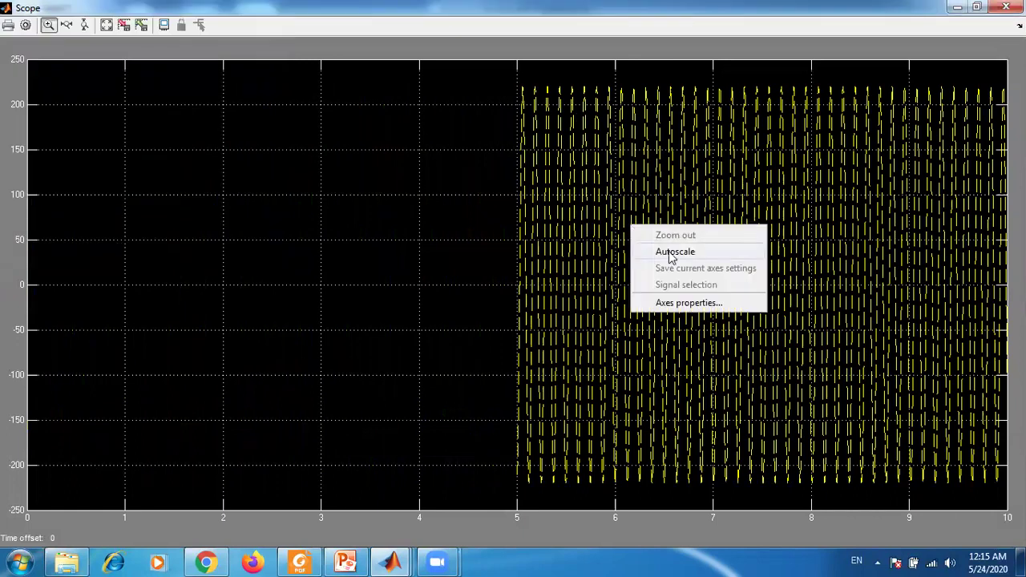
{"action": "left_click", "coordinate": [670, 253]}
Step: Change the waveform's line color to blue in the Scope's style parameters and apply it
{"action": "left_click", "coordinate": [25, 24]}
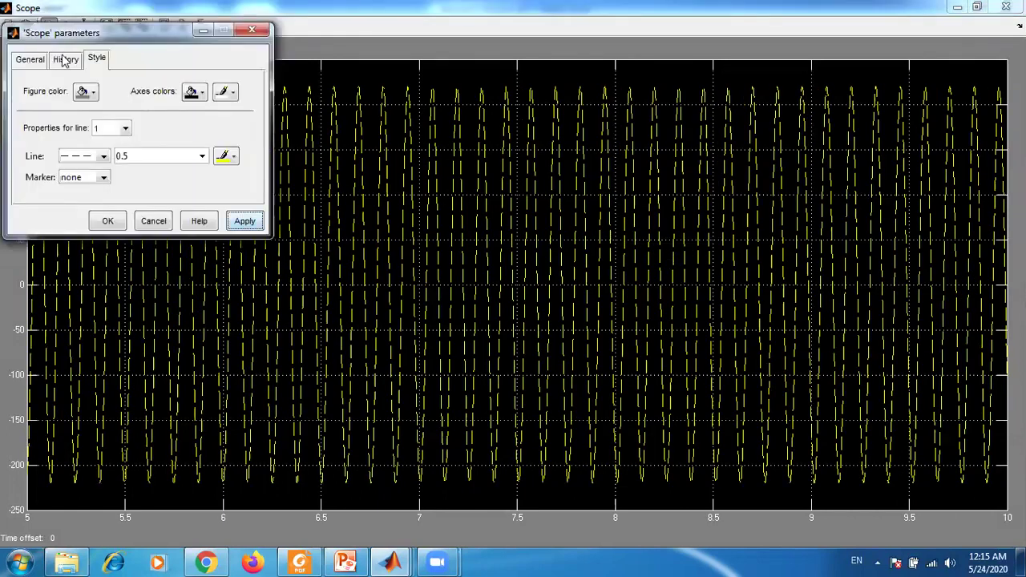
{"action": "left_click", "coordinate": [235, 162]}
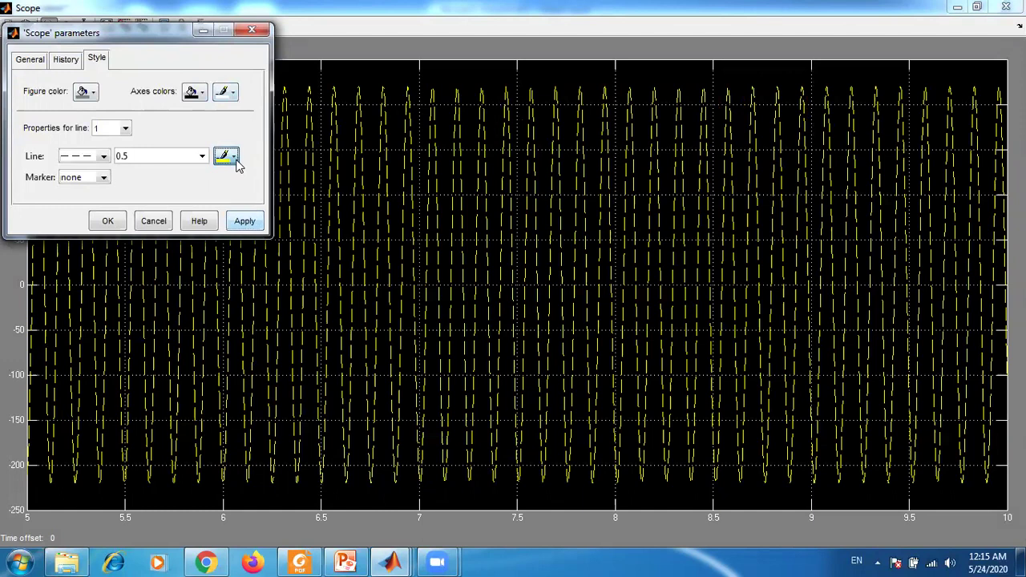
{"action": "left_click", "coordinate": [259, 199]}
{"action": "left_click", "coordinate": [245, 221]}
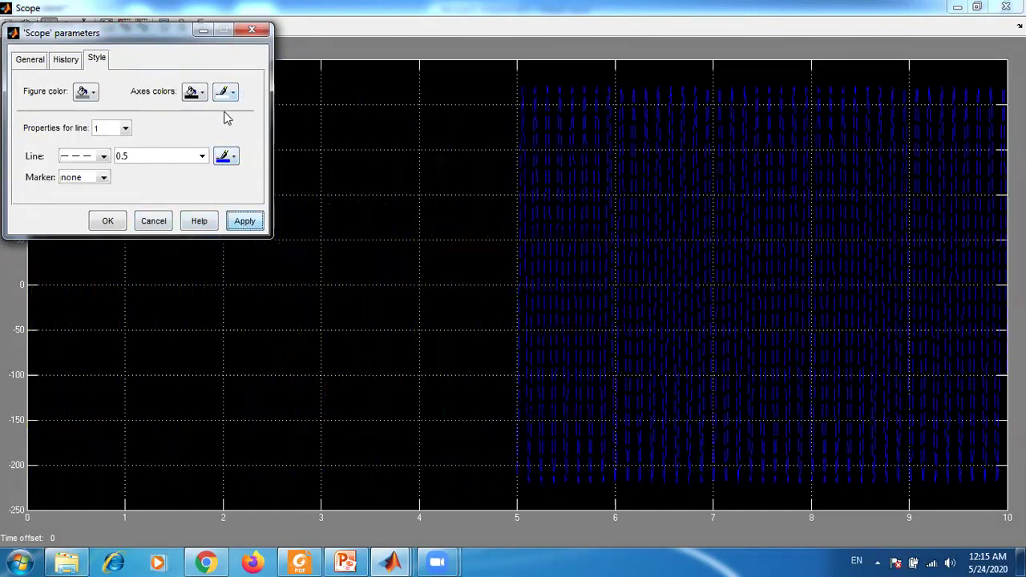
Step: Change the waveform's line color to brown and apply it
{"action": "left_click", "coordinate": [232, 149]}
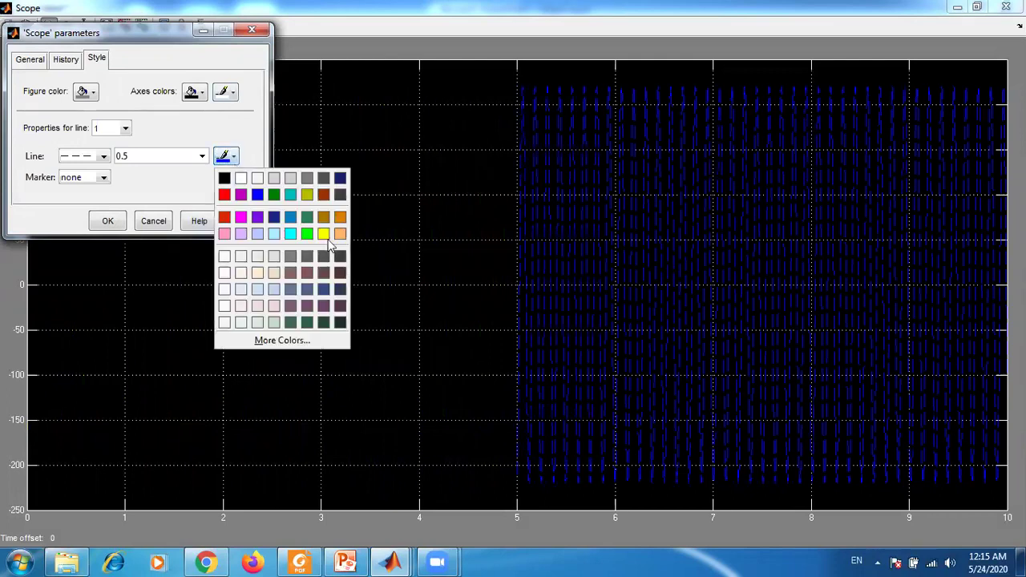
{"action": "left_click", "coordinate": [320, 192]}
{"action": "left_click", "coordinate": [244, 222]}
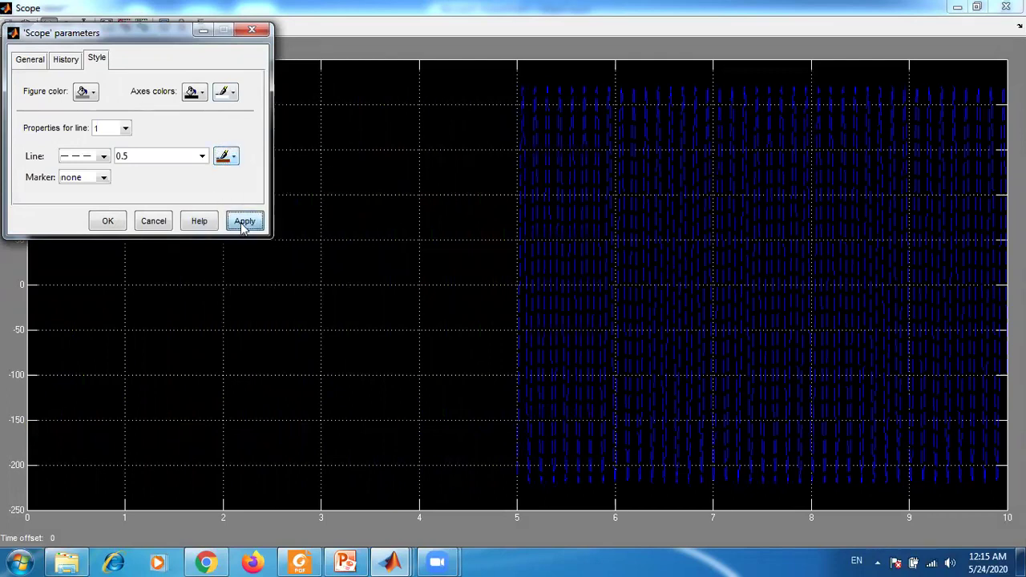
Step: Set the waveform's line width to 2.0 and its style to solid, and apply both settings
{"action": "left_click", "coordinate": [202, 157]}
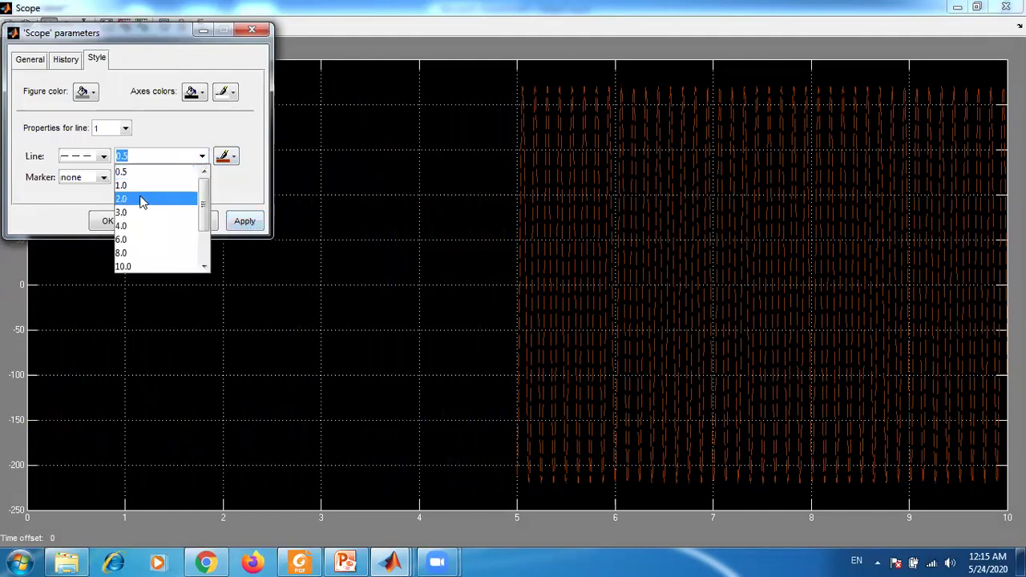
{"action": "left_click", "coordinate": [143, 199]}
{"action": "left_click", "coordinate": [103, 156]}
{"action": "left_click", "coordinate": [89, 181]}
{"action": "right_click", "coordinate": [453, 212]}
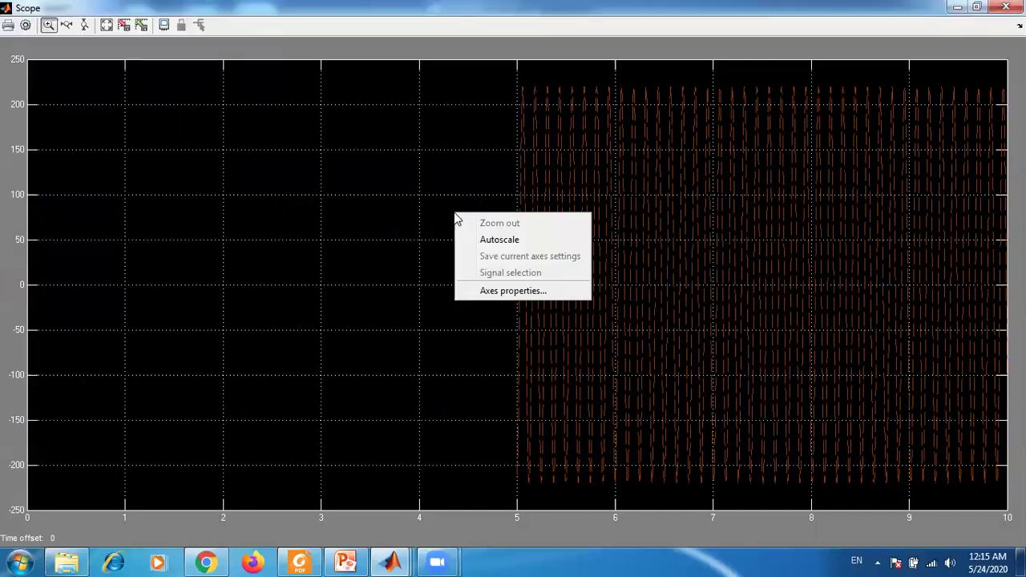
{"action": "left_click", "coordinate": [505, 239]}
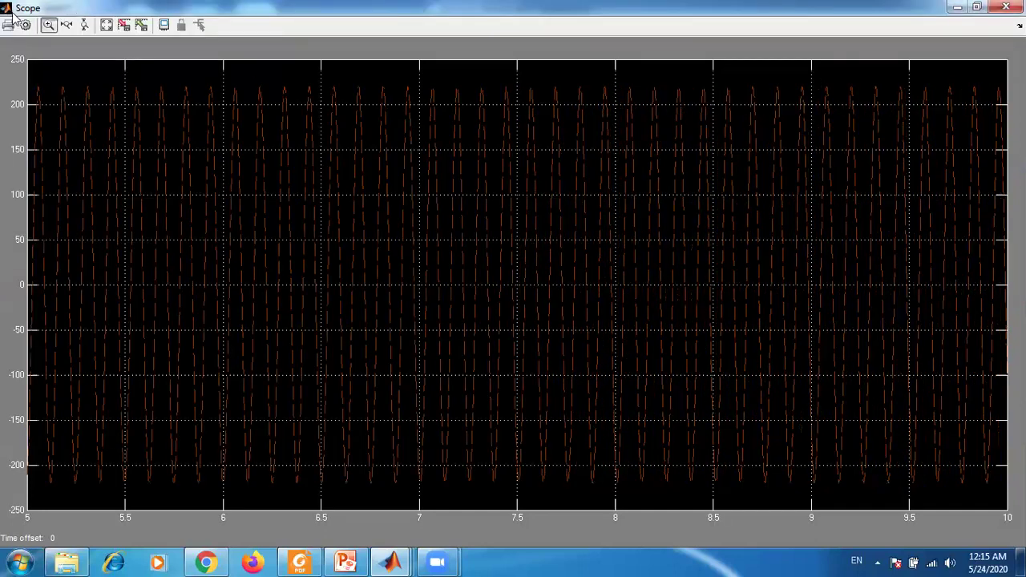
{"action": "left_click", "coordinate": [26, 25]}
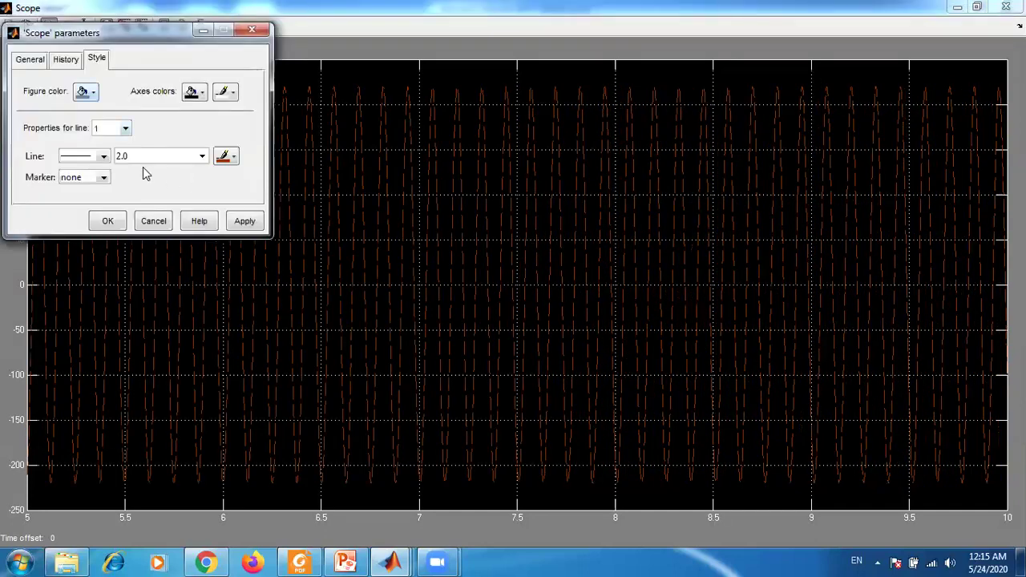
{"action": "left_click", "coordinate": [245, 221]}
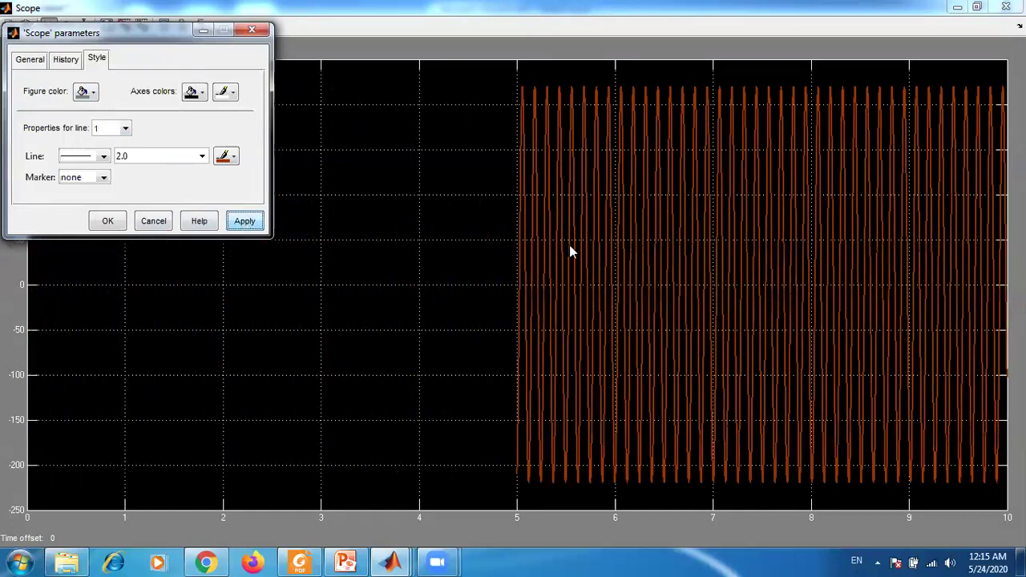
Step: Apply the × marker to the waveform, and set the marker back to none
{"action": "left_click", "coordinate": [103, 177]}
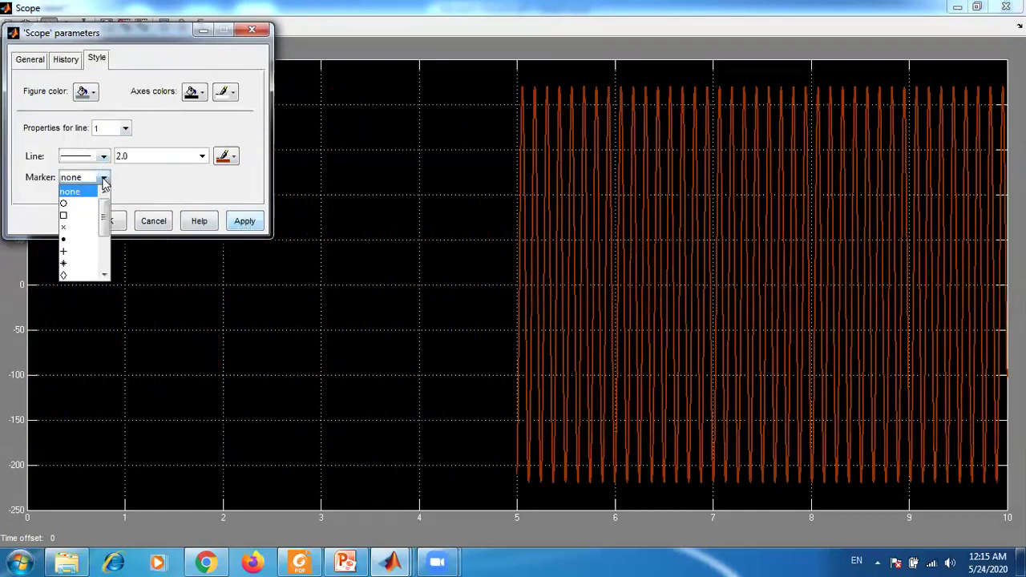
{"action": "left_click", "coordinate": [85, 229]}
{"action": "left_click", "coordinate": [245, 221]}
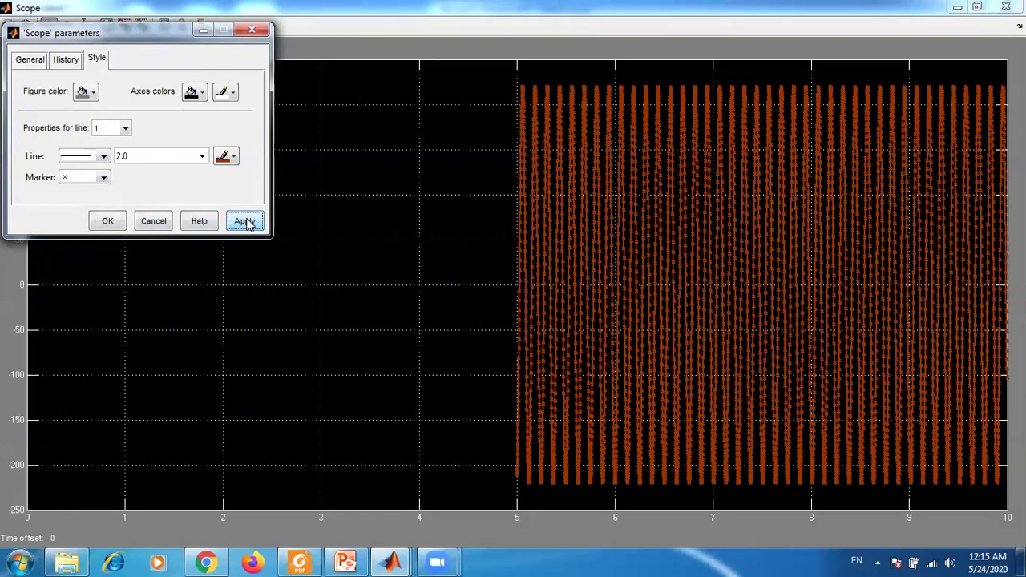
{"action": "left_click", "coordinate": [102, 178]}
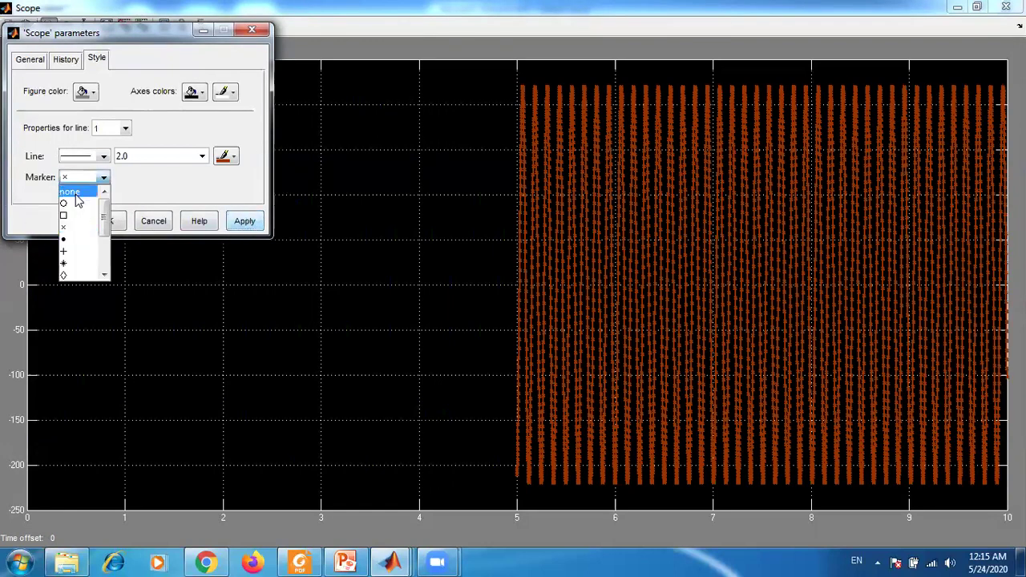
{"action": "left_click", "coordinate": [72, 193]}
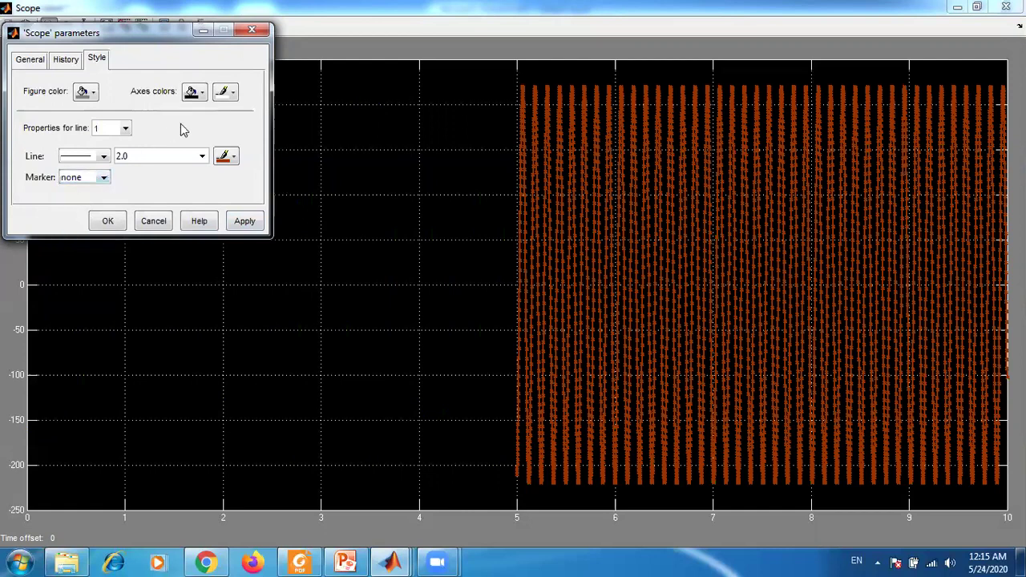
Step: Set the color of the axes' ticks, labels and grid to blue and apply it
{"action": "left_click", "coordinate": [233, 96]}
{"action": "left_click", "coordinate": [256, 131]}
{"action": "left_click", "coordinate": [245, 222]}
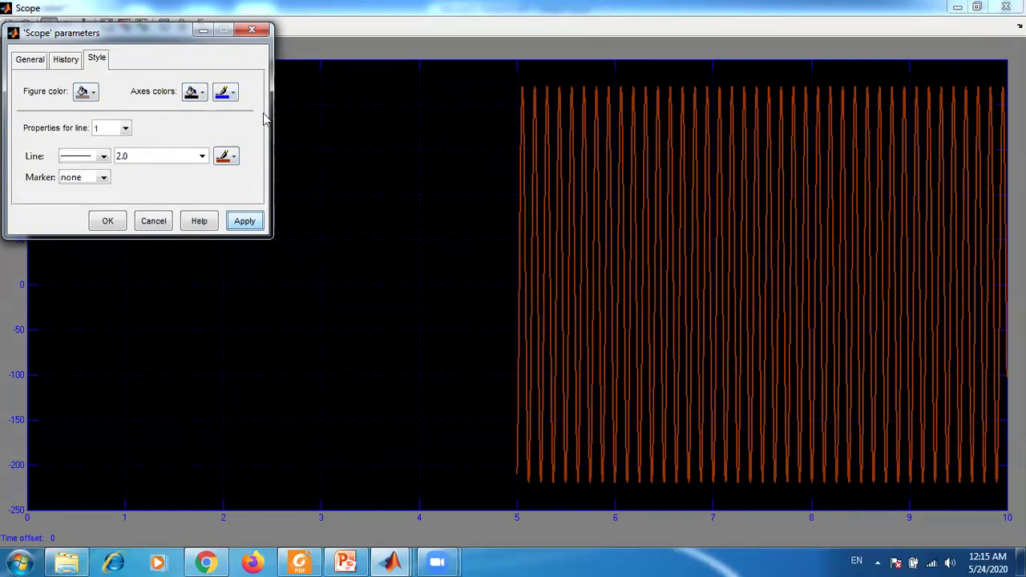
Step: Set the color of the axes' ticks, labels and grid to red and apply it
{"action": "left_click", "coordinate": [224, 92]}
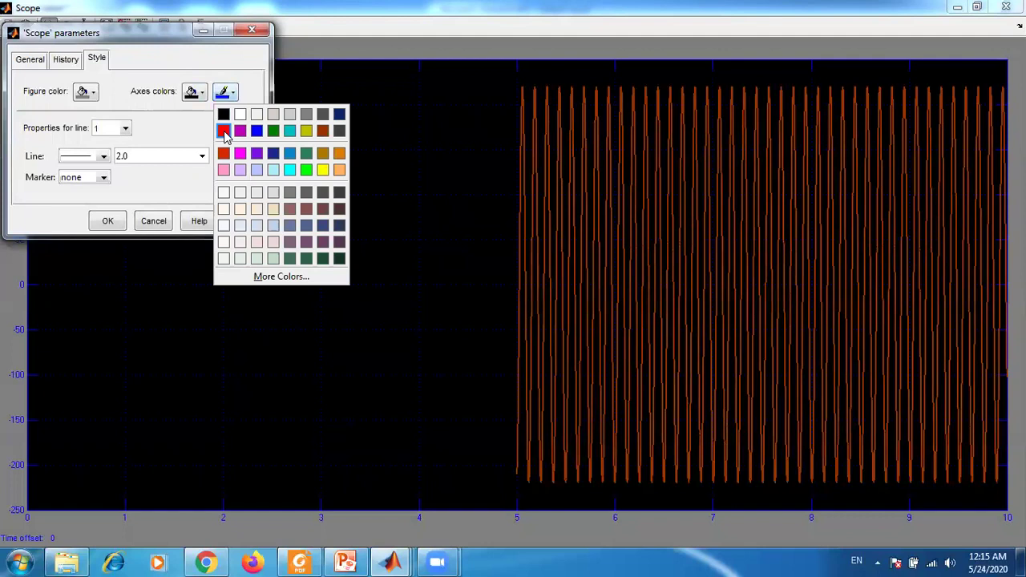
{"action": "left_click", "coordinate": [223, 131]}
{"action": "left_click", "coordinate": [245, 223]}
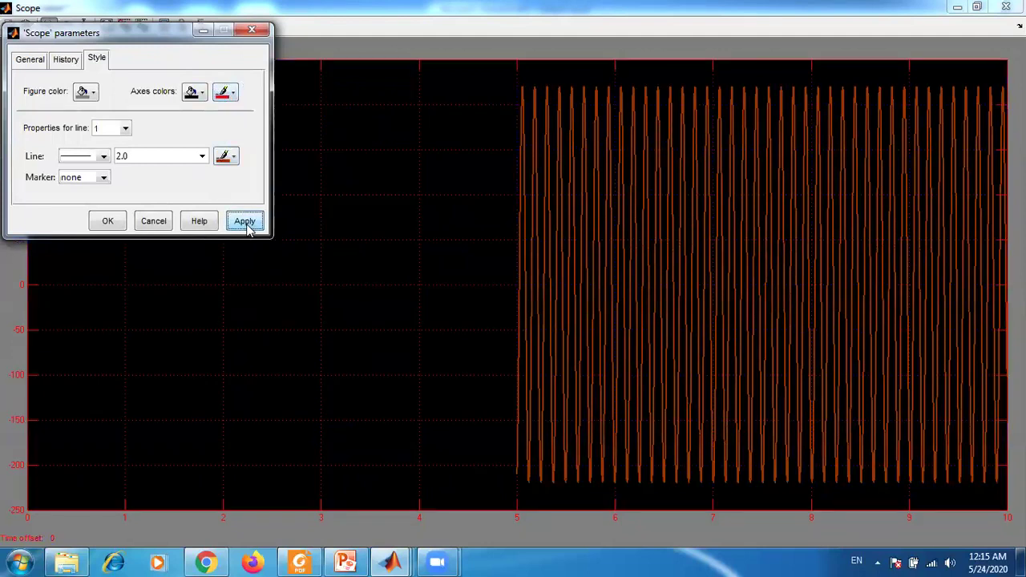
Step: Set the Scope's figure color to olive yellow and apply it
{"action": "left_click", "coordinate": [87, 93]}
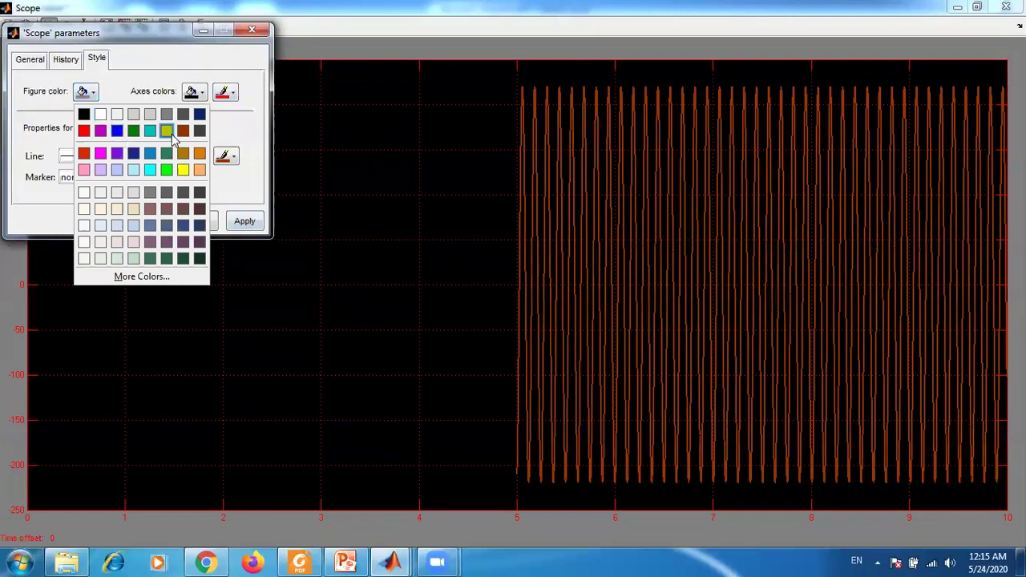
{"action": "left_click", "coordinate": [168, 132]}
{"action": "left_click", "coordinate": [246, 228]}
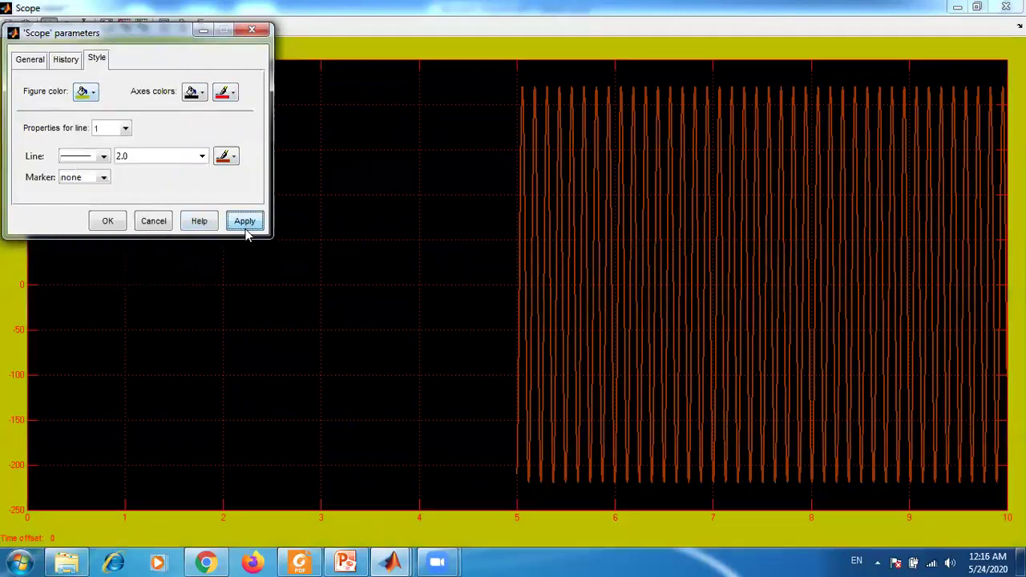
Step: Set the Scope's figure color to white and apply it
{"action": "left_click", "coordinate": [93, 97]}
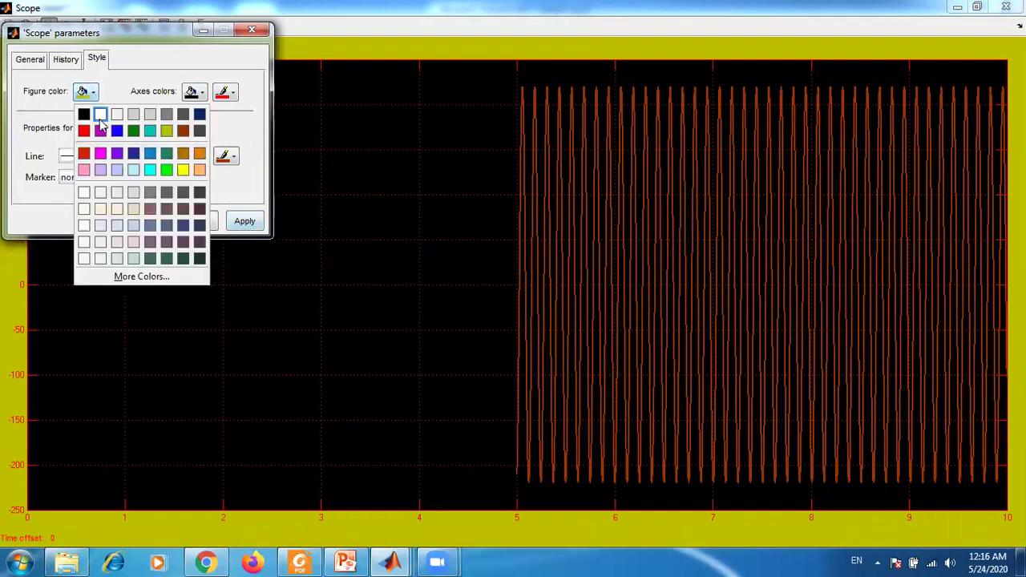
{"action": "left_click", "coordinate": [102, 126]}
{"action": "left_click", "coordinate": [246, 222]}
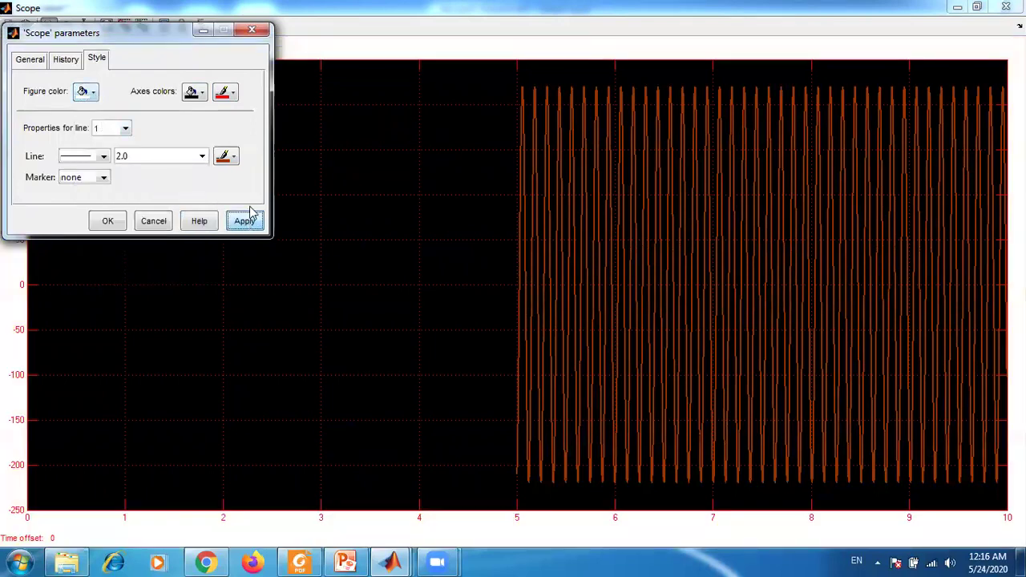
Step: Set the axes' background color to light gray and apply it
{"action": "left_click", "coordinate": [200, 95]}
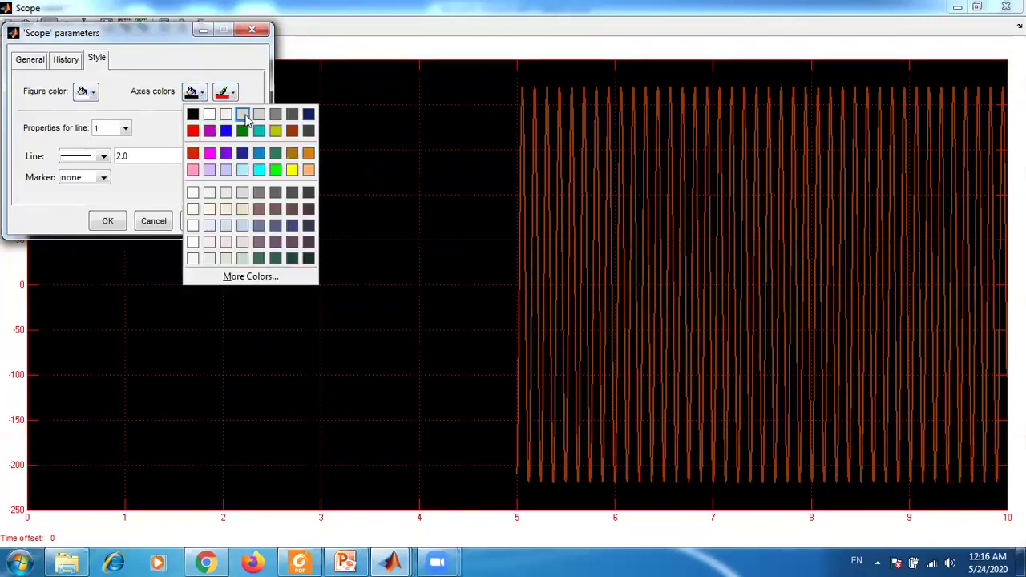
{"action": "left_click", "coordinate": [244, 115]}
{"action": "left_click", "coordinate": [244, 221]}
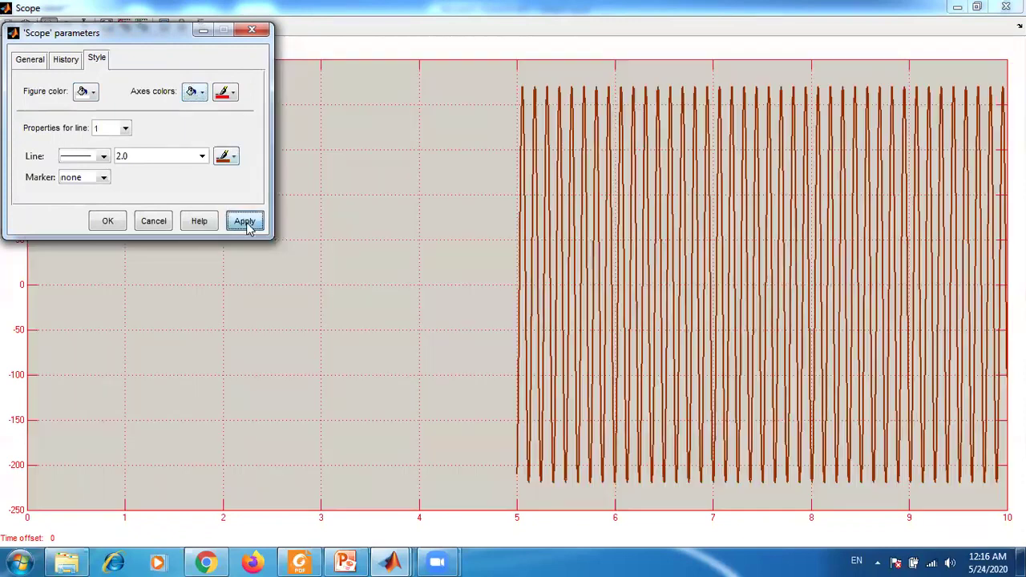
Step: Set the axes' background color to white and the signal line's color to red
{"action": "left_click", "coordinate": [193, 91]}
{"action": "left_click", "coordinate": [209, 114]}
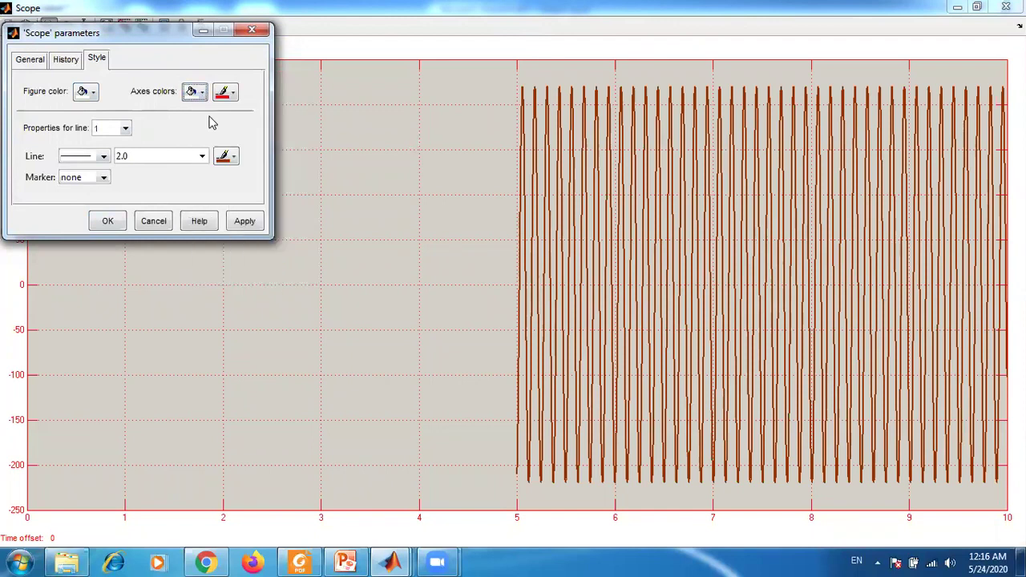
{"action": "left_click", "coordinate": [225, 156]}
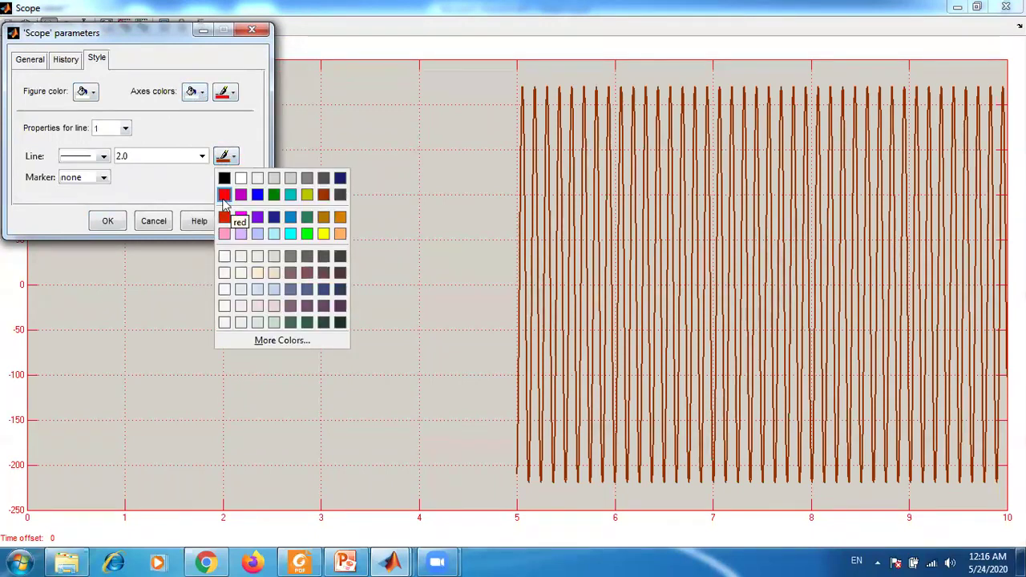
{"action": "left_click", "coordinate": [238, 220]}
Step: Set the color of the axes' ticks, labels and grid to blue and confirm the Scope's style parameters
{"action": "left_click", "coordinate": [226, 94]}
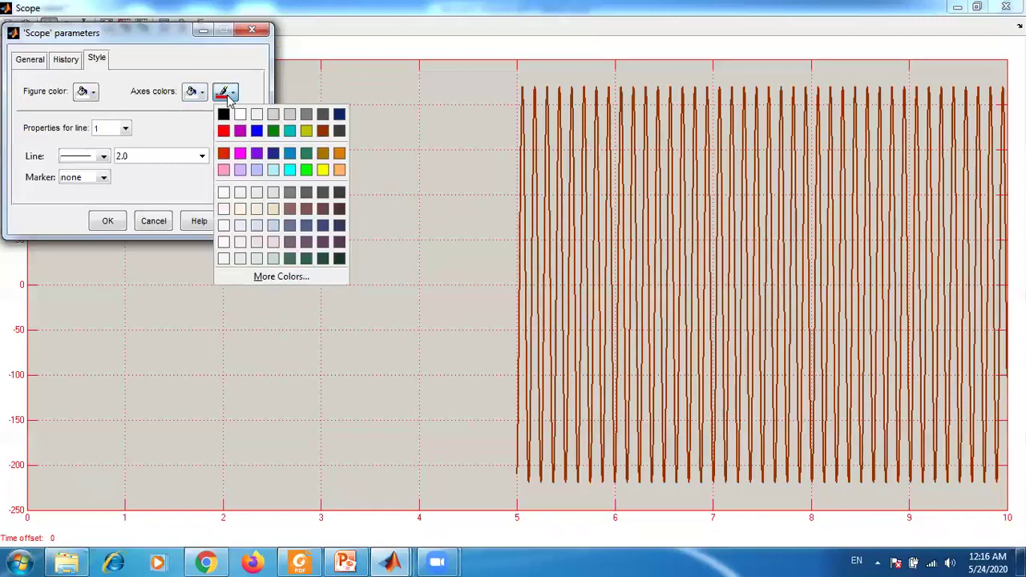
{"action": "left_click", "coordinate": [255, 133]}
{"action": "left_click", "coordinate": [243, 225]}
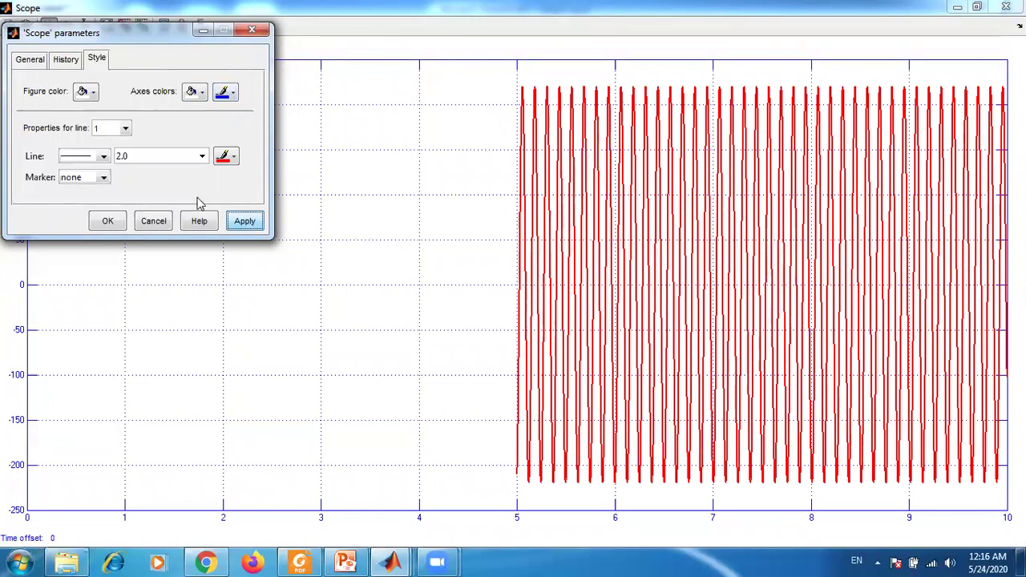
{"action": "left_click", "coordinate": [107, 222]}
Step: Autoscale the Scope plot and close the Scope window
{"action": "right_click", "coordinate": [320, 213]}
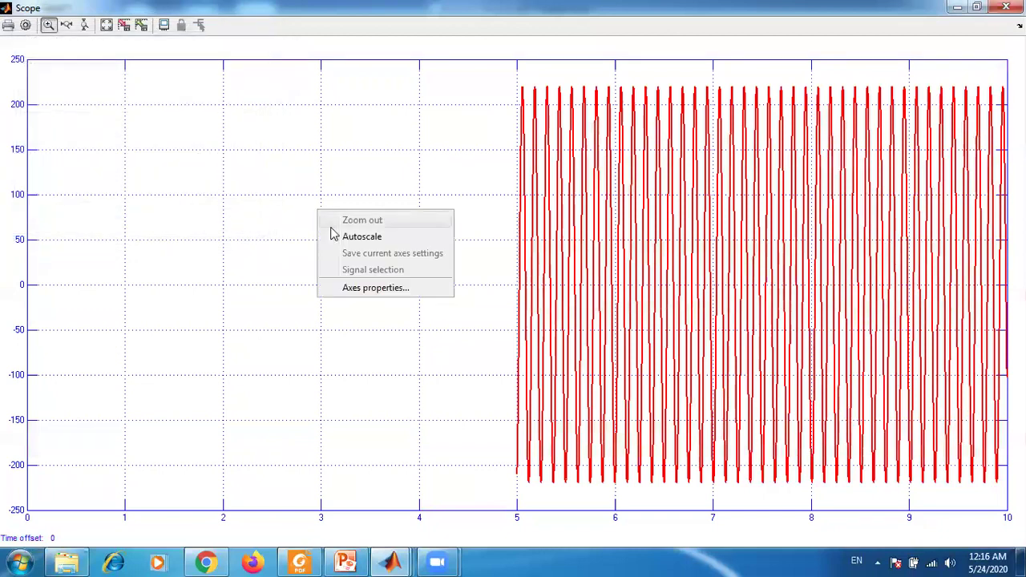
{"action": "left_click", "coordinate": [345, 243]}
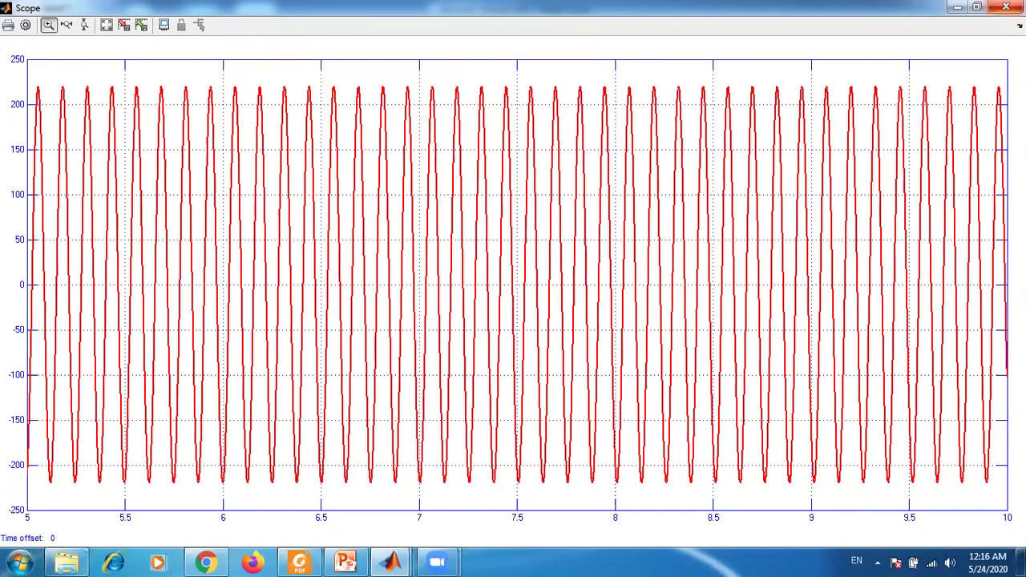
{"action": "left_click", "coordinate": [1006, 8]}
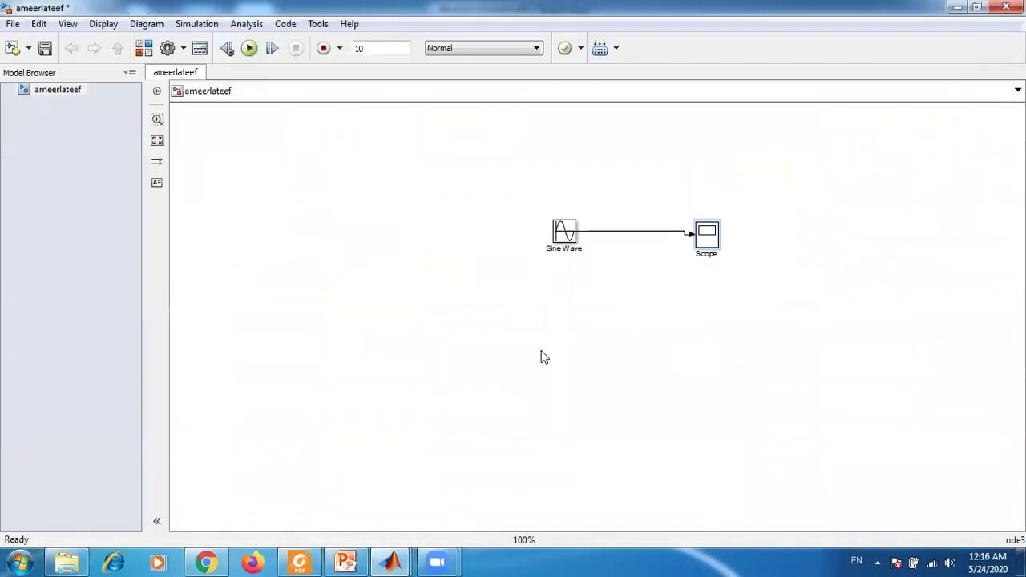
Step: Switch to the PowerPoint presentation and advance its slide show to the Example2 slide about adding gain=3
{"action": "left_click", "coordinate": [347, 560]}
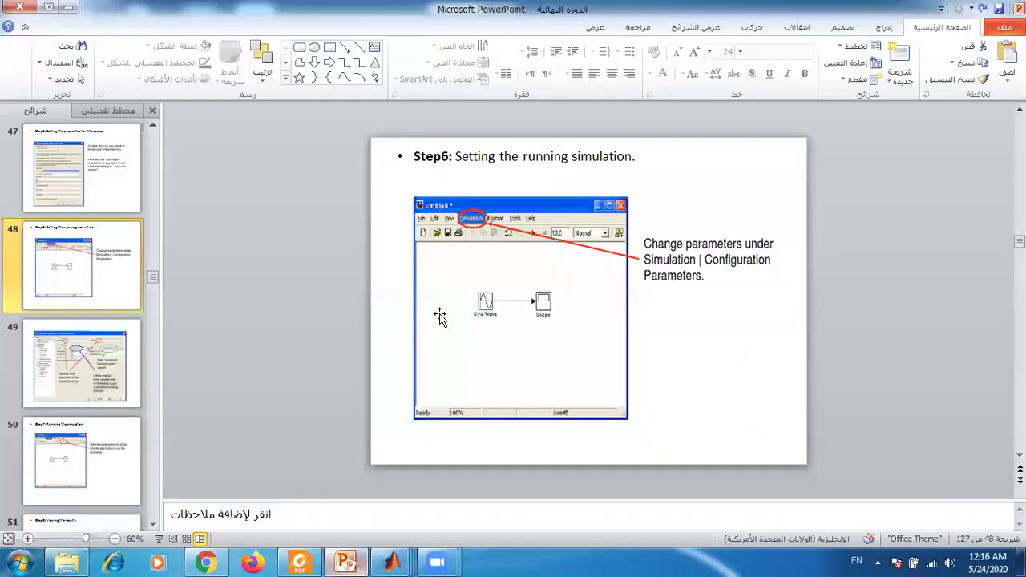
{"action": "left_click", "coordinate": [159, 539]}
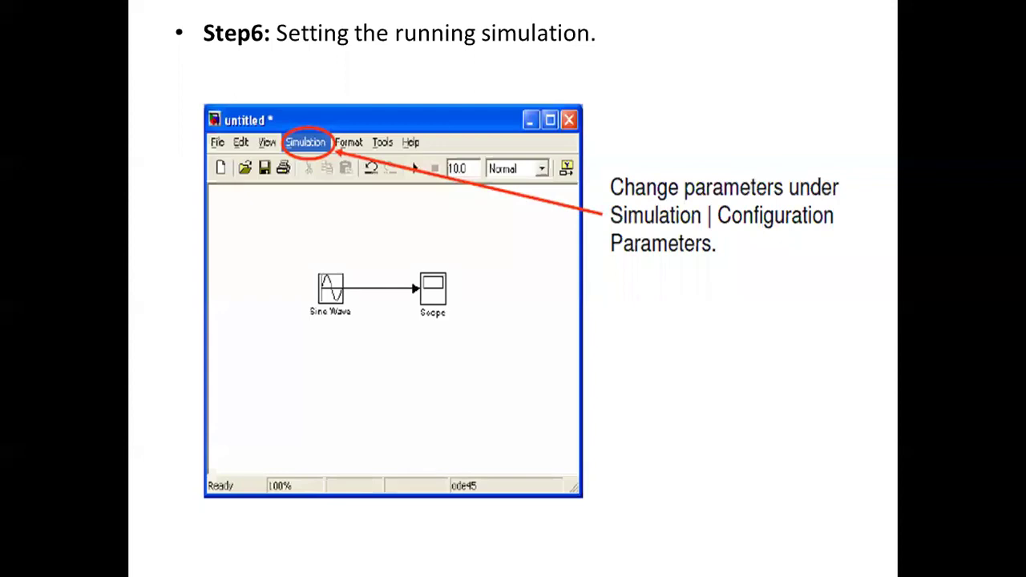
{"action": "left_click", "coordinate": [252, 265]}
{"action": "left_click", "coordinate": [252, 265]}
{"action": "left_click", "coordinate": [251, 266]}
{"action": "left_click", "coordinate": [251, 266]}
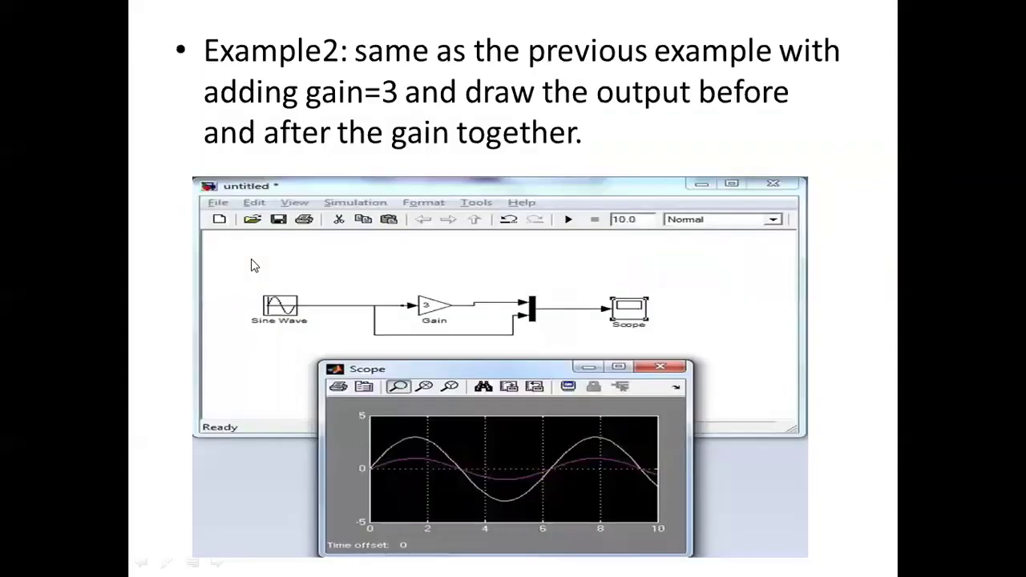
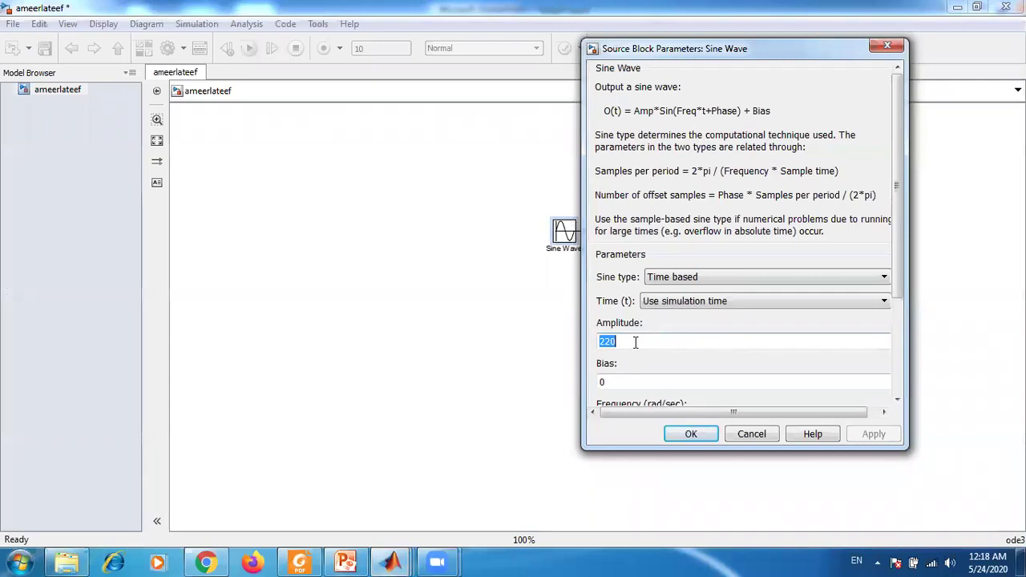
Step: Set the Sine Wave block's amplitude to 3
{"action": "type", "text": "1"}
{"action": "key", "text": "Return"}
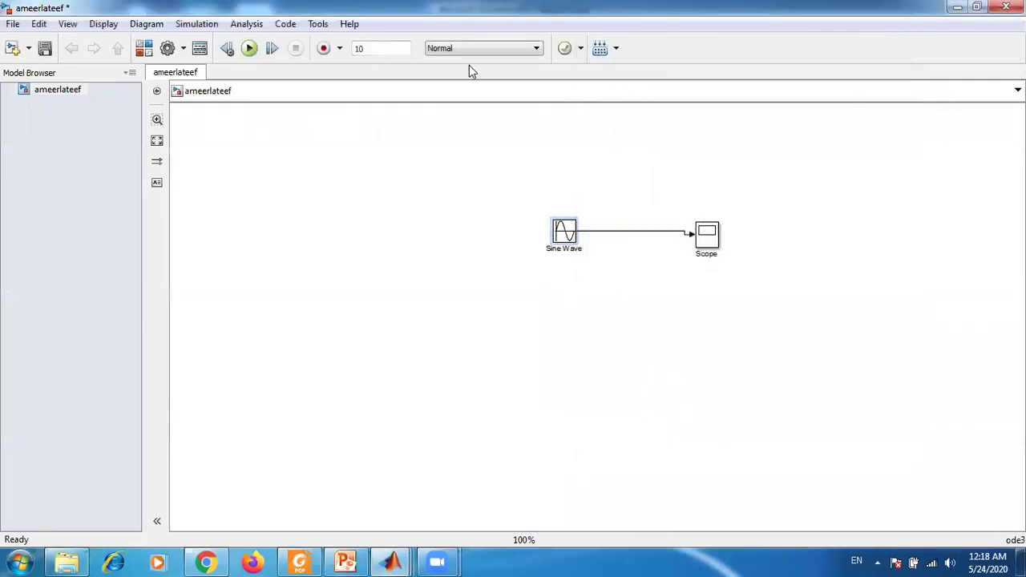
{"action": "double_click", "coordinate": [564, 231]}
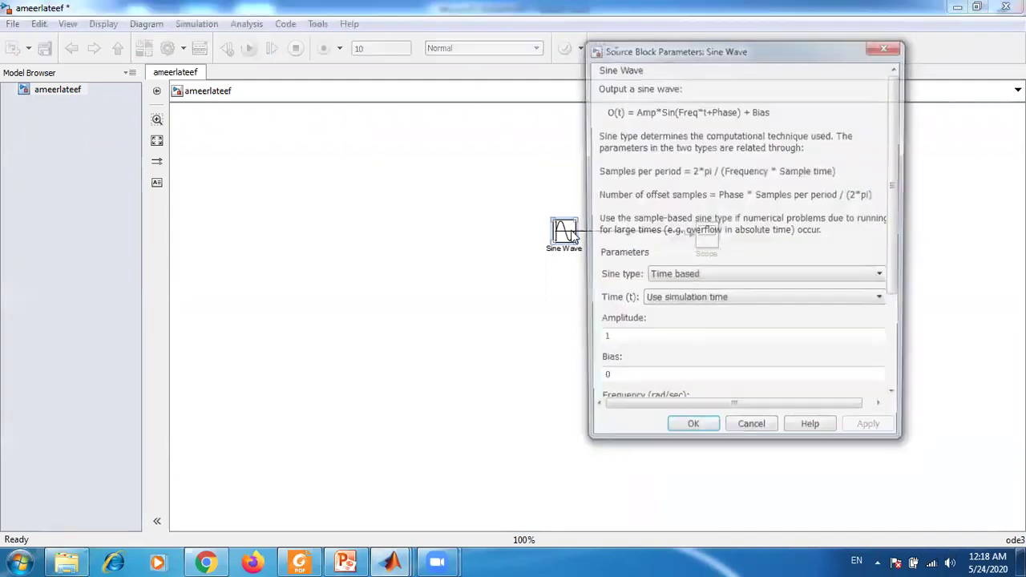
{"action": "left_click", "coordinate": [626, 344]}
{"action": "key", "text": "BackSpace"}
{"action": "type", "text": "3"}
{"action": "key", "text": "Return"}
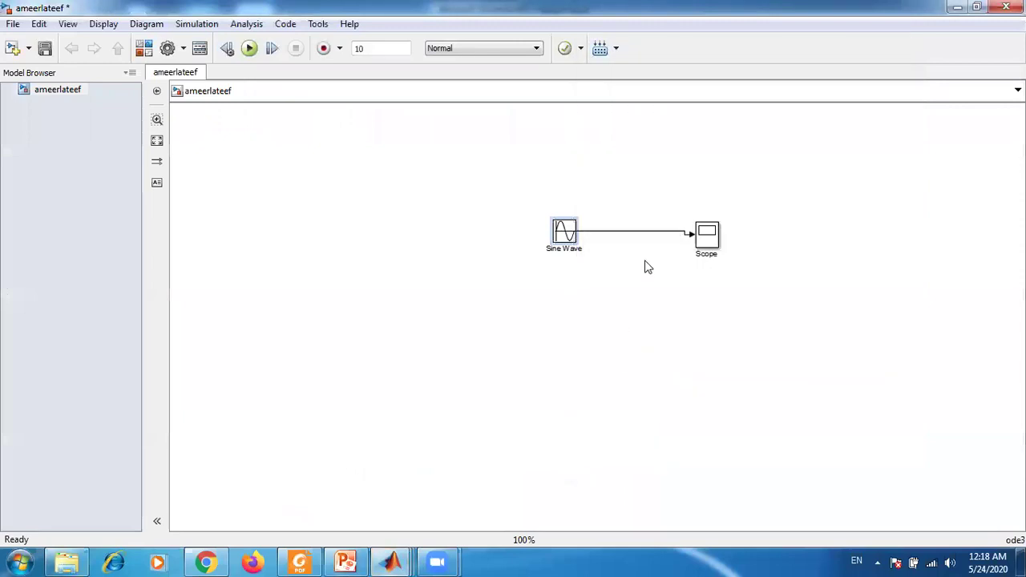
Step: Run the simulation and autoscale the resulting waveform in the Scope
{"action": "left_click", "coordinate": [249, 48]}
{"action": "double_click", "coordinate": [706, 235]}
{"action": "right_click", "coordinate": [281, 155]}
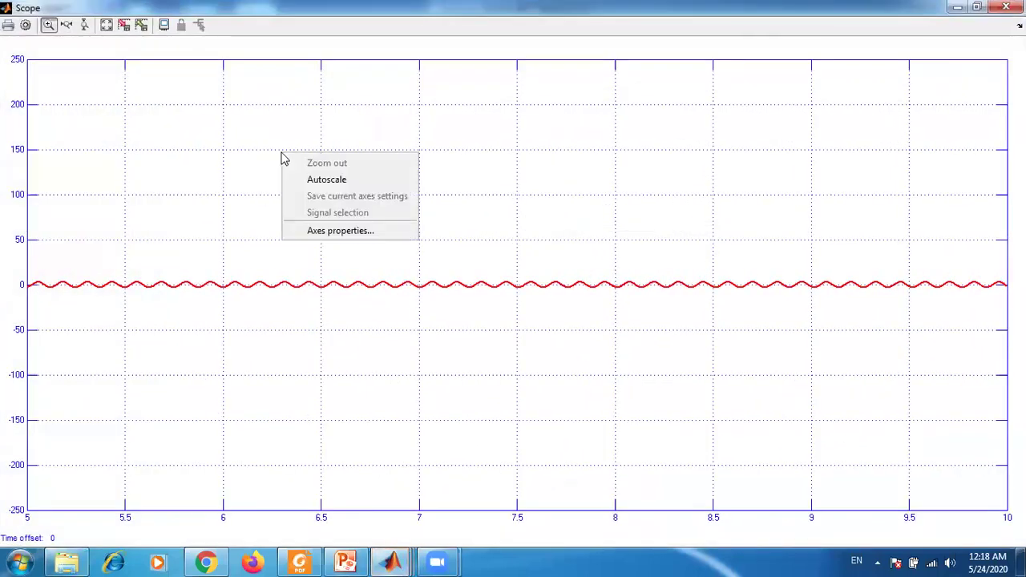
{"action": "left_click", "coordinate": [324, 182]}
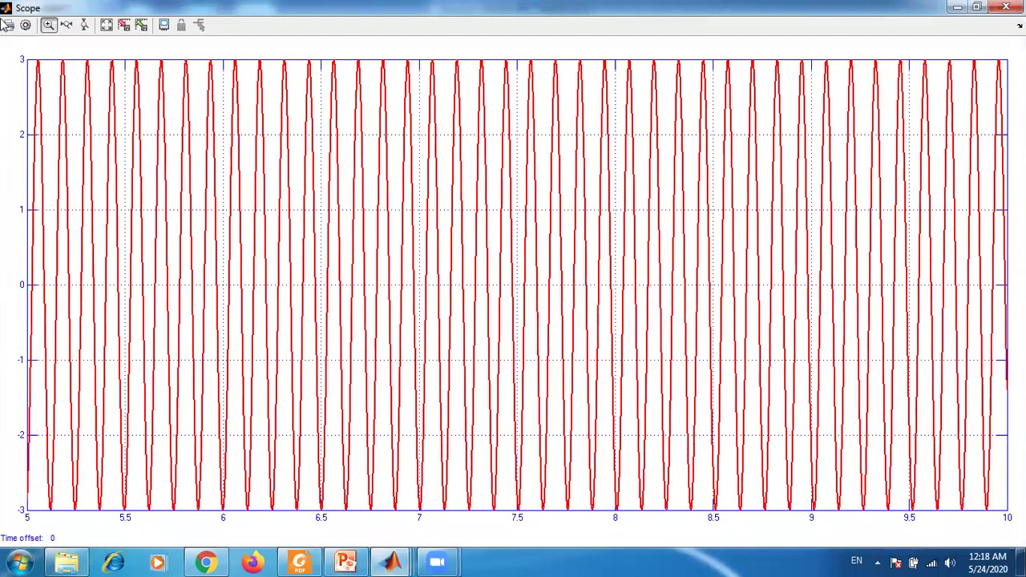
Step: In the Scope's style parameters, set the axes' background color to black and the figure color to light gray
{"action": "left_click", "coordinate": [26, 26]}
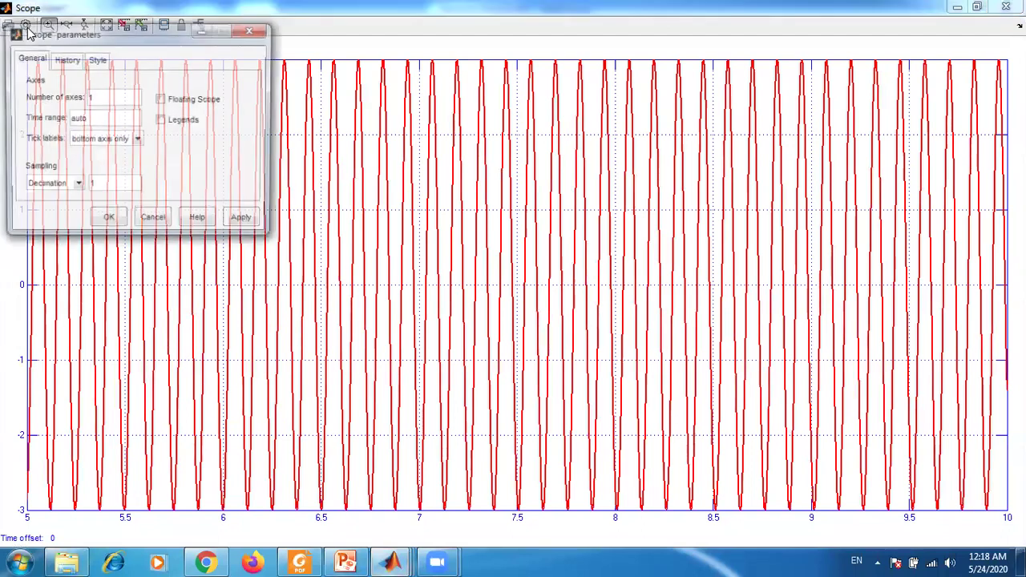
{"action": "left_click", "coordinate": [95, 62]}
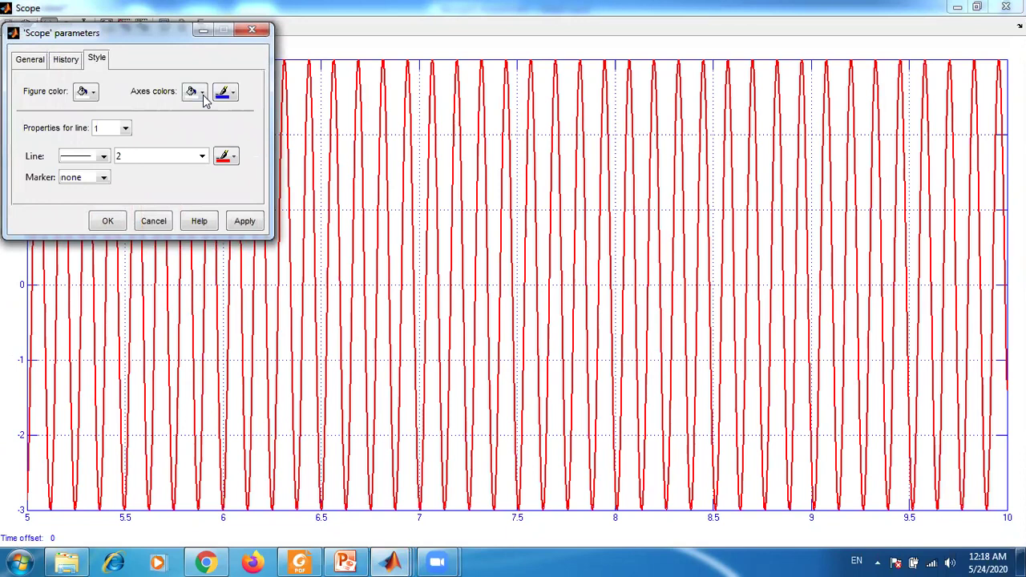
{"action": "left_click", "coordinate": [203, 93]}
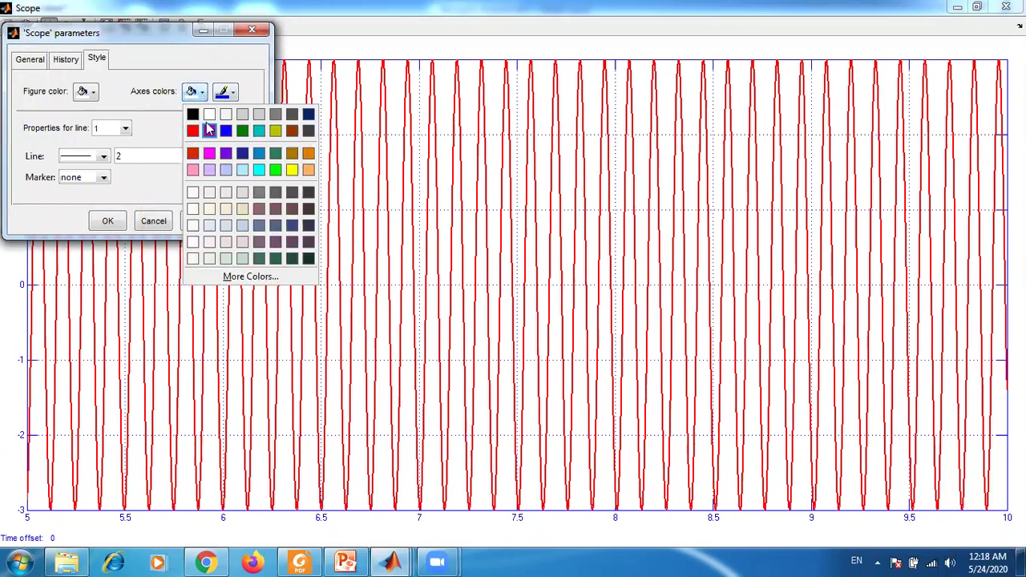
{"action": "left_click", "coordinate": [194, 111]}
{"action": "left_click", "coordinate": [90, 94]}
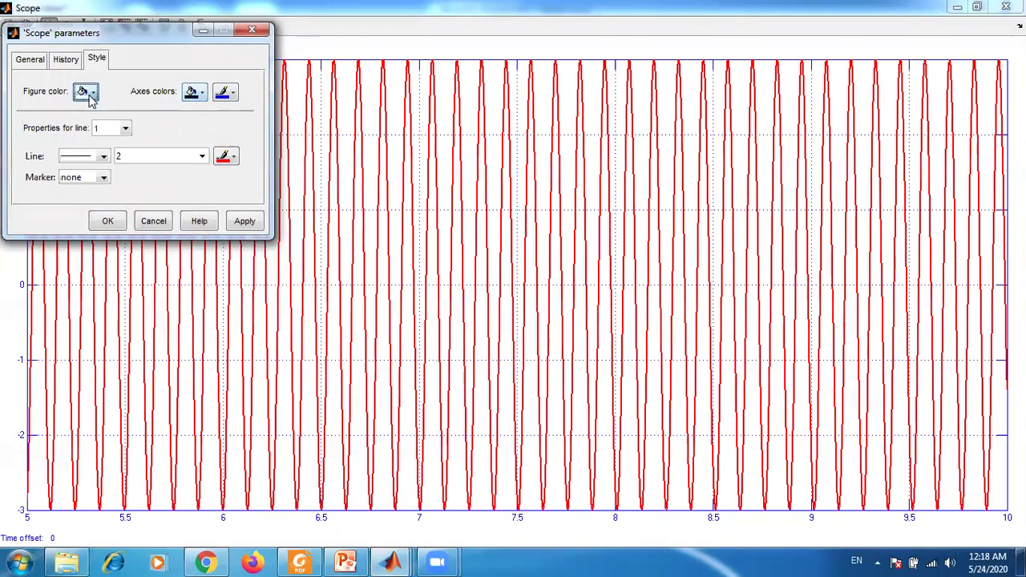
{"action": "left_click", "coordinate": [149, 115]}
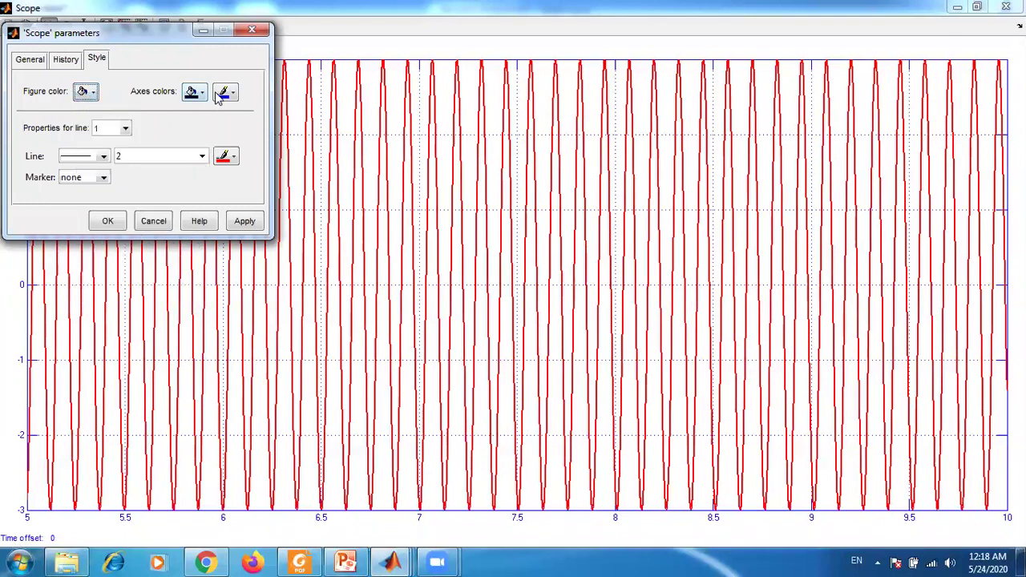
Step: Try black and blue as the color of the axes' ticks, labels and grid, applying each choice
{"action": "left_click", "coordinate": [231, 93]}
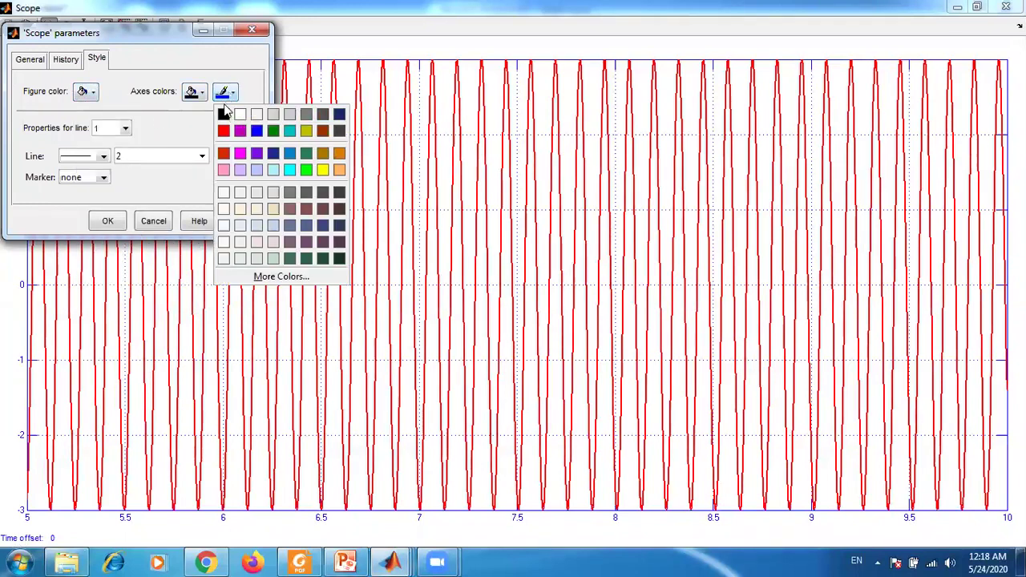
{"action": "left_click", "coordinate": [224, 115]}
{"action": "left_click", "coordinate": [242, 221]}
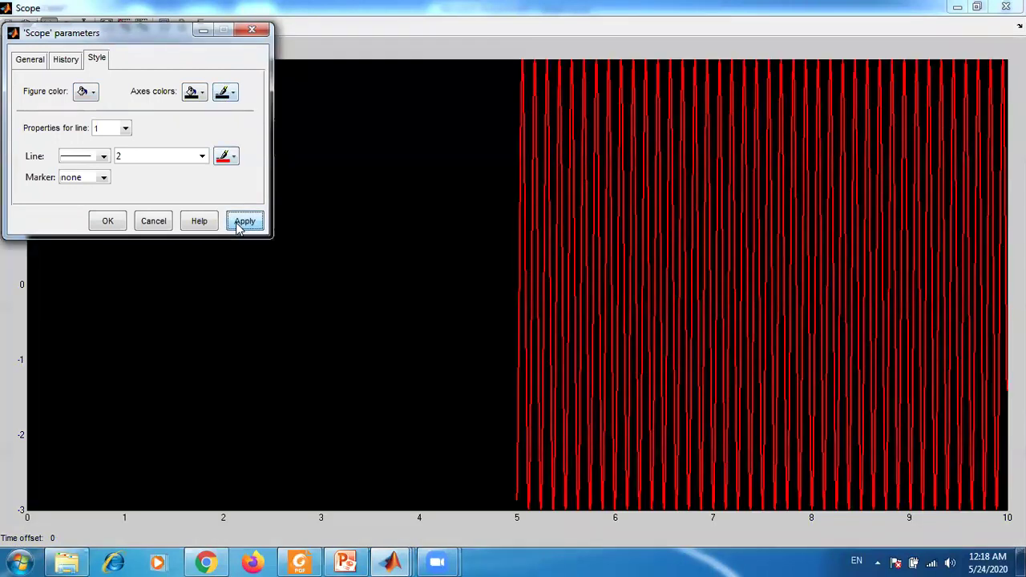
{"action": "left_click", "coordinate": [226, 94]}
{"action": "left_click", "coordinate": [254, 132]}
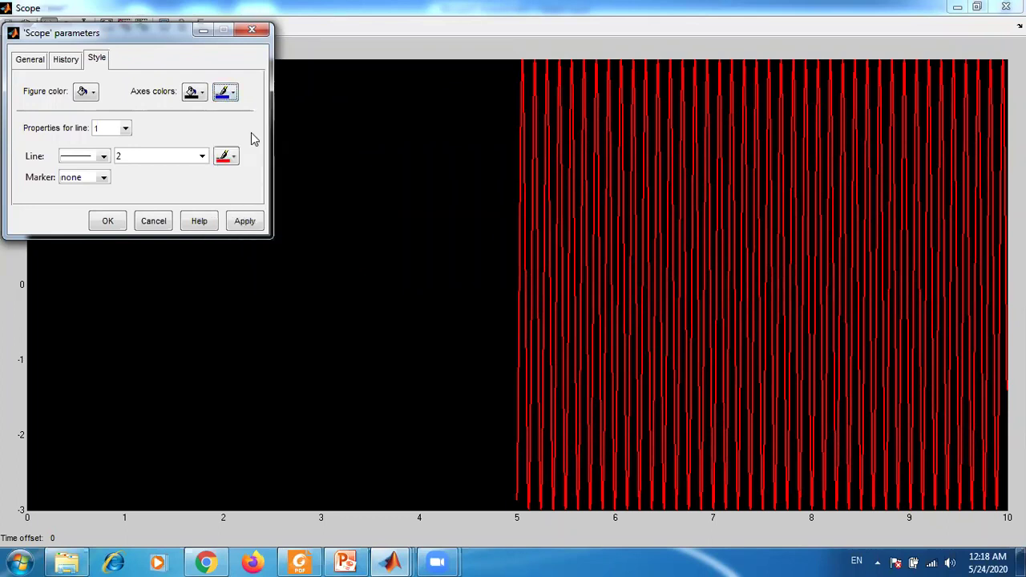
{"action": "left_click", "coordinate": [244, 224]}
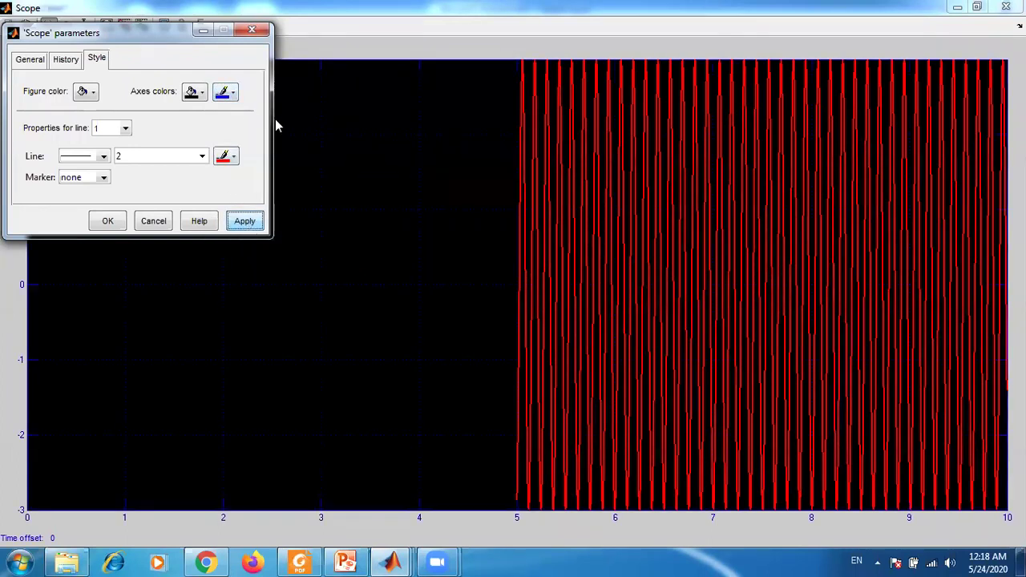
Step: Set the axes' ticks, labels and grid to yellow and the signal line to blue, and confirm the style parameters
{"action": "left_click", "coordinate": [225, 92]}
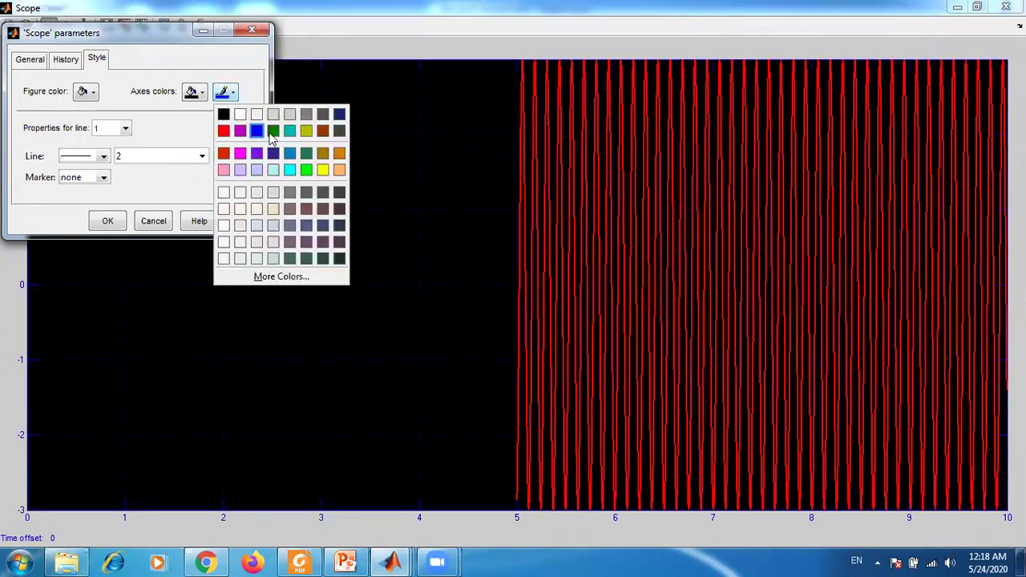
{"action": "left_click", "coordinate": [322, 169]}
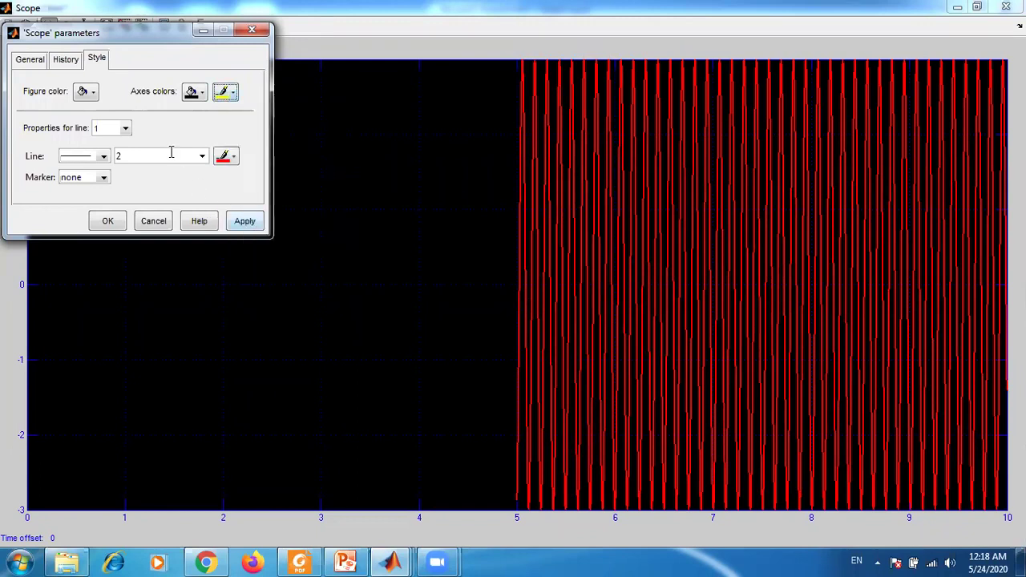
{"action": "left_click", "coordinate": [225, 160]}
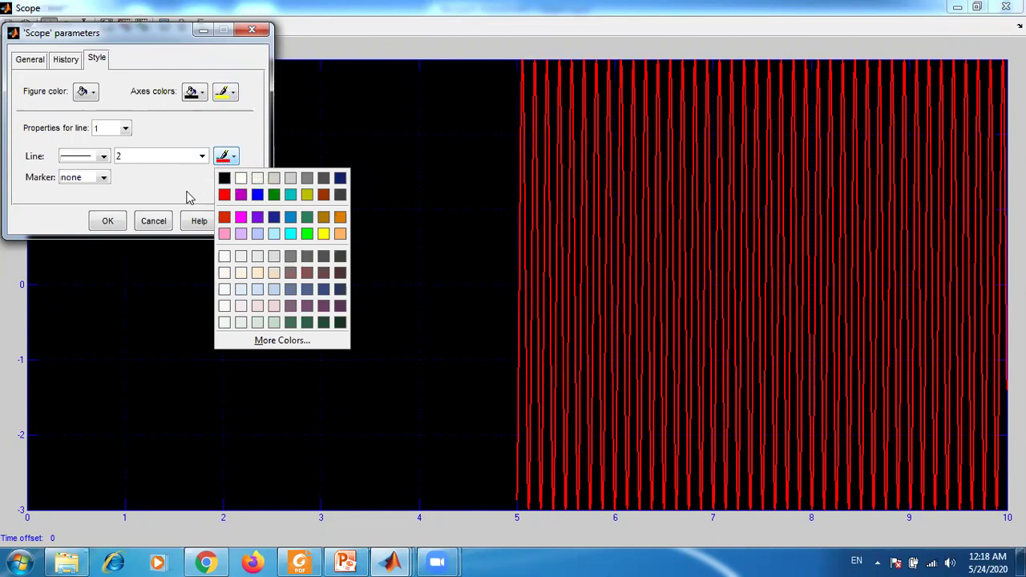
{"action": "left_click", "coordinate": [257, 194]}
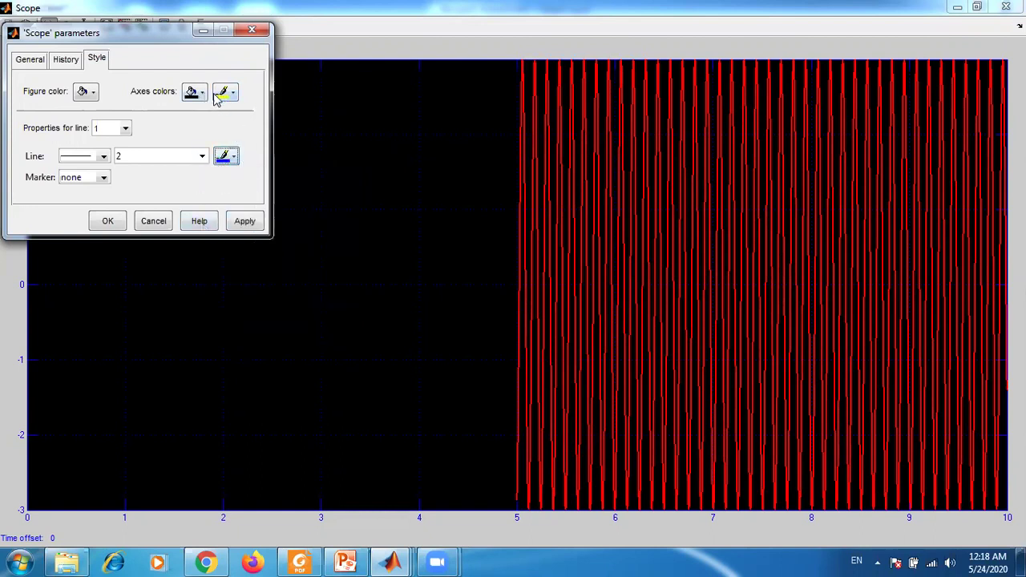
{"action": "left_click", "coordinate": [245, 224]}
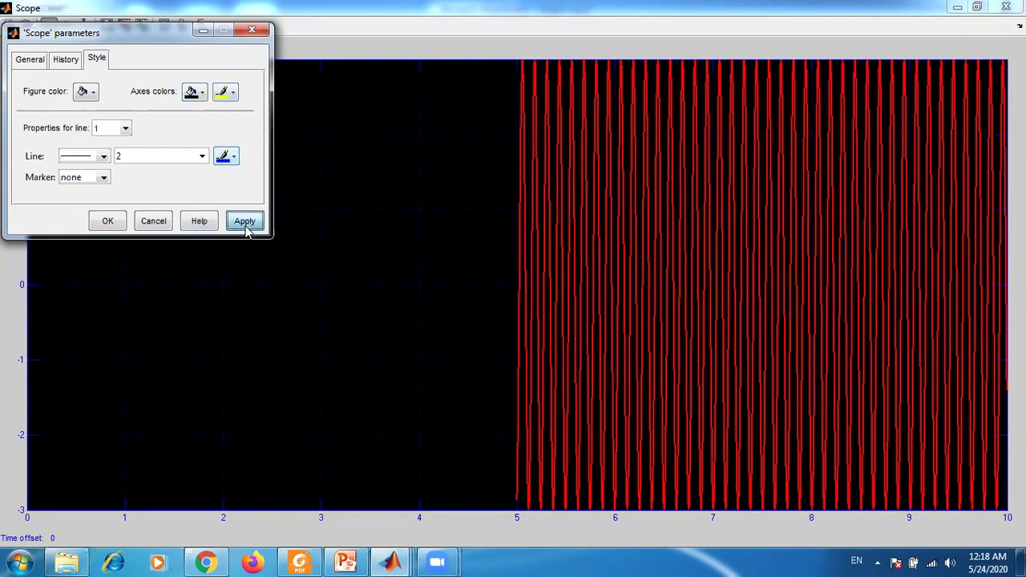
{"action": "left_click", "coordinate": [105, 222]}
Step: Autoscale the Scope plot and set the axis limits to Y-min -4 and Y-max 4
{"action": "right_click", "coordinate": [275, 174]}
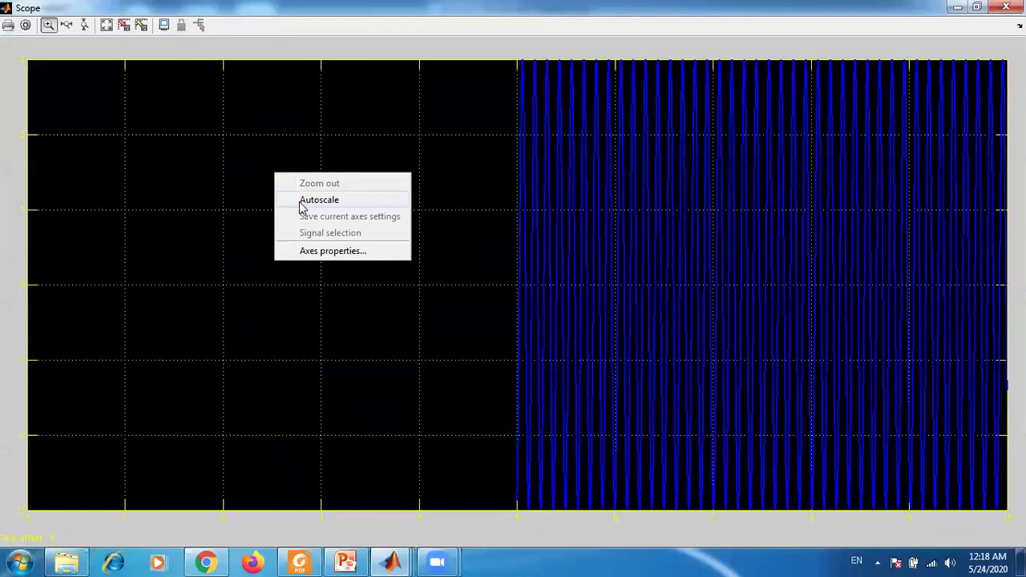
{"action": "left_click", "coordinate": [300, 201]}
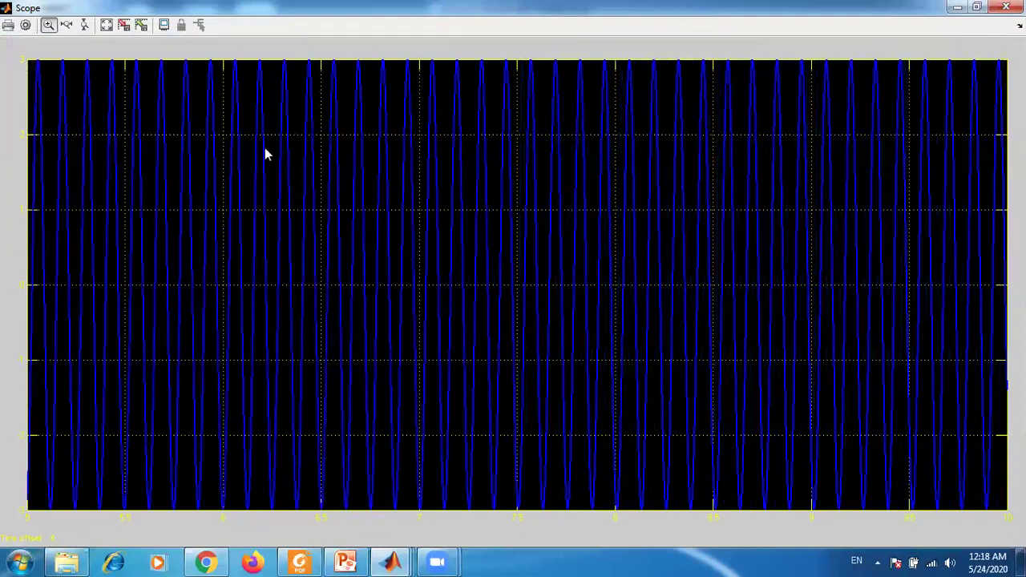
{"action": "right_click", "coordinate": [266, 155]}
{"action": "left_click", "coordinate": [296, 227]}
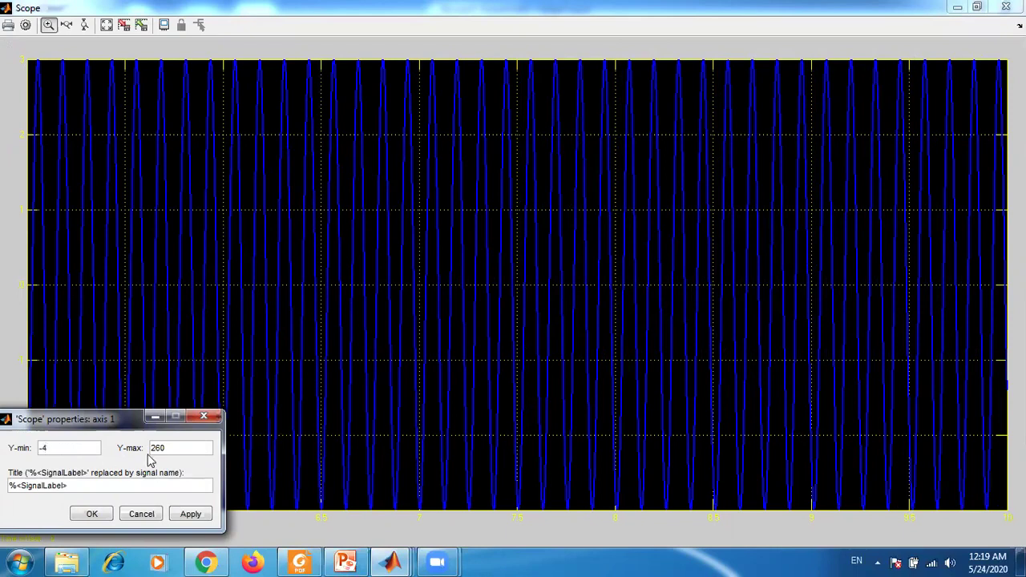
{"action": "left_click", "coordinate": [176, 449]}
{"action": "type", "text": "4"}
{"action": "left_click", "coordinate": [92, 513]}
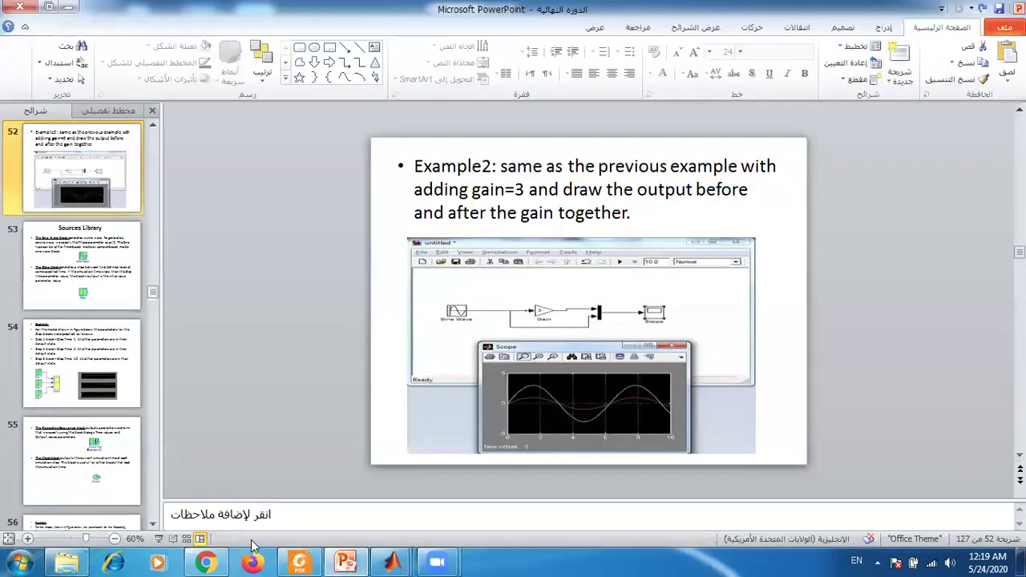
Step: In the Simulink Library Browser, add a Gain block and a Mux block from Commonly Used Blocks to the open model
{"action": "mouse_move", "coordinate": [392, 563]}
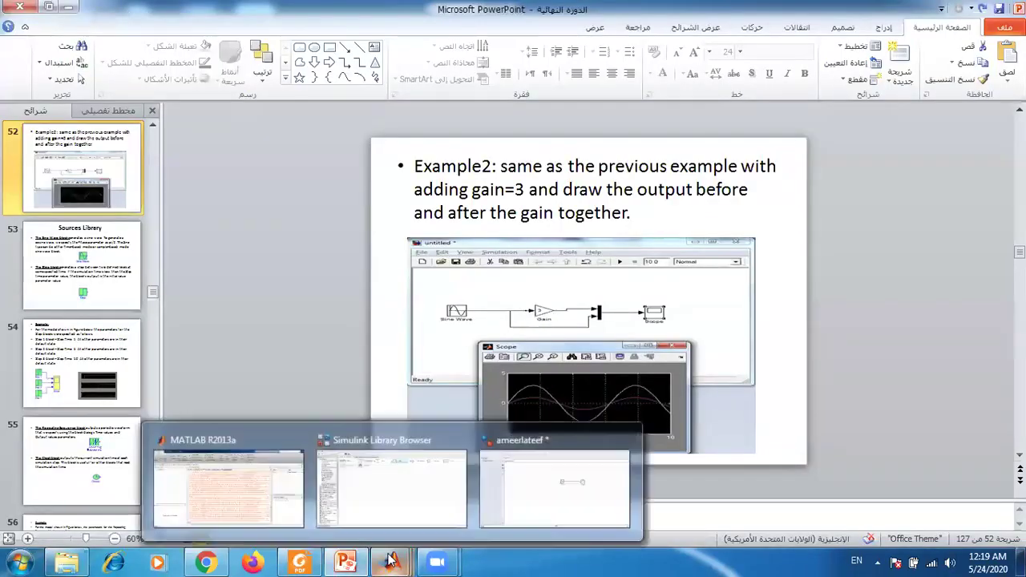
{"action": "left_click", "coordinate": [375, 492]}
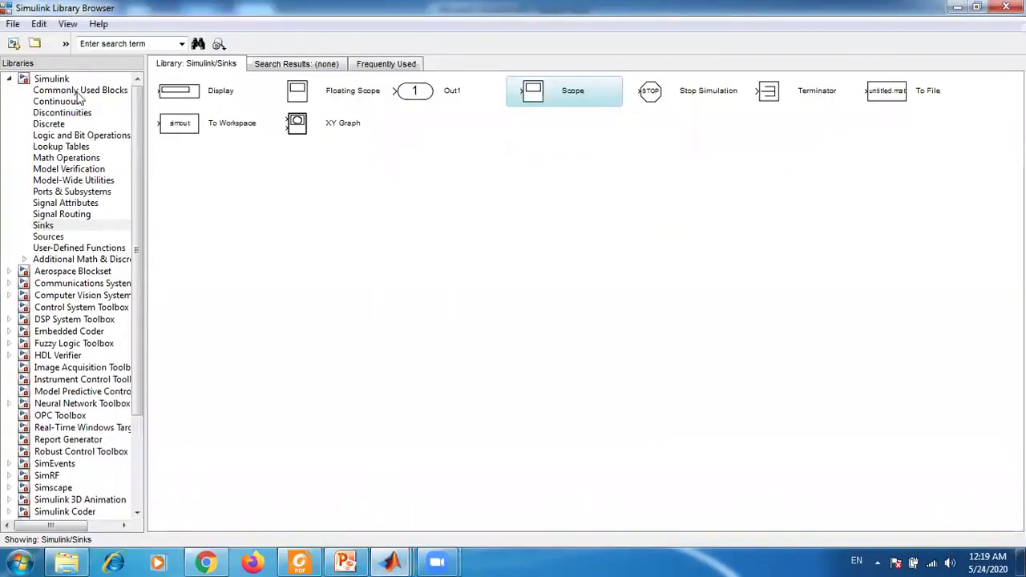
{"action": "left_click", "coordinate": [80, 91]}
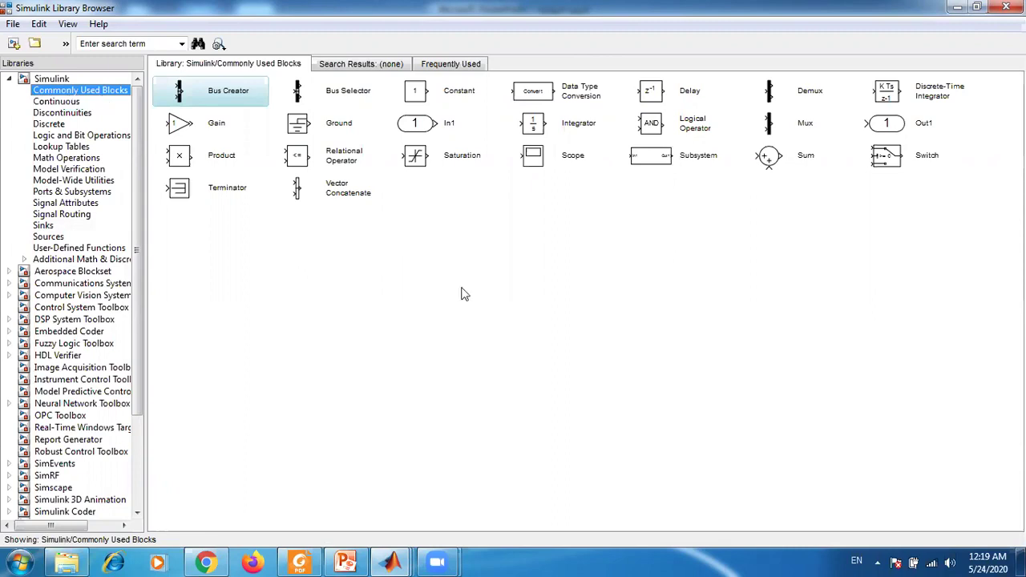
{"action": "left_click", "coordinate": [182, 133]}
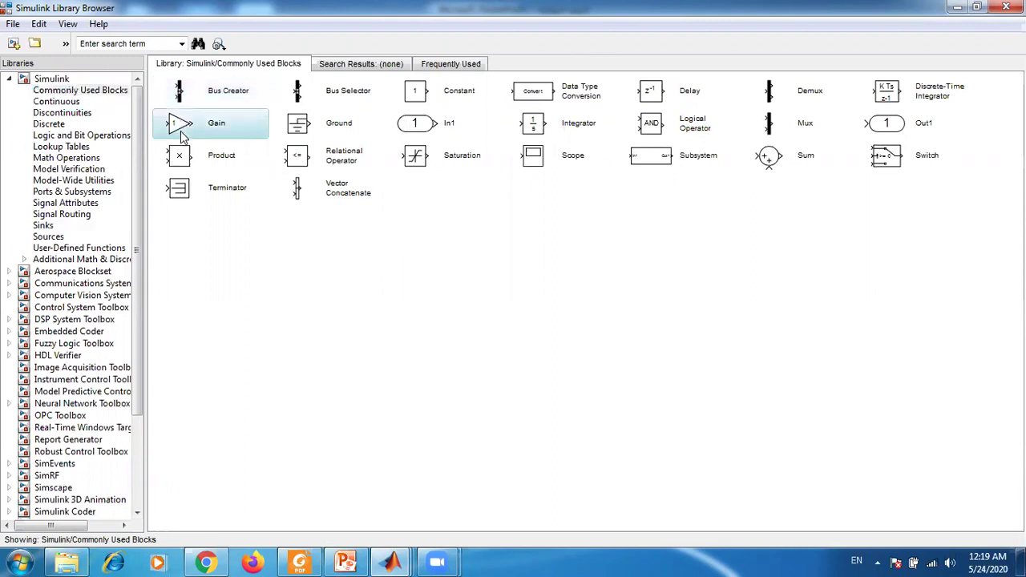
{"action": "right_click", "coordinate": [181, 133]}
{"action": "left_click", "coordinate": [226, 138]}
{"action": "left_click", "coordinate": [788, 133]}
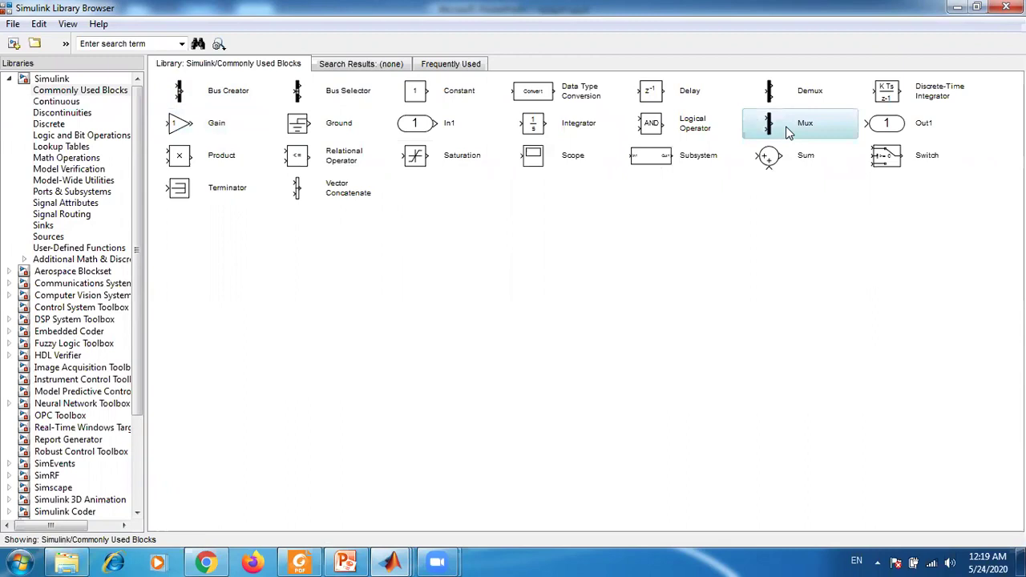
{"action": "right_click", "coordinate": [788, 133]}
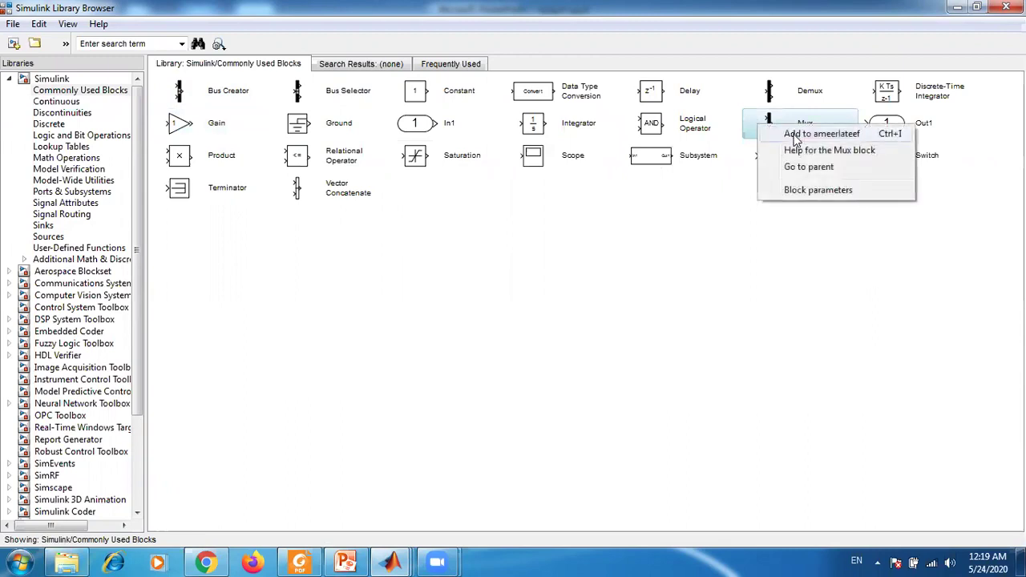
{"action": "left_click", "coordinate": [796, 134]}
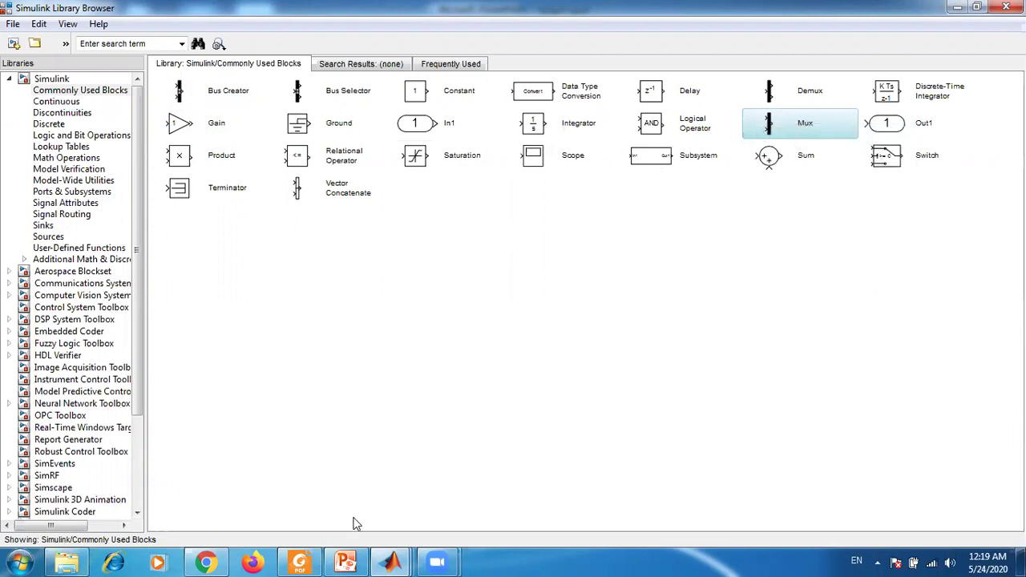
Step: Return to the model window and move the Mux block off the Gain to the free area below the Sine Wave and Scope
{"action": "mouse_move", "coordinate": [390, 561]}
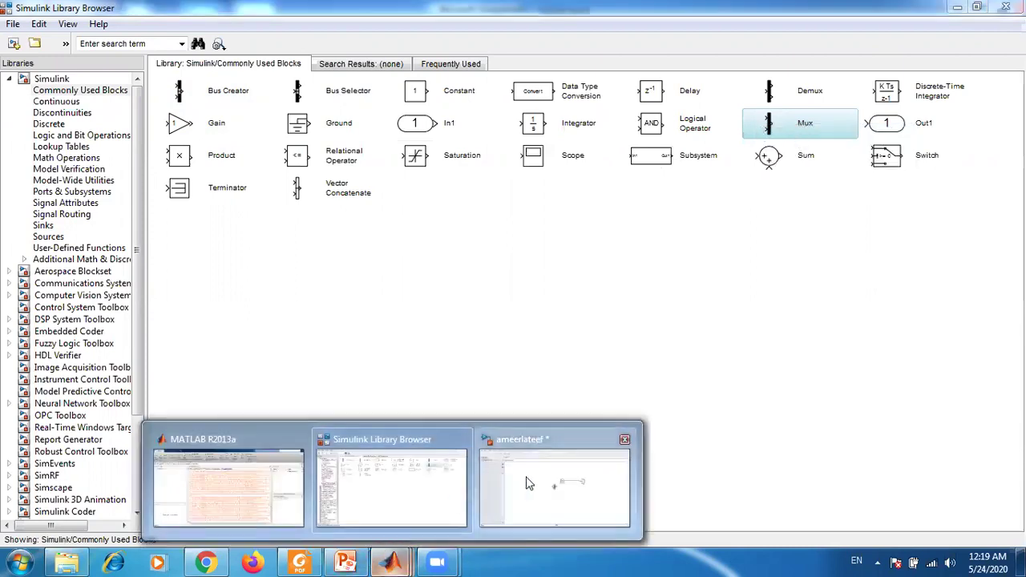
{"action": "left_click", "coordinate": [524, 481]}
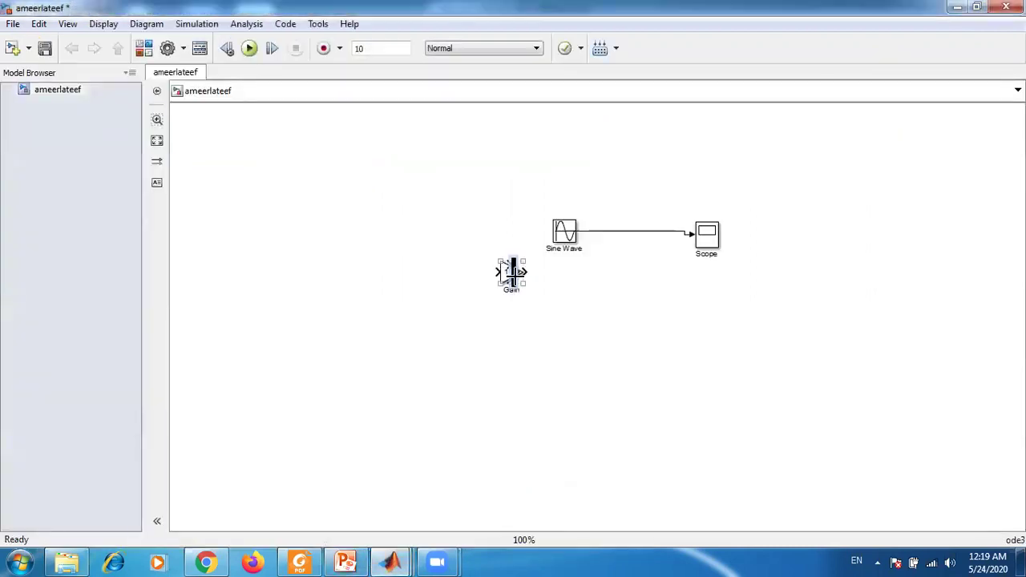
{"action": "left_click_drag", "start_coordinate": [517, 286], "coordinate": [631, 382]}
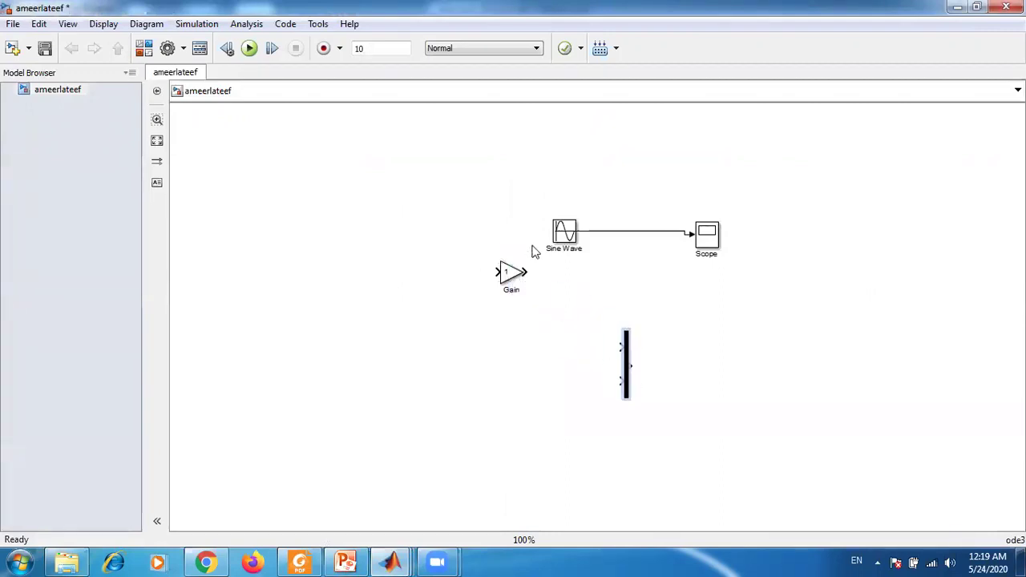
Step: Delete the line between Sine Wave and Scope, and place the Gain between them by shifting the Sine Wave outward
{"action": "left_click", "coordinate": [619, 236]}
{"action": "key", "text": "Delete"}
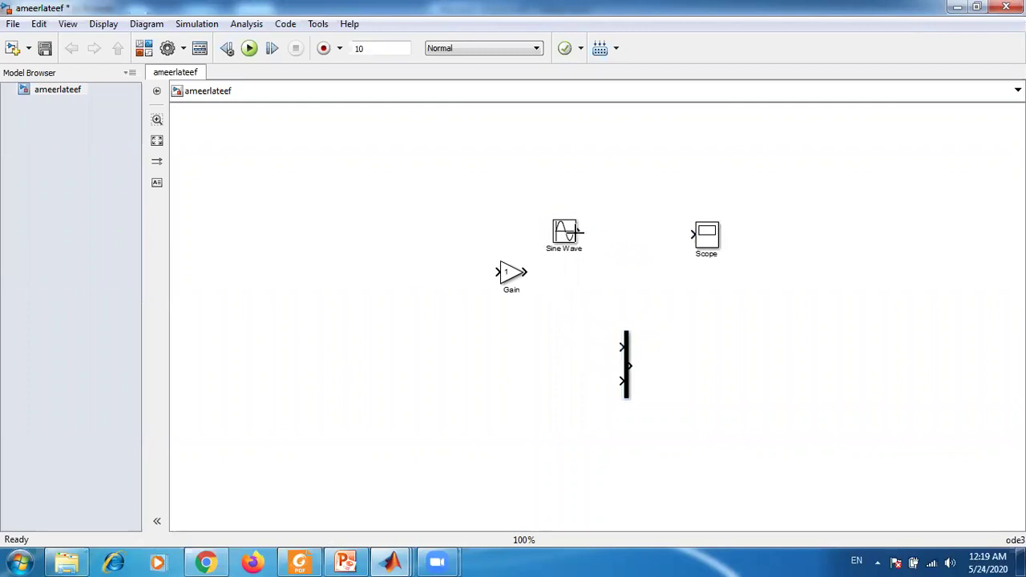
{"action": "left_click_drag", "start_coordinate": [566, 231], "coordinate": [460, 234]}
{"action": "left_click", "coordinate": [517, 279]}
{"action": "left_click_drag", "start_coordinate": [520, 276], "coordinate": [570, 241]}
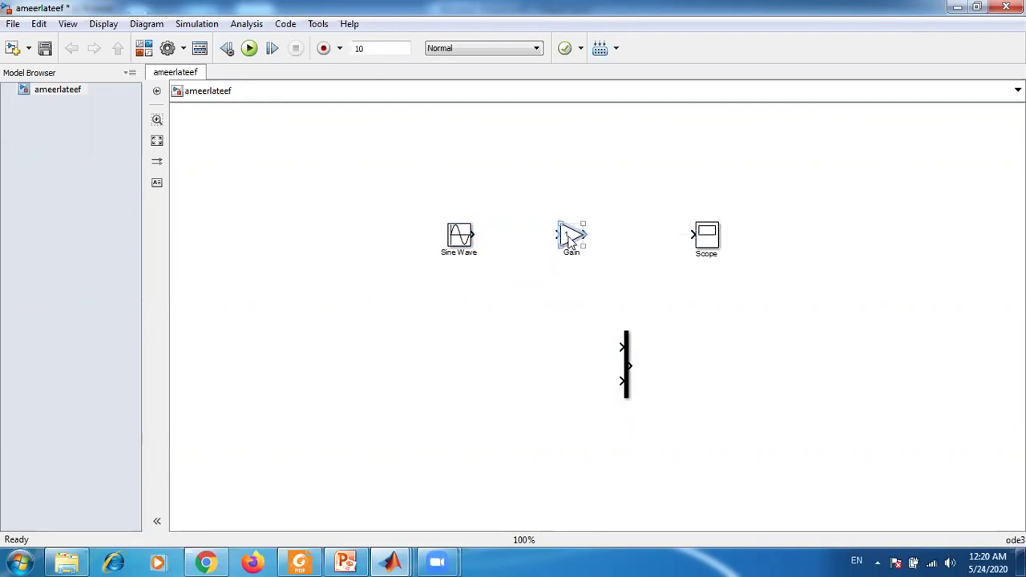
Step: Set the Gain block's gain to 3
{"action": "double_click", "coordinate": [570, 240]}
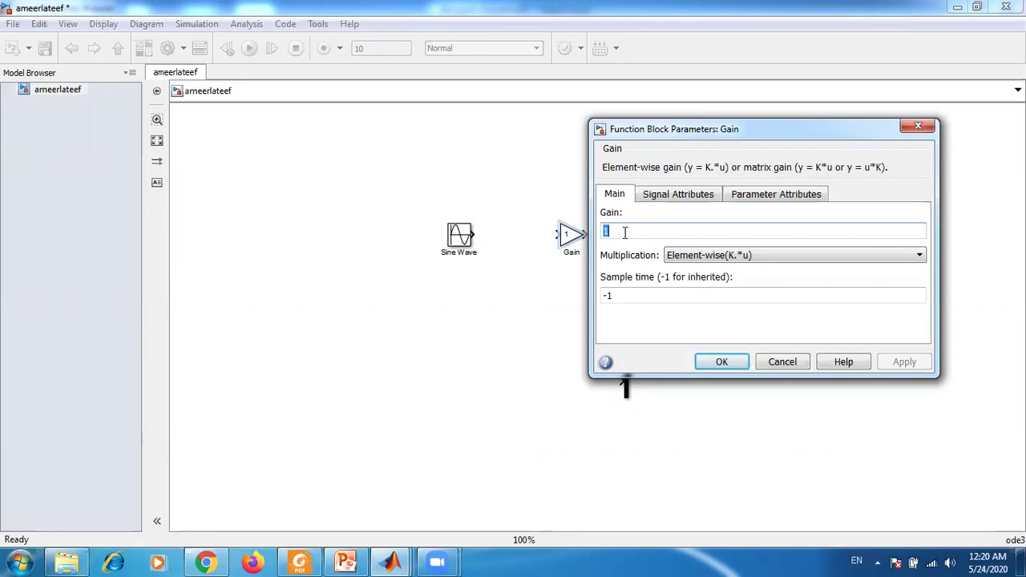
{"action": "type", "text": "3"}
{"action": "key", "text": "Return"}
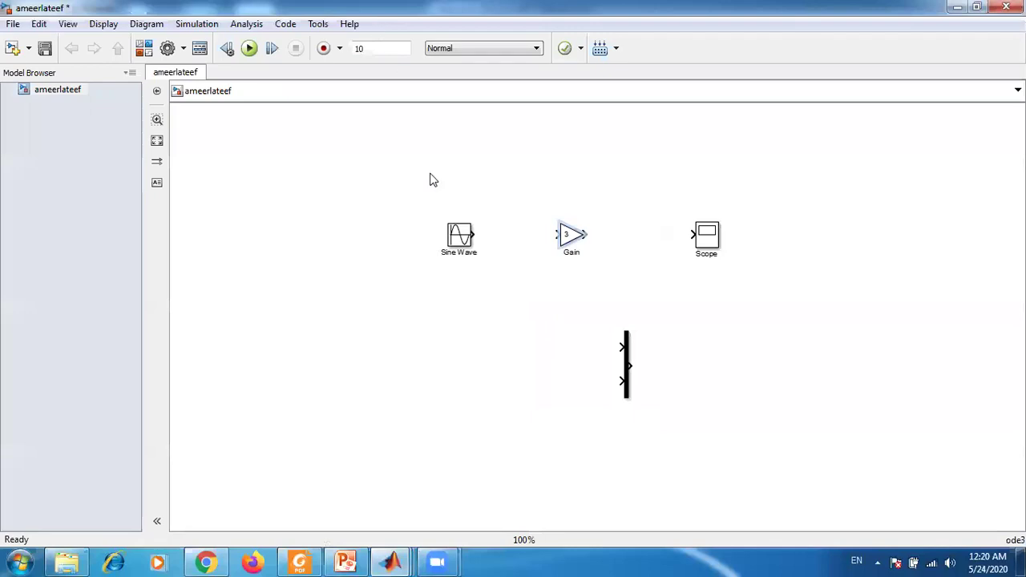
Step: Set the Sine Wave block's amplitude to 1 and recheck its parameters
{"action": "double_click", "coordinate": [463, 236]}
{"action": "double_click", "coordinate": [507, 343]}
{"action": "type", "text": "1"}
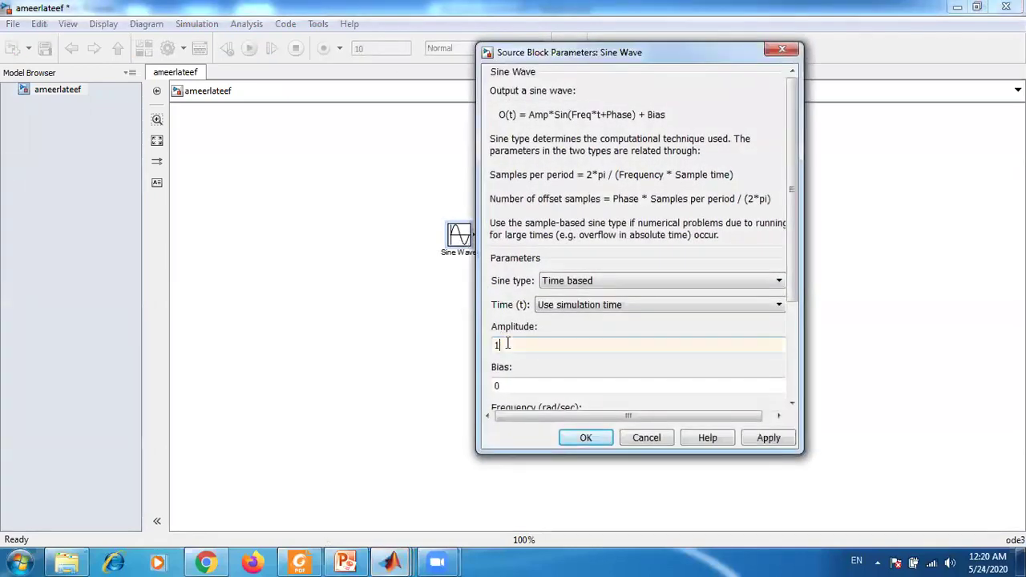
{"action": "key", "text": "Return"}
{"action": "double_click", "coordinate": [460, 242]}
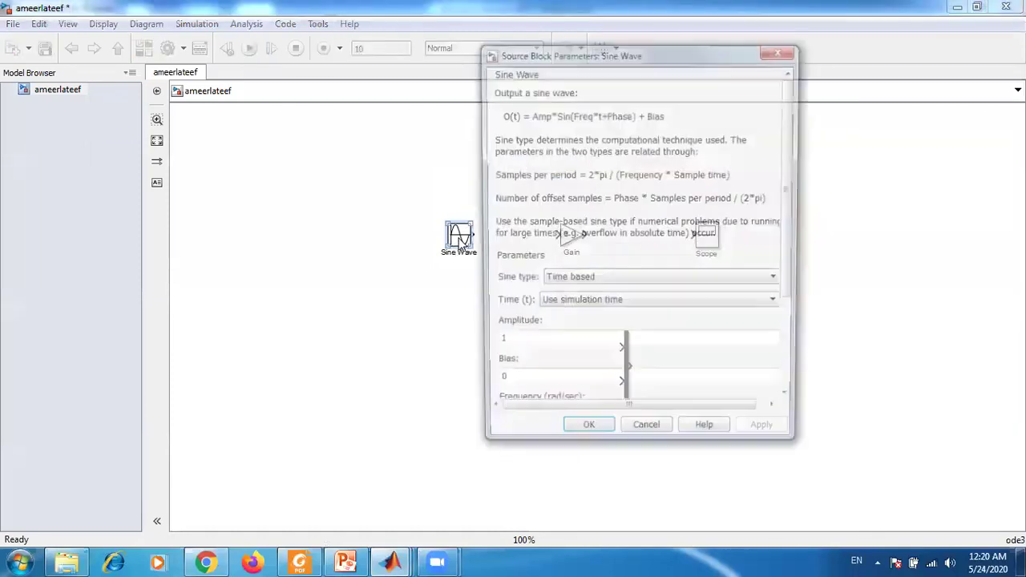
{"action": "left_click", "coordinate": [586, 439]}
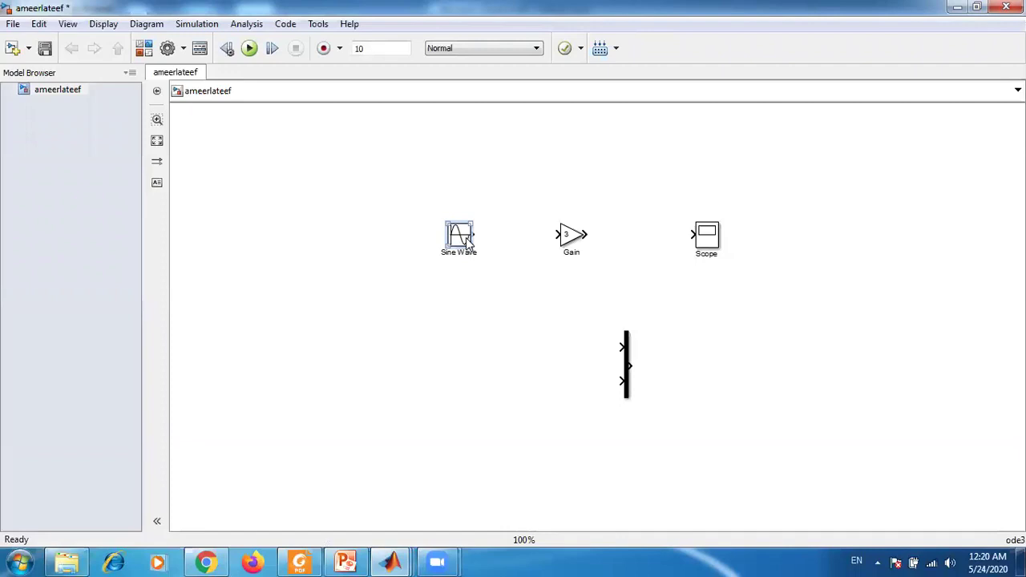
Step: Connect Sine Wave through Gain to Scope, and place a copy of the whole chain above the original
{"action": "left_click_drag", "start_coordinate": [473, 234], "coordinate": [559, 234]}
{"action": "left_click_drag", "start_coordinate": [626, 233], "coordinate": [692, 234]}
{"action": "left_click_drag", "start_coordinate": [436, 217], "coordinate": [734, 261]}
{"action": "left_click_drag", "start_coordinate": [460, 241], "coordinate": [425, 164]}
Step: Remove only the Gain from the copied chain and connect its Sine Wave directly to its Scope
{"action": "key", "text": "Delete"}
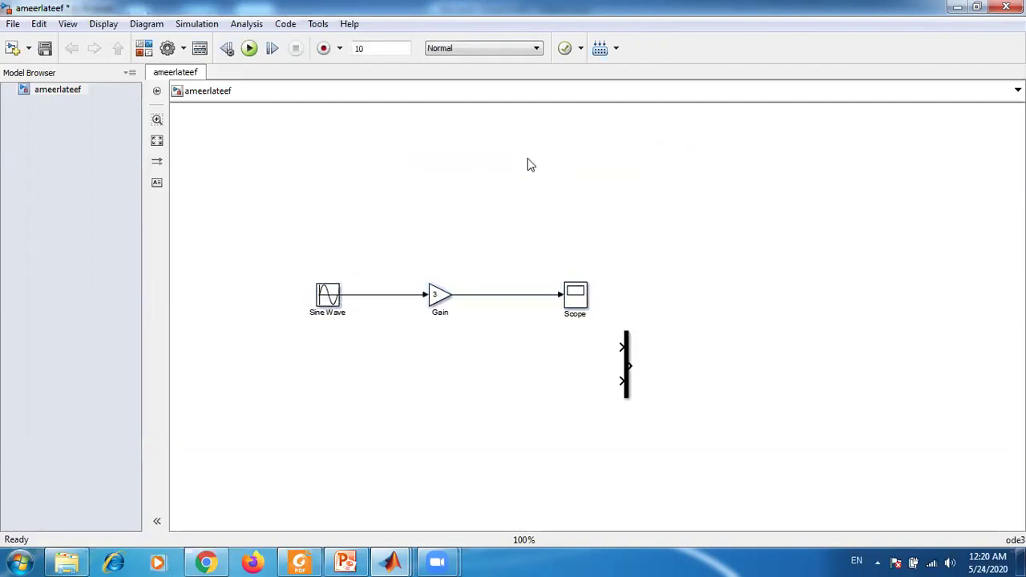
{"action": "key", "text": "ctrl+z"}
{"action": "left_click", "coordinate": [534, 164]}
{"action": "key", "text": "Delete"}
{"action": "left_click_drag", "start_coordinate": [527, 162], "coordinate": [547, 163]}
{"action": "left_click", "coordinate": [423, 171]}
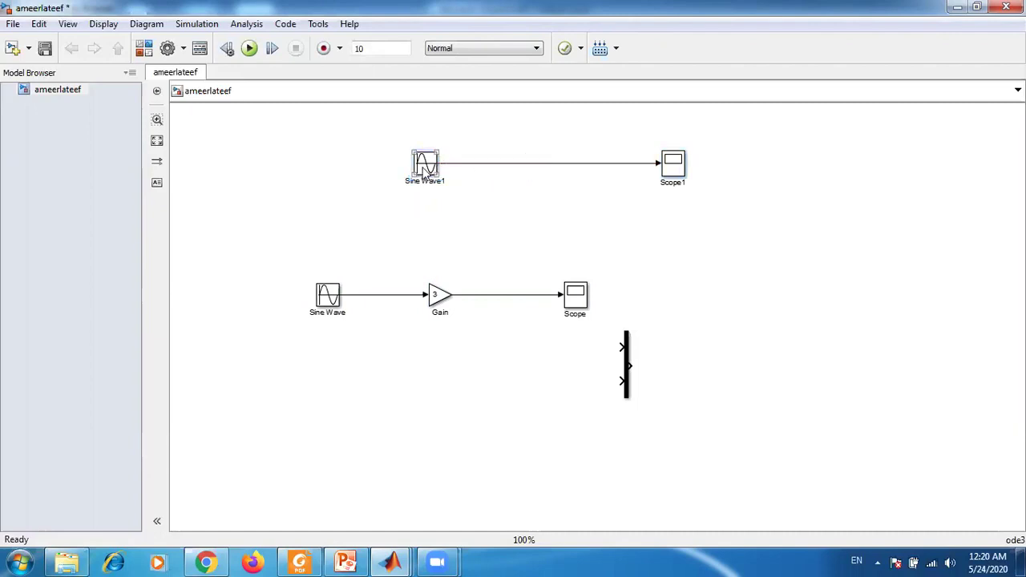
Step: Set the amplitude of the copied Sine Wave (Sine Wave1) to 3
{"action": "double_click", "coordinate": [425, 168]}
{"action": "double_click", "coordinate": [473, 307]}
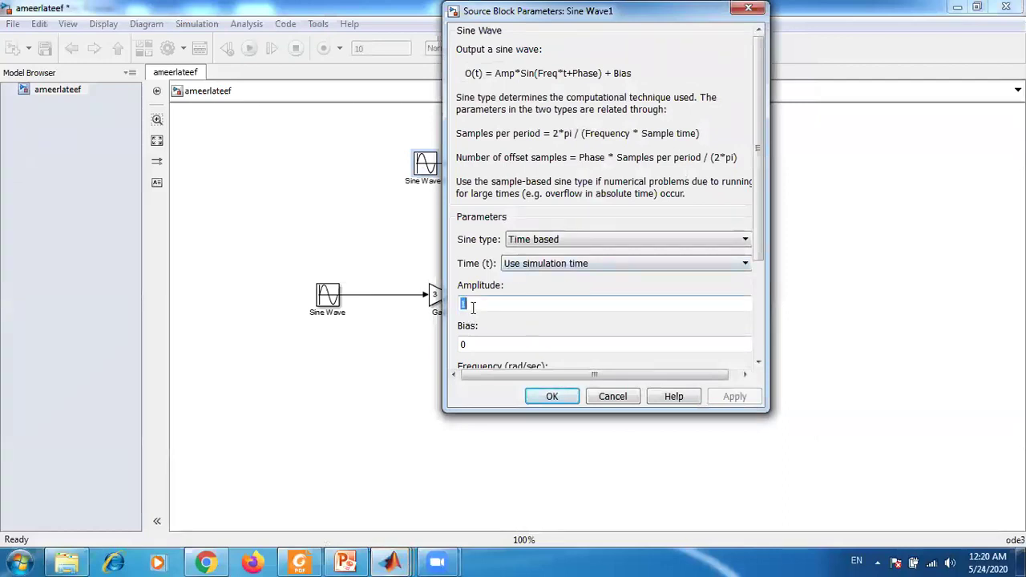
{"action": "type", "text": "2"}
{"action": "key", "text": "Return"}
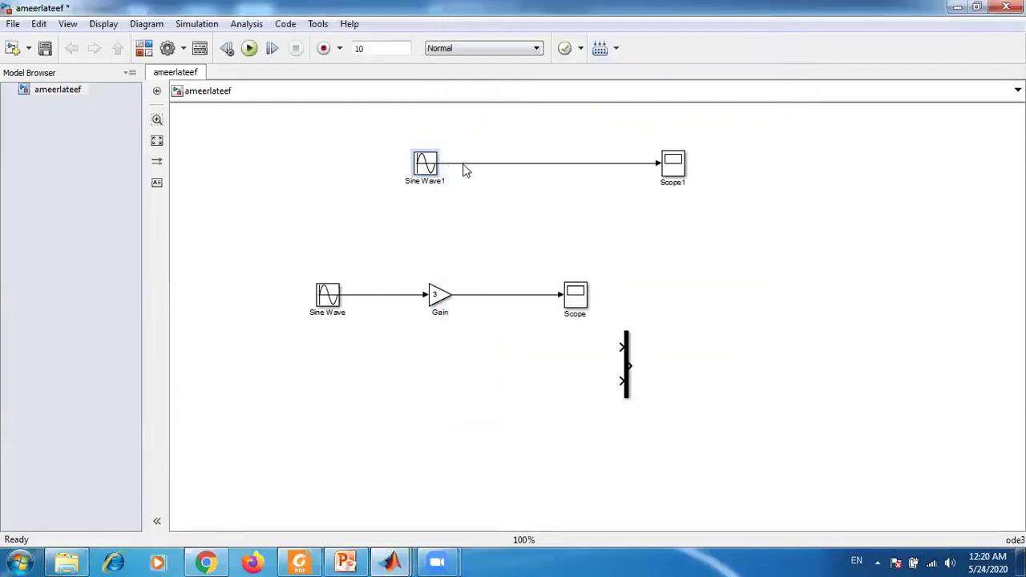
Step: Check the original Sine Wave's parameters and move the Mux block into the free space beyond the Scope
{"action": "double_click", "coordinate": [325, 293]}
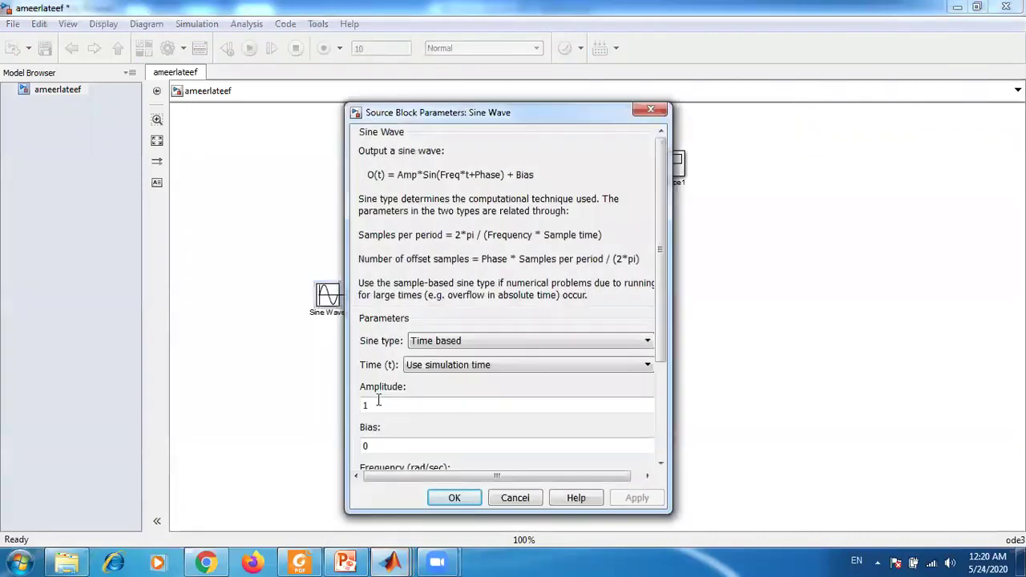
{"action": "left_click", "coordinate": [459, 498]}
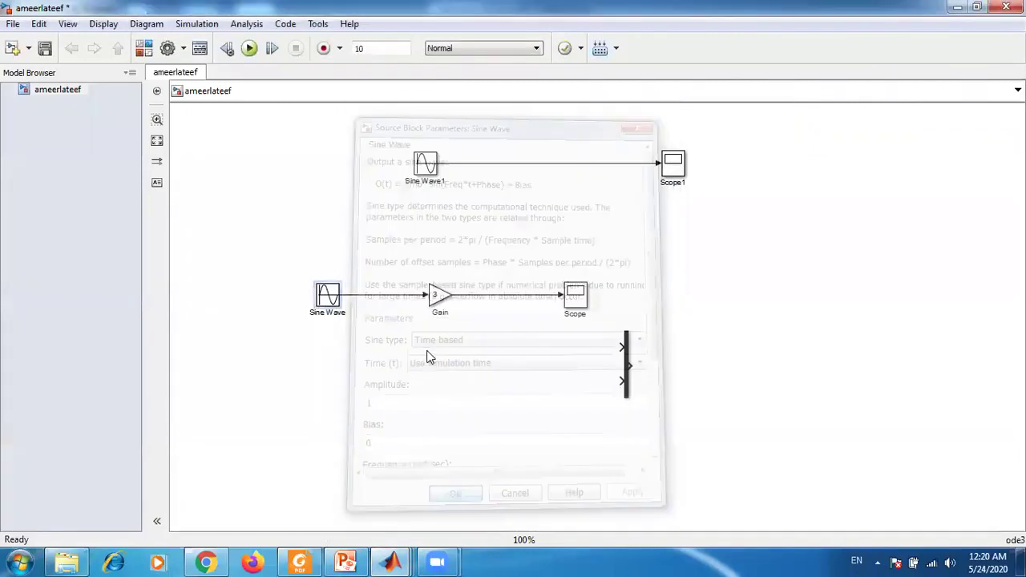
{"action": "left_click", "coordinate": [626, 371]}
{"action": "left_click_drag", "start_coordinate": [626, 371], "coordinate": [778, 303]}
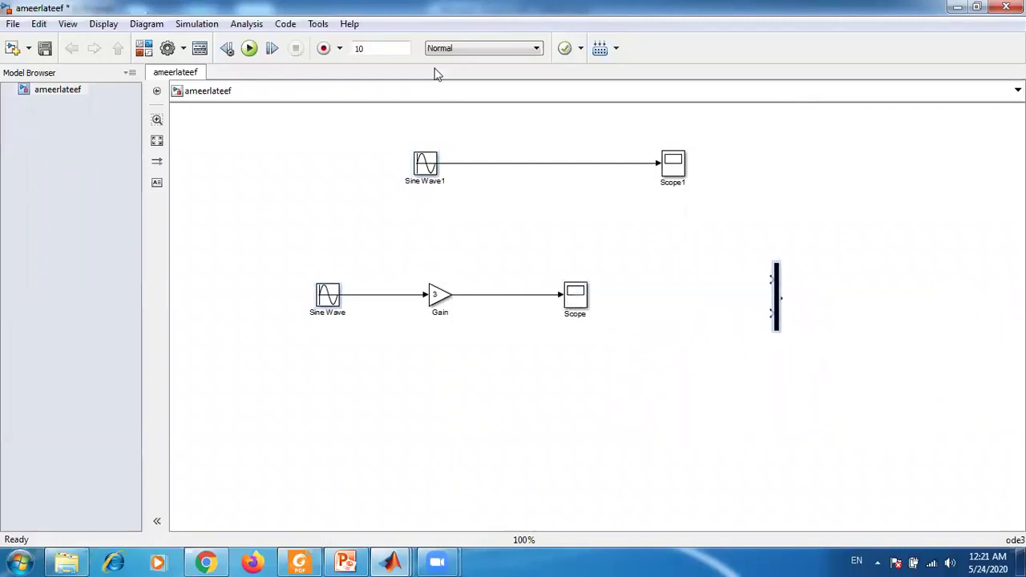
Step: Run the simulation and examine the autoscaled Scope1 plot in a maximized window
{"action": "left_click", "coordinate": [250, 49]}
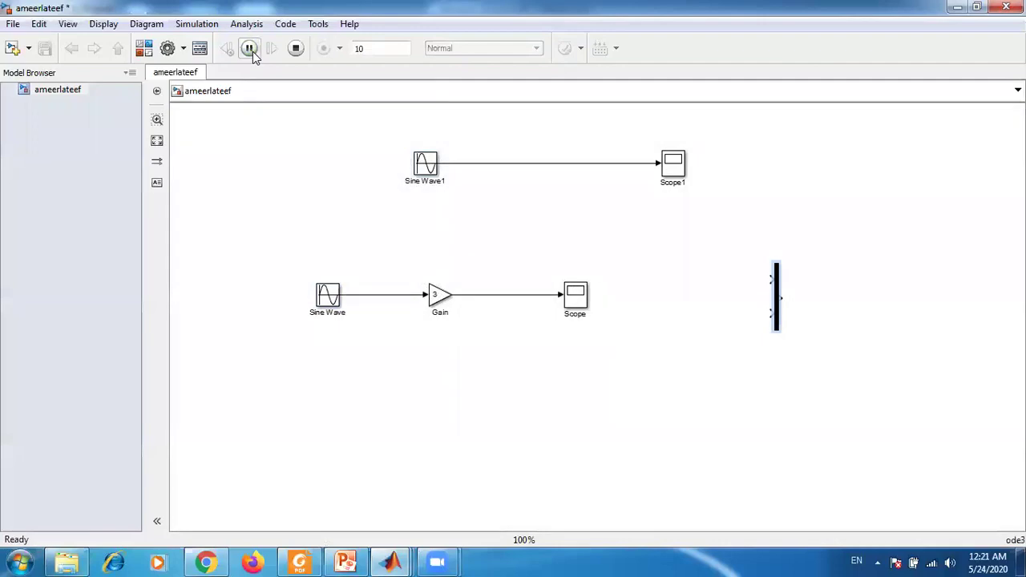
{"action": "double_click", "coordinate": [672, 164]}
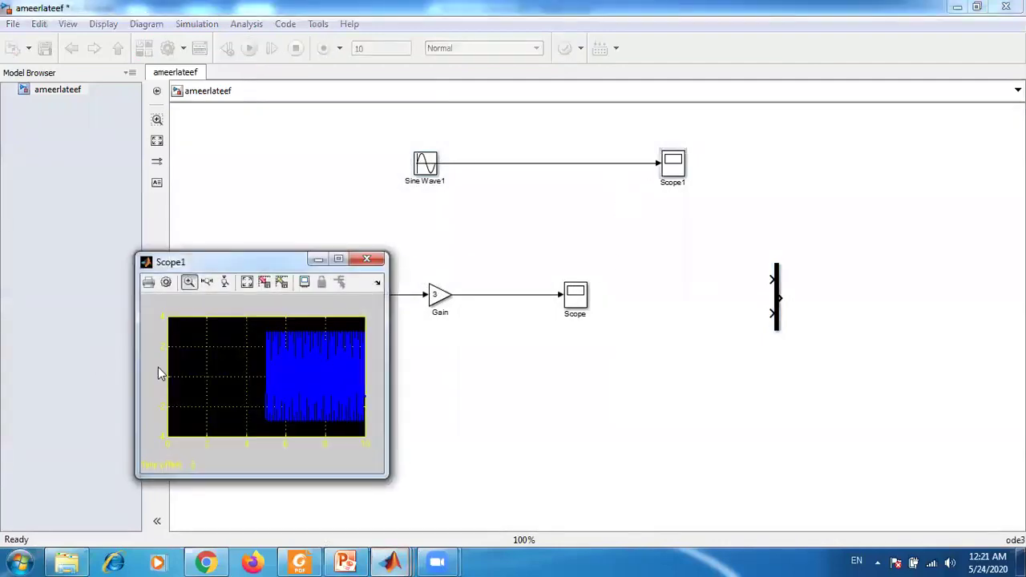
{"action": "left_click", "coordinate": [338, 259]}
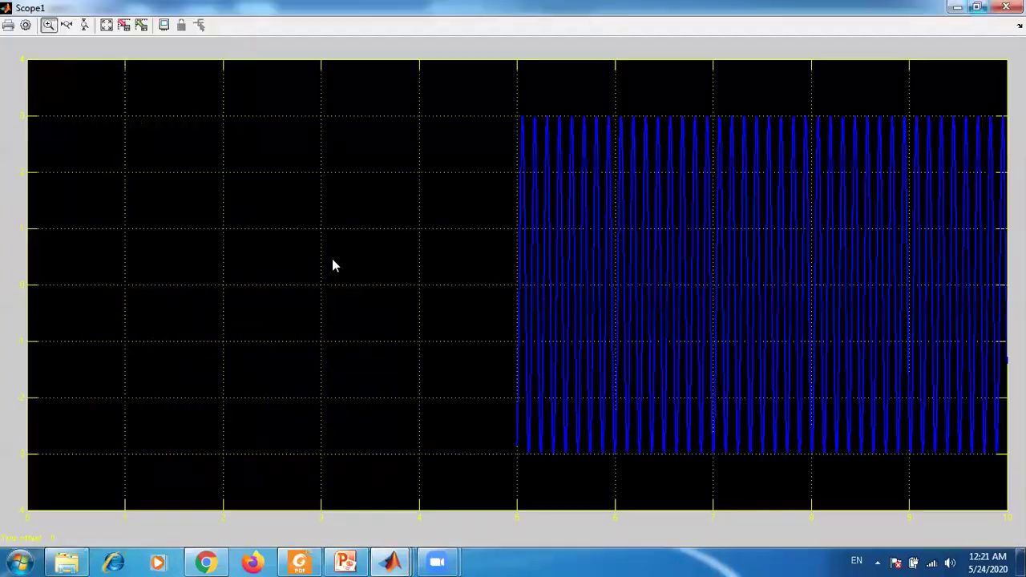
{"action": "right_click", "coordinate": [184, 183]}
{"action": "left_click", "coordinate": [234, 217]}
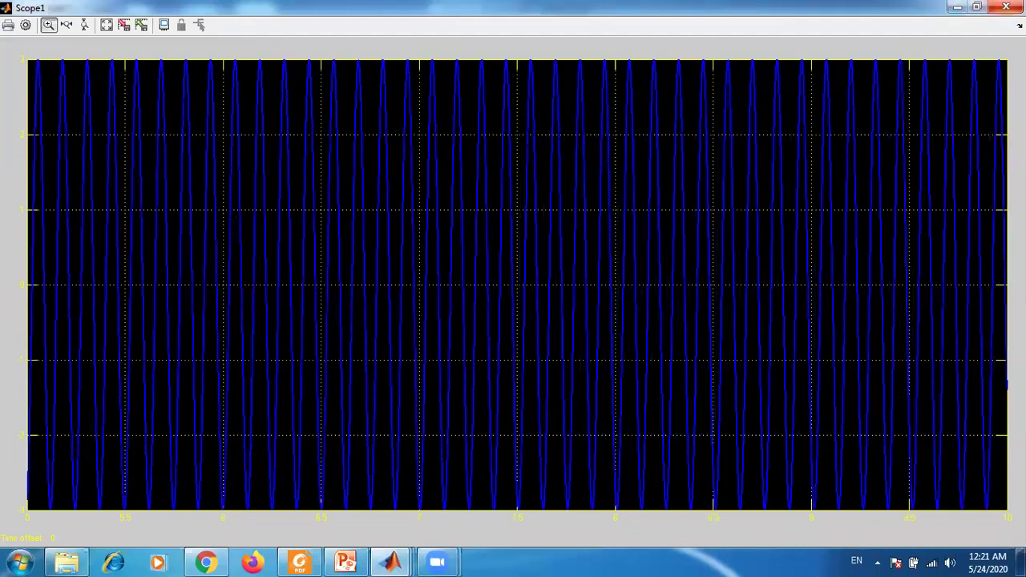
{"action": "left_click", "coordinate": [1001, 7]}
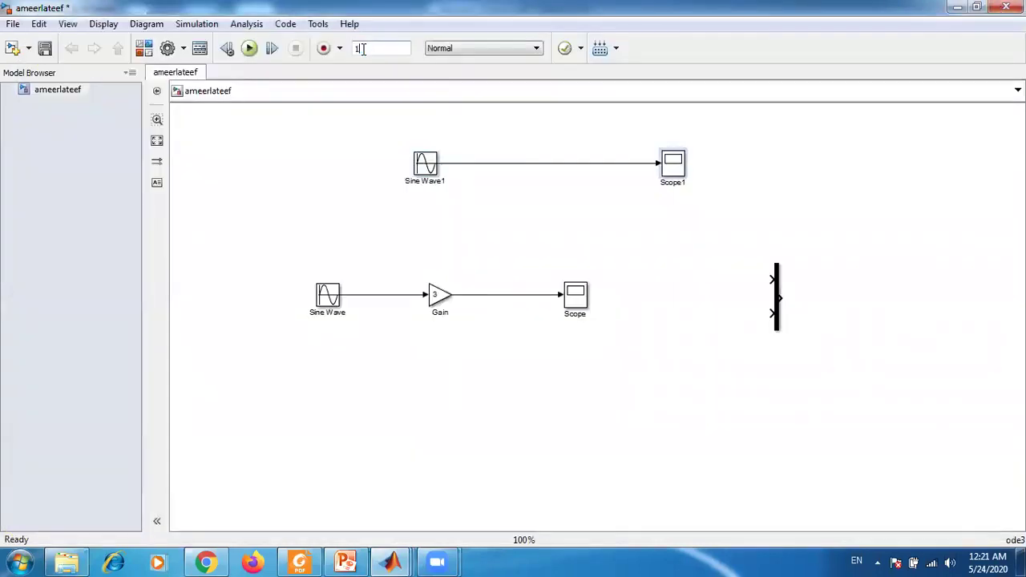
Step: Set the simulation stop time to 1, rerun the model and autoscale the Scope1 plot
{"action": "left_click", "coordinate": [250, 48]}
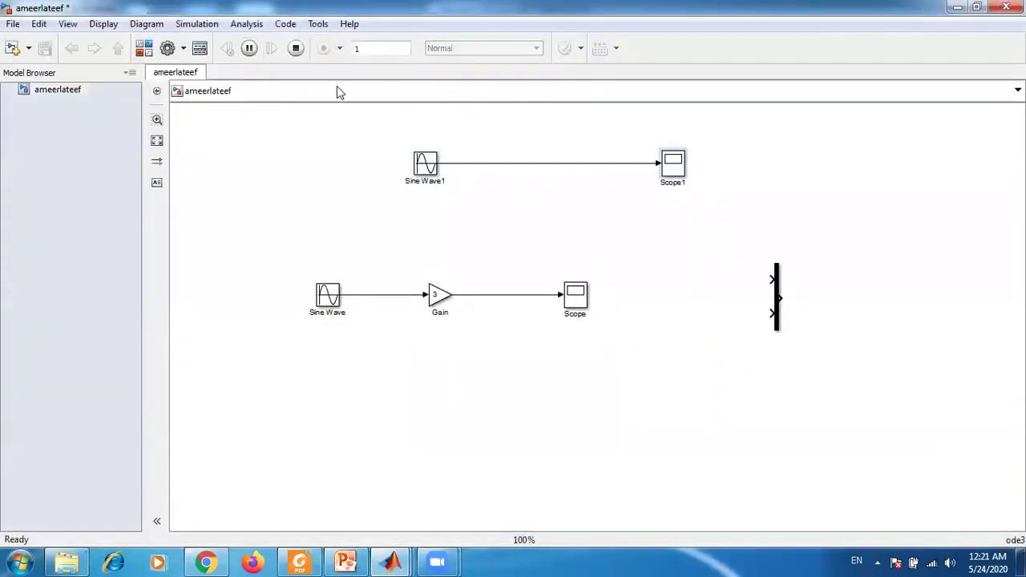
{"action": "left_click", "coordinate": [679, 174]}
{"action": "right_click", "coordinate": [249, 230]}
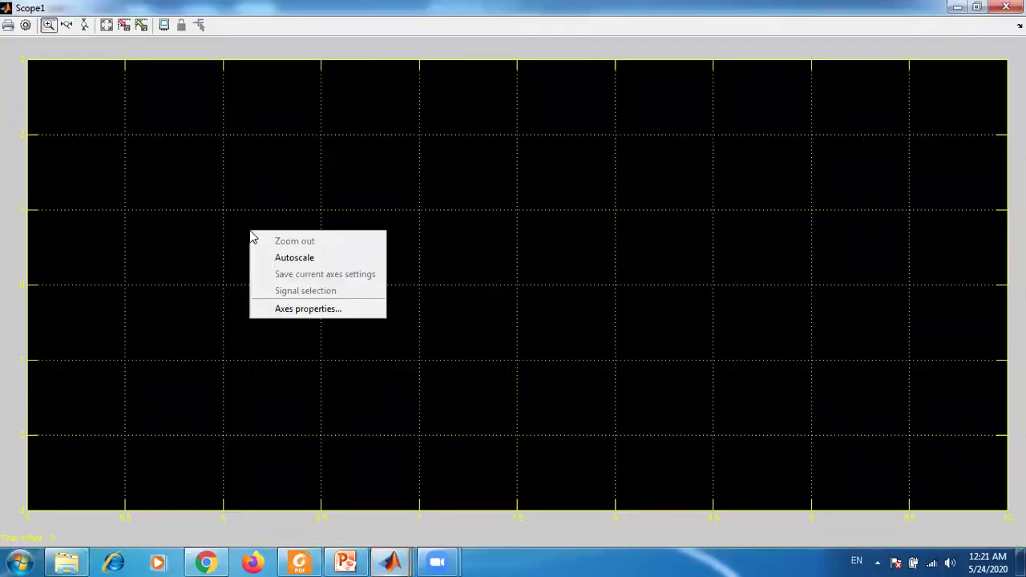
{"action": "left_click", "coordinate": [282, 257]}
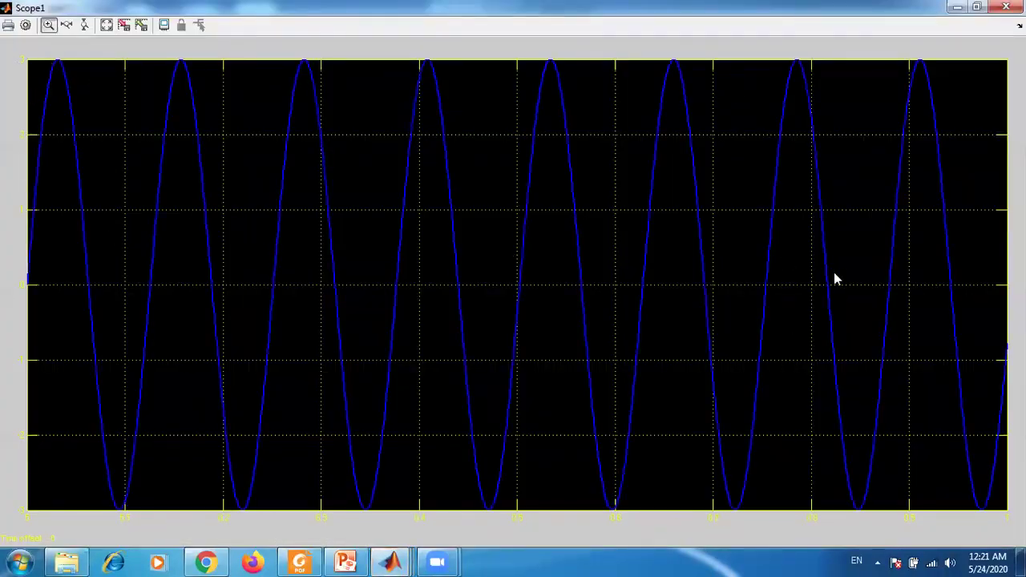
{"action": "left_click", "coordinate": [1006, 7]}
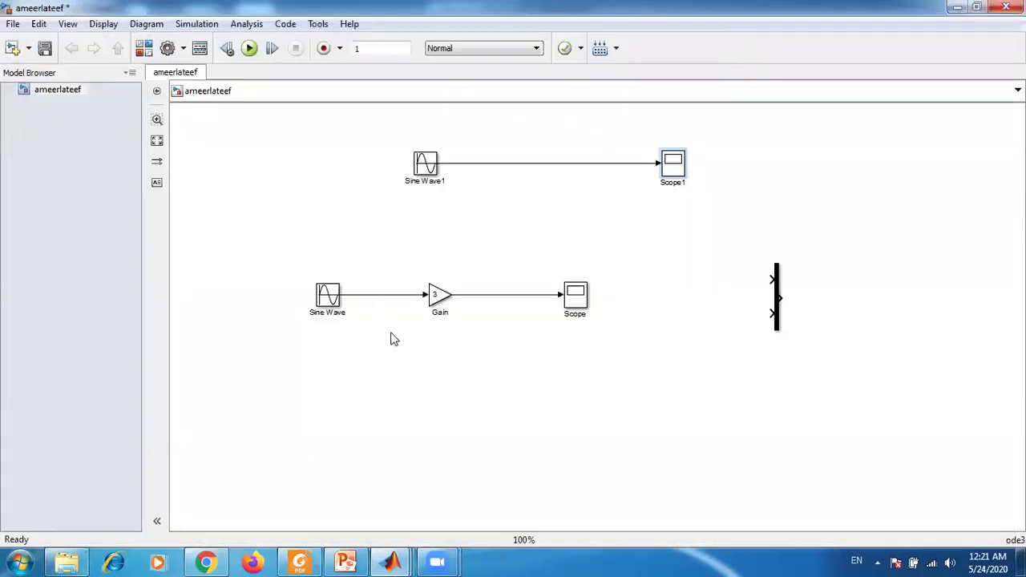
Step: Open the Scope after the Gain and autoscale its plot to compare it with Scope1
{"action": "double_click", "coordinate": [575, 295]}
{"action": "right_click", "coordinate": [220, 186]}
{"action": "left_click", "coordinate": [267, 217]}
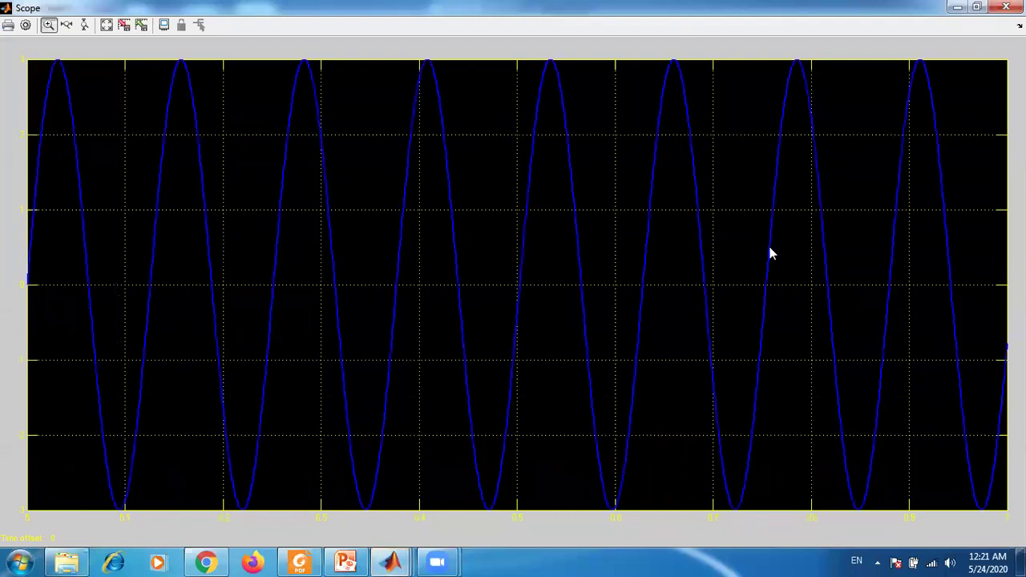
{"action": "left_click", "coordinate": [1005, 7]}
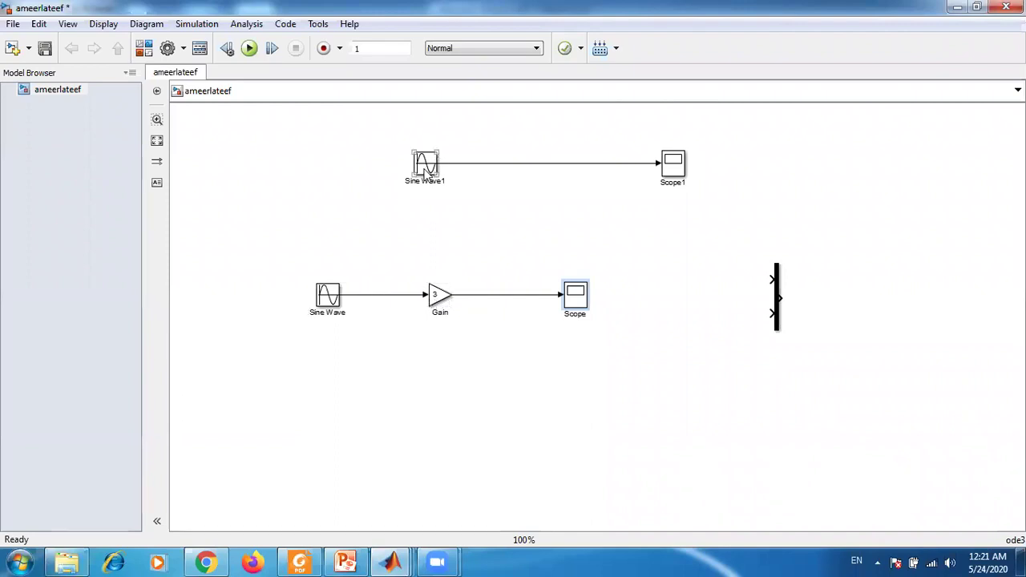
Step: Delete the signal line connecting the Gain block to the Scope
{"action": "left_click_drag", "start_coordinate": [775, 291], "coordinate": [564, 360]}
{"action": "left_click", "coordinate": [513, 300]}
{"action": "left_click", "coordinate": [520, 296]}
{"action": "key", "text": "Delete"}
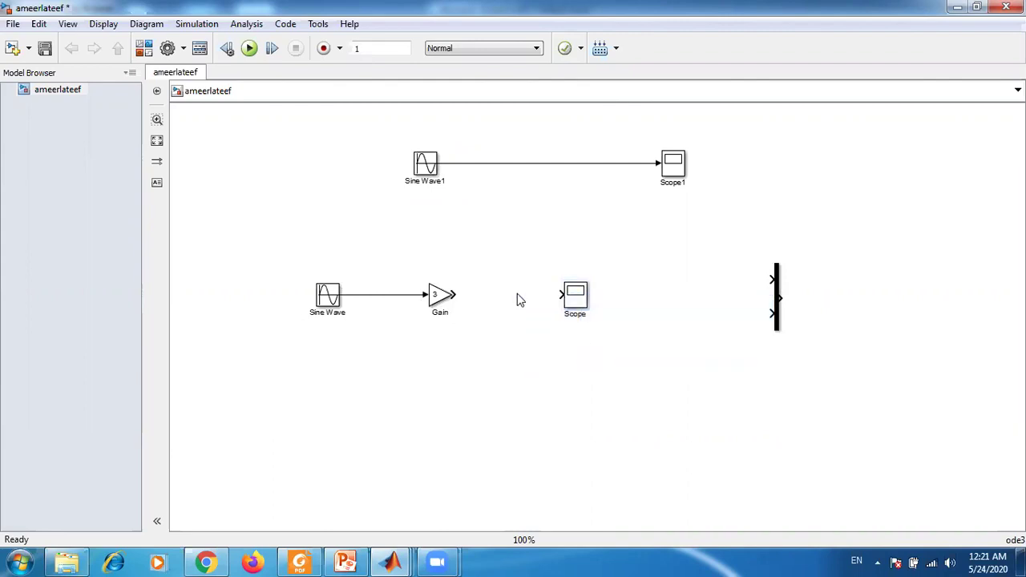
Step: Check the Example2 diagram in PowerPoint, move the Scope away from the Gain and place the Mux between them in the model
{"action": "left_click", "coordinate": [345, 561]}
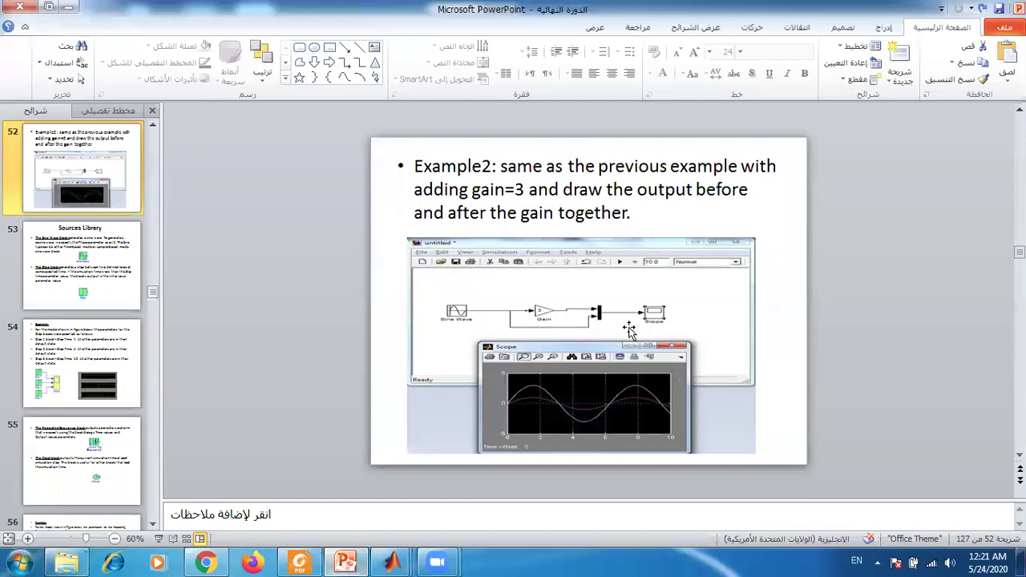
{"action": "left_click", "coordinate": [345, 561]}
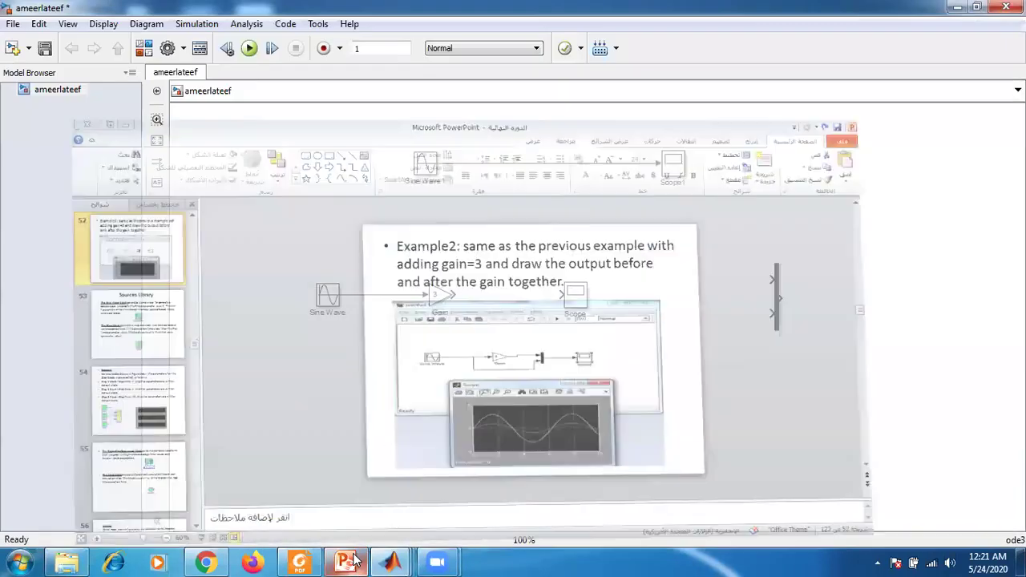
{"action": "left_click", "coordinate": [575, 298]}
{"action": "left_click_drag", "start_coordinate": [575, 300], "coordinate": [632, 293]}
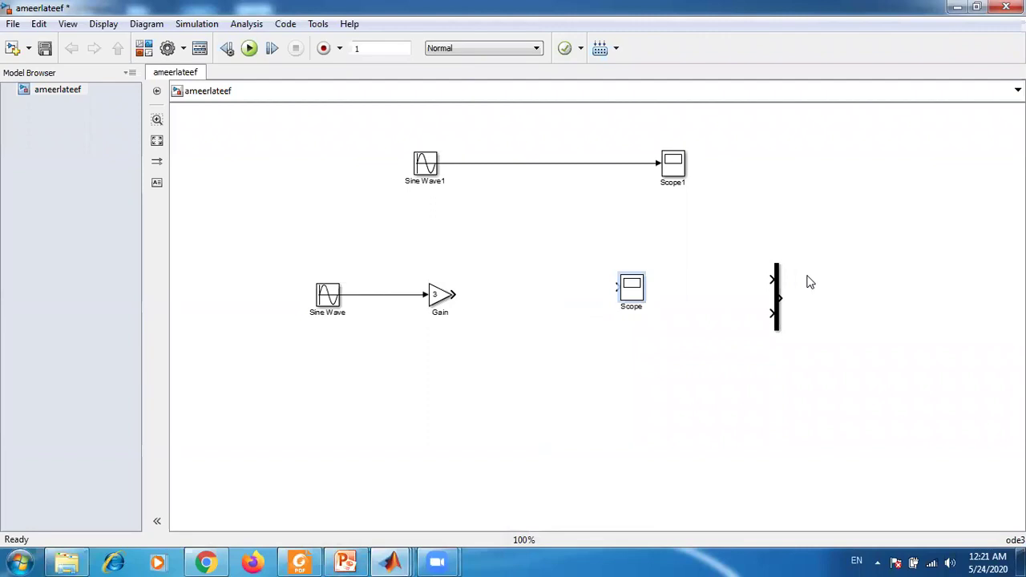
{"action": "left_click_drag", "start_coordinate": [777, 295], "coordinate": [556, 309]}
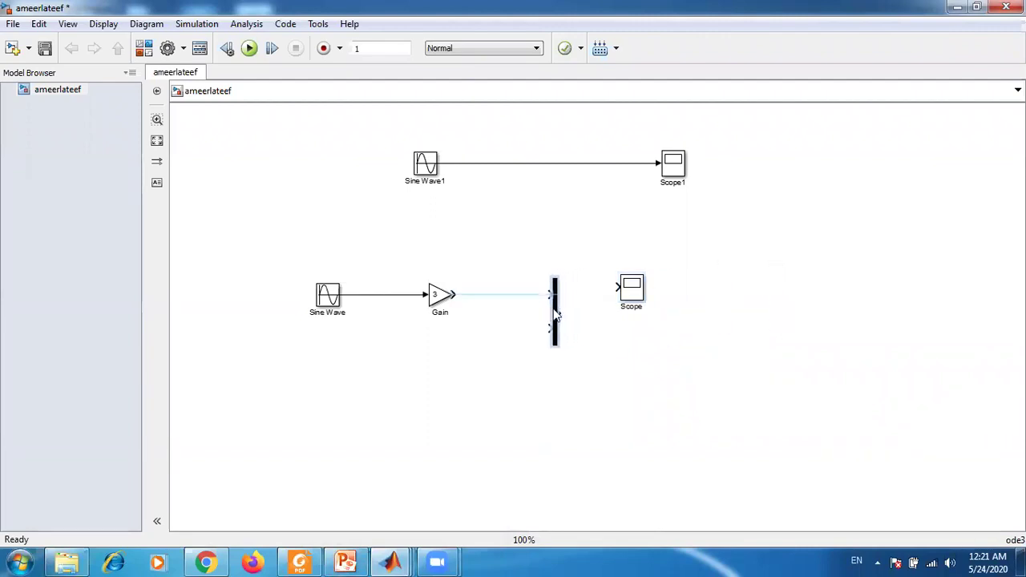
Step: Wire the Gain output and a branch of the Sine Wave signal into the Mux, and connect the Mux output to the Scope
{"action": "left_click_drag", "start_coordinate": [456, 294], "coordinate": [374, 295]}
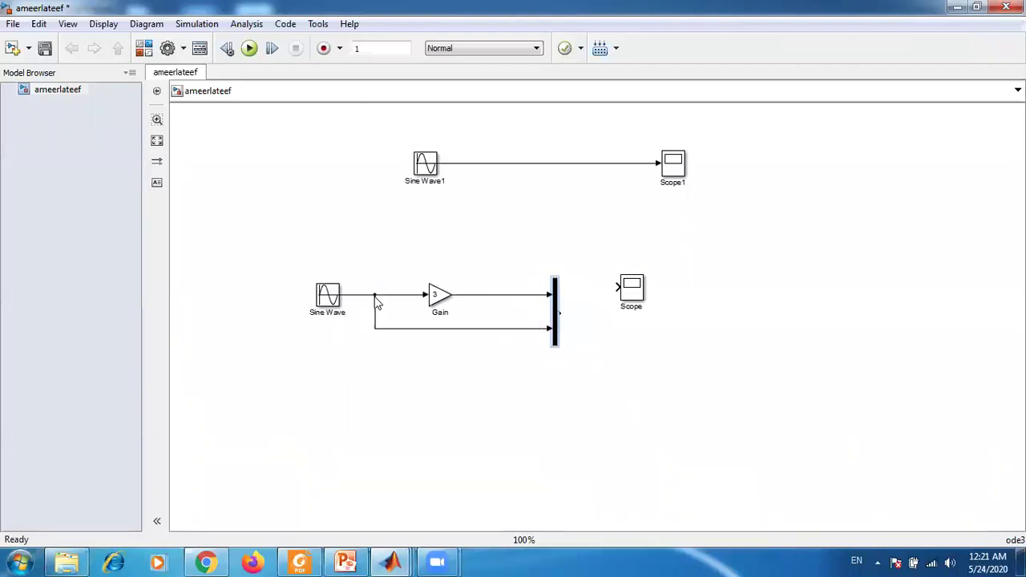
{"action": "left_click", "coordinate": [641, 298]}
{"action": "left_click_drag", "start_coordinate": [641, 298], "coordinate": [559, 315]}
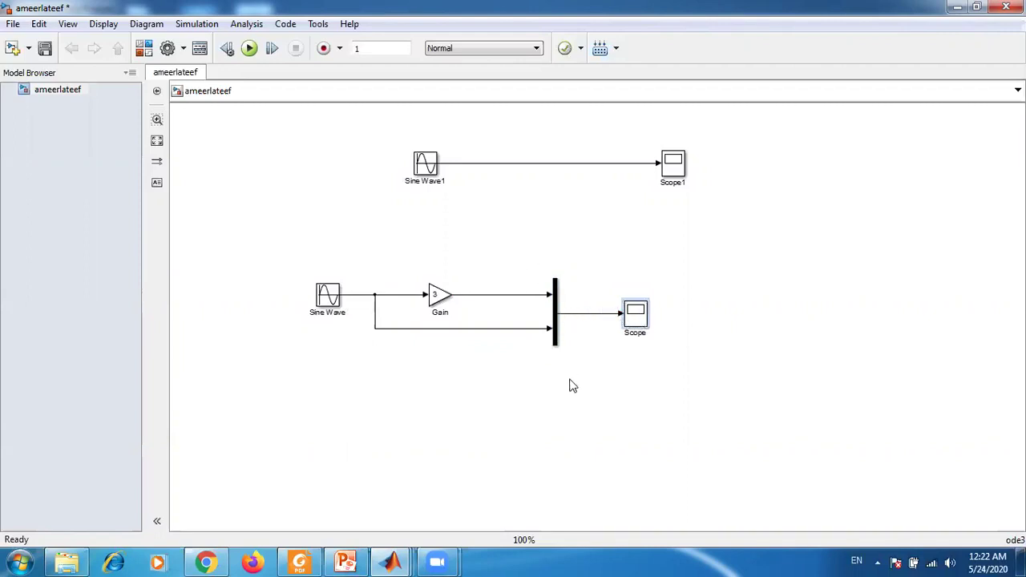
Step: Set the Mux block's number of inputs to 4
{"action": "double_click", "coordinate": [553, 323]}
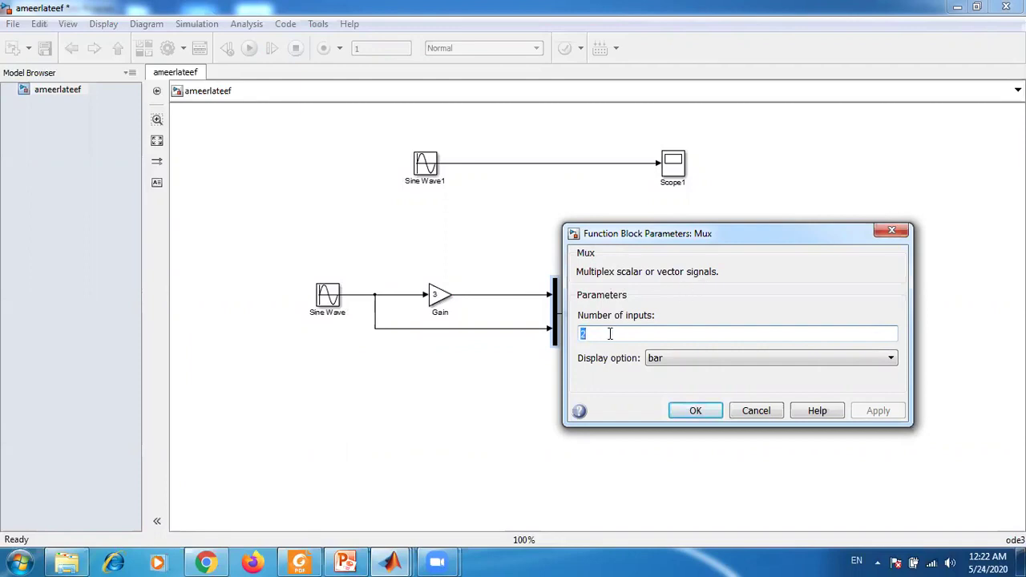
{"action": "type", "text": "4"}
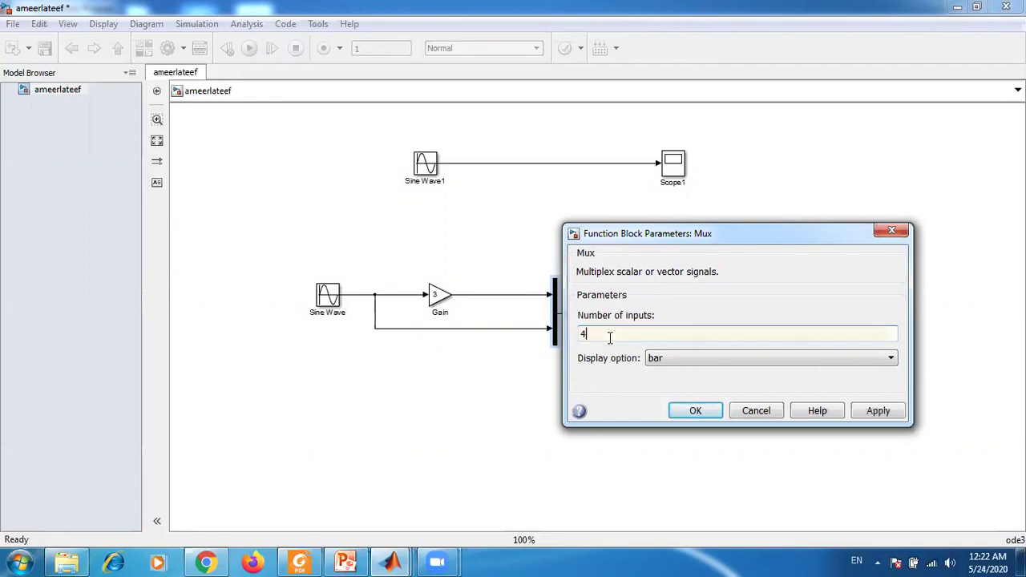
{"action": "left_click", "coordinate": [698, 412]}
Step: Set the Mux's number of inputs back to 2, keep the bar display option, and realign the block with the Gain's signal line
{"action": "left_click", "coordinate": [555, 331]}
{"action": "double_click", "coordinate": [556, 332]}
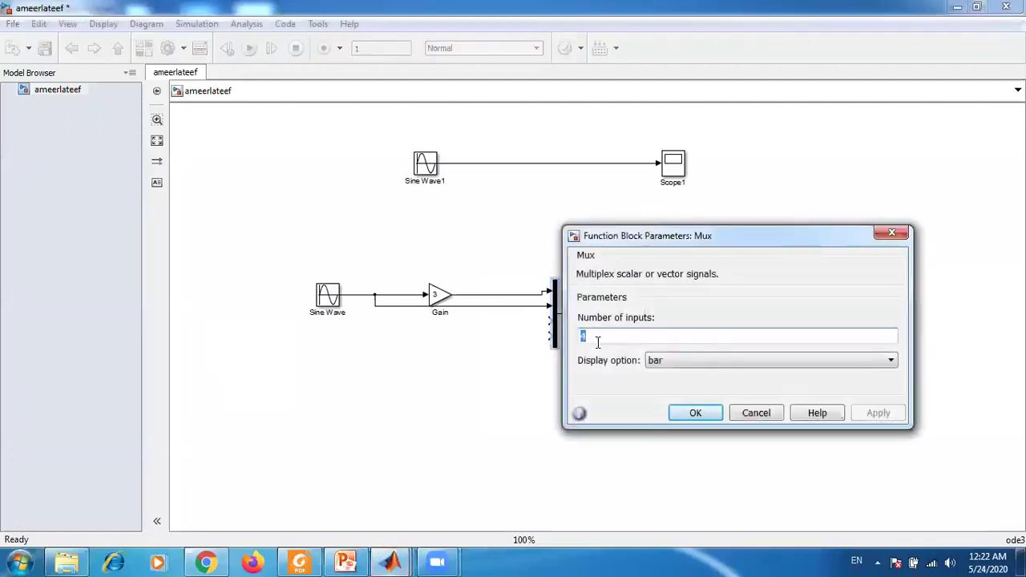
{"action": "type", "text": "2"}
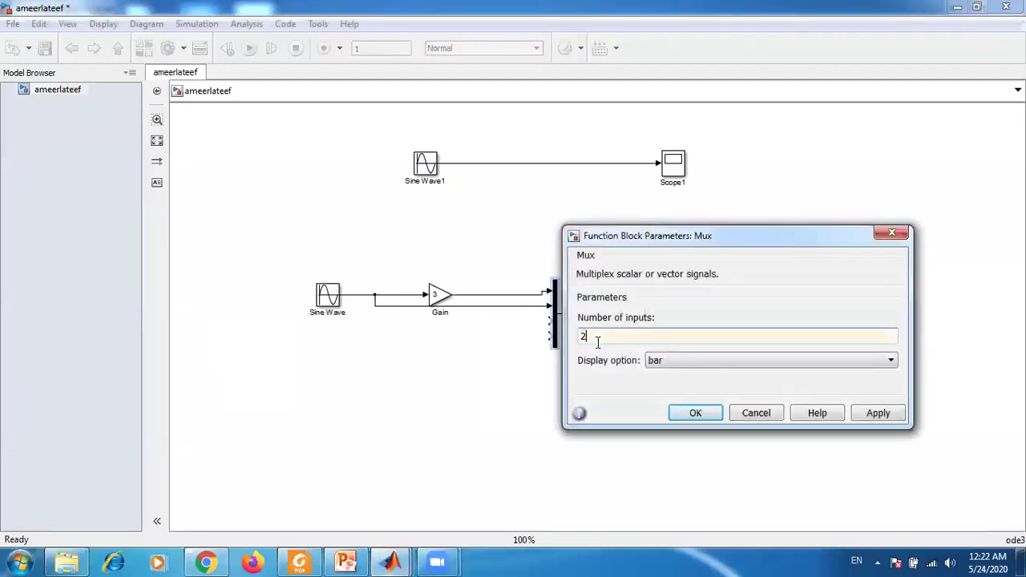
{"action": "left_click", "coordinate": [744, 362]}
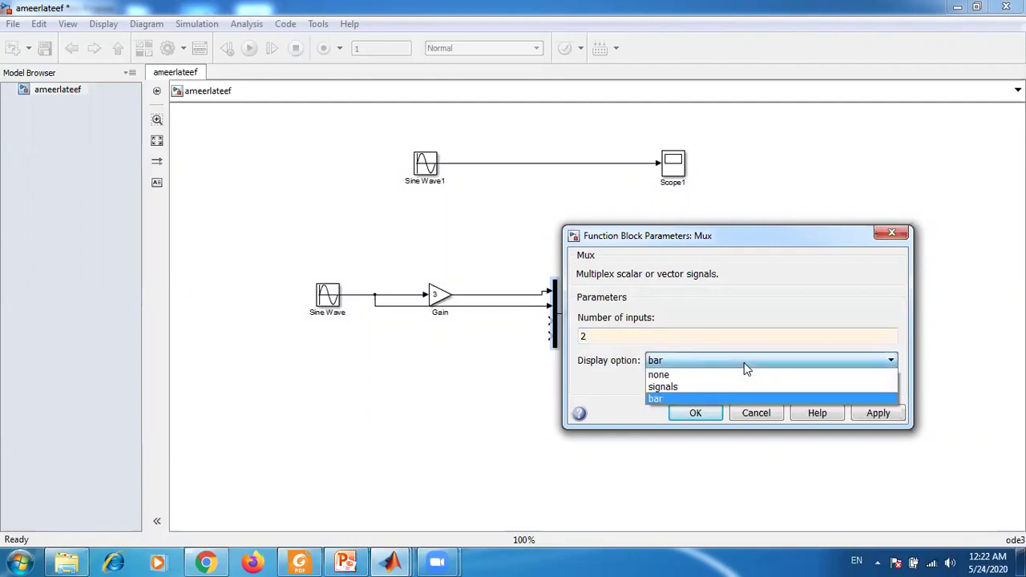
{"action": "left_click", "coordinate": [744, 363]}
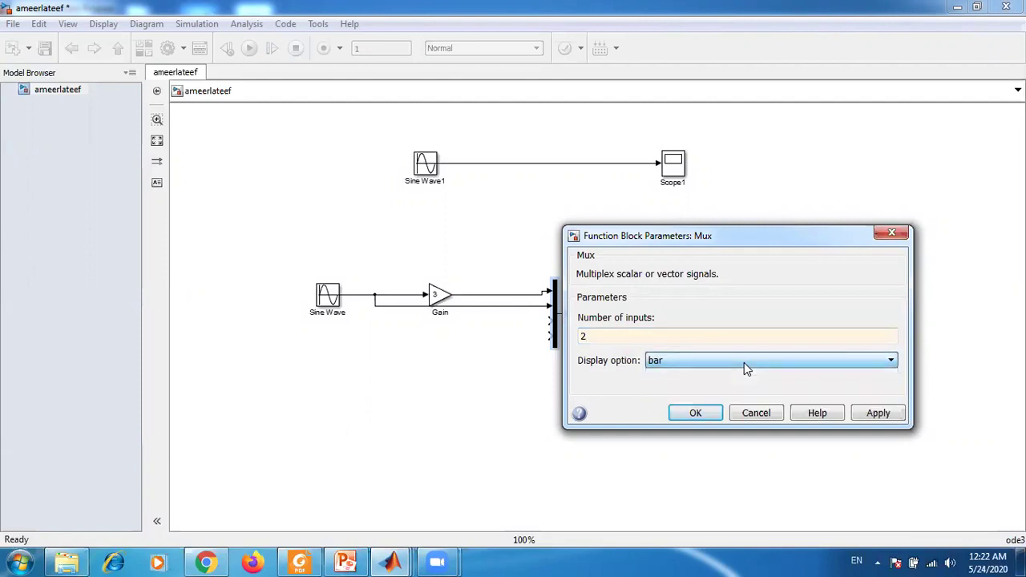
{"action": "left_click", "coordinate": [695, 413]}
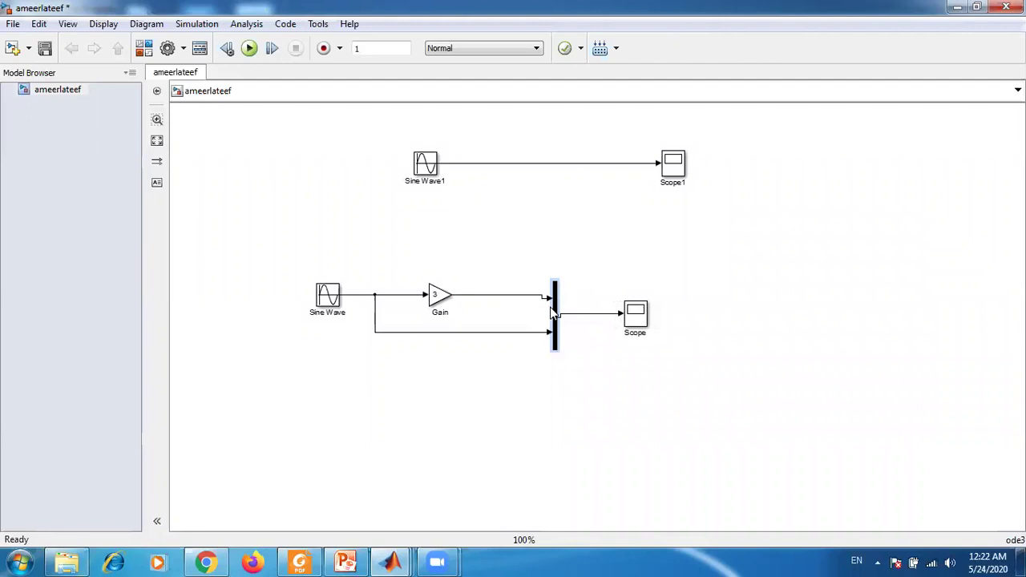
{"action": "left_click", "coordinate": [554, 315]}
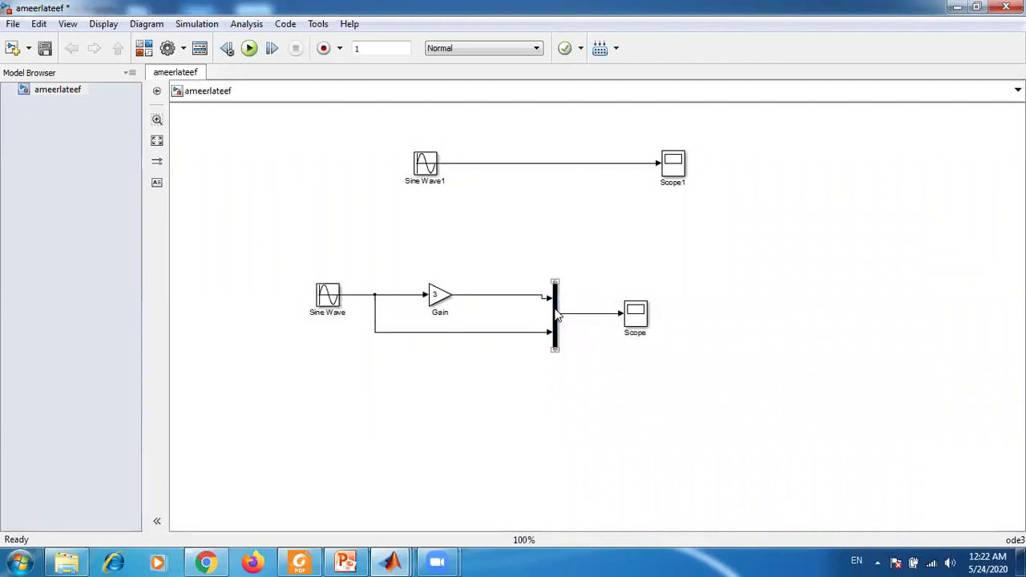
{"action": "left_click_drag", "start_coordinate": [557, 319], "coordinate": [557, 314]}
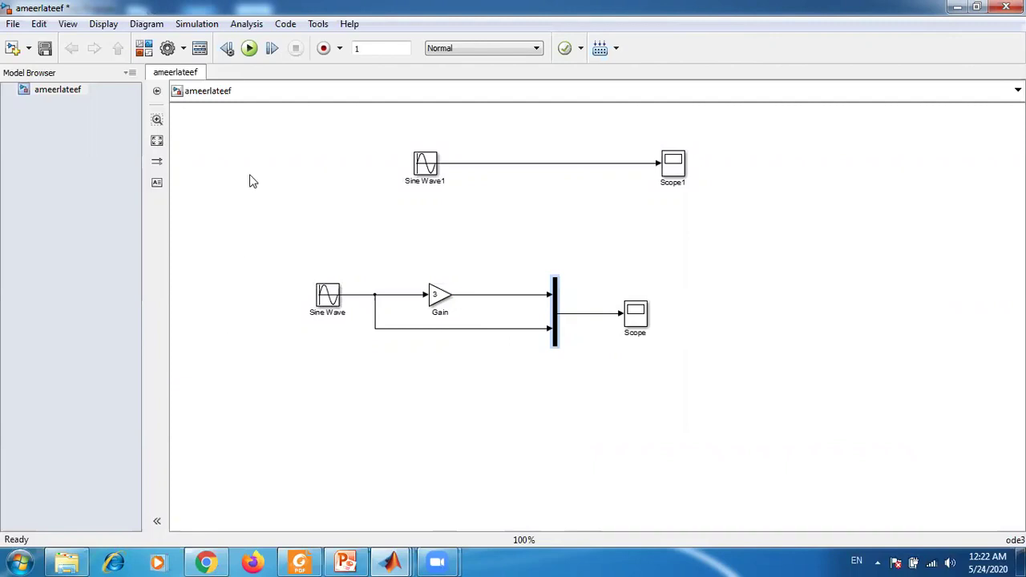
Step: Run the simulation and autoscale the Scope plot to compare the signals before and after the Gain
{"action": "left_click", "coordinate": [250, 48]}
{"action": "double_click", "coordinate": [637, 313]}
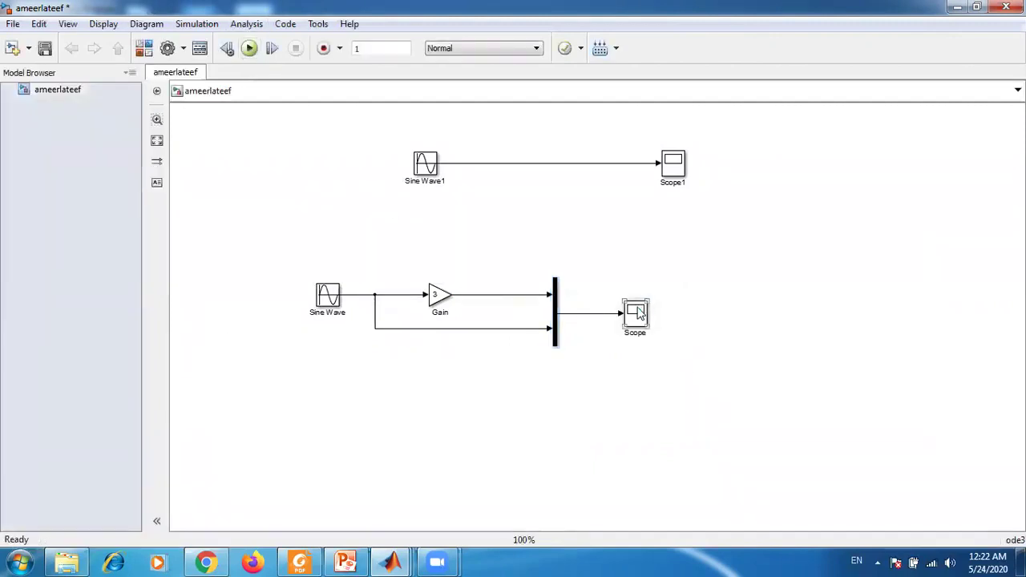
{"action": "right_click", "coordinate": [362, 170]}
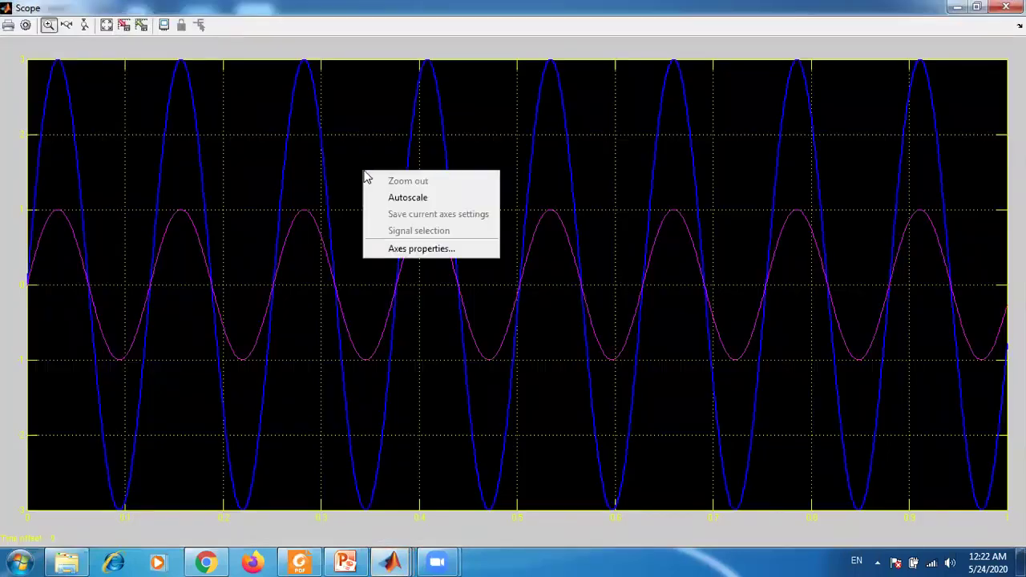
{"action": "left_click", "coordinate": [406, 201]}
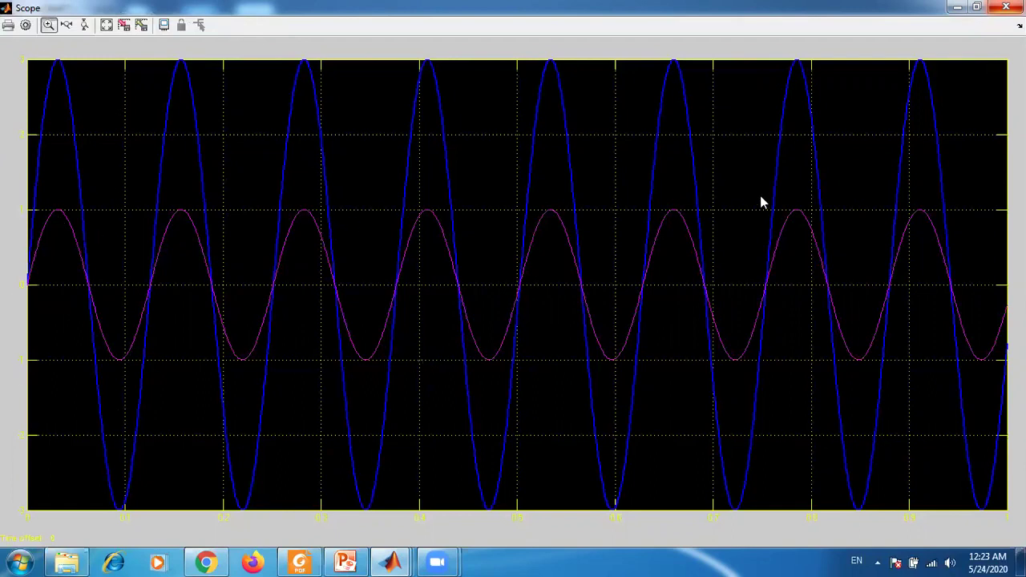
{"action": "left_click", "coordinate": [1006, 6]}
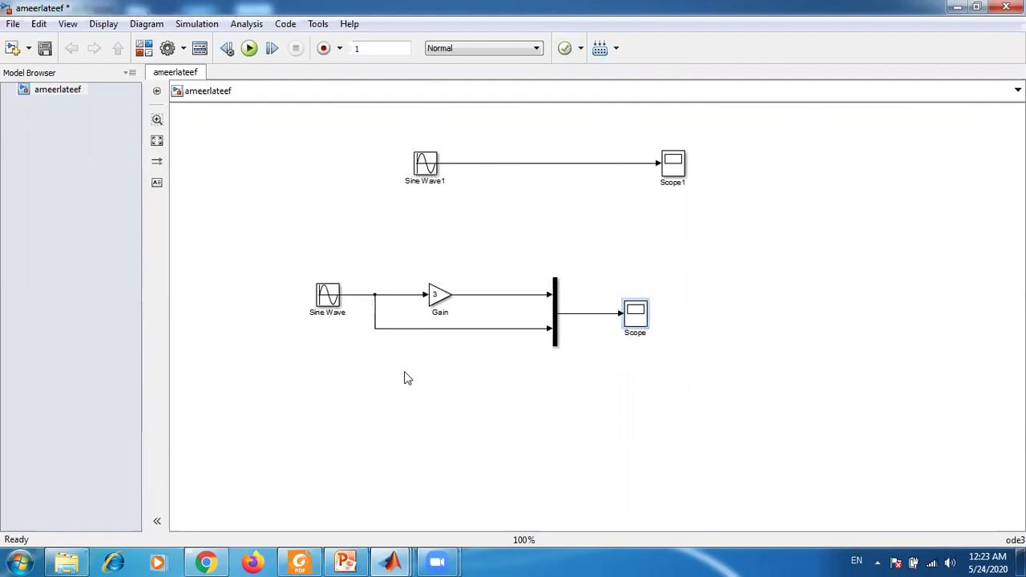
Step: Rename the Sine Wave1 block as Sine1
{"action": "left_click", "coordinate": [424, 166]}
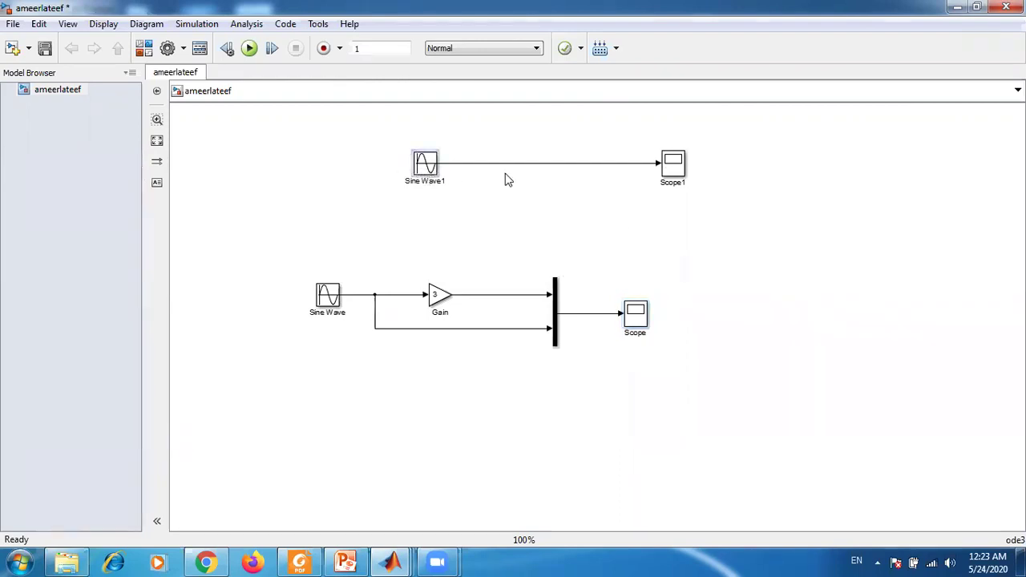
{"action": "double_click", "coordinate": [433, 181]}
{"action": "left_click", "coordinate": [433, 181]}
{"action": "double_click", "coordinate": [433, 182]}
{"action": "left_click", "coordinate": [444, 181]}
{"action": "key", "text": "BackSpace"}
{"action": "key", "text": "BackSpace"}
{"action": "key", "text": "BackSpace"}
{"action": "key", "text": "BackSpace"}
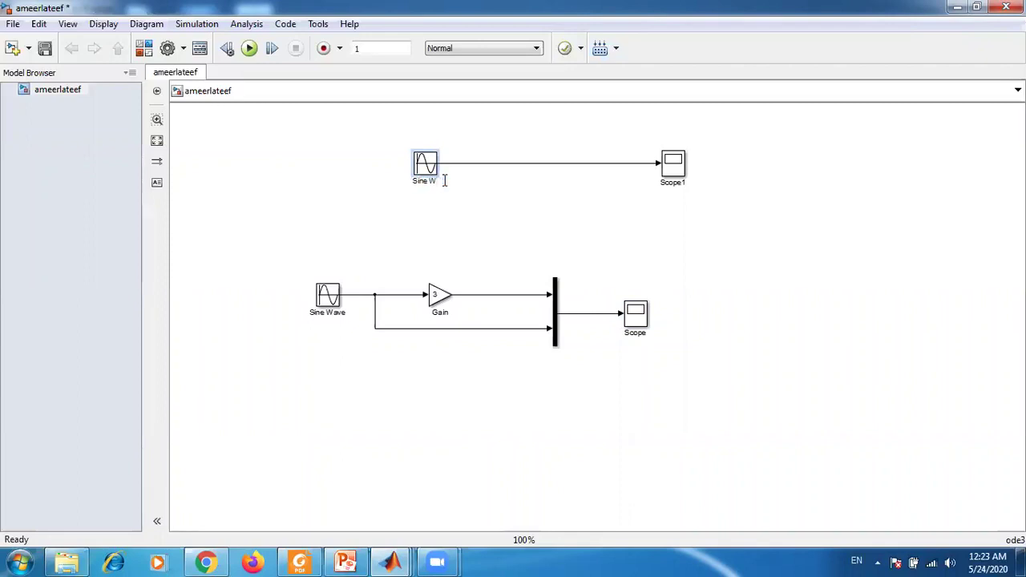
{"action": "type", "text": "1"}
{"action": "left_click", "coordinate": [343, 246]}
Step: Set the Sine1 block's foreground color to red
{"action": "left_click", "coordinate": [428, 169]}
{"action": "right_click", "coordinate": [429, 167]}
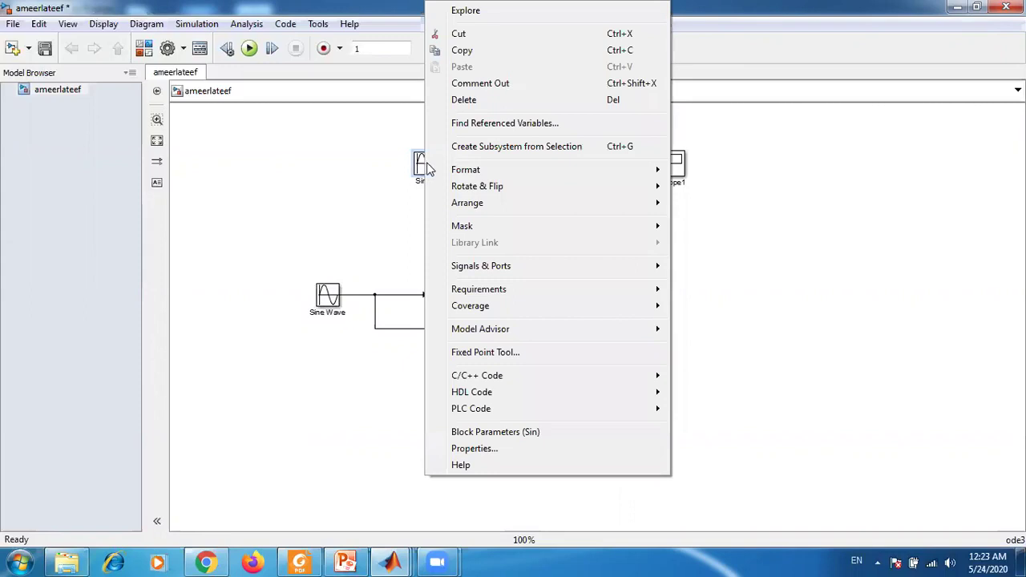
{"action": "mouse_move", "coordinate": [467, 175]}
{"action": "mouse_move", "coordinate": [722, 201]}
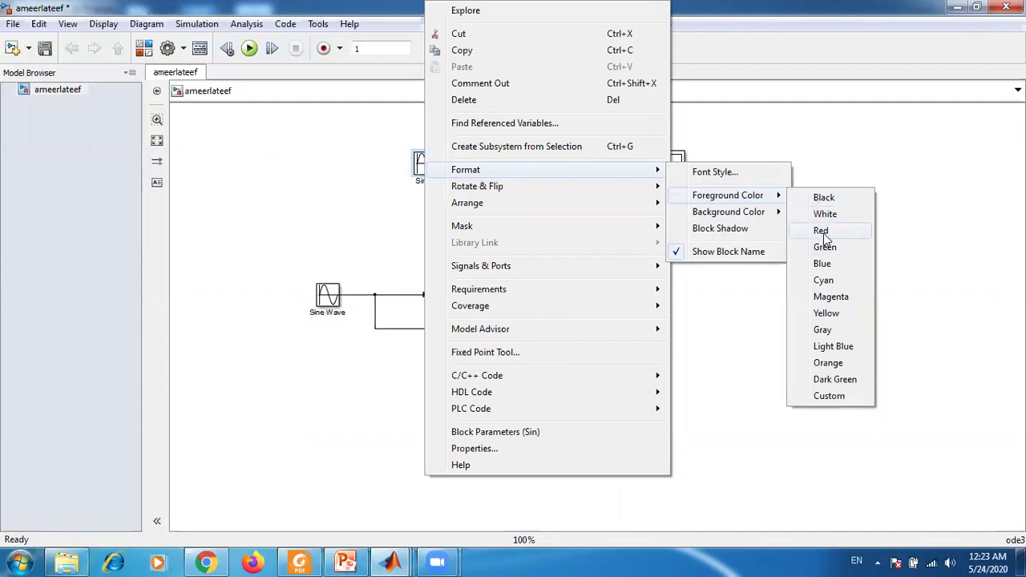
{"action": "left_click", "coordinate": [821, 230]}
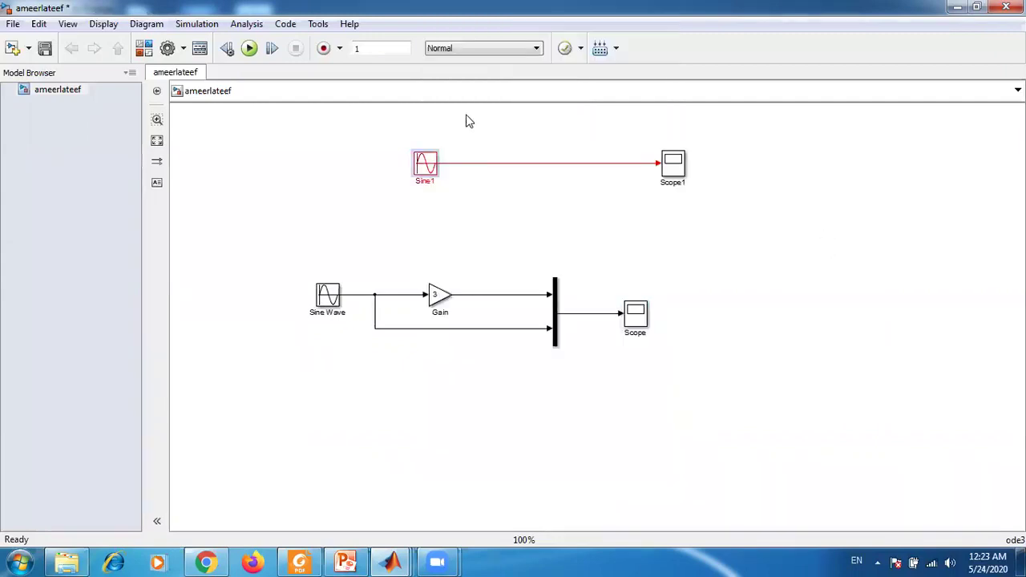
Step: Set the Sine1 block's background color to blue
{"action": "right_click", "coordinate": [427, 166]}
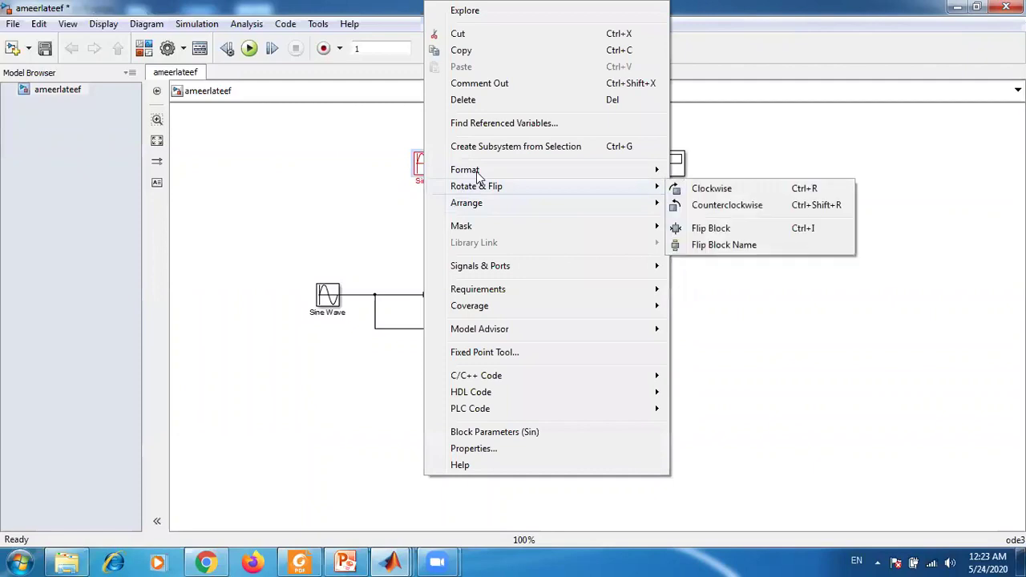
{"action": "mouse_move", "coordinate": [635, 172]}
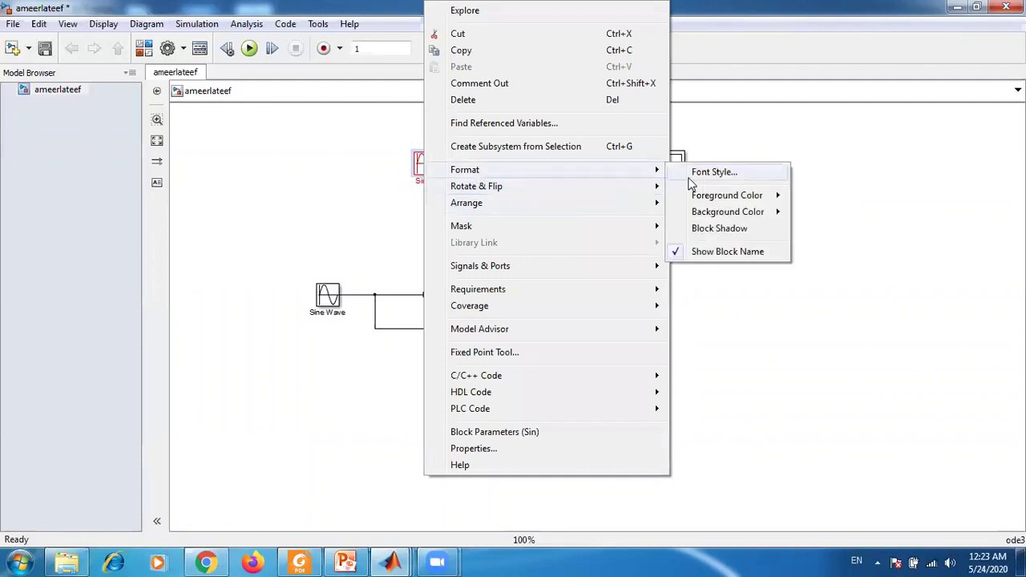
{"action": "mouse_move", "coordinate": [715, 212]}
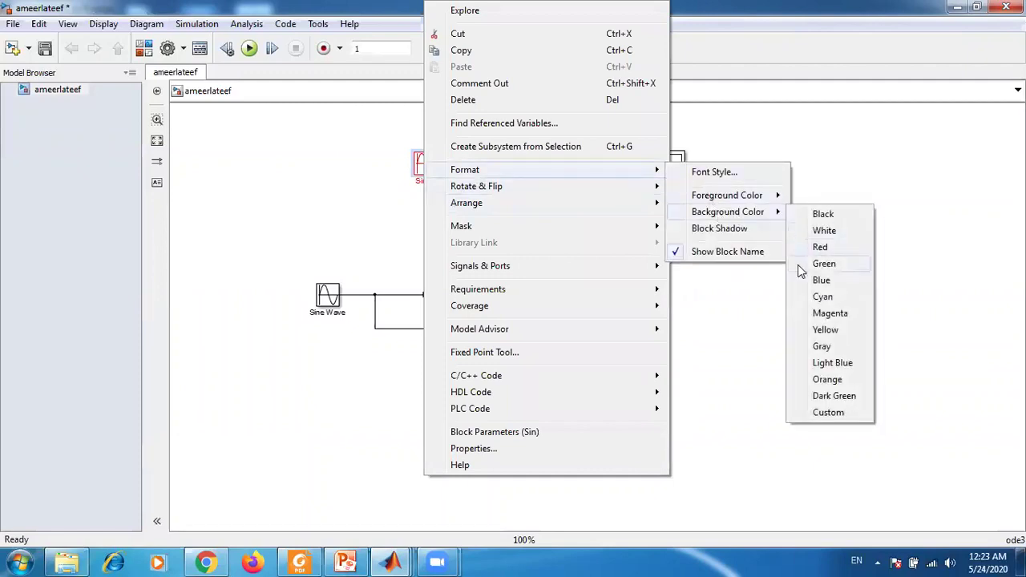
{"action": "left_click", "coordinate": [821, 281]}
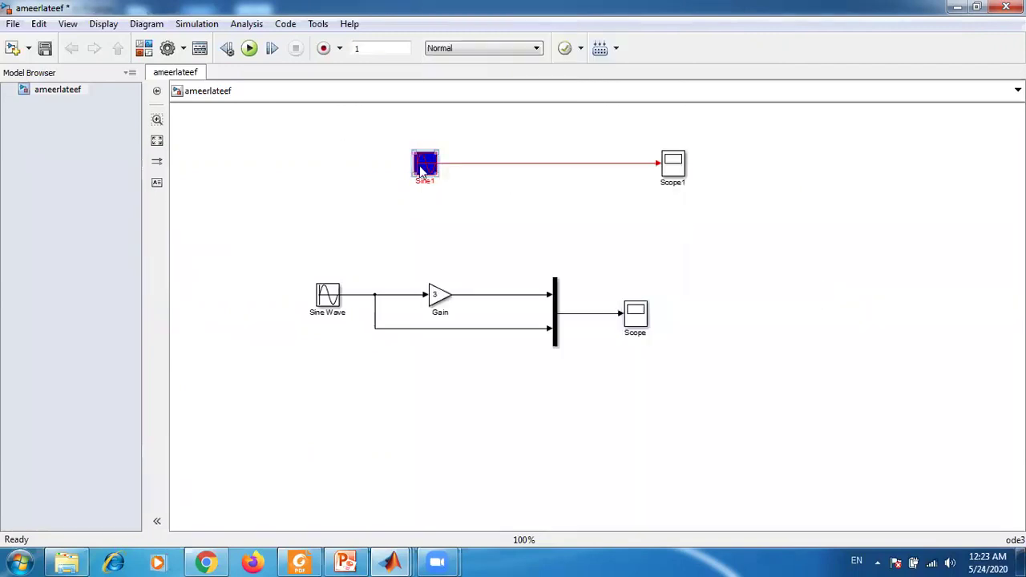
Step: Set the font size of the Sine1 block's name to 14
{"action": "right_click", "coordinate": [428, 166]}
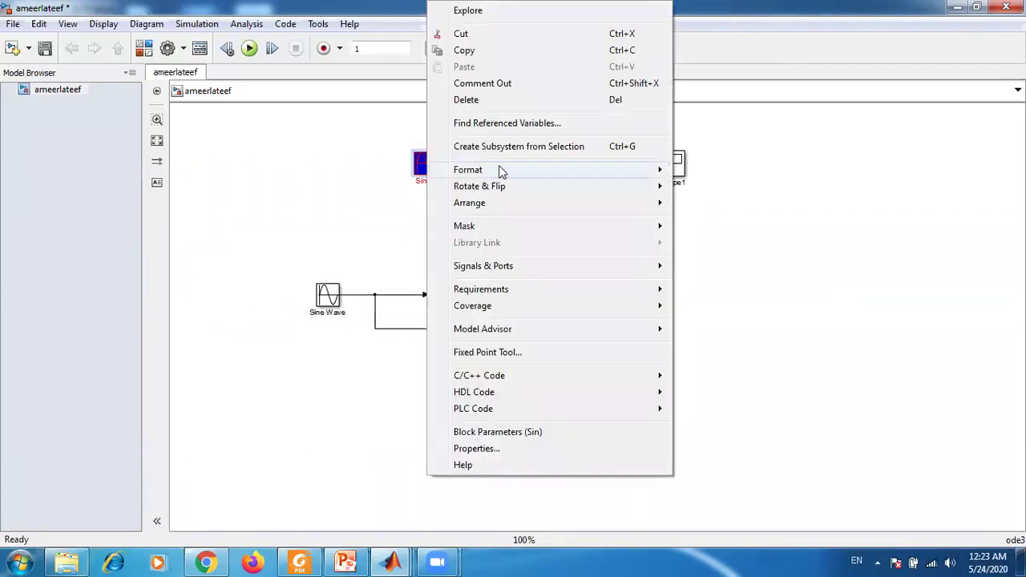
{"action": "mouse_move", "coordinate": [514, 172]}
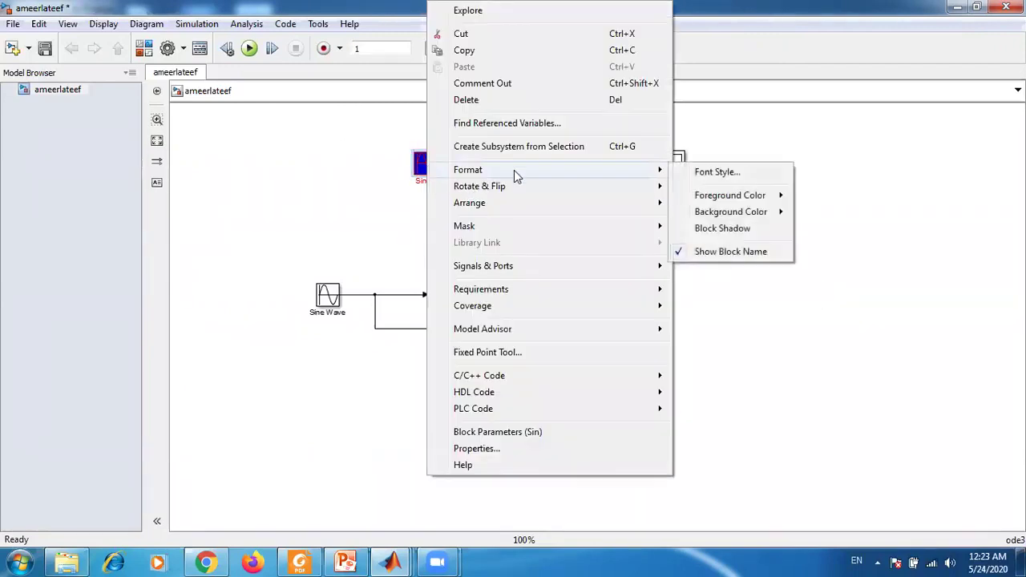
{"action": "left_click", "coordinate": [716, 175]}
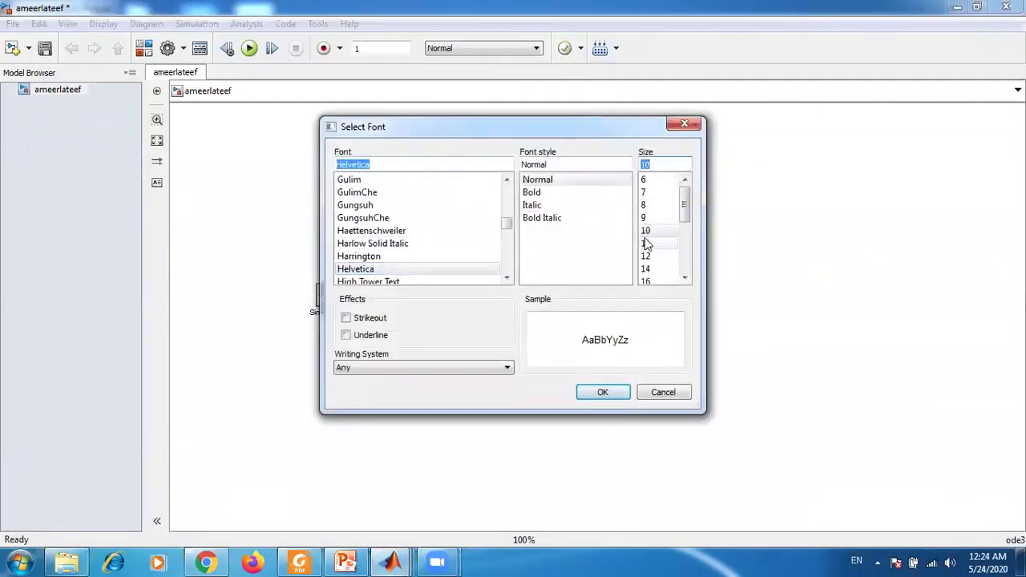
{"action": "left_click", "coordinate": [646, 270]}
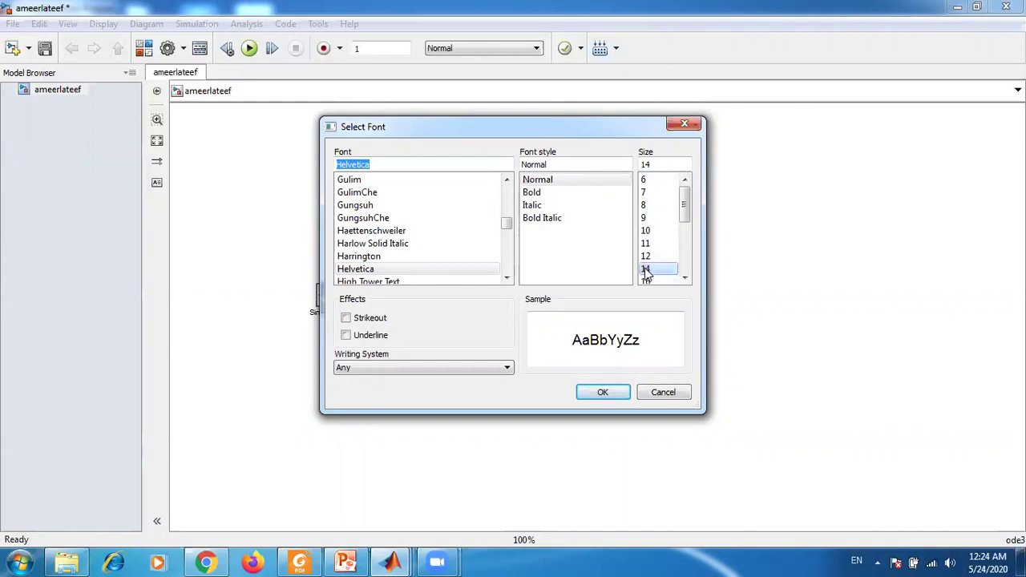
{"action": "left_click", "coordinate": [605, 392]}
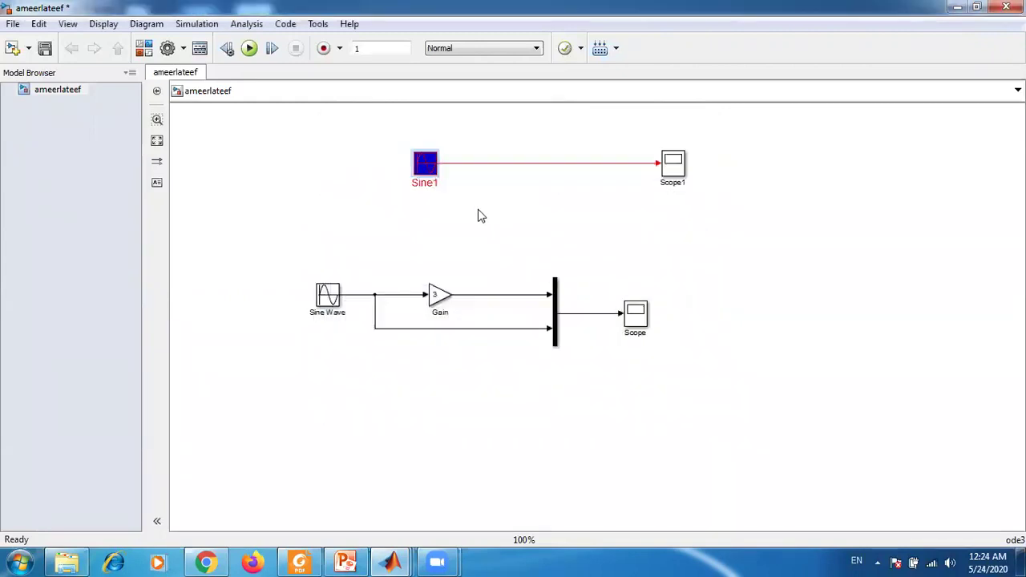
Step: Hide the Sine1 block's name and show it again
{"action": "right_click", "coordinate": [424, 167]}
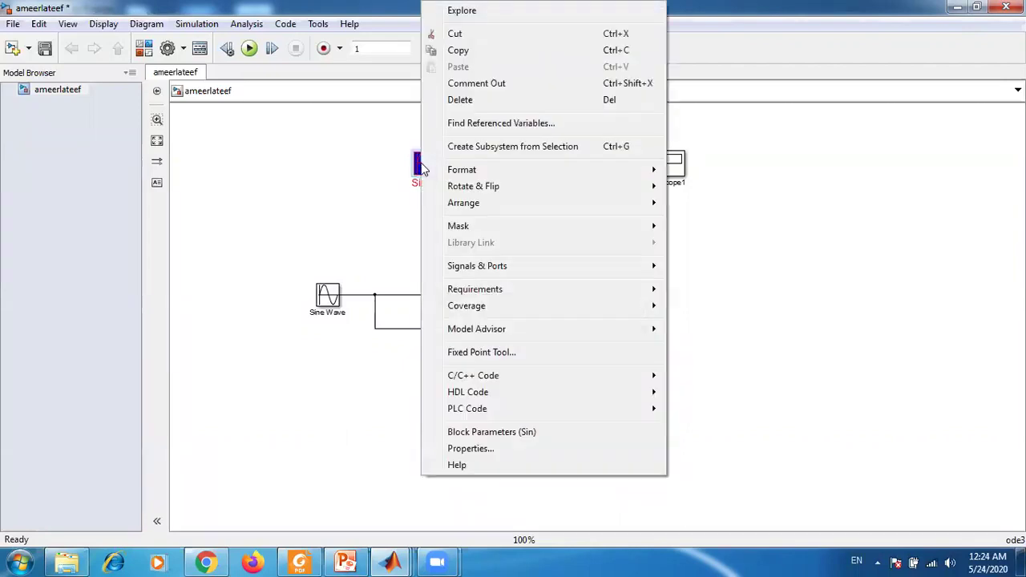
{"action": "mouse_move", "coordinate": [488, 171]}
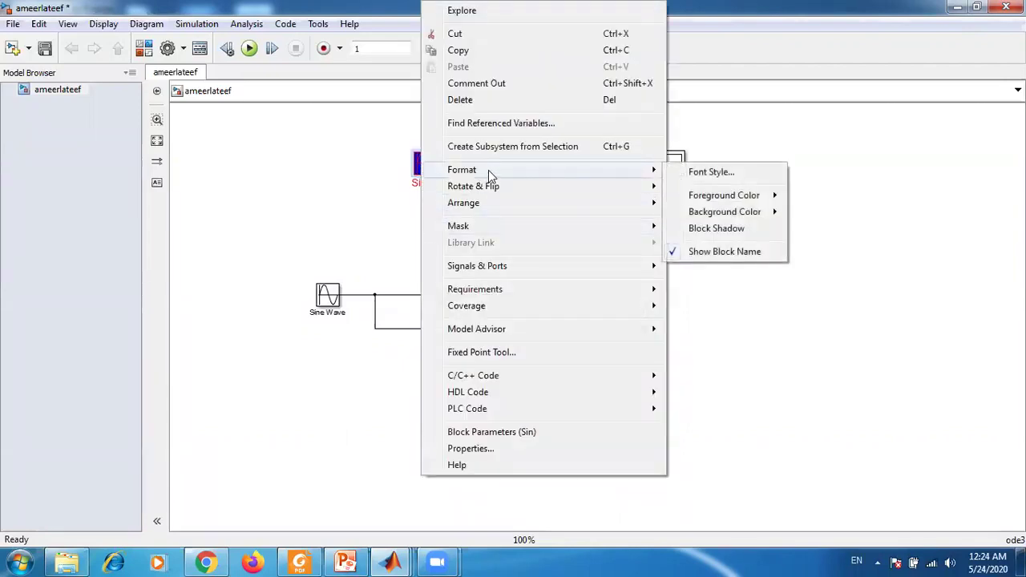
{"action": "left_click", "coordinate": [708, 253]}
{"action": "right_click", "coordinate": [424, 175]}
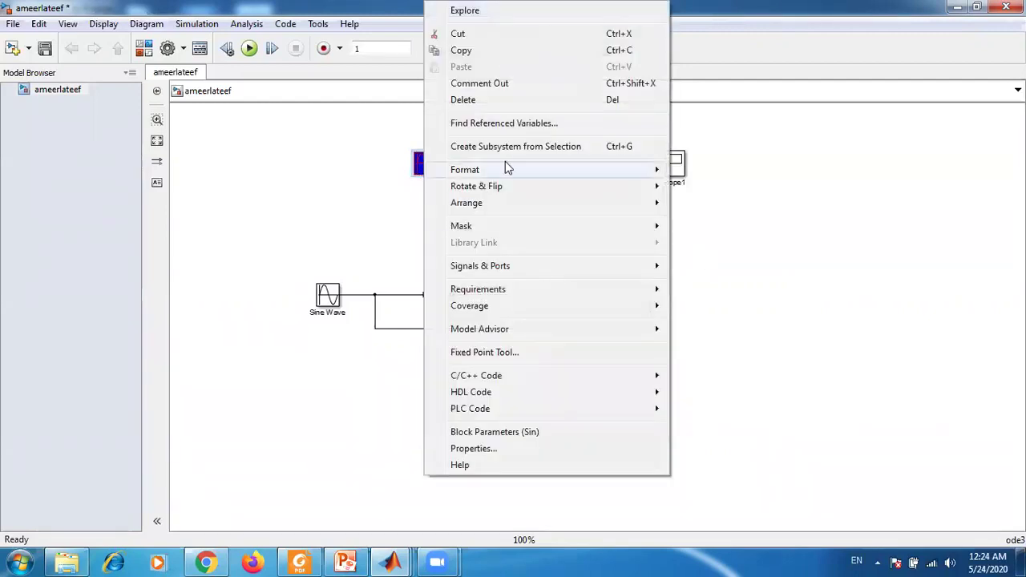
{"action": "mouse_move", "coordinate": [545, 169]}
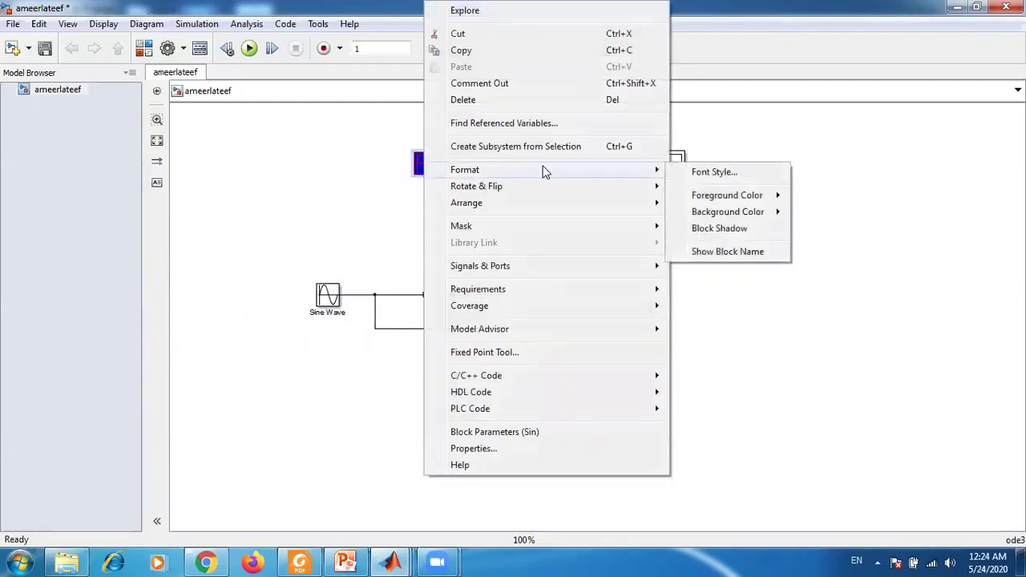
{"action": "left_click", "coordinate": [736, 253]}
{"action": "right_click", "coordinate": [421, 162]}
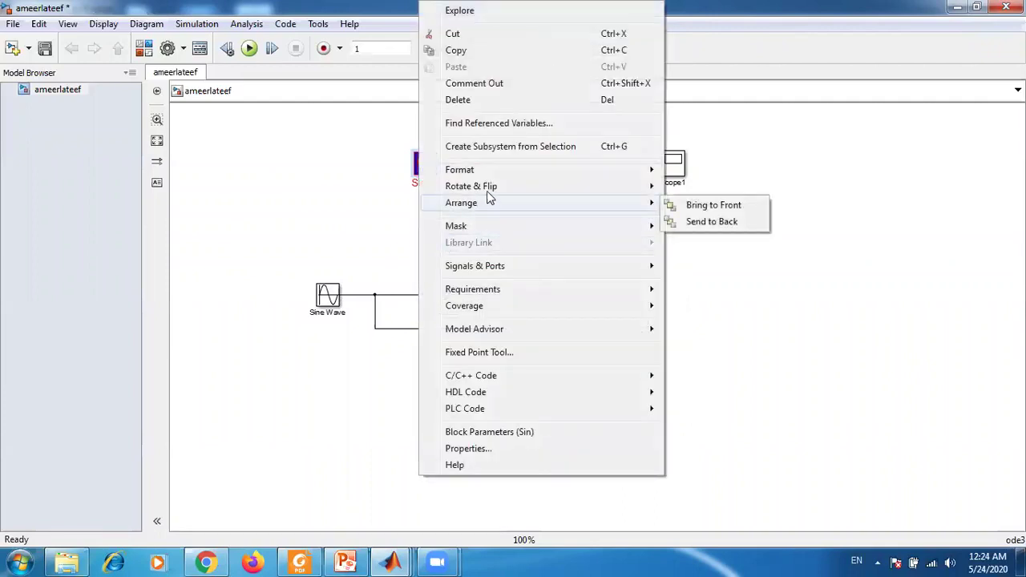
{"action": "mouse_move", "coordinate": [489, 191]}
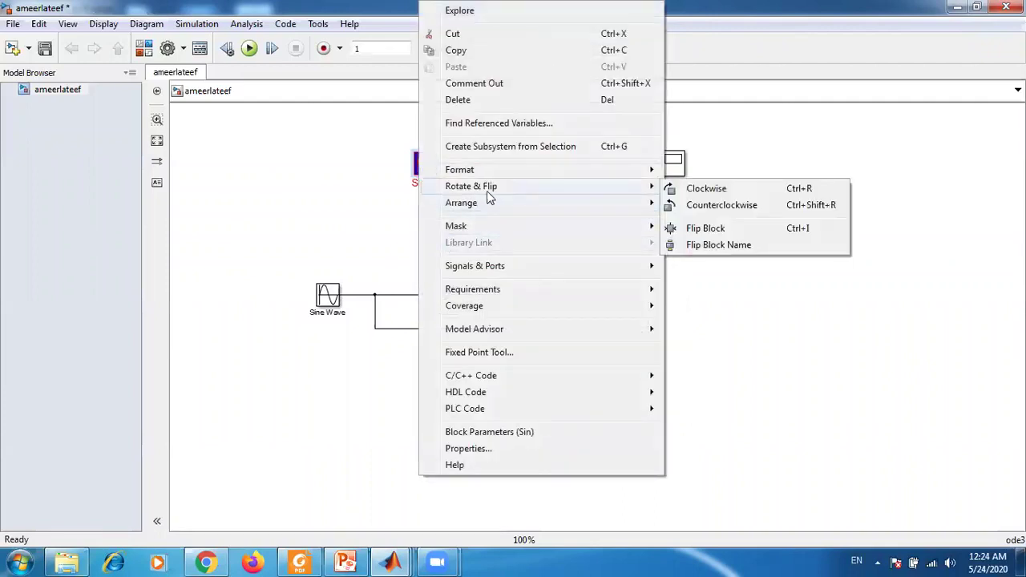
{"action": "left_click", "coordinate": [726, 265]}
Step: Place a copy of the Scope1 block and a copy of the Gain block in the empty area beside the model
{"action": "left_click_drag", "start_coordinate": [673, 164], "coordinate": [799, 271]}
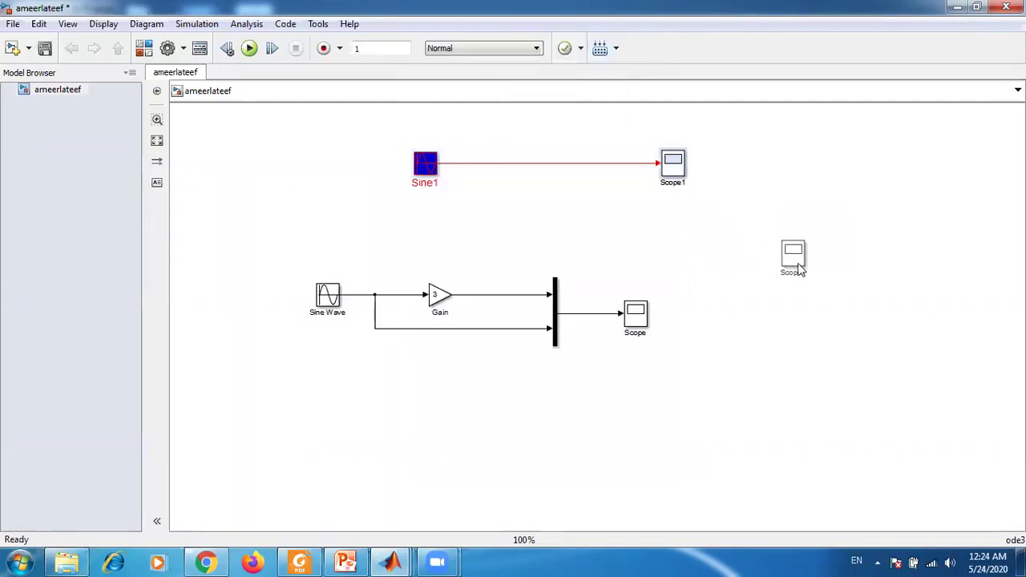
{"action": "left_click_drag", "start_coordinate": [440, 295], "coordinate": [754, 388]}
Step: Rotate the copied Gain block clockwise and turn it back counterclockwise
{"action": "right_click", "coordinate": [754, 385]}
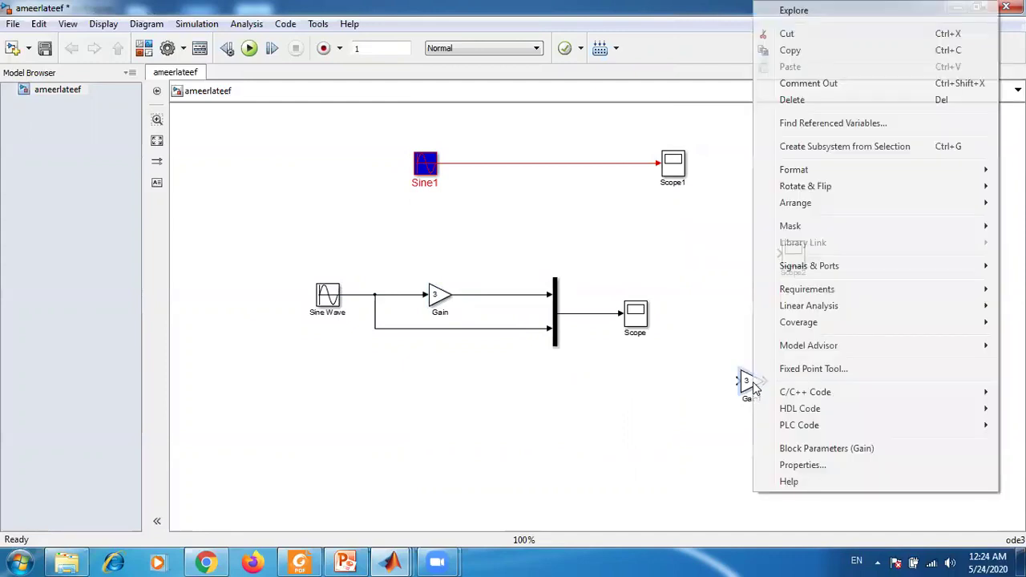
{"action": "mouse_move", "coordinate": [776, 205]}
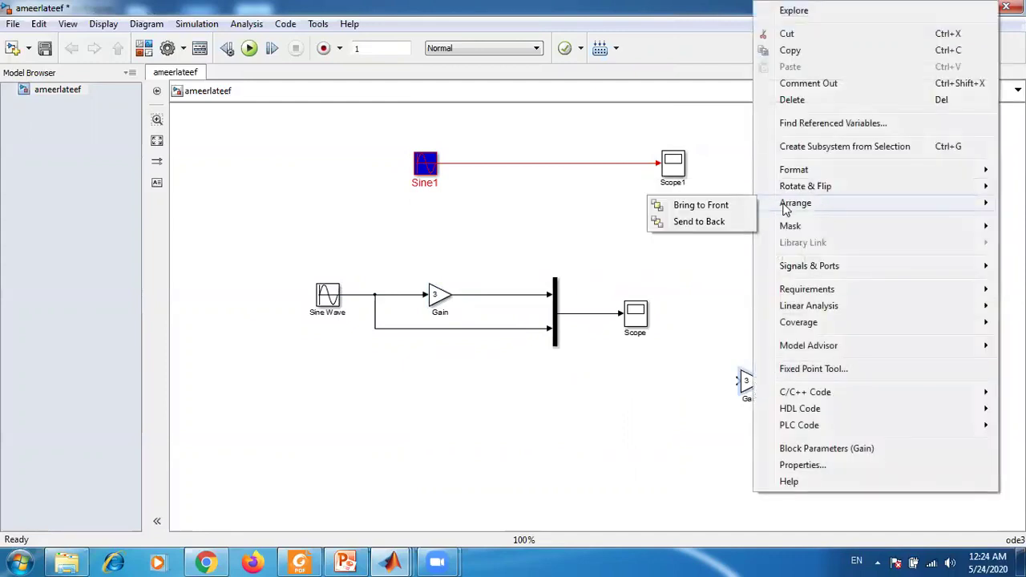
{"action": "mouse_move", "coordinate": [799, 190]}
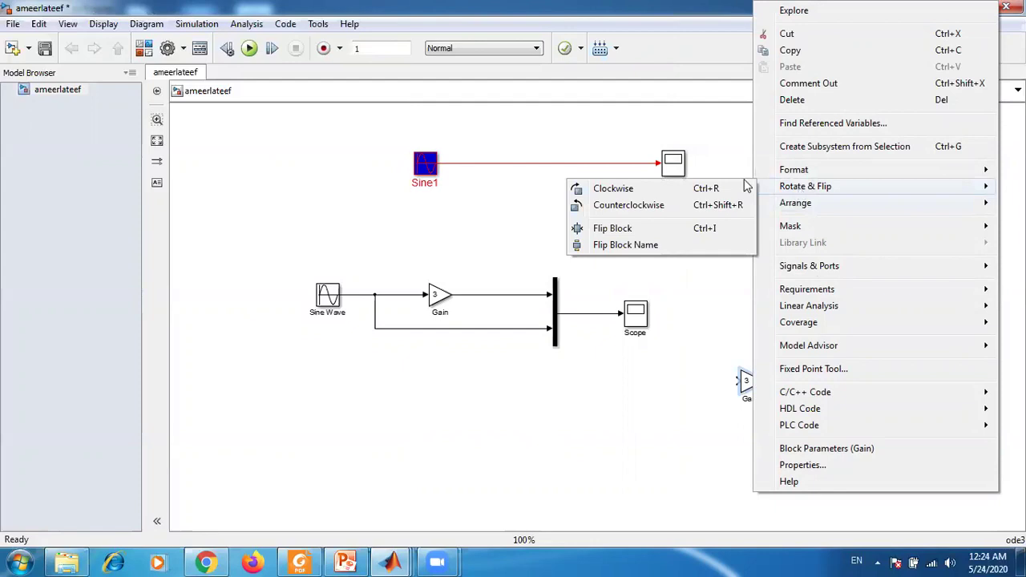
{"action": "left_click", "coordinate": [655, 193]}
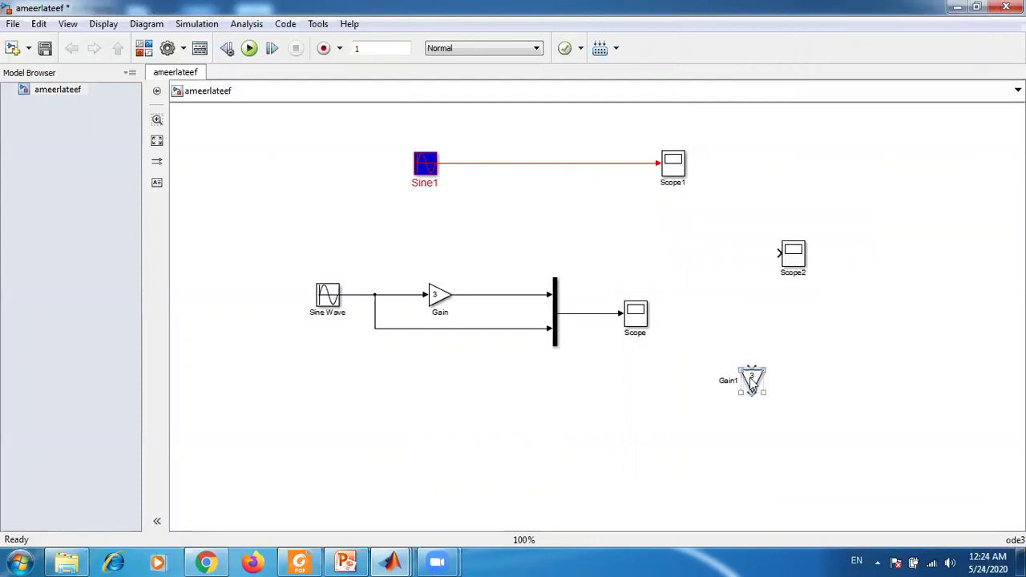
{"action": "right_click", "coordinate": [751, 385]}
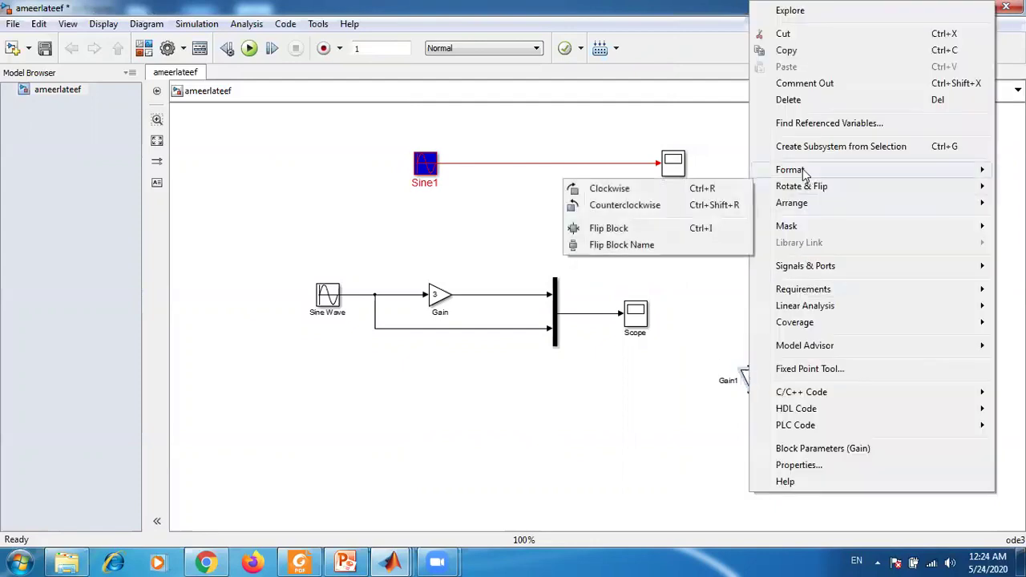
{"action": "mouse_move", "coordinate": [802, 171]}
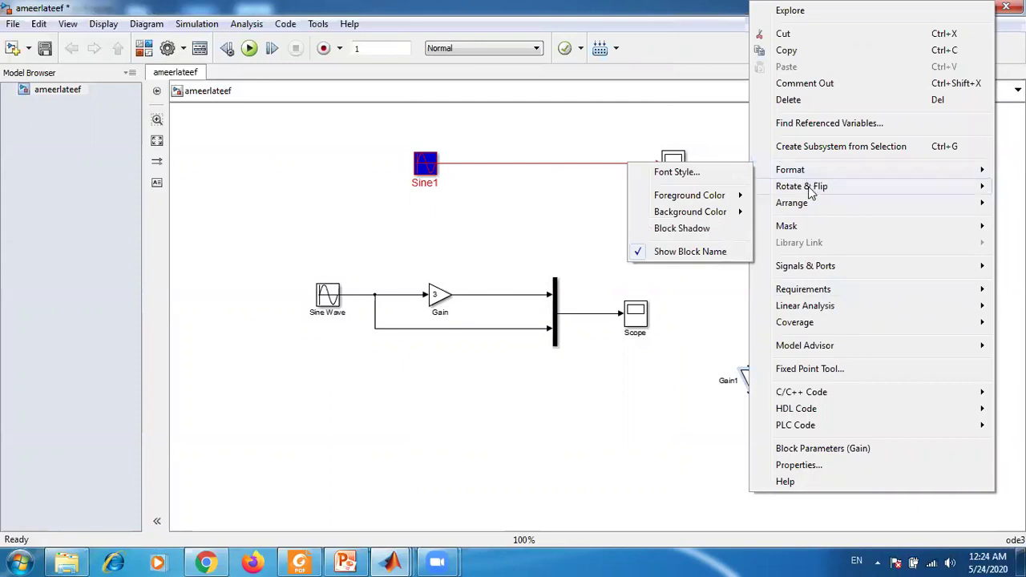
{"action": "mouse_move", "coordinate": [812, 188]}
{"action": "left_click", "coordinate": [623, 205]}
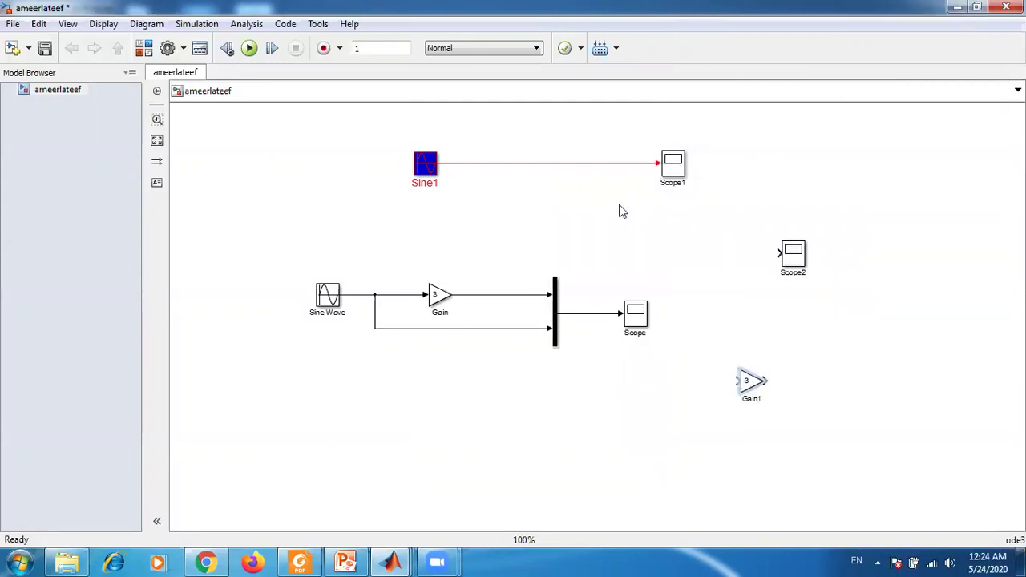
Step: Flip the Gain1 block so that it faces the opposite direction
{"action": "right_click", "coordinate": [747, 382]}
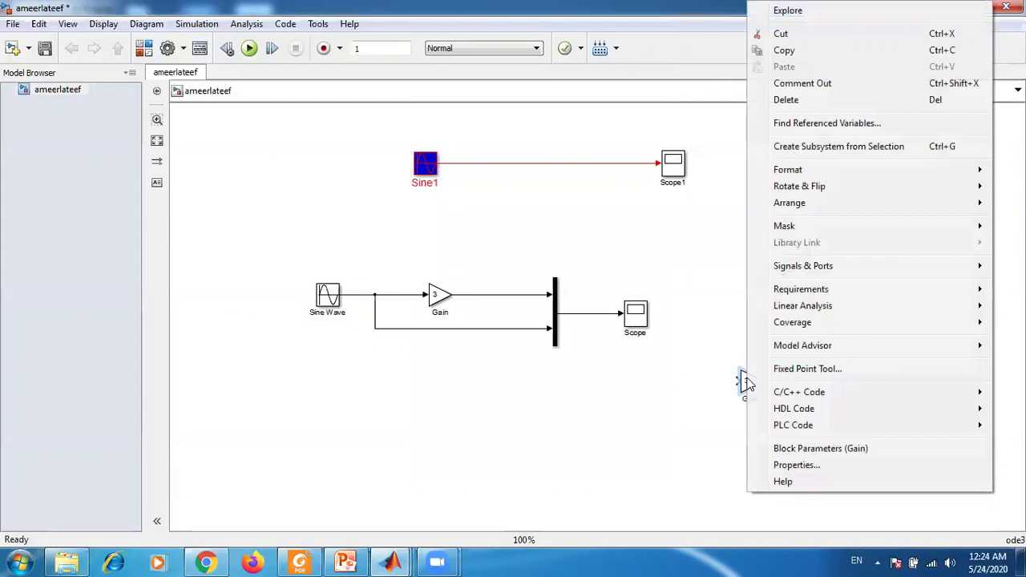
{"action": "mouse_move", "coordinate": [796, 189]}
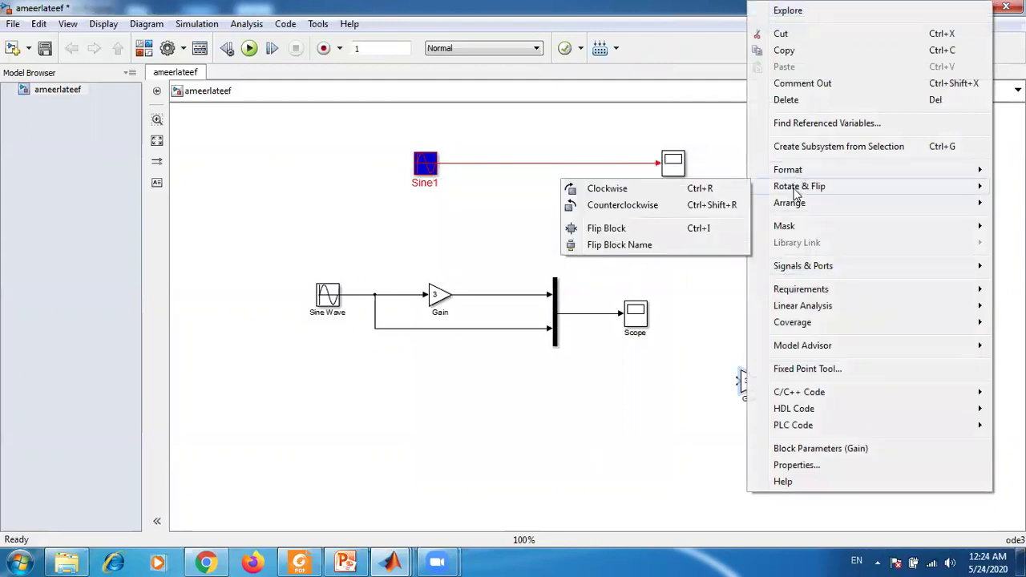
{"action": "left_click", "coordinate": [606, 228]}
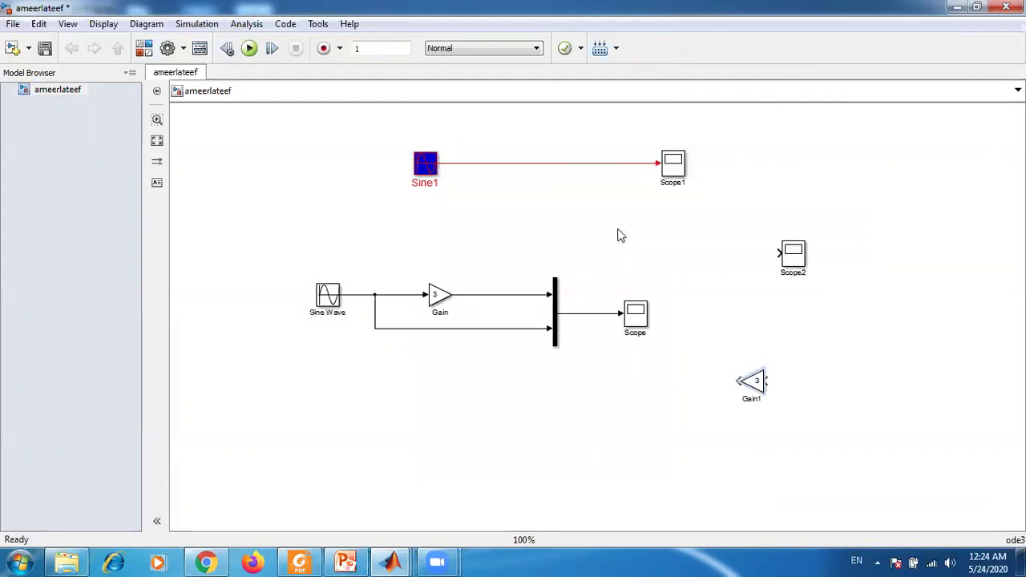
Step: Look through the Gain1 block's signal, mask and general block property options without changing them
{"action": "right_click", "coordinate": [760, 383]}
{"action": "mouse_move", "coordinate": [809, 212]}
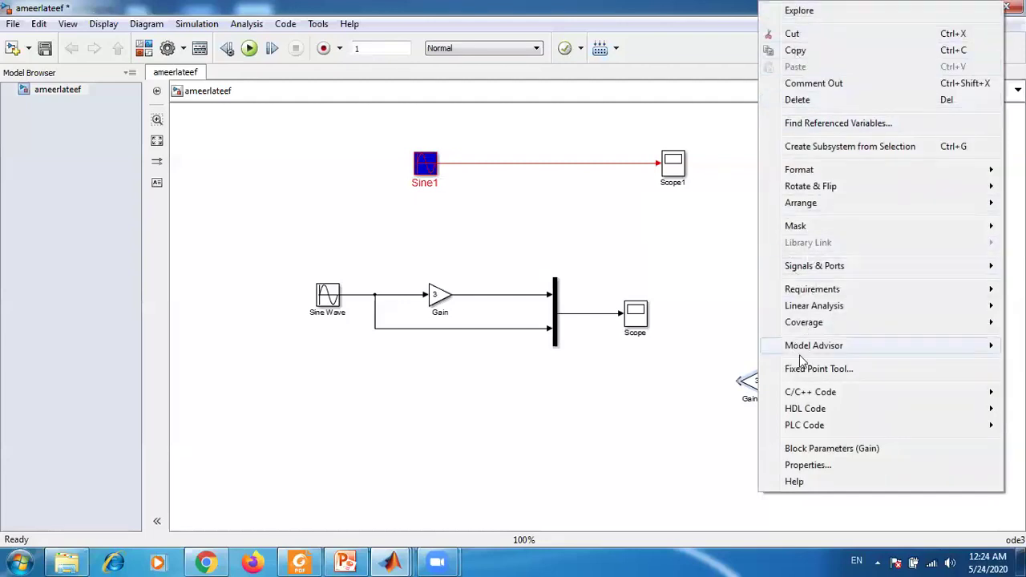
{"action": "mouse_move", "coordinate": [815, 274]}
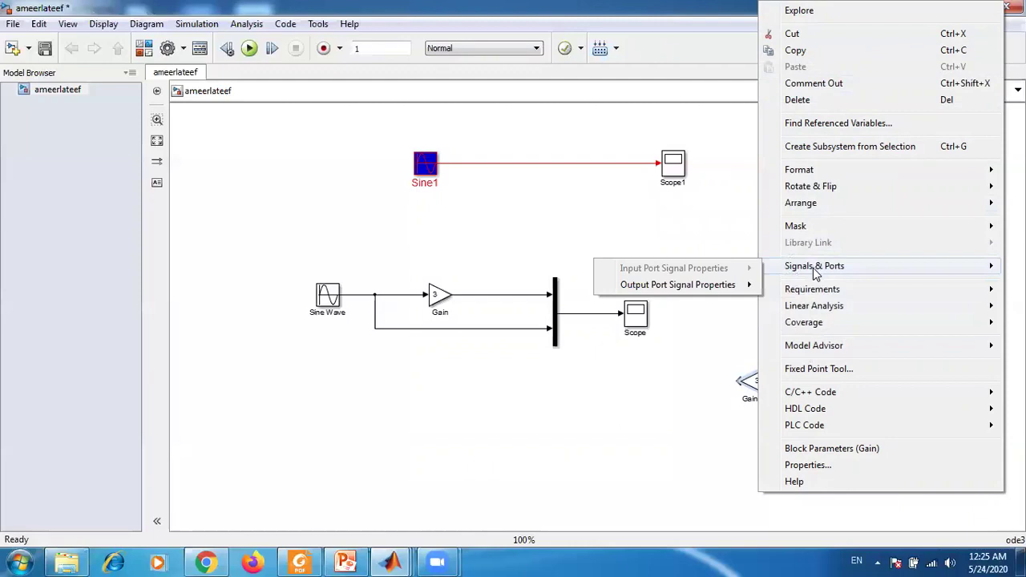
{"action": "mouse_move", "coordinate": [838, 227]}
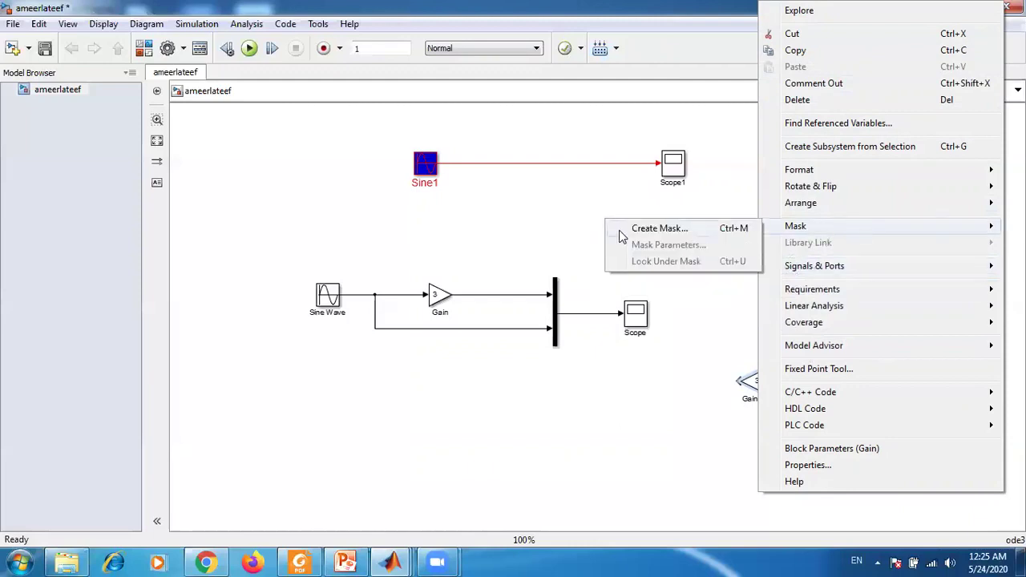
{"action": "left_click", "coordinate": [799, 468]}
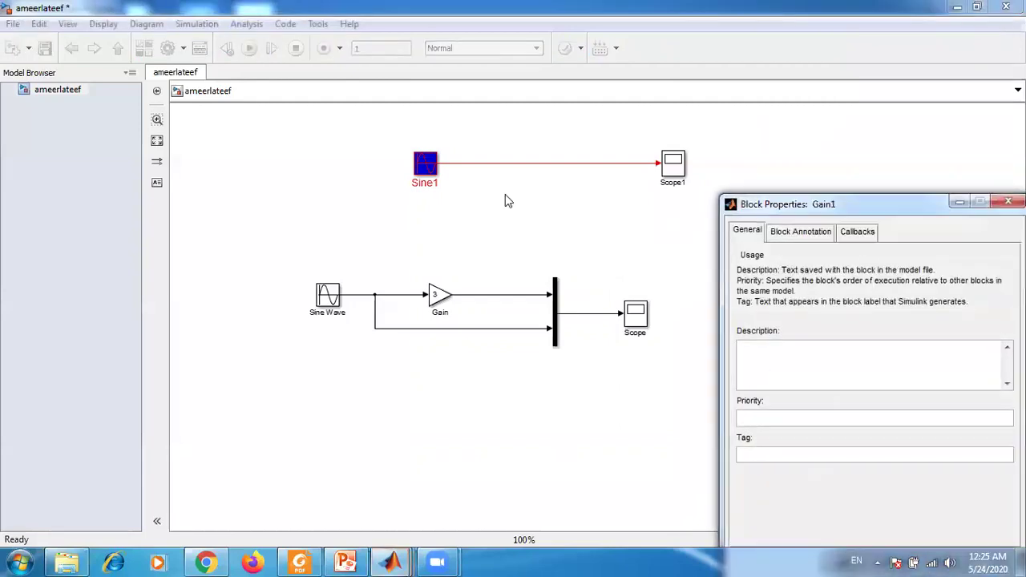
{"action": "left_click", "coordinate": [1007, 200]}
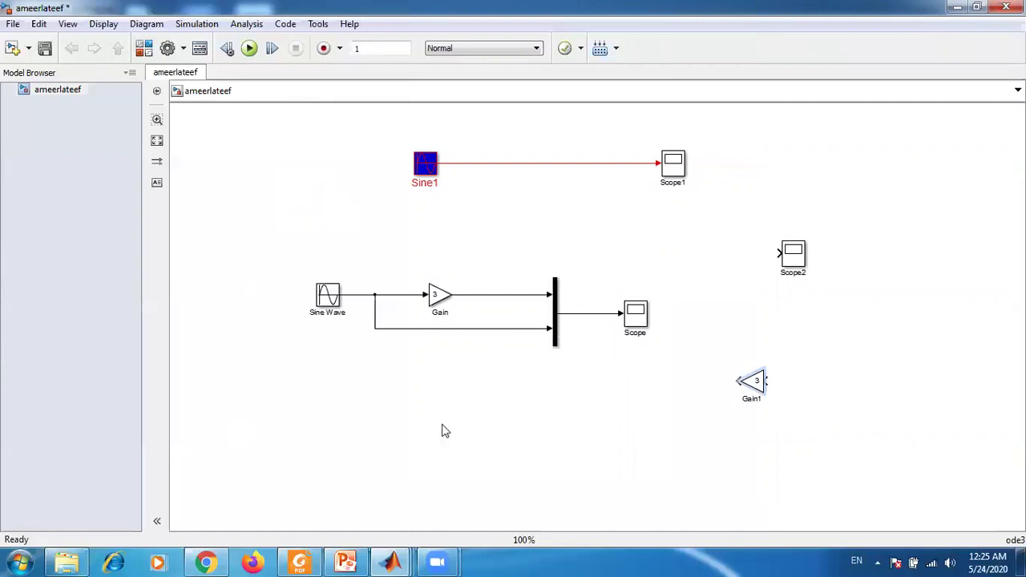
Step: Check the original Gain block's multiplication options and keep Element-wise(K.*u)
{"action": "mouse_move", "coordinate": [349, 561]}
{"action": "left_click", "coordinate": [433, 293]}
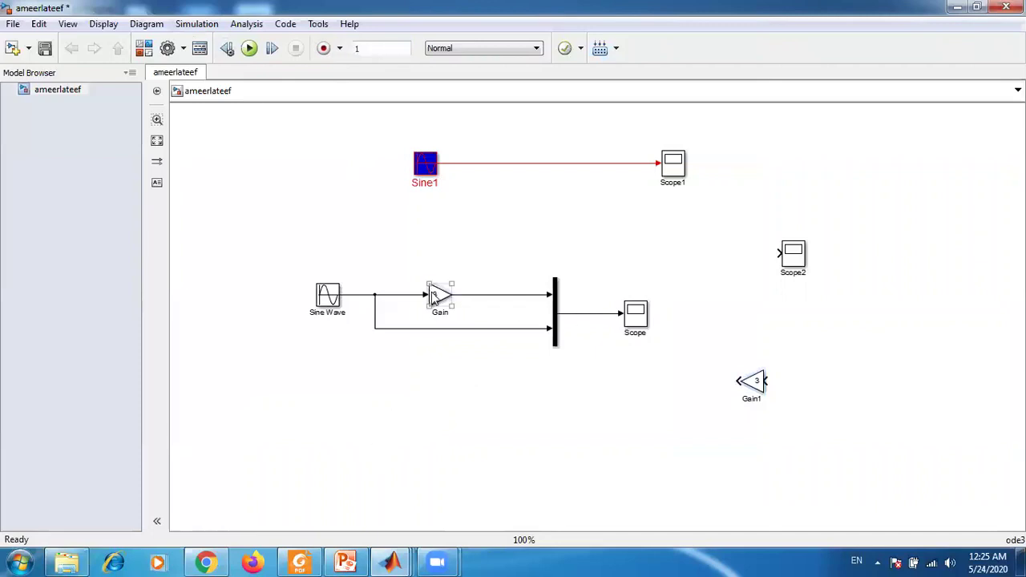
{"action": "double_click", "coordinate": [437, 296]}
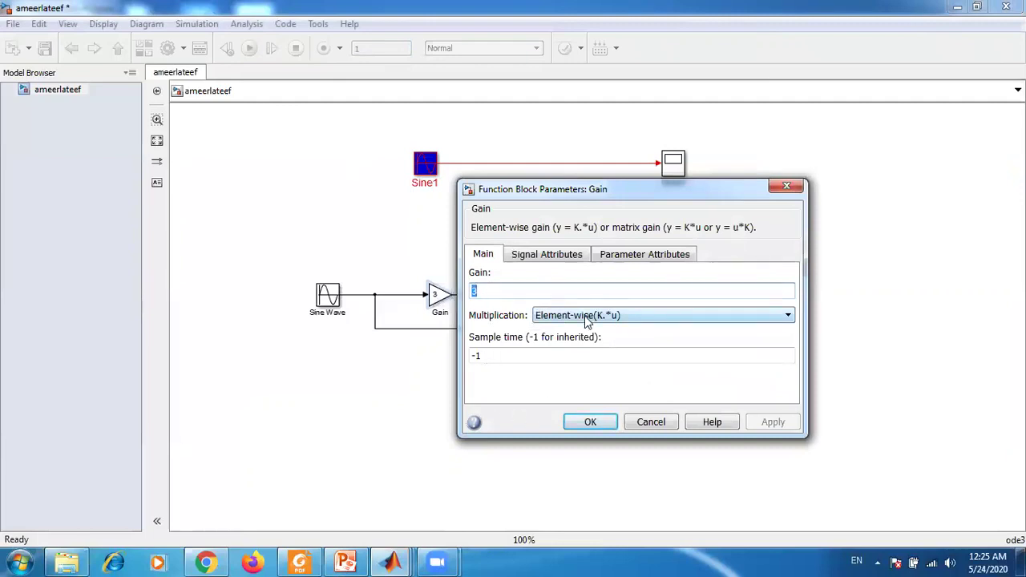
{"action": "left_click", "coordinate": [550, 319]}
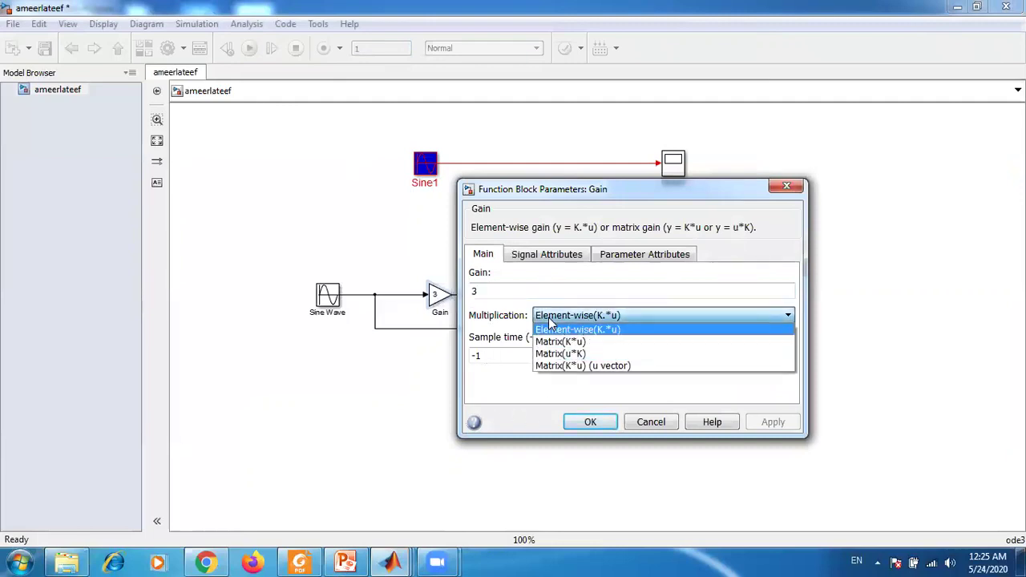
{"action": "left_click", "coordinate": [551, 329]}
{"action": "left_click", "coordinate": [584, 421]}
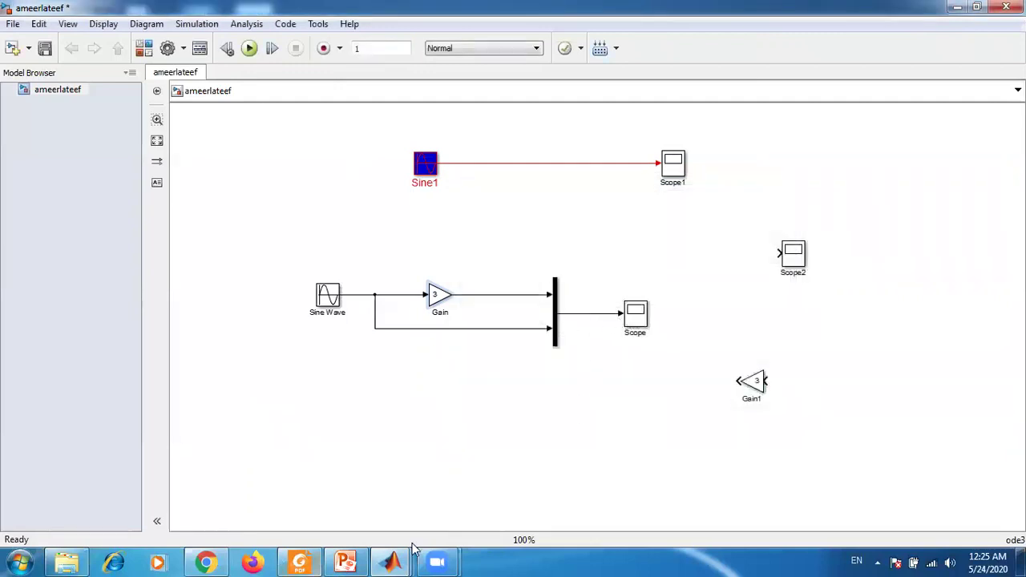
Step: Switch to PowerPoint, present the slides from Example2 and advance to the Sources Library slide
{"action": "left_click", "coordinate": [344, 561]}
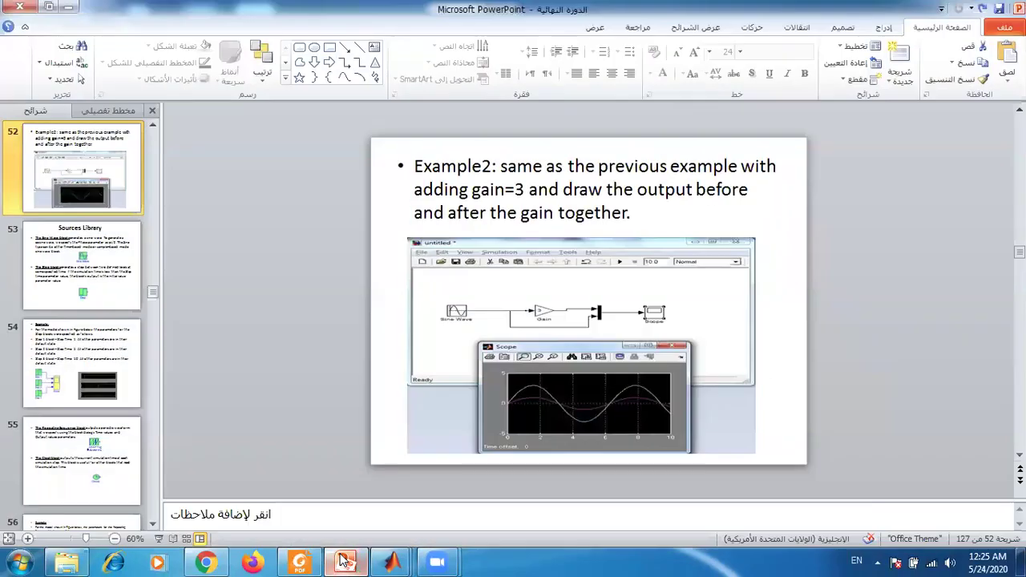
{"action": "left_click", "coordinate": [161, 540]}
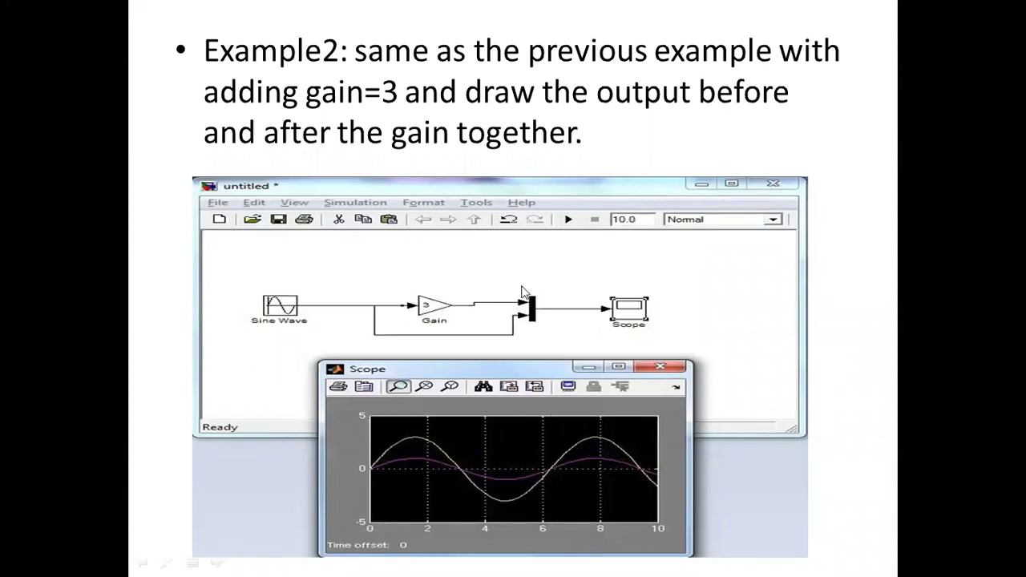
{"action": "left_click", "coordinate": [528, 383]}
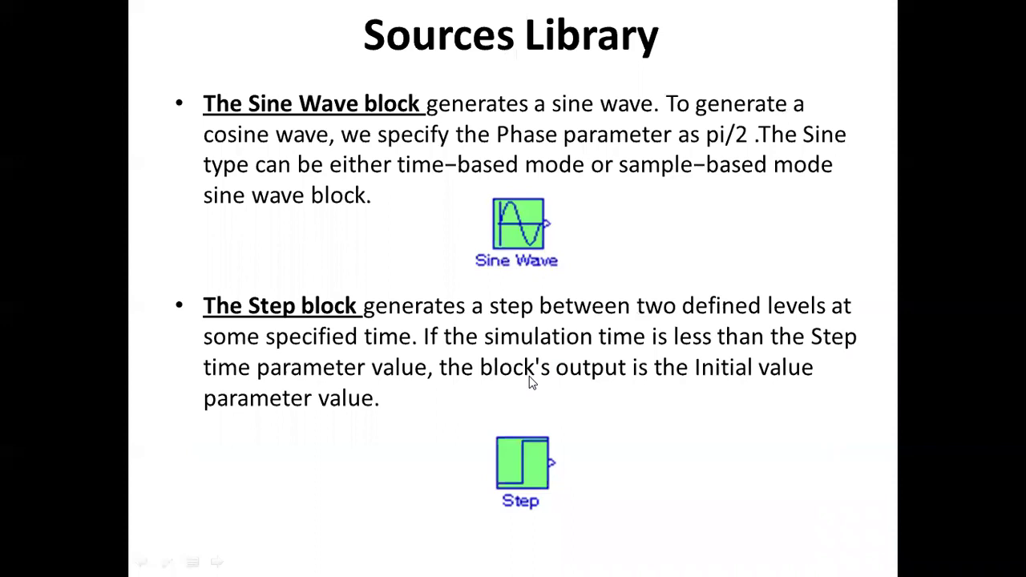
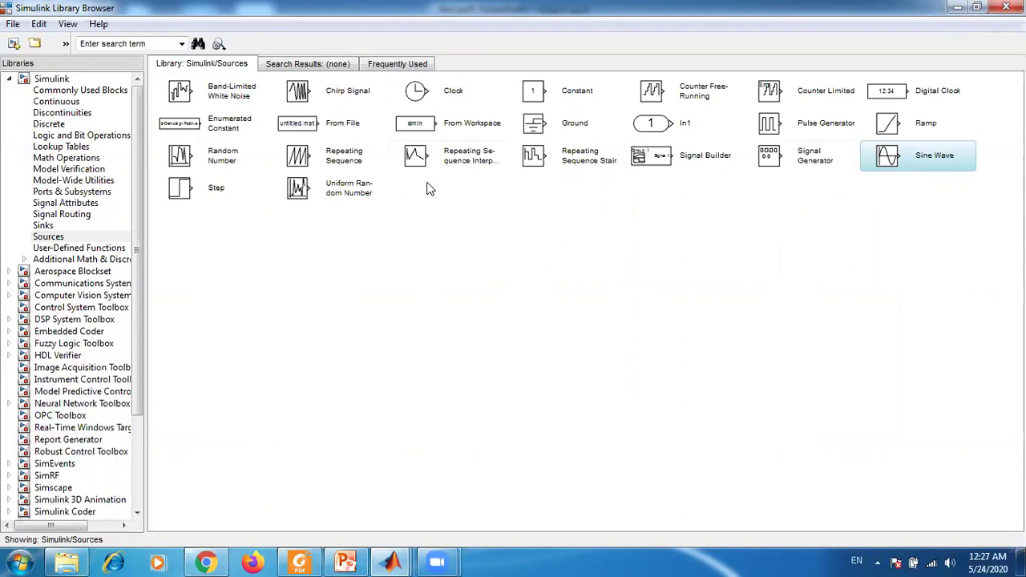
Step: Add the Signal Generator, Repeating Sequence and Step blocks from the Simulink Sources library to the current model
{"action": "left_click", "coordinate": [797, 160]}
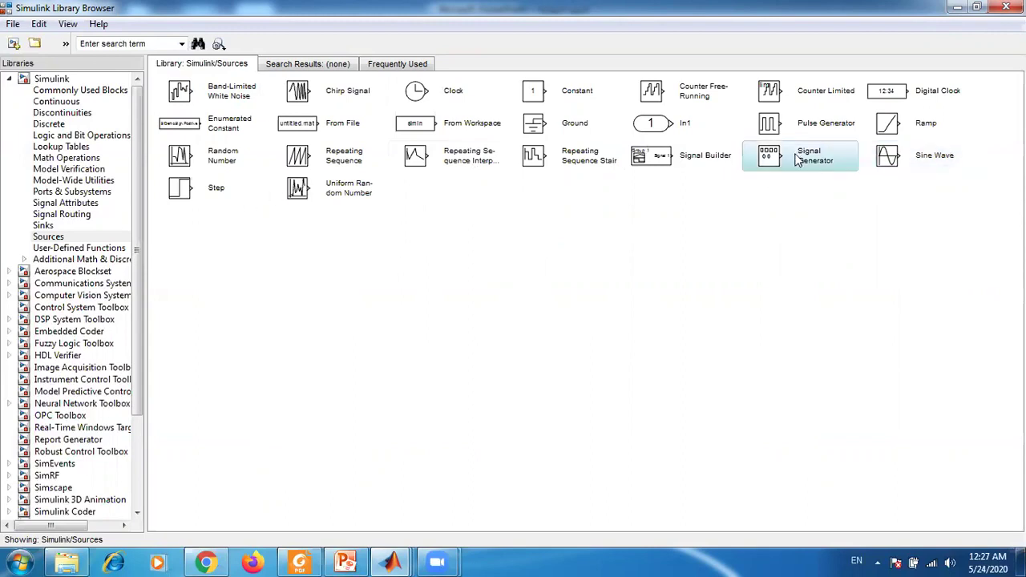
{"action": "right_click", "coordinate": [798, 159]}
{"action": "left_click", "coordinate": [811, 172]}
{"action": "left_click", "coordinate": [329, 165]}
{"action": "right_click", "coordinate": [329, 166]}
{"action": "left_click", "coordinate": [355, 170]}
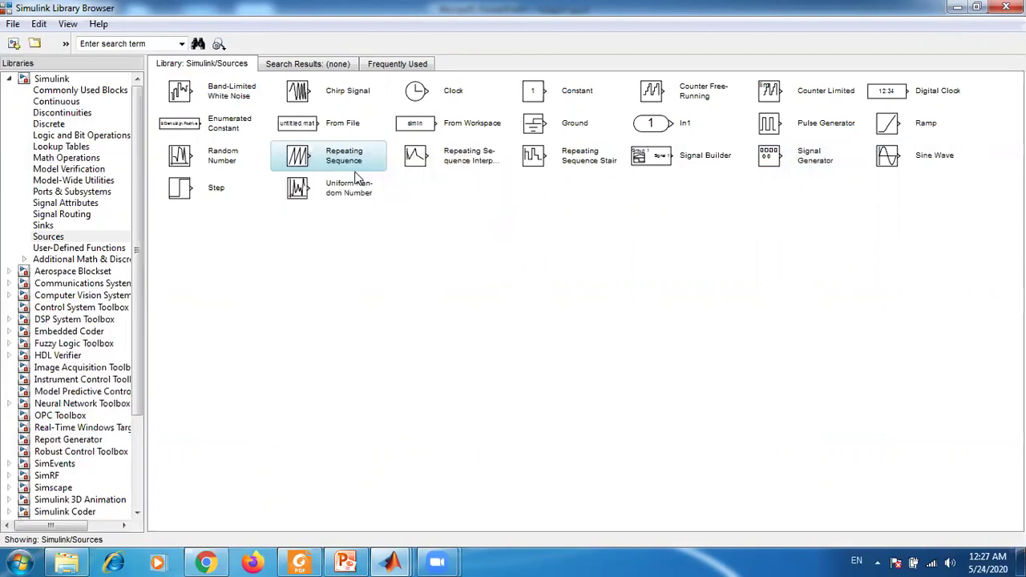
{"action": "left_click", "coordinate": [190, 194]}
{"action": "right_click", "coordinate": [191, 194]}
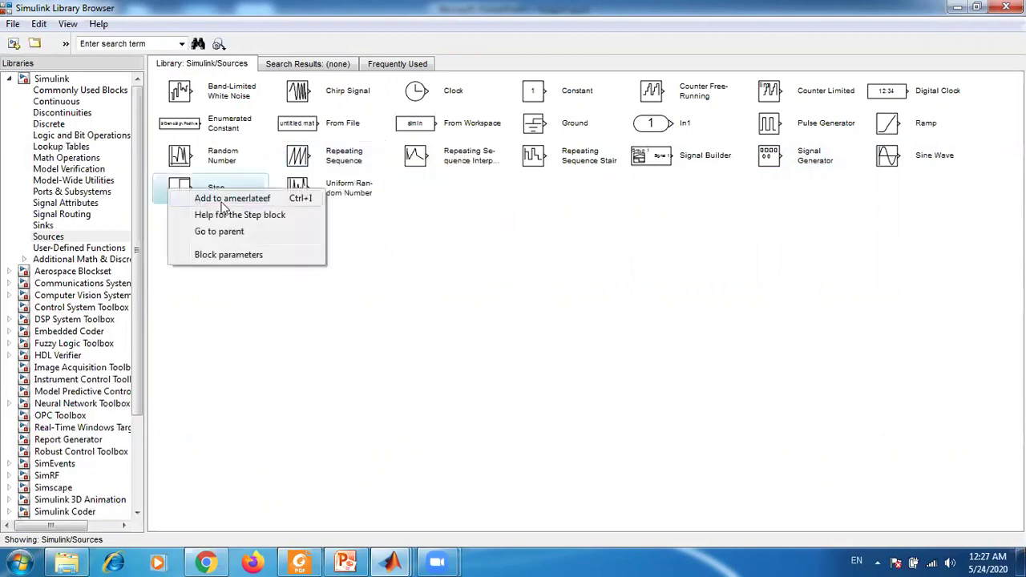
{"action": "left_click", "coordinate": [223, 198]}
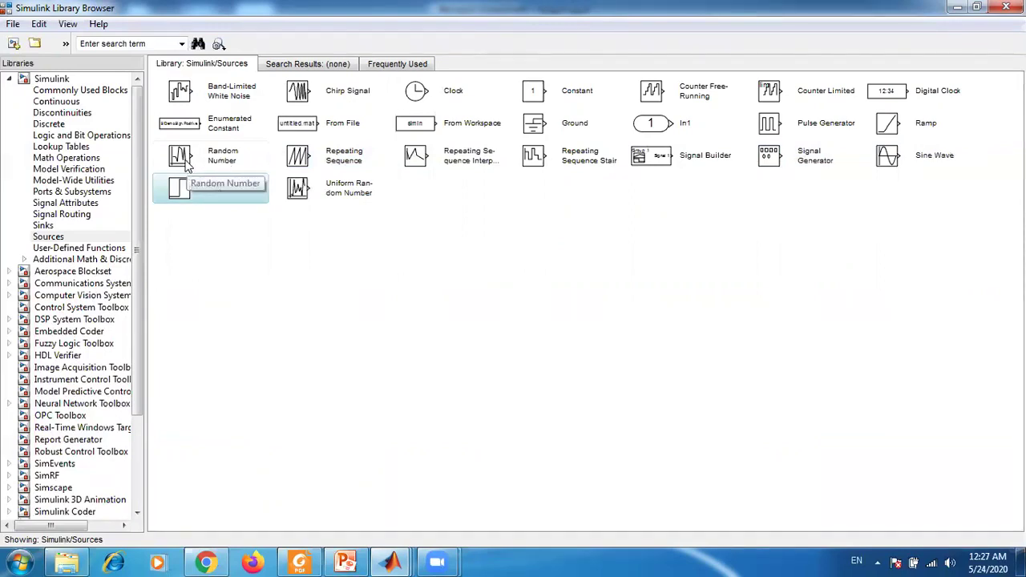
Step: Add the Clock and Constant blocks from the Simulink Sources library to the current model
{"action": "left_click", "coordinate": [408, 91]}
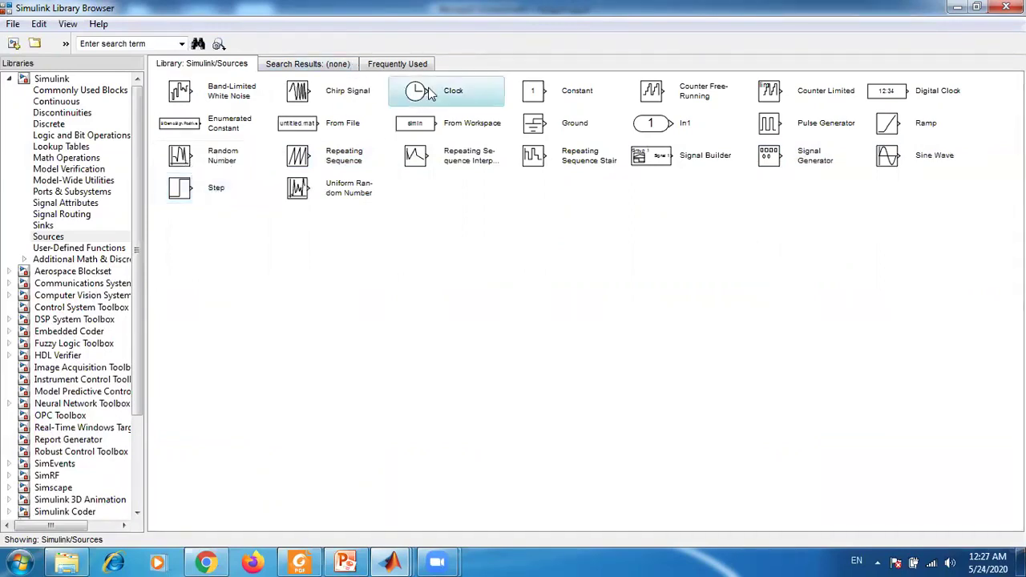
{"action": "right_click", "coordinate": [407, 93]}
{"action": "left_click", "coordinate": [453, 103]}
{"action": "left_click", "coordinate": [535, 96]}
{"action": "right_click", "coordinate": [537, 100]}
{"action": "left_click", "coordinate": [560, 105]}
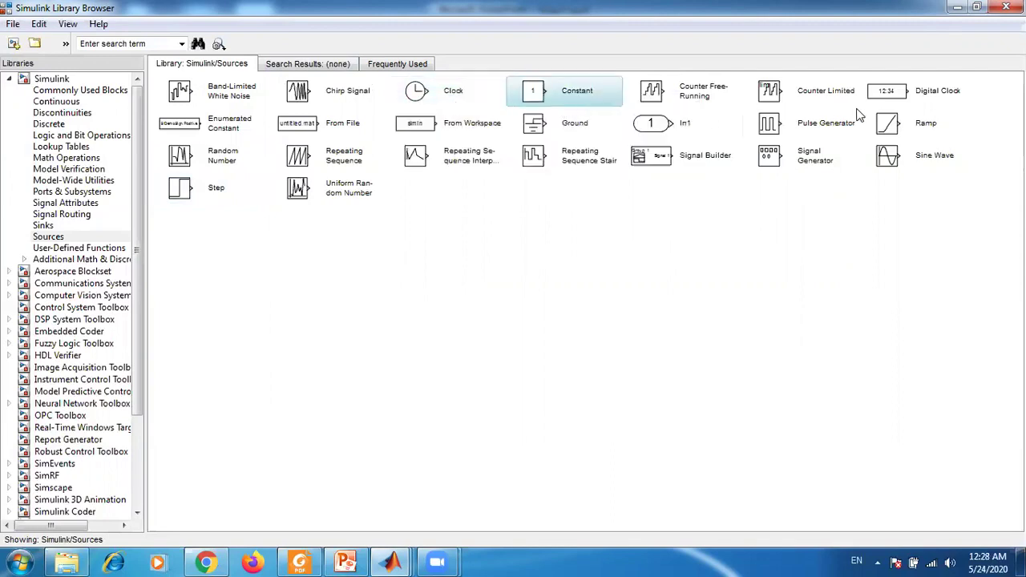
Step: Add the Ramp and Pulse Generator blocks from the Simulink Sources library to the current model
{"action": "left_click", "coordinate": [887, 125]}
{"action": "right_click", "coordinate": [888, 126]}
{"action": "left_click", "coordinate": [904, 132]}
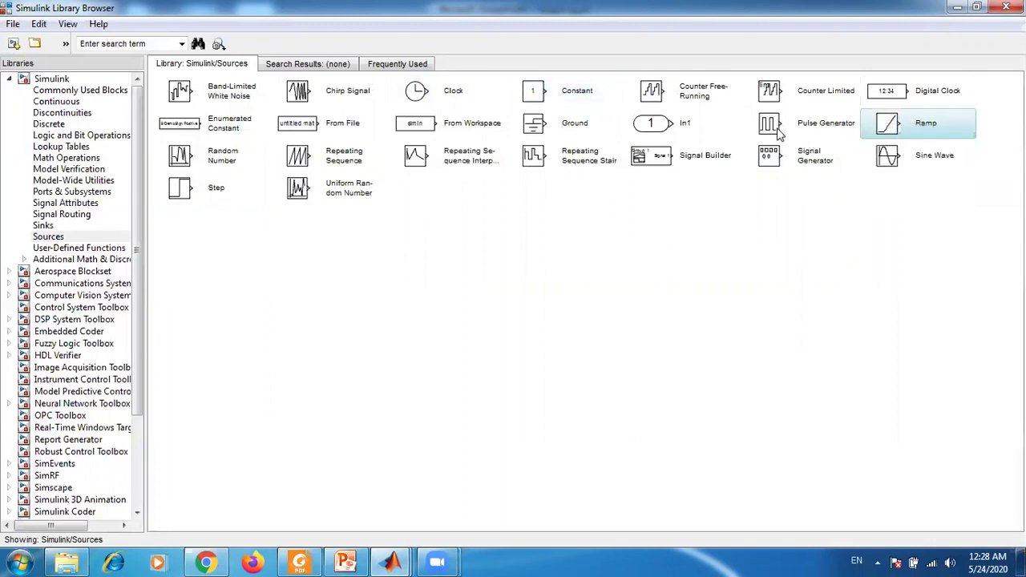
{"action": "left_click", "coordinate": [768, 128]}
{"action": "right_click", "coordinate": [767, 128]}
{"action": "left_click", "coordinate": [807, 139]}
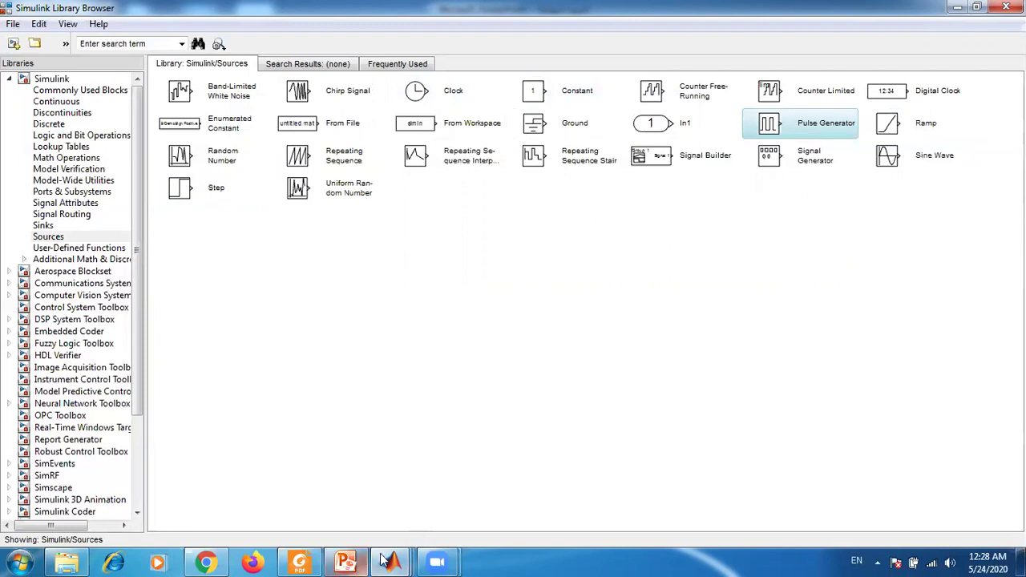
Step: Return to the ameerlateef model and set the Sine1 block's phase to 90 rad
{"action": "mouse_move", "coordinate": [390, 563]}
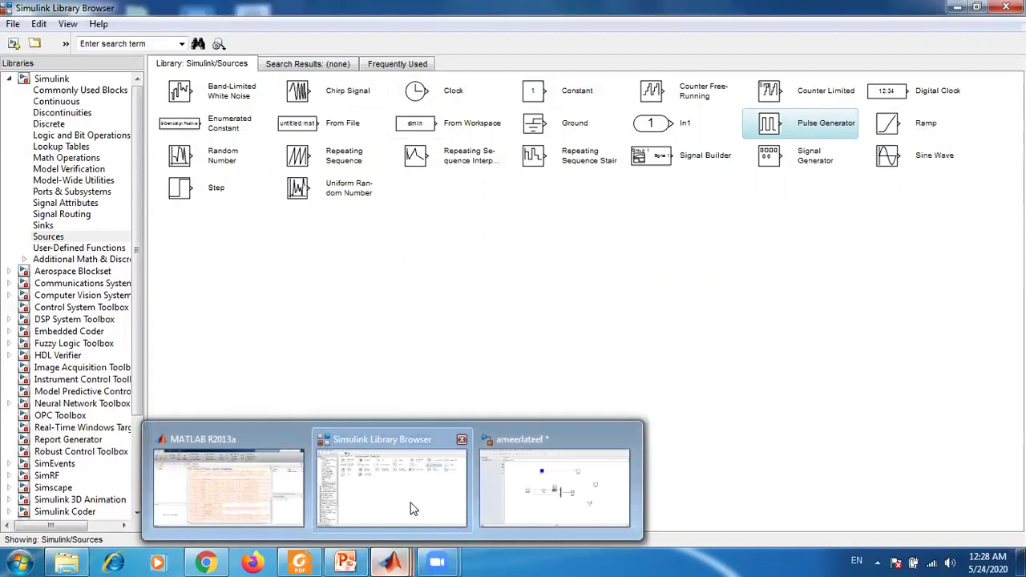
{"action": "left_click", "coordinate": [554, 489]}
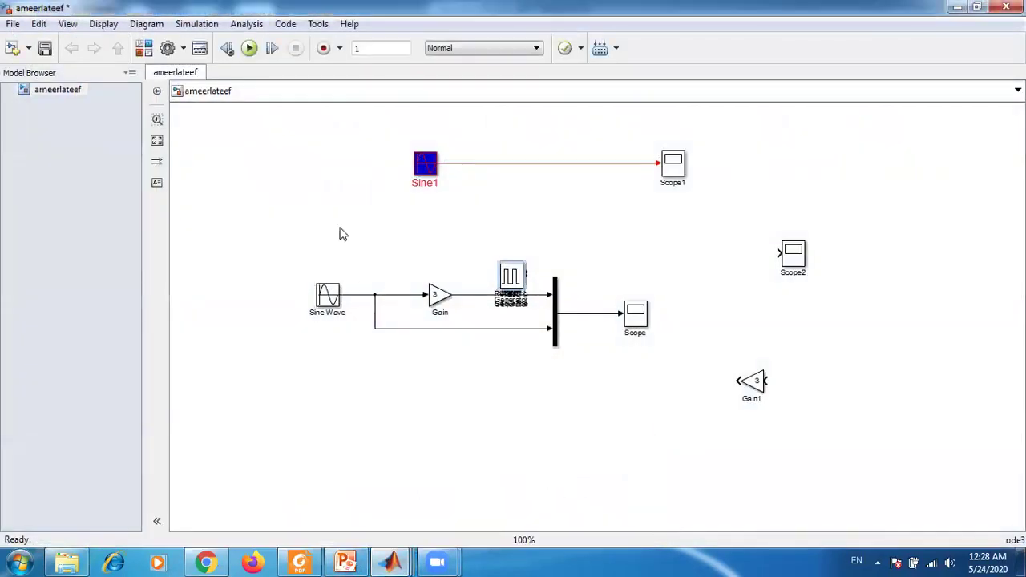
{"action": "left_click_drag", "start_coordinate": [379, 131], "coordinate": [681, 211]}
{"action": "double_click", "coordinate": [433, 166]}
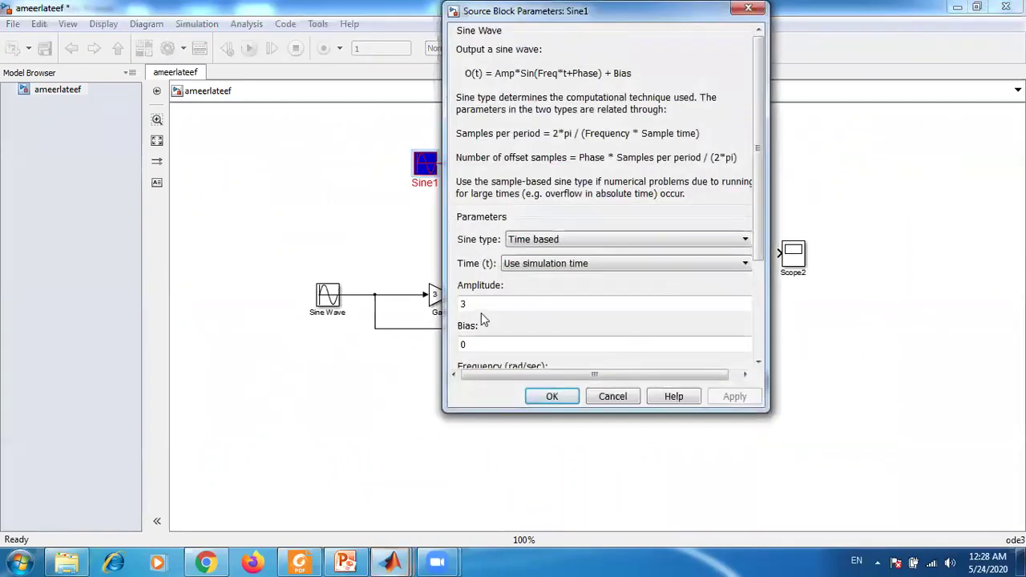
{"action": "left_click_drag", "start_coordinate": [757, 197], "coordinate": [758, 291]}
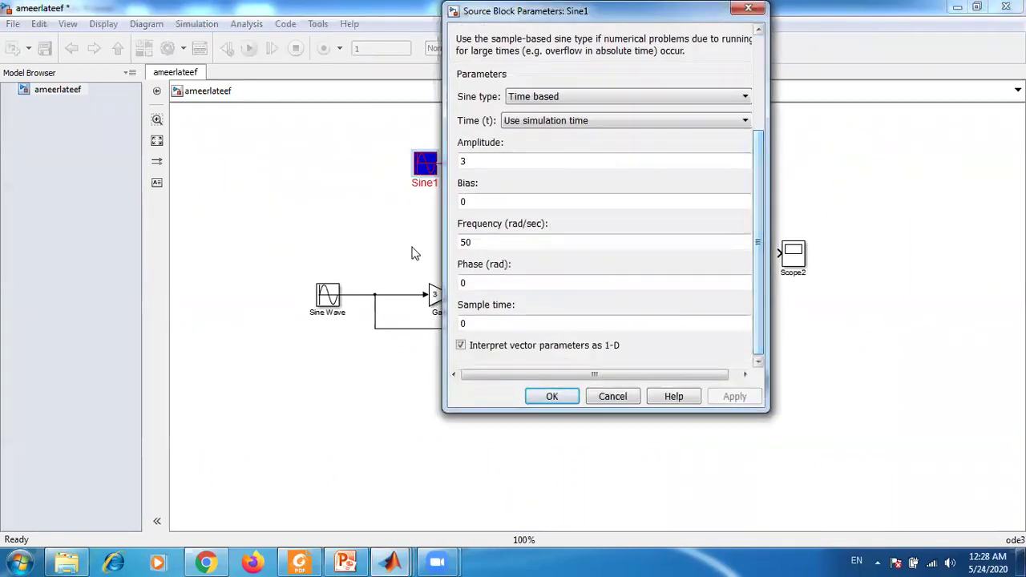
{"action": "double_click", "coordinate": [464, 281]}
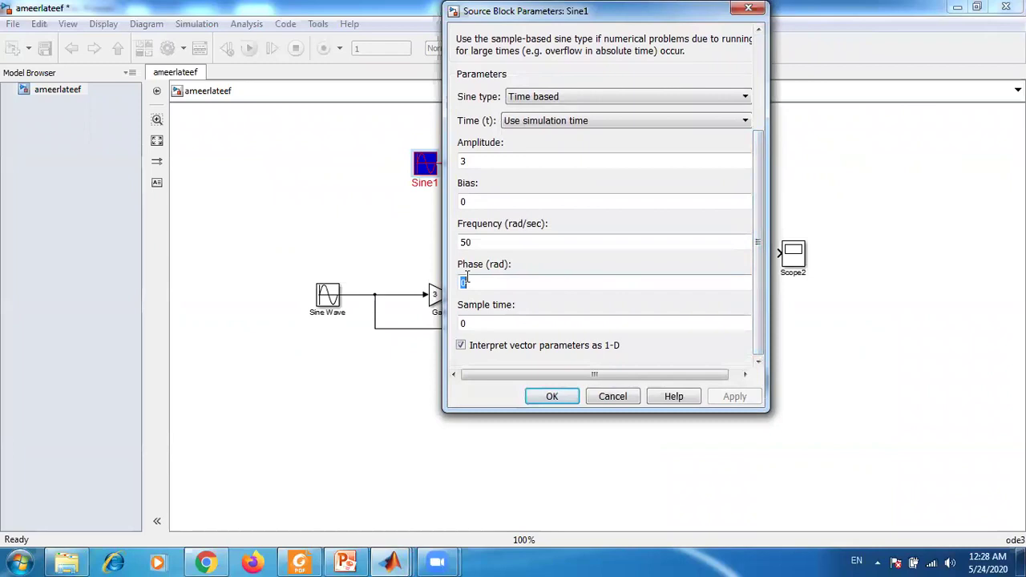
{"action": "type", "text": "9"}
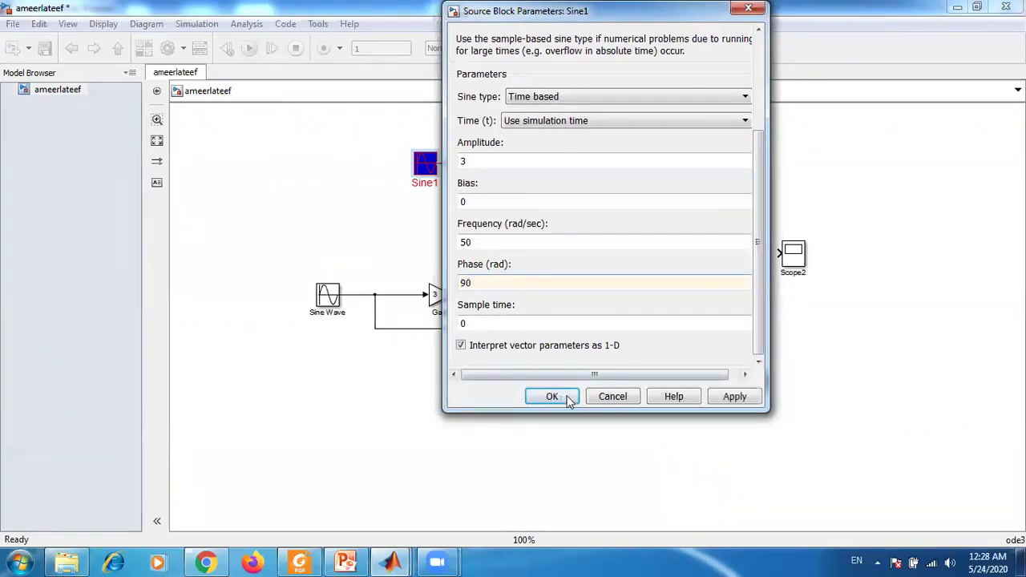
{"action": "left_click", "coordinate": [715, 404]}
{"action": "left_click", "coordinate": [550, 402]}
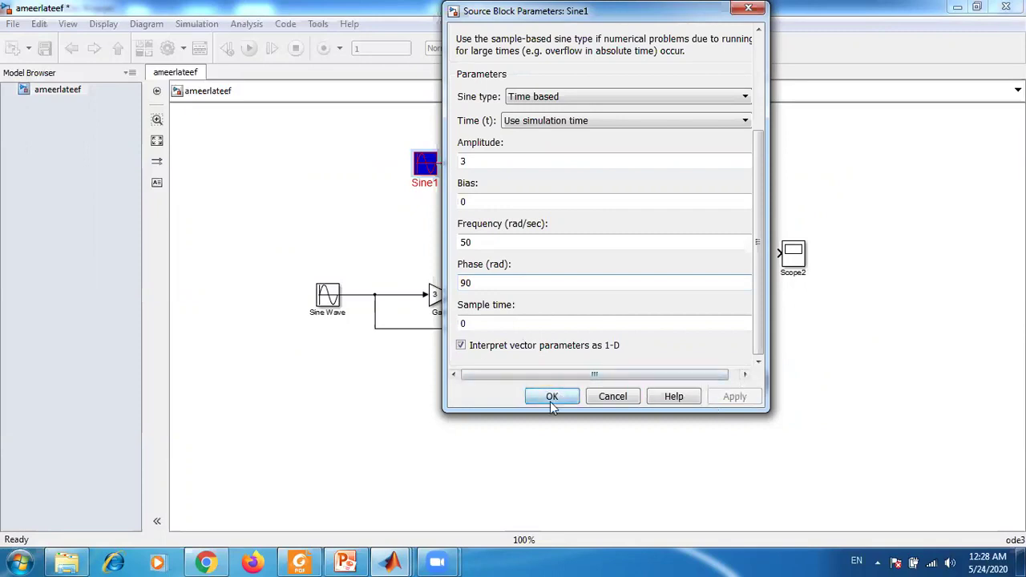
Step: Run the simulation and examine the phase-shifted sine waveform in Scope1
{"action": "left_click", "coordinate": [249, 50]}
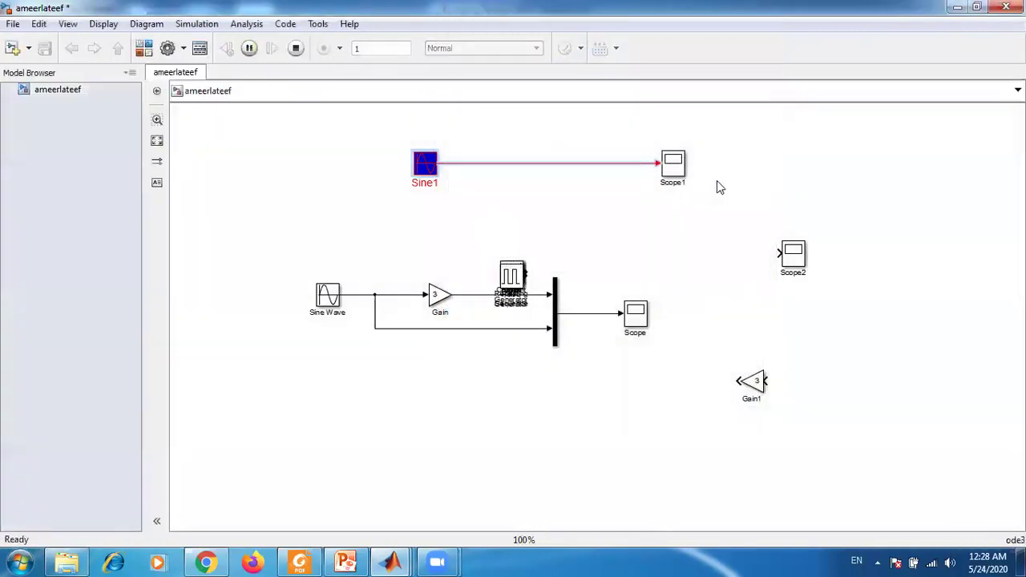
{"action": "double_click", "coordinate": [674, 162]}
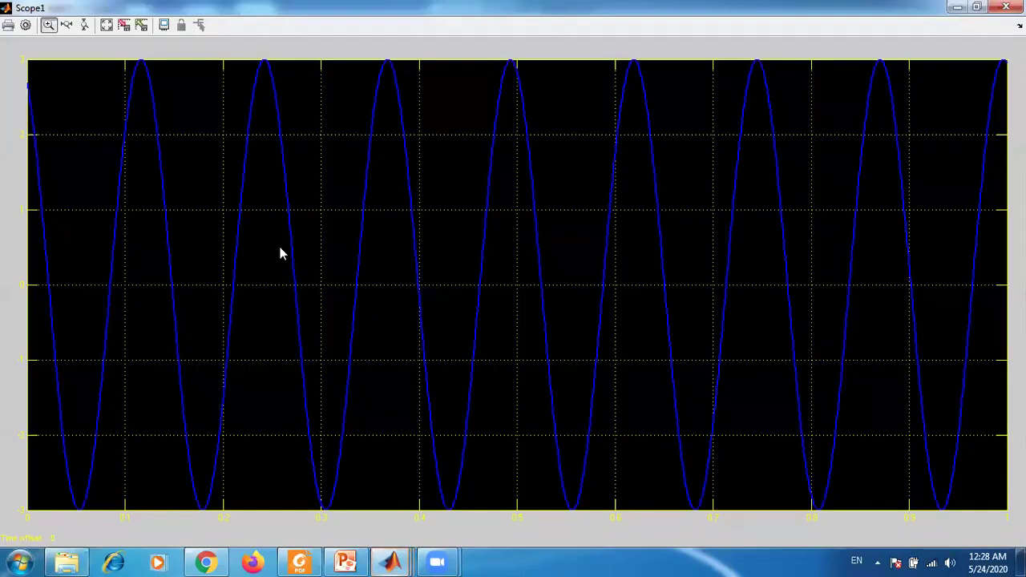
{"action": "right_click", "coordinate": [218, 229]}
{"action": "left_click", "coordinate": [248, 253]}
{"action": "left_click", "coordinate": [957, 6]}
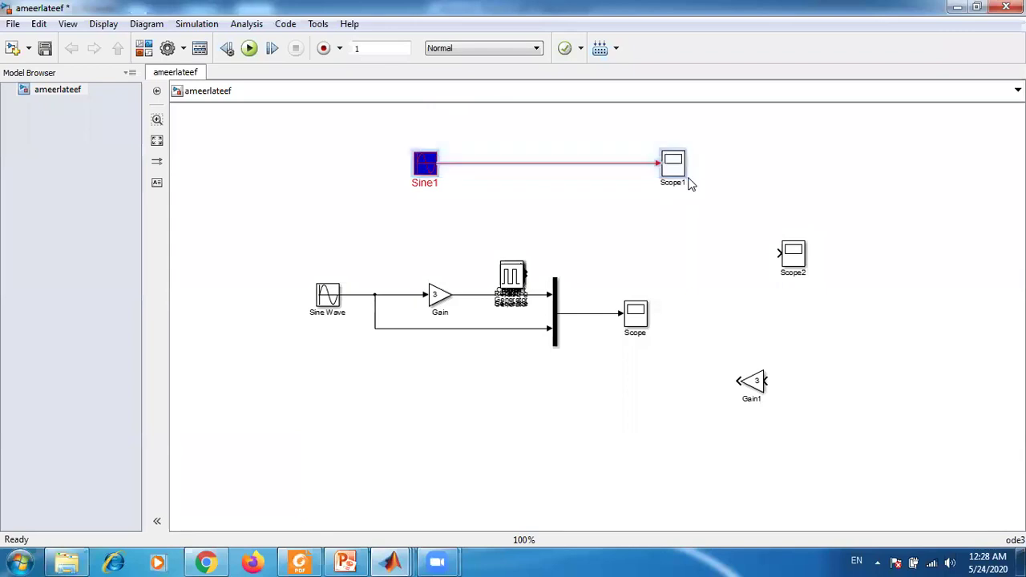
Step: Delete the Sine1, Scope1, Gain1, Sine Wave and Gain blocks from the model
{"action": "key", "text": "Delete"}
{"action": "left_click_drag", "start_coordinate": [710, 215], "coordinate": [872, 420]}
{"action": "left_click", "coordinate": [720, 489]}
{"action": "left_click", "coordinate": [751, 379]}
{"action": "key", "text": "Delete"}
{"action": "left_click", "coordinate": [797, 258]}
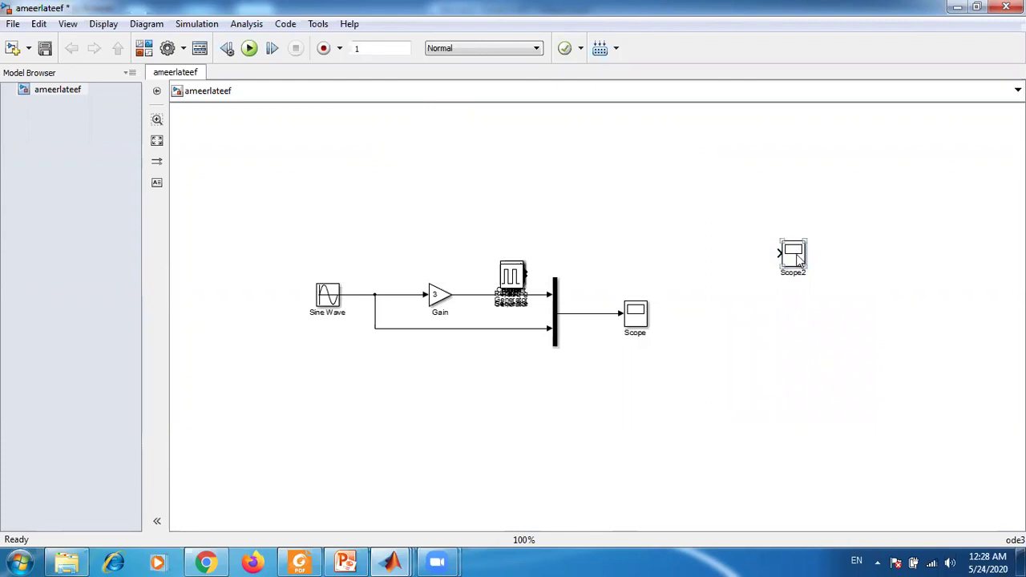
{"action": "left_click_drag", "start_coordinate": [290, 278], "coordinate": [441, 358]}
{"action": "key", "text": "Delete"}
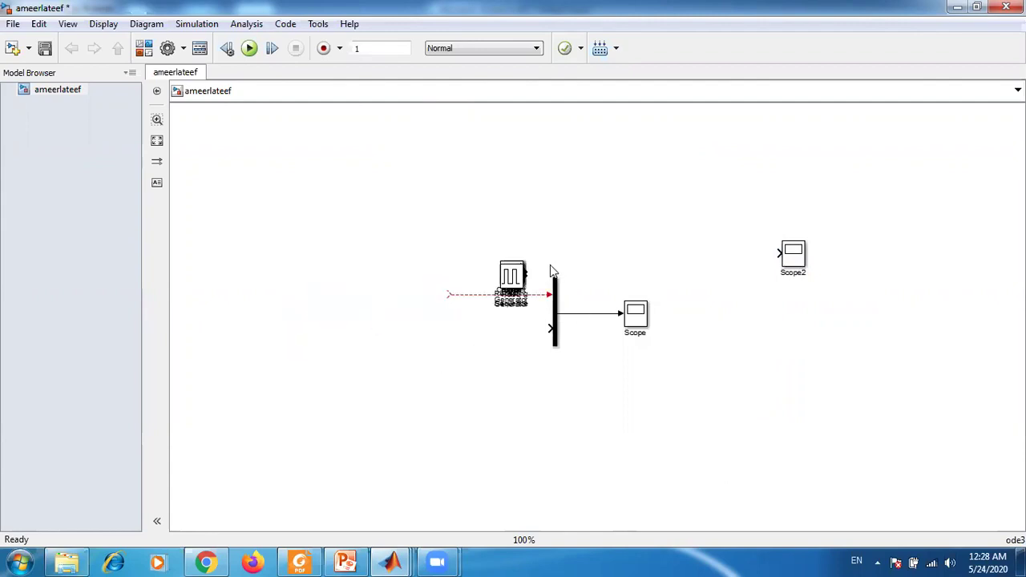
Step: Delete the unconnected line feeding the Mux and the Scope block with its signal line
{"action": "left_click", "coordinate": [554, 335]}
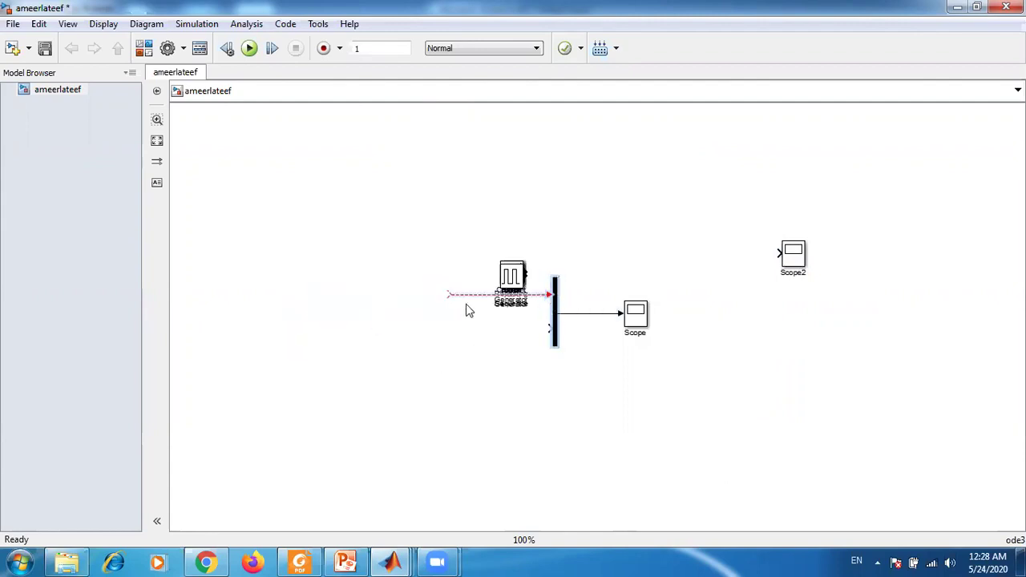
{"action": "left_click", "coordinate": [552, 324]}
{"action": "left_click_drag", "start_coordinate": [552, 325], "coordinate": [689, 331]}
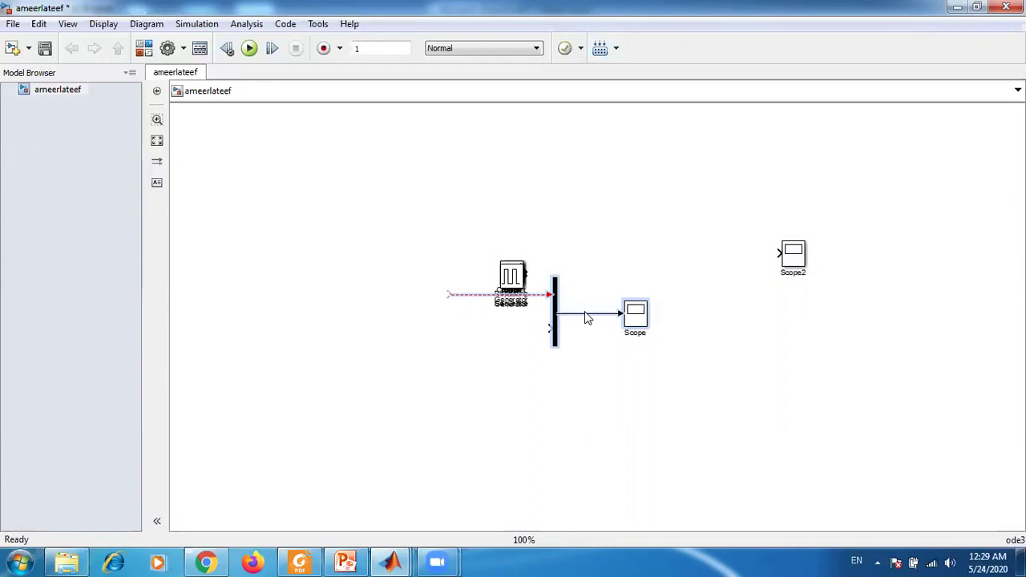
{"action": "left_click", "coordinate": [529, 327]}
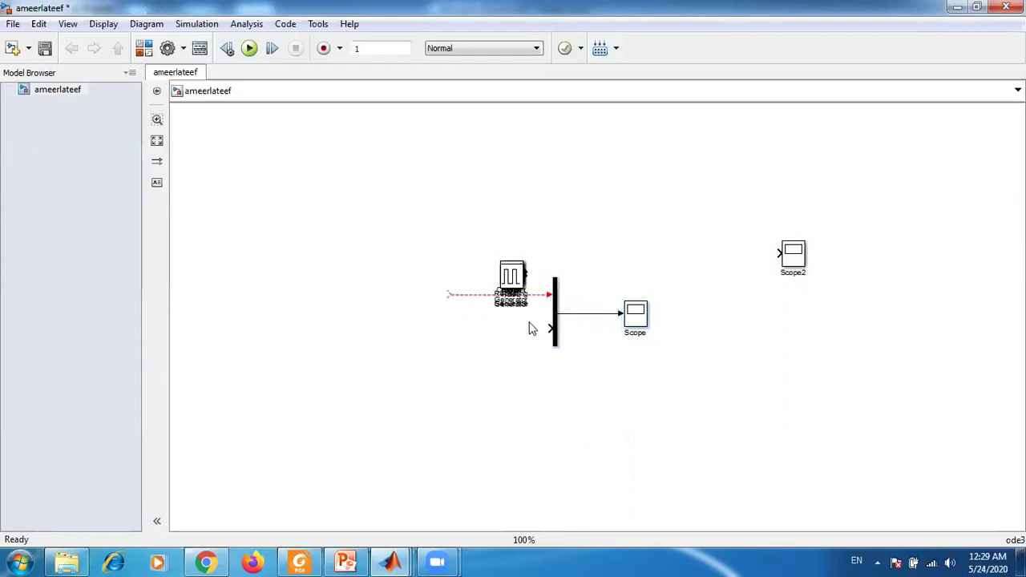
{"action": "left_click", "coordinate": [463, 296]}
{"action": "key", "text": "Delete"}
{"action": "left_click_drag", "start_coordinate": [590, 304], "coordinate": [647, 351]}
{"action": "key", "text": "Delete"}
Step: Move the Mux and Scope2 aside and spread the stacked source blocks apart so each stands separately on the canvas
{"action": "left_click_drag", "start_coordinate": [559, 330], "coordinate": [770, 202]}
{"action": "left_click_drag", "start_coordinate": [789, 258], "coordinate": [861, 199]}
{"action": "left_click_drag", "start_coordinate": [505, 280], "coordinate": [377, 191]}
{"action": "left_click_drag", "start_coordinate": [510, 277], "coordinate": [511, 169]}
{"action": "left_click_drag", "start_coordinate": [511, 277], "coordinate": [613, 167]}
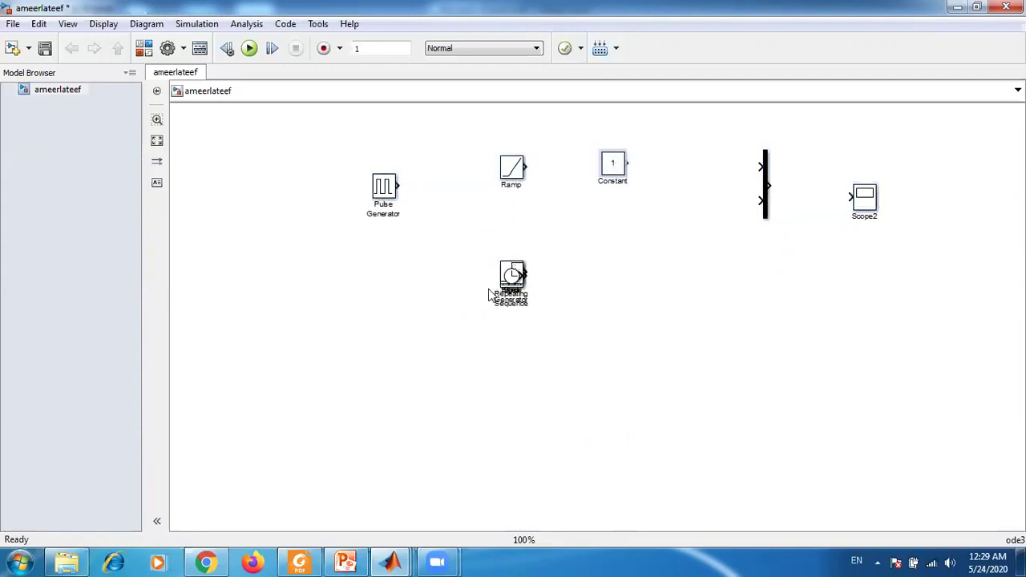
{"action": "left_click_drag", "start_coordinate": [511, 276], "coordinate": [312, 248]}
{"action": "left_click_drag", "start_coordinate": [519, 276], "coordinate": [273, 330]}
{"action": "left_click_drag", "start_coordinate": [513, 276], "coordinate": [230, 172]}
{"action": "left_click_drag", "start_coordinate": [515, 280], "coordinate": [313, 168]}
Step: Switch to PowerPoint and look through the Repeating Sequence, Clock, Sinks Library and Step example slides
{"action": "mouse_move", "coordinate": [390, 561]}
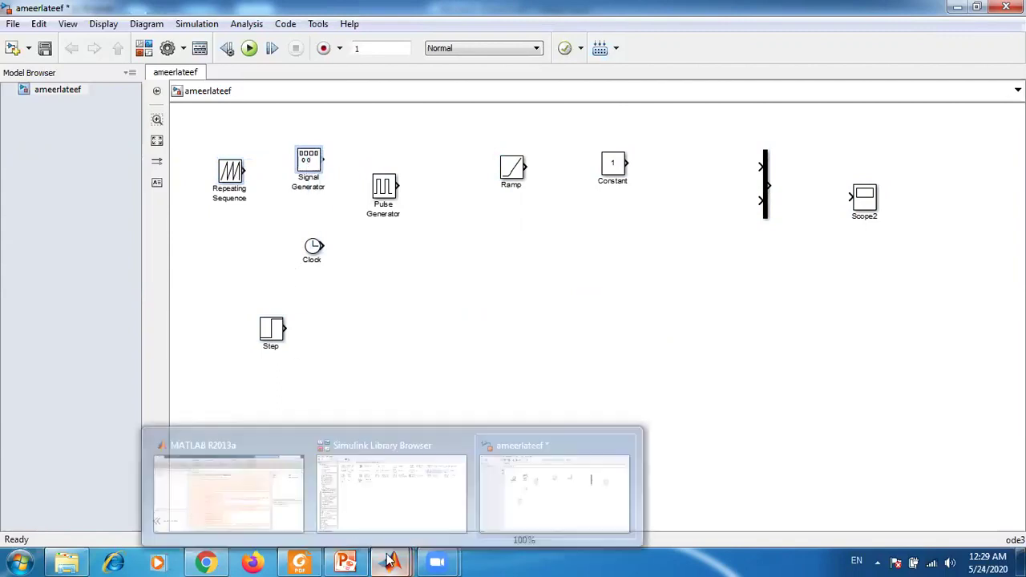
{"action": "left_click", "coordinate": [353, 492]}
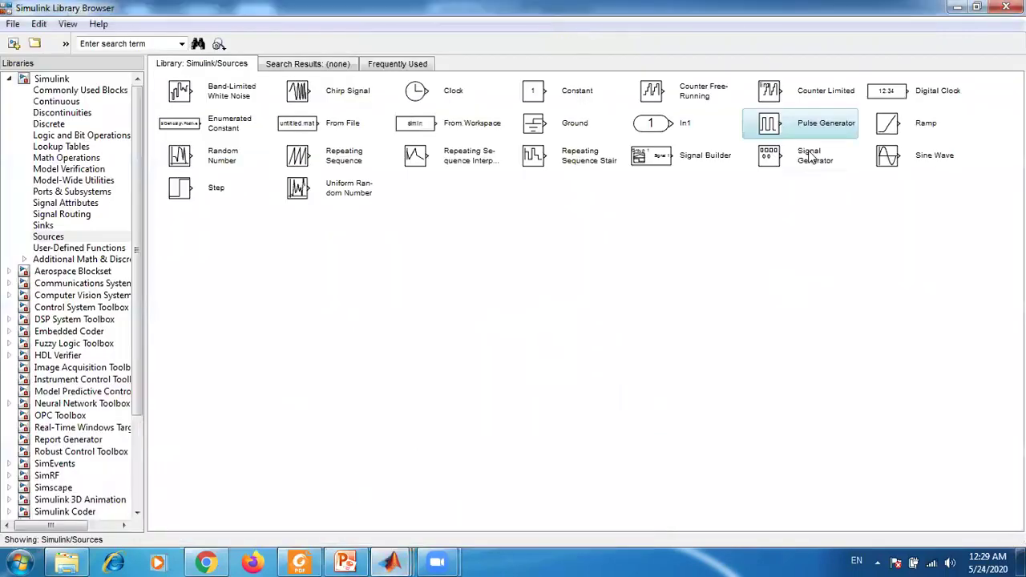
{"action": "left_click", "coordinate": [355, 561]}
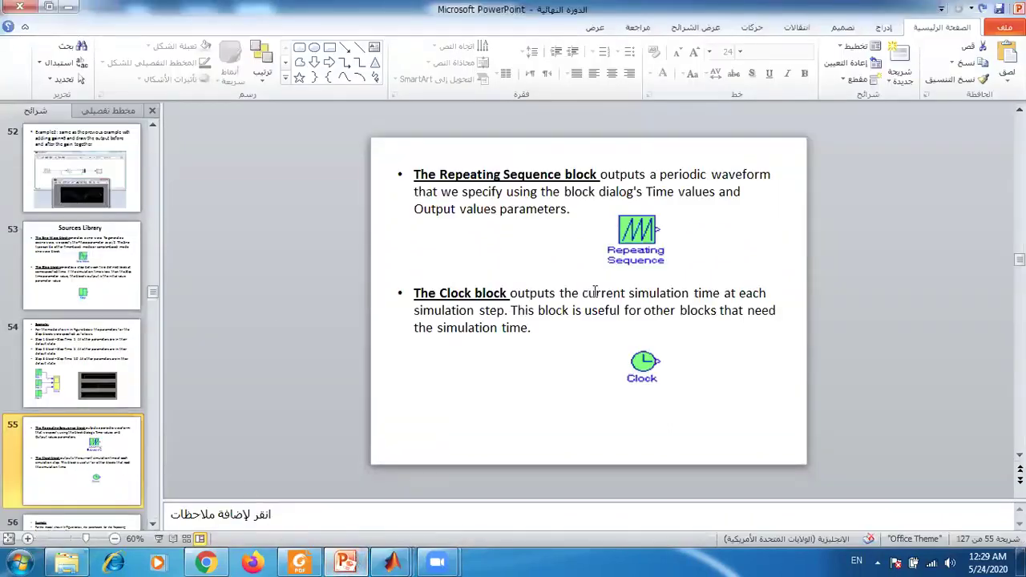
{"action": "scroll", "coordinate": [598, 461], "scroll_direction": "down", "scroll_amount": 1}
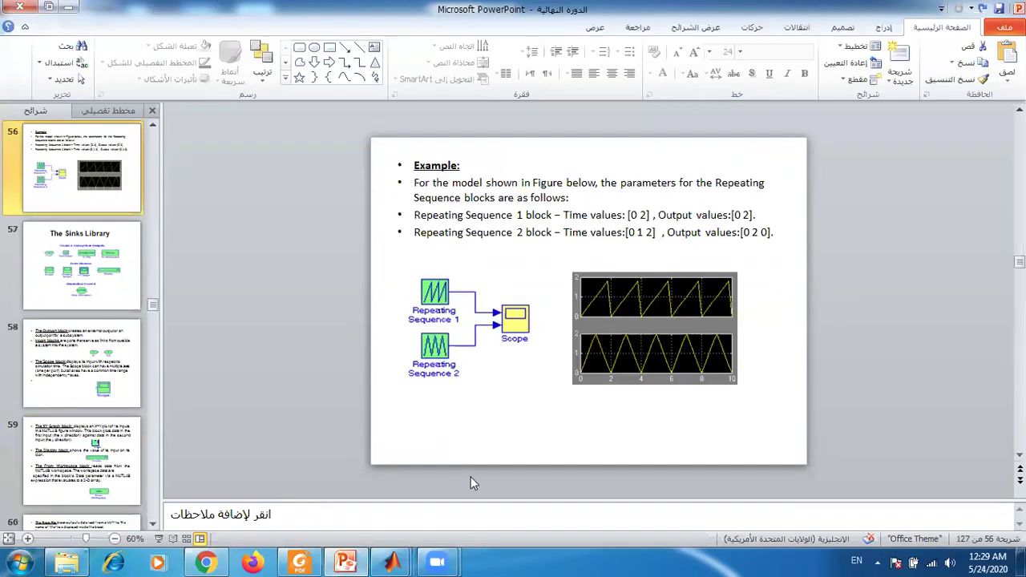
{"action": "scroll", "coordinate": [437, 349], "scroll_direction": "down", "scroll_amount": 1}
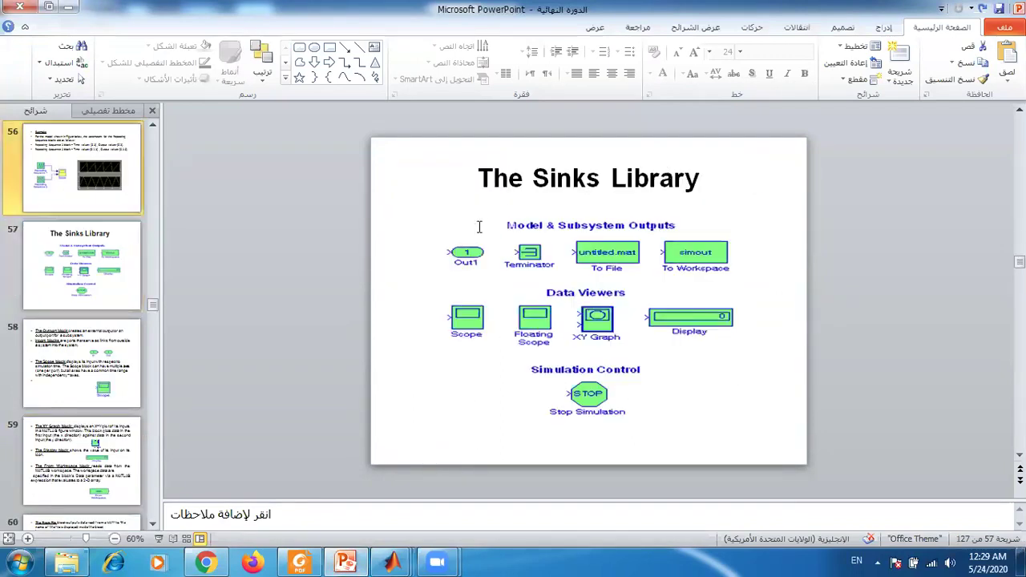
{"action": "scroll", "coordinate": [478, 227], "scroll_direction": "up", "scroll_amount": 2}
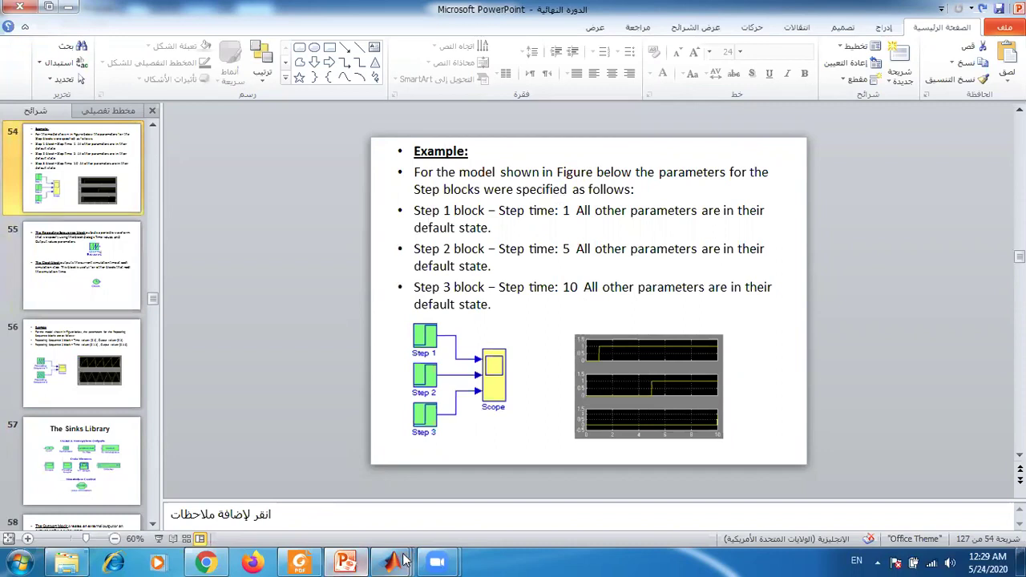
Step: Switch back to the Simulink Library Browser and add a Scope block from the Sinks library to the current model
{"action": "mouse_move", "coordinate": [391, 561]}
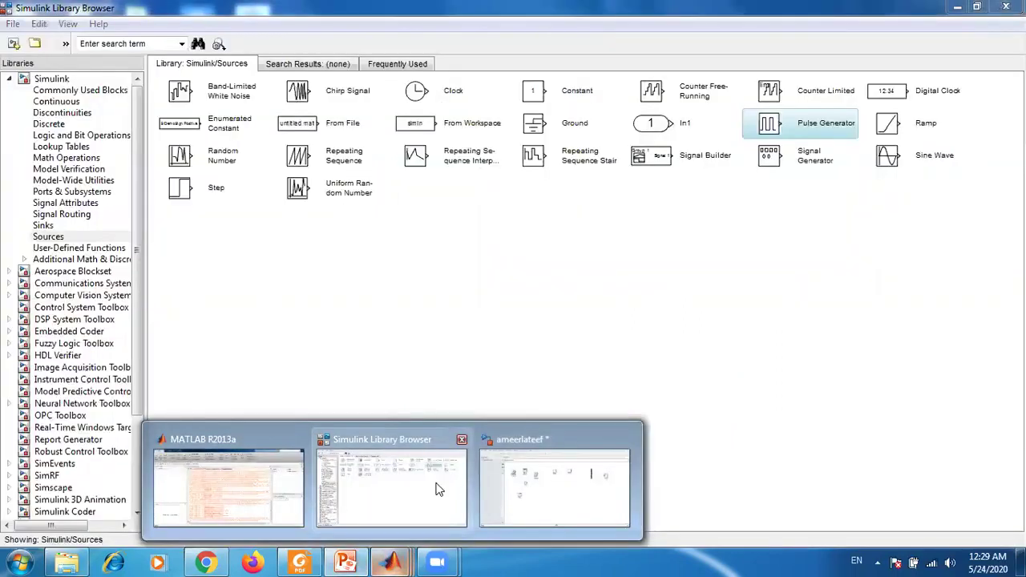
{"action": "left_click", "coordinate": [432, 485]}
{"action": "left_click", "coordinate": [64, 215]}
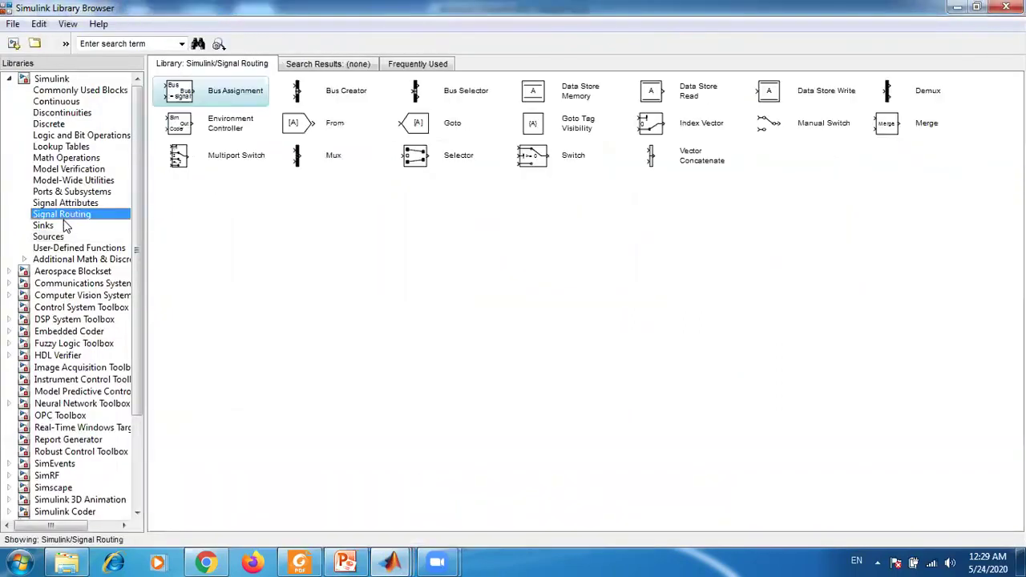
{"action": "left_click", "coordinate": [66, 226]}
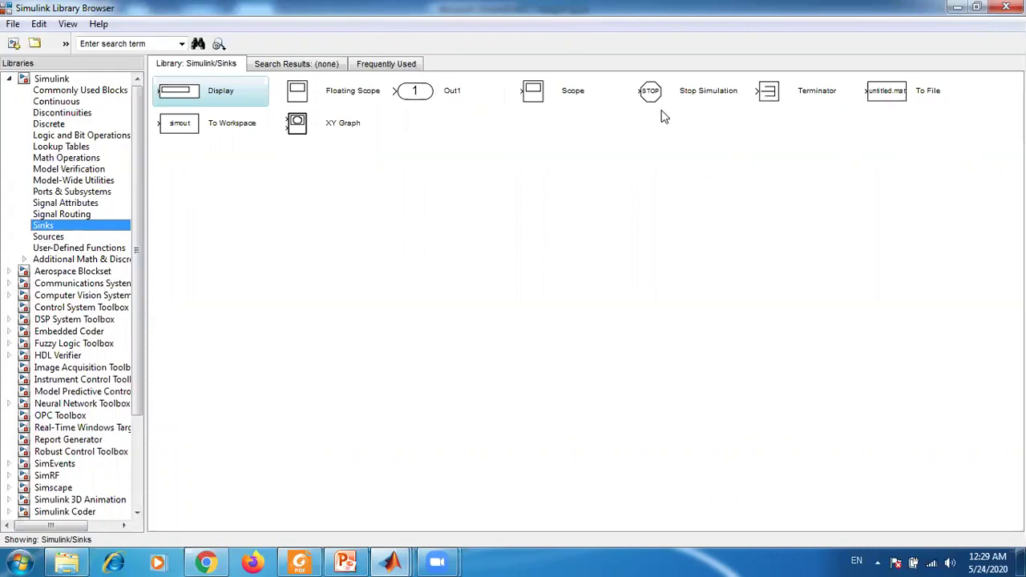
{"action": "left_click", "coordinate": [543, 102]}
{"action": "right_click", "coordinate": [542, 103]}
{"action": "left_click", "coordinate": [566, 105]}
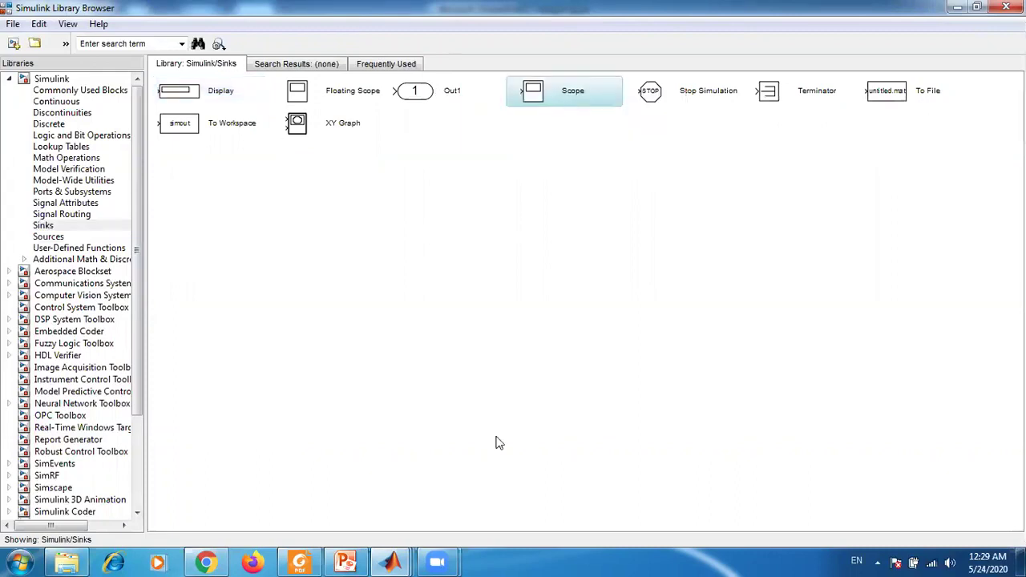
Step: In the model, place the Constant and new Scope blocks in the free central area and connect Constant to Scope
{"action": "mouse_move", "coordinate": [391, 561]}
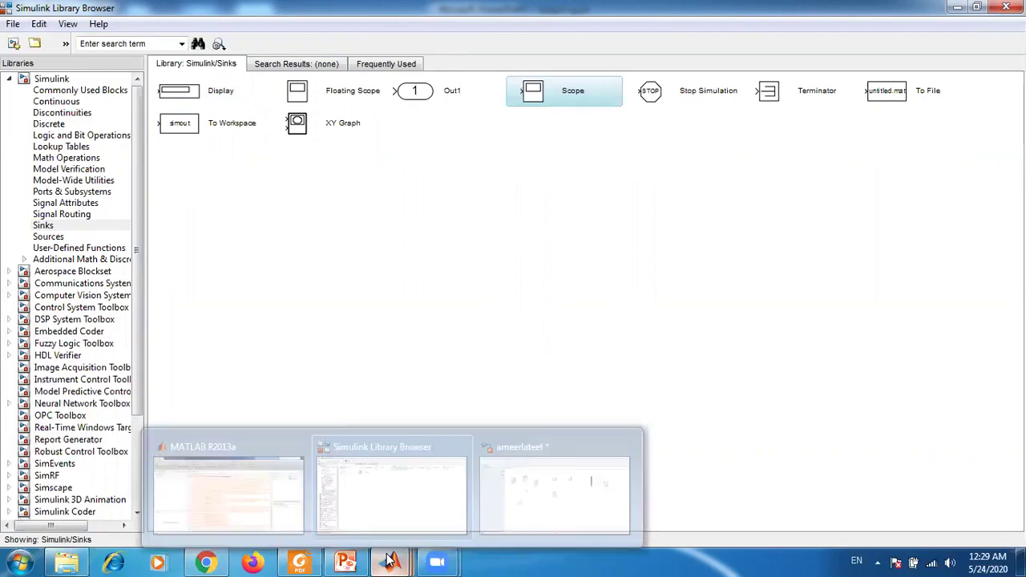
{"action": "left_click", "coordinate": [532, 473]}
{"action": "left_click_drag", "start_coordinate": [515, 276], "coordinate": [808, 311]}
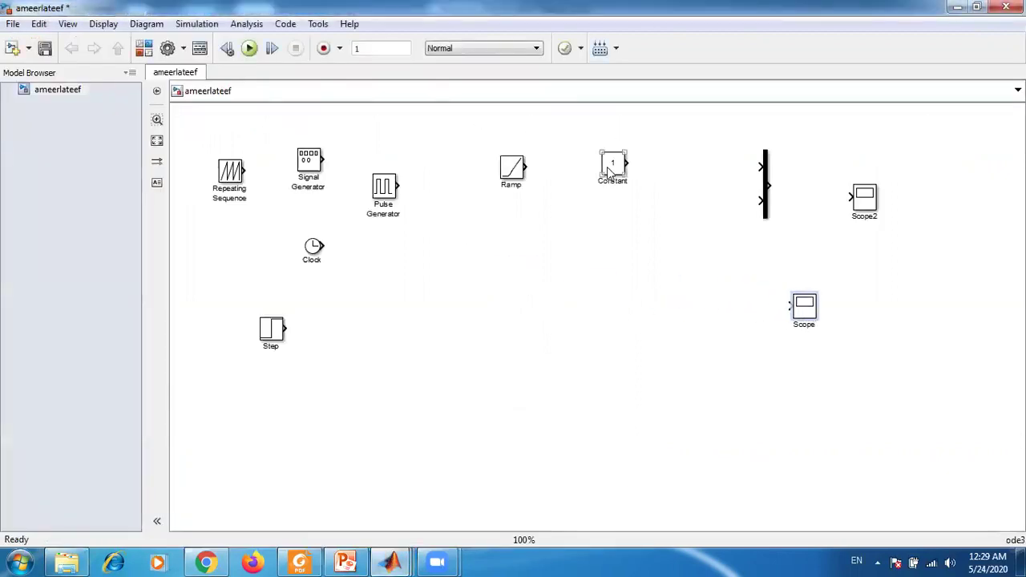
{"action": "left_click_drag", "start_coordinate": [609, 170], "coordinate": [515, 305]}
{"action": "left_click_drag", "start_coordinate": [788, 304], "coordinate": [532, 298]}
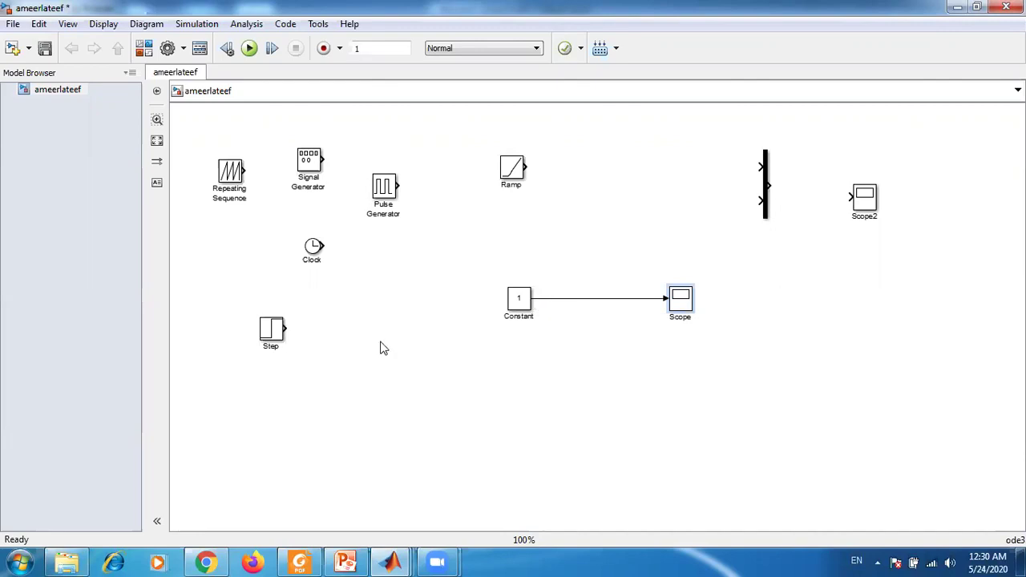
Step: Move the Clock block to the empty space below the Step block
{"action": "left_click_drag", "start_coordinate": [318, 250], "coordinate": [393, 406]}
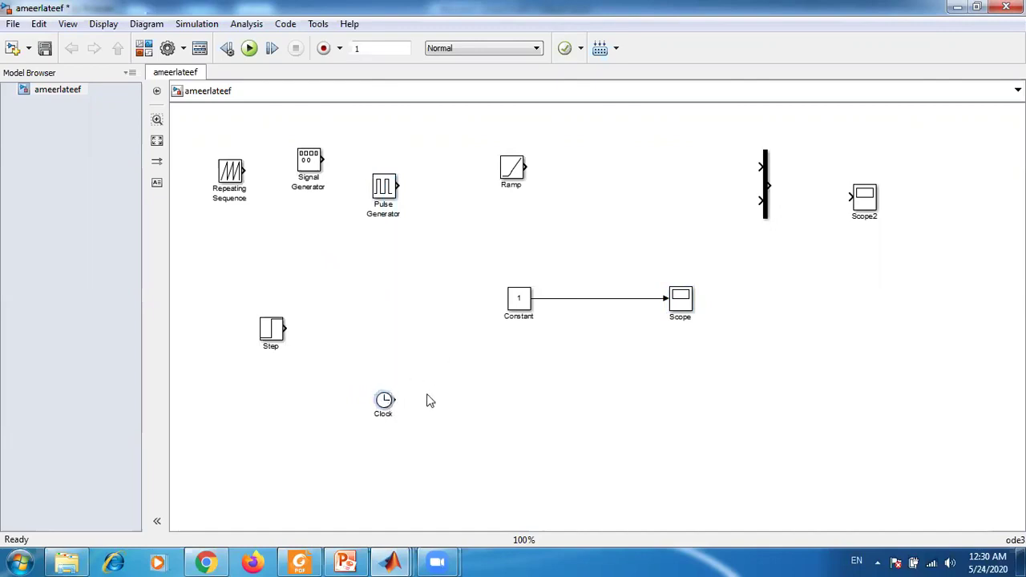
{"action": "left_click", "coordinate": [380, 404]}
{"action": "left_click_drag", "start_coordinate": [381, 405], "coordinate": [292, 412]}
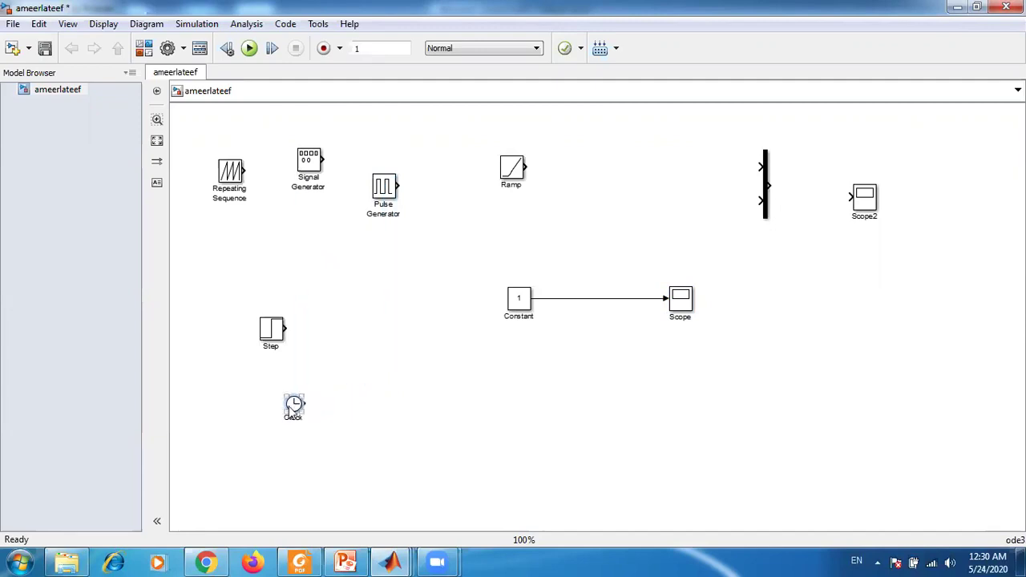
Step: Check the Clock block's parameters without changing them, and set the Constant block's value to 5
{"action": "double_click", "coordinate": [292, 407]}
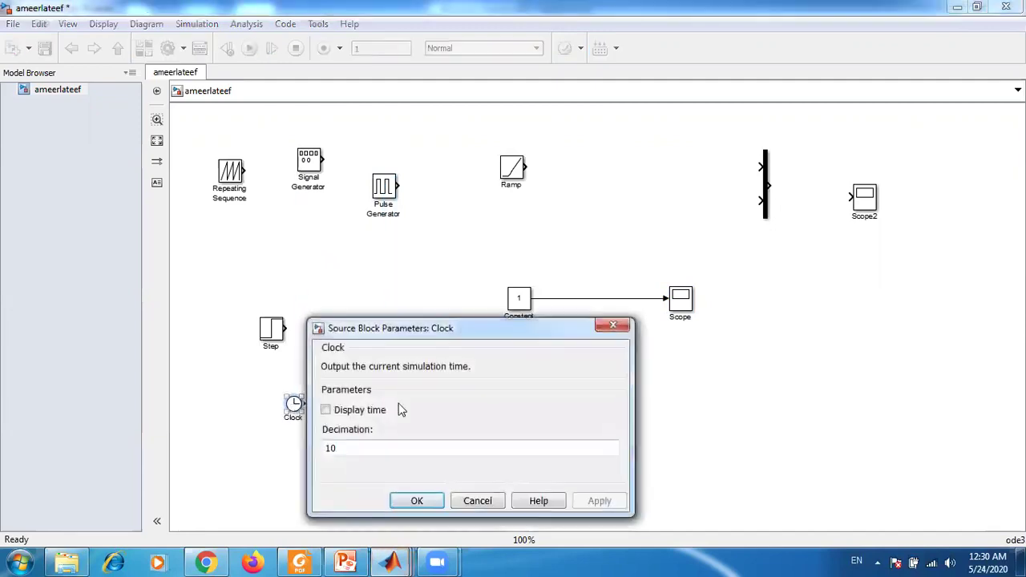
{"action": "left_click", "coordinate": [406, 500]}
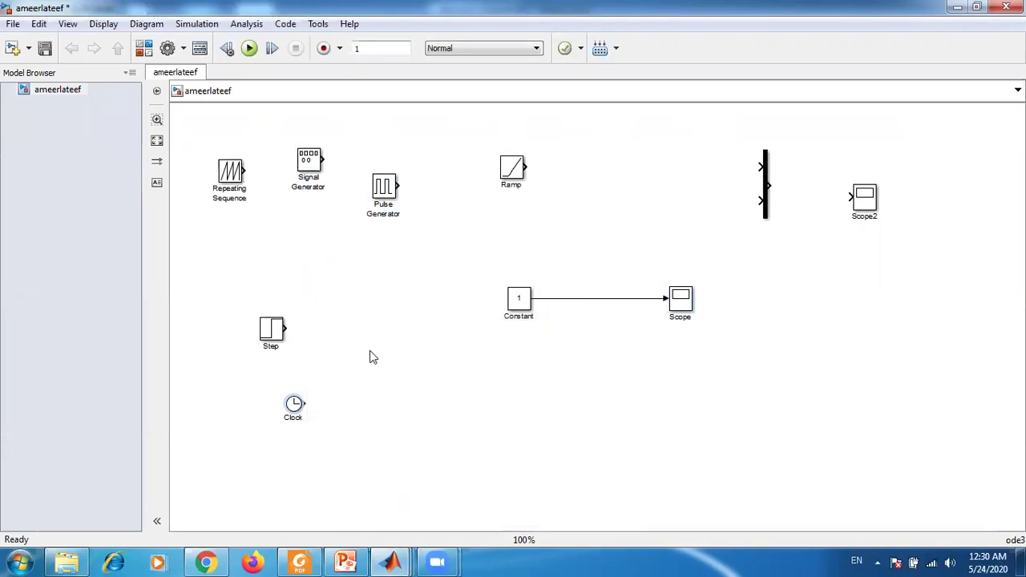
{"action": "left_click", "coordinate": [519, 303]}
{"action": "double_click", "coordinate": [519, 303]}
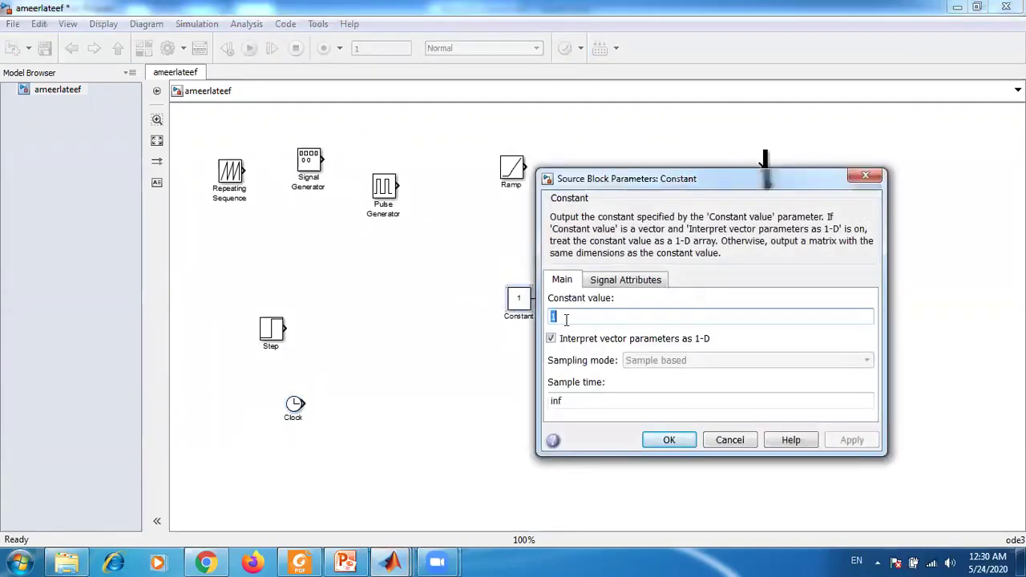
{"action": "type", "text": "5"}
{"action": "key", "text": "Return"}
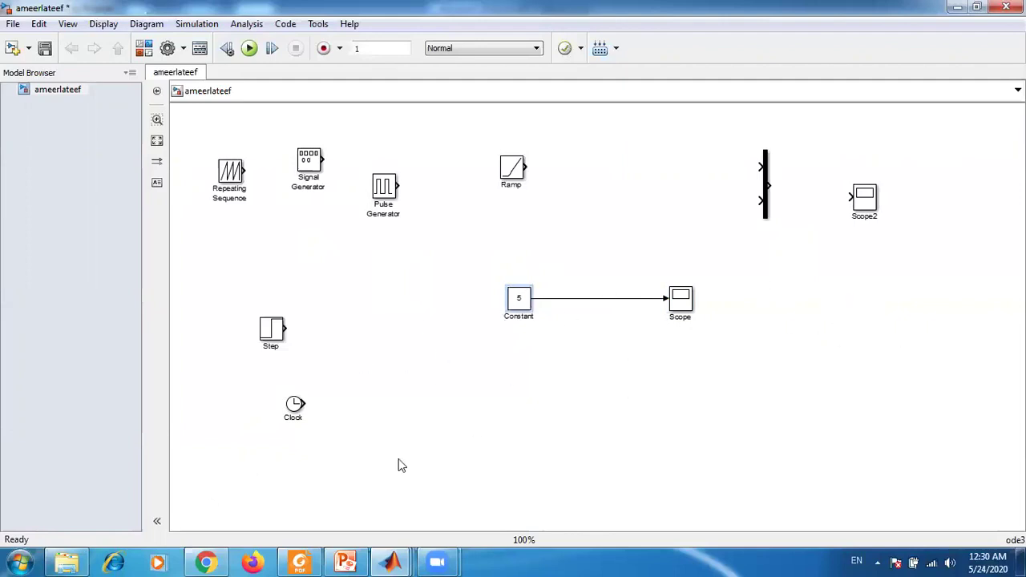
Step: Switch to PowerPoint and go back through the deck to the "2- using Simulink." slide
{"action": "left_click", "coordinate": [346, 561]}
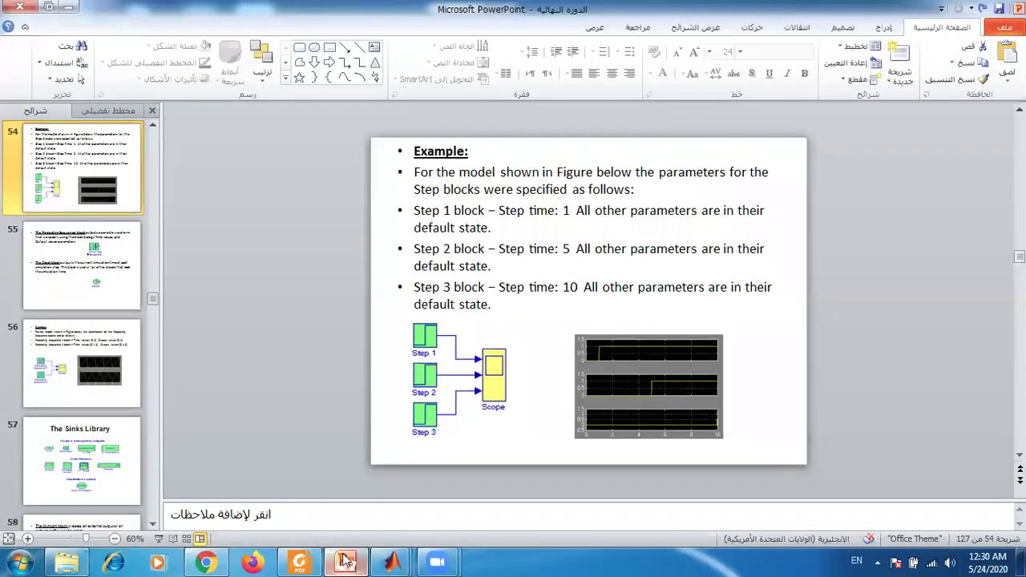
{"action": "key", "text": "Page_Up"}
{"action": "key", "text": "Page_Up"}
{"action": "key", "text": "Page_Up"}
{"action": "key", "text": "Page_Up"}
{"action": "key", "text": "Page_Up"}
{"action": "key", "text": "Page_Up"}
{"action": "key", "text": "Page_Up"}
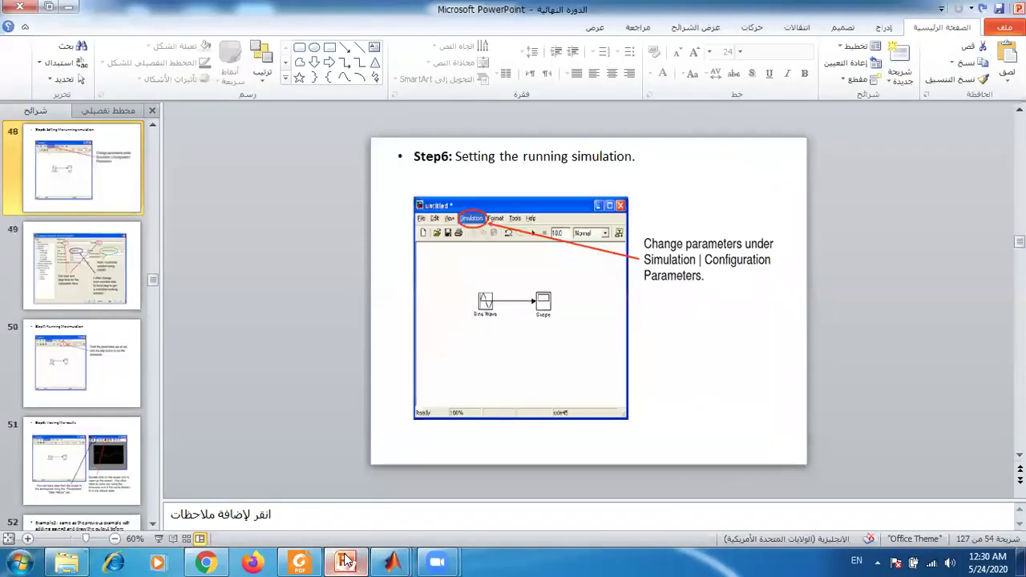
{"action": "key", "text": "Page_Up"}
{"action": "key", "text": "Page_Up"}
{"action": "key", "text": "Page_Up"}
{"action": "key", "text": "Page_Up"}
{"action": "key", "text": "Page_Up"}
{"action": "key", "text": "Page_Up"}
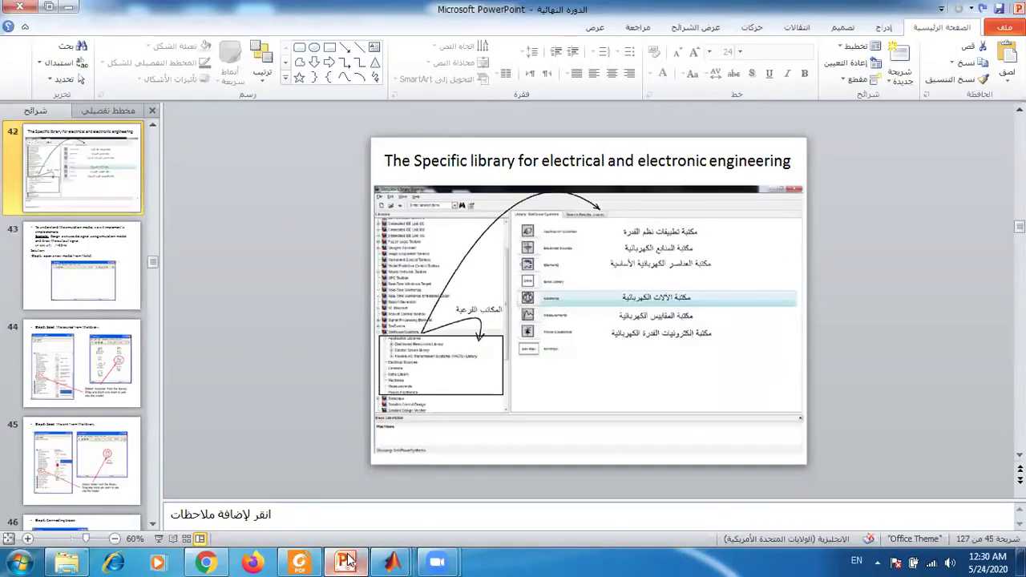
{"action": "key", "text": "Page_Up"}
{"action": "key", "text": "Page_Up"}
{"action": "key", "text": "Page_Up"}
{"action": "key", "text": "Page_Up"}
{"action": "key", "text": "Page_Up"}
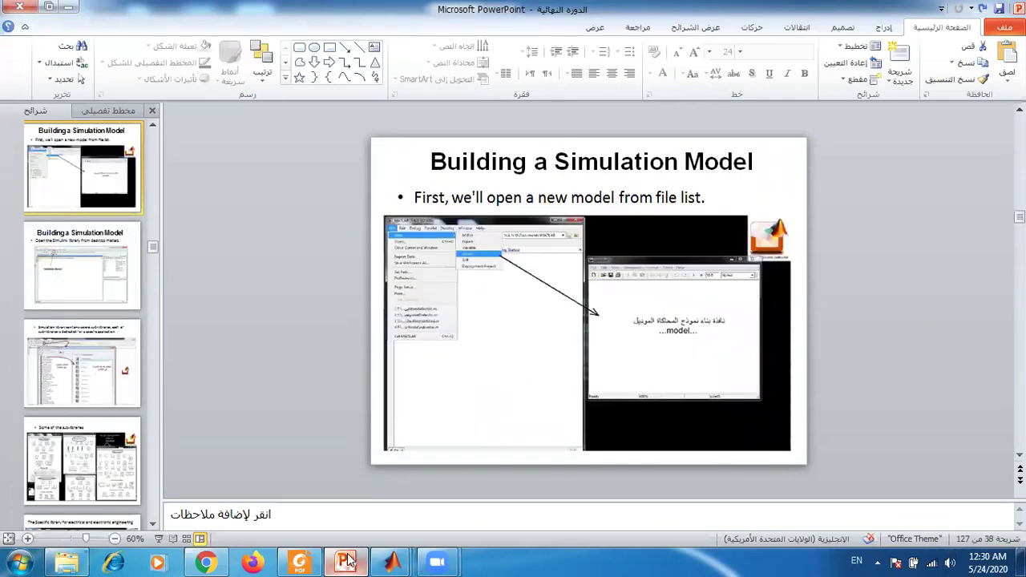
{"action": "key", "text": "Page_Up"}
{"action": "key", "text": "Page_Up"}
{"action": "key", "text": "Page_Up"}
{"action": "key", "text": "Page_Up"}
{"action": "key", "text": "Page_Up"}
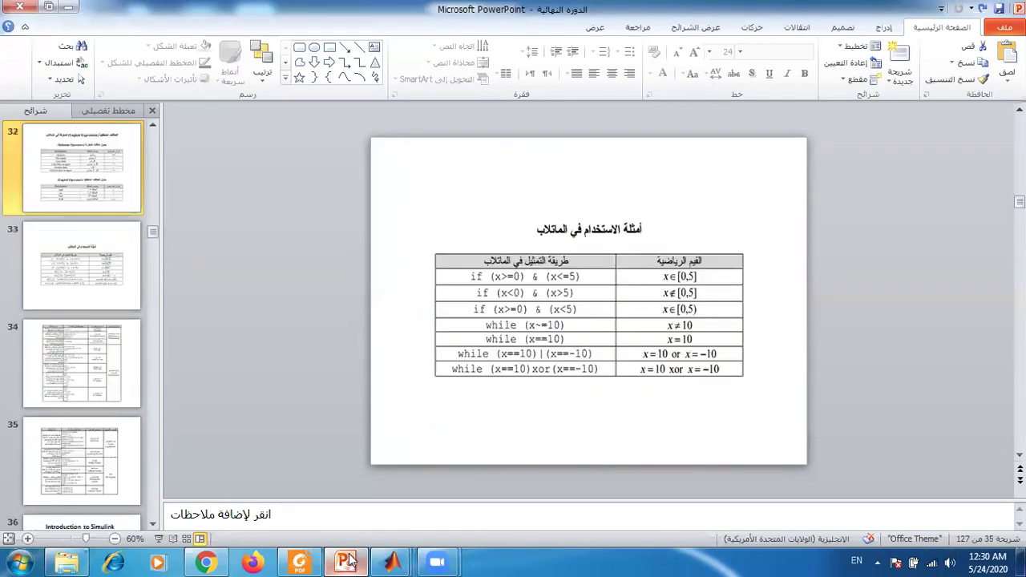
{"action": "key", "text": "Page_Up"}
{"action": "key", "text": "Page_Up"}
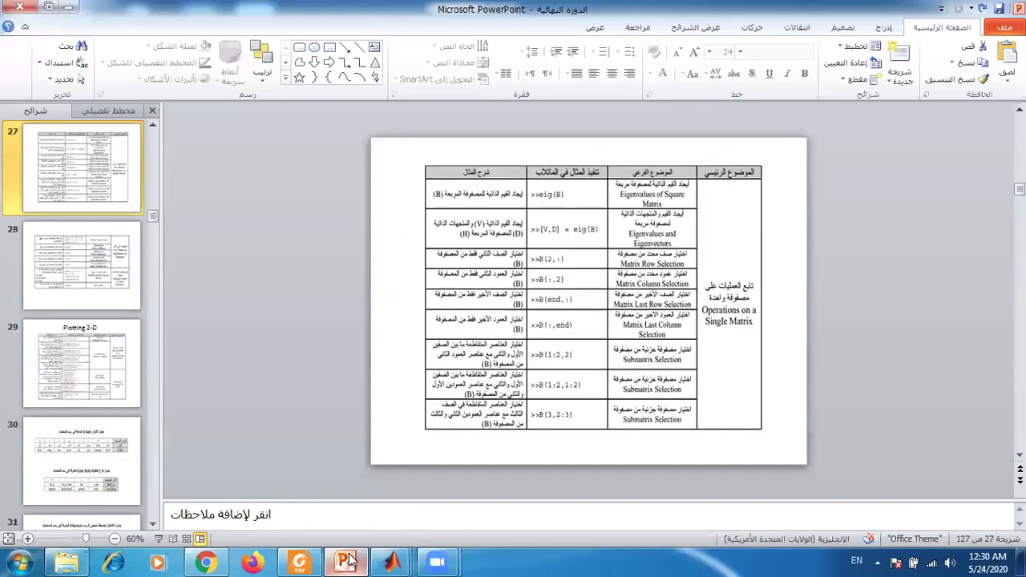
{"action": "key", "text": "Up"}
{"action": "key", "text": "Up"}
{"action": "key", "text": "Up"}
{"action": "key", "text": "Up"}
{"action": "key", "text": "Up"}
{"action": "key", "text": "Up"}
{"action": "key", "text": "Up"}
{"action": "key", "text": "Up"}
{"action": "key", "text": "Up"}
{"action": "key", "text": "Up"}
{"action": "key", "text": "Up"}
{"action": "key", "text": "Up"}
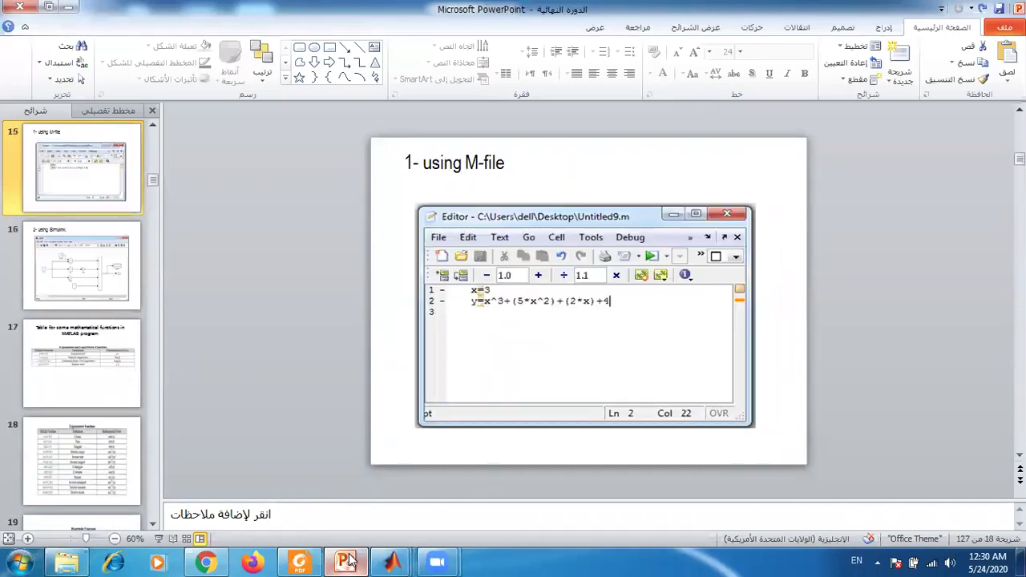
{"action": "key", "text": "Down"}
Step: Present the equation-solving slides full screen, comparing the M-file and Simulink solutions of y=x^3+5x^2+2x+4 for x=3, and end the slide show
{"action": "left_click", "coordinate": [160, 539]}
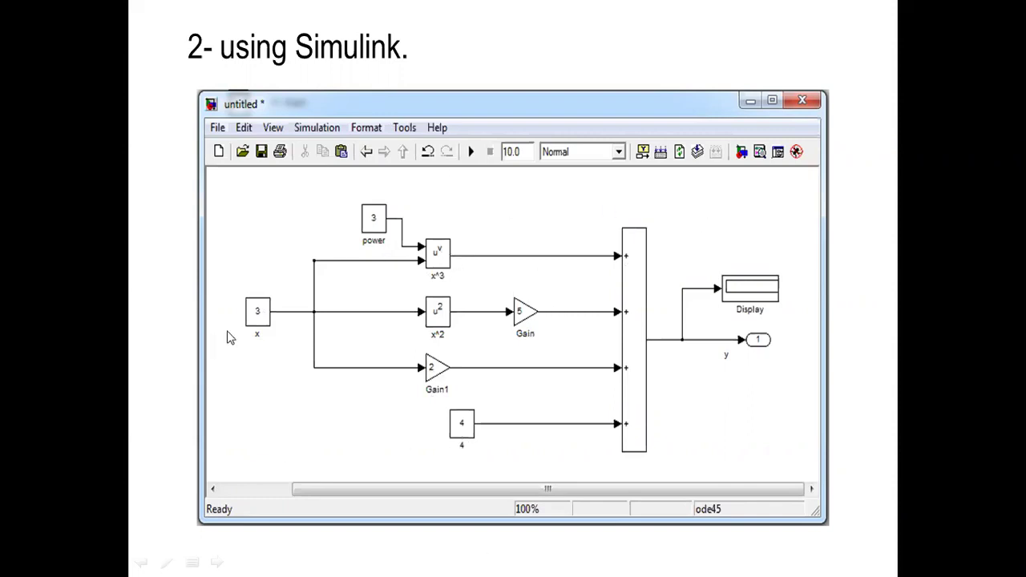
{"action": "key", "text": "Left"}
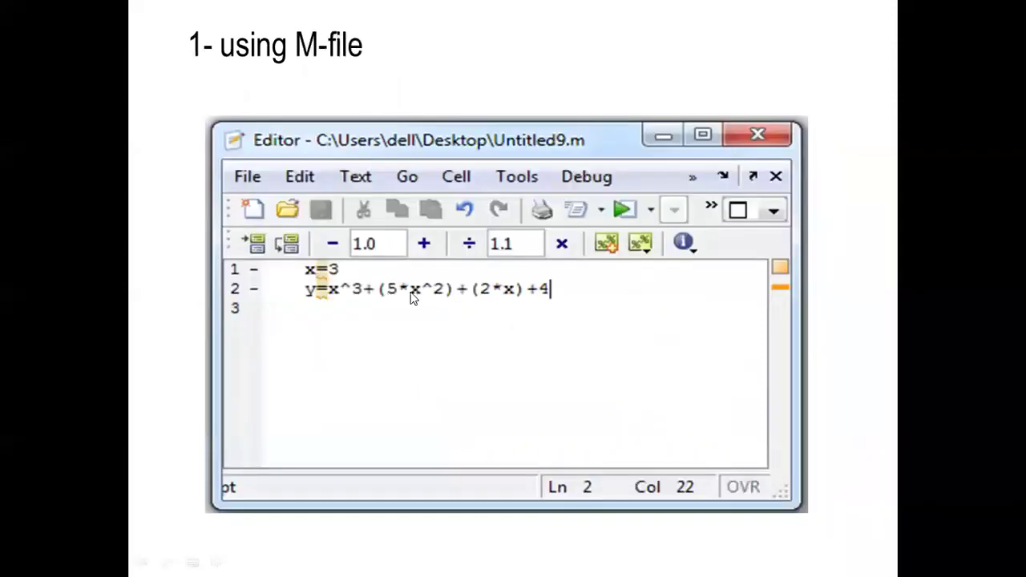
{"action": "key", "text": "Left"}
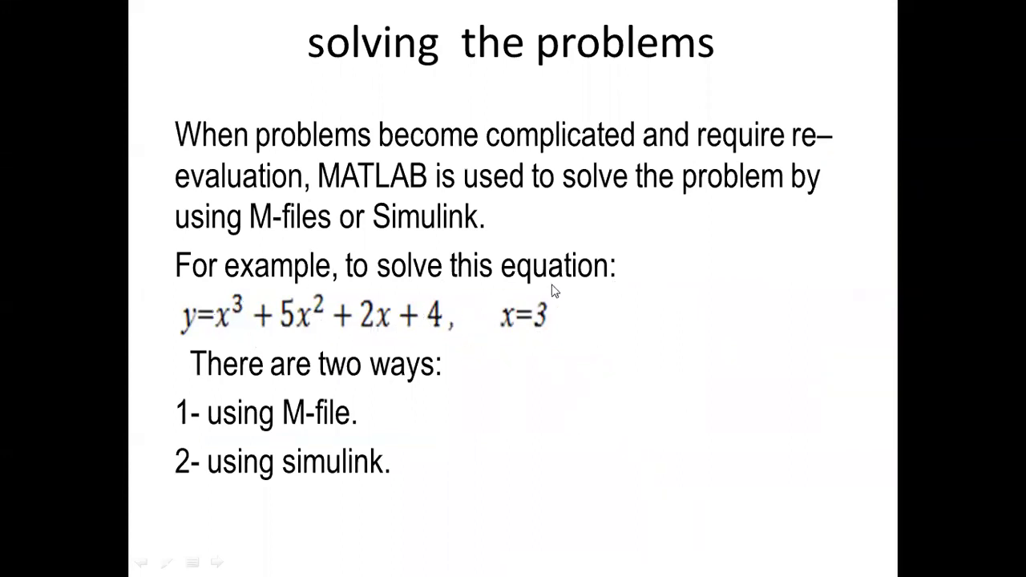
{"action": "left_click", "coordinate": [367, 326]}
{"action": "left_click", "coordinate": [430, 321]}
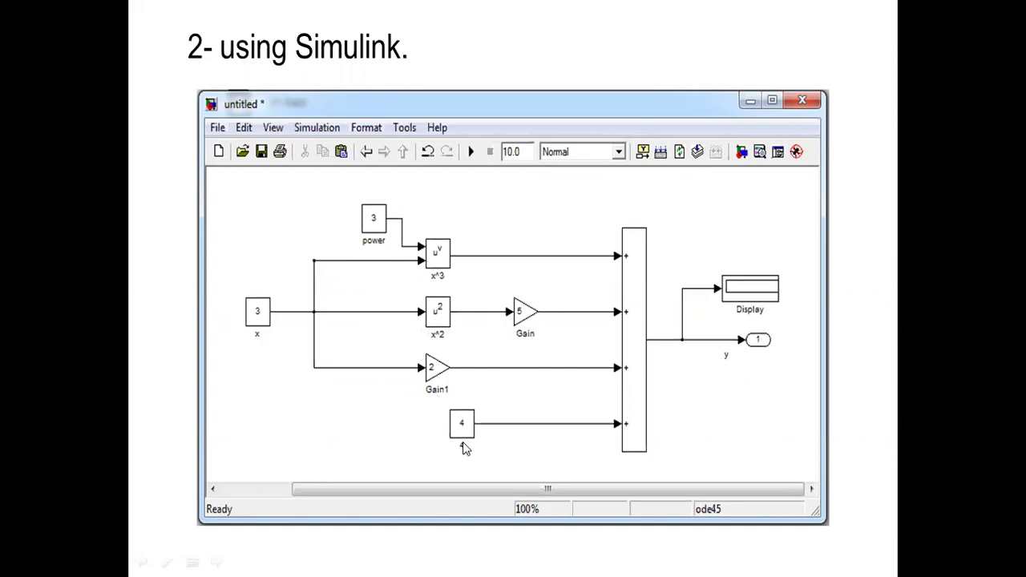
{"action": "key", "text": "Page_Up"}
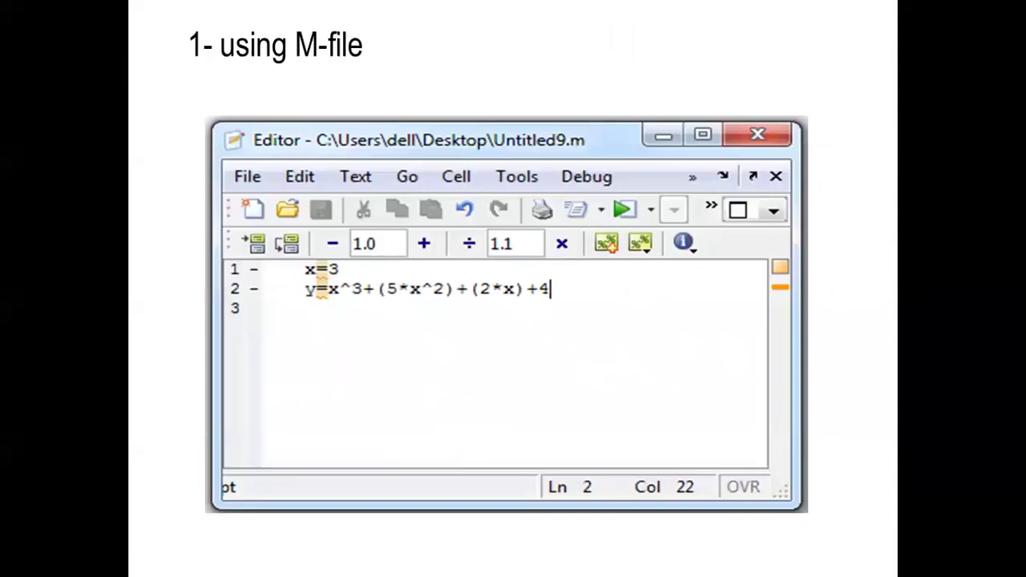
{"action": "key", "text": "Page_Up"}
{"action": "key", "text": "Page_Down"}
{"action": "key", "text": "Page_Down"}
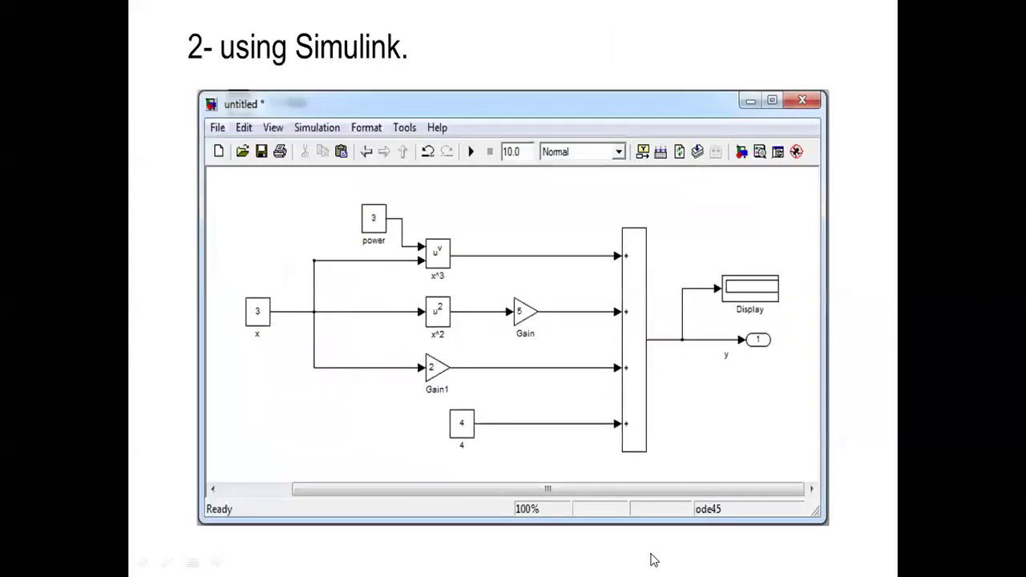
{"action": "key", "text": "Page_Down"}
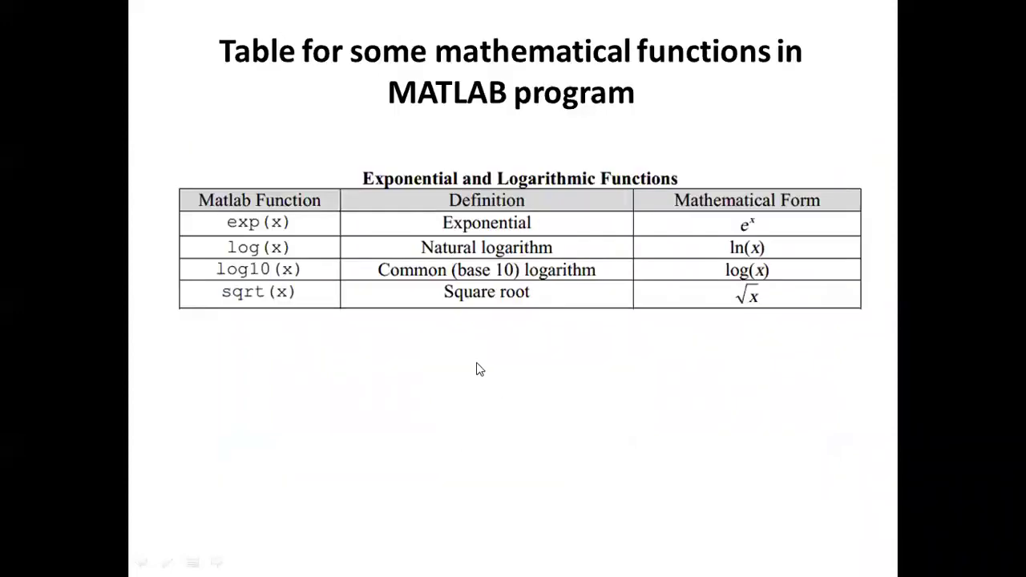
{"action": "key", "text": "Page_Up"}
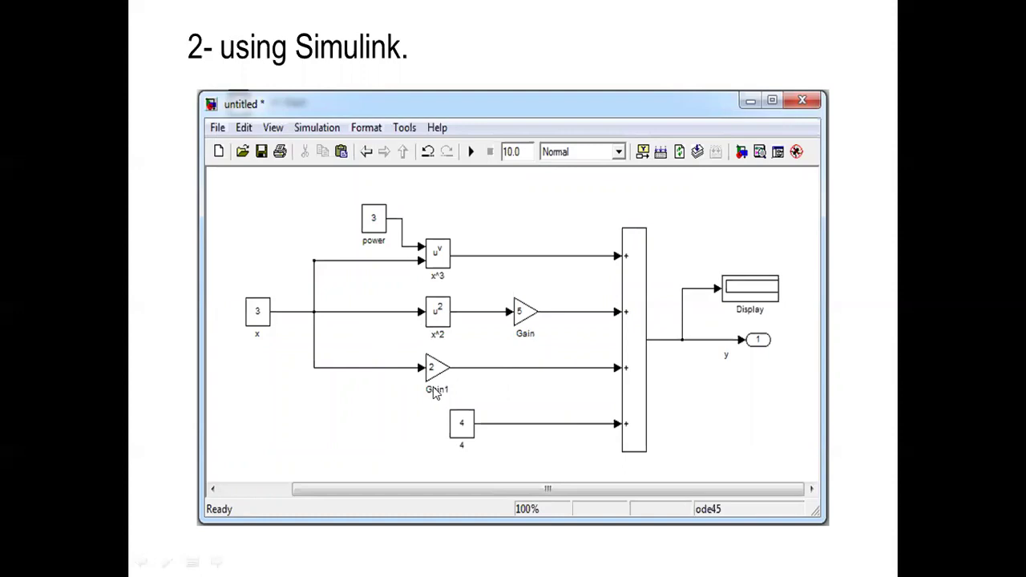
{"action": "key", "text": "Page_Up"}
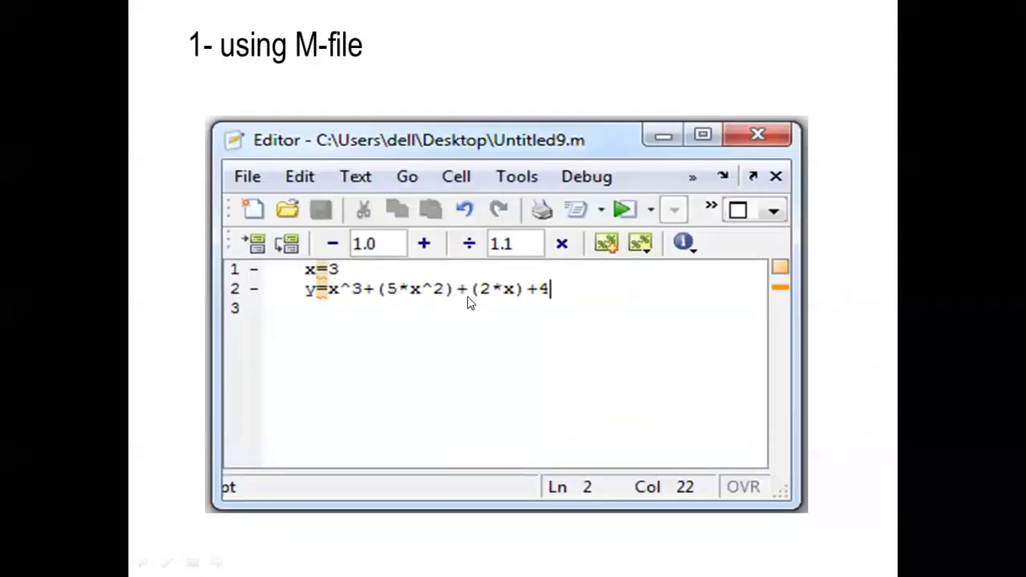
{"action": "key", "text": "Page_Down"}
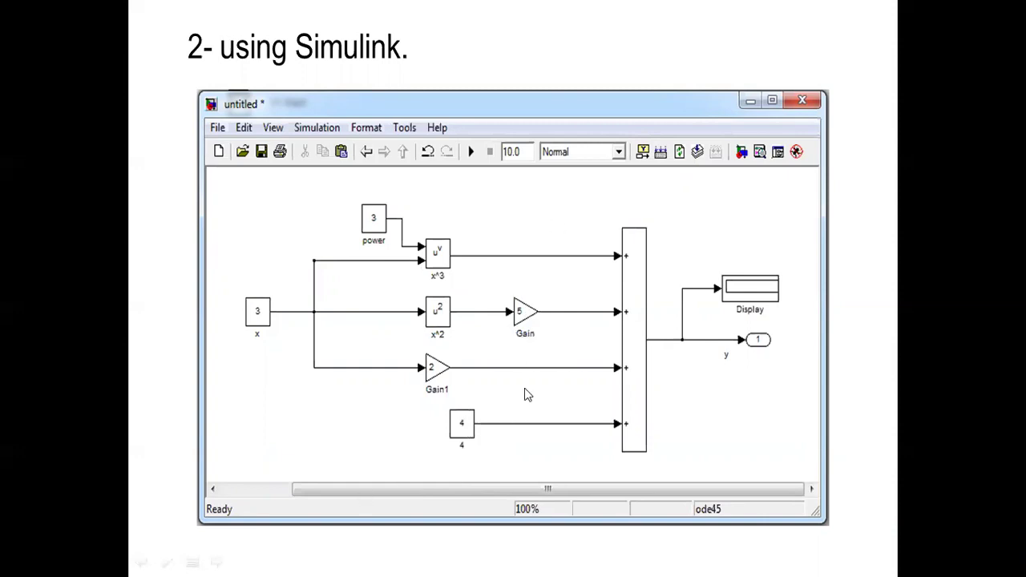
{"action": "key", "text": "Left"}
{"action": "key", "text": "Escape"}
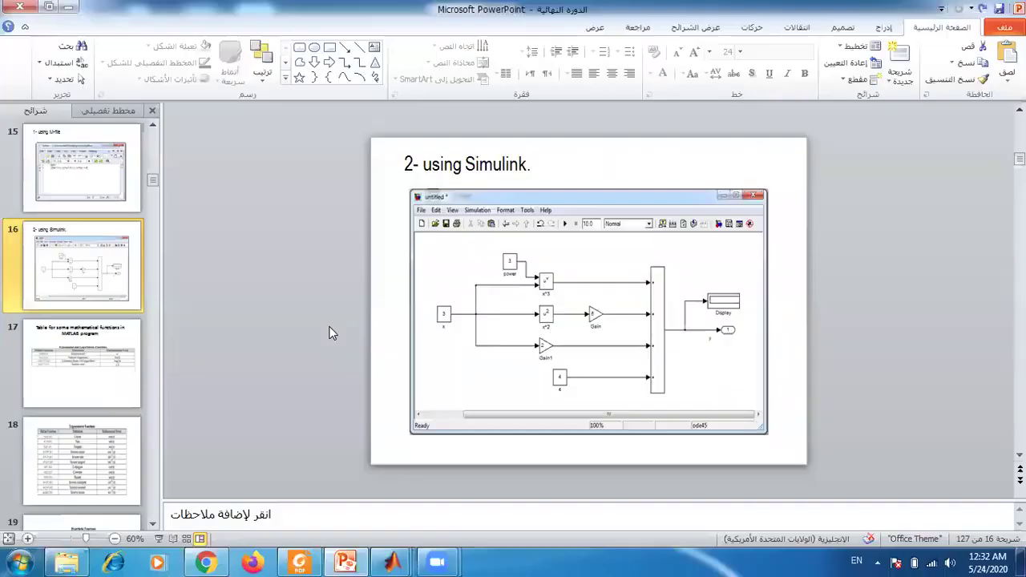
Step: Switch back to the ameerlateef Simulink model, run the simulation and view the autoscaled Constant output in the Scope
{"action": "mouse_move", "coordinate": [395, 561]}
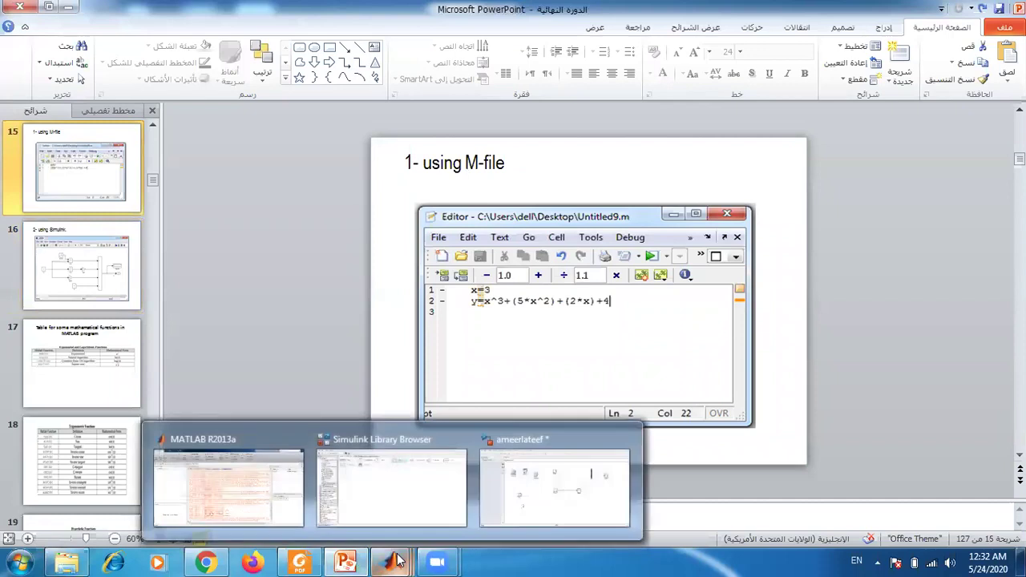
{"action": "left_click", "coordinate": [510, 484]}
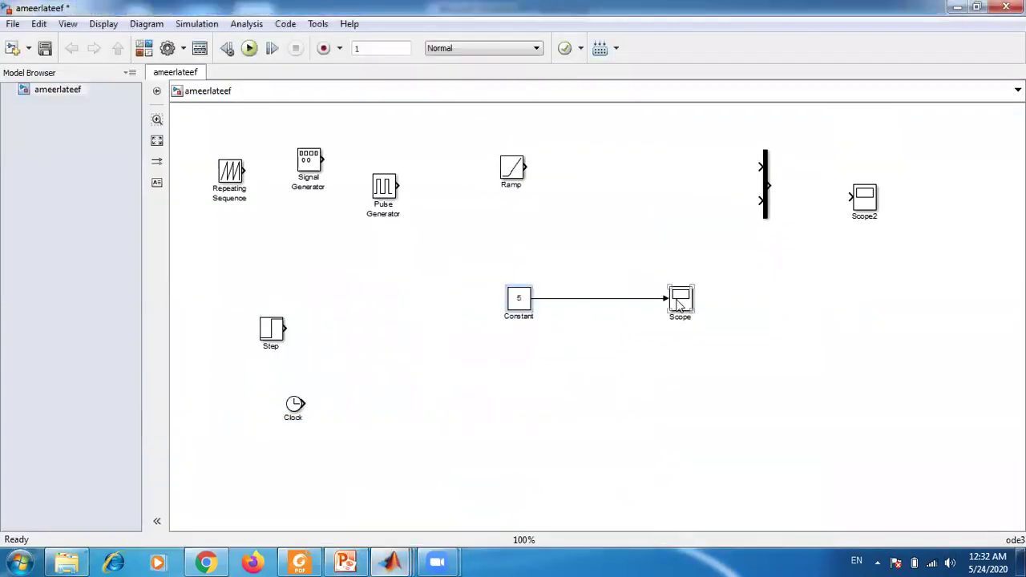
{"action": "left_click", "coordinate": [253, 50]}
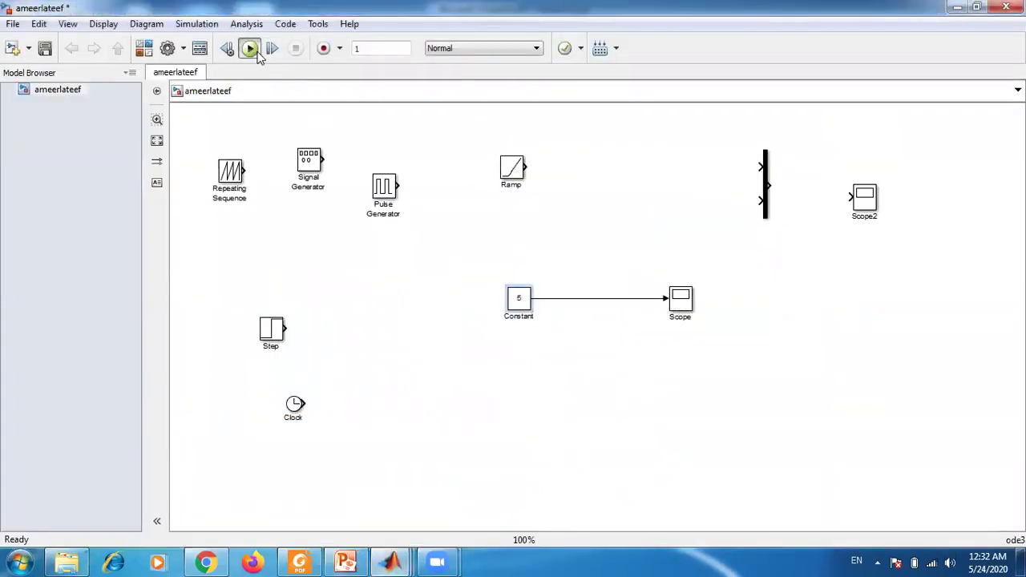
{"action": "double_click", "coordinate": [681, 298]}
{"action": "left_click", "coordinate": [340, 259]}
{"action": "right_click", "coordinate": [373, 284]}
{"action": "left_click", "coordinate": [413, 309]}
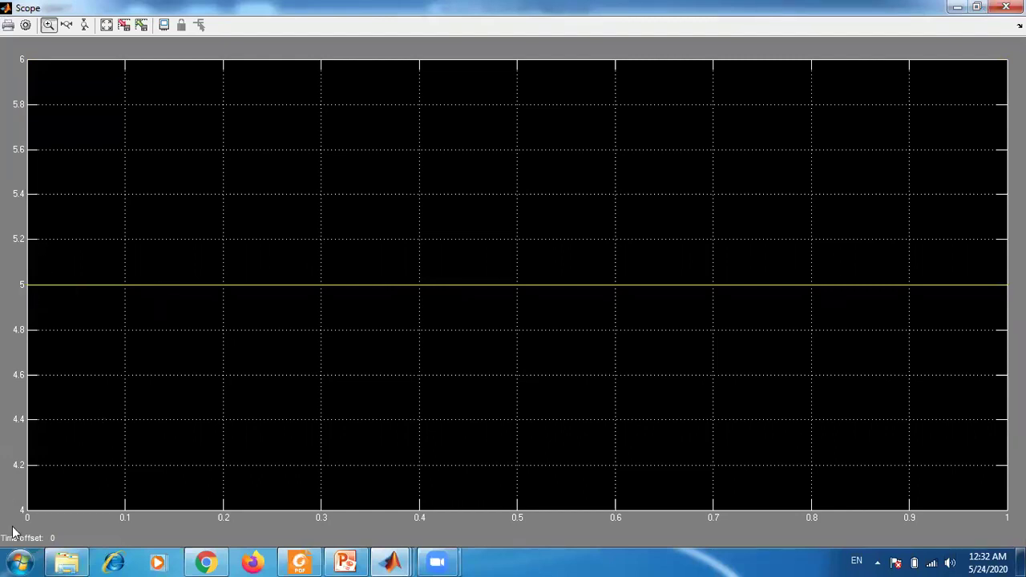
{"action": "left_click", "coordinate": [1006, 6]}
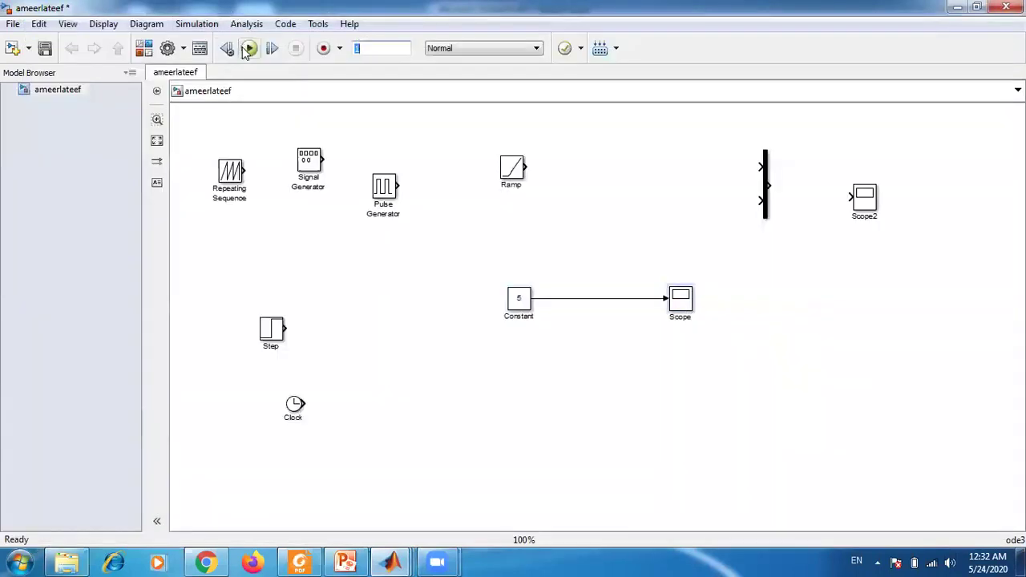
Step: Reopen the Scope connected to Constant, autoscale its plot again to recheck the signal, and close it
{"action": "double_click", "coordinate": [681, 298]}
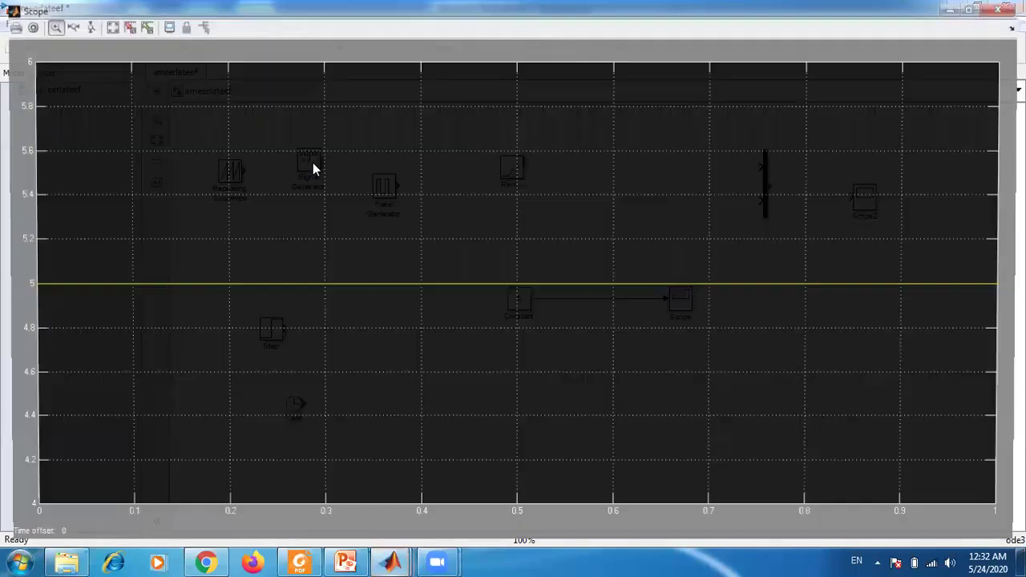
{"action": "right_click", "coordinate": [276, 210]}
{"action": "left_click", "coordinate": [291, 234]}
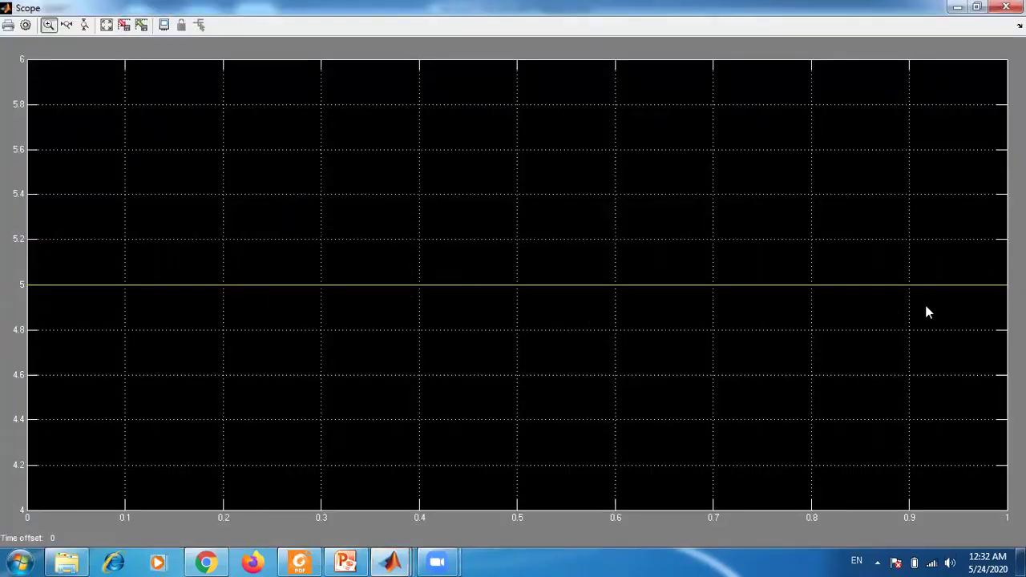
{"action": "left_click", "coordinate": [1006, 7]}
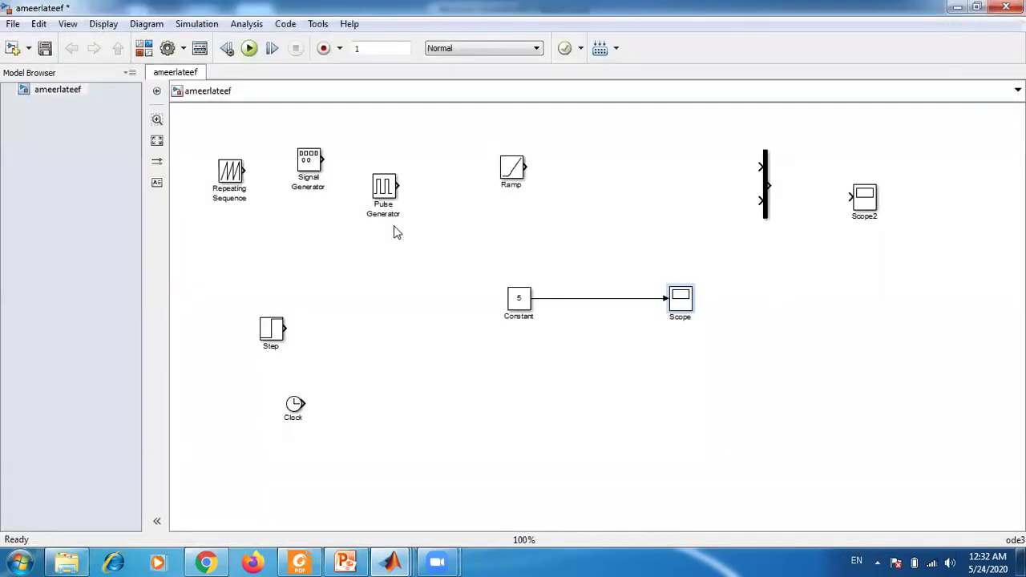
Step: Delete the line between Constant and Scope and move the Constant block aside, past Scope2
{"action": "left_click", "coordinate": [564, 299]}
{"action": "key", "text": "Delete"}
{"action": "left_click_drag", "start_coordinate": [519, 298], "coordinate": [962, 175]}
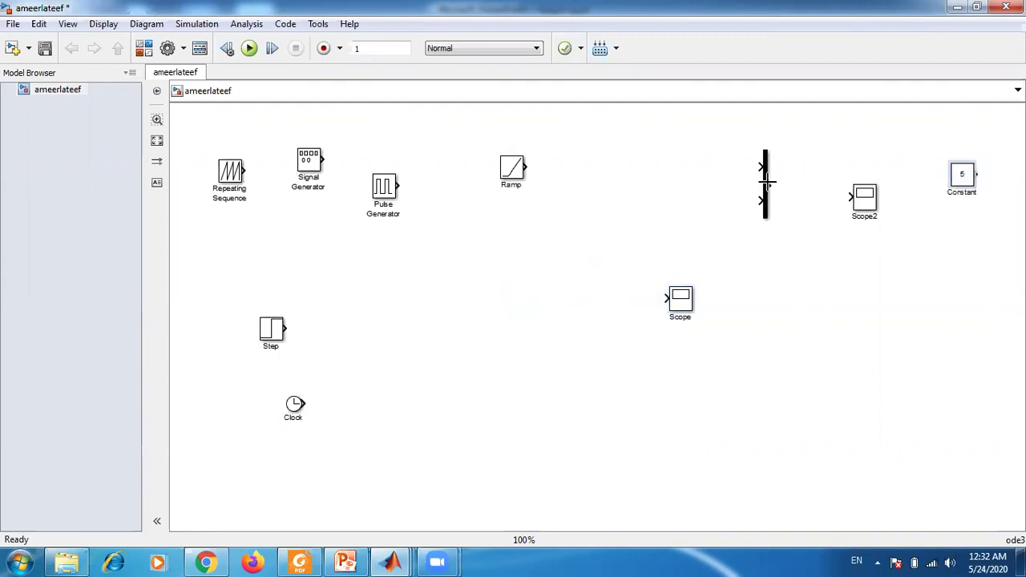
Step: Delete the unused Scope2 block and move the Mux block closer to the Ramp block
{"action": "left_click", "coordinate": [866, 202]}
{"action": "key", "text": "Delete"}
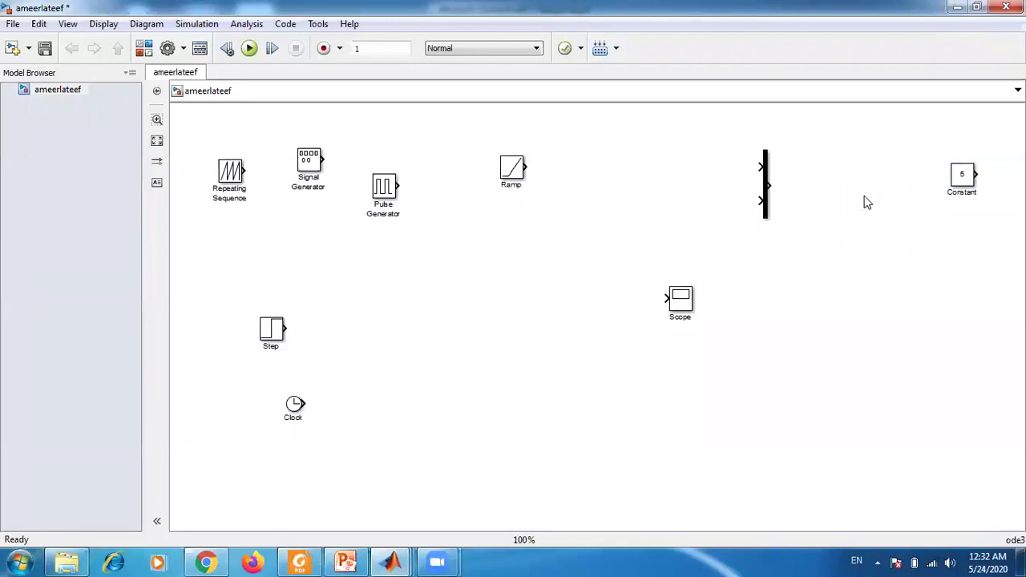
{"action": "left_click_drag", "start_coordinate": [765, 185], "coordinate": [619, 157]}
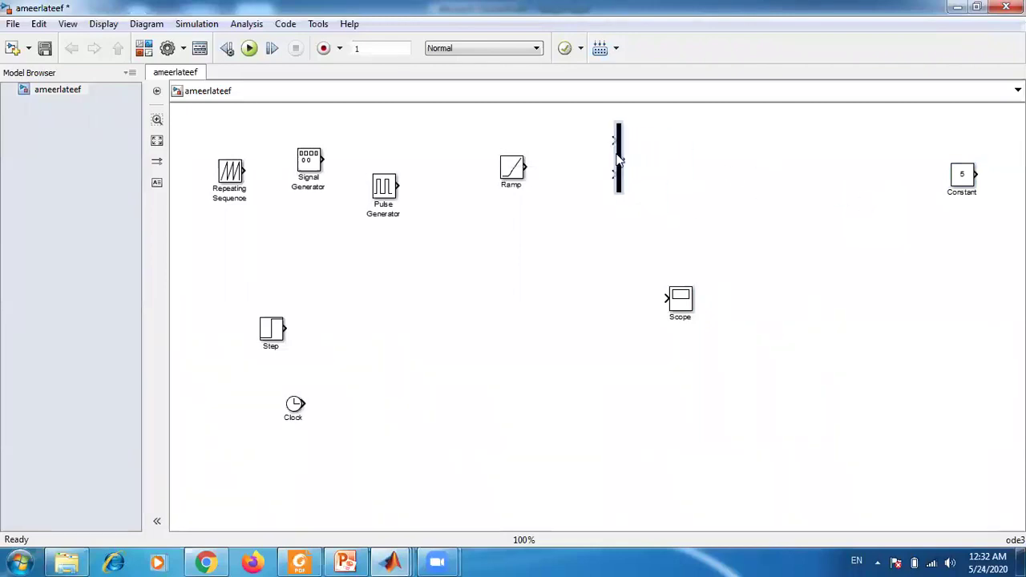
Step: Place the Clock and Scope blocks in the central area of the model and connect Clock to Scope
{"action": "left_click_drag", "start_coordinate": [294, 404], "coordinate": [423, 313]}
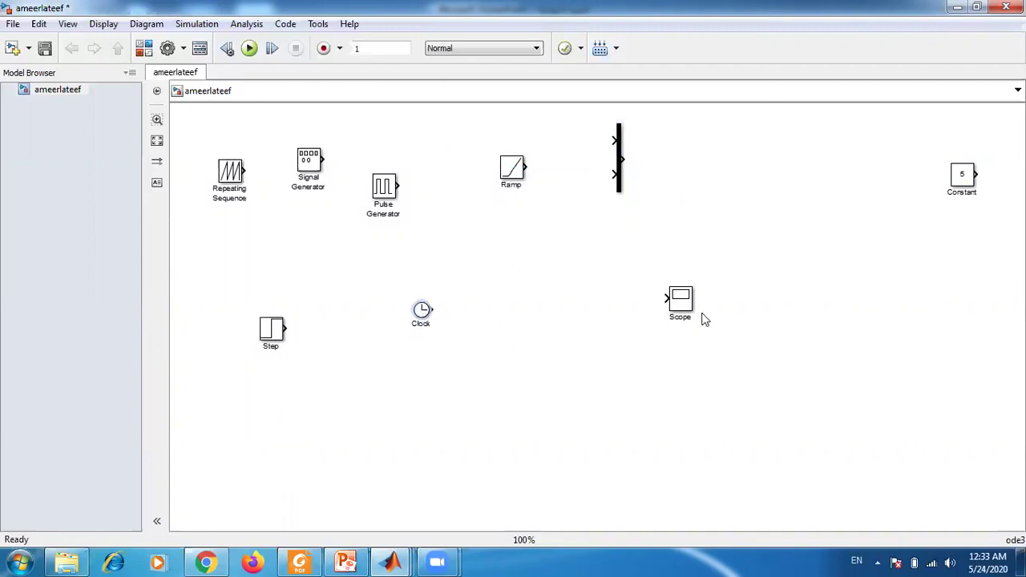
{"action": "left_click_drag", "start_coordinate": [682, 300], "coordinate": [583, 321]}
{"action": "left_click_drag", "start_coordinate": [434, 310], "coordinate": [561, 309]}
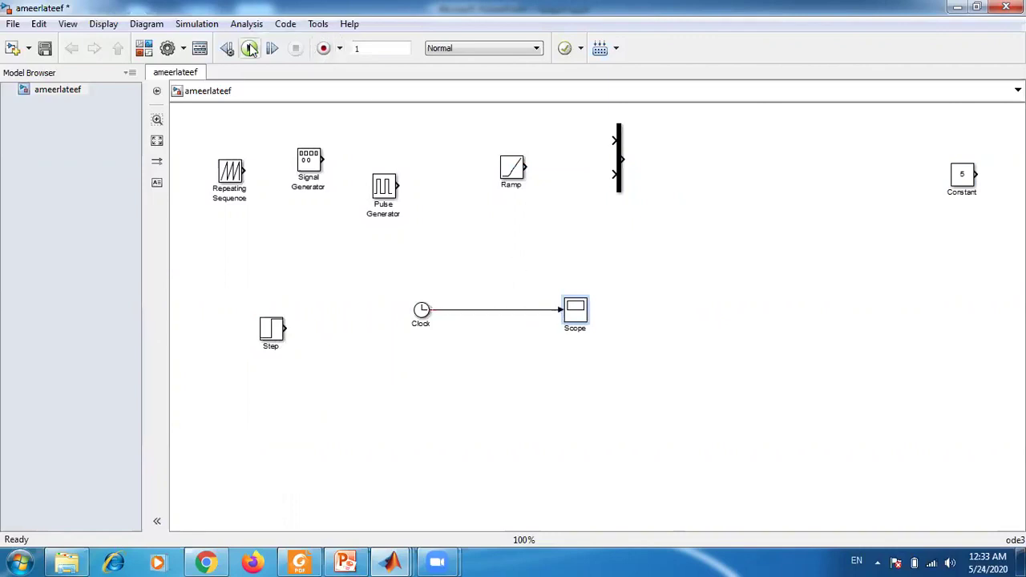
Step: Run the simulation with Clock feeding Scope, view the autoscaled Scope plot, and close it
{"action": "left_click", "coordinate": [249, 49]}
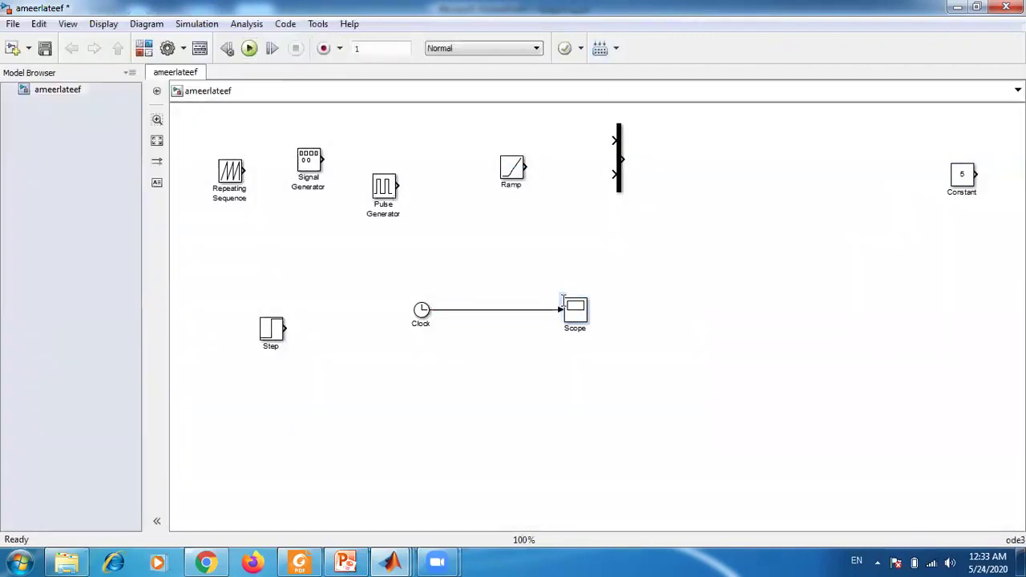
{"action": "double_click", "coordinate": [576, 312]}
{"action": "right_click", "coordinate": [218, 200]}
{"action": "left_click", "coordinate": [259, 225]}
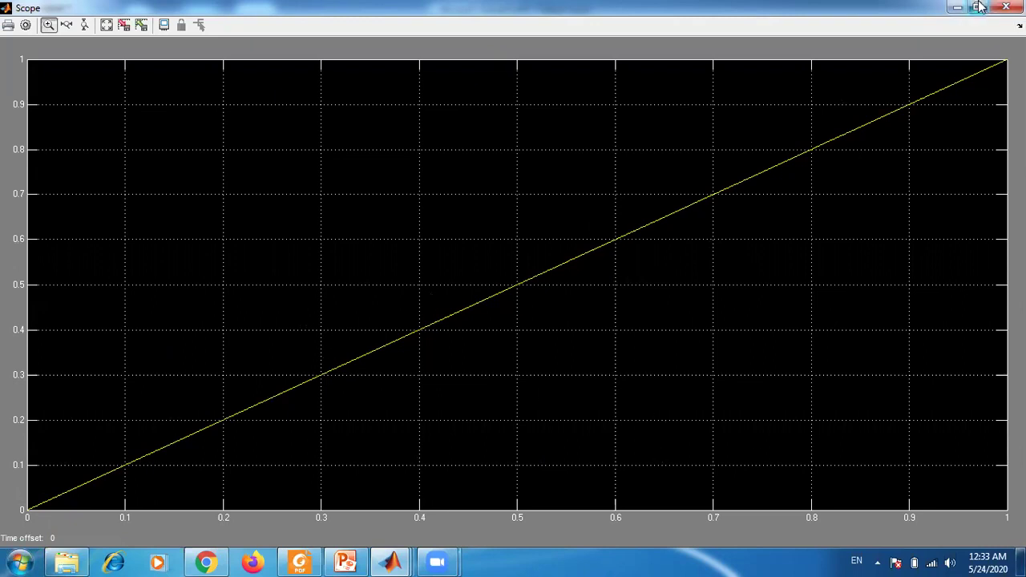
{"action": "left_click", "coordinate": [1006, 7]}
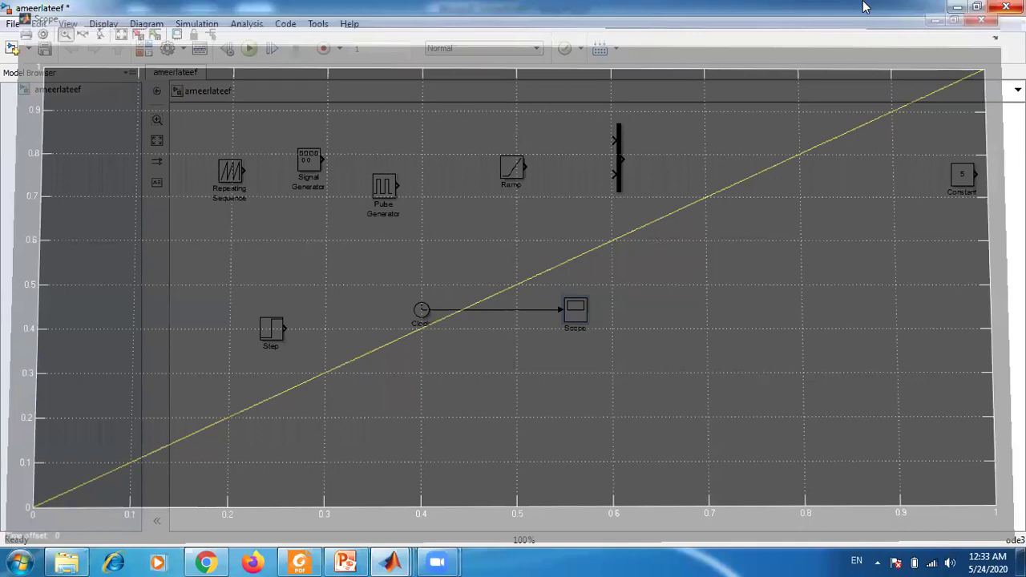
Step: Set the simulation stop time to 5 and run the model again
{"action": "key", "text": "BackSpace"}
{"action": "type", "text": "5"}
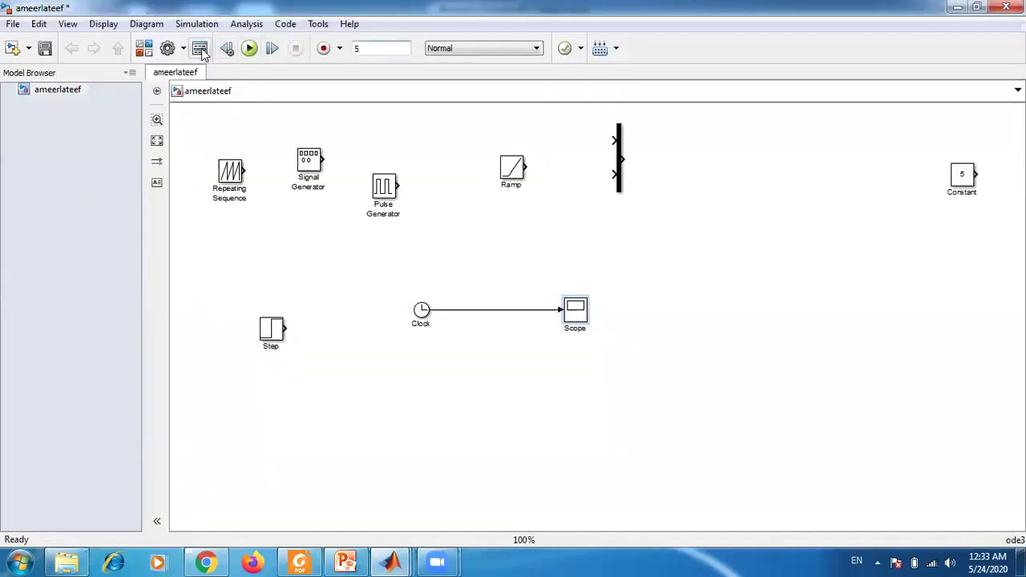
{"action": "left_click", "coordinate": [248, 49]}
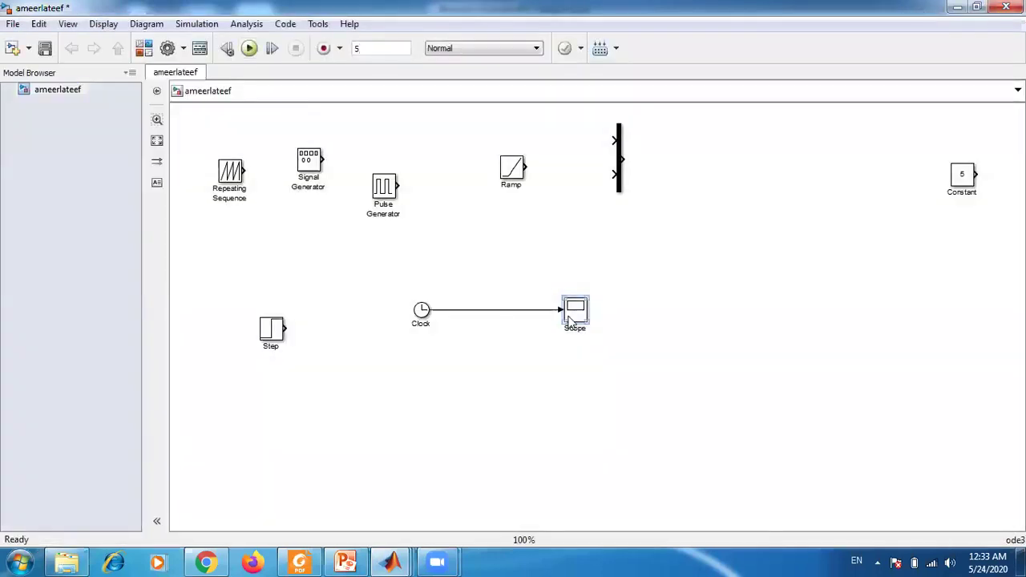
Step: Open the Scope connected to Clock, autoscale its plot to examine the signal over the longer run, and close it
{"action": "double_click", "coordinate": [574, 313]}
{"action": "right_click", "coordinate": [195, 156]}
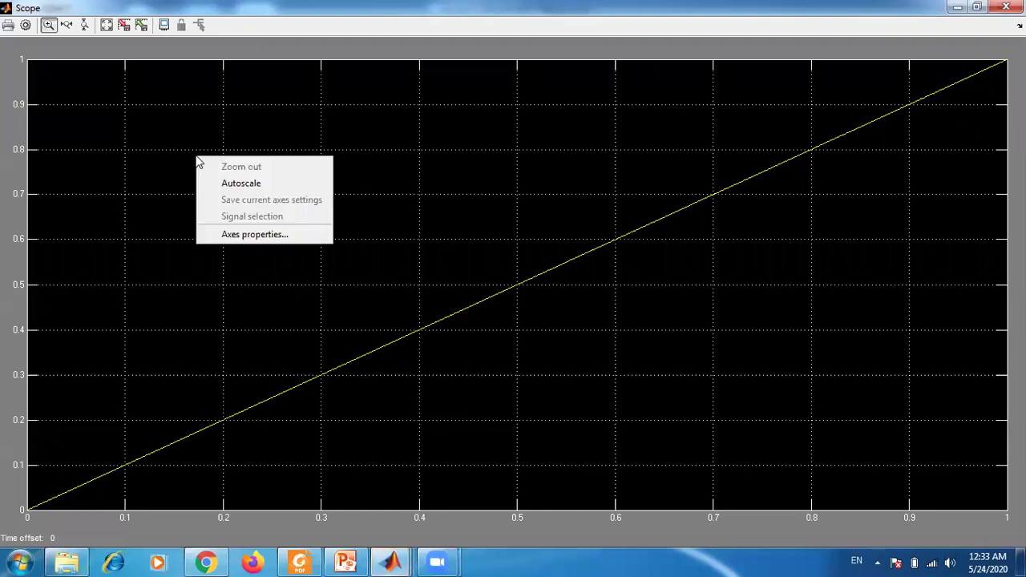
{"action": "left_click", "coordinate": [234, 183]}
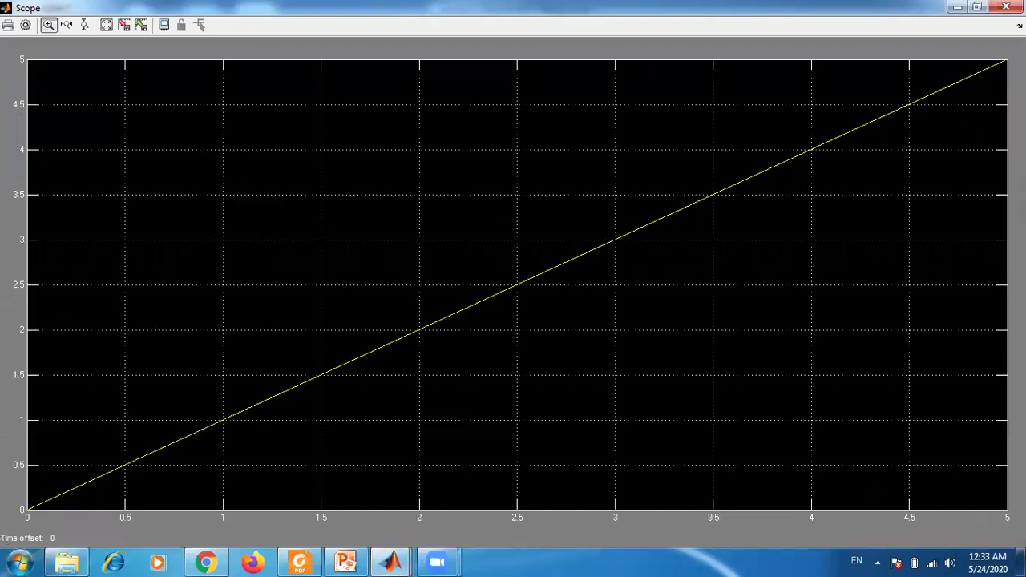
{"action": "left_click", "coordinate": [1006, 7]}
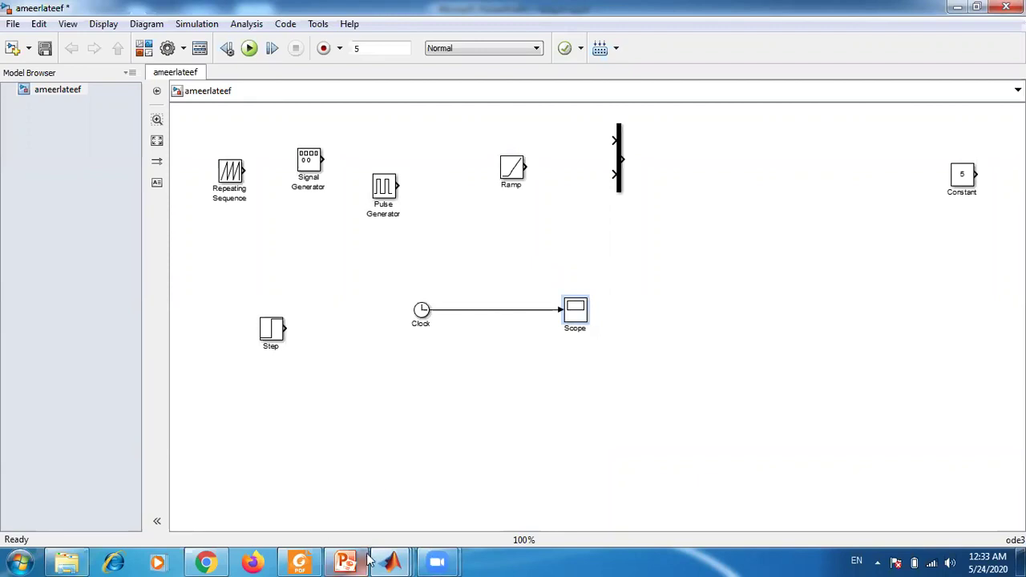
Step: Add a Gain block from the Commonly Used Blocks library and insert it on the line between Clock and Scope
{"action": "mouse_move", "coordinate": [390, 561]}
{"action": "left_click", "coordinate": [431, 489]}
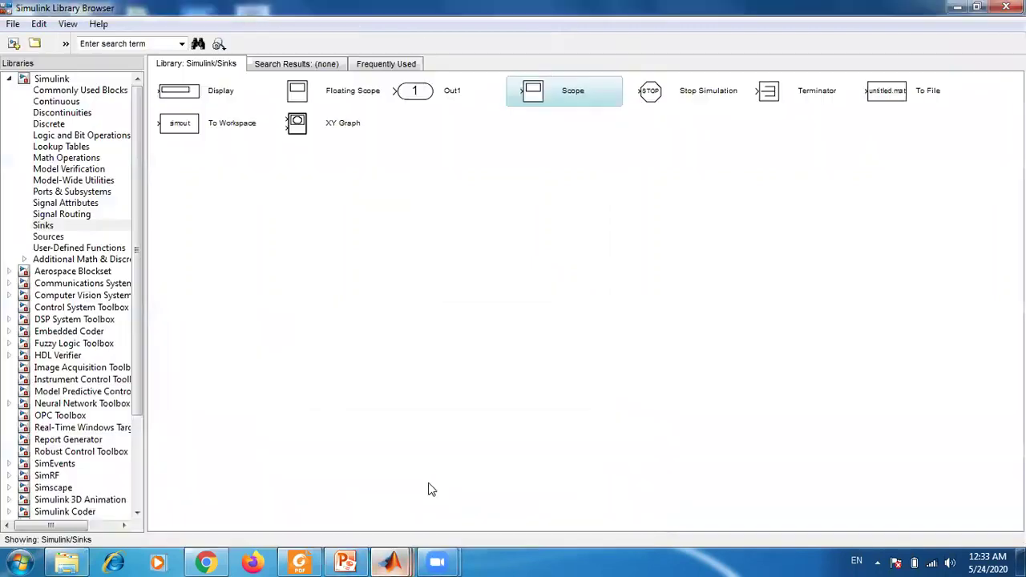
{"action": "left_click", "coordinate": [82, 92]}
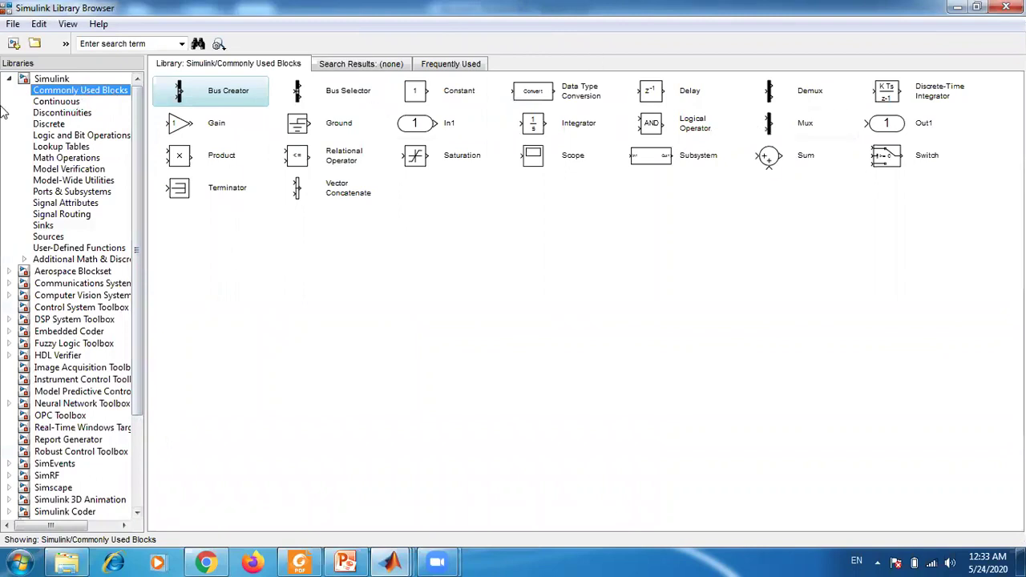
{"action": "left_click", "coordinate": [180, 124]}
{"action": "right_click", "coordinate": [180, 124]}
{"action": "left_click", "coordinate": [207, 135]}
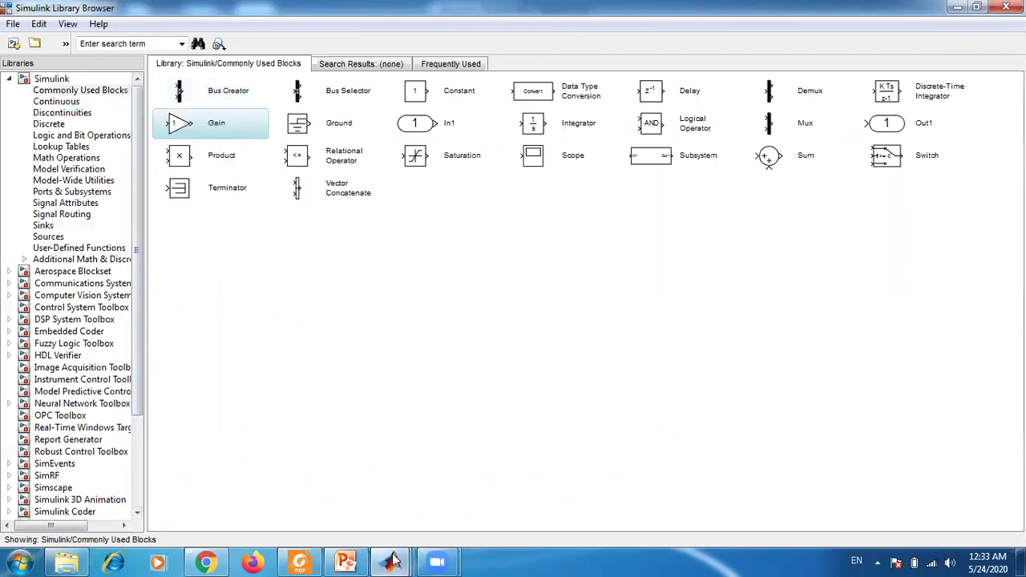
{"action": "mouse_move", "coordinate": [391, 561]}
{"action": "left_click", "coordinate": [584, 492]}
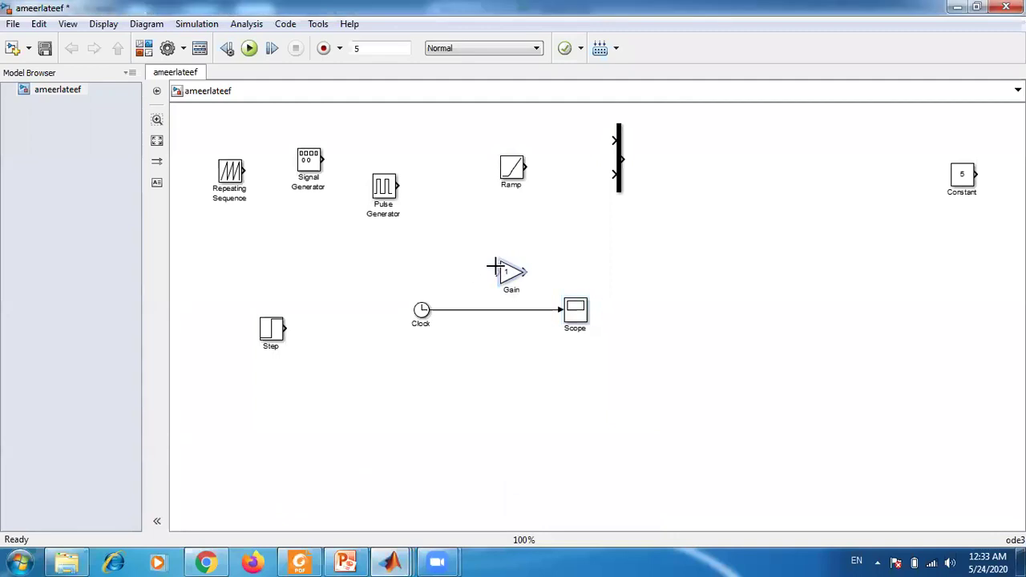
{"action": "left_click_drag", "start_coordinate": [508, 274], "coordinate": [493, 307]}
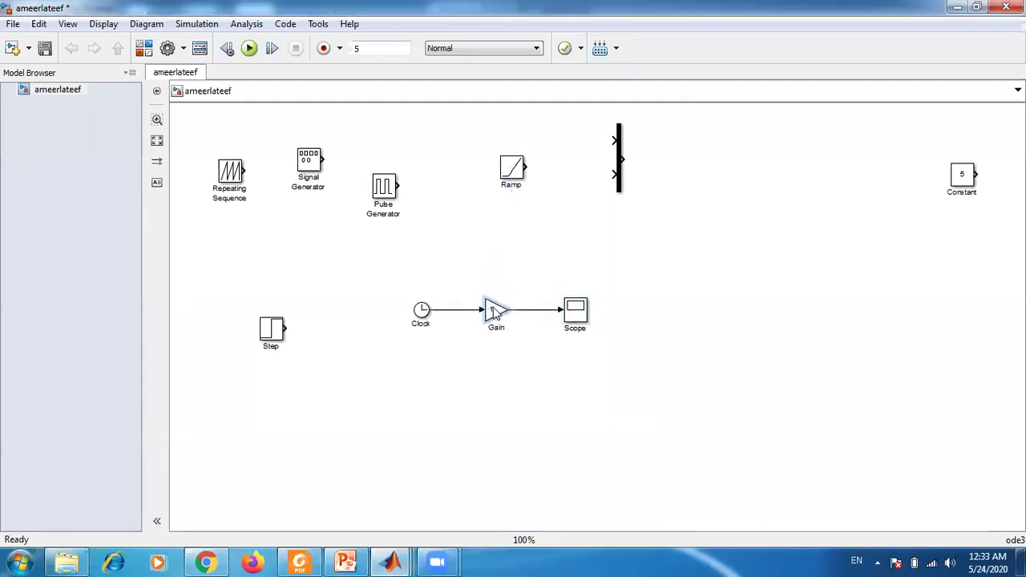
Step: Set the gain of the Gain block to 4
{"action": "left_click", "coordinate": [486, 319]}
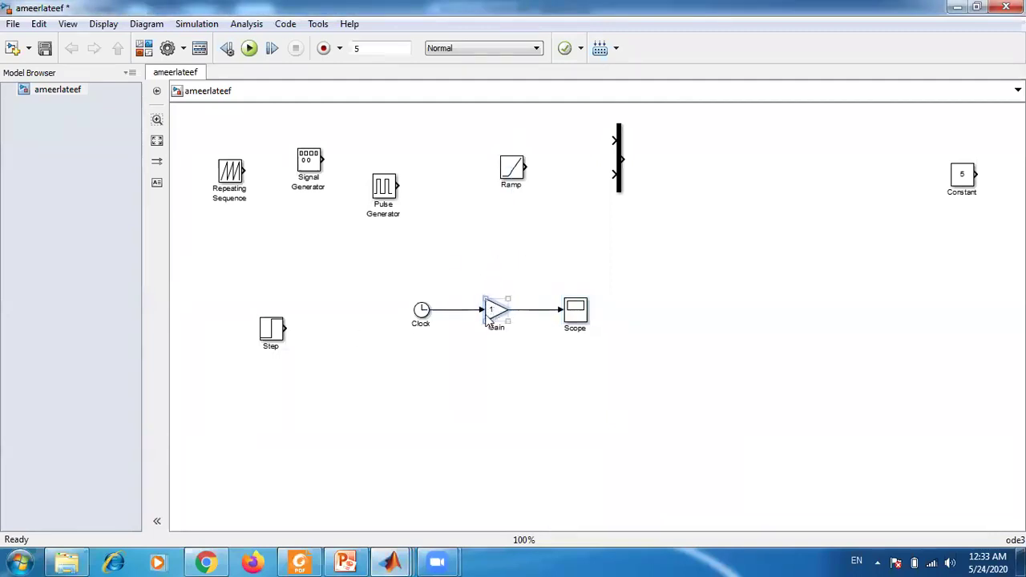
{"action": "double_click", "coordinate": [486, 319]}
{"action": "type", "text": "4"}
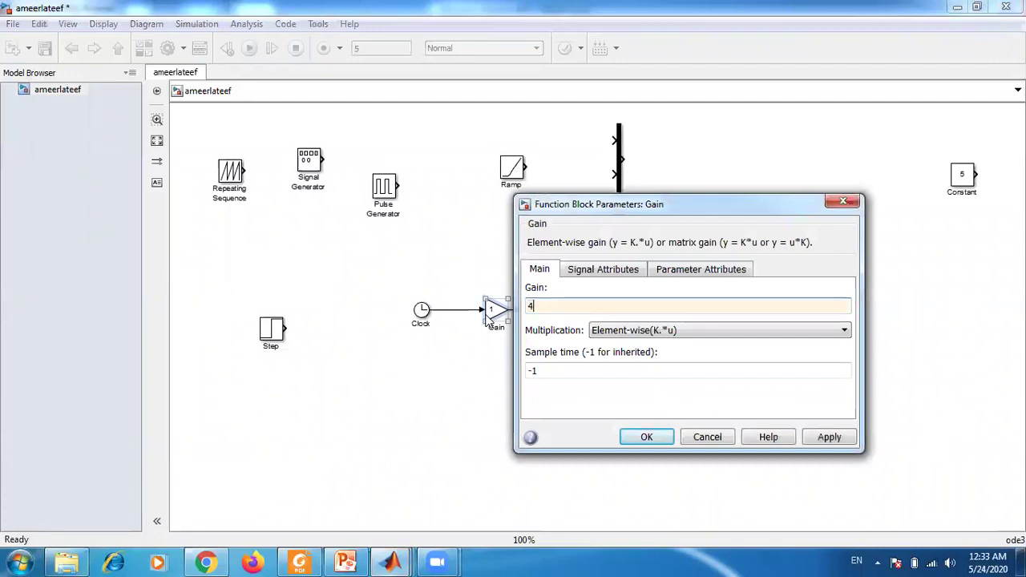
{"action": "key", "text": "Return"}
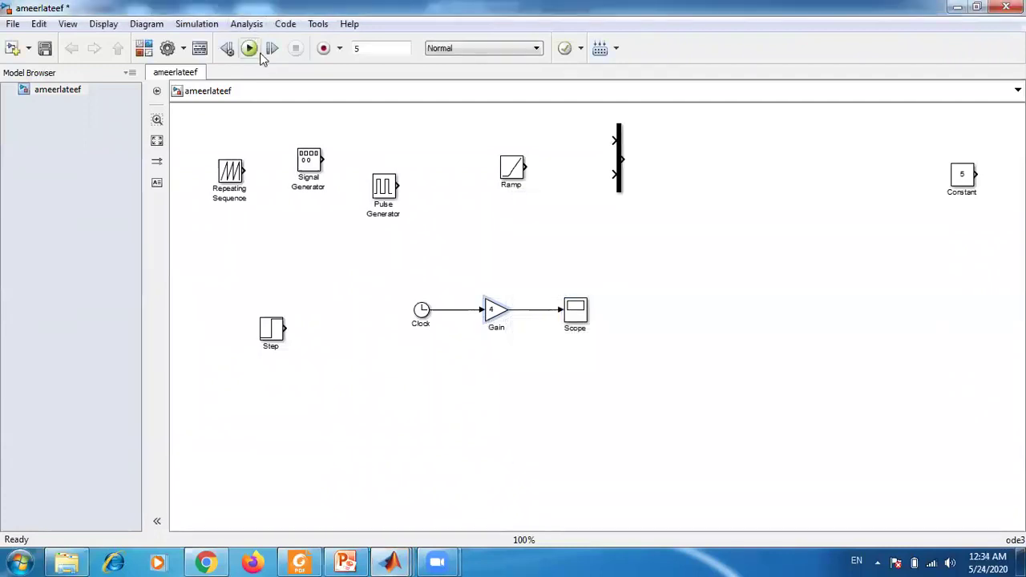
Step: Run the simulation, view the amplified Clock signal autoscaled in the Scope, and close the Scope
{"action": "double_click", "coordinate": [575, 312]}
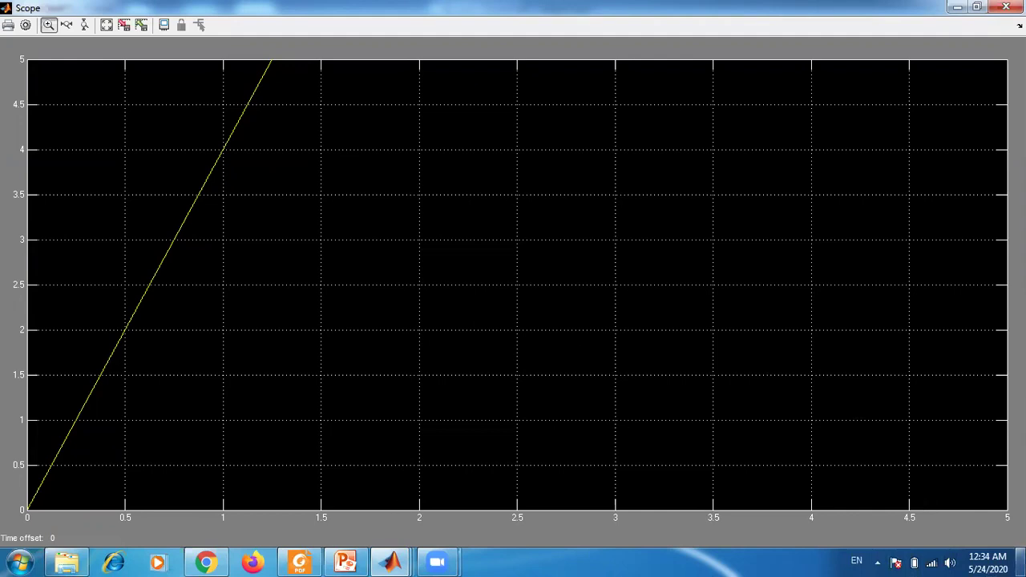
{"action": "right_click", "coordinate": [458, 243]}
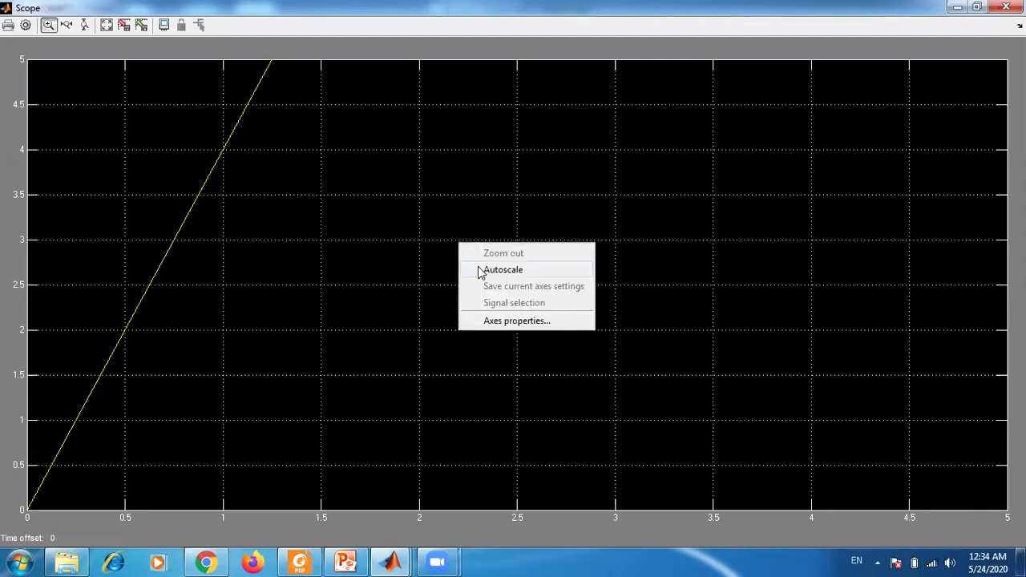
{"action": "left_click", "coordinate": [481, 270]}
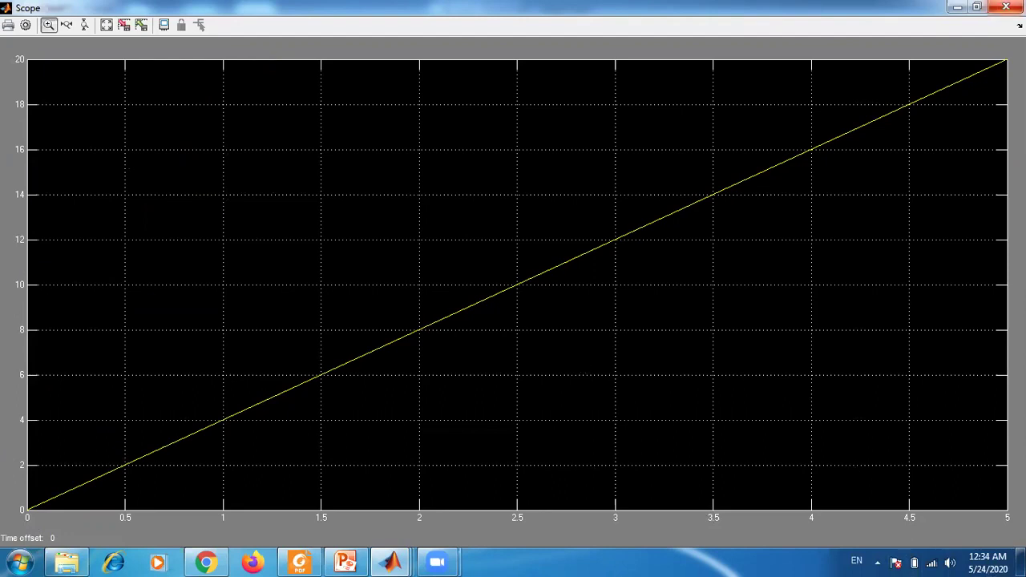
{"action": "left_click", "coordinate": [1006, 7]}
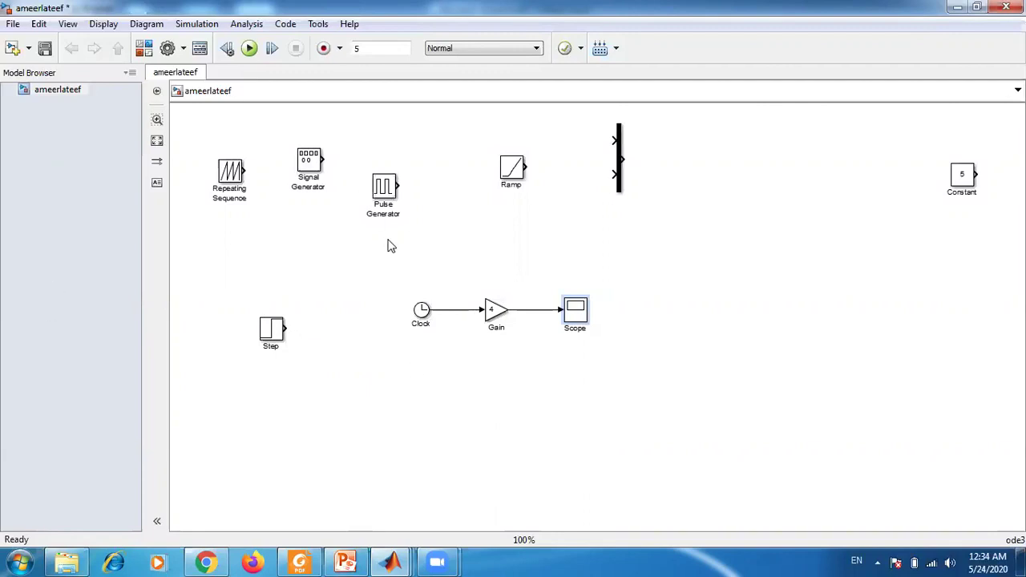
Step: Delete the signal lines between Clock and Gain and between Gain and Scope
{"action": "left_click", "coordinate": [452, 313]}
{"action": "key", "text": "Delete"}
{"action": "left_click", "coordinate": [535, 310]}
{"action": "key", "text": "Delete"}
Step: Move the Gain block beside the Constant block and the Clock block just below Constant
{"action": "left_click", "coordinate": [494, 312]}
{"action": "left_click_drag", "start_coordinate": [495, 311], "coordinate": [887, 178]}
{"action": "left_click", "coordinate": [422, 314]}
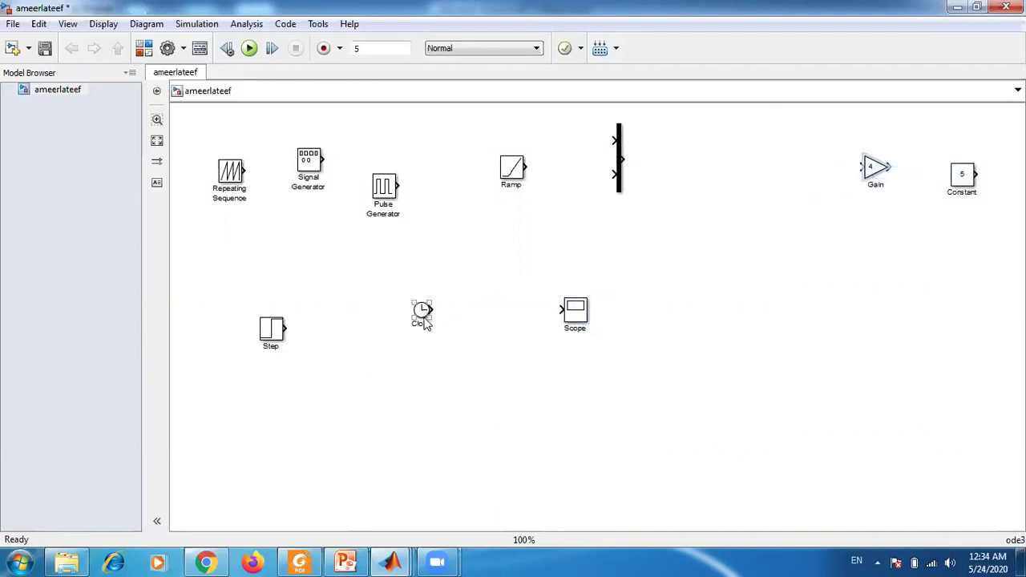
{"action": "left_click_drag", "start_coordinate": [425, 317], "coordinate": [975, 230]}
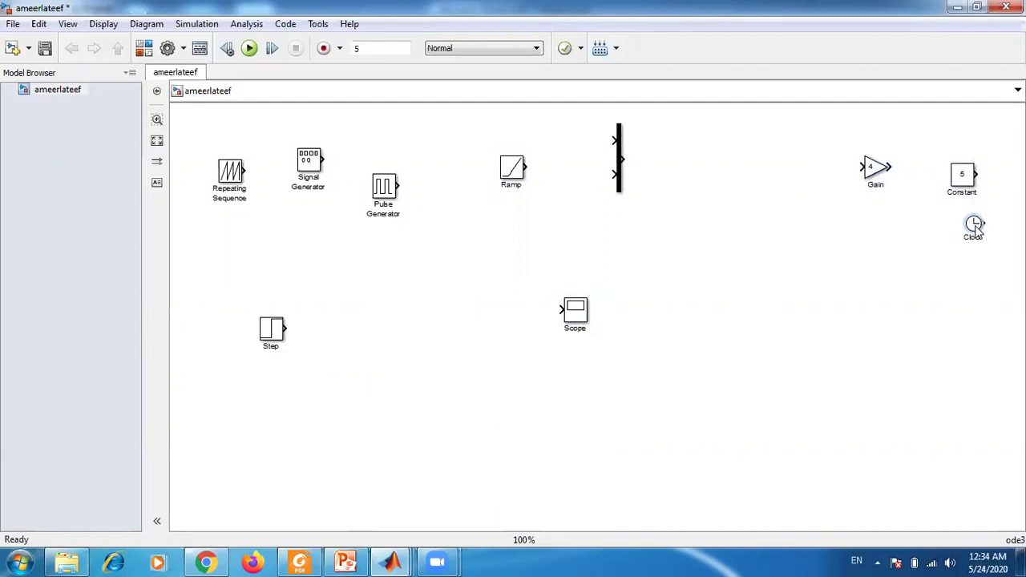
Step: Move the Pulse Generator and Ramp blocks into a row next to the Signal Generator
{"action": "left_click", "coordinate": [274, 343]}
{"action": "left_click", "coordinate": [384, 186]}
{"action": "left_click_drag", "start_coordinate": [384, 186], "coordinate": [358, 152]}
{"action": "left_click_drag", "start_coordinate": [513, 169], "coordinate": [423, 155]}
Step: Place the Step block level with the Scope and connect its output to the Scope input
{"action": "left_click", "coordinate": [273, 327]}
{"action": "left_click_drag", "start_coordinate": [272, 327], "coordinate": [561, 310]}
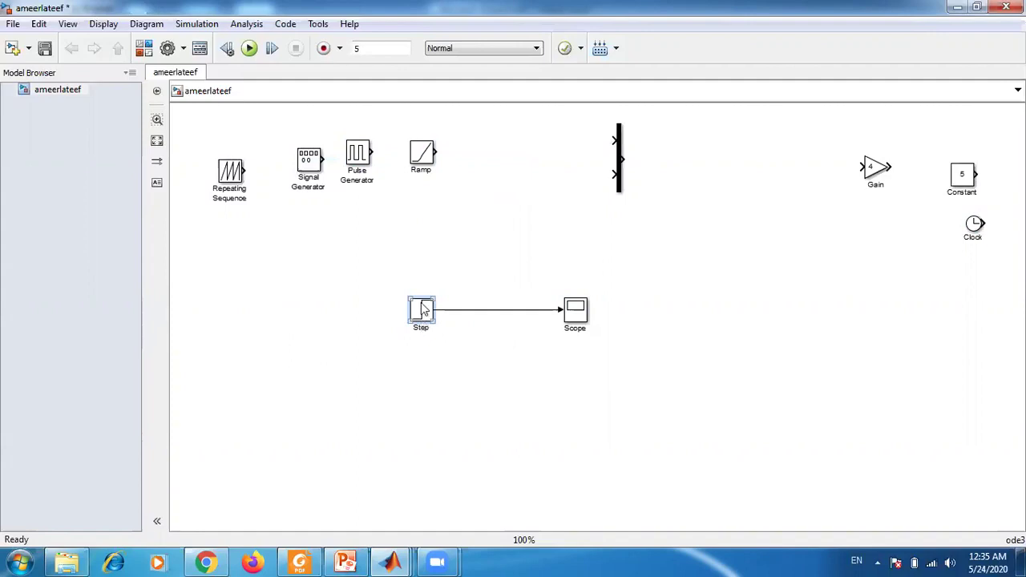
Step: Set the Step block's step time to 0 and its final value to 5
{"action": "double_click", "coordinate": [422, 310]}
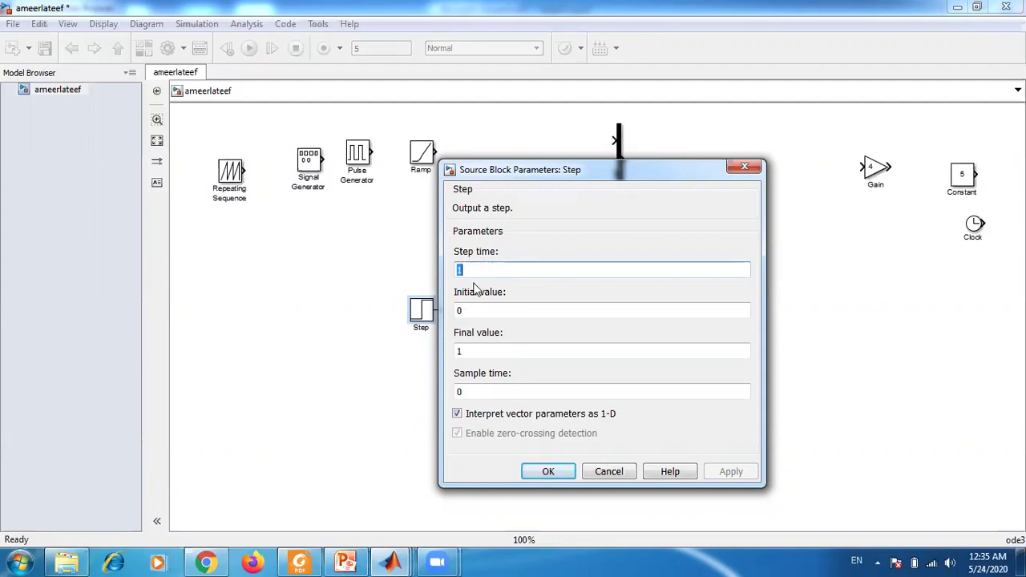
{"action": "type", "text": "0"}
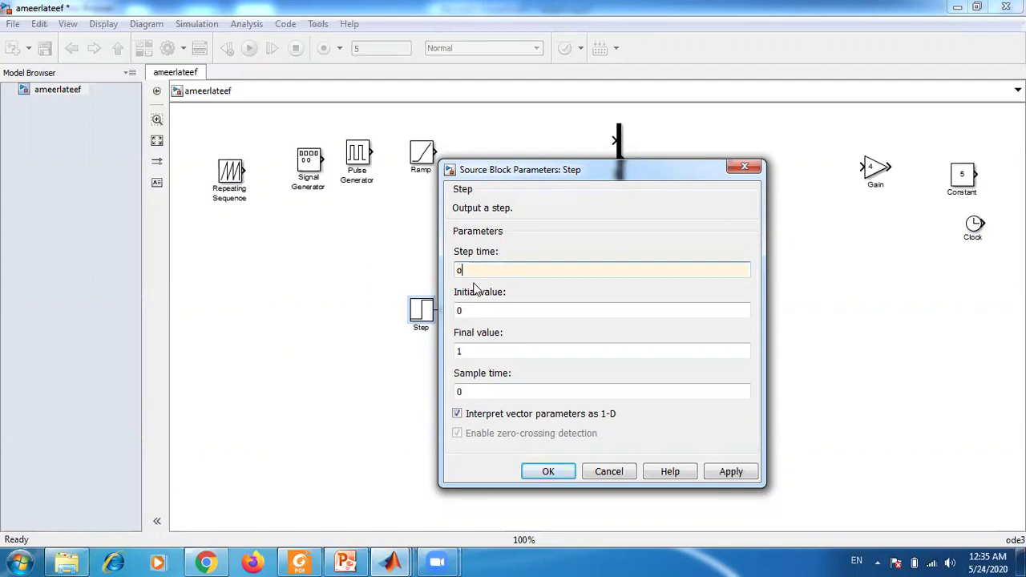
{"action": "double_click", "coordinate": [472, 350]}
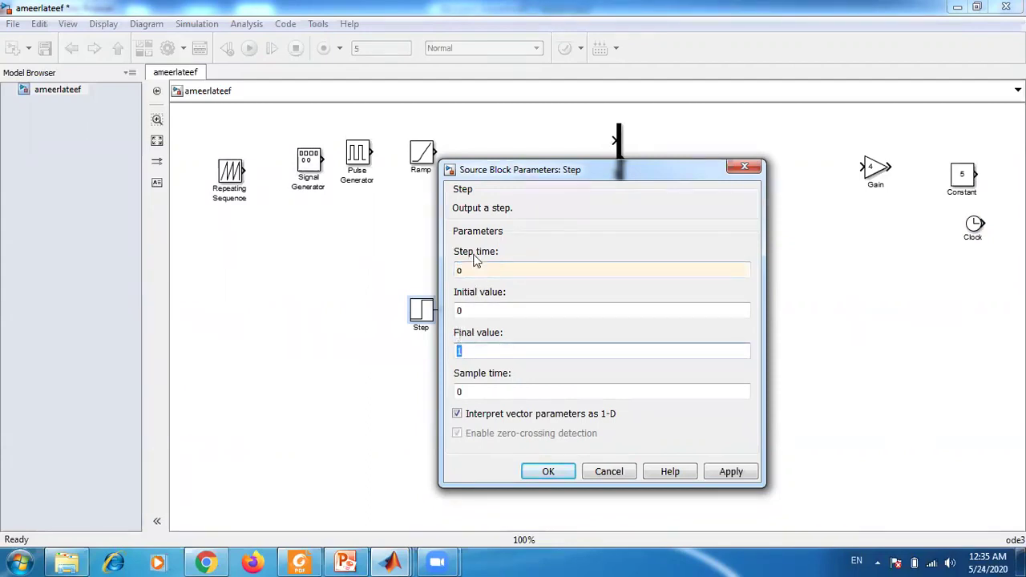
{"action": "key", "text": "BackSpace"}
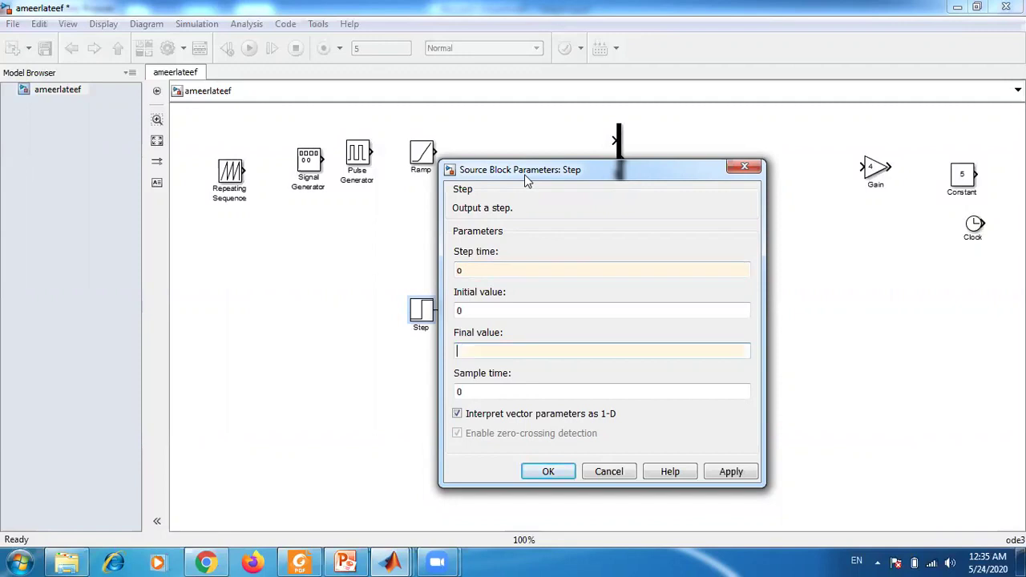
{"action": "double_click", "coordinate": [469, 268]}
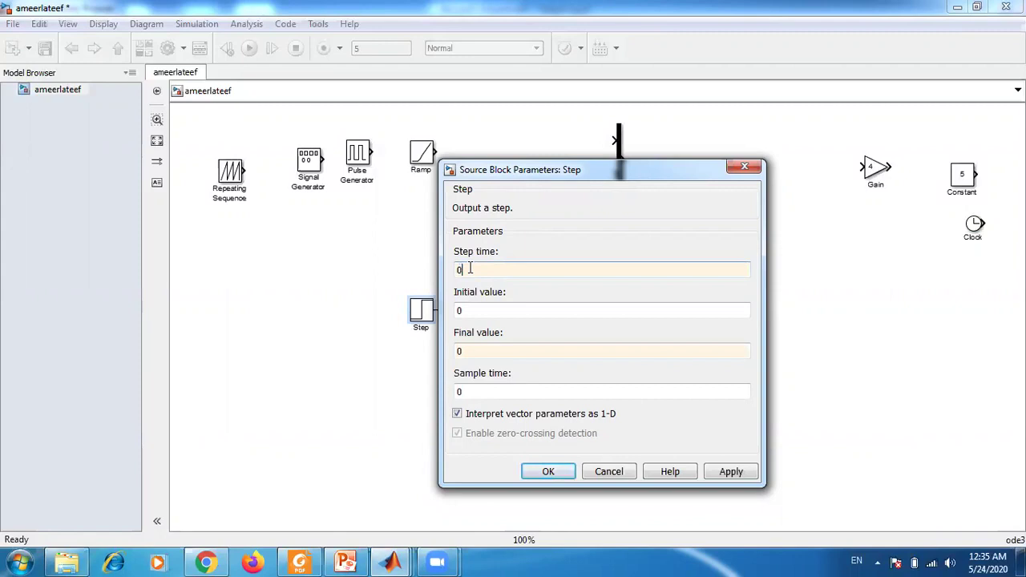
{"action": "left_click_drag", "start_coordinate": [600, 162], "coordinate": [713, 126]}
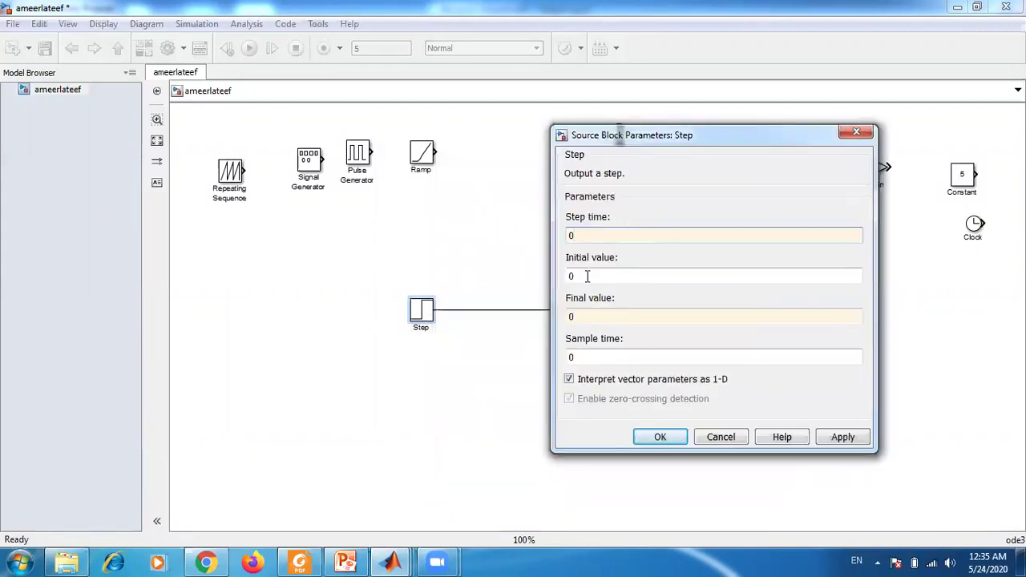
{"action": "double_click", "coordinate": [573, 317]}
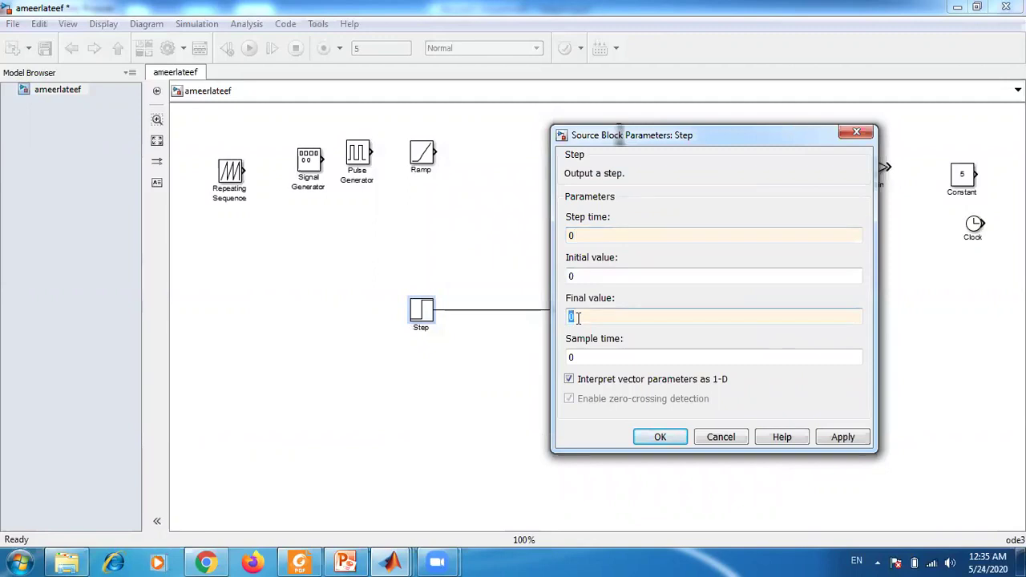
{"action": "left_click", "coordinate": [641, 442]}
Step: Run the simulation, view the Step signal autoscaled in the Scope, and close the Scope
{"action": "left_click", "coordinate": [250, 48]}
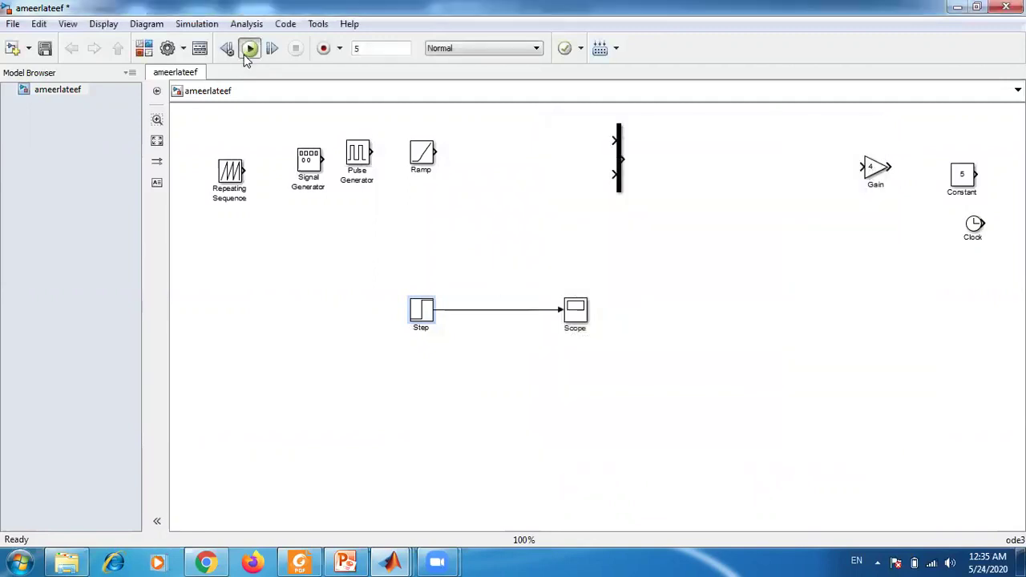
{"action": "double_click", "coordinate": [577, 315]}
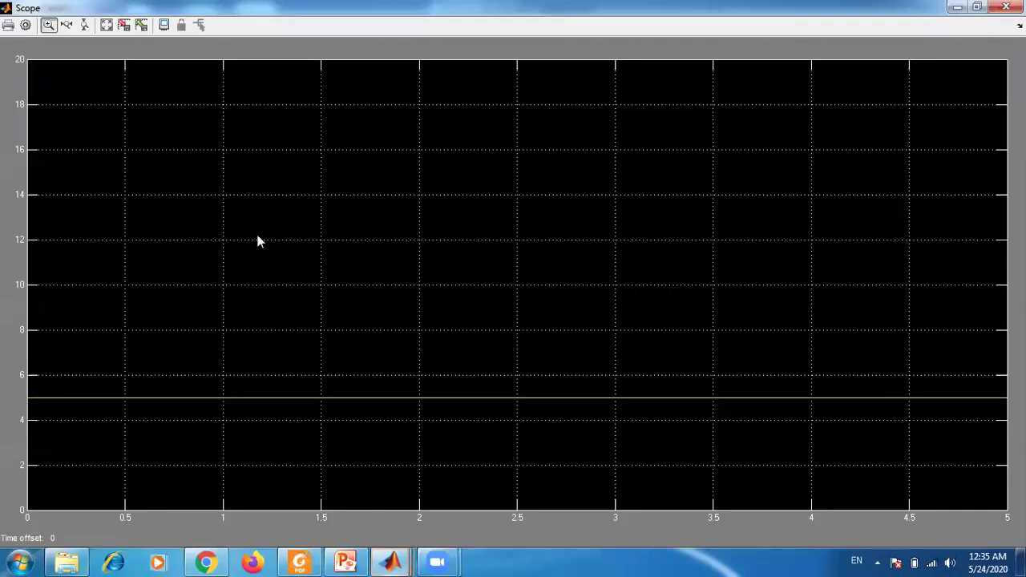
{"action": "right_click", "coordinate": [231, 233]}
{"action": "left_click", "coordinate": [272, 261]}
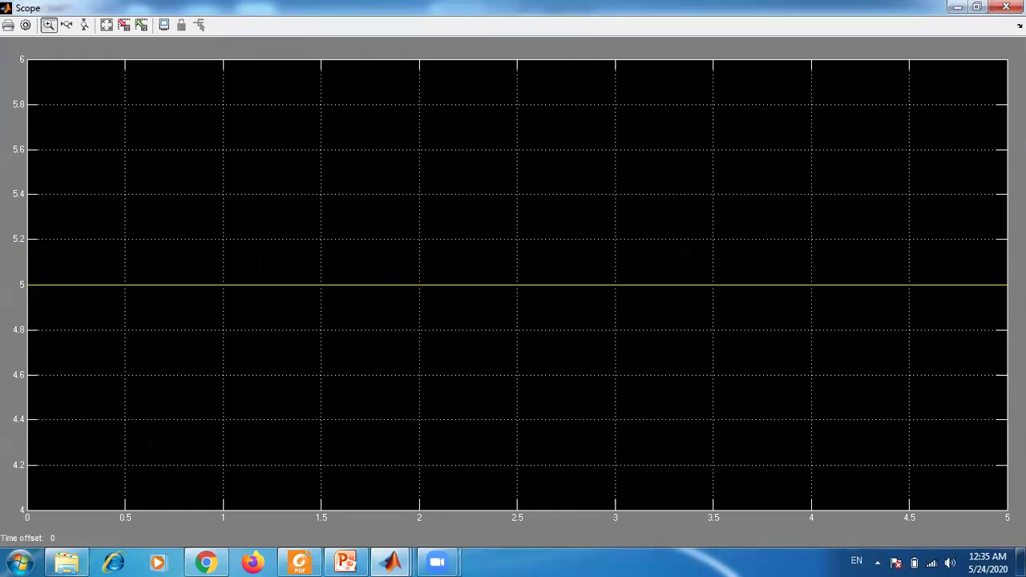
{"action": "left_click", "coordinate": [1006, 7]}
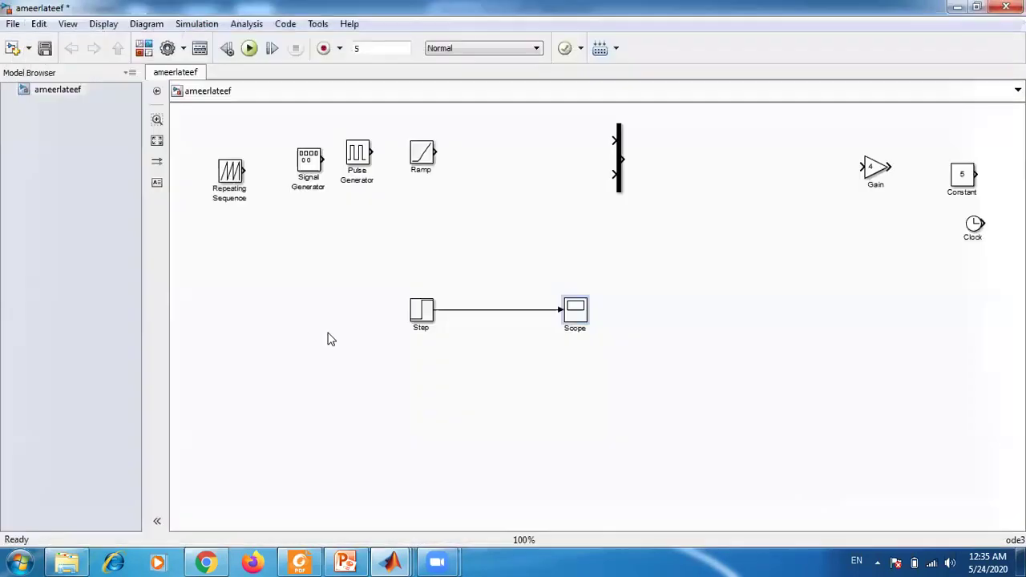
Step: Set the Step block's step time to 2
{"action": "double_click", "coordinate": [424, 310]}
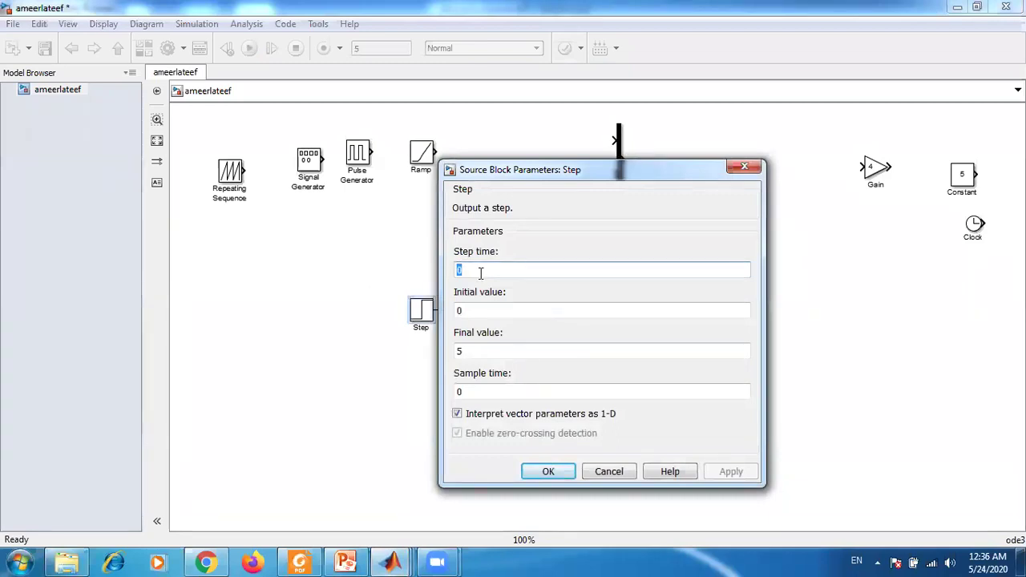
{"action": "type", "text": "2"}
{"action": "left_click", "coordinate": [471, 308]}
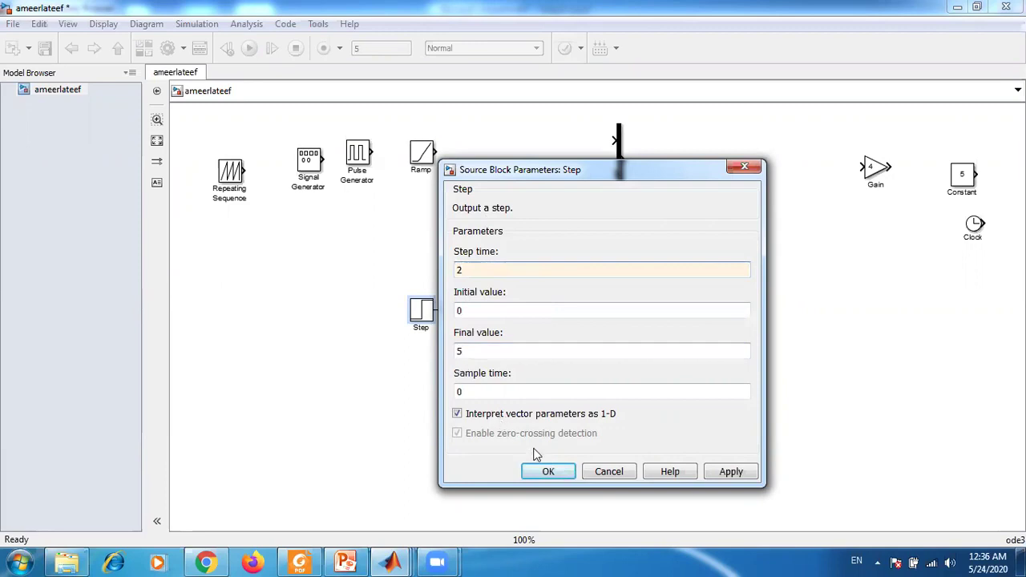
{"action": "left_click", "coordinate": [546, 473]}
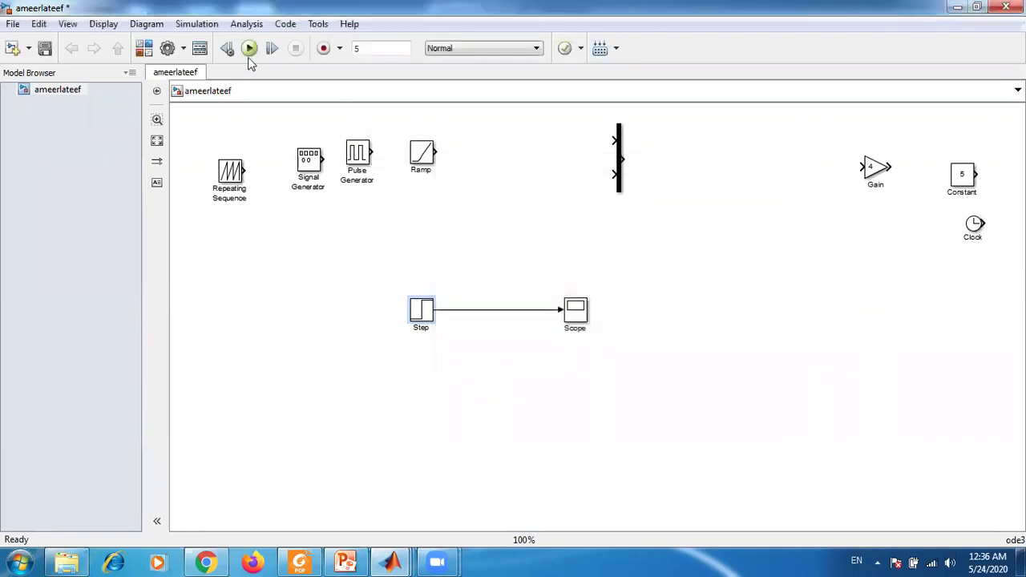
Step: Run the simulation again and autoscale the delayed Step signal in the Scope
{"action": "double_click", "coordinate": [575, 312]}
{"action": "right_click", "coordinate": [368, 189]}
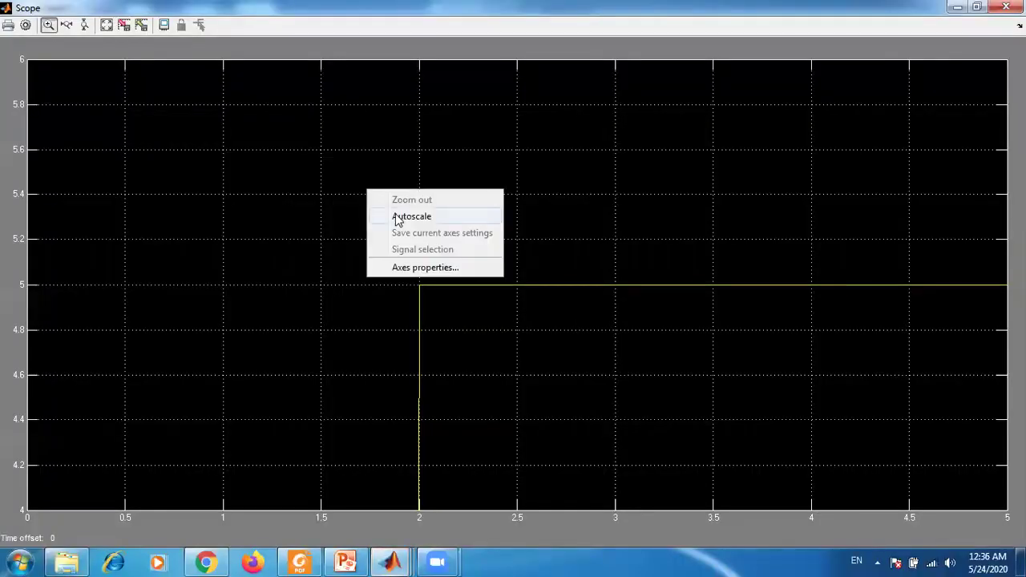
{"action": "left_click", "coordinate": [411, 217]}
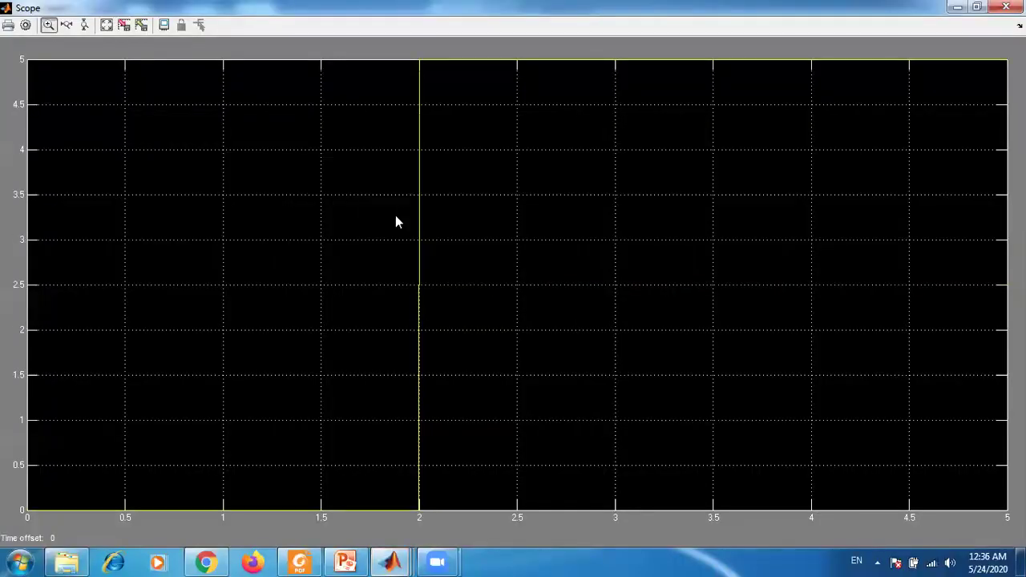
Step: Set the Scope's vertical axis limits to a minimum of -1 and a maximum of 6
{"action": "right_click", "coordinate": [282, 155]}
{"action": "left_click", "coordinate": [334, 232]}
{"action": "left_click", "coordinate": [166, 448]}
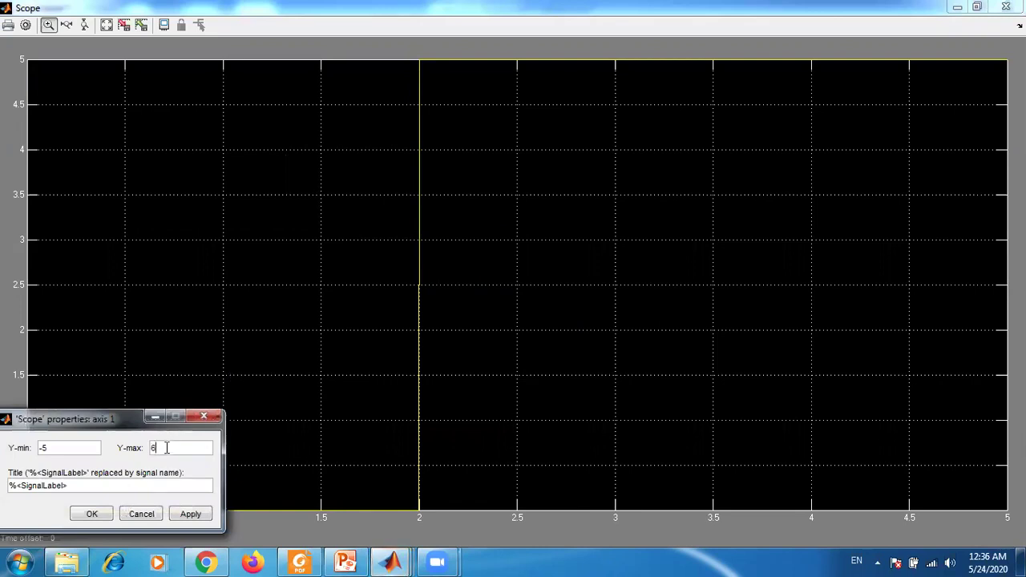
{"action": "left_click", "coordinate": [73, 449]}
{"action": "type", "text": "1"}
{"action": "left_click", "coordinate": [92, 513]}
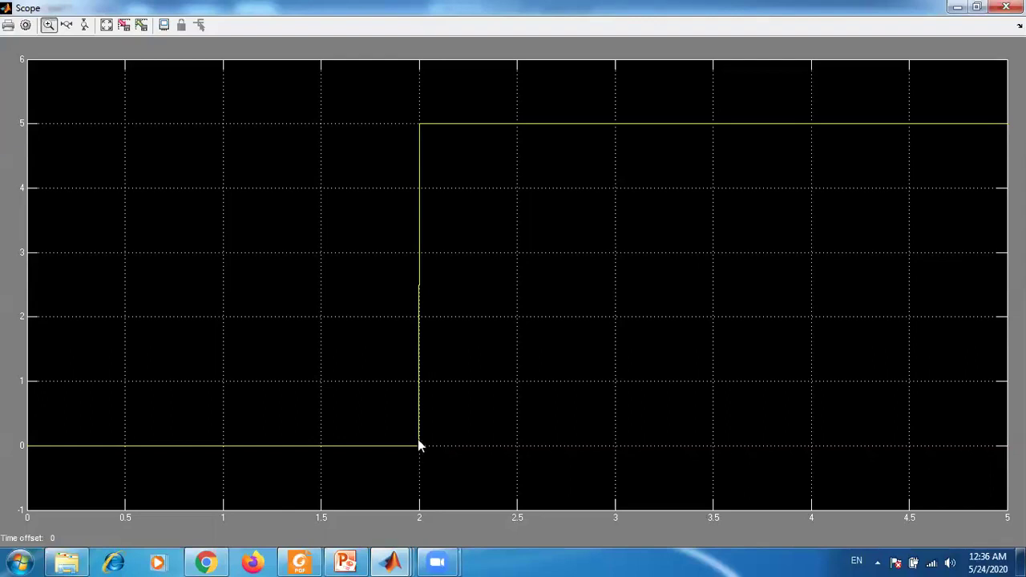
Step: Compare the Step block's parameters with the signal plotted in the Scope, and close the Scope
{"action": "left_click", "coordinate": [977, 6]}
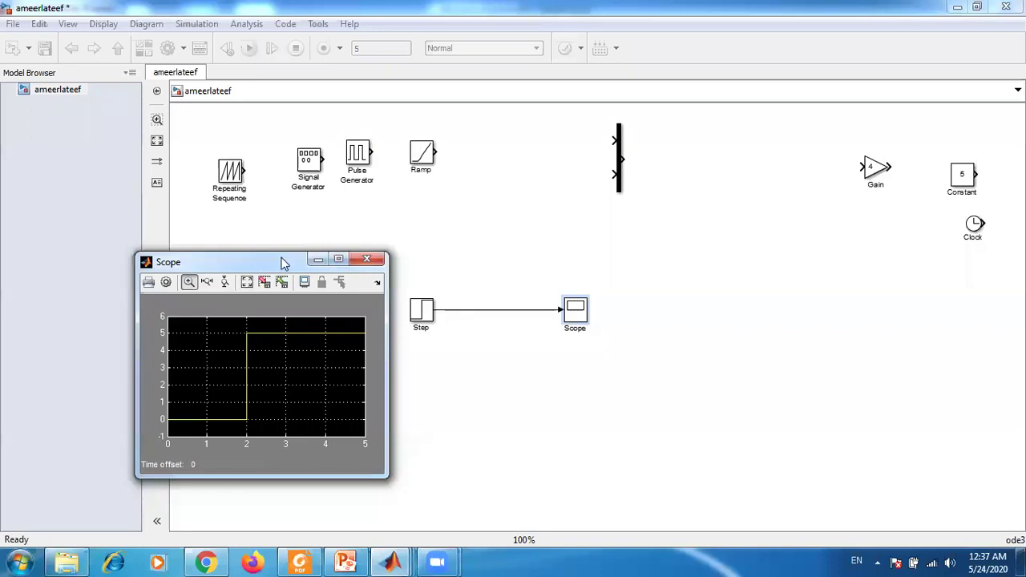
{"action": "left_click_drag", "start_coordinate": [283, 263], "coordinate": [782, 201]}
{"action": "double_click", "coordinate": [422, 312]}
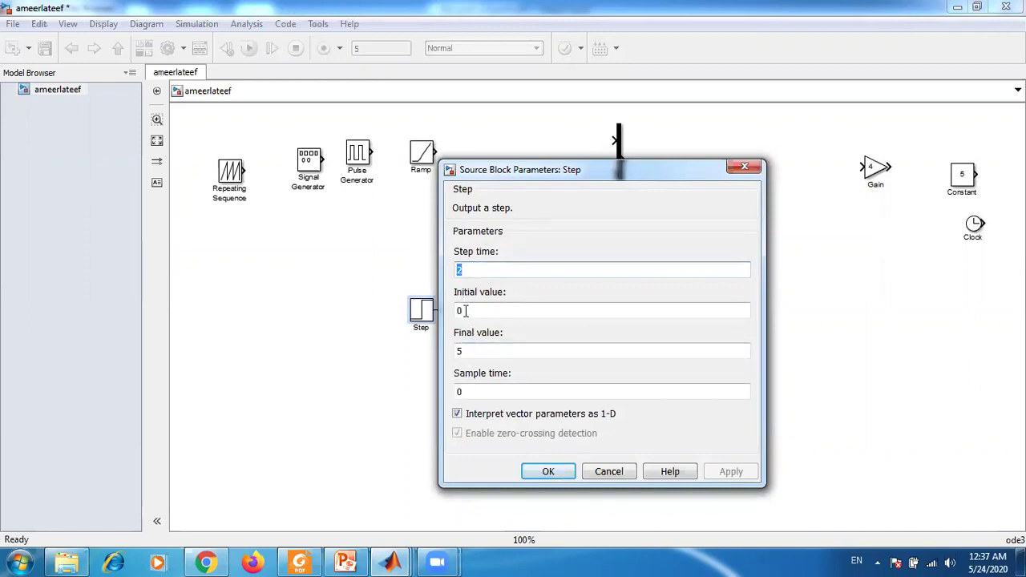
{"action": "key", "text": "Tab"}
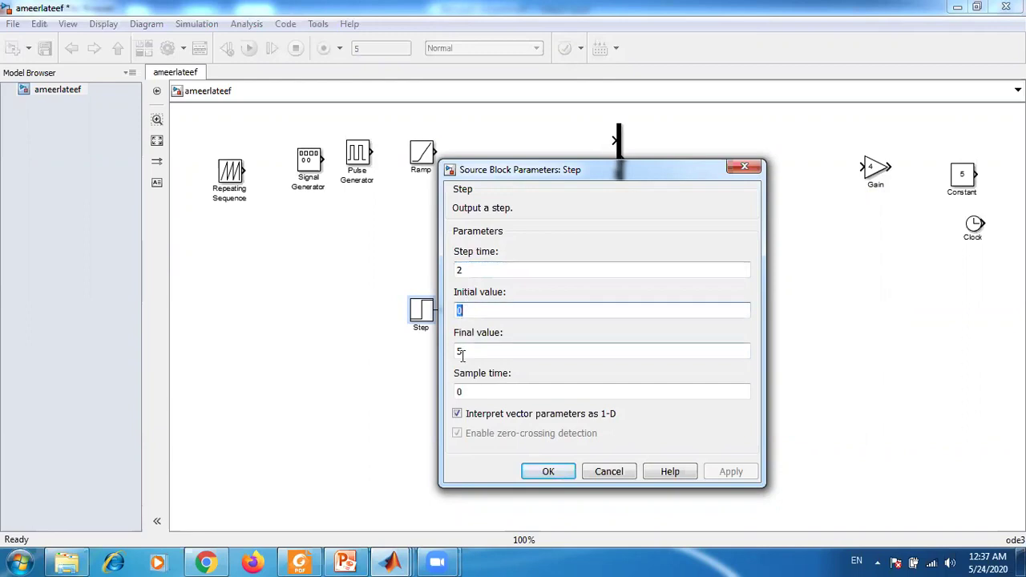
{"action": "left_click", "coordinate": [536, 472]}
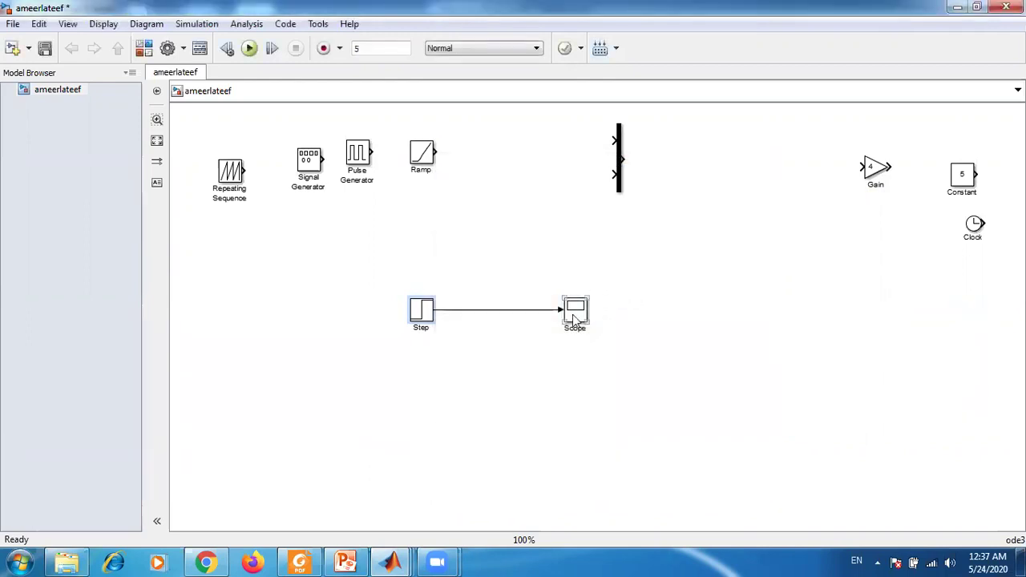
{"action": "double_click", "coordinate": [575, 318]}
{"action": "left_click", "coordinate": [844, 197]}
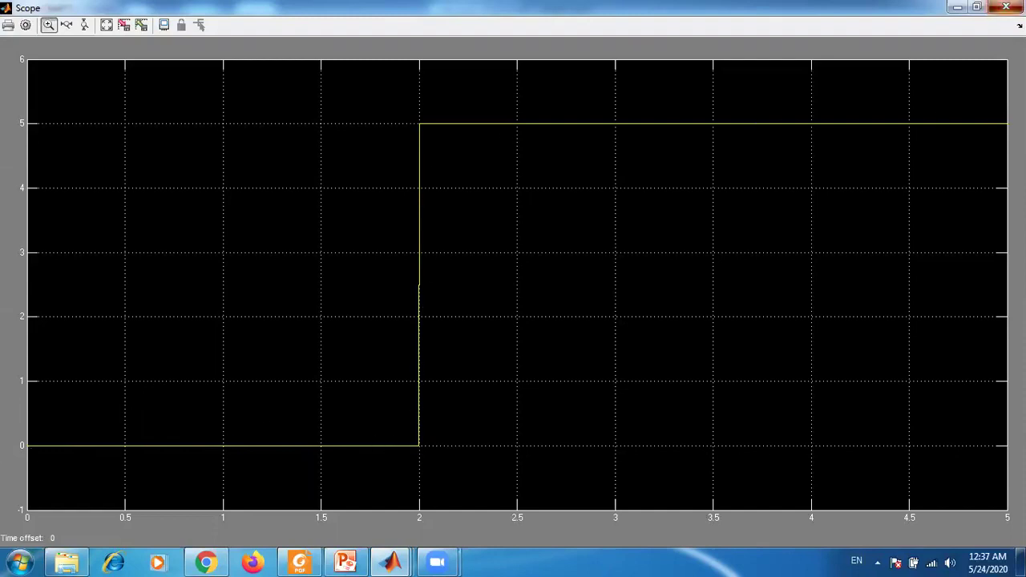
{"action": "left_click", "coordinate": [1005, 7]}
Step: Set the Step block's step time to 6 and its final value to 2
{"action": "double_click", "coordinate": [422, 311]}
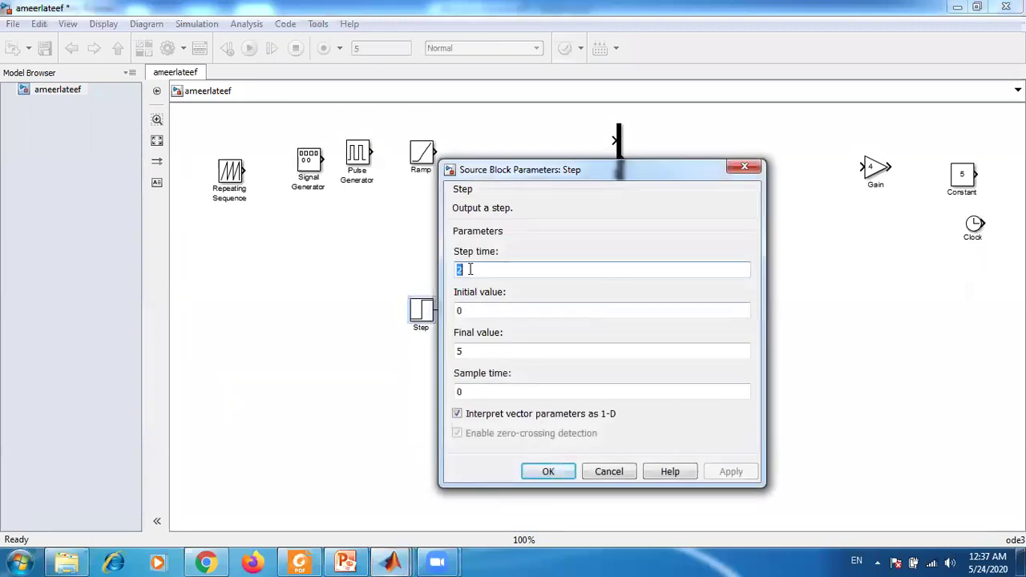
{"action": "type", "text": "6"}
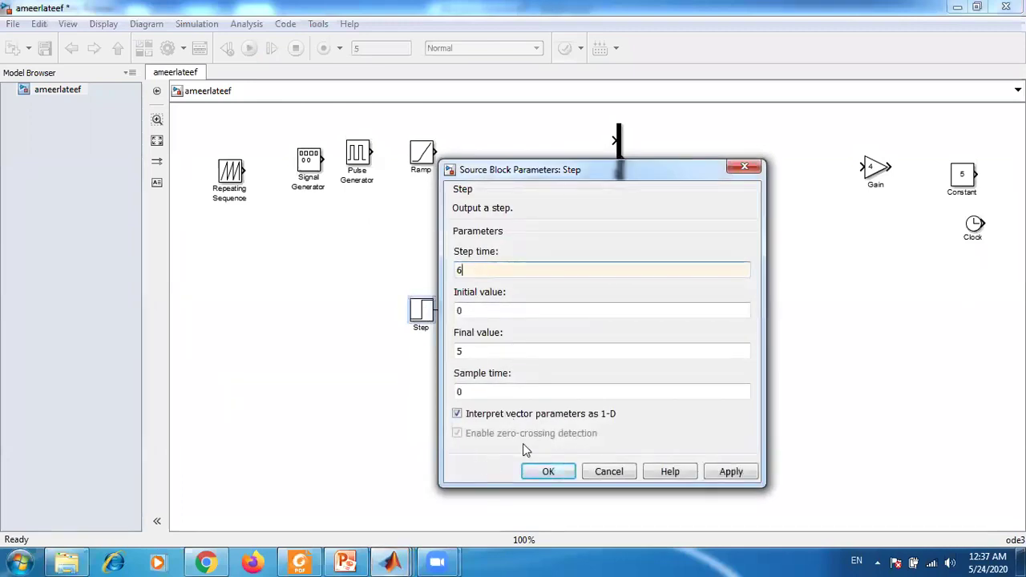
{"action": "double_click", "coordinate": [474, 349]}
{"action": "type", "text": "2"}
{"action": "left_click", "coordinate": [548, 473]}
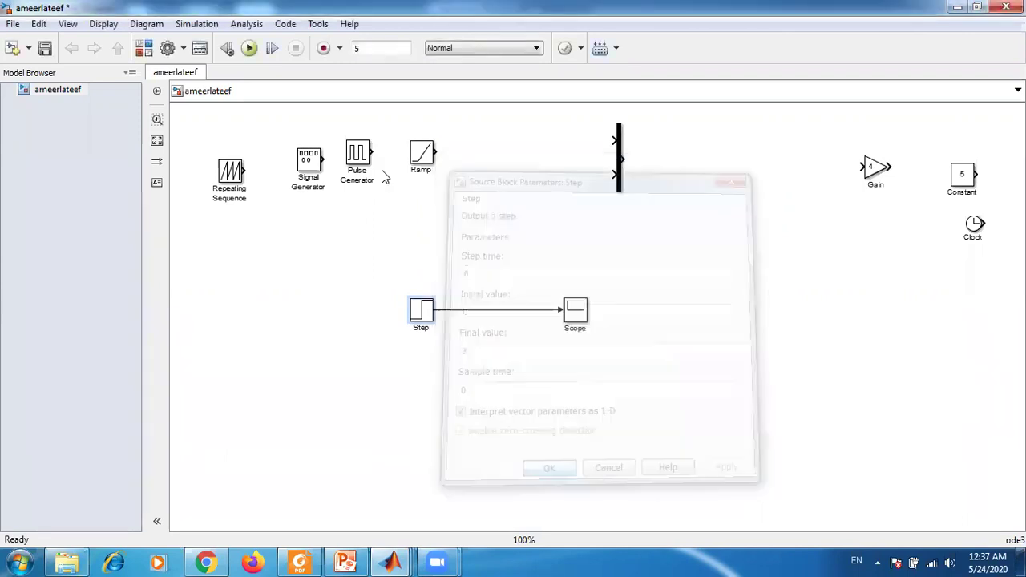
Step: Set the simulation stop time to 10, run the simulation and autoscale the Step signal in the Scope
{"action": "double_click", "coordinate": [363, 52]}
{"action": "type", "text": "10"}
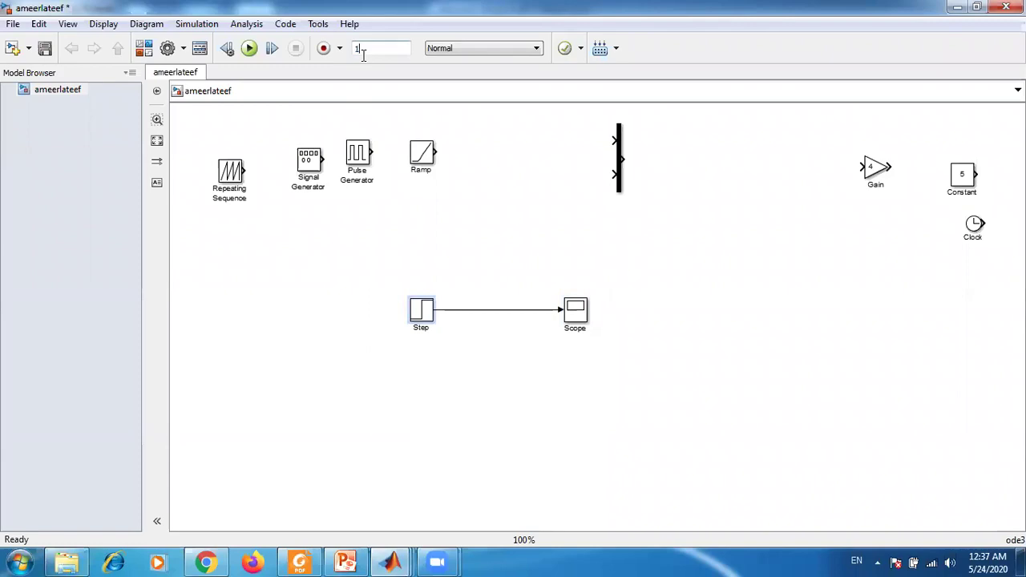
{"action": "left_click", "coordinate": [251, 49]}
{"action": "double_click", "coordinate": [575, 311]}
{"action": "right_click", "coordinate": [384, 421]}
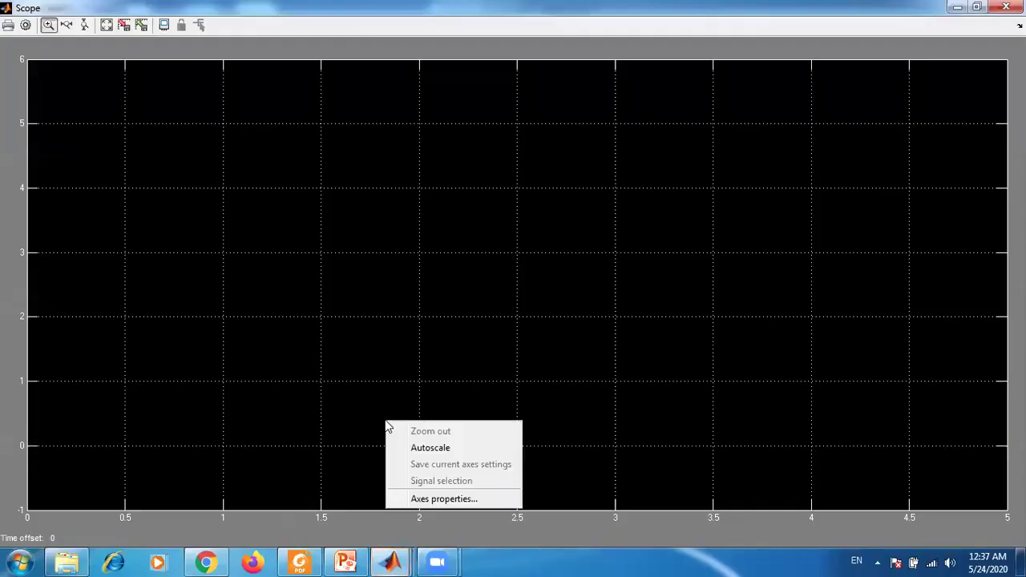
{"action": "left_click", "coordinate": [408, 446]}
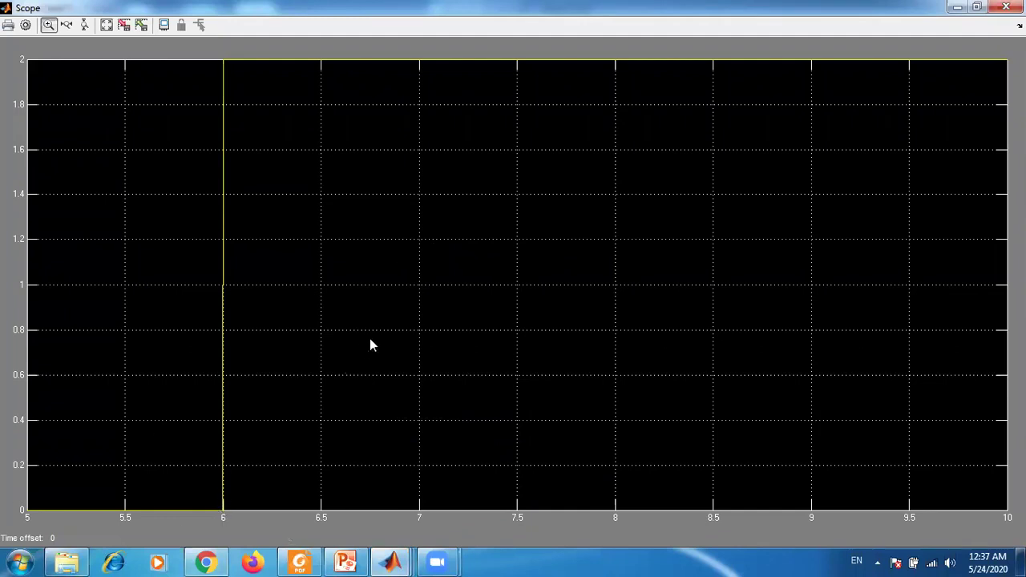
Step: Apply vertical axis limits of -1 to 6 to the Scope plot and close the Scope
{"action": "right_click", "coordinate": [446, 242]}
{"action": "left_click", "coordinate": [476, 323]}
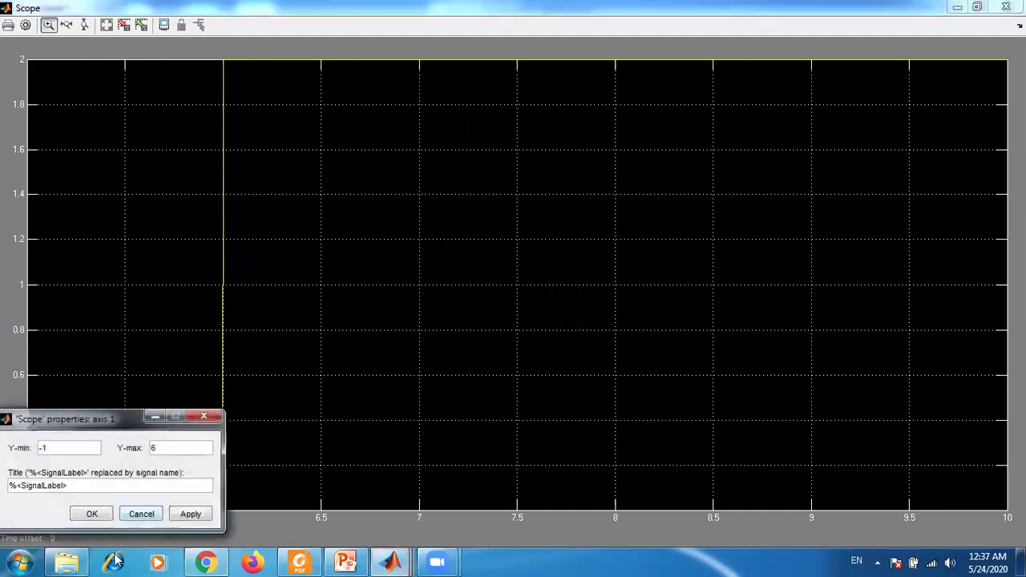
{"action": "left_click", "coordinate": [100, 521]}
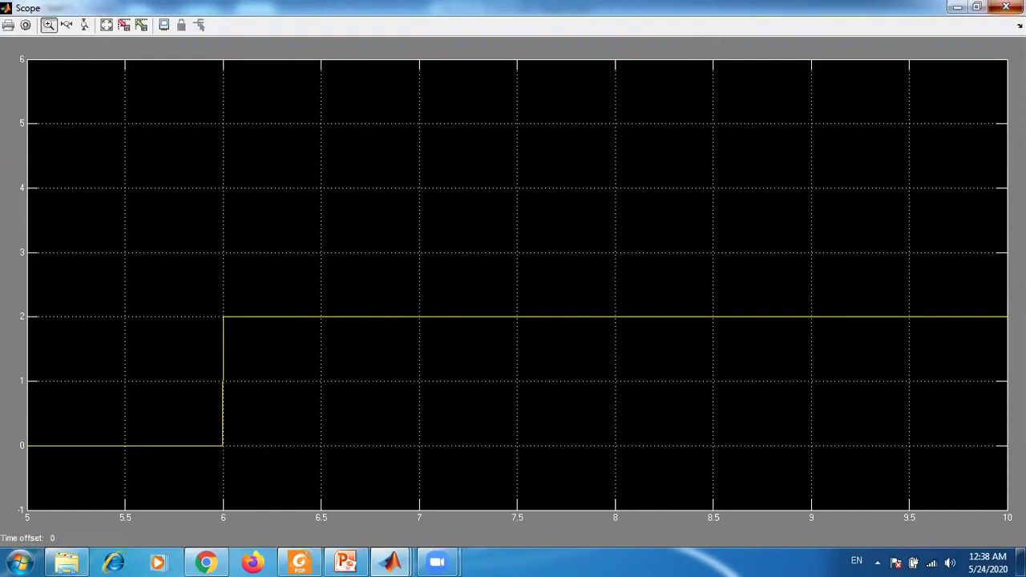
{"action": "left_click", "coordinate": [1006, 6]}
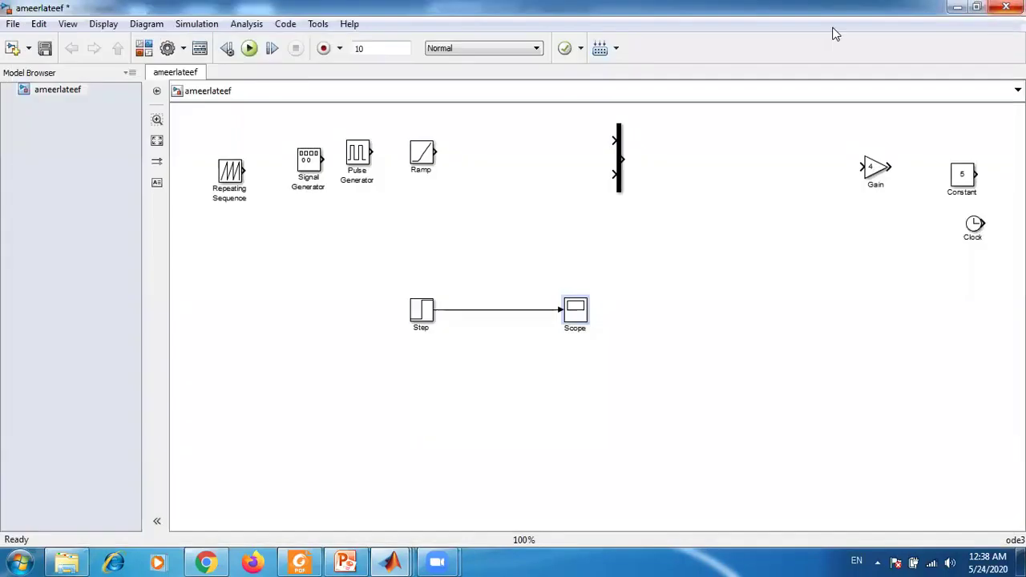
Step: Set the Step block's initial value to 2 and its final value to 4
{"action": "left_click", "coordinate": [487, 310]}
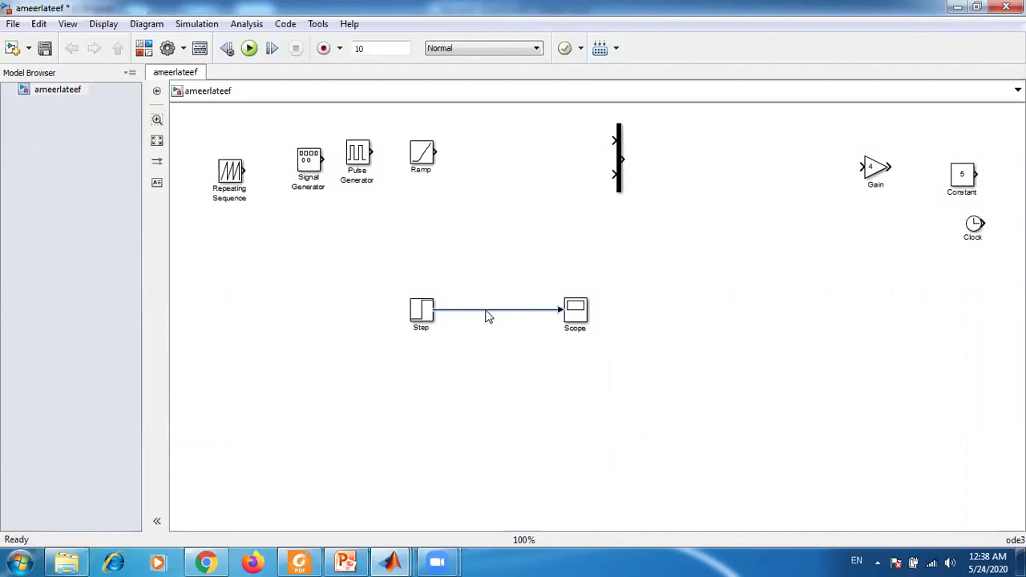
{"action": "left_click", "coordinate": [415, 314]}
{"action": "double_click", "coordinate": [416, 312]}
{"action": "double_click", "coordinate": [471, 305]}
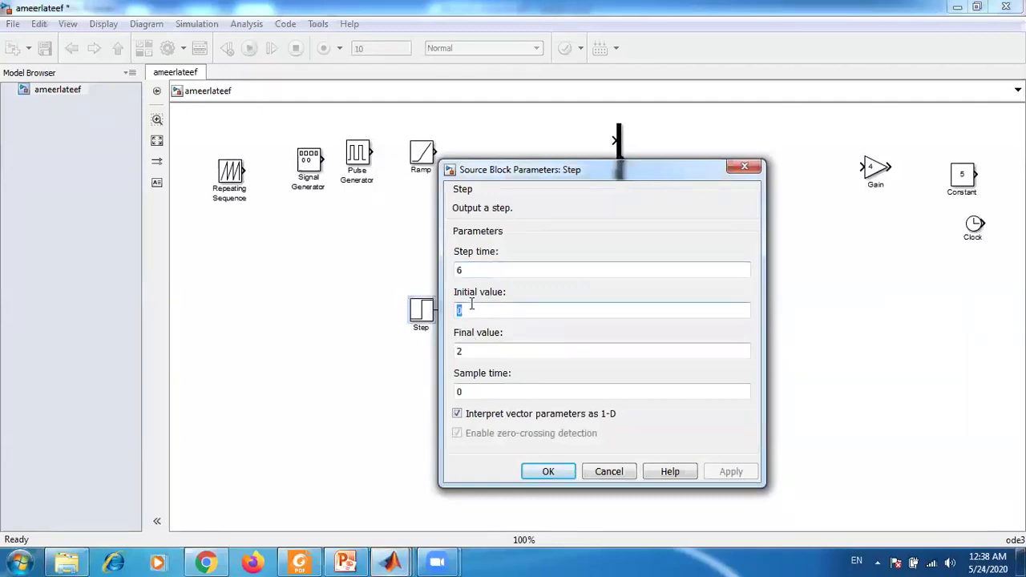
{"action": "type", "text": "2"}
{"action": "double_click", "coordinate": [473, 344]}
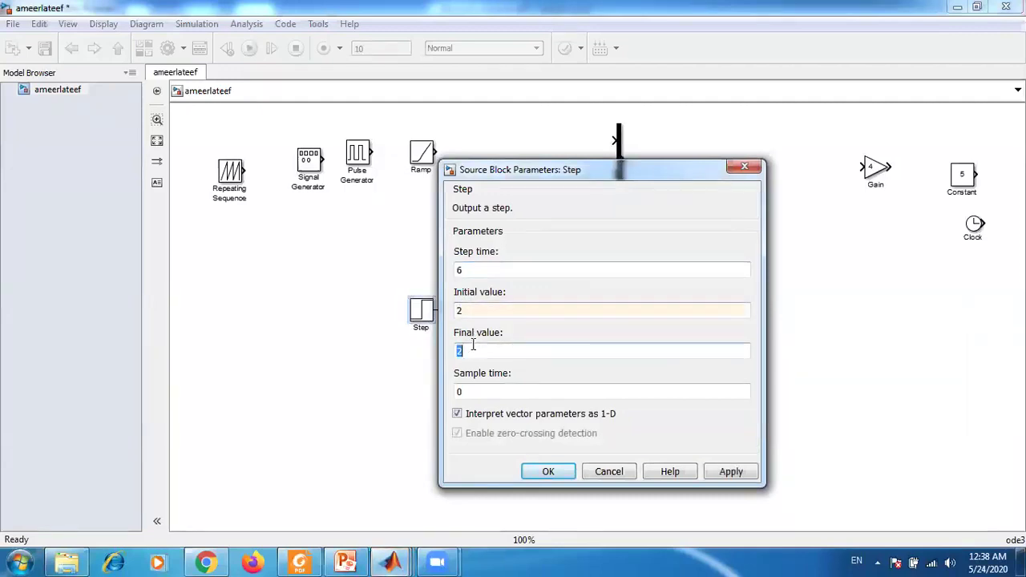
{"action": "type", "text": "4"}
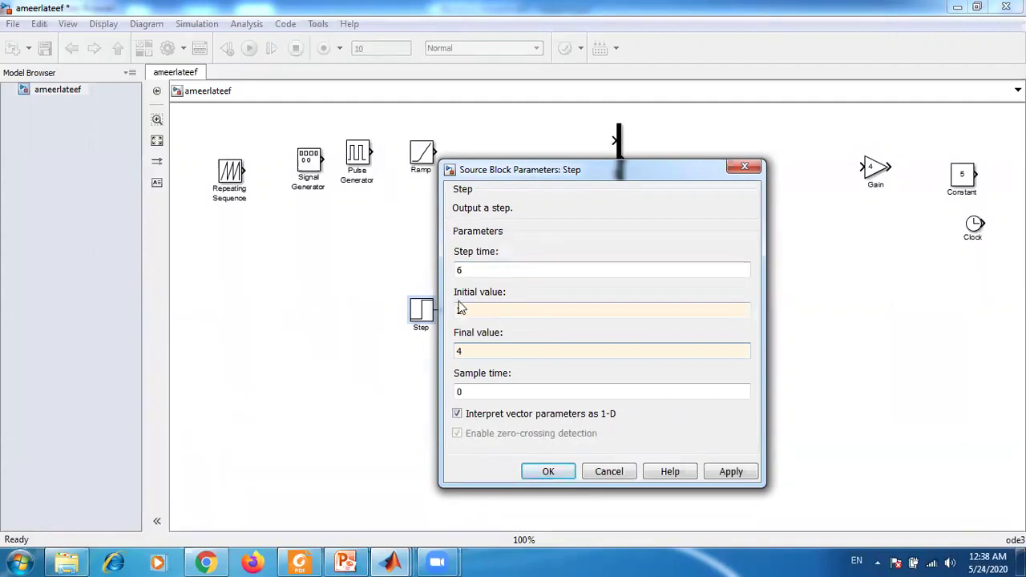
{"action": "type", "text": "2"}
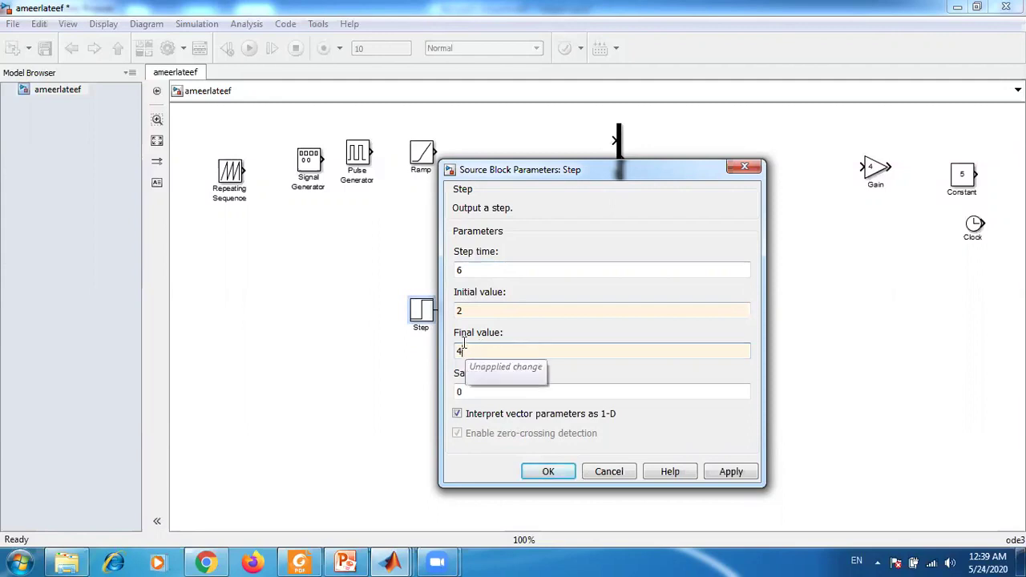
{"action": "left_click", "coordinate": [547, 473]}
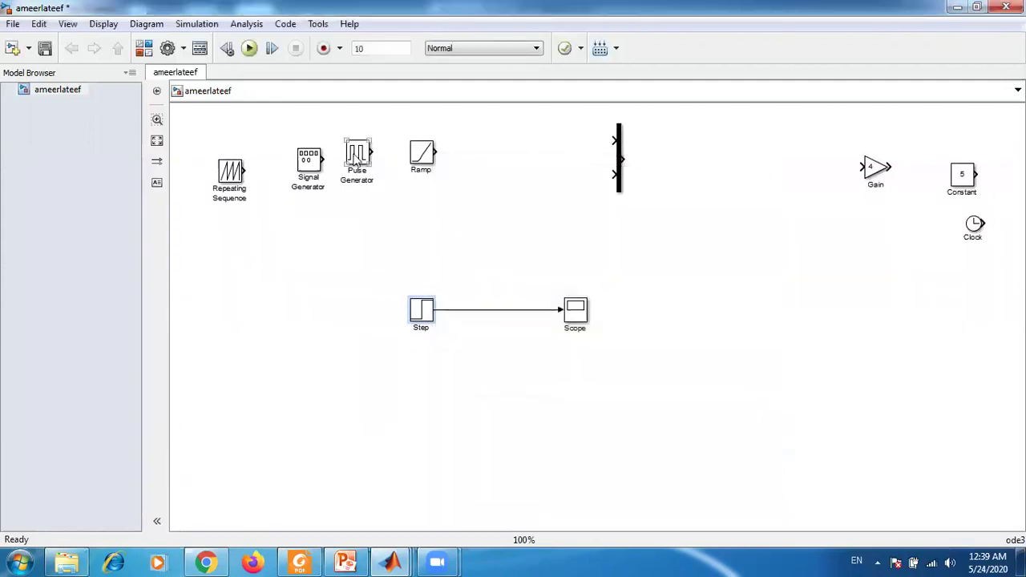
Step: Run the simulation, view the modified Step signal in the Scope, and close the Scope
{"action": "left_click", "coordinate": [251, 53]}
{"action": "double_click", "coordinate": [575, 311]}
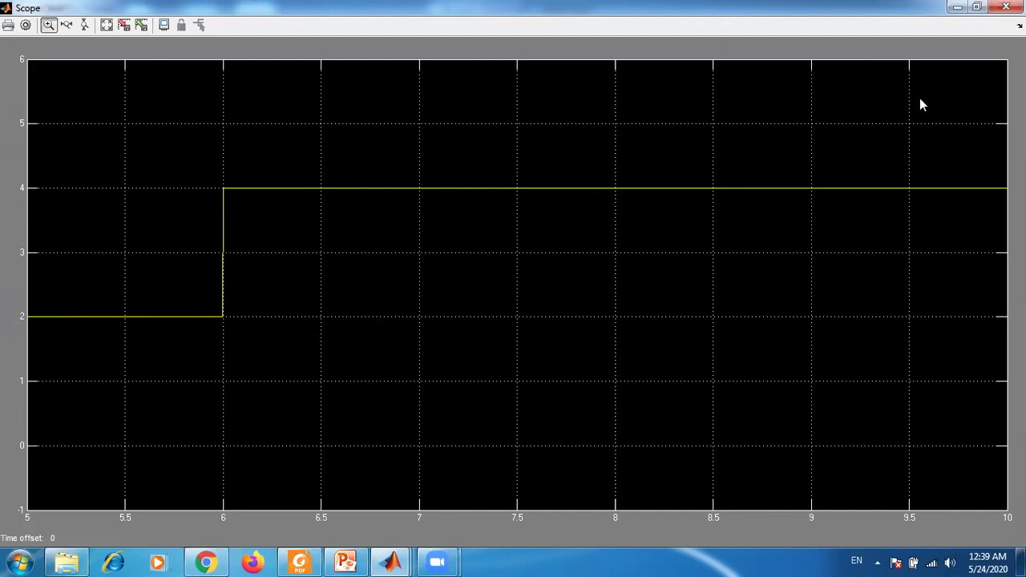
{"action": "left_click", "coordinate": [1005, 7]}
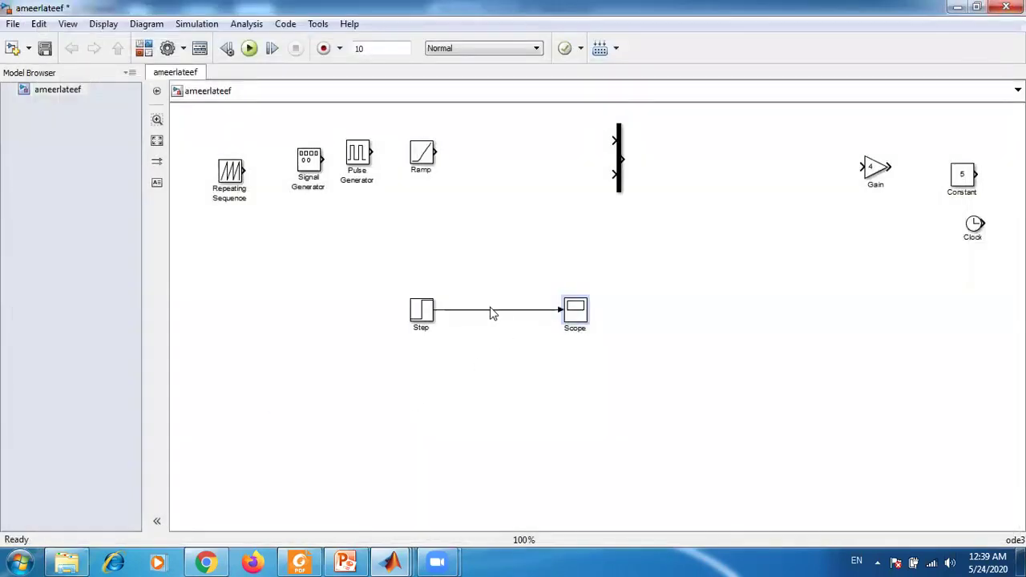
Step: Add a Sum block from the Commonly Used Blocks library to the model and return to the model
{"action": "mouse_move", "coordinate": [405, 565]}
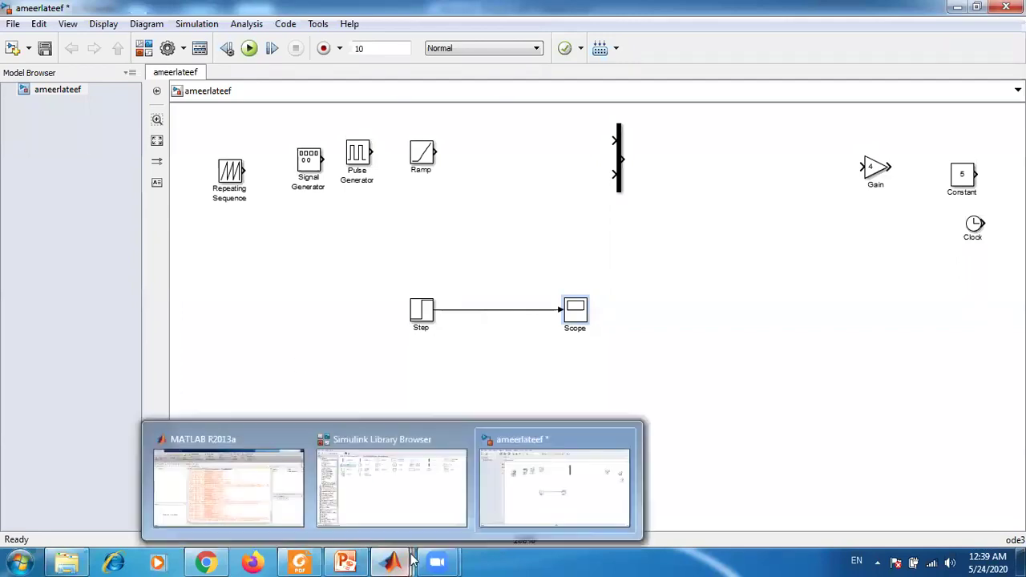
{"action": "left_click", "coordinate": [388, 500]}
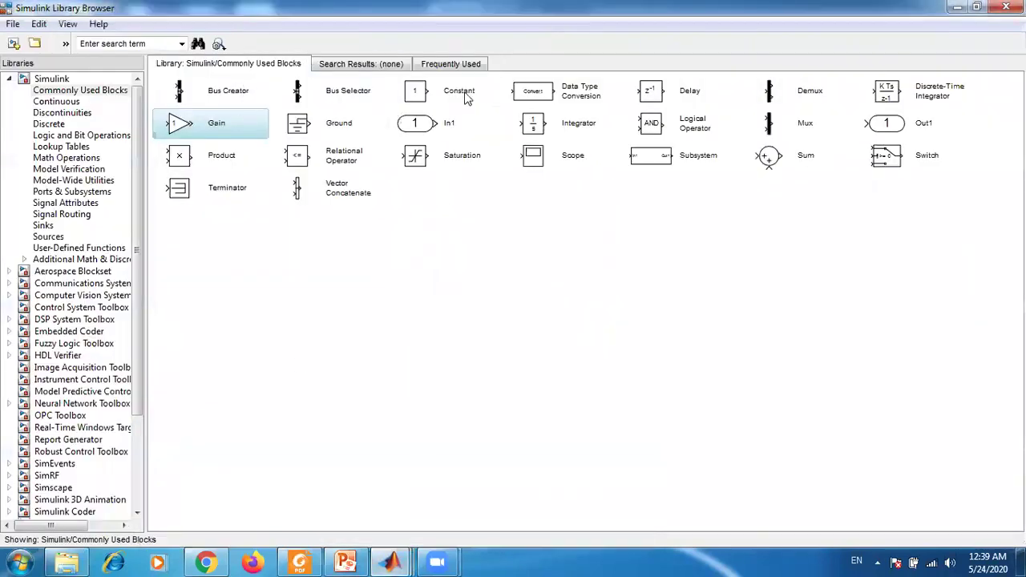
{"action": "left_click", "coordinate": [781, 172]}
{"action": "right_click", "coordinate": [782, 172]}
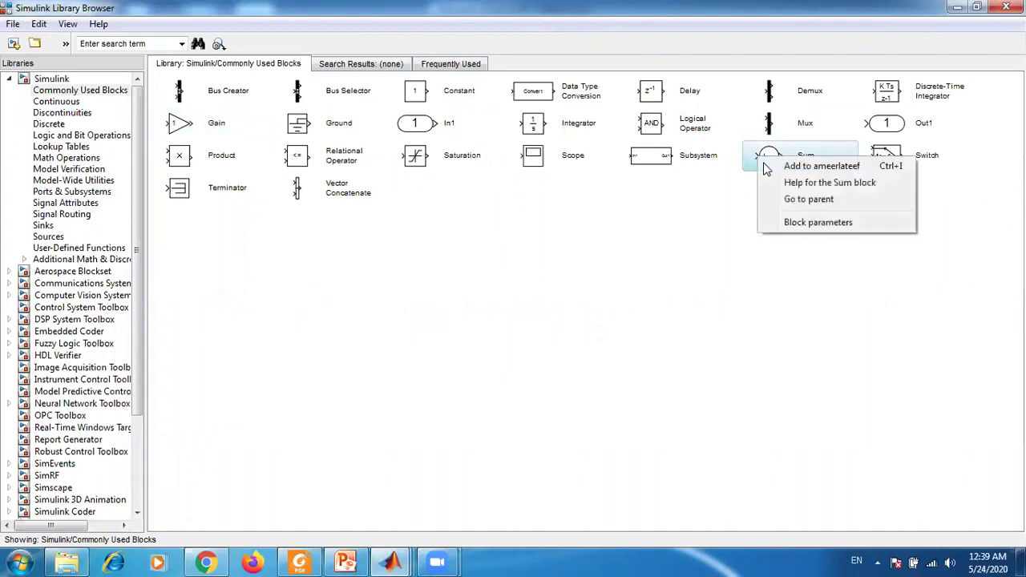
{"action": "left_click", "coordinate": [786, 171]}
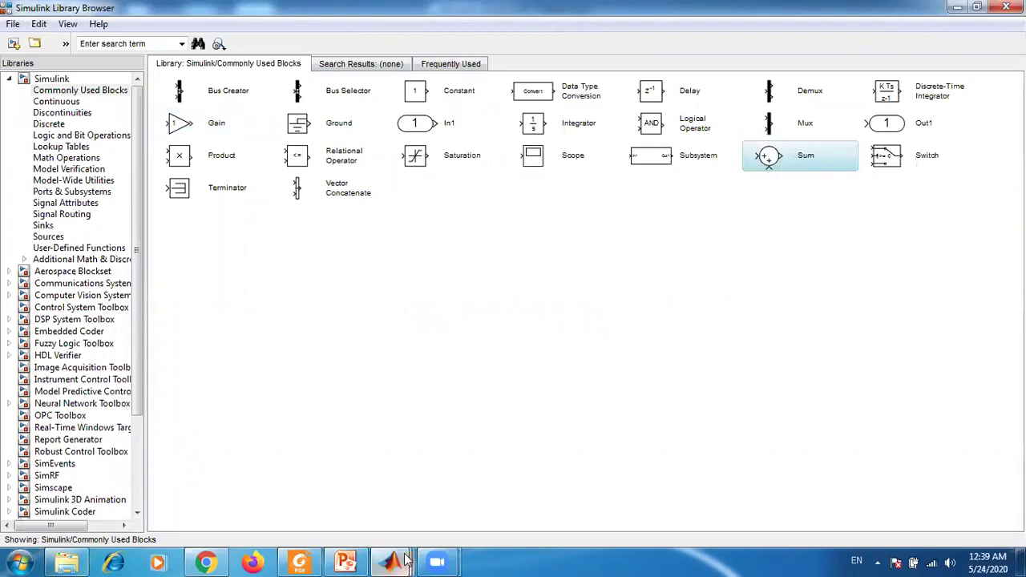
{"action": "mouse_move", "coordinate": [404, 563]}
{"action": "left_click", "coordinate": [561, 496]}
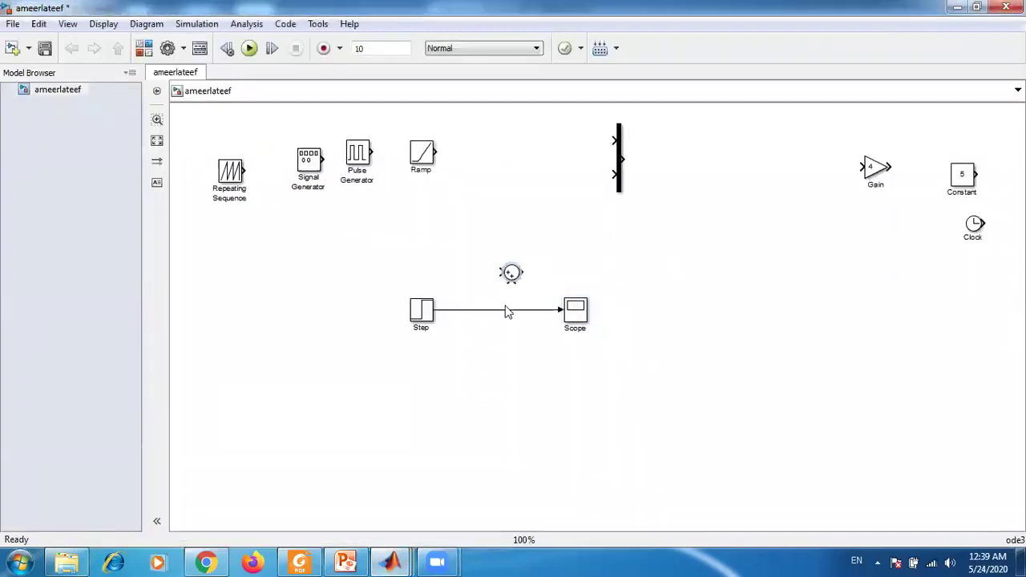
Step: Delete the signal line between the Step and Scope blocks and move the two blocks farther apart
{"action": "left_click", "coordinate": [508, 310]}
{"action": "key", "text": "Delete"}
{"action": "left_click", "coordinate": [423, 314]}
{"action": "left_click_drag", "start_coordinate": [425, 317], "coordinate": [405, 317]}
{"action": "left_click_drag", "start_coordinate": [577, 314], "coordinate": [687, 295]}
Step: Give the Sum block three inputs with the sign list +++ and a rectangular icon shape
{"action": "double_click", "coordinate": [512, 274]}
{"action": "double_click", "coordinate": [561, 305]}
{"action": "type", "text": "+++"}
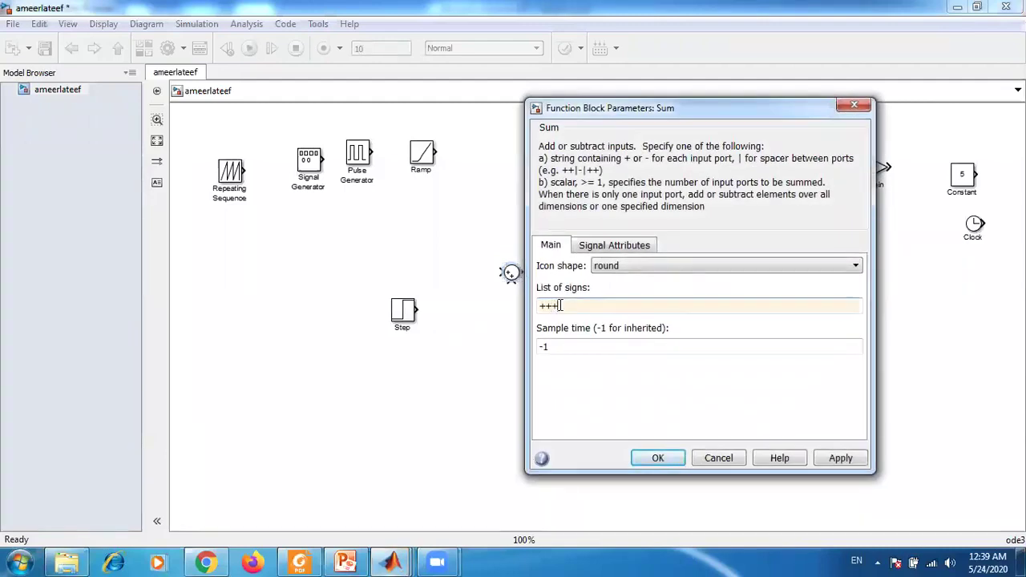
{"action": "left_click", "coordinate": [621, 269]}
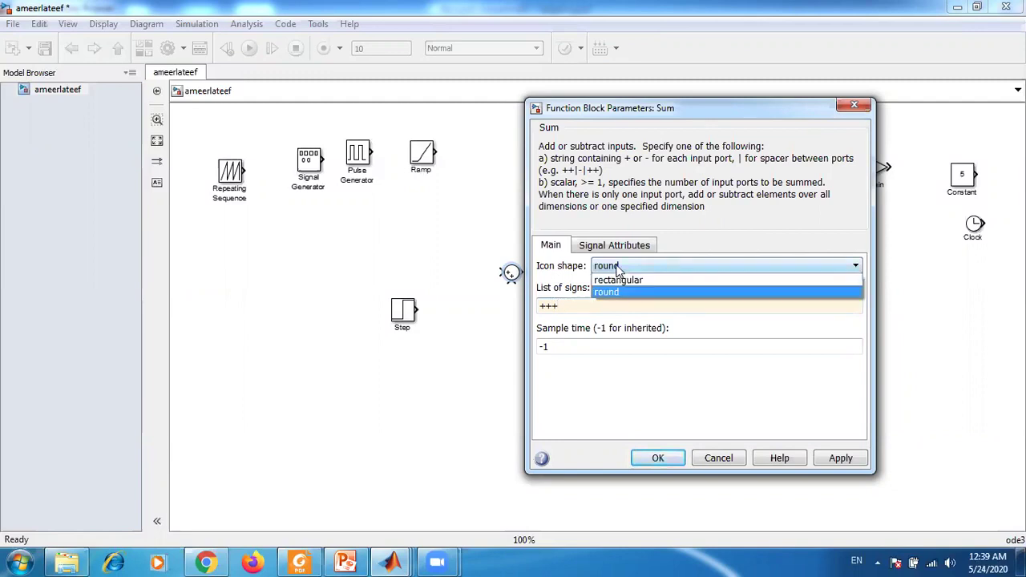
{"action": "left_click", "coordinate": [621, 280]}
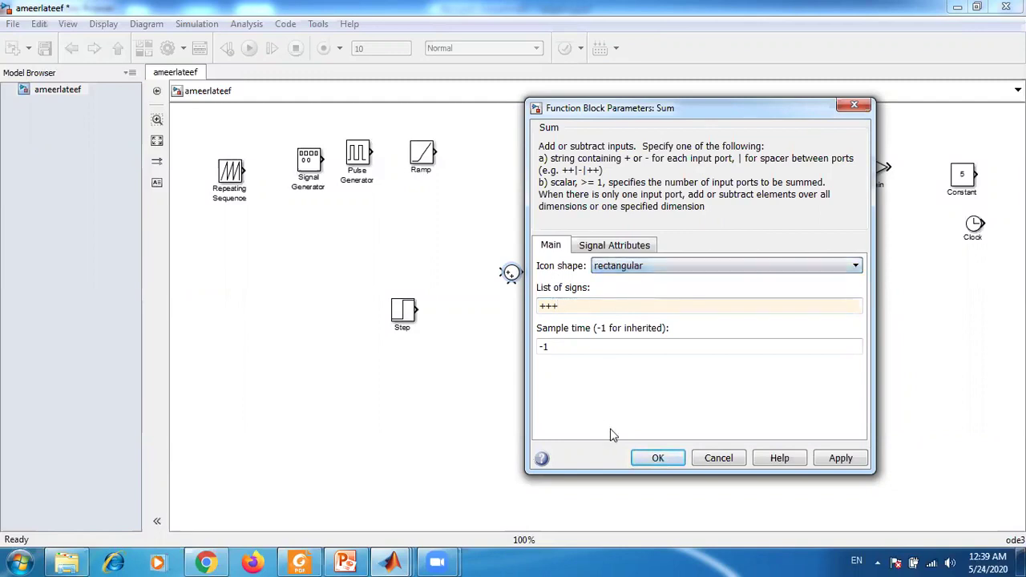
{"action": "left_click", "coordinate": [656, 458]}
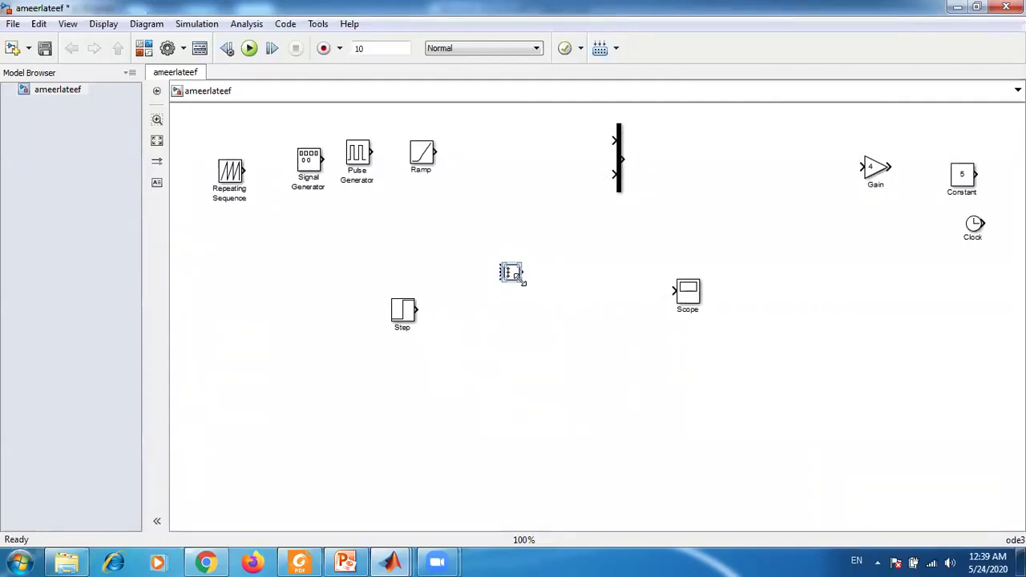
Step: Enlarge the Sum block into a tall rectangle and connect its output to the Scope
{"action": "left_click_drag", "start_coordinate": [522, 283], "coordinate": [611, 342]}
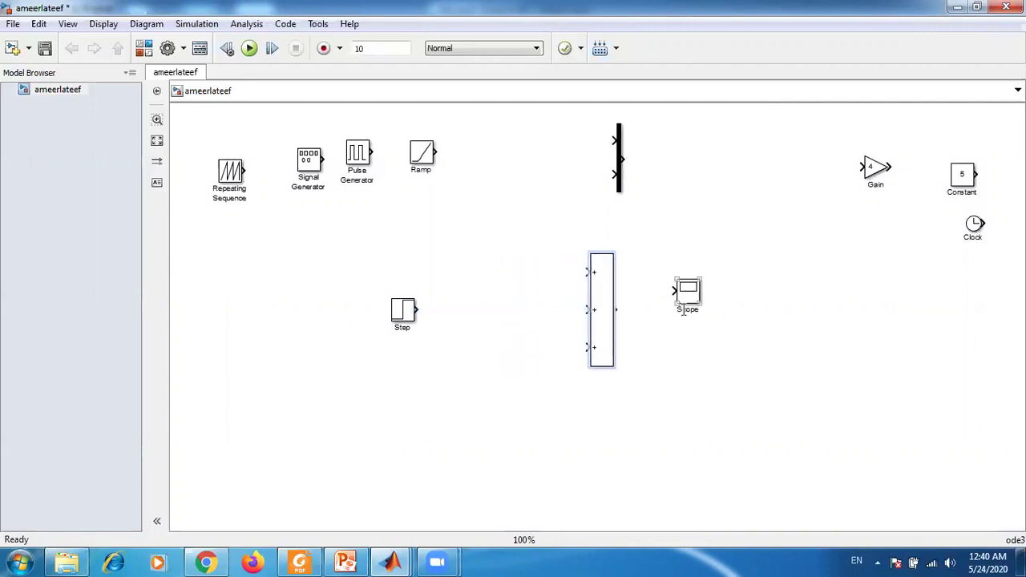
{"action": "mouse_move", "coordinate": [704, 300]}
{"action": "left_mouse_down"}
{"action": "mouse_move", "coordinate": [706, 321]}
{"action": "mouse_move", "coordinate": [615, 309]}
{"action": "left_mouse_up"}
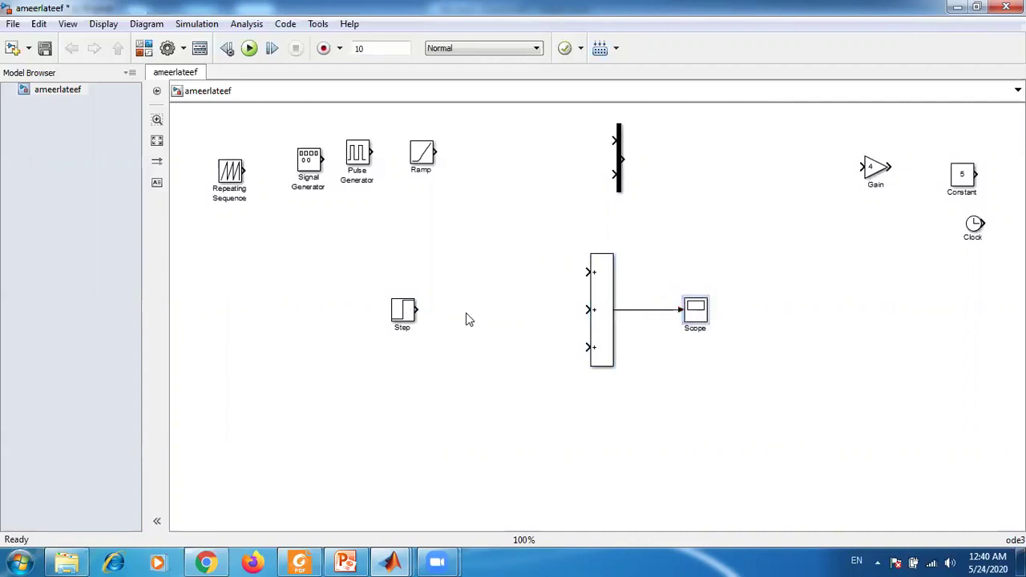
Step: Make two copies of the Step block below the original and connect the three Step blocks to the Sum block's three inputs
{"action": "mouse_move", "coordinate": [395, 316]}
{"action": "left_mouse_down"}
{"action": "mouse_move", "coordinate": [368, 263]}
{"action": "mouse_move", "coordinate": [589, 271]}
{"action": "left_mouse_up"}
{"action": "left_click_drag", "start_coordinate": [370, 262], "coordinate": [370, 398]}
{"action": "left_click_drag", "start_coordinate": [391, 329], "coordinate": [588, 309]}
{"action": "left_click_drag", "start_coordinate": [392, 395], "coordinate": [578, 353]}
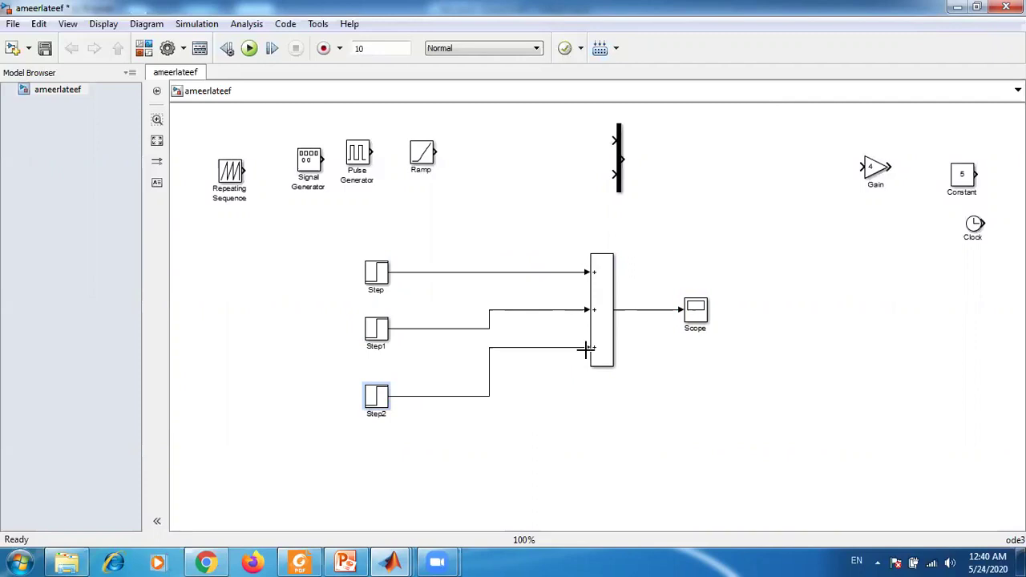
Step: Set the first Step block's step time to 2, initial value to 500 and final value to 1000
{"action": "double_click", "coordinate": [384, 272]}
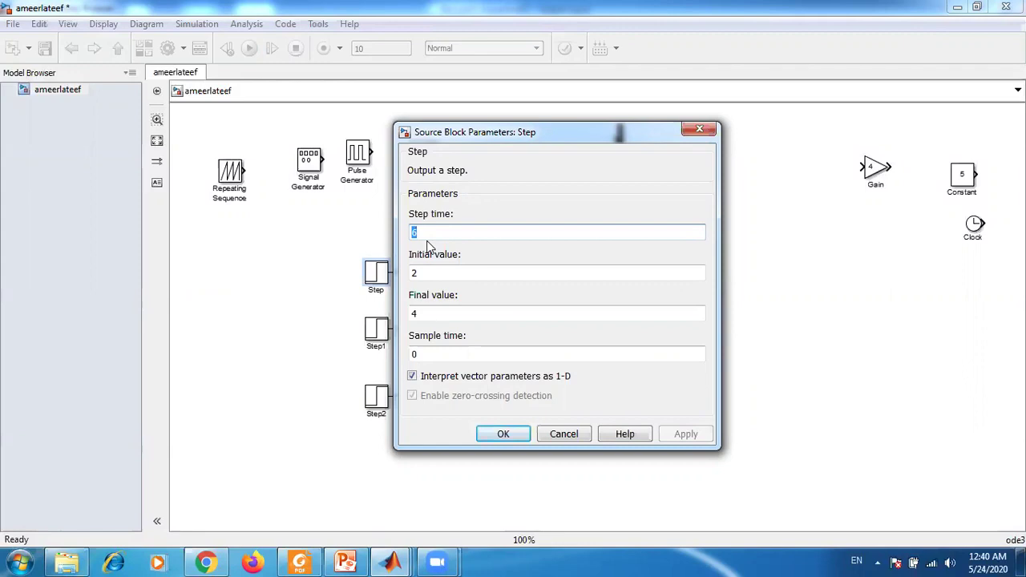
{"action": "type", "text": "2"}
{"action": "double_click", "coordinate": [423, 274]}
{"action": "type", "text": "500"}
{"action": "double_click", "coordinate": [430, 315]}
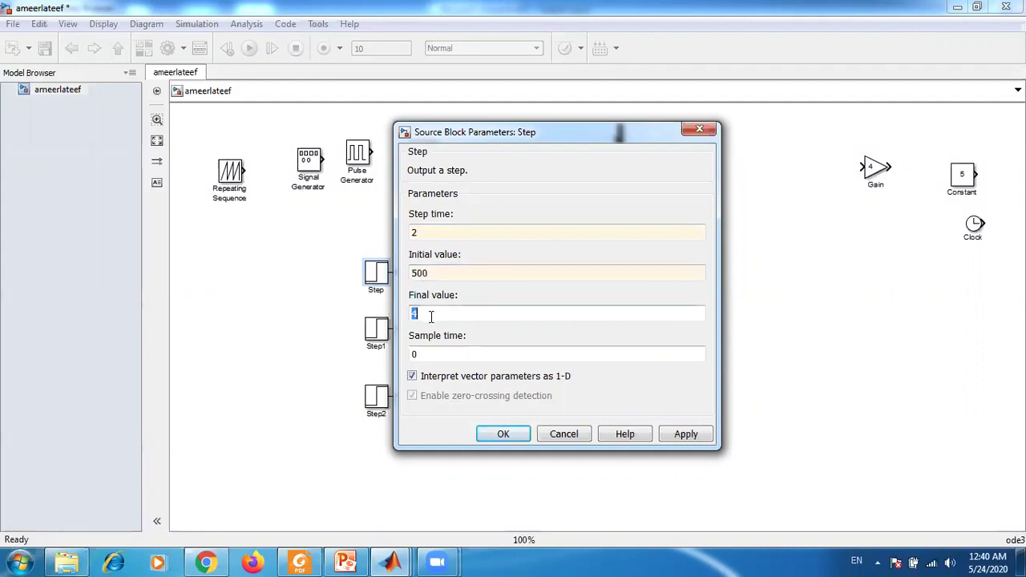
{"action": "type", "text": "100"}
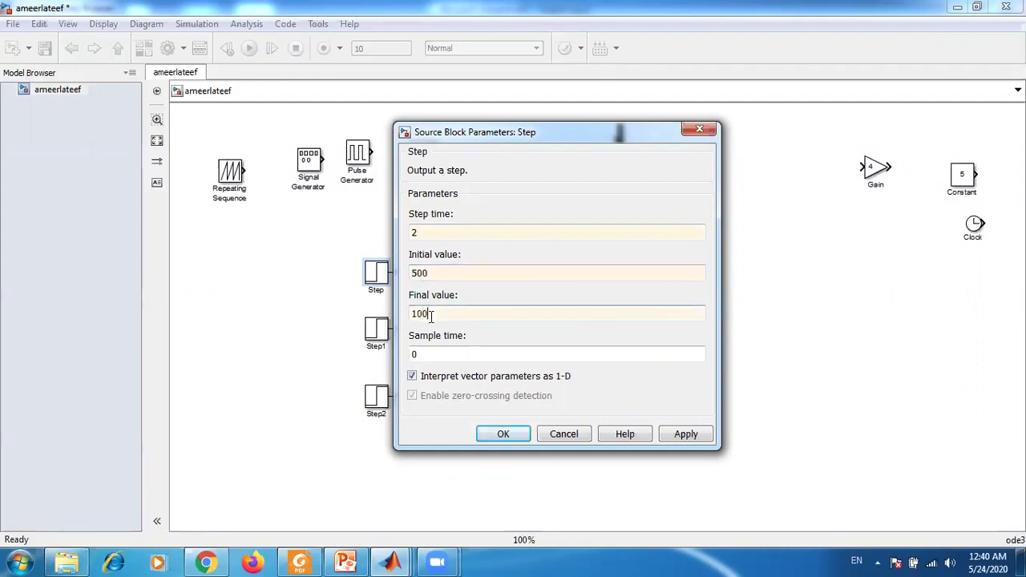
{"action": "type", "text": "0"}
{"action": "key", "text": "Return"}
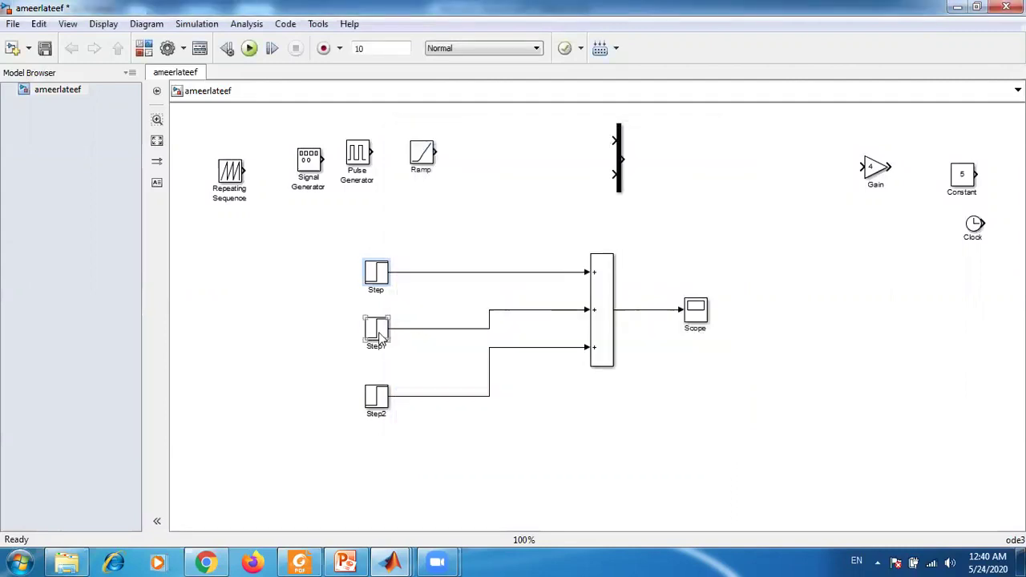
Step: Set the Step1 block's step time to 4, initial value to 1000 and final value to 1500
{"action": "double_click", "coordinate": [382, 330]}
{"action": "double_click", "coordinate": [422, 288]}
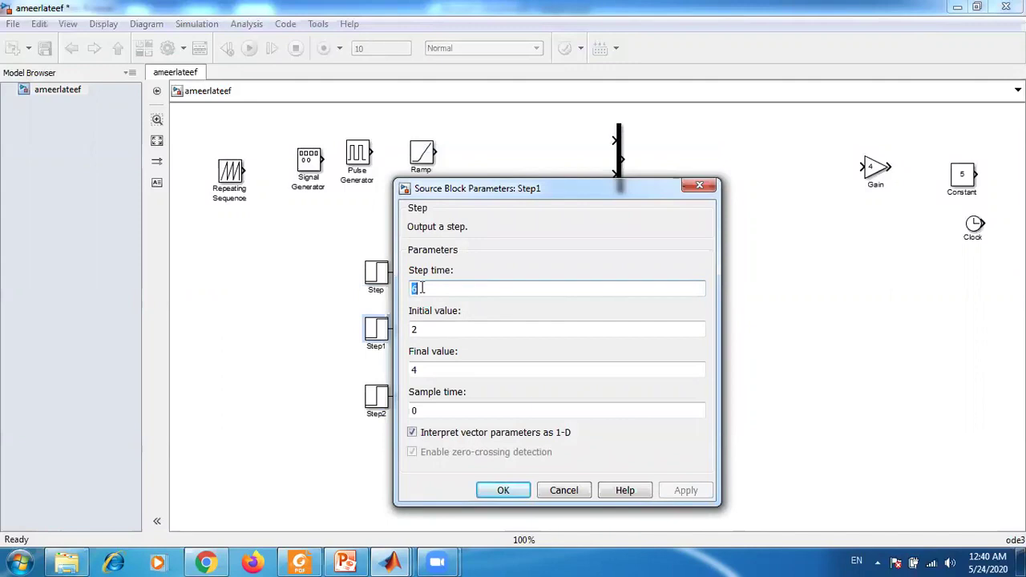
{"action": "type", "text": "4"}
{"action": "double_click", "coordinate": [423, 329]}
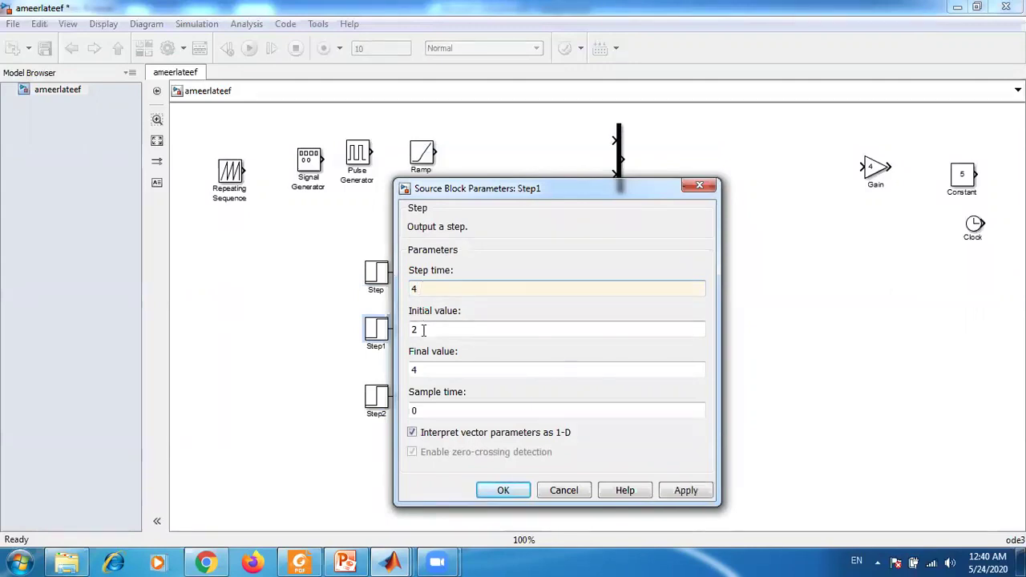
{"action": "type", "text": "1000"}
{"action": "double_click", "coordinate": [425, 370]}
{"action": "type", "text": "1500"}
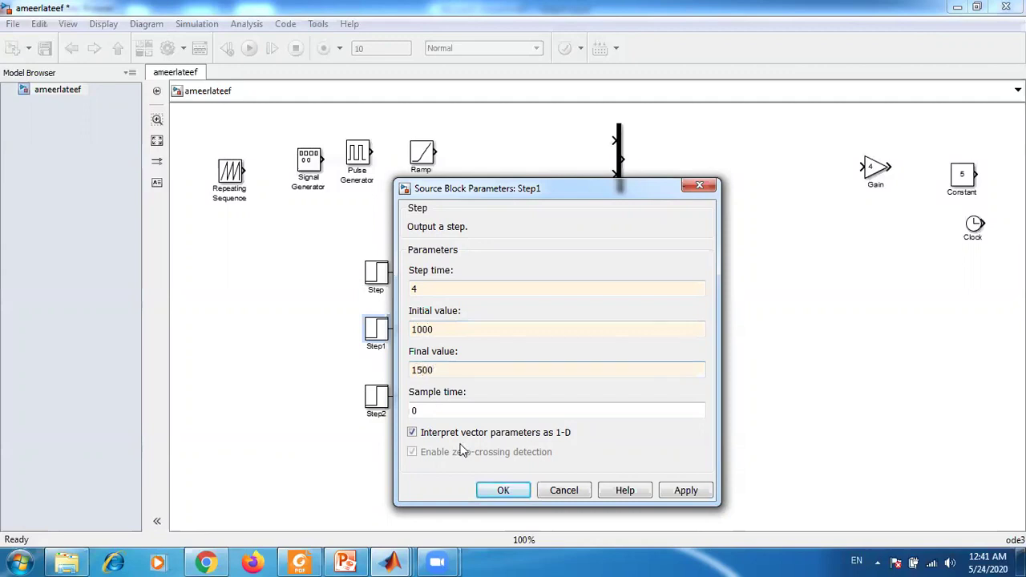
{"action": "left_click", "coordinate": [506, 490]}
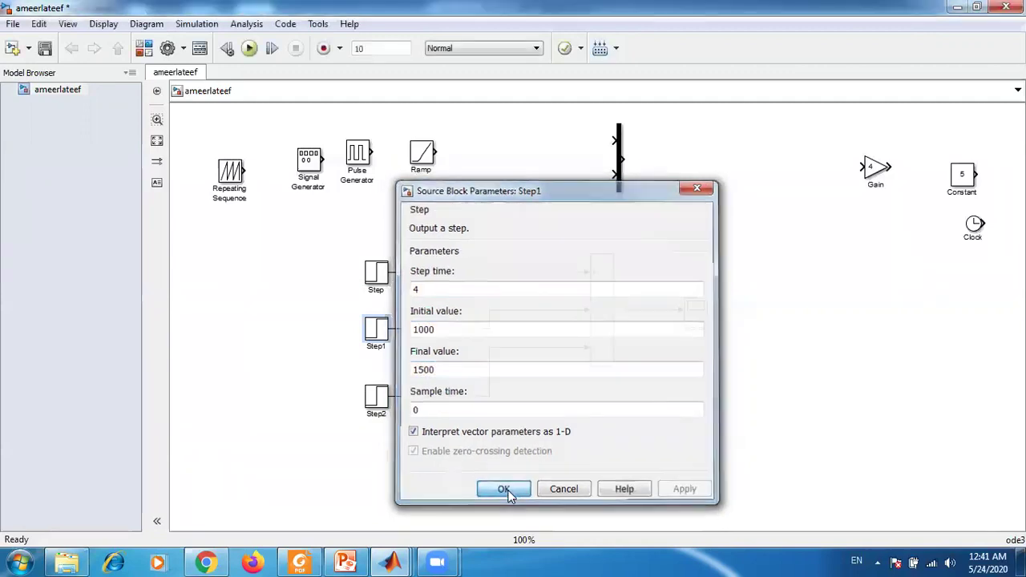
Step: Set the Step2 block's initial value to 1500 and final value to 2000
{"action": "double_click", "coordinate": [382, 403]}
{"action": "double_click", "coordinate": [429, 398]}
{"action": "type", "text": "1500"}
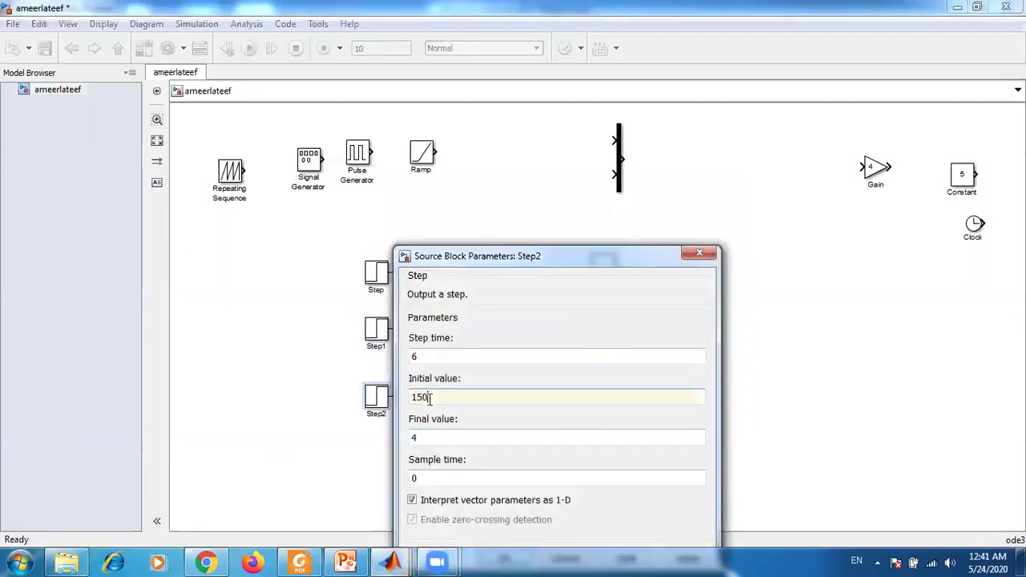
{"action": "double_click", "coordinate": [425, 437]}
{"action": "key", "text": "BackSpace"}
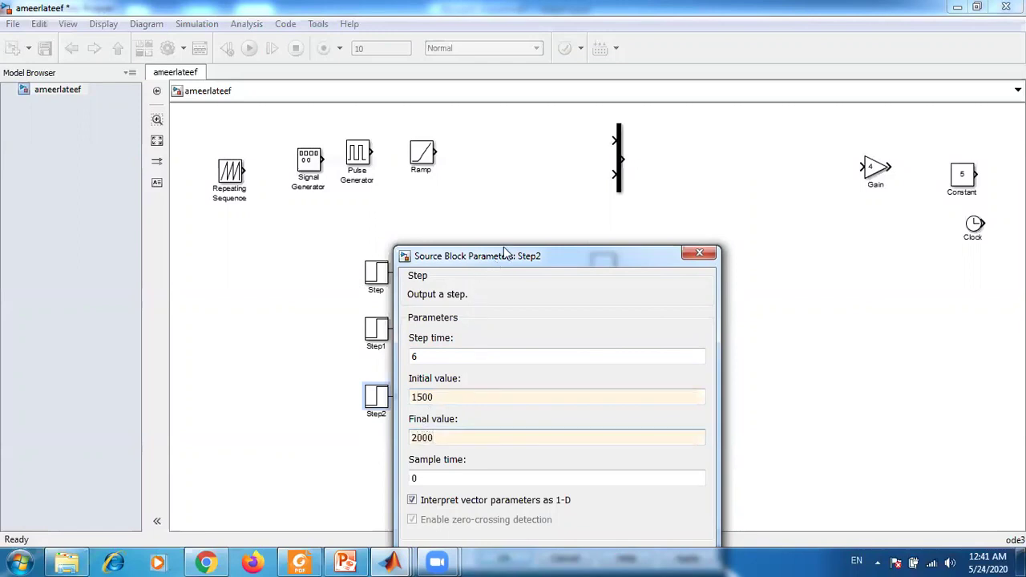
{"action": "left_click_drag", "start_coordinate": [508, 255], "coordinate": [542, 177]}
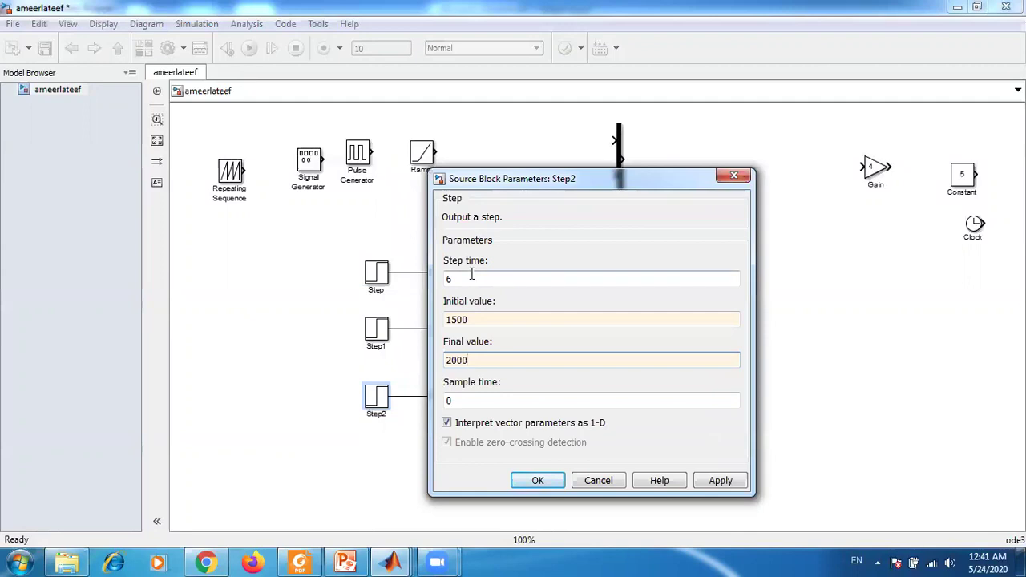
{"action": "left_click", "coordinate": [537, 481]}
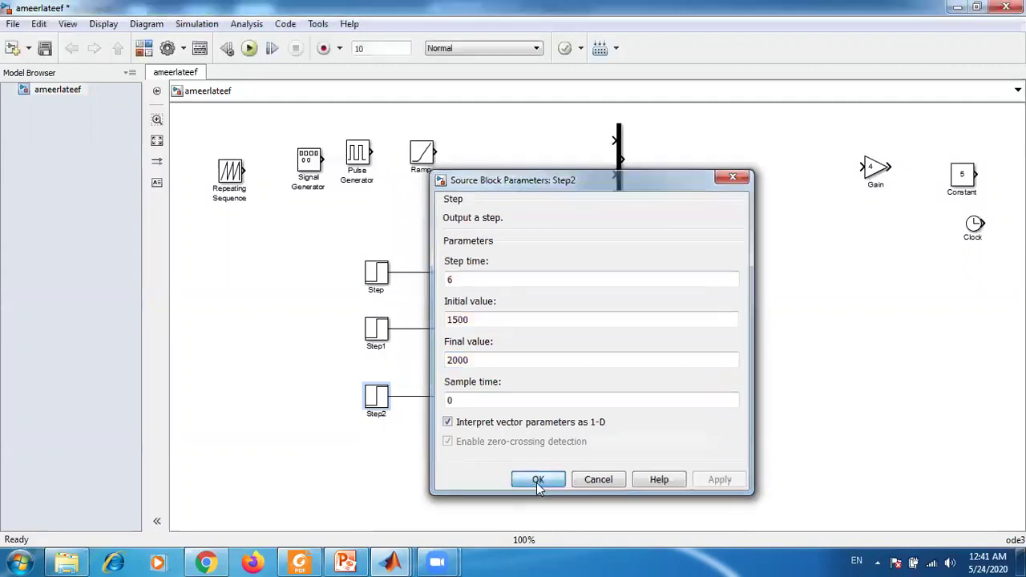
Step: Run the simulation and view the summed signal autoscaled in the Scope, closing the plot when done
{"action": "left_click", "coordinate": [249, 48]}
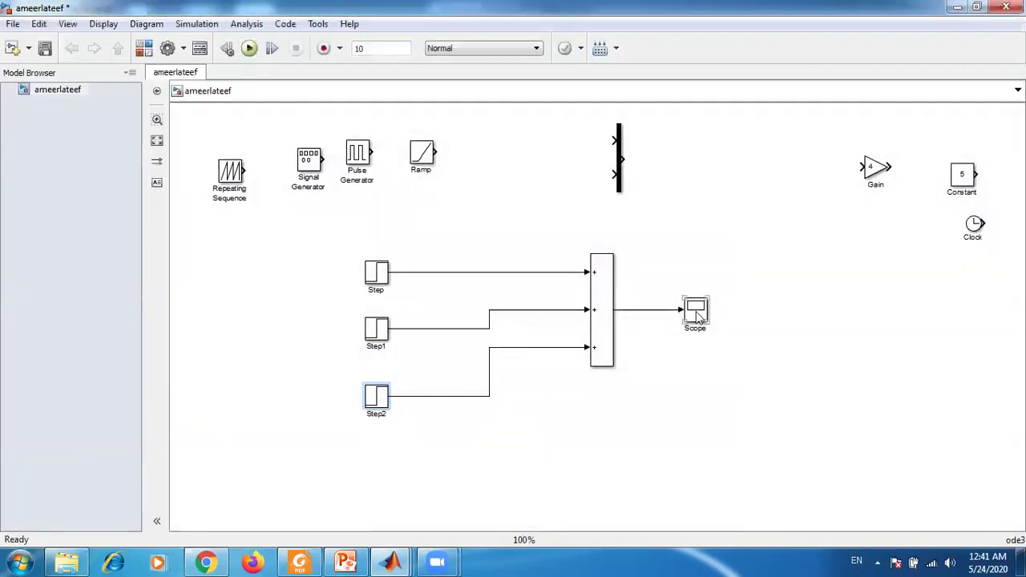
{"action": "double_click", "coordinate": [695, 314]}
{"action": "right_click", "coordinate": [312, 224]}
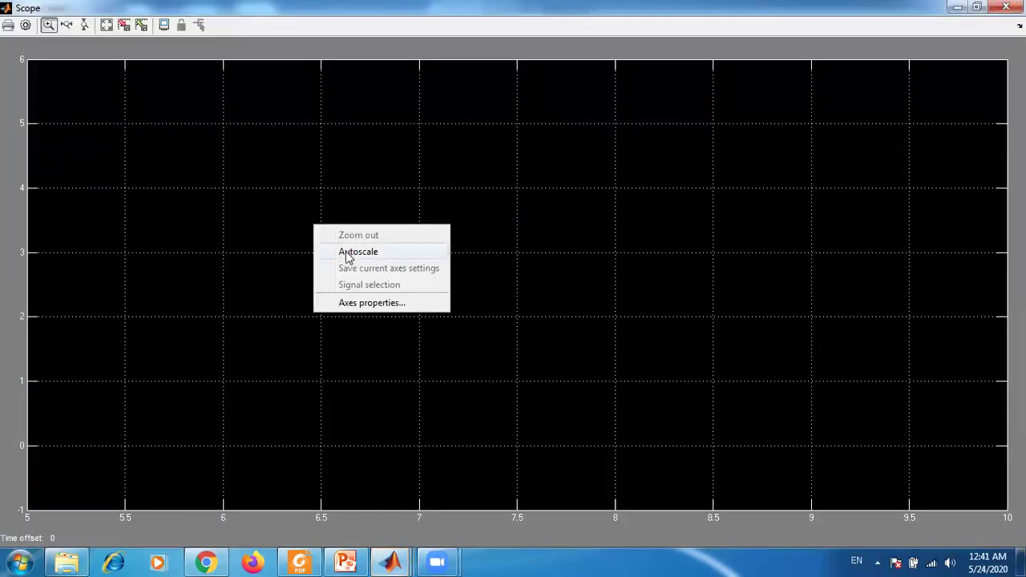
{"action": "left_click", "coordinate": [341, 249]}
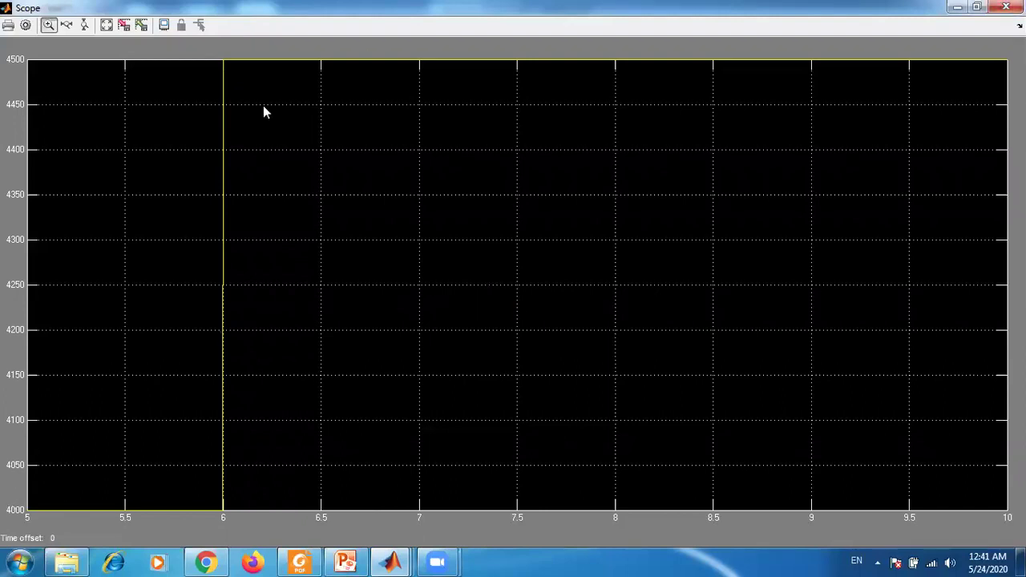
{"action": "left_click", "coordinate": [1006, 6]}
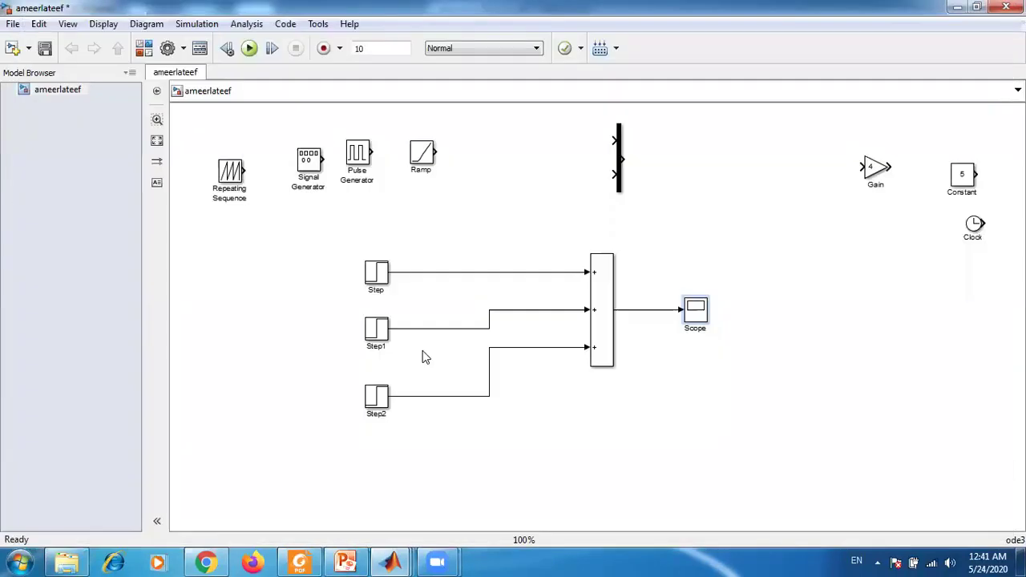
Step: Set the Step2 block's final value to 500
{"action": "double_click", "coordinate": [374, 393]}
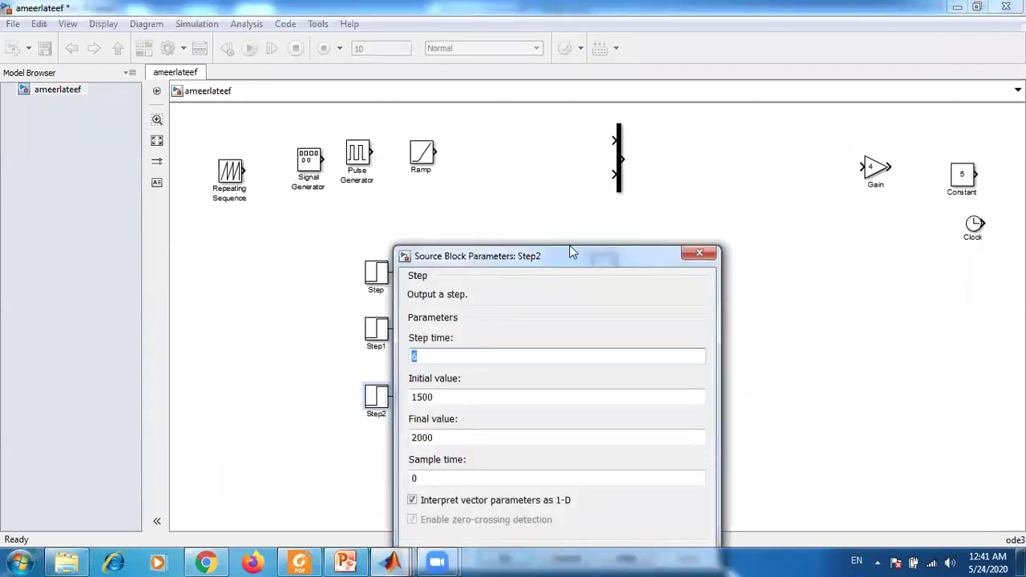
{"action": "left_click_drag", "start_coordinate": [572, 251], "coordinate": [772, 122]}
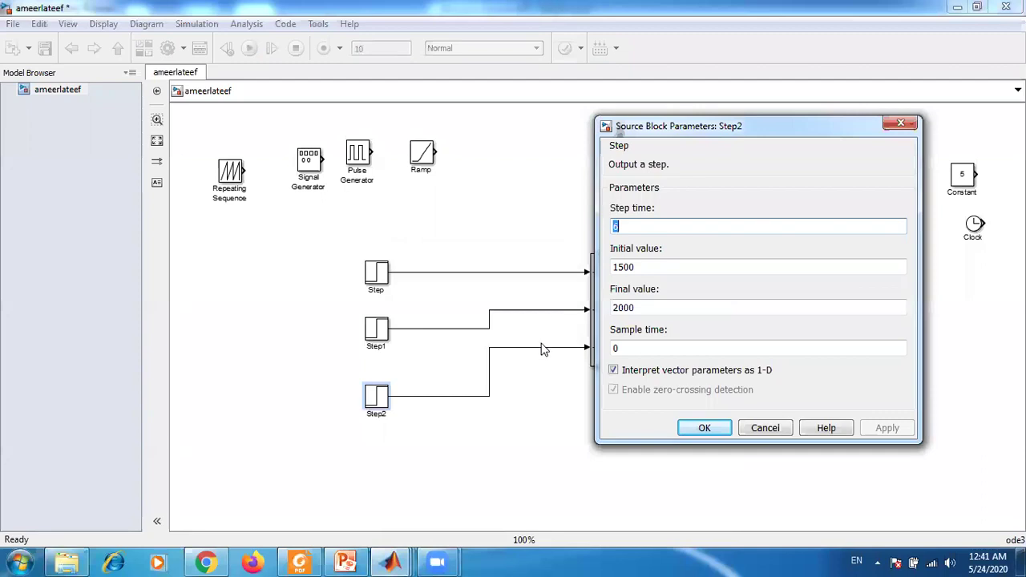
{"action": "double_click", "coordinate": [644, 267]}
{"action": "left_click_drag", "start_coordinate": [613, 267], "coordinate": [638, 267]}
{"action": "double_click", "coordinate": [641, 308]}
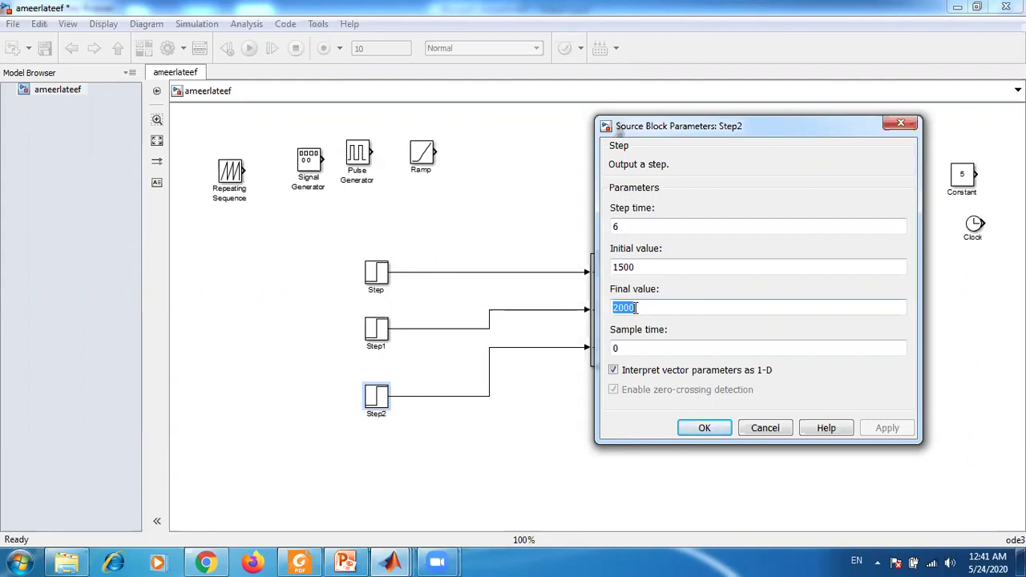
{"action": "type", "text": "50"}
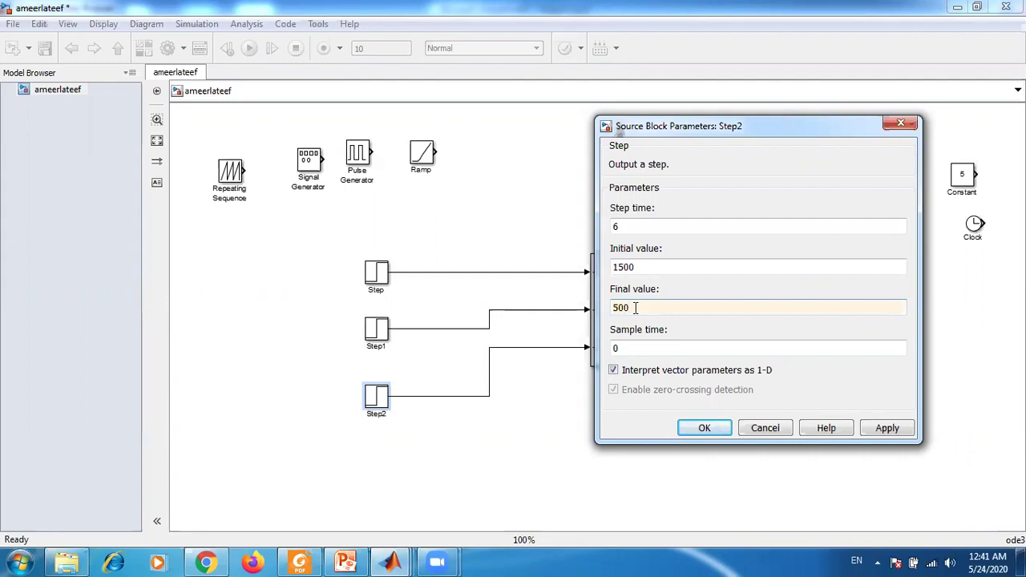
{"action": "double_click", "coordinate": [635, 307]}
{"action": "key", "text": "Return"}
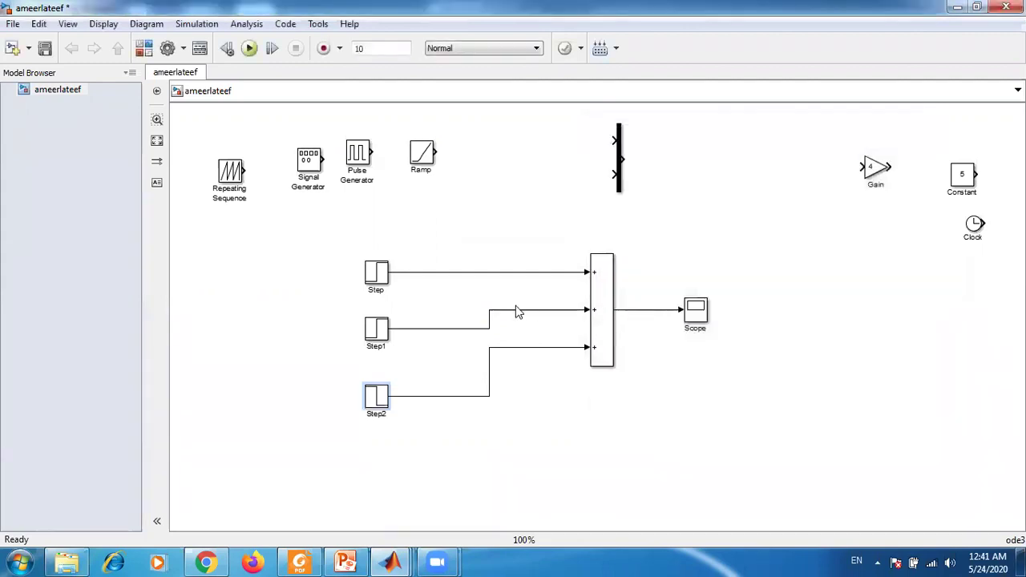
Step: Set the Step1 block's final value to 500
{"action": "left_click", "coordinate": [378, 335]}
{"action": "double_click", "coordinate": [378, 335]}
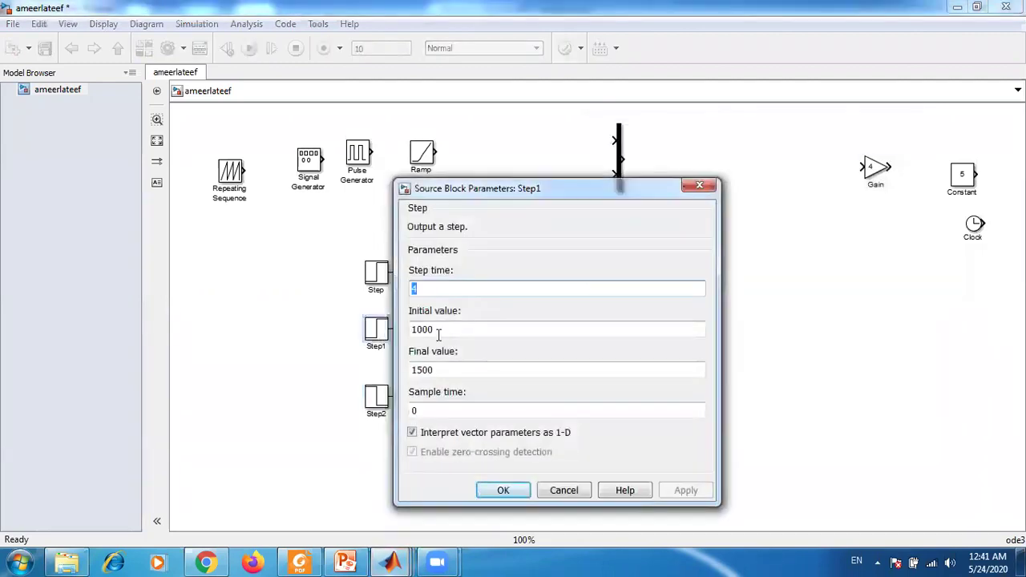
{"action": "double_click", "coordinate": [443, 369]}
{"action": "type", "text": "50"}
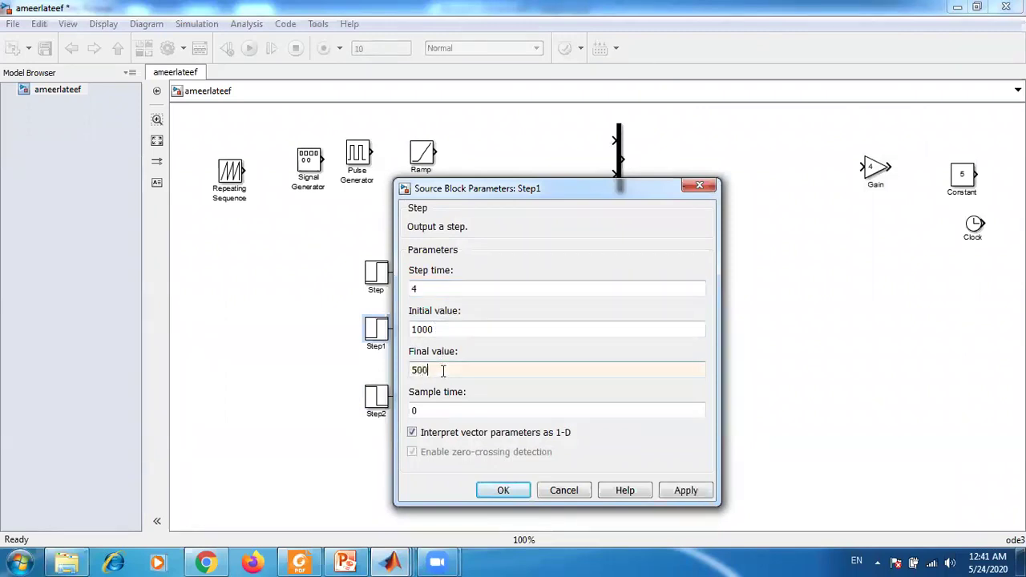
{"action": "key", "text": "Return"}
Step: Set the first Step block's final value to 500
{"action": "double_click", "coordinate": [376, 272]}
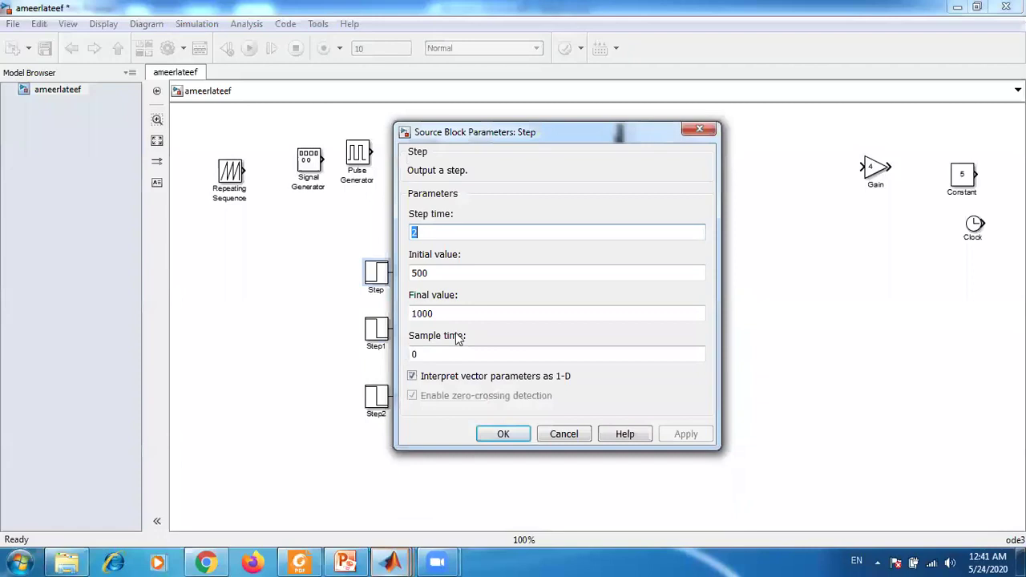
{"action": "double_click", "coordinate": [439, 314]}
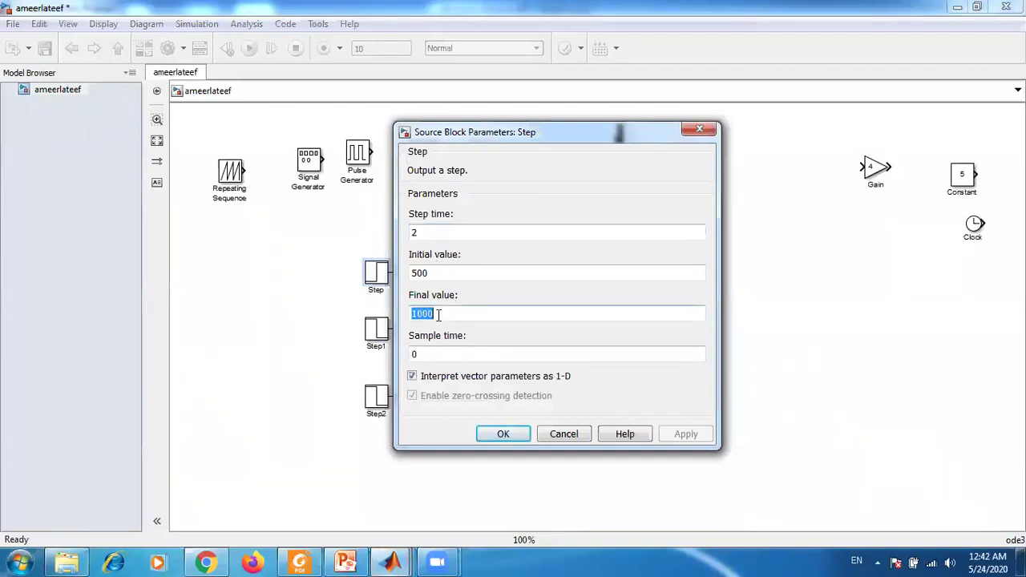
{"action": "type", "text": "5"}
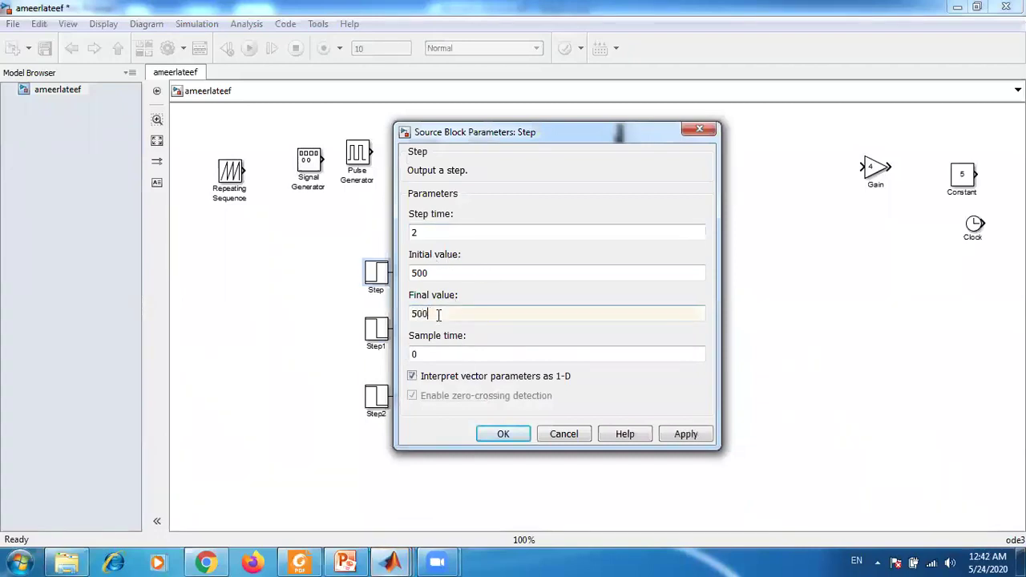
{"action": "key", "text": "Return"}
Step: Rerun the simulation and check the autoscaled sum of the three modified steps in the Scope, closing the plot when done
{"action": "left_click", "coordinate": [251, 49]}
{"action": "double_click", "coordinate": [695, 311]}
{"action": "right_click", "coordinate": [286, 210]}
{"action": "left_click", "coordinate": [317, 241]}
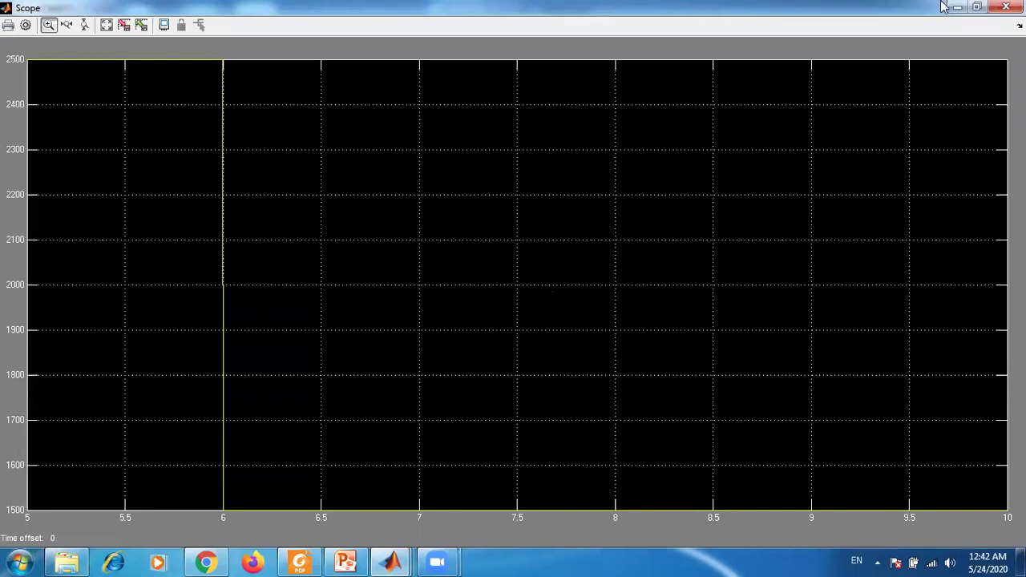
{"action": "left_click", "coordinate": [1006, 6]}
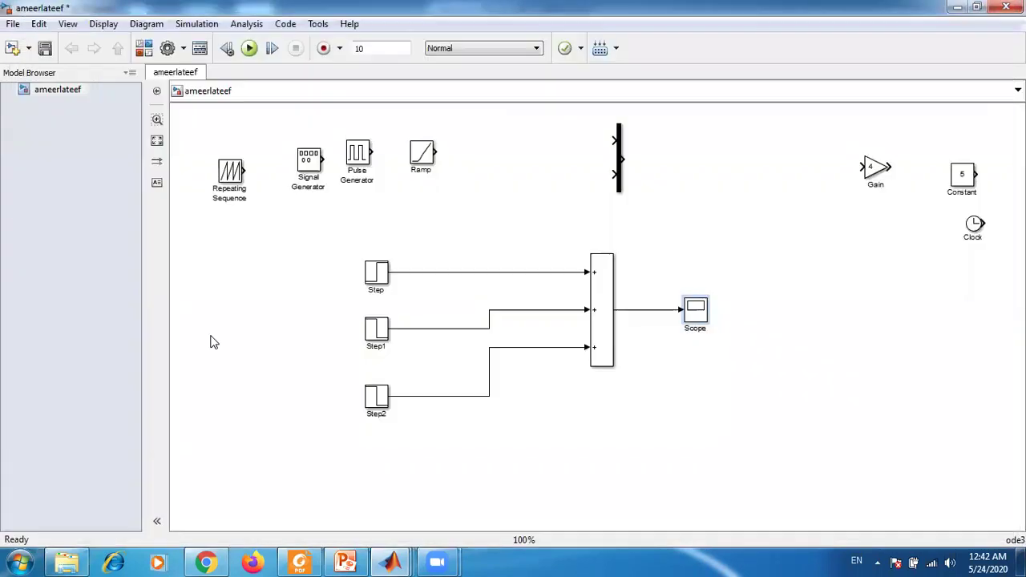
Step: Delete the Step2 block with its signal line and reduce the Sum block's list of signs to ++
{"action": "left_click_drag", "start_coordinate": [343, 380], "coordinate": [550, 410]}
{"action": "key", "text": "Delete"}
{"action": "double_click", "coordinate": [598, 335]}
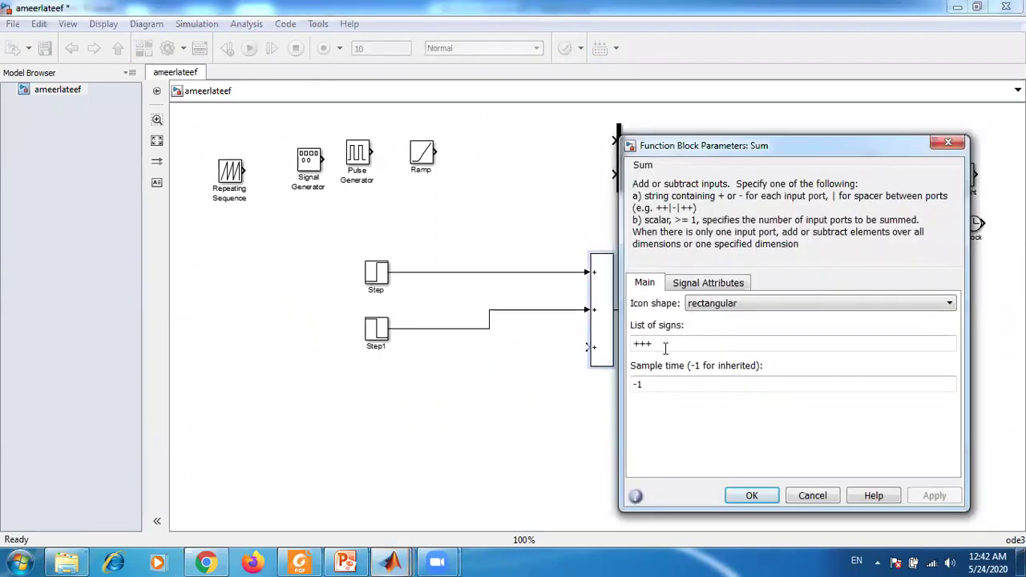
{"action": "double_click", "coordinate": [674, 347]}
{"action": "type", "text": "++"}
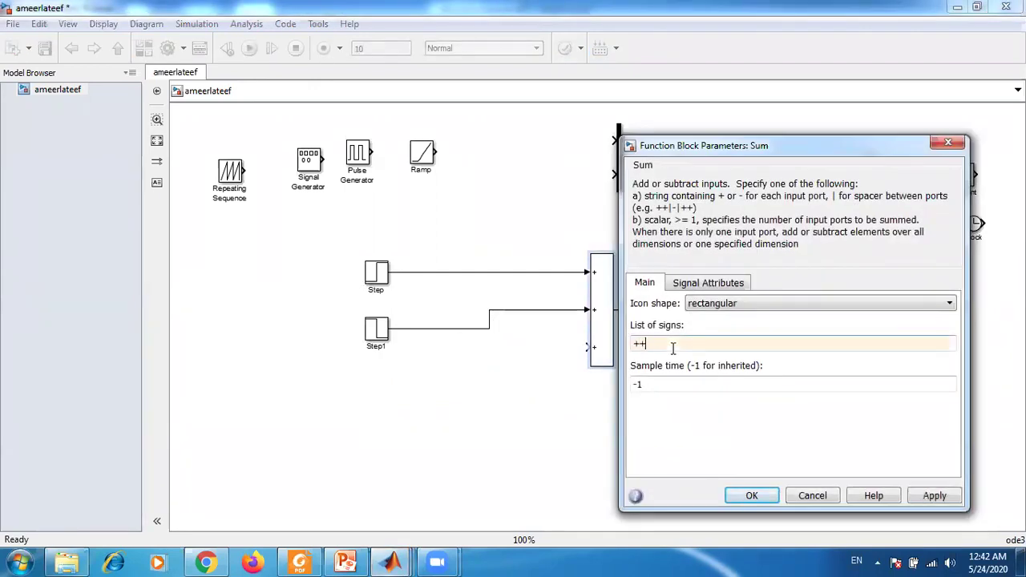
{"action": "key", "text": "Return"}
Step: Set the first Step block's initial value to 0
{"action": "double_click", "coordinate": [376, 279]}
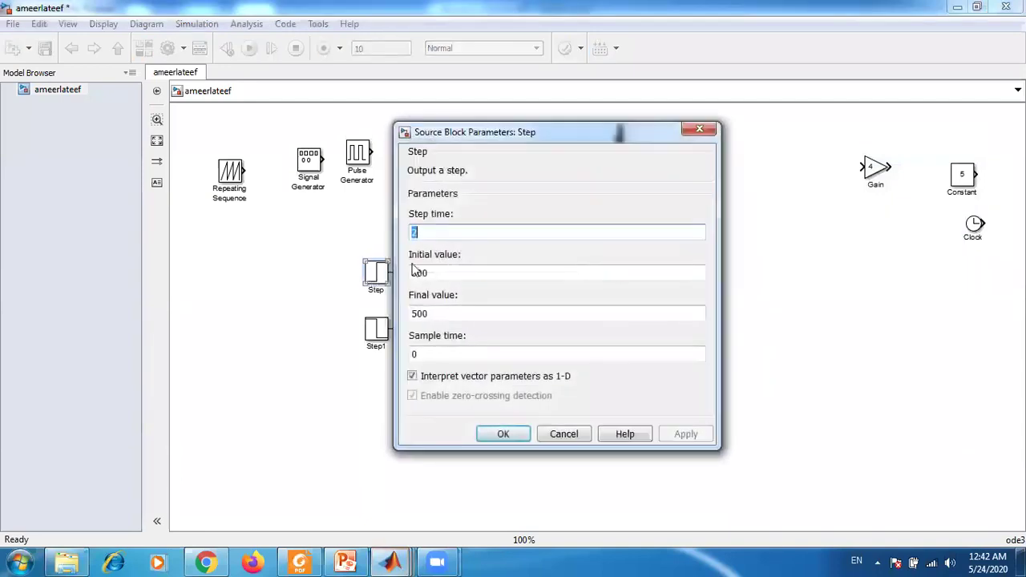
{"action": "double_click", "coordinate": [429, 273]}
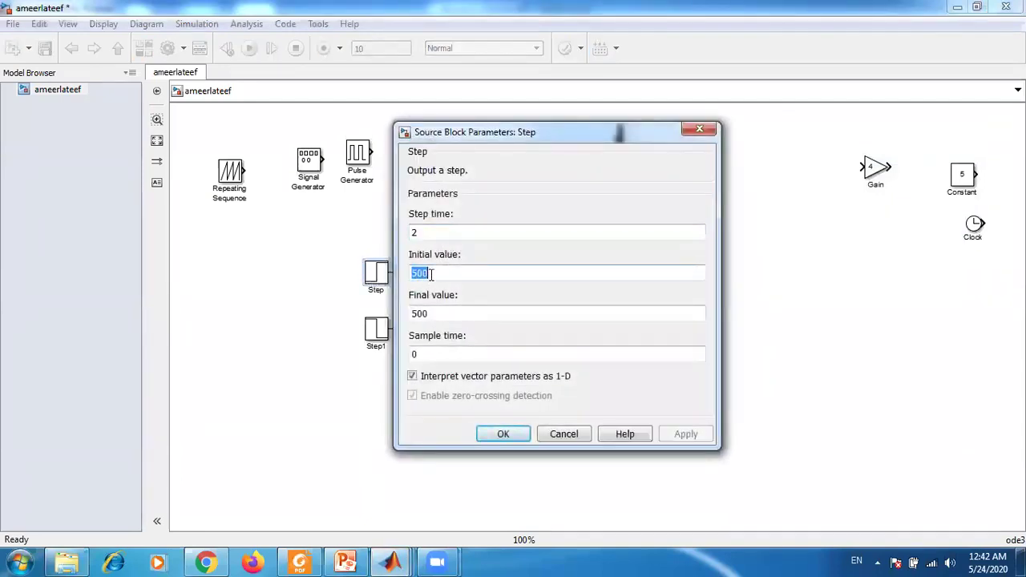
{"action": "type", "text": "0"}
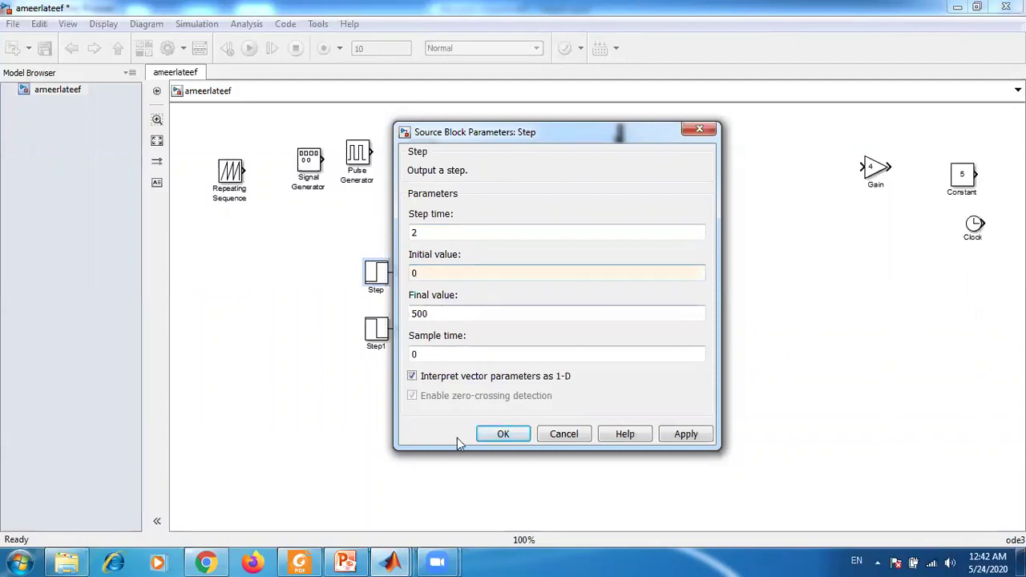
{"action": "left_click", "coordinate": [501, 435]}
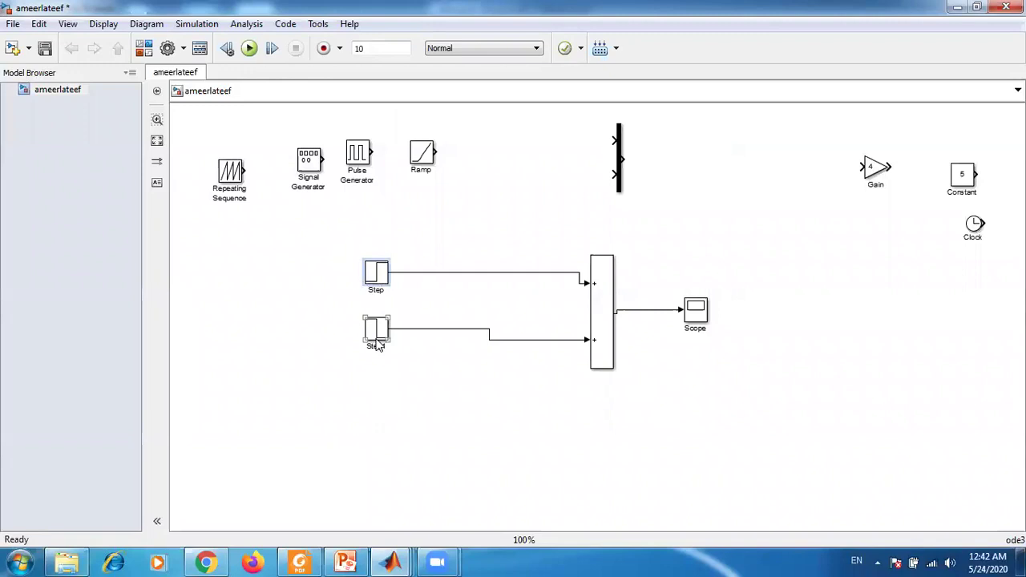
Step: Set the Step1 block's initial value to 0, keeping its final value of 500
{"action": "double_click", "coordinate": [375, 335]}
{"action": "double_click", "coordinate": [448, 333]}
{"action": "type", "text": "0"}
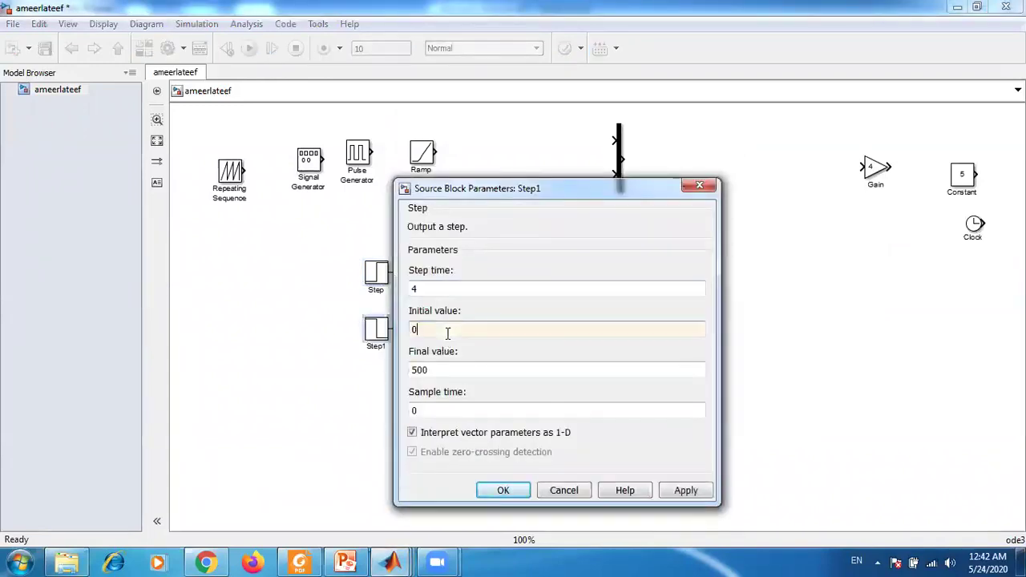
{"action": "double_click", "coordinate": [444, 373]}
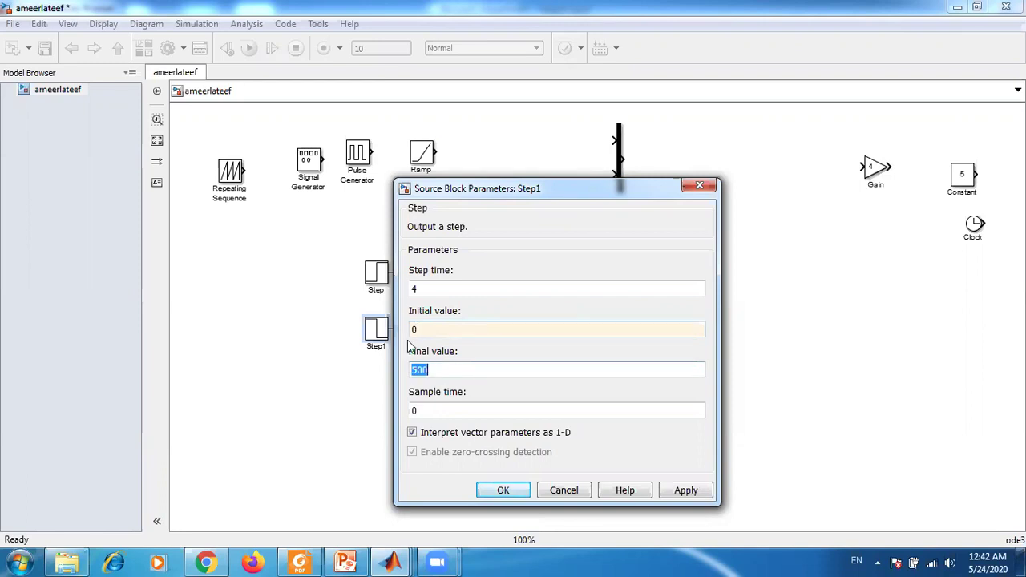
{"action": "left_click", "coordinate": [502, 490]}
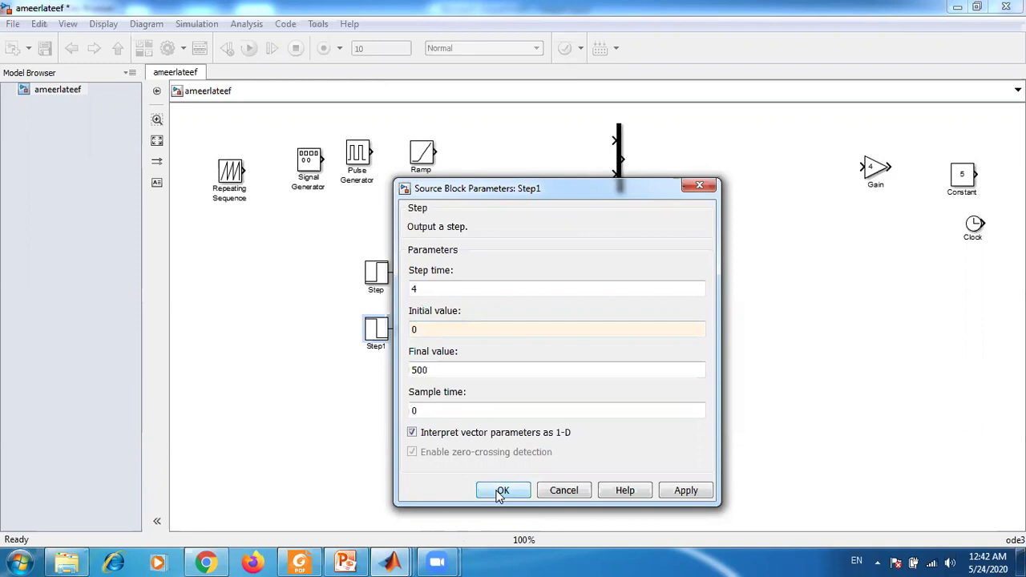
Step: Rerun the simulation and check the autoscaled sum of the two steps in the Scope, closing the plot when done
{"action": "left_click", "coordinate": [250, 51]}
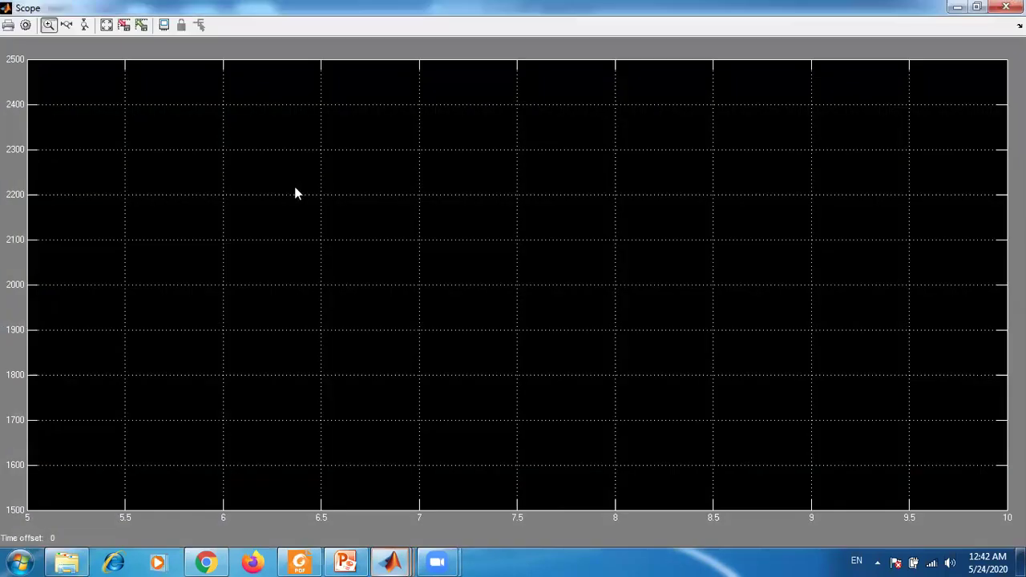
{"action": "right_click", "coordinate": [291, 190]}
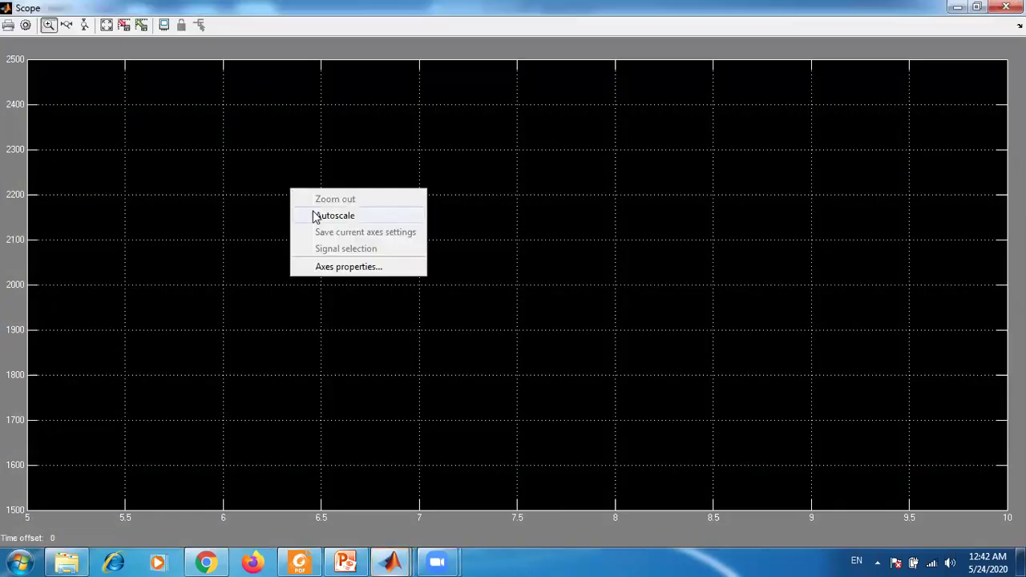
{"action": "left_click", "coordinate": [313, 214]}
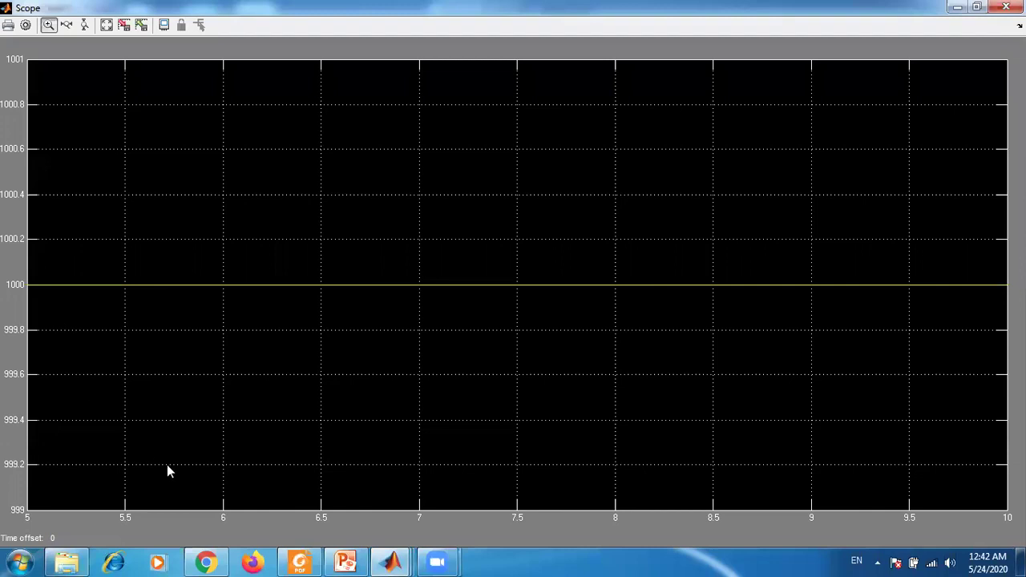
{"action": "right_click", "coordinate": [319, 219]}
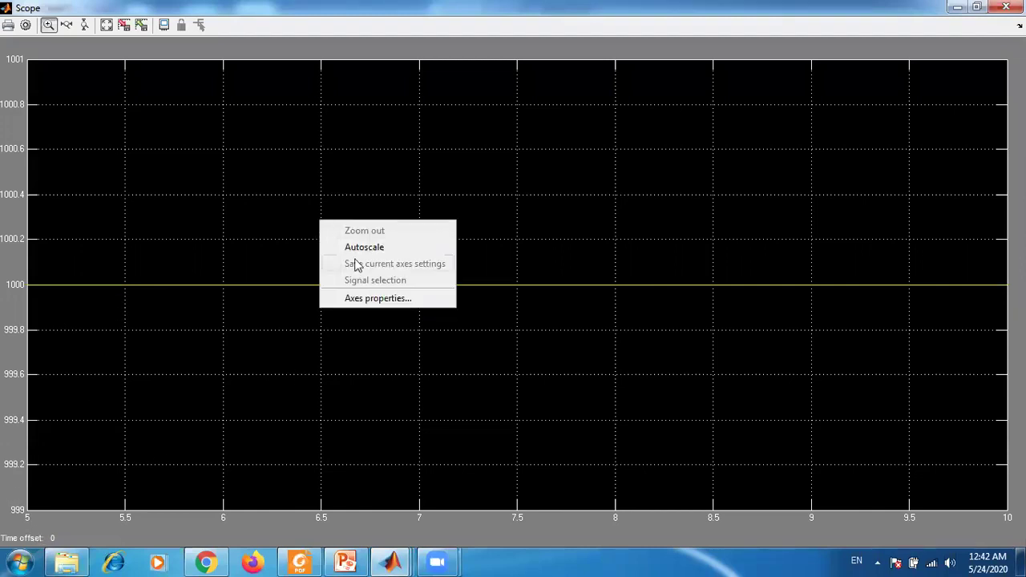
{"action": "left_click", "coordinate": [357, 248]}
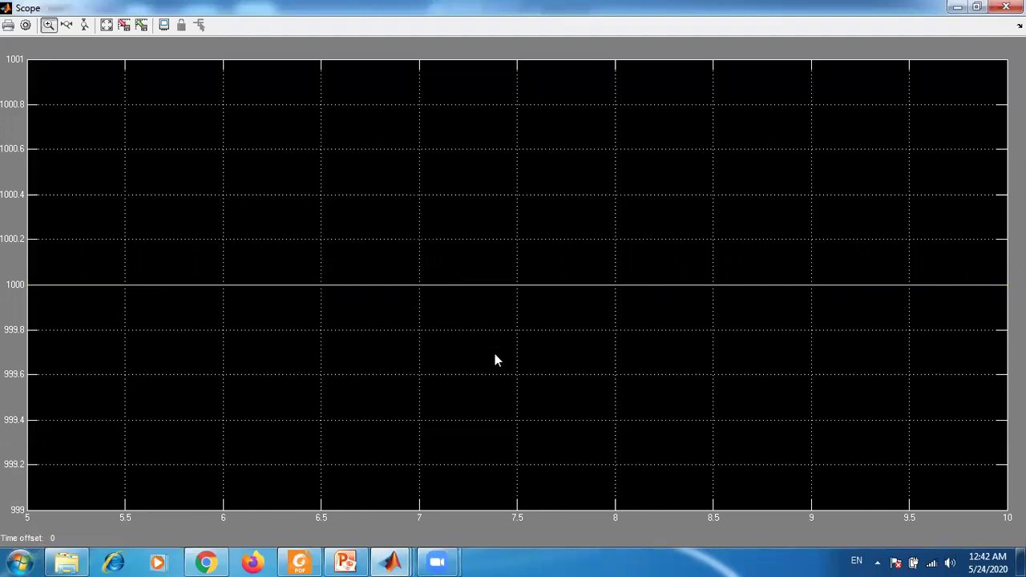
{"action": "left_click", "coordinate": [1005, 7]}
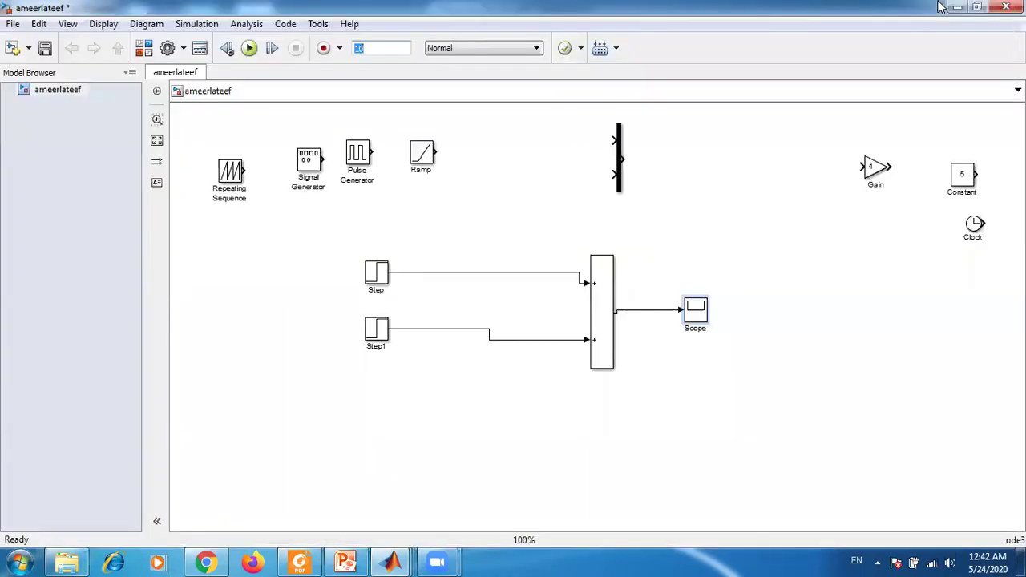
Step: Set the simulation stop time to 6, rerun the model and check the autoscaled two-step sum in the Scope
{"action": "type", "text": "6"}
{"action": "left_click", "coordinate": [248, 50]}
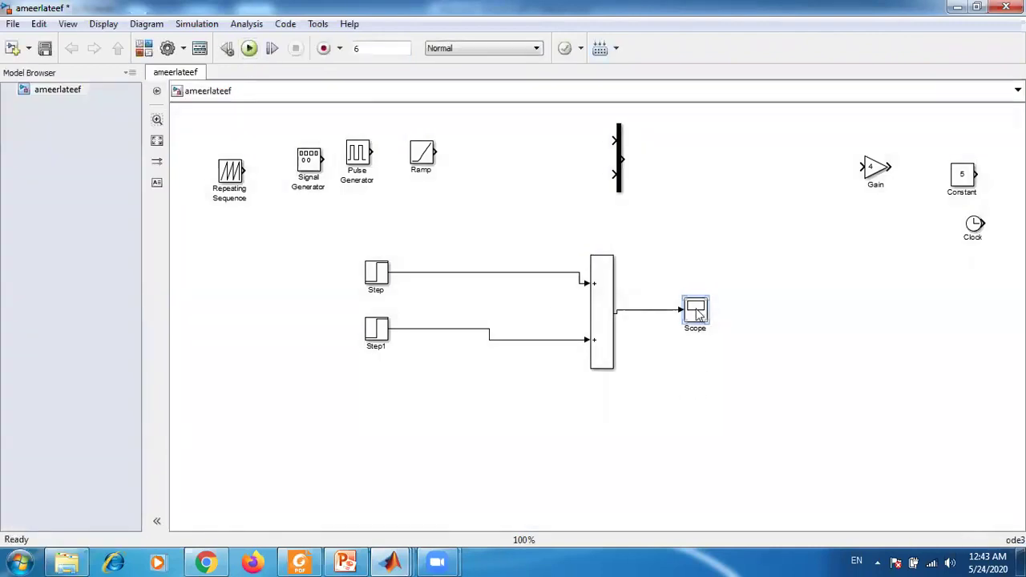
{"action": "double_click", "coordinate": [695, 312]}
{"action": "right_click", "coordinate": [318, 249]}
{"action": "left_click", "coordinate": [349, 276]}
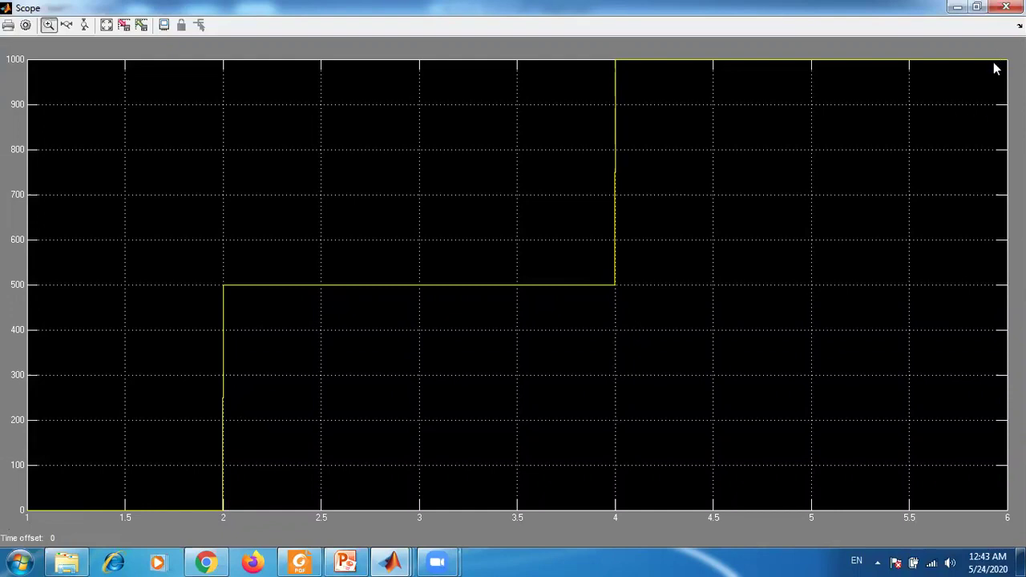
{"action": "left_click", "coordinate": [1006, 7]}
Step: Extend the Sum block's list of signs to +++ and connect a copy of Step1 to its third input
{"action": "double_click", "coordinate": [609, 347]}
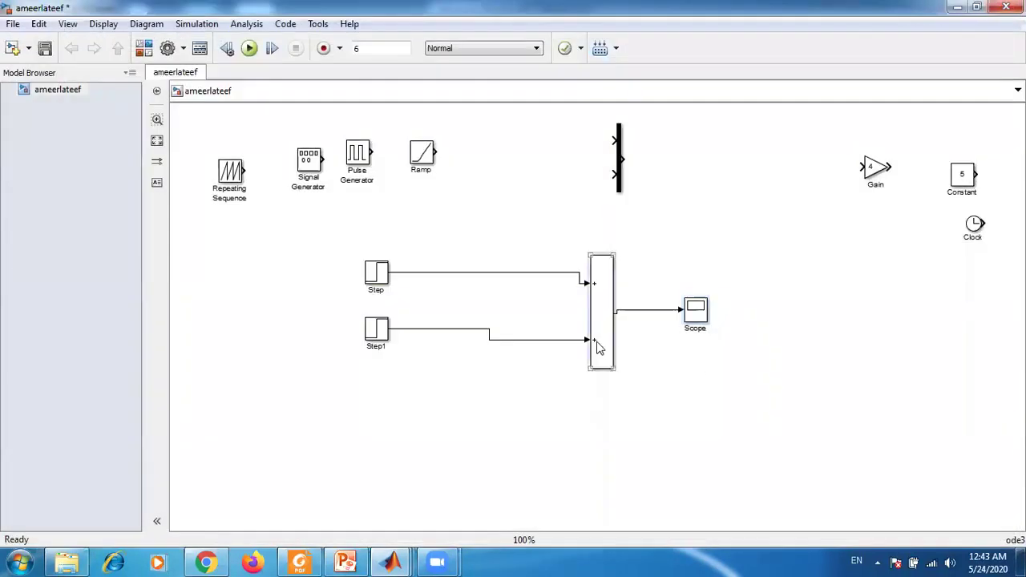
{"action": "double_click", "coordinate": [664, 346]}
{"action": "type", "text": "+++"}
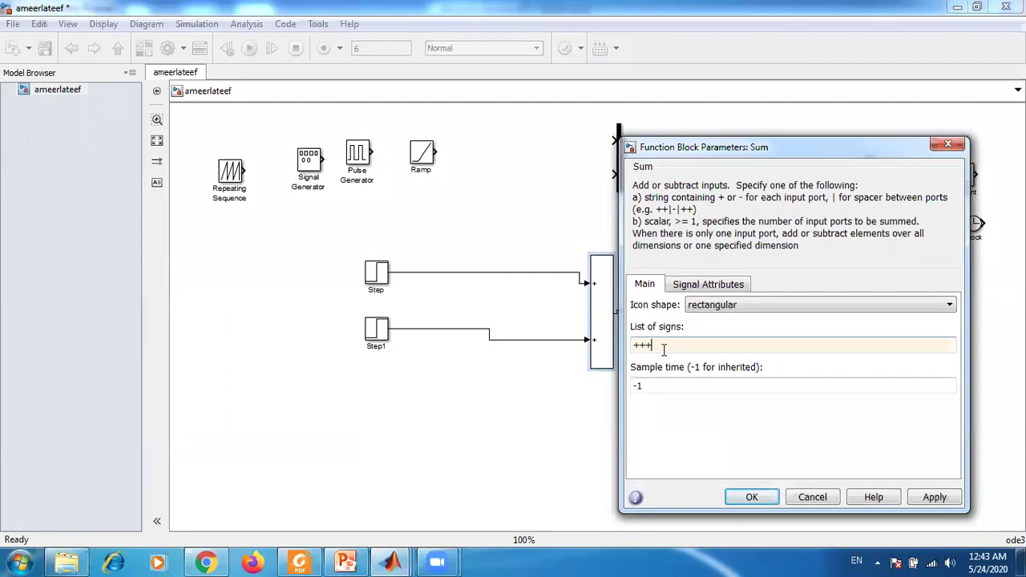
{"action": "key", "text": "Return"}
{"action": "left_click_drag", "start_coordinate": [377, 330], "coordinate": [589, 350]}
Step: Set the simulation stop time to 8, rerun the model and check the autoscaled three-step sum in the Scope
{"action": "double_click", "coordinate": [360, 48]}
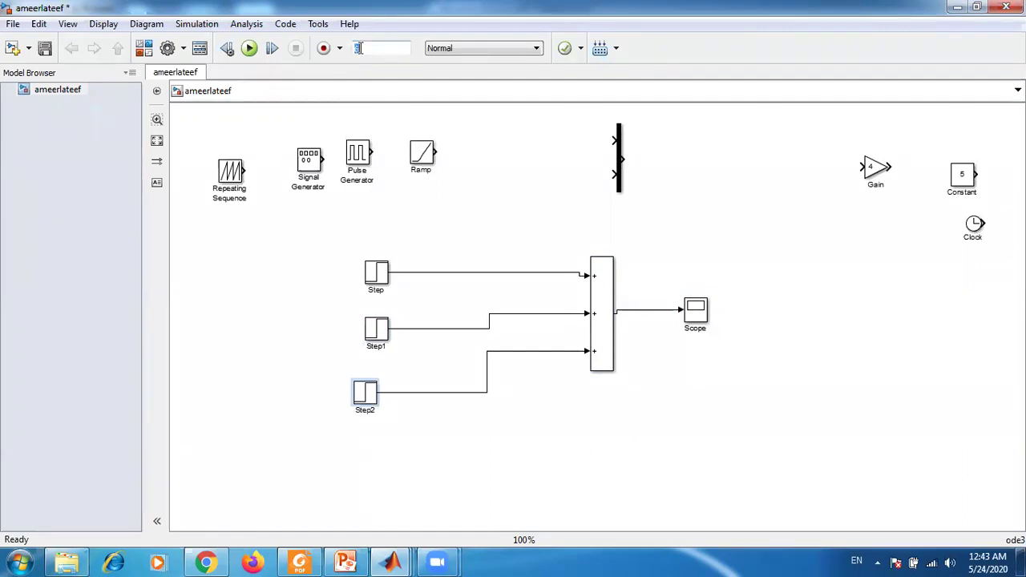
{"action": "type", "text": "8"}
{"action": "left_click", "coordinate": [249, 49]}
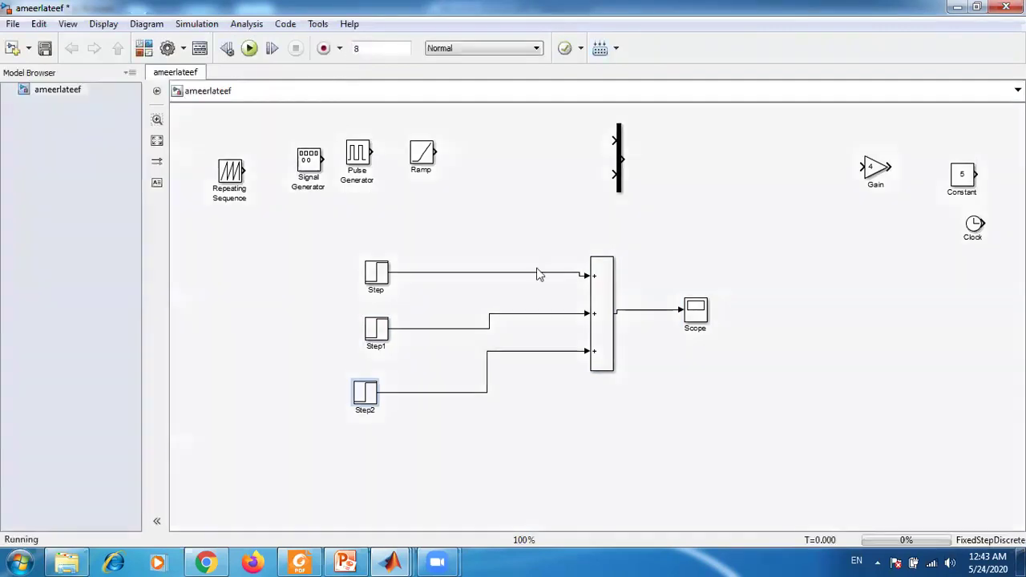
{"action": "double_click", "coordinate": [696, 313]}
{"action": "right_click", "coordinate": [454, 259]}
{"action": "left_click", "coordinate": [488, 282]}
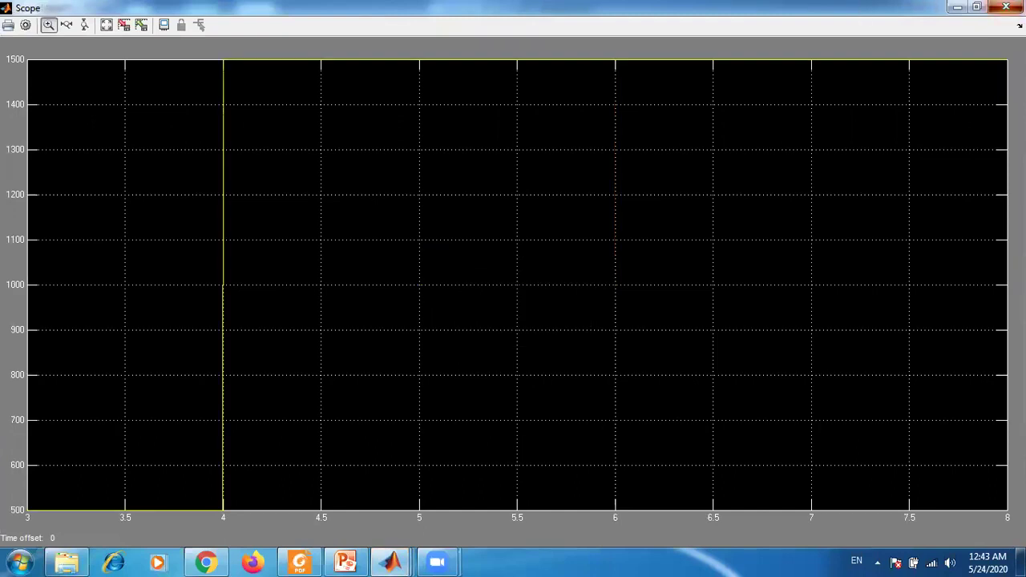
{"action": "key", "text": "alt+F4"}
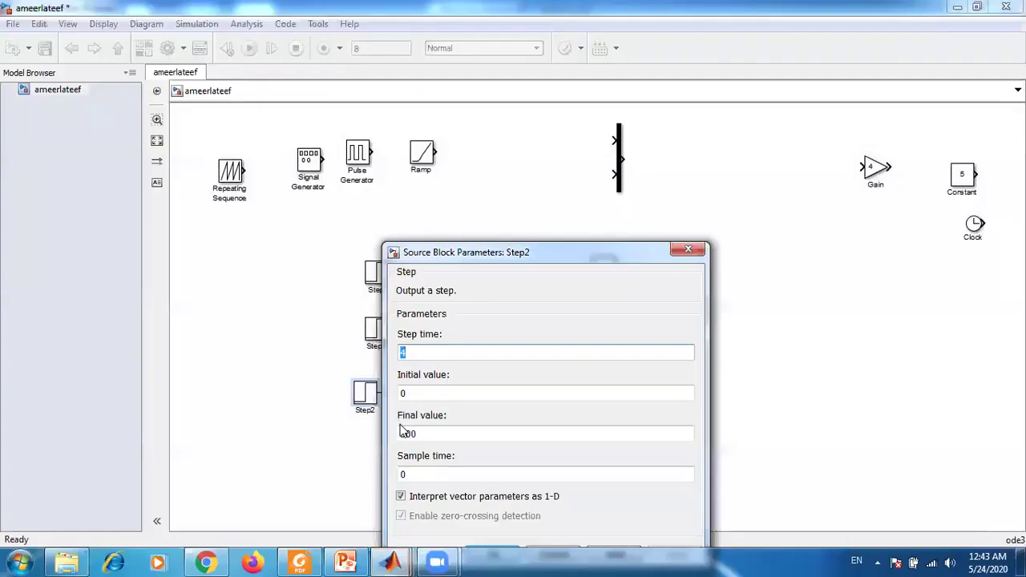
Step: Set the Step2 block's step time to 6
{"action": "double_click", "coordinate": [417, 357]}
{"action": "type", "text": "6"}
{"action": "key", "text": "Return"}
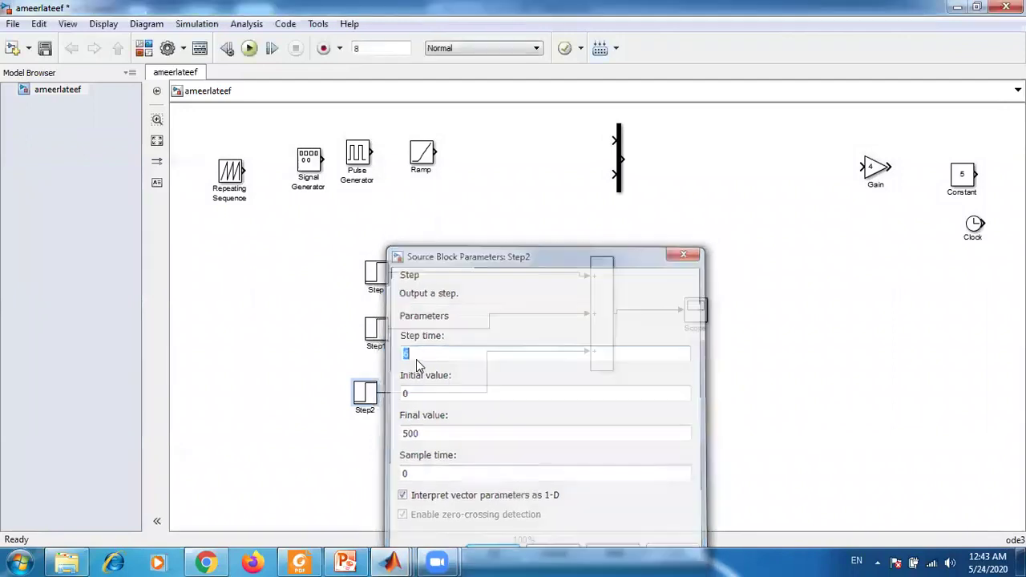
Step: Rerun the simulation with the delayed third step and autoscale the combined signal in the Scope
{"action": "left_click", "coordinate": [249, 48]}
{"action": "double_click", "coordinate": [695, 310]}
{"action": "right_click", "coordinate": [435, 209]}
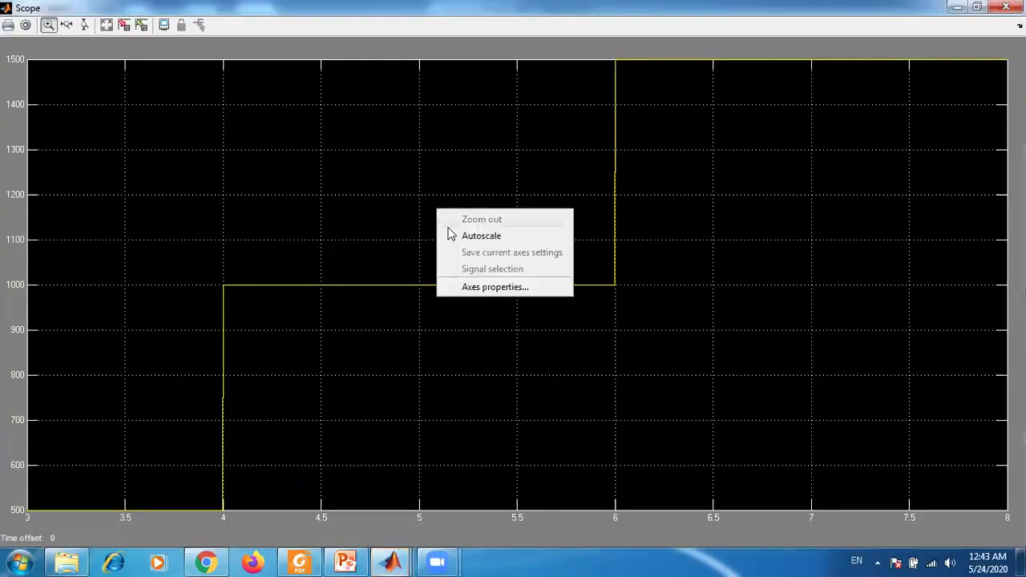
{"action": "left_click", "coordinate": [463, 240]}
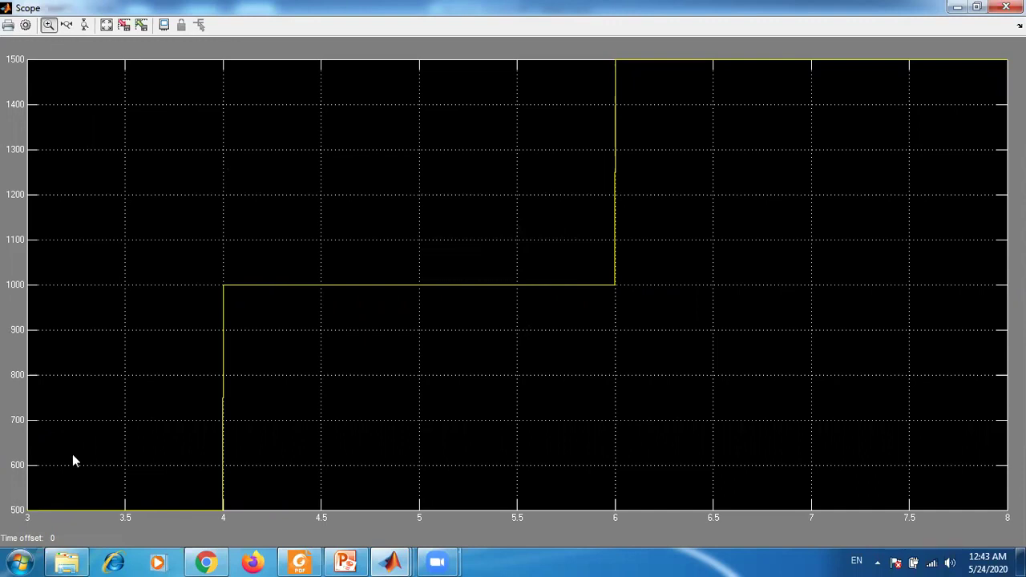
{"action": "right_click", "coordinate": [216, 231]}
{"action": "left_click", "coordinate": [252, 244]}
Step: Set the Scope's time range to 10 and autoscale the plot
{"action": "left_click", "coordinate": [25, 25]}
{"action": "left_click", "coordinate": [96, 116]}
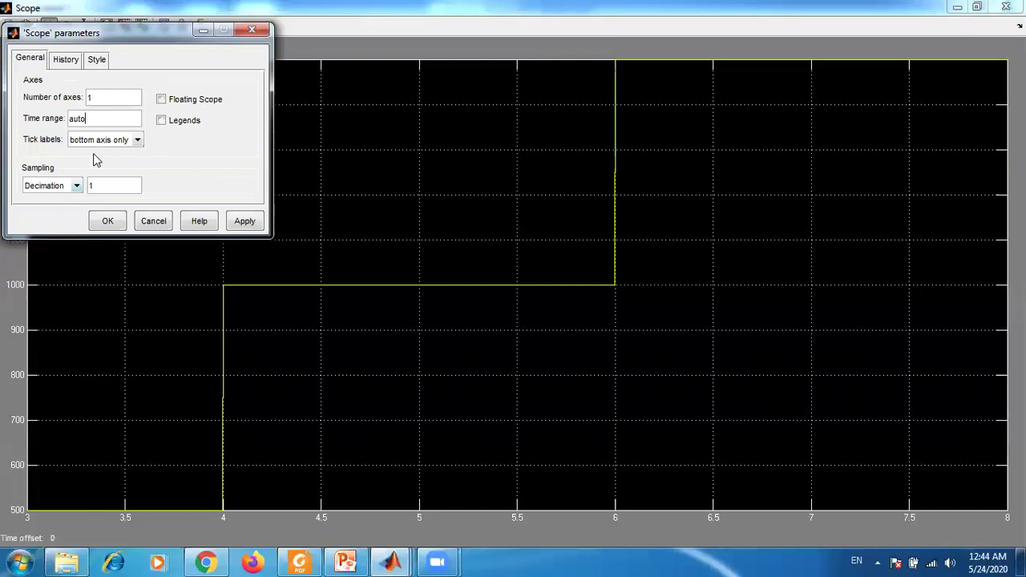
{"action": "left_click_drag", "start_coordinate": [93, 122], "coordinate": [53, 120]}
{"action": "type", "text": "10"}
{"action": "left_click", "coordinate": [246, 221]}
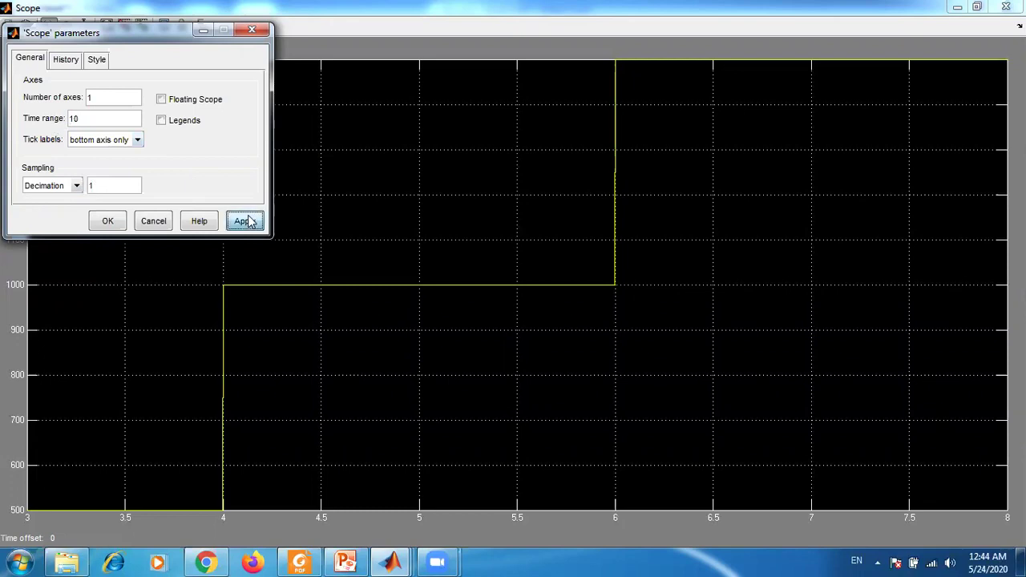
{"action": "right_click", "coordinate": [383, 180]}
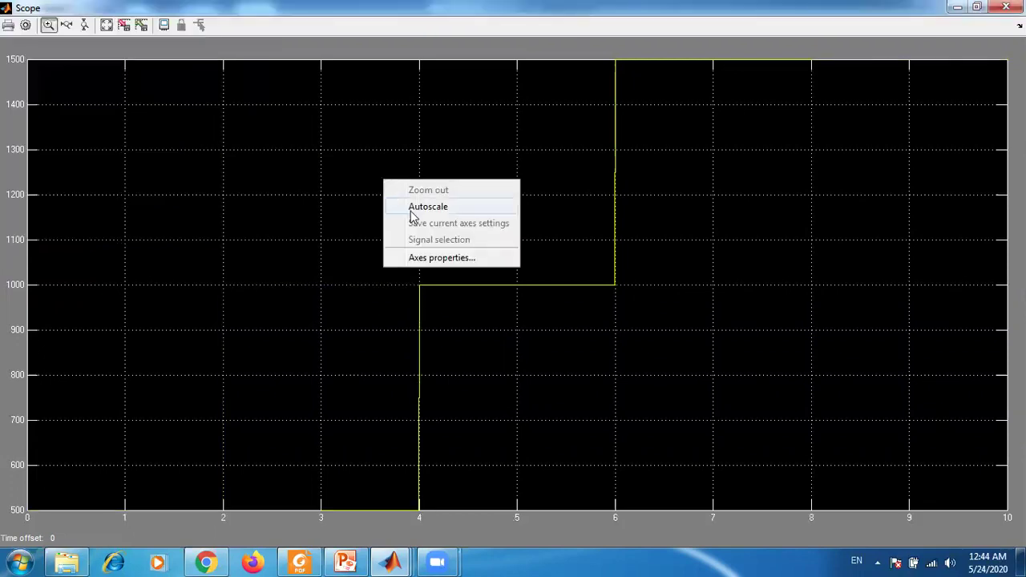
{"action": "left_click", "coordinate": [411, 211]}
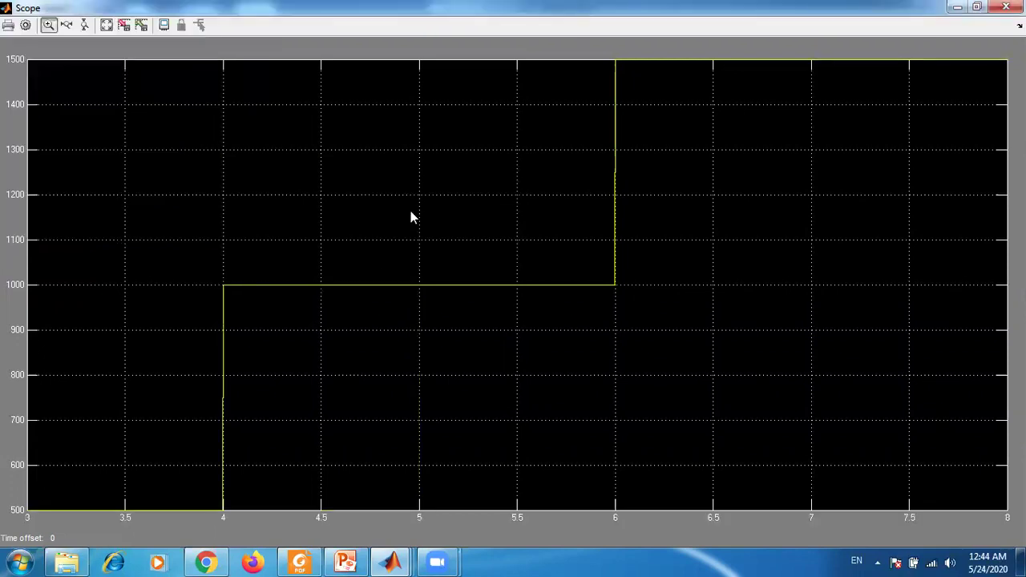
{"action": "right_click", "coordinate": [199, 233]}
{"action": "left_click", "coordinate": [232, 300]}
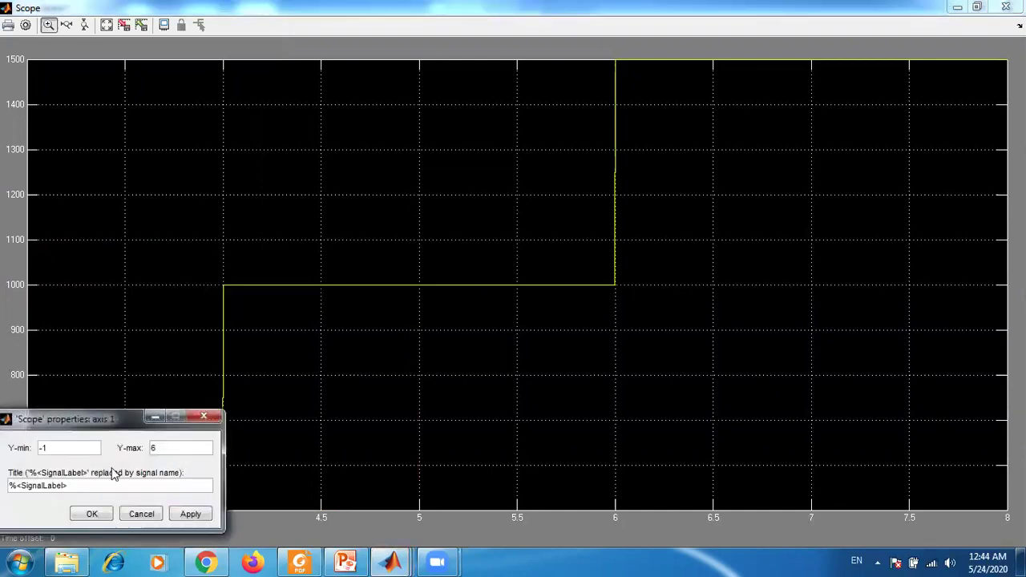
{"action": "left_click", "coordinate": [204, 416]}
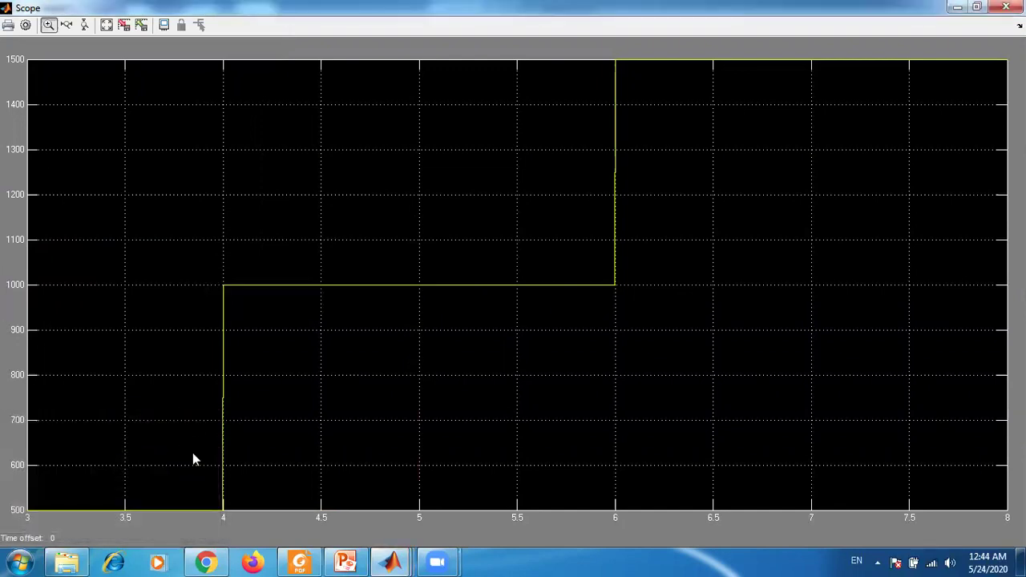
Step: Set the Scope's tick labels to all and apply the change
{"action": "left_click", "coordinate": [26, 25]}
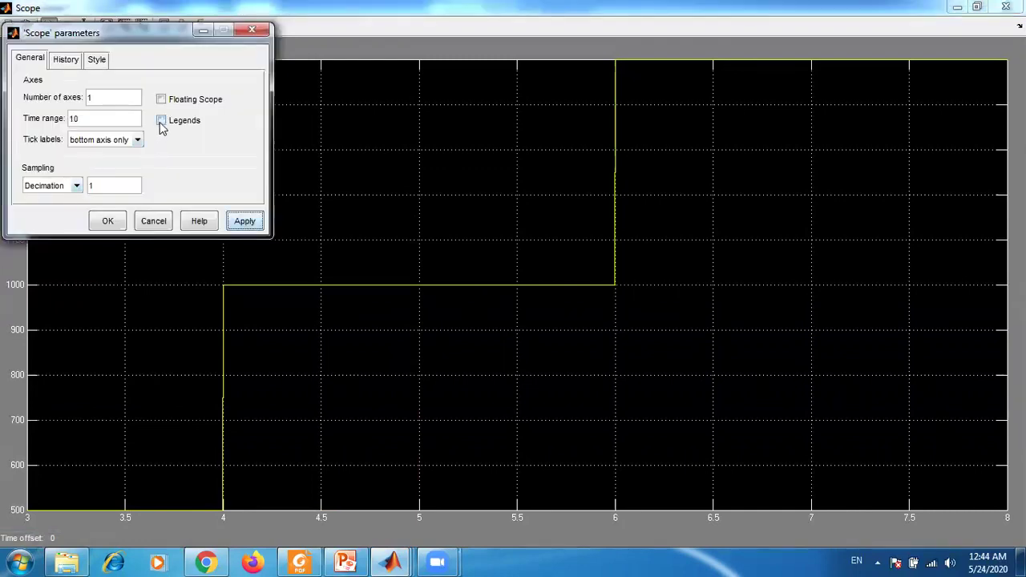
{"action": "left_click", "coordinate": [136, 141]}
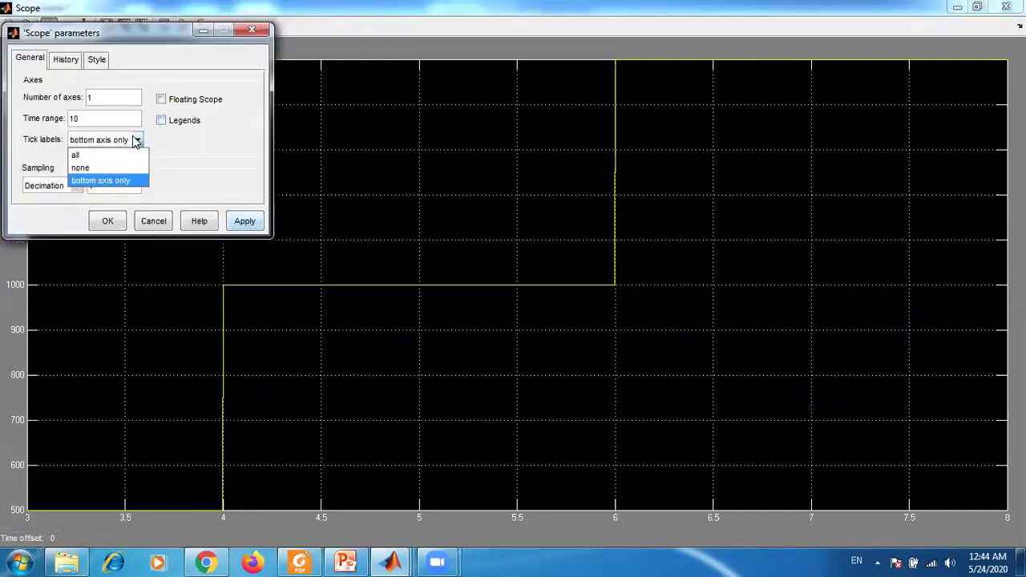
{"action": "left_click", "coordinate": [78, 155]}
{"action": "left_click", "coordinate": [242, 221]}
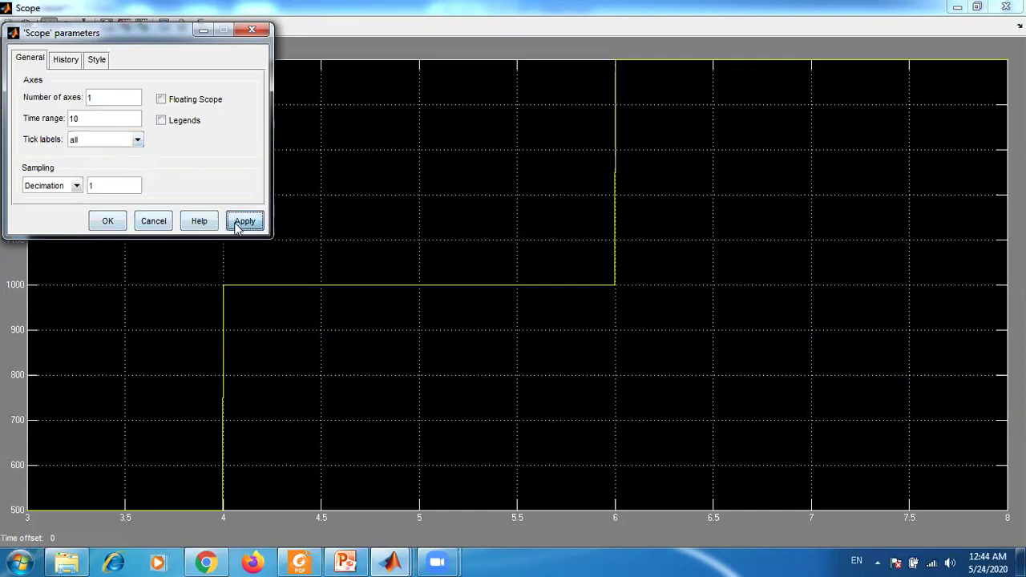
Step: Set the Scope's time range to 8 and confirm the Scope parameters
{"action": "left_click", "coordinate": [112, 116]}
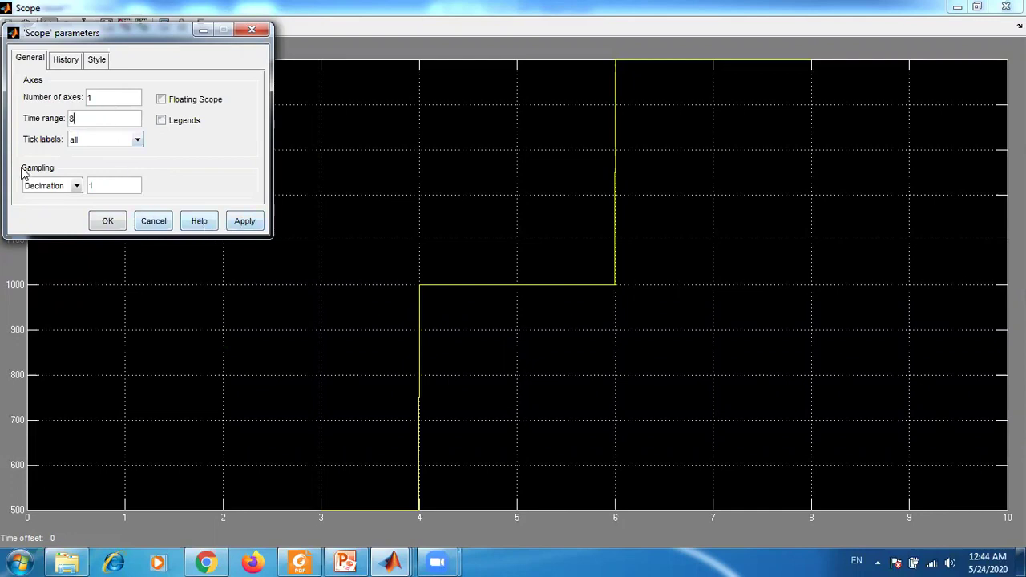
{"action": "left_click", "coordinate": [74, 187]}
{"action": "left_click", "coordinate": [75, 186]}
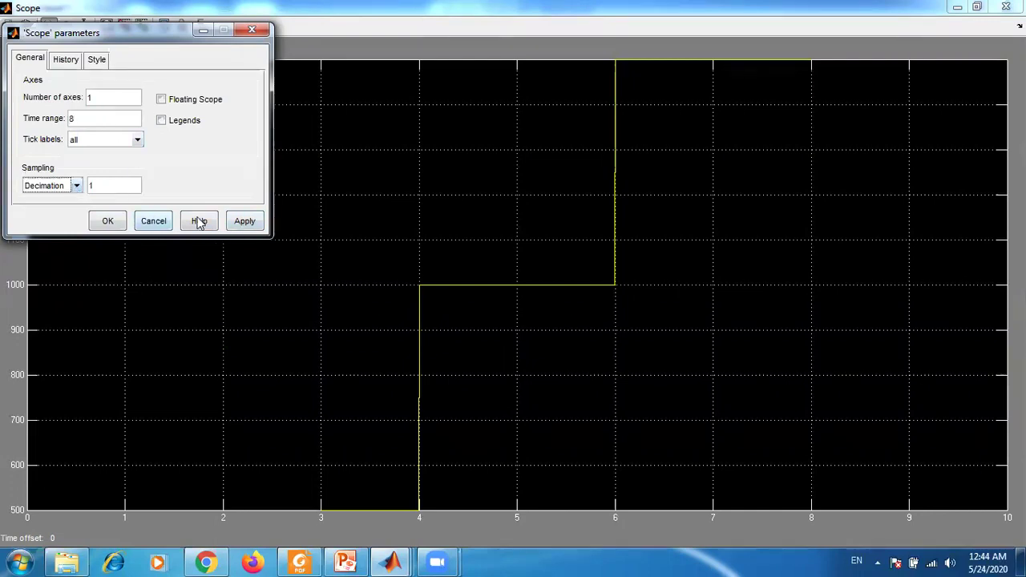
{"action": "left_click", "coordinate": [246, 223]}
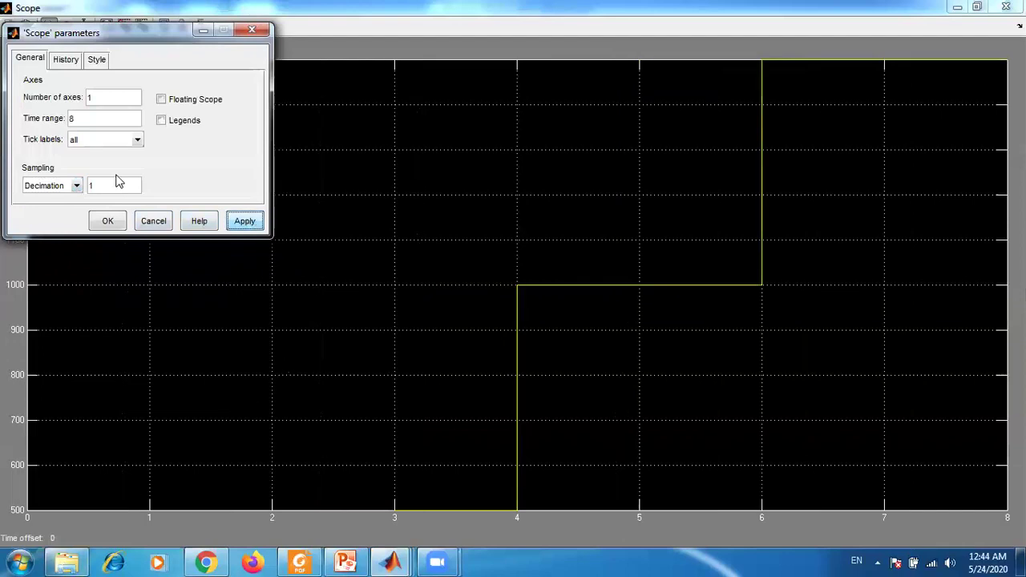
{"action": "left_click", "coordinate": [108, 221]}
Step: Set the Scope's vertical axis limits to a minimum of 0 and a maximum of 2000
{"action": "right_click", "coordinate": [288, 173]}
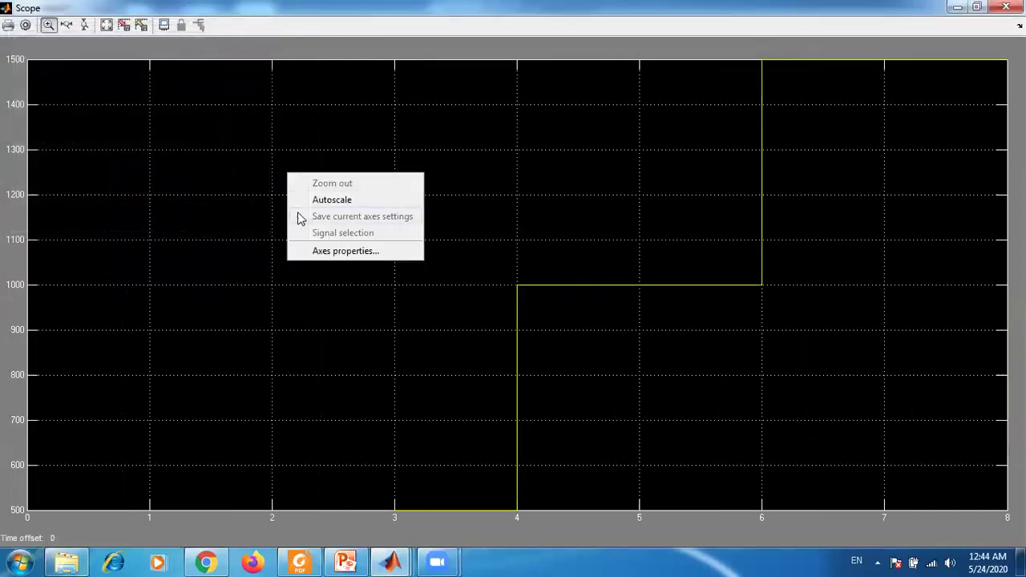
{"action": "left_click", "coordinate": [313, 251]}
{"action": "left_click_drag", "start_coordinate": [51, 448], "coordinate": [41, 446]}
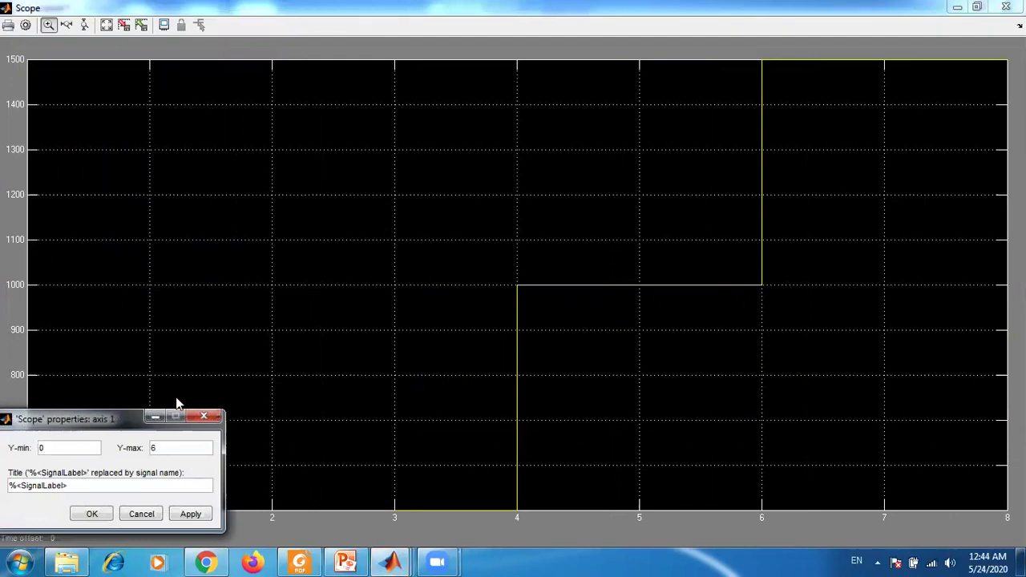
{"action": "left_click_drag", "start_coordinate": [181, 447], "coordinate": [145, 449]}
{"action": "left_click", "coordinate": [99, 519]}
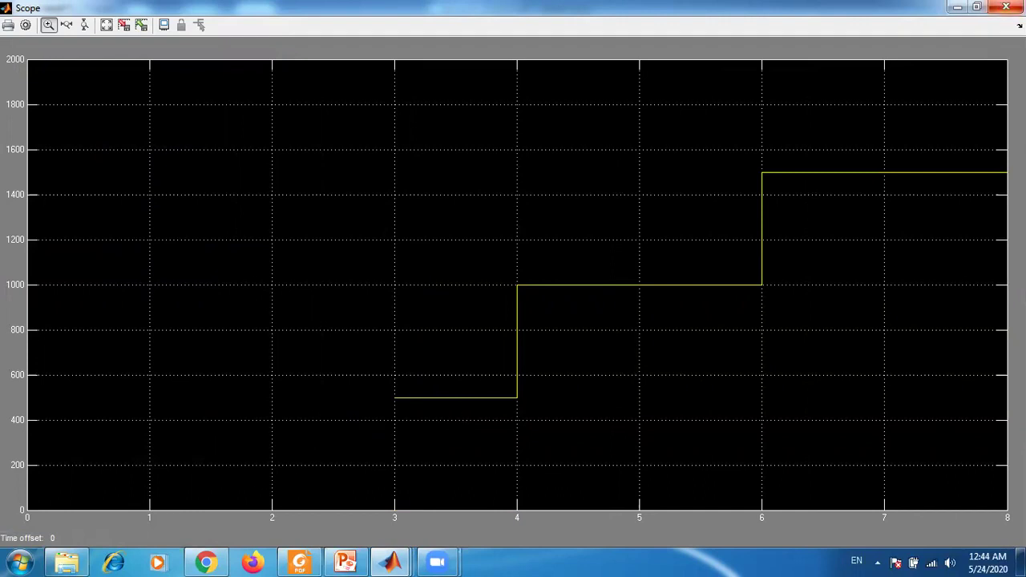
Step: Rerun the simulation and autoscale the Scope plot of the summed Step signals
{"action": "left_click", "coordinate": [1006, 7]}
{"action": "left_click", "coordinate": [255, 50]}
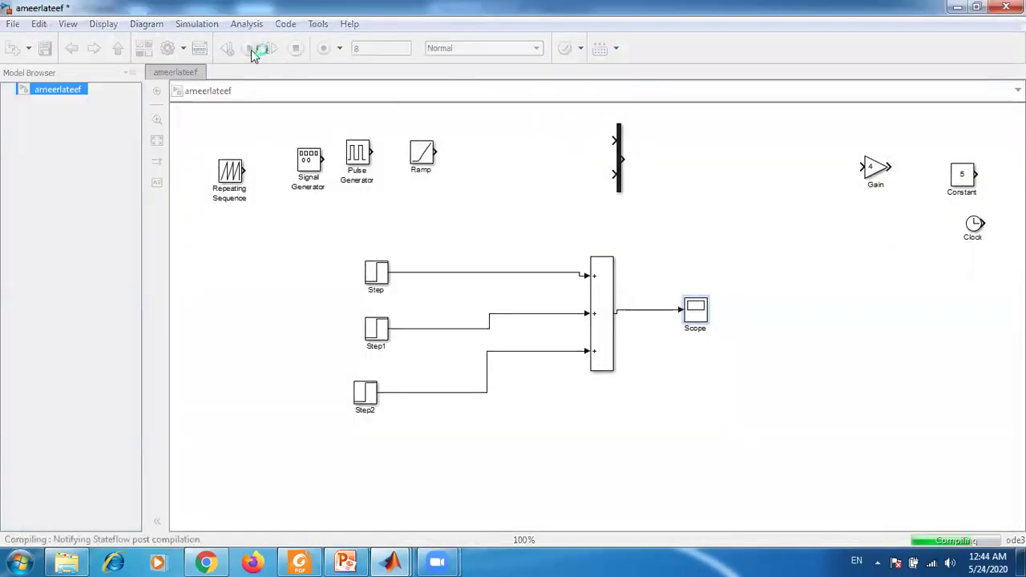
{"action": "double_click", "coordinate": [694, 310]}
{"action": "right_click", "coordinate": [246, 210]}
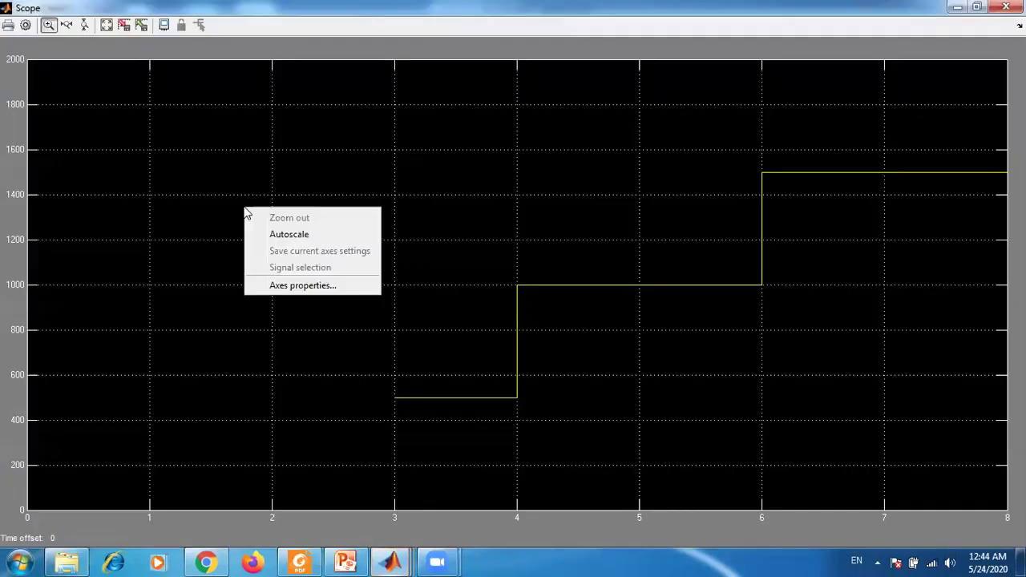
{"action": "left_click", "coordinate": [275, 236]}
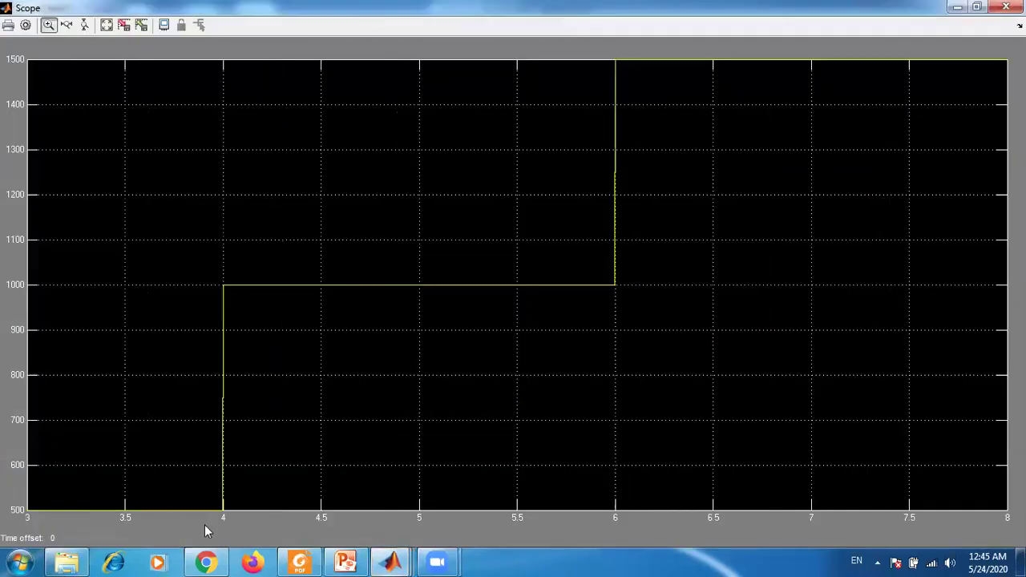
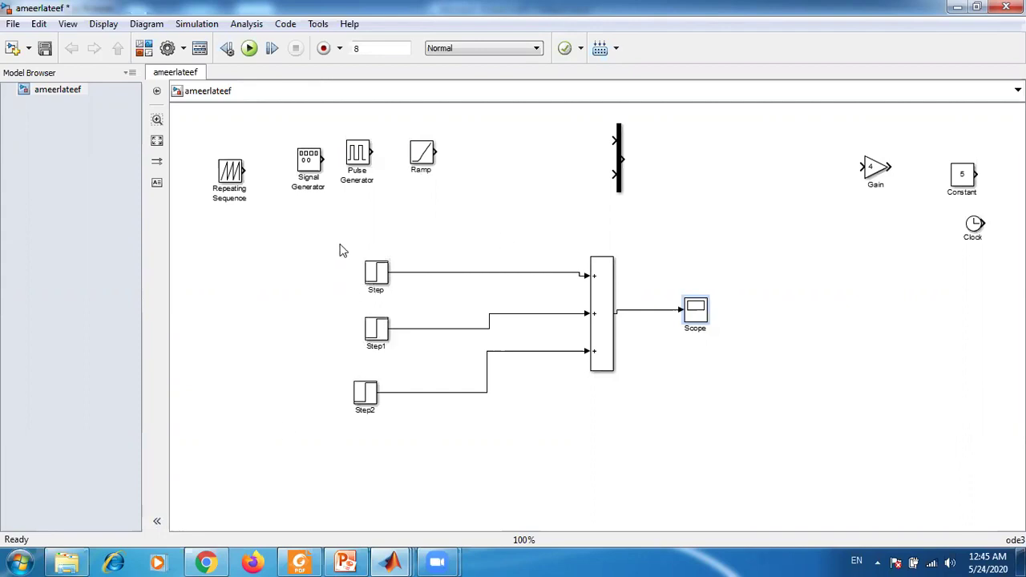
Step: Switch to the PowerPoint presentation and browse the slides to the Sources Library slide on the Sine Wave and Step blocks
{"action": "left_click", "coordinate": [343, 561]}
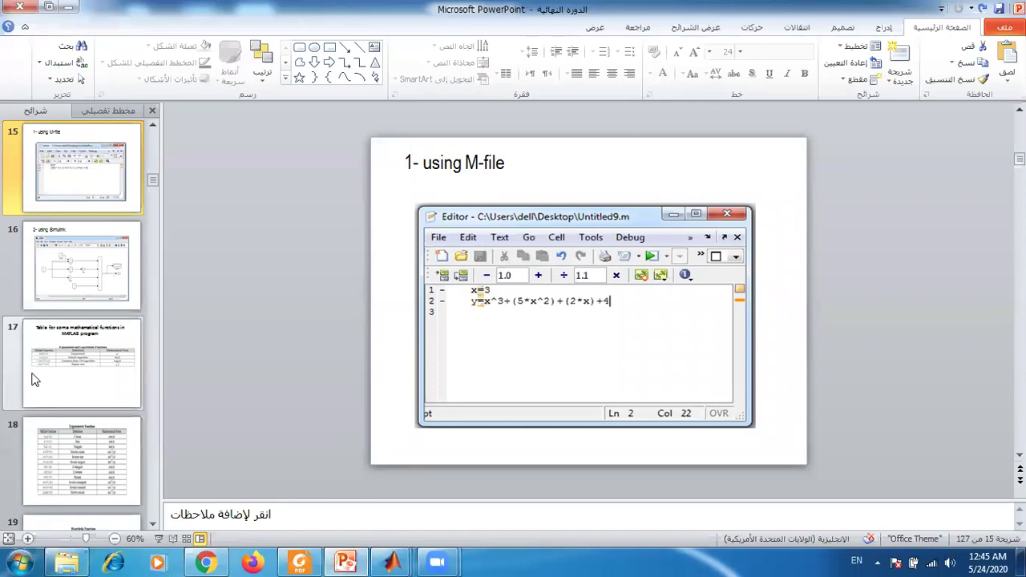
{"action": "scroll", "coordinate": [302, 343], "scroll_direction": "down", "scroll_amount": 10}
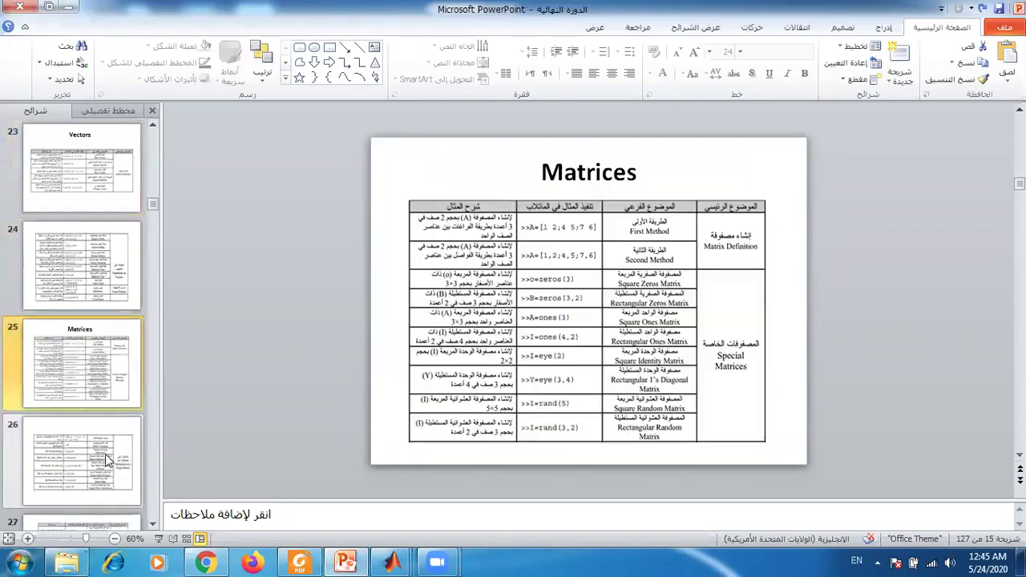
{"action": "key", "text": "Down"}
{"action": "key", "text": "Down"}
{"action": "key", "text": "Down"}
{"action": "key", "text": "Down"}
{"action": "key", "text": "Down"}
{"action": "key", "text": "Down"}
{"action": "key", "text": "Down"}
{"action": "key", "text": "Down"}
{"action": "key", "text": "Down"}
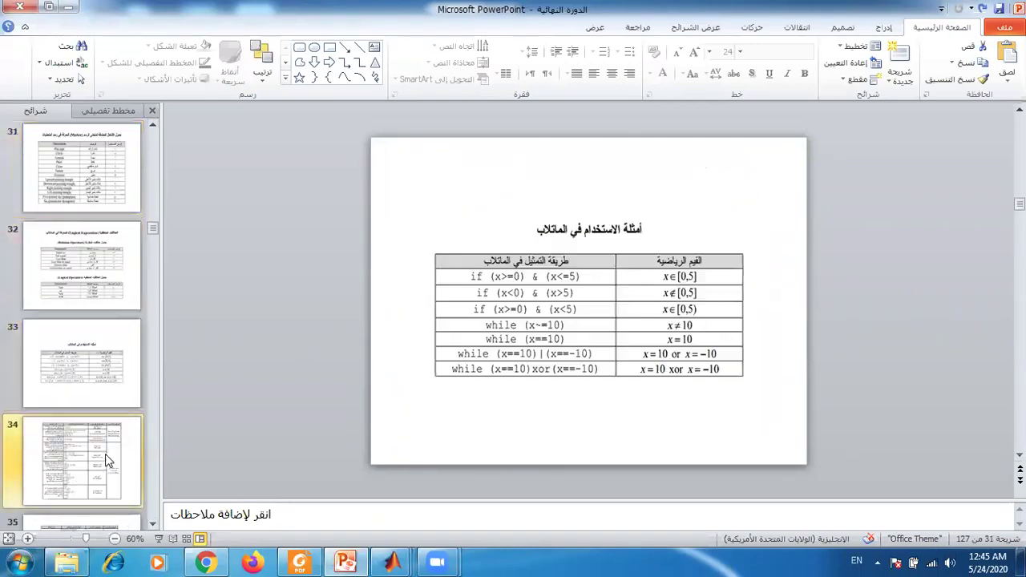
{"action": "key", "text": "Down"}
{"action": "key", "text": "Down"}
{"action": "key", "text": "Down"}
{"action": "key", "text": "Down"}
{"action": "key", "text": "Down"}
{"action": "key", "text": "Down"}
{"action": "key", "text": "Down"}
{"action": "key", "text": "Down"}
{"action": "key", "text": "Down"}
{"action": "key", "text": "Down"}
{"action": "key", "text": "Down"}
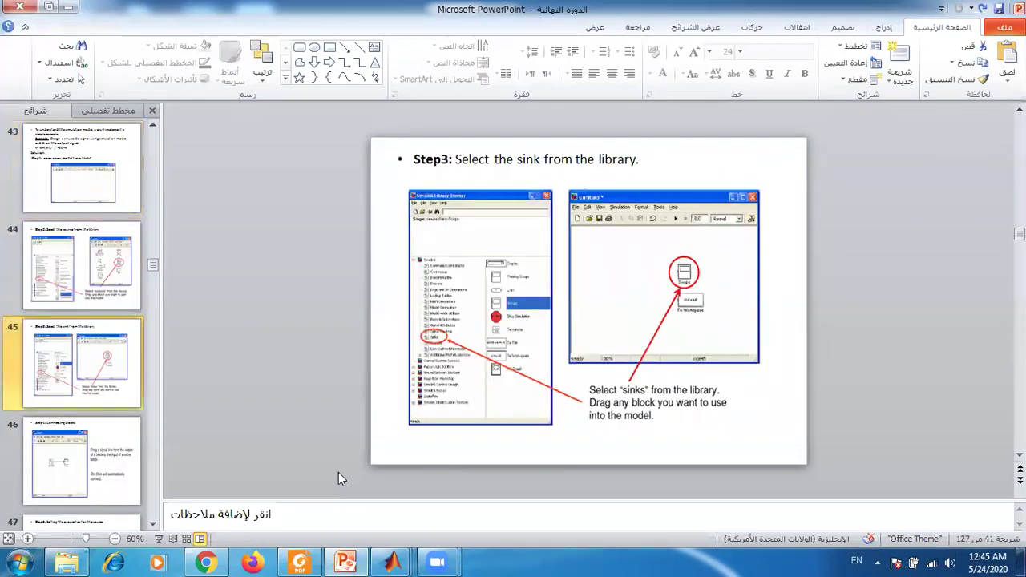
{"action": "key", "text": "Down"}
{"action": "key", "text": "Down"}
{"action": "key", "text": "Down"}
{"action": "key", "text": "Down"}
{"action": "key", "text": "Down"}
{"action": "key", "text": "Down"}
{"action": "key", "text": "Down"}
{"action": "key", "text": "Down"}
{"action": "key", "text": "Down"}
{"action": "key", "text": "Down"}
{"action": "key", "text": "Up"}
{"action": "key", "text": "Up"}
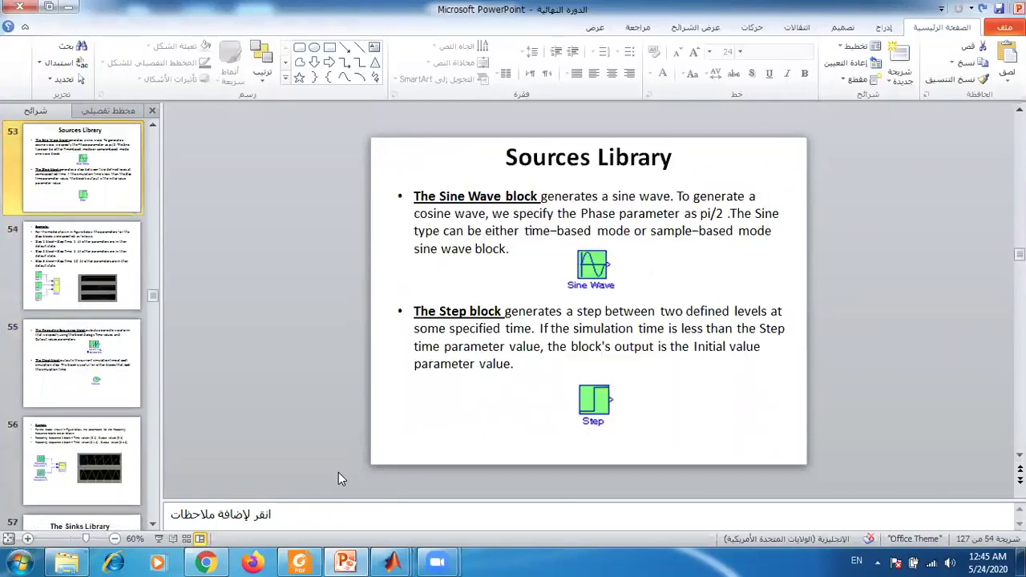
Step: Present the slides from Sources Library through the Step example to the Repeating Sequence and Clock blocks, and end the slide show
{"action": "left_click", "coordinate": [158, 538]}
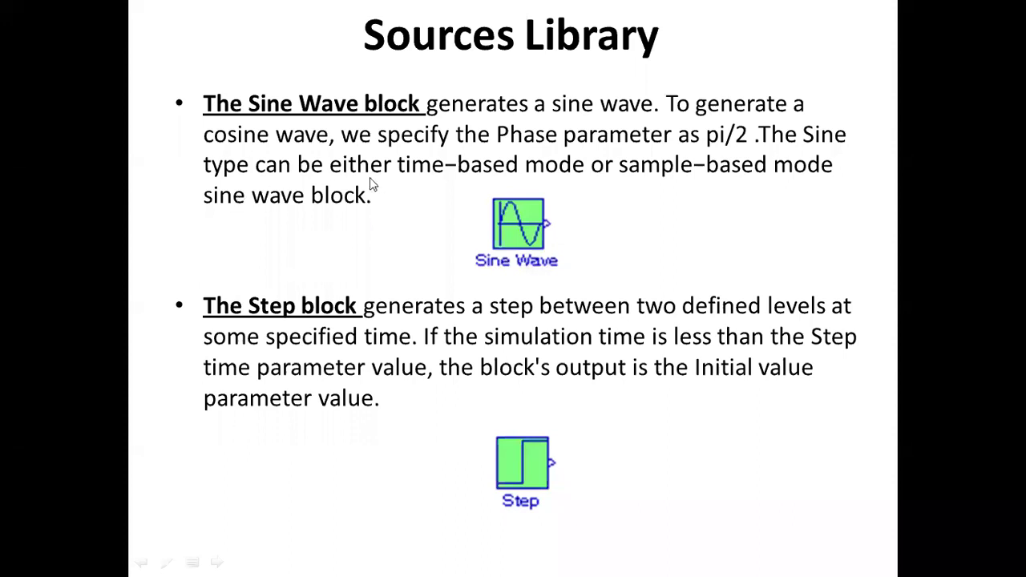
{"action": "left_click", "coordinate": [323, 430]}
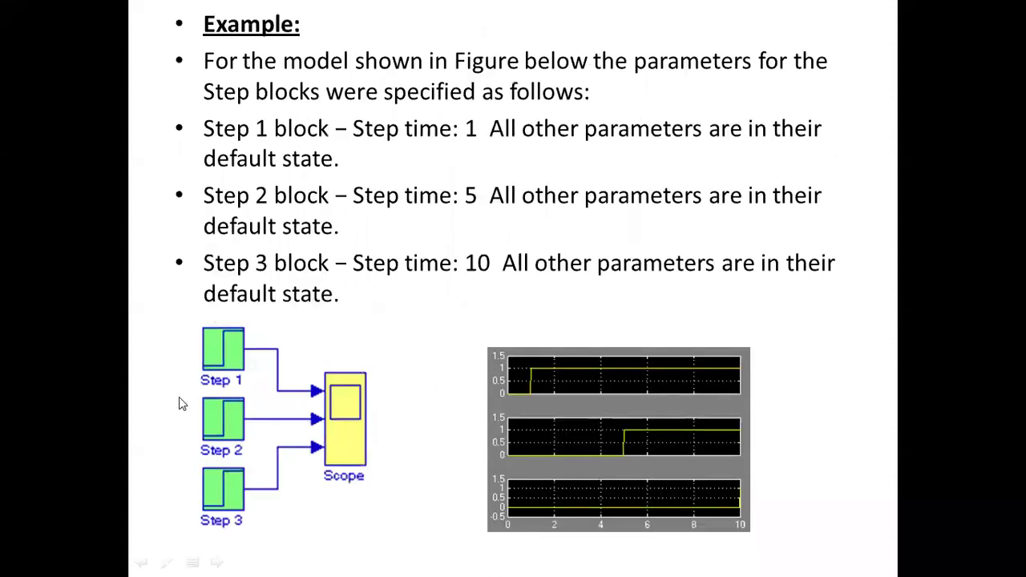
{"action": "left_click", "coordinate": [335, 471]}
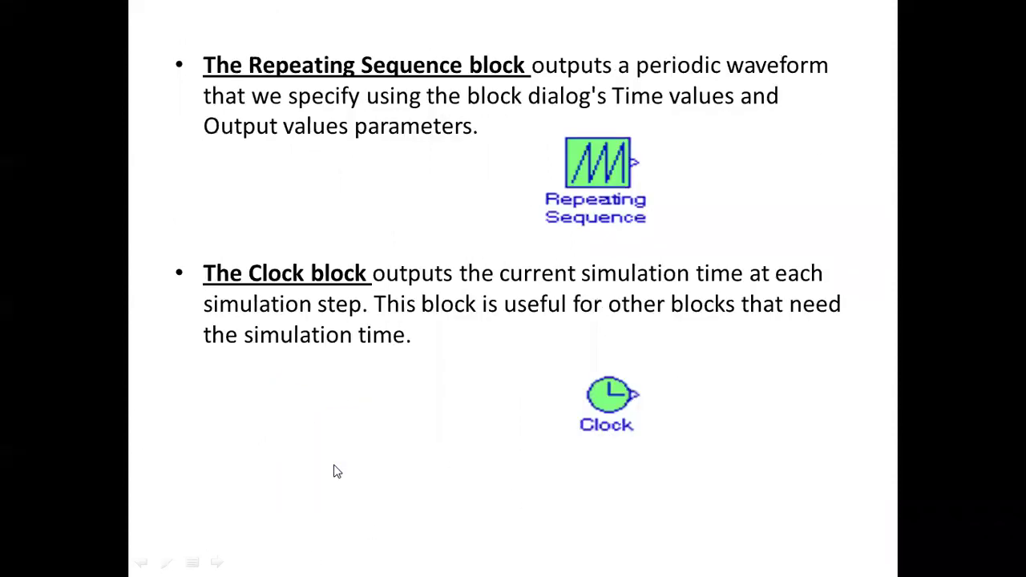
{"action": "key", "text": "Escape"}
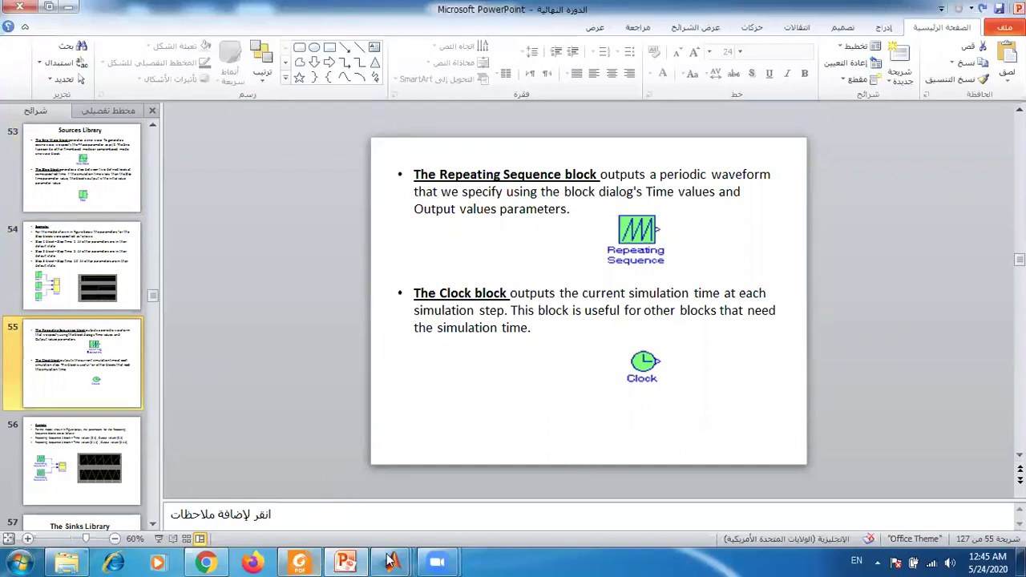
Step: Return to the Simulink model, copy the three-input sum block below the Clock, and delete the original along with its line to the Scope
{"action": "mouse_move", "coordinate": [392, 561]}
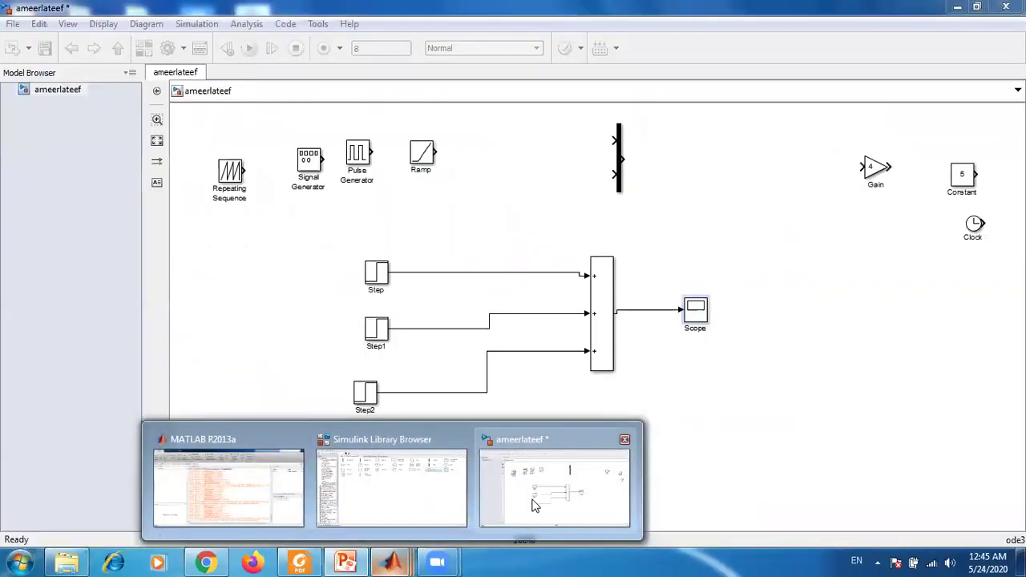
{"action": "left_click", "coordinate": [535, 503]}
{"action": "left_click", "coordinate": [599, 313]}
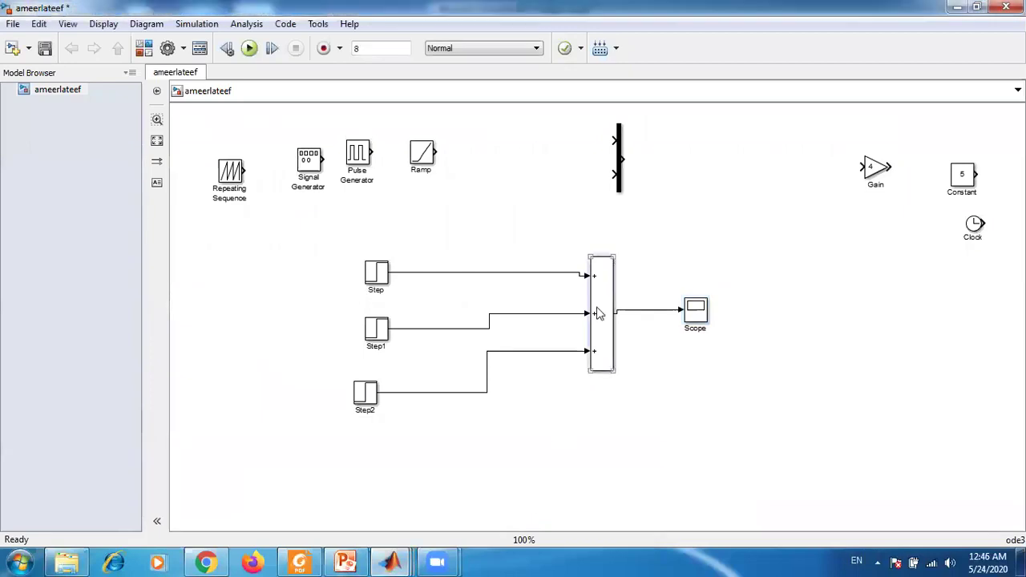
{"action": "left_click_drag", "start_coordinate": [597, 313], "coordinate": [987, 290]}
{"action": "left_click", "coordinate": [589, 336]}
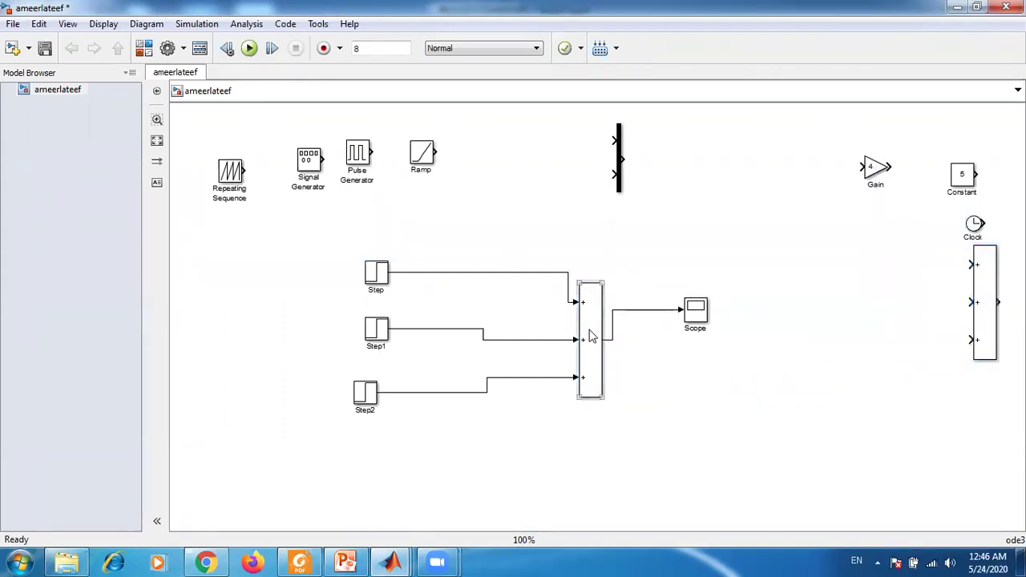
{"action": "key", "text": "Delete"}
{"action": "left_click_drag", "start_coordinate": [622, 288], "coordinate": [632, 362]}
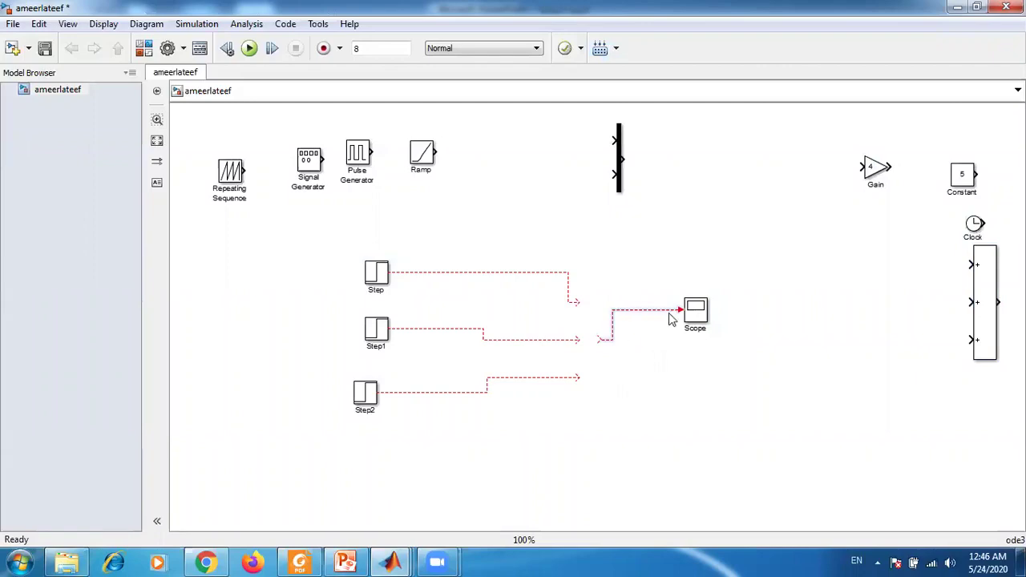
{"action": "key", "text": "Delete"}
Step: Set the Scope's number of axes to 3 and close the Scope window
{"action": "double_click", "coordinate": [695, 313]}
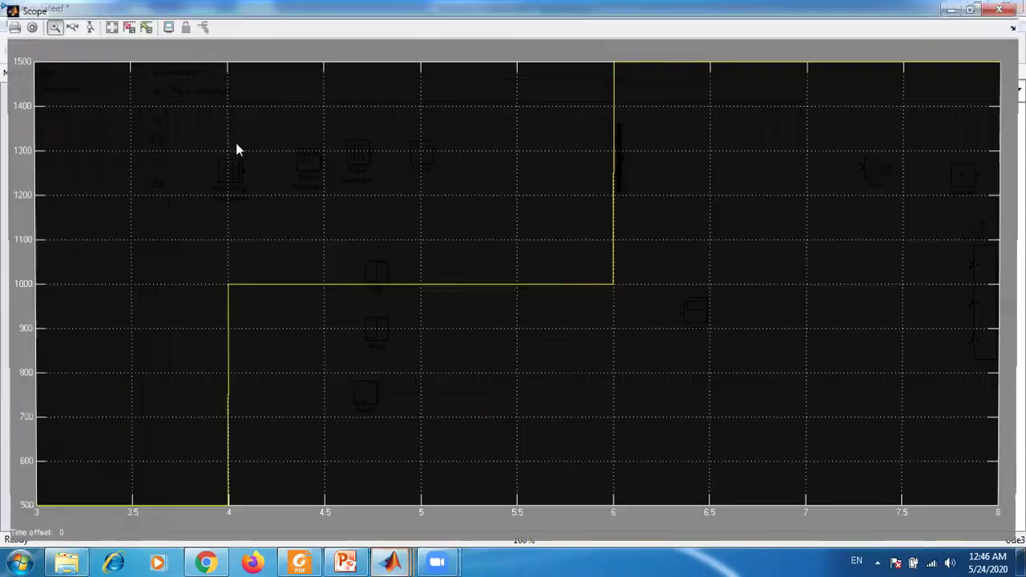
{"action": "left_click", "coordinate": [25, 25]}
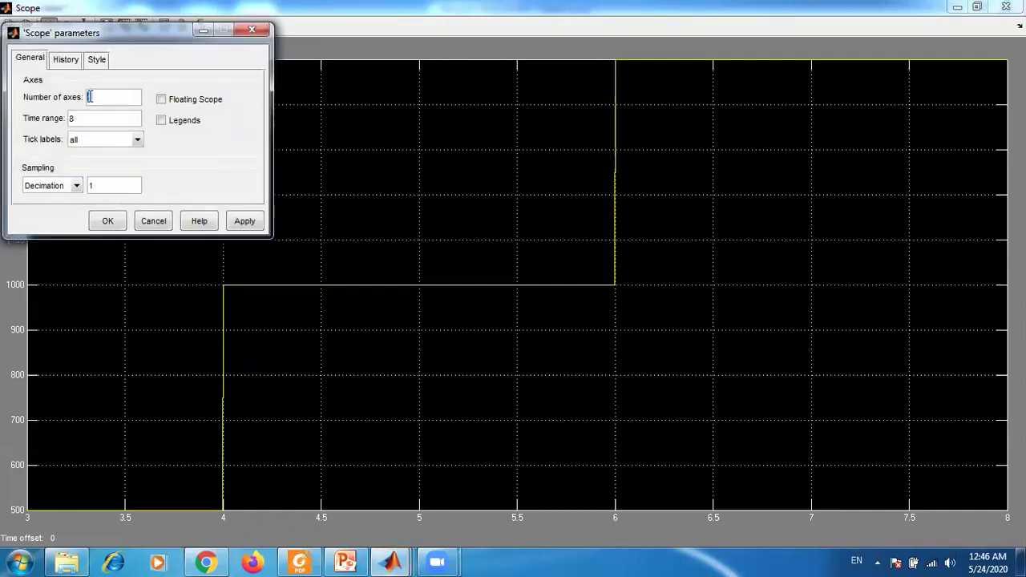
{"action": "left_click", "coordinate": [107, 221]}
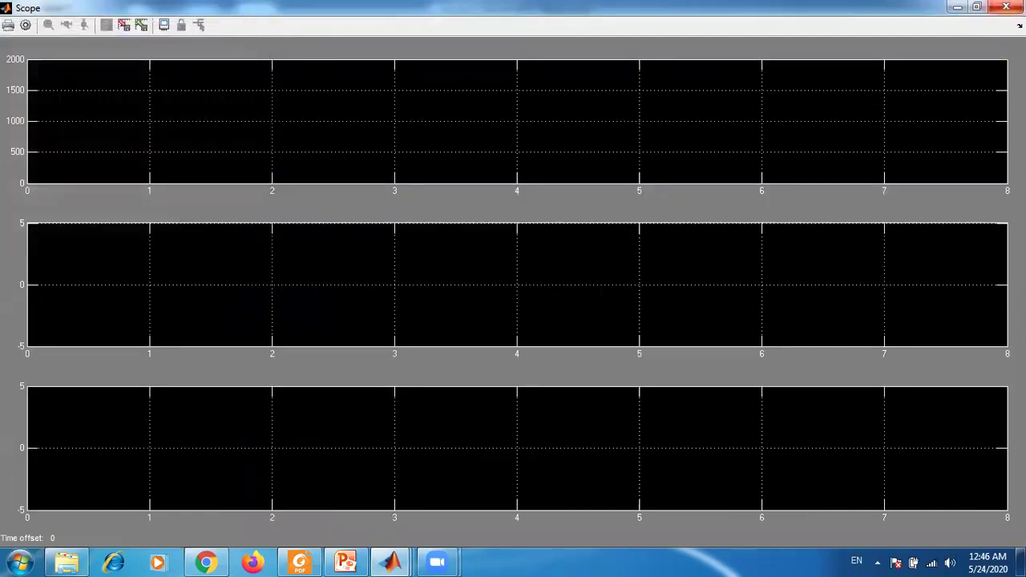
{"action": "left_click", "coordinate": [1006, 7]}
Step: Reposition the Scope beside the loose signal lines and connect Step, Step1 and Step2 to its three inputs in order
{"action": "left_click_drag", "start_coordinate": [710, 325], "coordinate": [657, 348]}
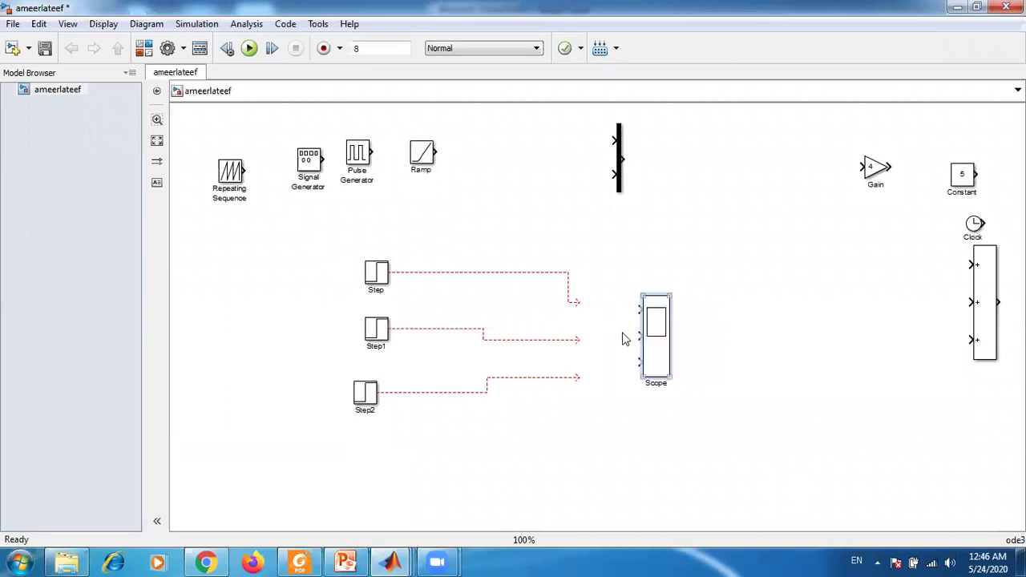
{"action": "left_click_drag", "start_coordinate": [574, 301], "coordinate": [639, 310]}
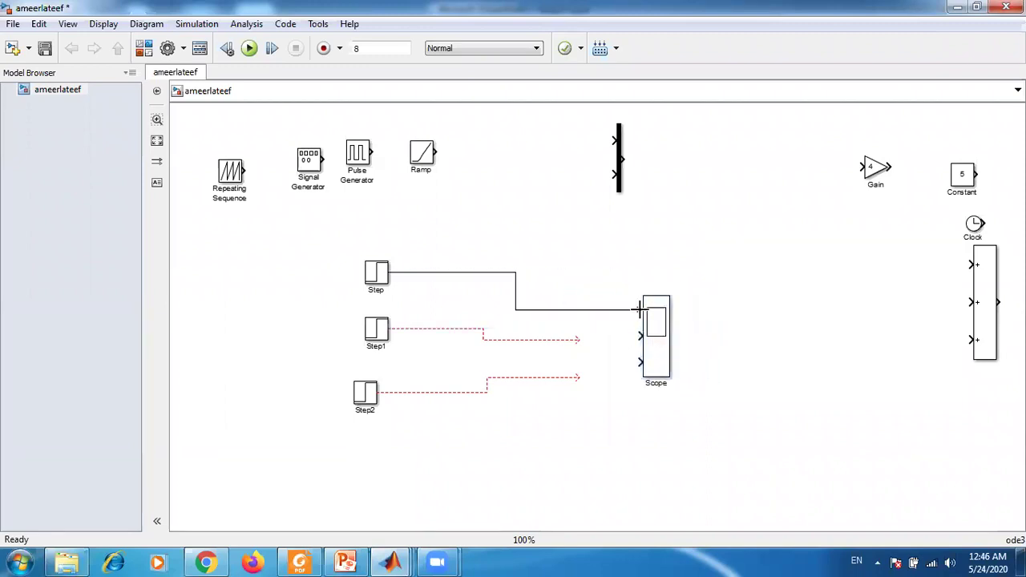
{"action": "left_click_drag", "start_coordinate": [579, 341], "coordinate": [639, 335]}
{"action": "left_click_drag", "start_coordinate": [590, 374], "coordinate": [639, 362]}
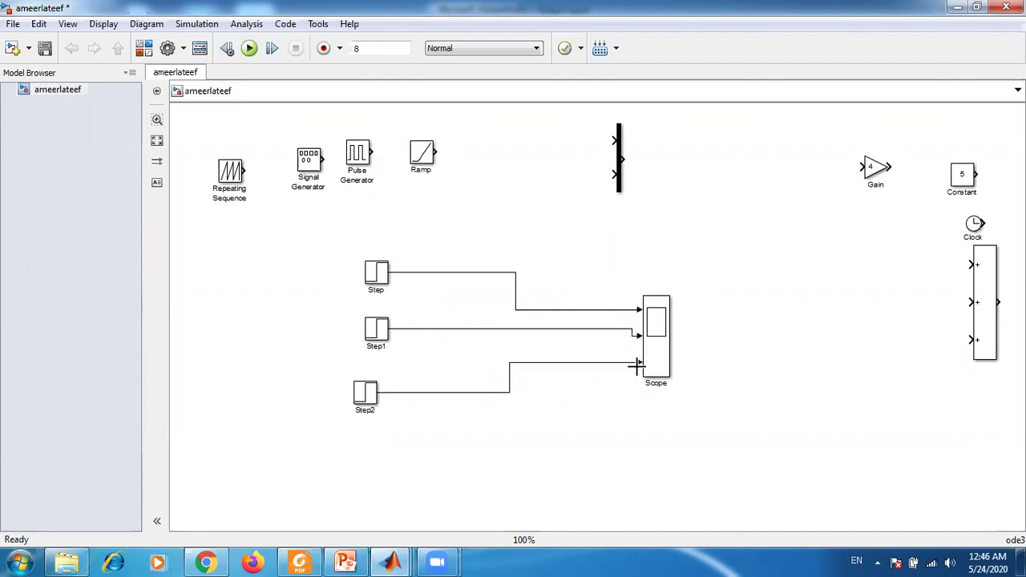
Step: Try to rename the first Step block by appending 1 to its label
{"action": "left_click", "coordinate": [384, 290]}
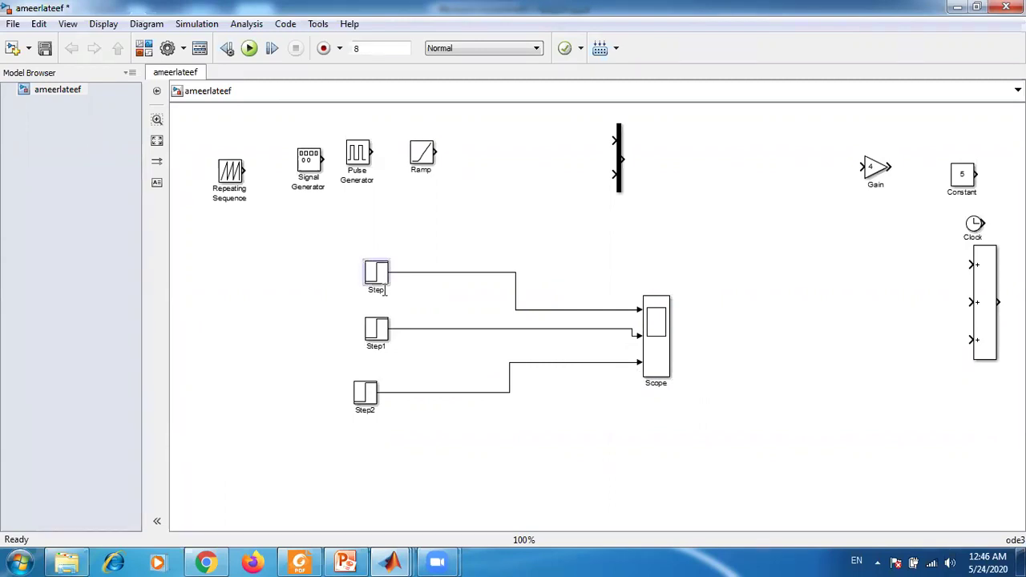
{"action": "type", "text": "1"}
{"action": "left_click", "coordinate": [386, 346]}
{"action": "key", "text": "Return"}
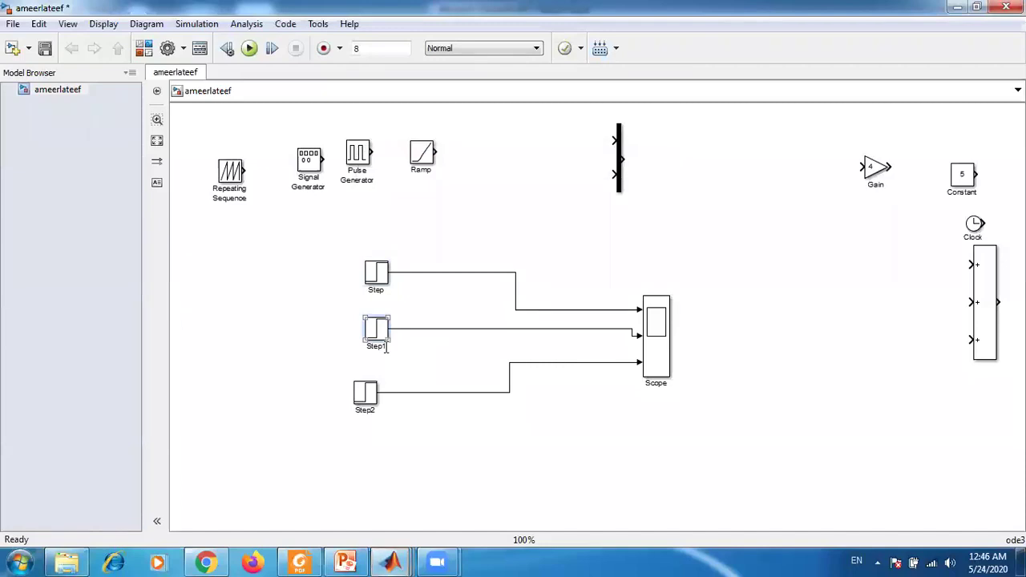
{"action": "left_click", "coordinate": [376, 345]}
Step: Run the simulation, autoscale the Scope's first plot and close the Scope window
{"action": "left_click", "coordinate": [250, 48]}
{"action": "double_click", "coordinate": [656, 347]}
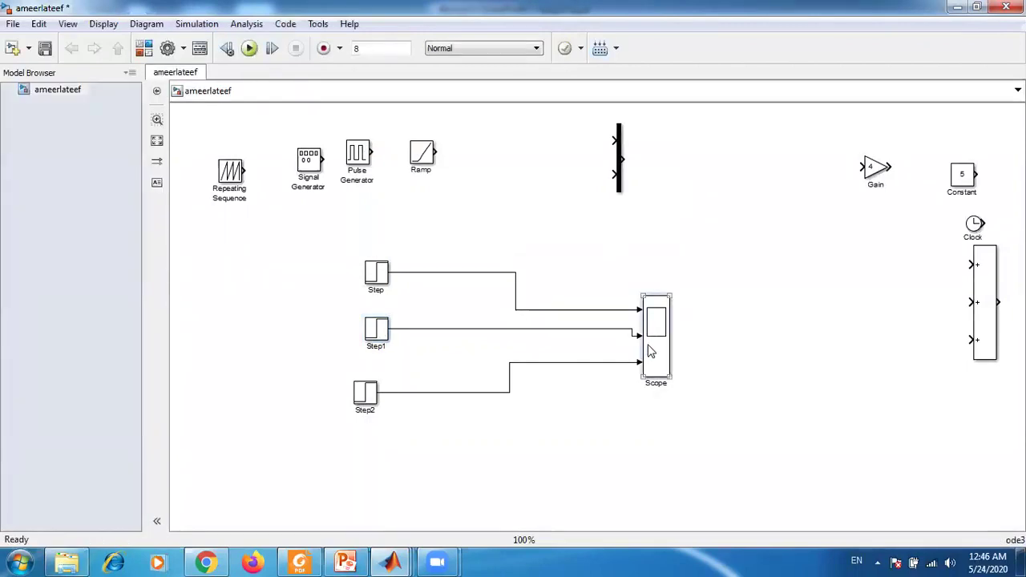
{"action": "right_click", "coordinate": [280, 138]}
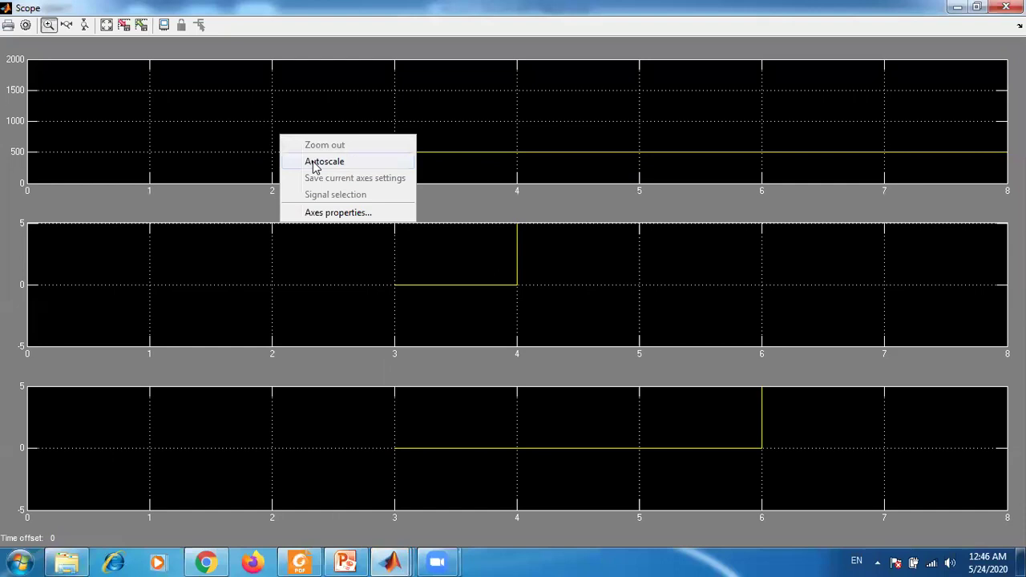
{"action": "left_click", "coordinate": [313, 162]}
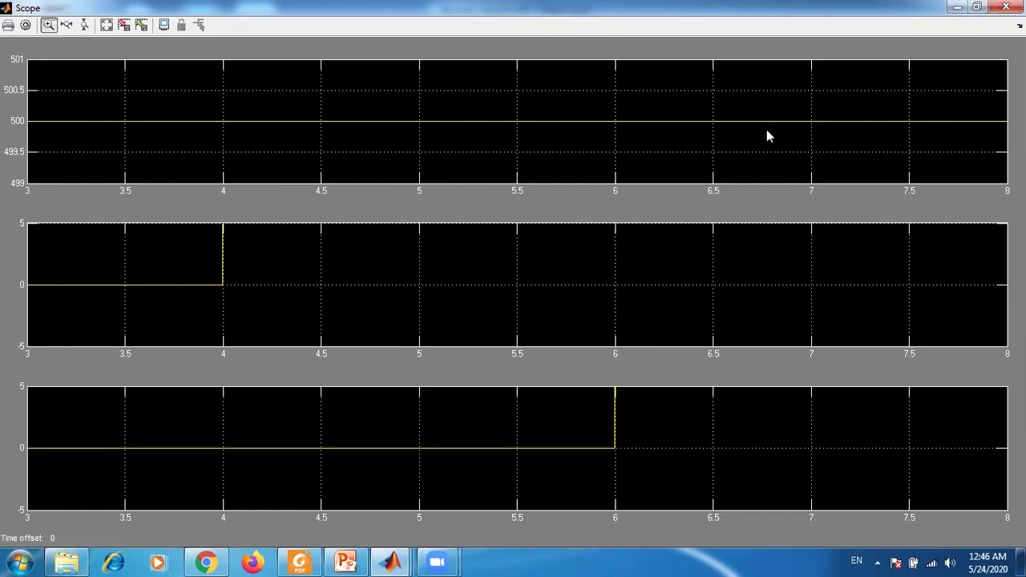
{"action": "left_click", "coordinate": [1005, 7]}
Step: Set the simulation stop time to 5 and the first Step block's step time to 0
{"action": "double_click", "coordinate": [366, 49]}
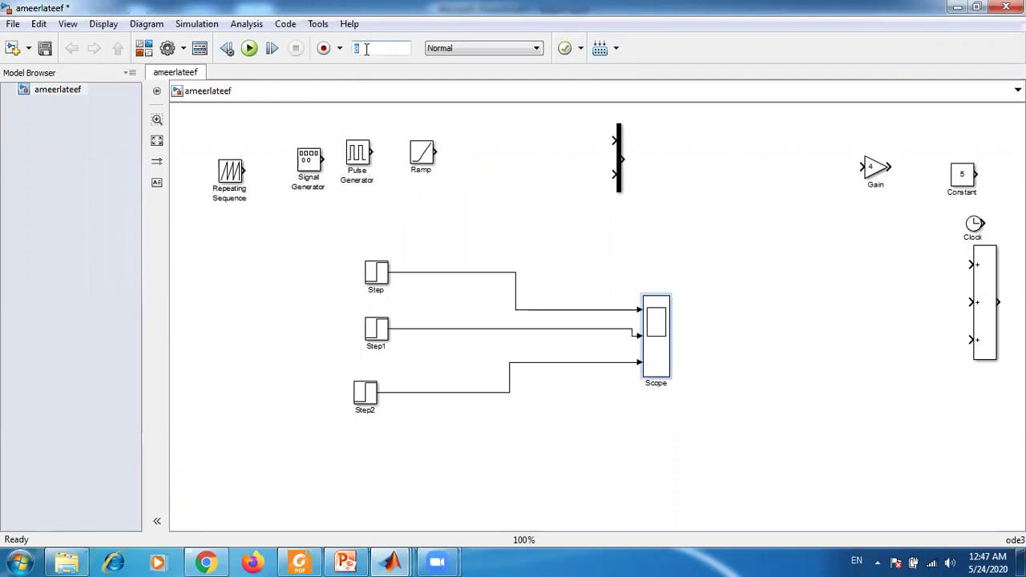
{"action": "double_click", "coordinate": [376, 273]}
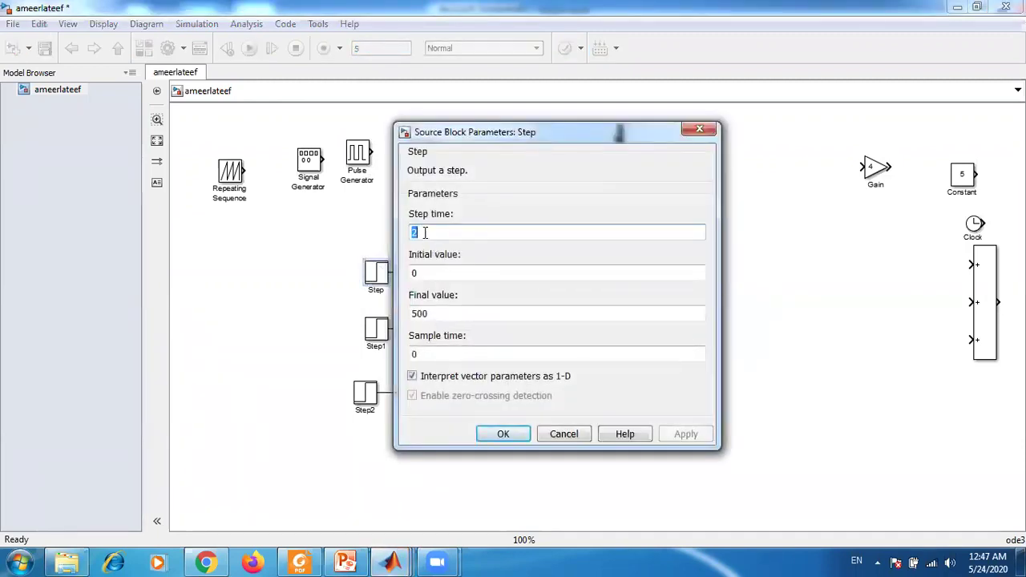
{"action": "type", "text": "0"}
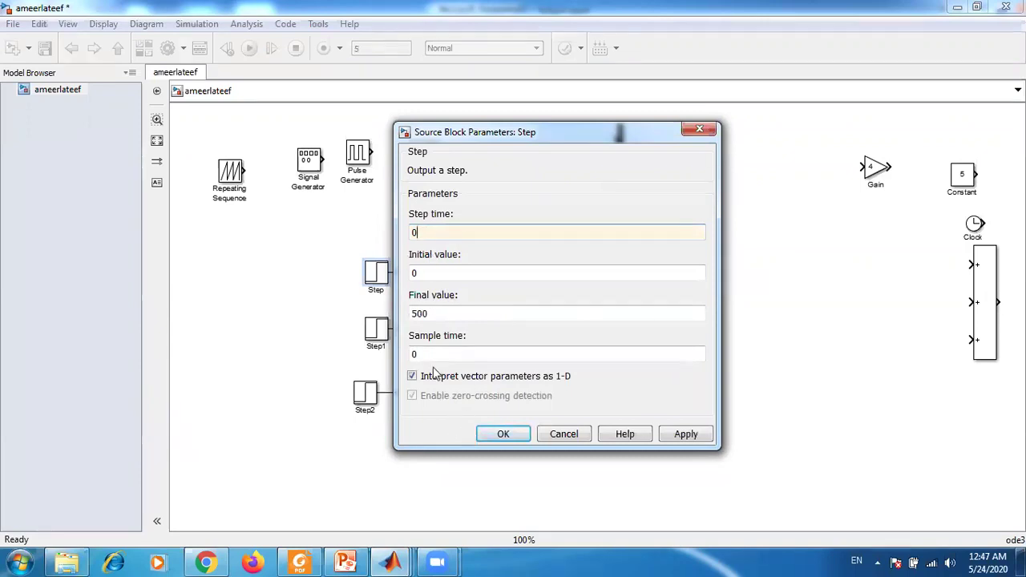
{"action": "left_click", "coordinate": [502, 436]}
Step: Set the Step1 block's step time to 2
{"action": "left_click", "coordinate": [378, 330]}
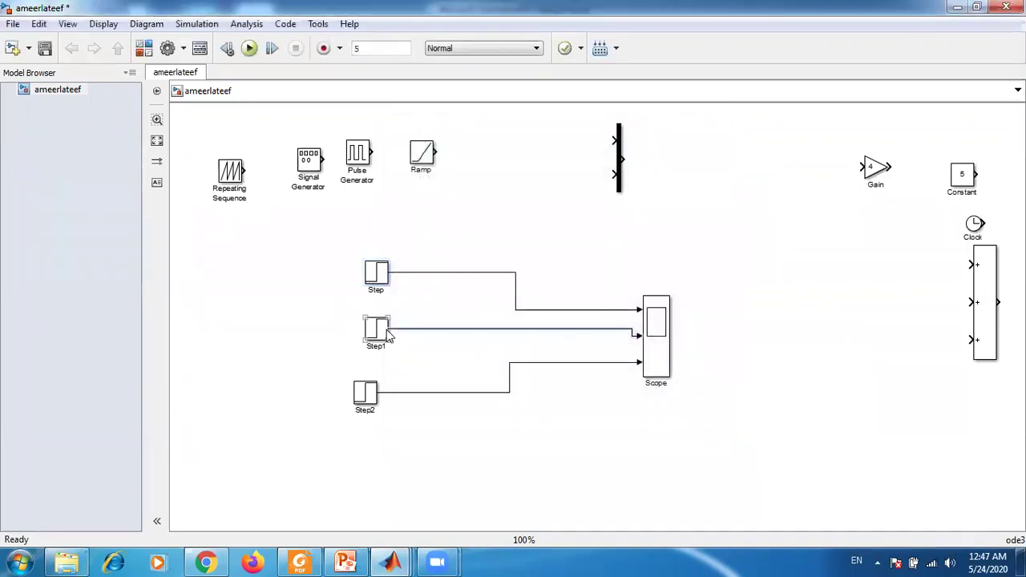
{"action": "double_click", "coordinate": [378, 331]}
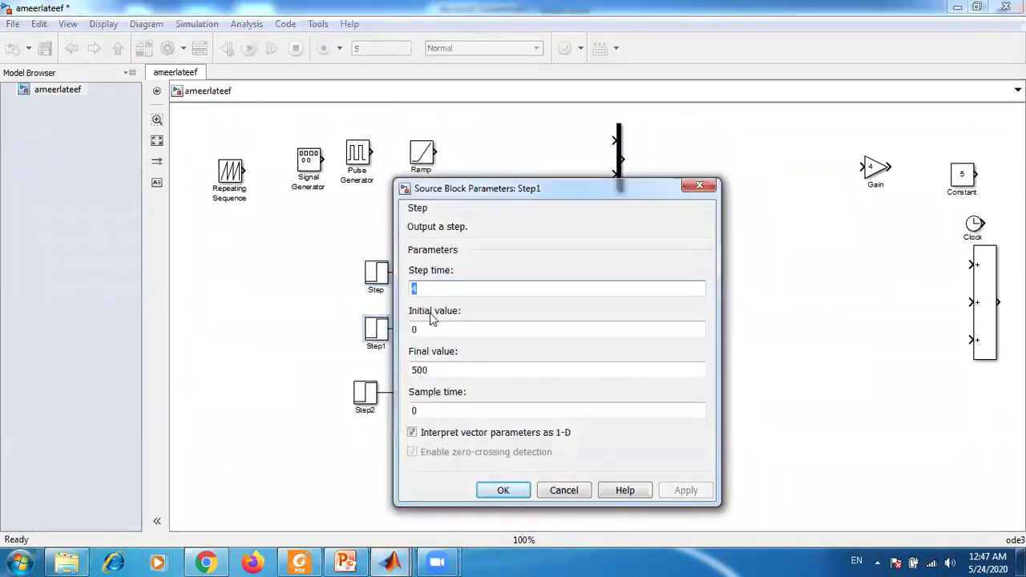
{"action": "type", "text": "2"}
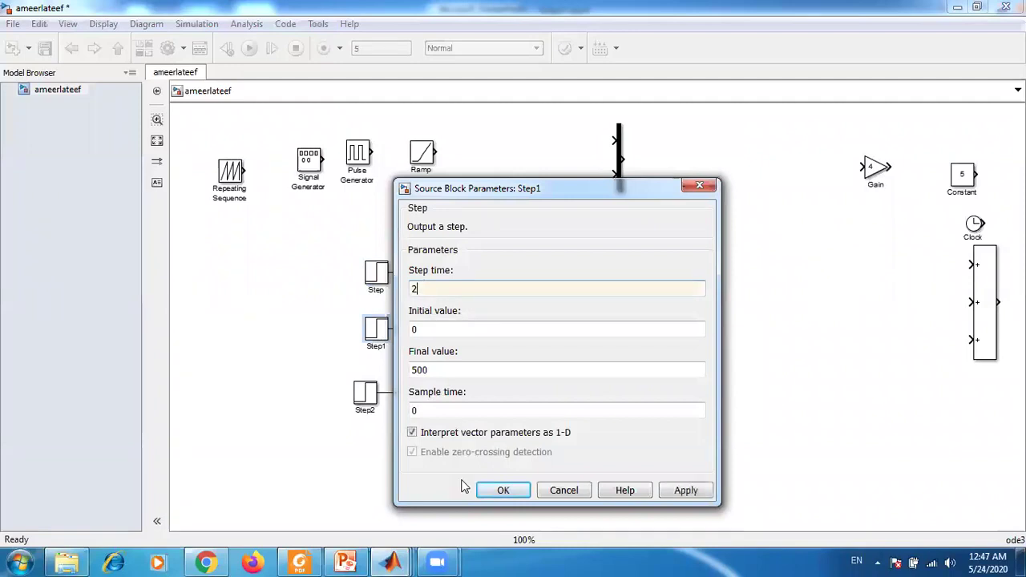
{"action": "left_click", "coordinate": [504, 491]}
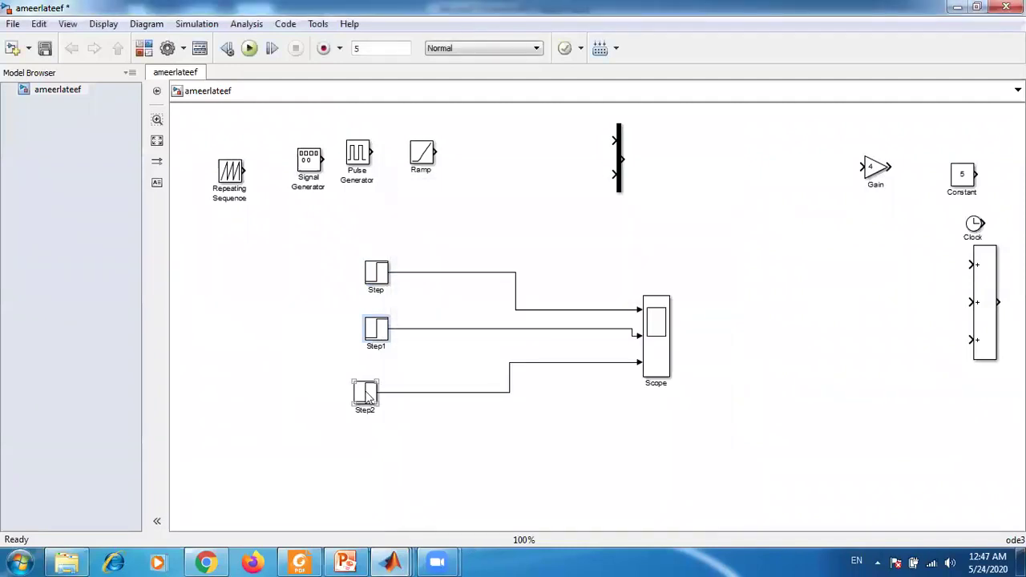
Step: Set the Step2 block's step time to 4
{"action": "double_click", "coordinate": [365, 393]}
{"action": "type", "text": "4"}
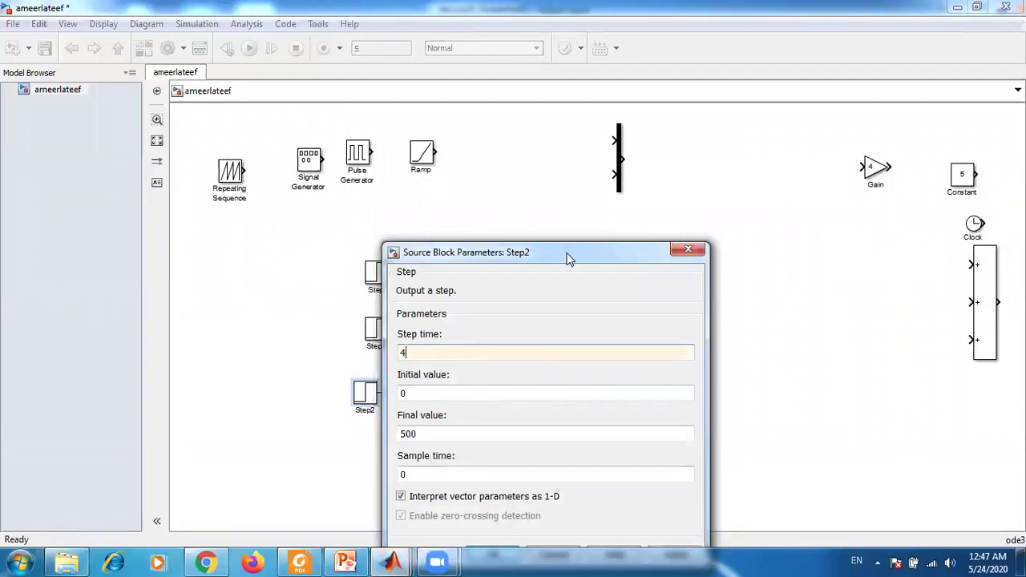
{"action": "left_click_drag", "start_coordinate": [569, 253], "coordinate": [593, 107]}
{"action": "left_click", "coordinate": [509, 413]}
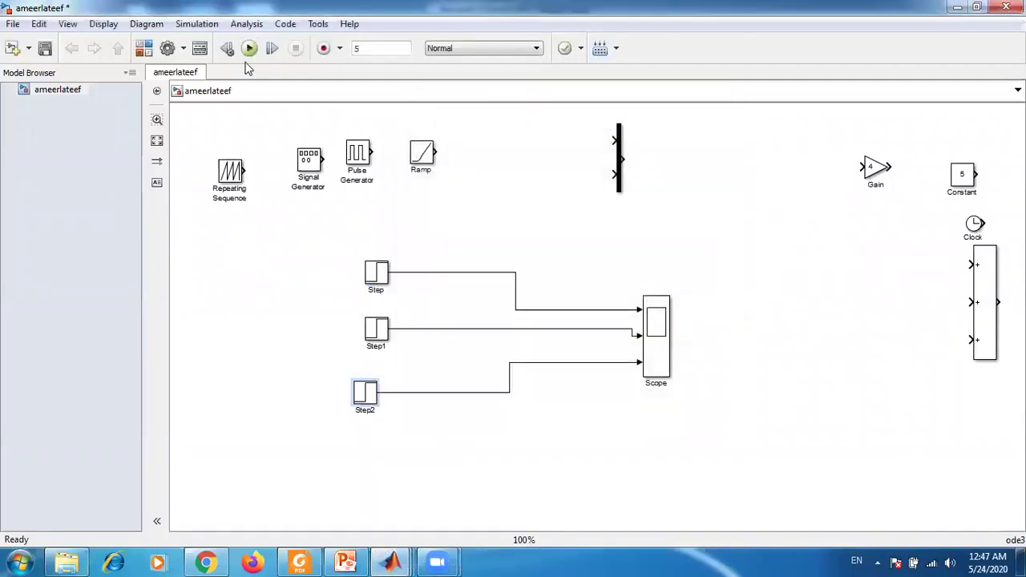
Step: Run the simulation, open the Scope and autoscale each of its three plots
{"action": "left_click", "coordinate": [249, 50]}
{"action": "double_click", "coordinate": [648, 337]}
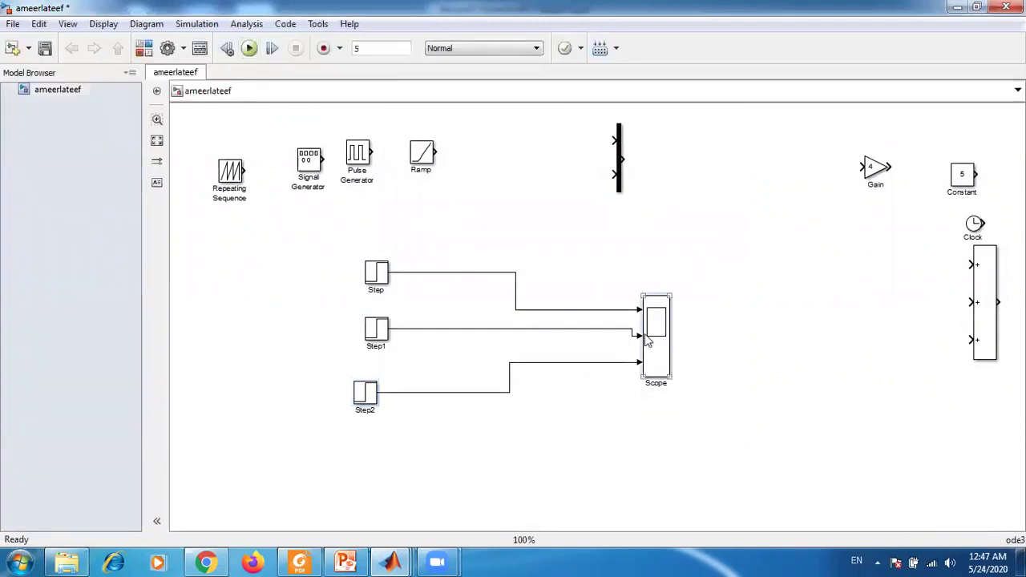
{"action": "right_click", "coordinate": [336, 125]}
{"action": "left_click", "coordinate": [370, 149]}
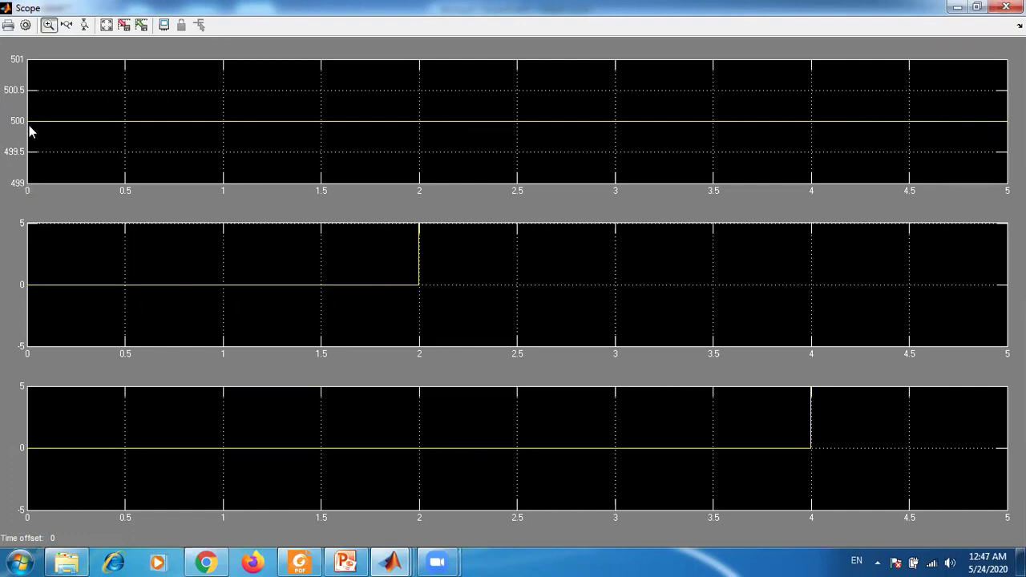
{"action": "right_click", "coordinate": [237, 322]}
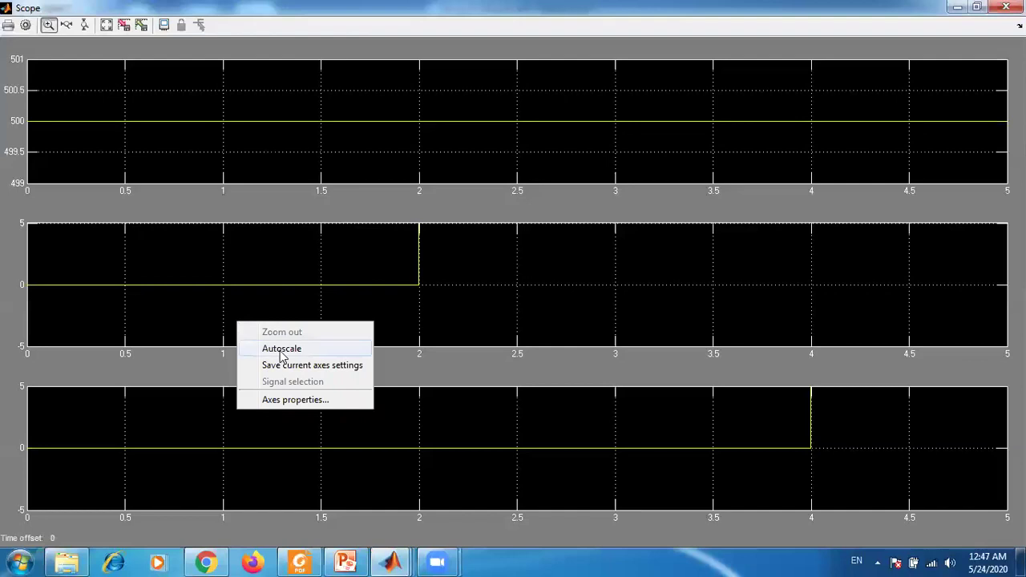
{"action": "left_click", "coordinate": [285, 347]}
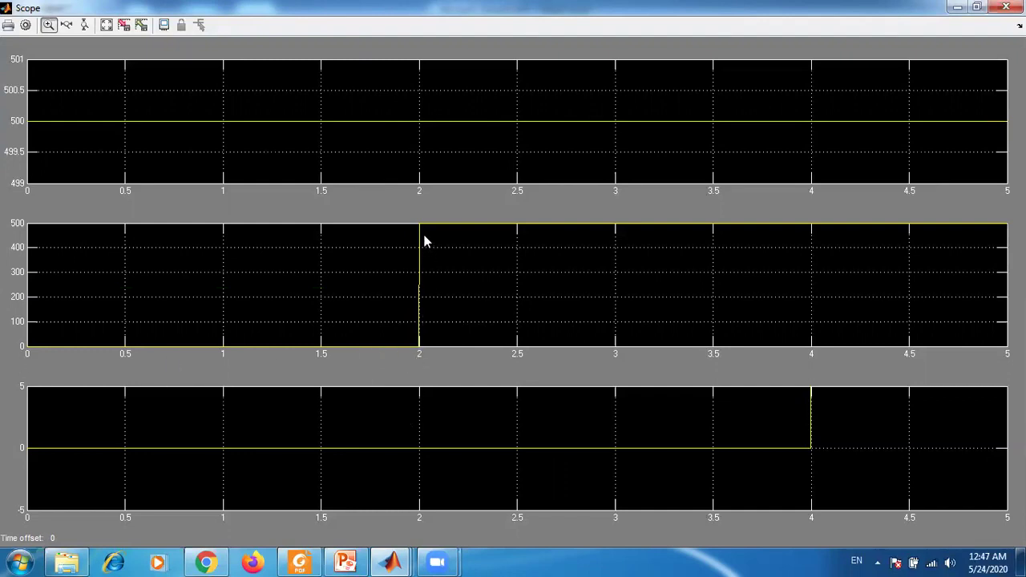
{"action": "right_click", "coordinate": [581, 413]}
{"action": "left_click", "coordinate": [603, 436]}
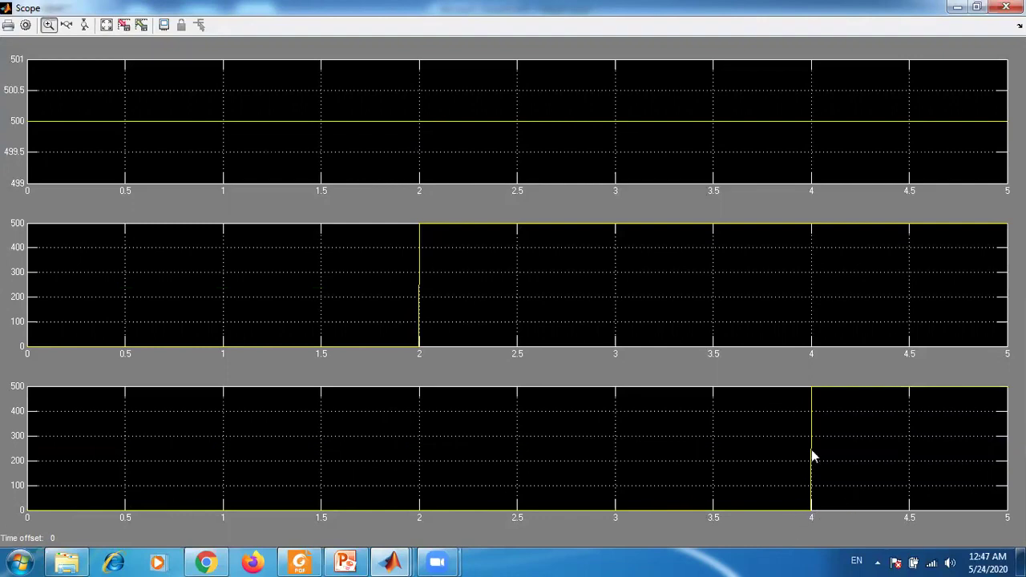
Step: Set the Scope's third plot to a Y-min of 0 and a Y-max of 600
{"action": "right_click", "coordinate": [618, 442]}
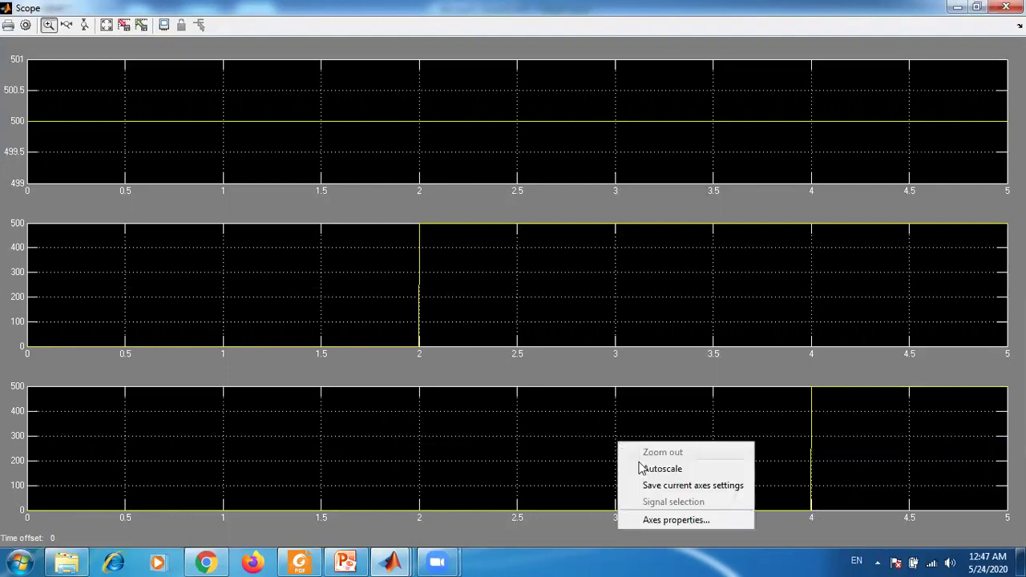
{"action": "left_click", "coordinate": [668, 519]}
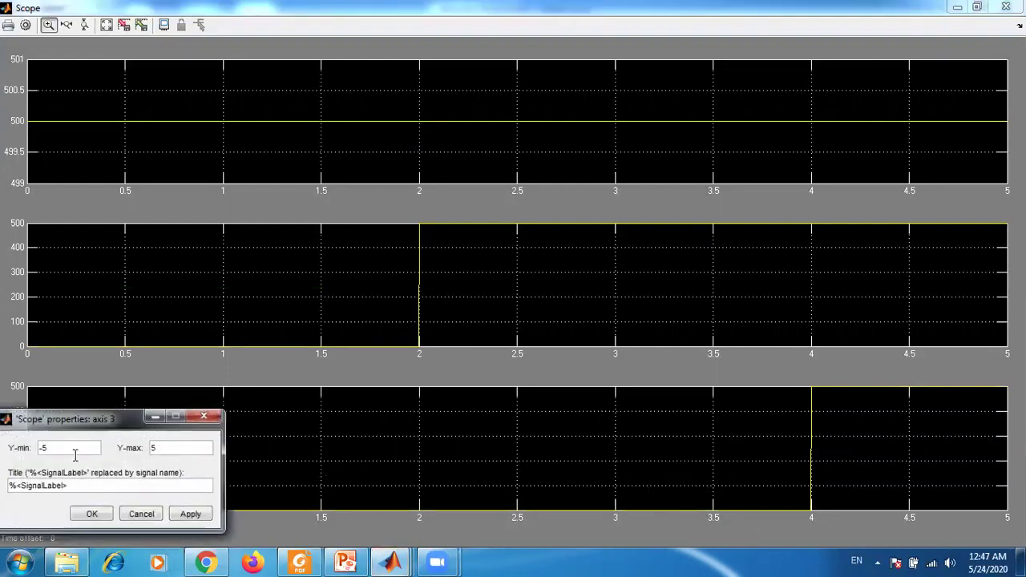
{"action": "left_click_drag", "start_coordinate": [49, 449], "coordinate": [22, 453]}
{"action": "type", "text": "0"}
{"action": "left_click", "coordinate": [91, 513]}
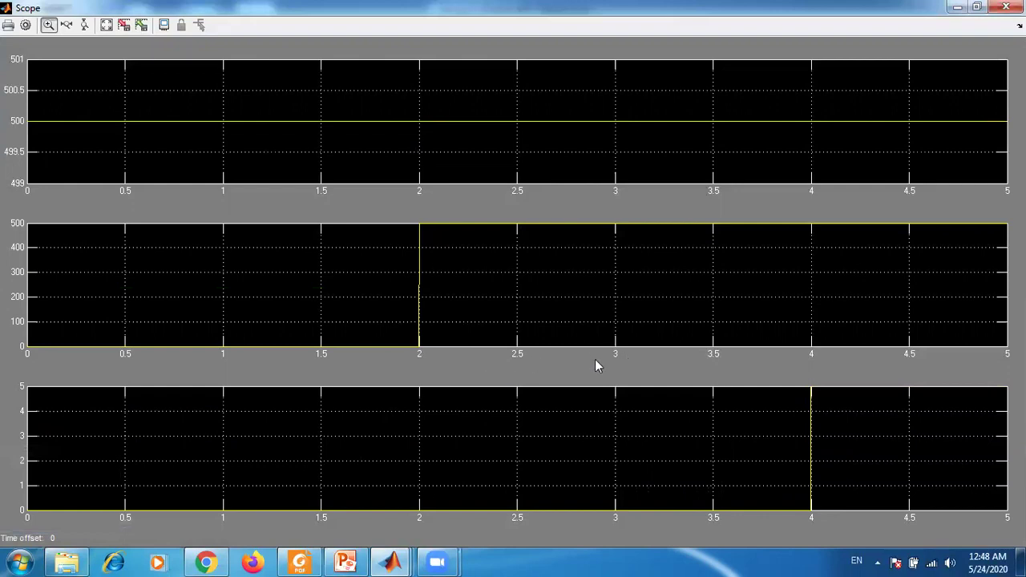
{"action": "right_click", "coordinate": [272, 485]}
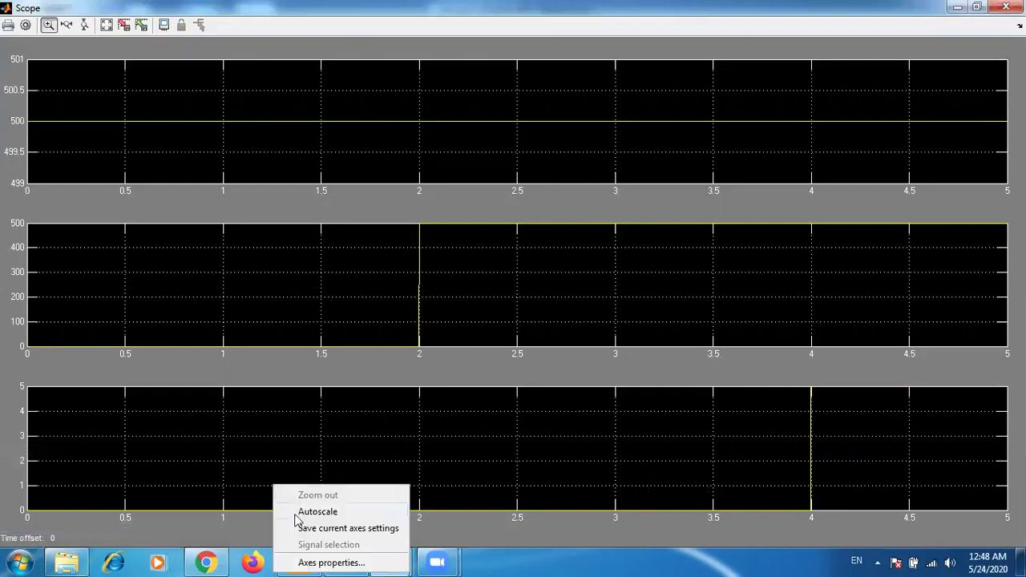
{"action": "left_click", "coordinate": [303, 562]}
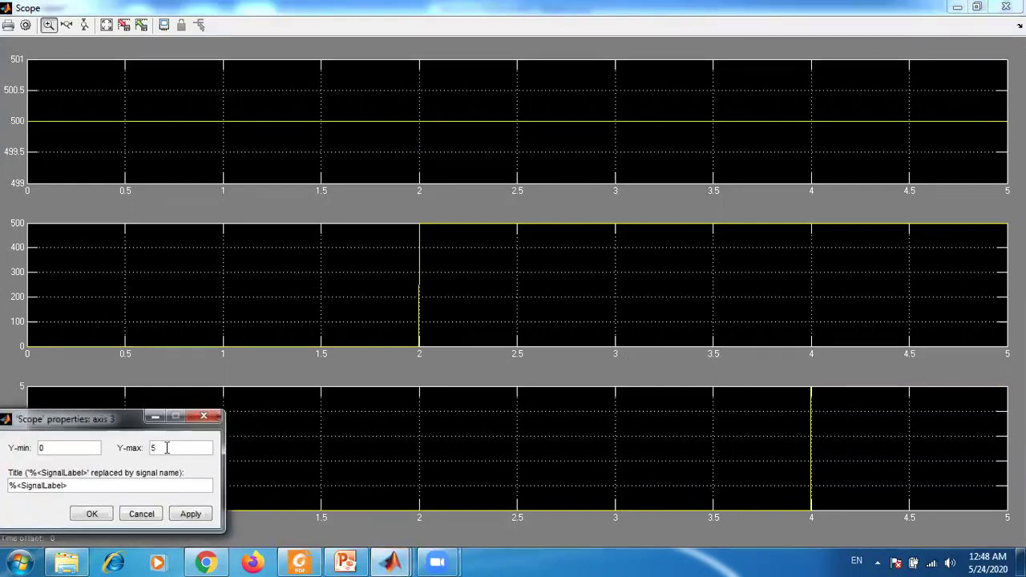
{"action": "type", "text": "600"}
{"action": "left_click", "coordinate": [100, 517]}
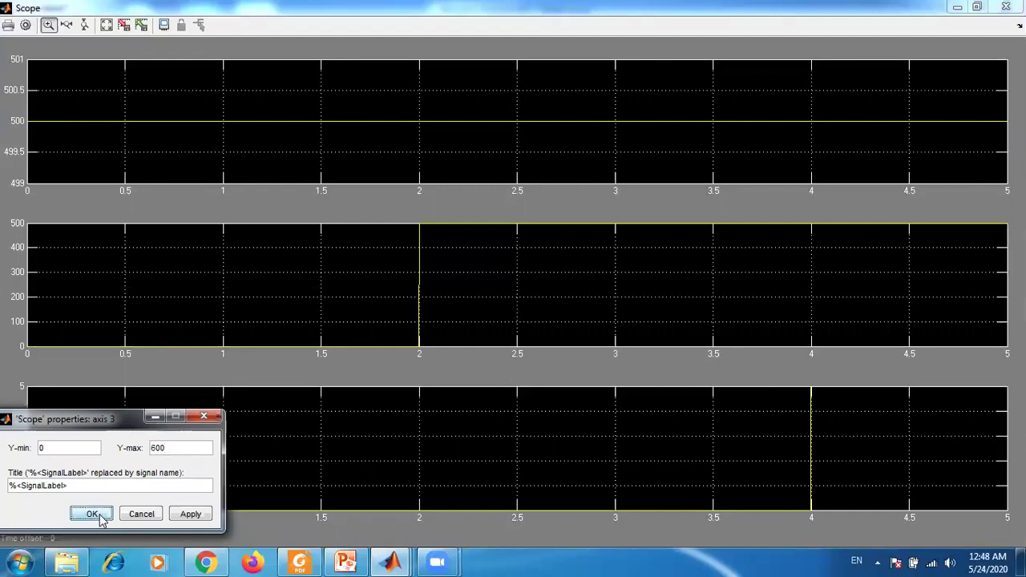
Step: Set the Y-max of the Scope's second plot to 600
{"action": "right_click", "coordinate": [581, 287]}
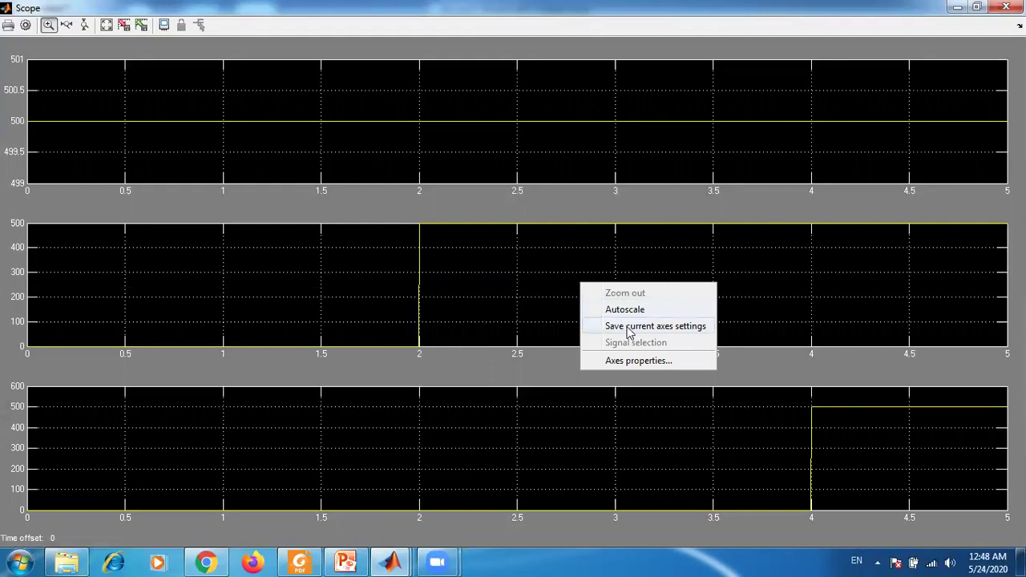
{"action": "left_click", "coordinate": [625, 361]}
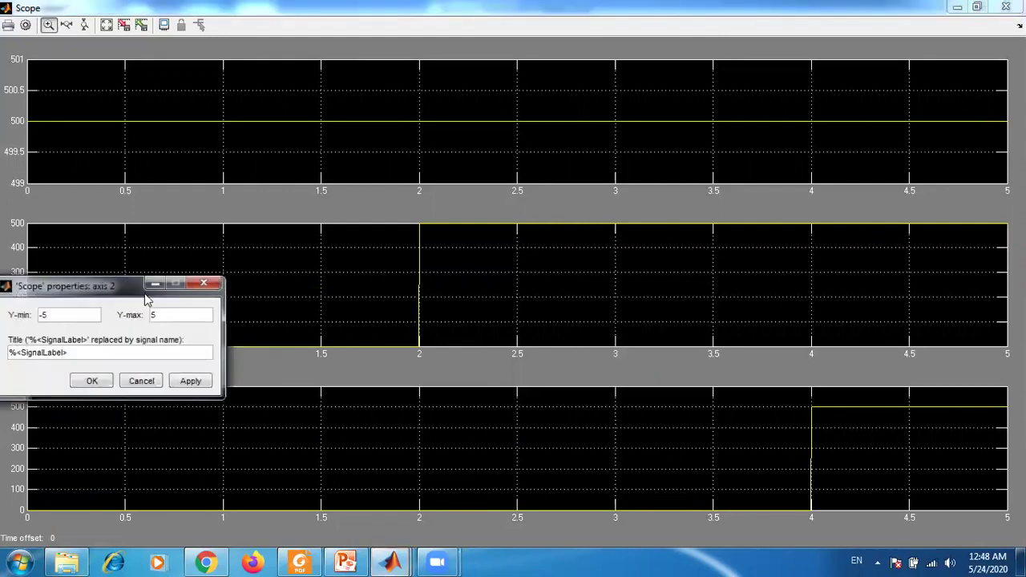
{"action": "left_click_drag", "start_coordinate": [181, 314], "coordinate": [144, 315]}
{"action": "type", "text": "600"}
{"action": "left_click", "coordinate": [87, 383]}
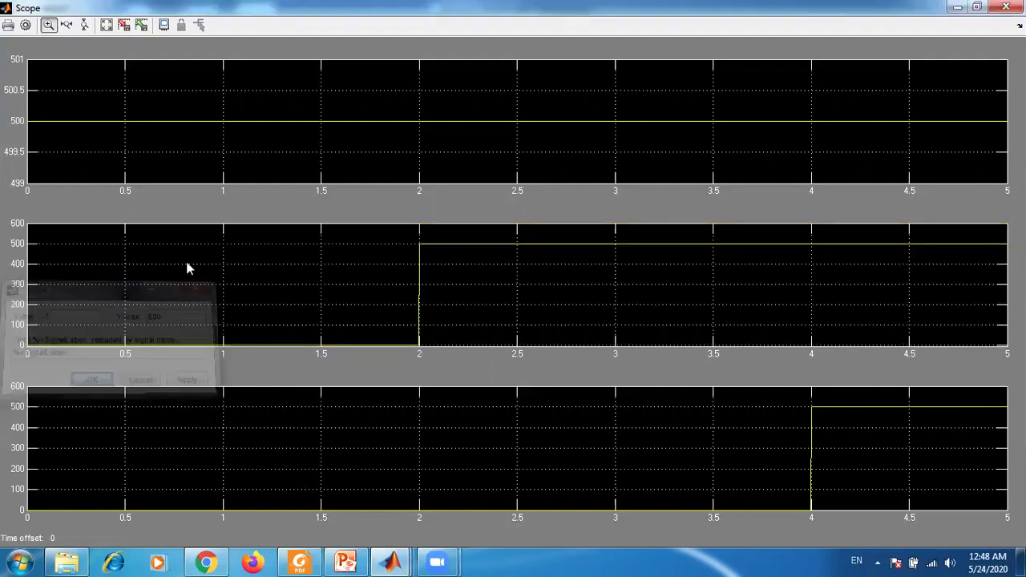
Step: Set the Y-max of the Scope's first plot to 600
{"action": "right_click", "coordinate": [278, 110]}
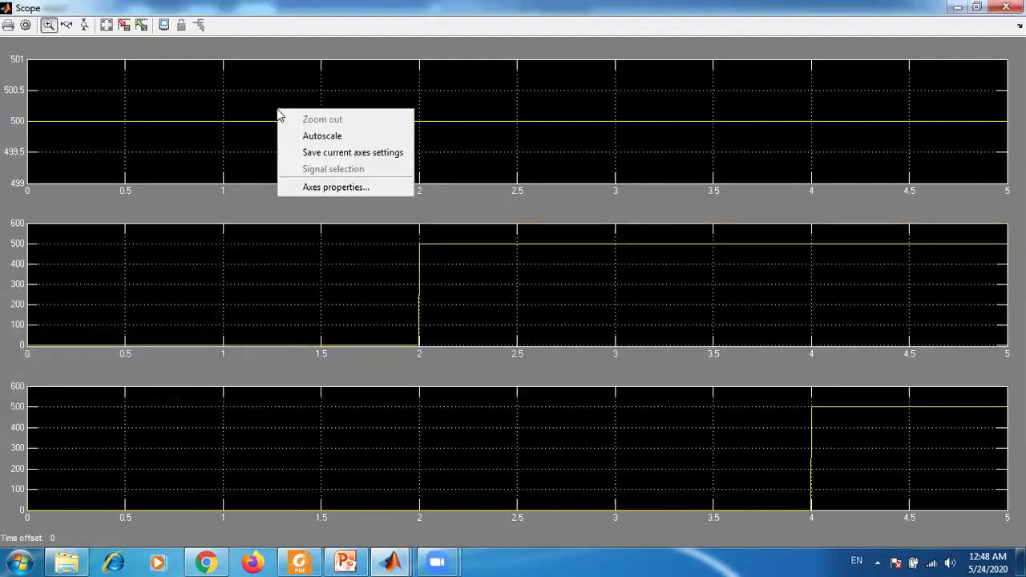
{"action": "left_click", "coordinate": [299, 187]}
{"action": "left_click_drag", "start_coordinate": [180, 151], "coordinate": [144, 150]}
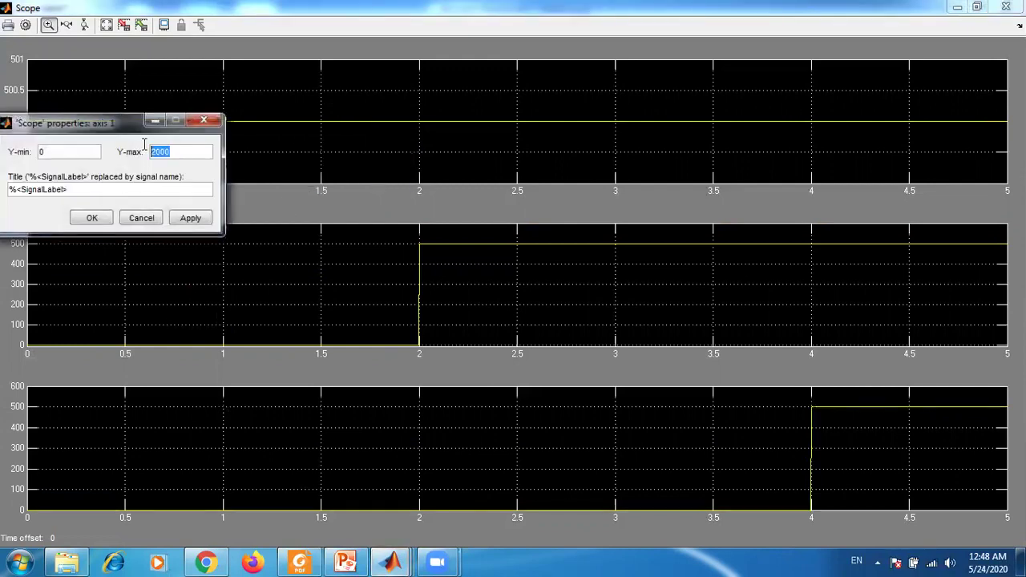
{"action": "type", "text": "5"}
{"action": "type", "text": "00"}
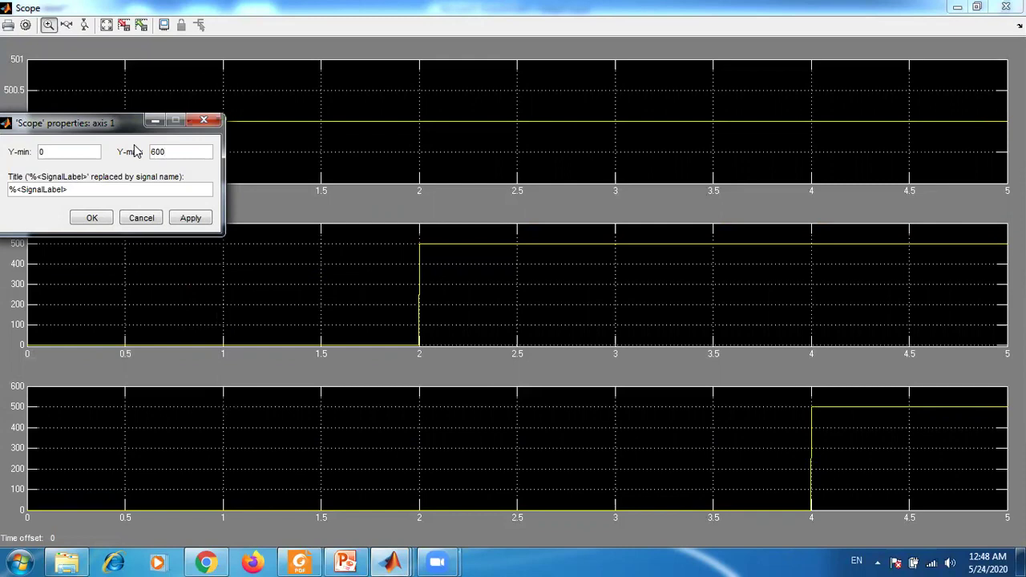
{"action": "left_click", "coordinate": [91, 219]}
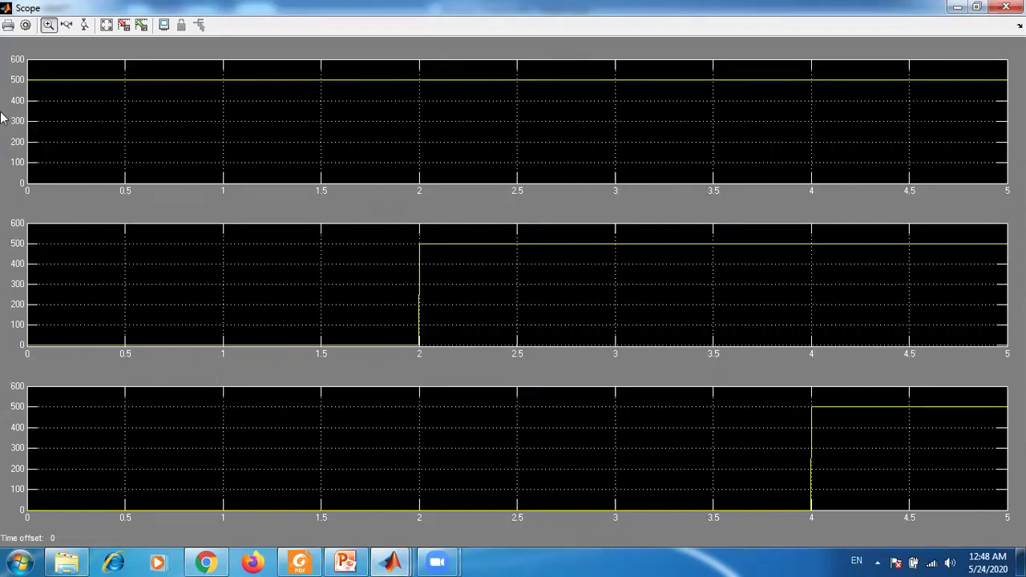
Step: Zoom into the second plot, autoscale all three plots again and close the Scope window
{"action": "left_click", "coordinate": [397, 240]}
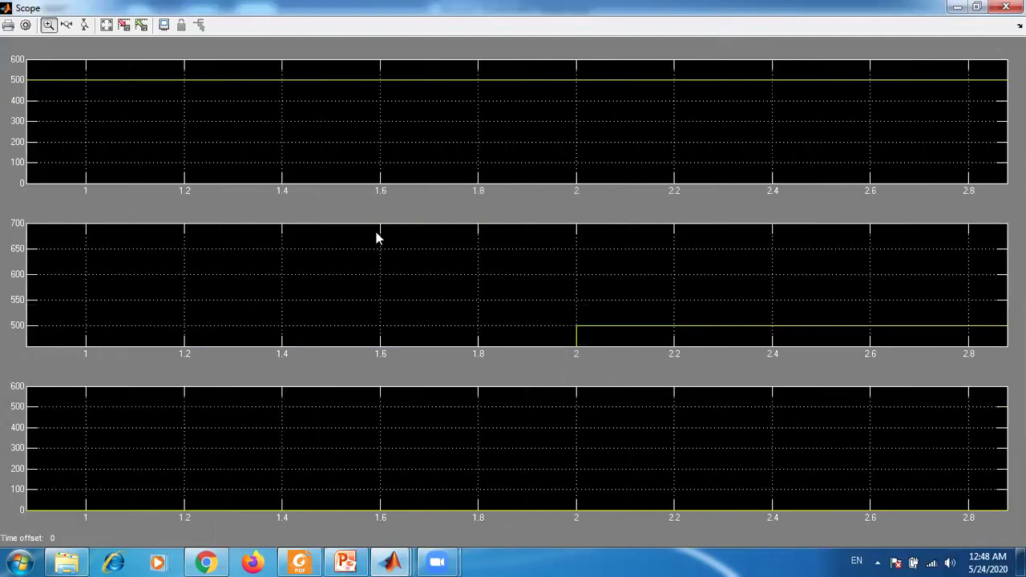
{"action": "right_click", "coordinate": [383, 132]}
{"action": "left_click", "coordinate": [393, 156]}
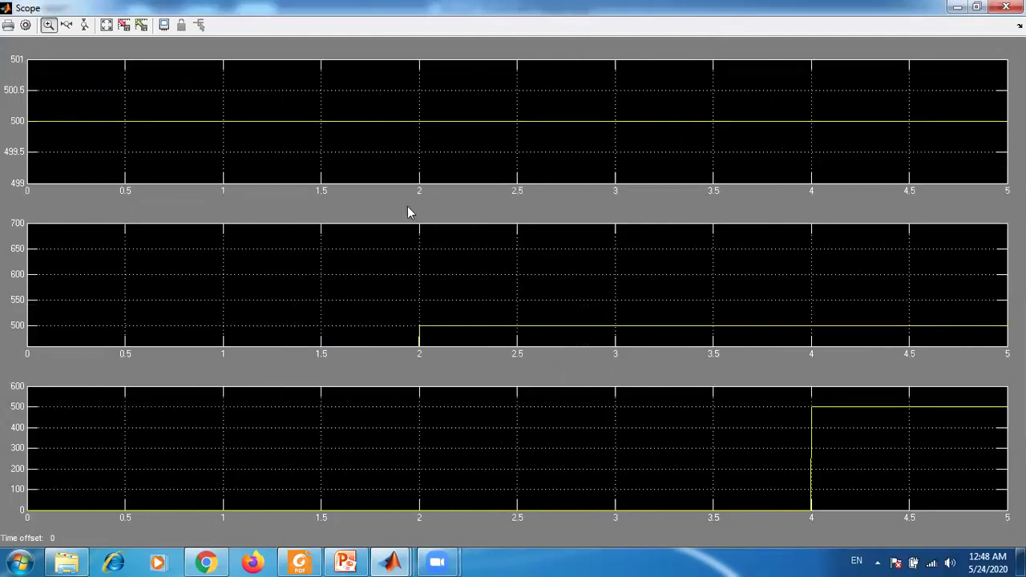
{"action": "right_click", "coordinate": [524, 257]}
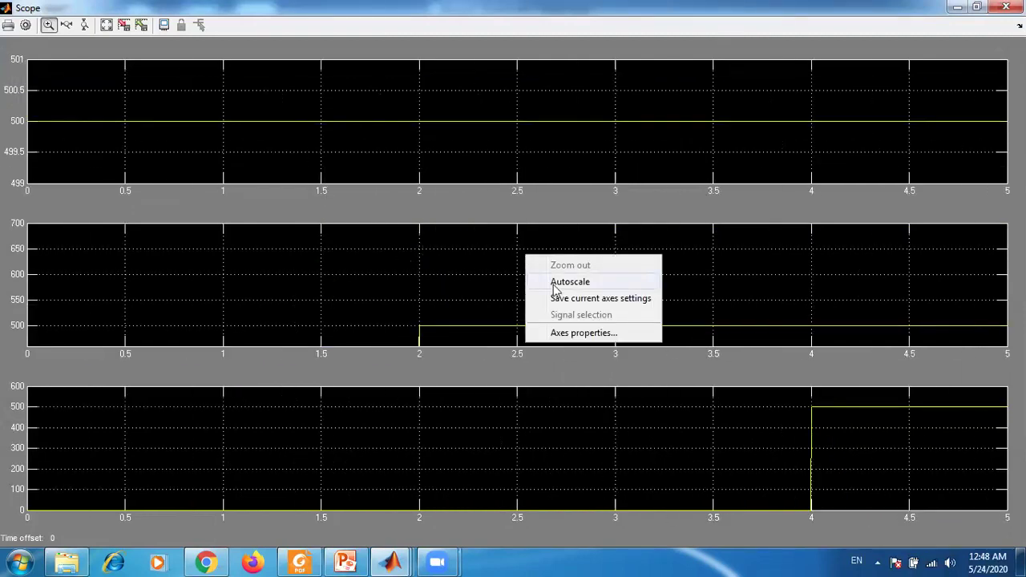
{"action": "left_click", "coordinate": [557, 284]}
{"action": "right_click", "coordinate": [397, 430]}
{"action": "left_click", "coordinate": [428, 458]}
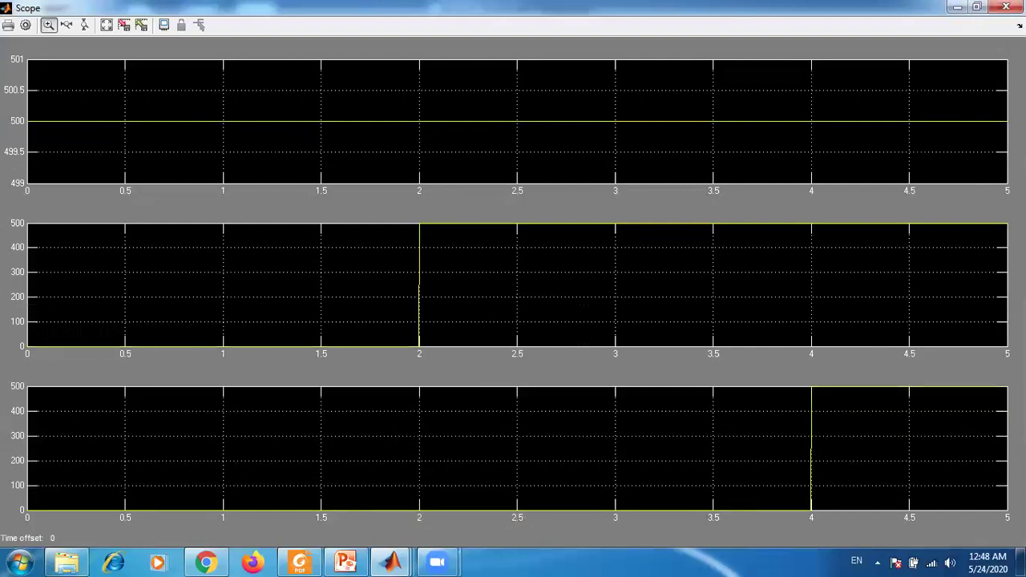
{"action": "left_click", "coordinate": [1006, 7]}
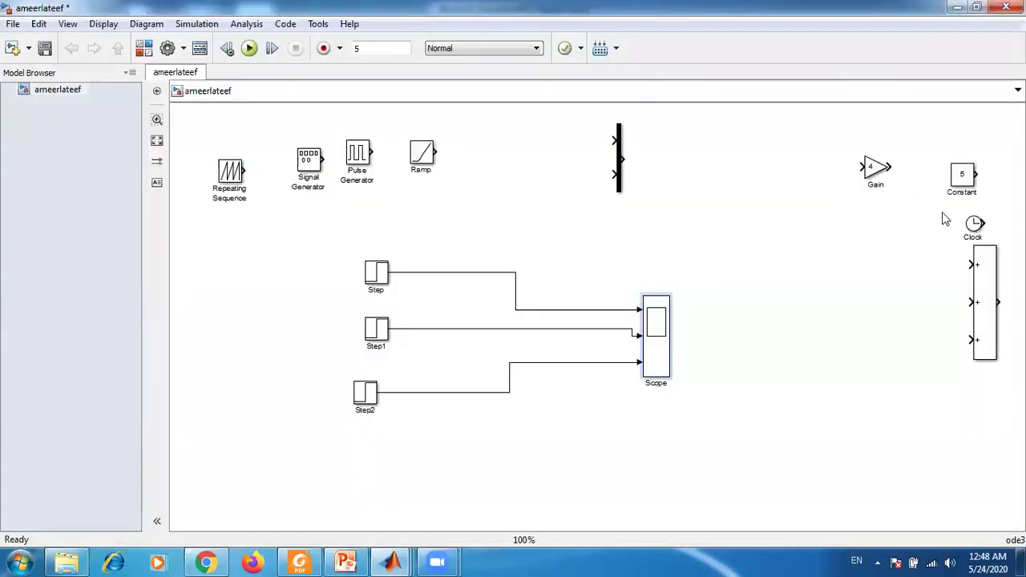
Step: Delete the three signal lines between the Step blocks and the Scope, and reduce the Scope's number of axes to 1
{"action": "left_click_drag", "start_coordinate": [551, 299], "coordinate": [556, 410]}
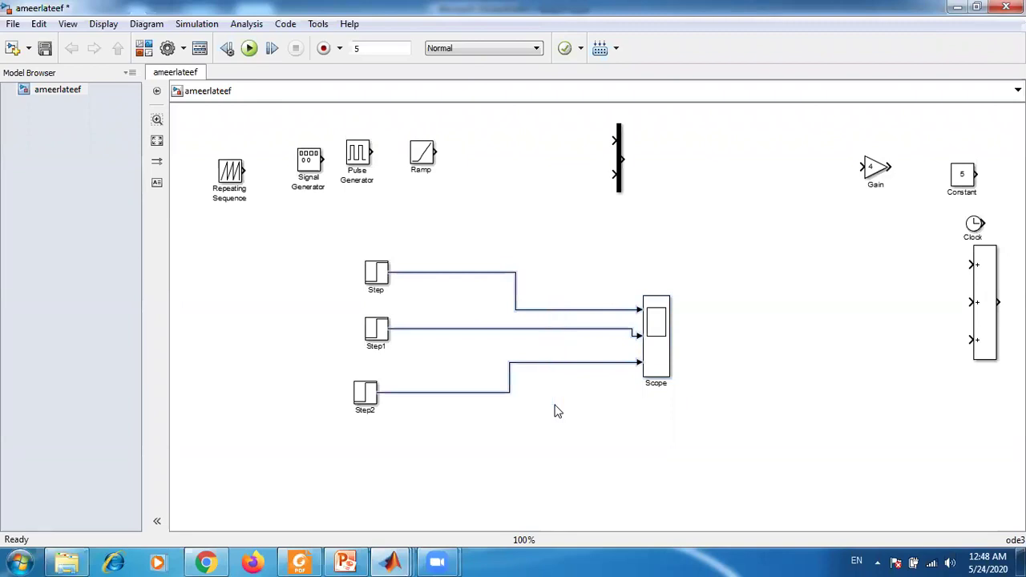
{"action": "key", "text": "Delete"}
{"action": "left_click", "coordinate": [655, 336]}
{"action": "double_click", "coordinate": [655, 336]}
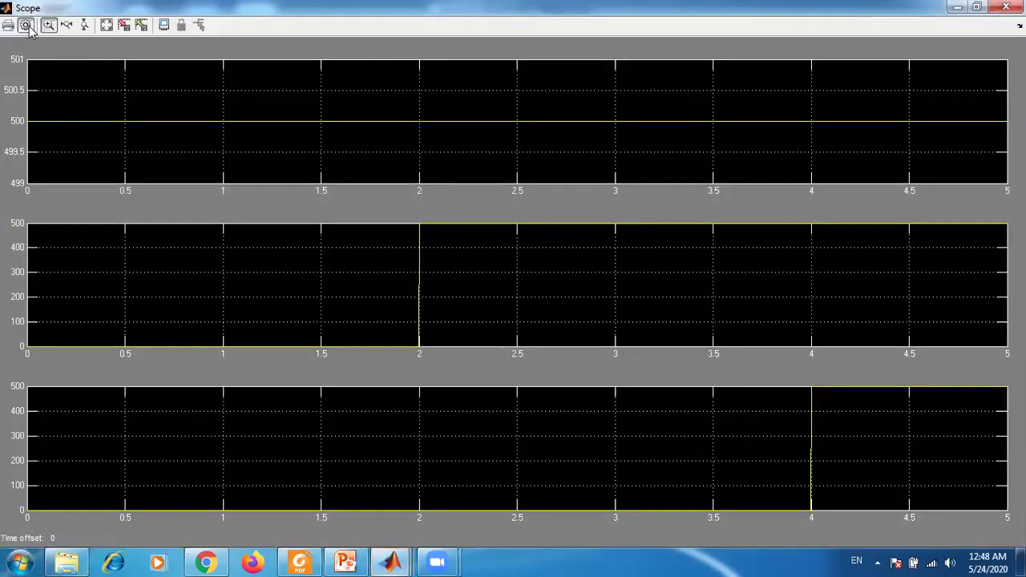
{"action": "left_click", "coordinate": [26, 25]}
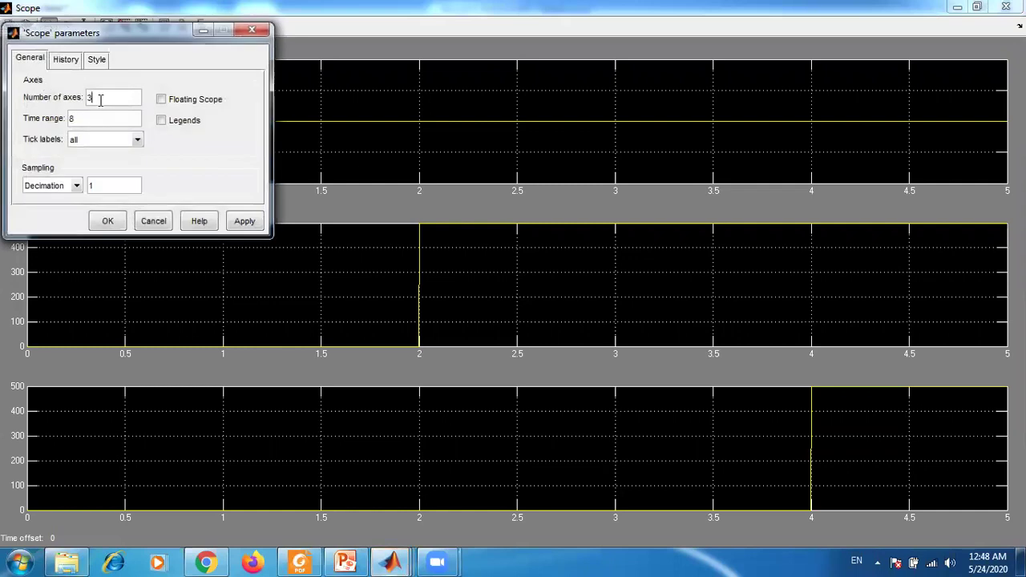
{"action": "double_click", "coordinate": [90, 98]}
{"action": "left_click", "coordinate": [104, 221]}
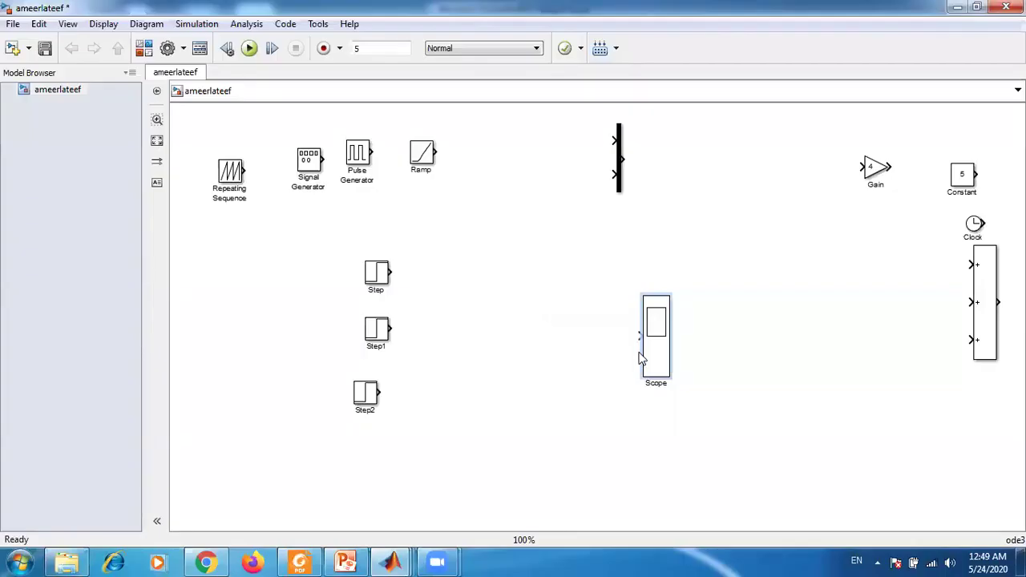
Step: Place the Mux block between the Step blocks and the Scope and set its number of inputs to 3
{"action": "left_click_drag", "start_coordinate": [641, 358], "coordinate": [638, 359]}
{"action": "left_click", "coordinate": [620, 170]}
{"action": "left_click_drag", "start_coordinate": [620, 170], "coordinate": [522, 328]}
{"action": "double_click", "coordinate": [515, 320]}
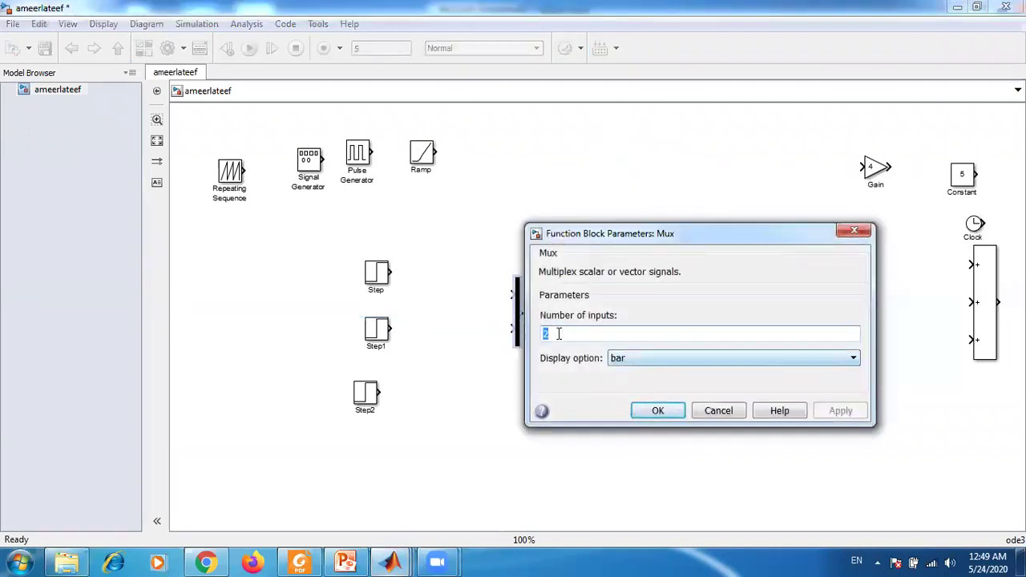
{"action": "type", "text": "3"}
{"action": "key", "text": "Return"}
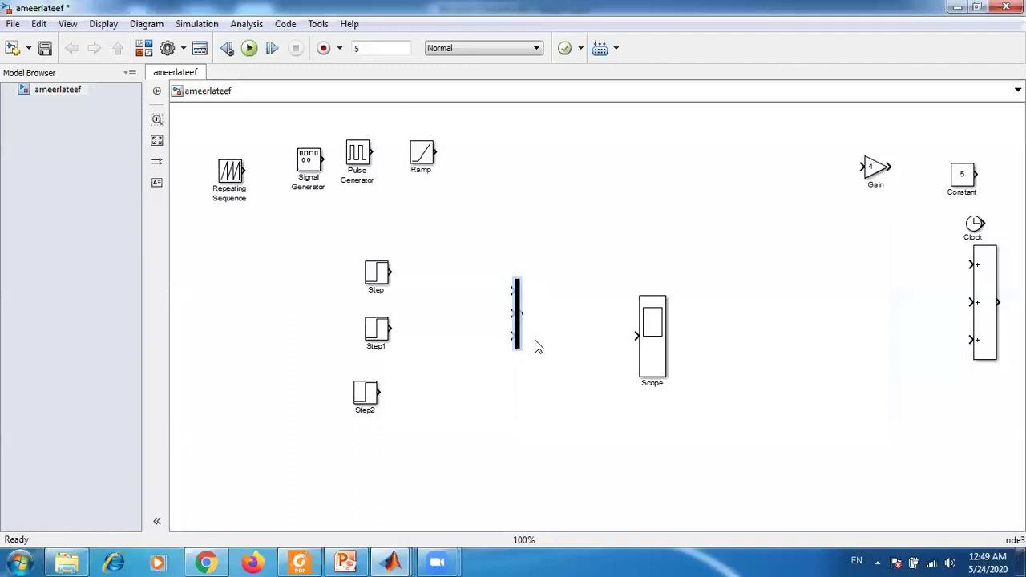
Step: Lengthen the Mux bar downward and connect Step, Step1 and Step2 to its three inputs in order
{"action": "left_click_drag", "start_coordinate": [521, 354], "coordinate": [522, 418]}
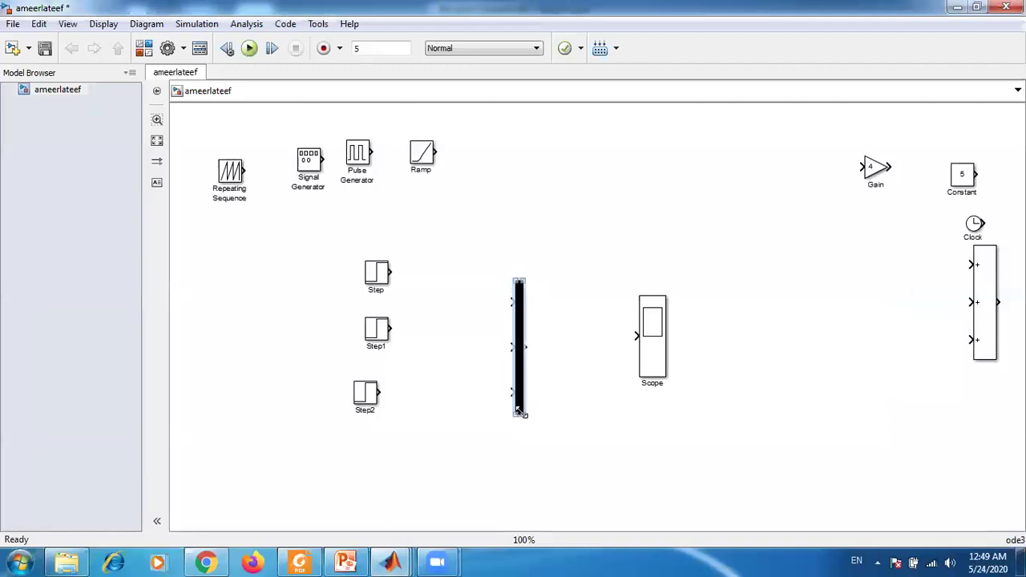
{"action": "left_click_drag", "start_coordinate": [508, 299], "coordinate": [376, 274]}
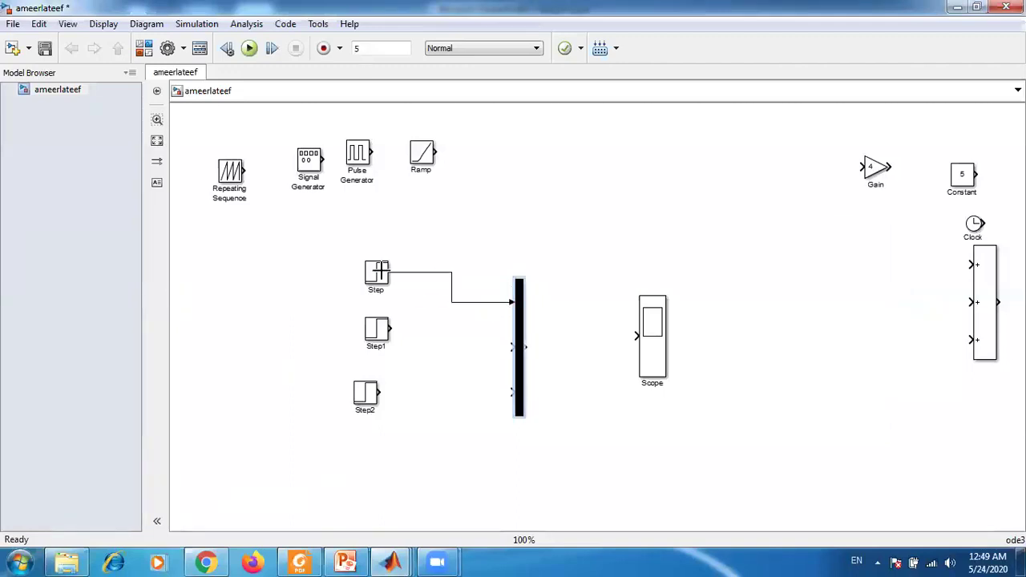
{"action": "left_click_drag", "start_coordinate": [510, 346], "coordinate": [392, 330]}
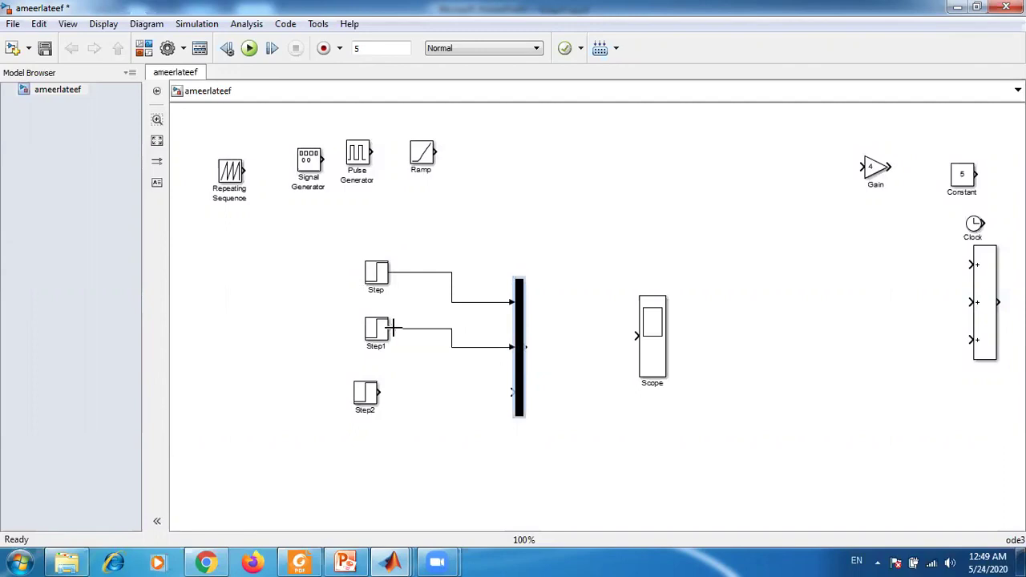
{"action": "left_click_drag", "start_coordinate": [381, 392], "coordinate": [513, 394]}
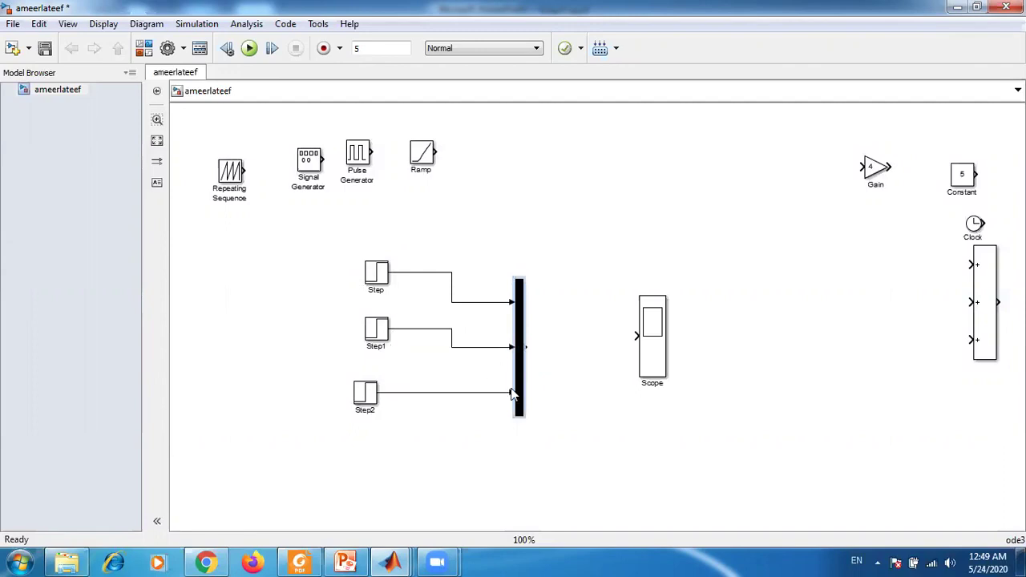
Step: Connect the Mux output to the Scope, run the simulation, and open the Scope to autoscale the combined plot
{"action": "left_click_drag", "start_coordinate": [533, 349], "coordinate": [638, 336]}
{"action": "left_click", "coordinate": [248, 50]}
{"action": "left_click", "coordinate": [653, 343]}
{"action": "double_click", "coordinate": [653, 343]}
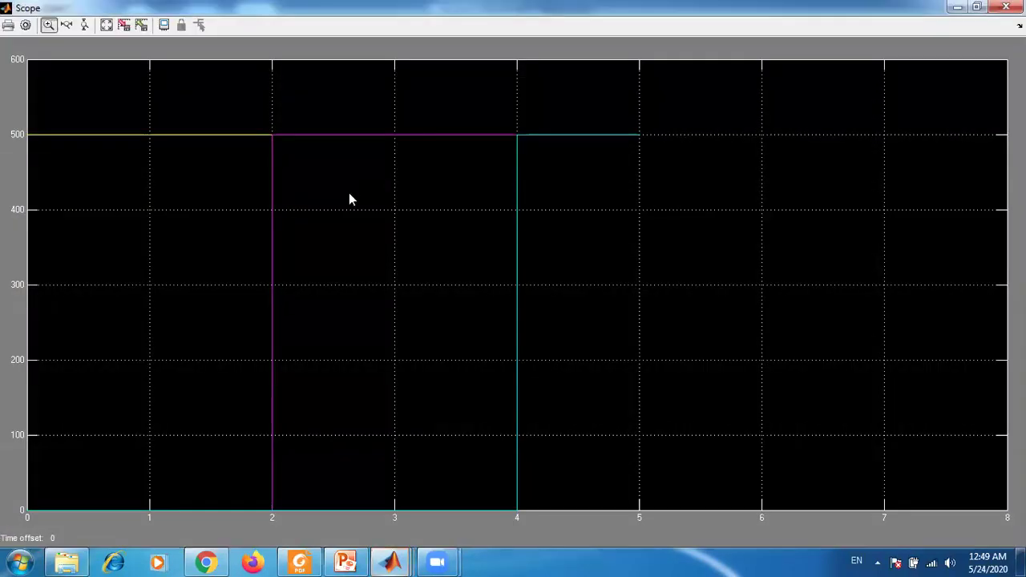
{"action": "right_click", "coordinate": [349, 194]}
{"action": "left_click", "coordinate": [393, 220]}
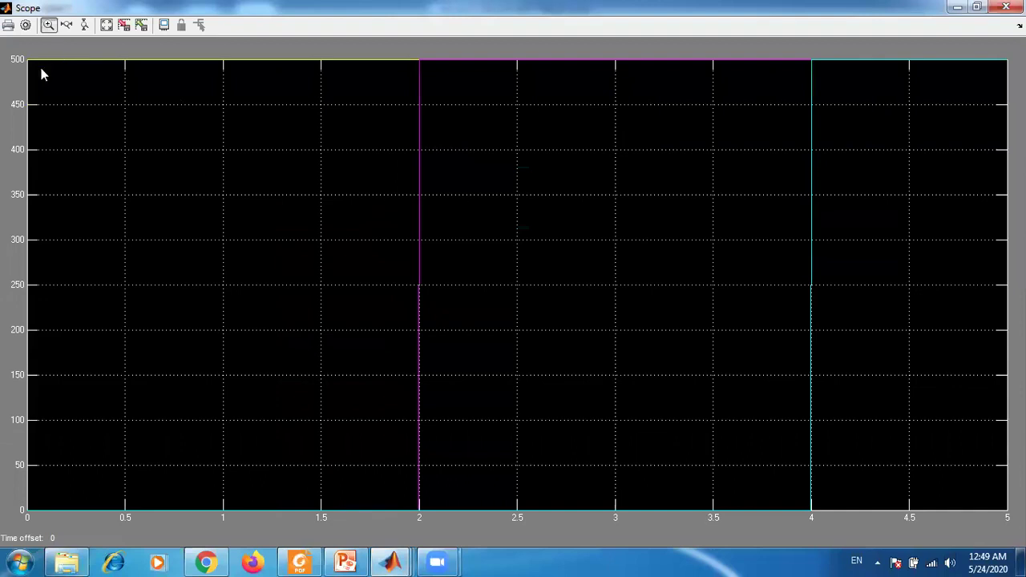
Step: Set the Scope axis limits to Y-min -10 and Y-max 700, and close the Scope window
{"action": "right_click", "coordinate": [215, 201]}
{"action": "left_click", "coordinate": [240, 282]}
{"action": "left_click", "coordinate": [178, 447]}
{"action": "left_click_drag", "start_coordinate": [178, 447], "coordinate": [140, 451]}
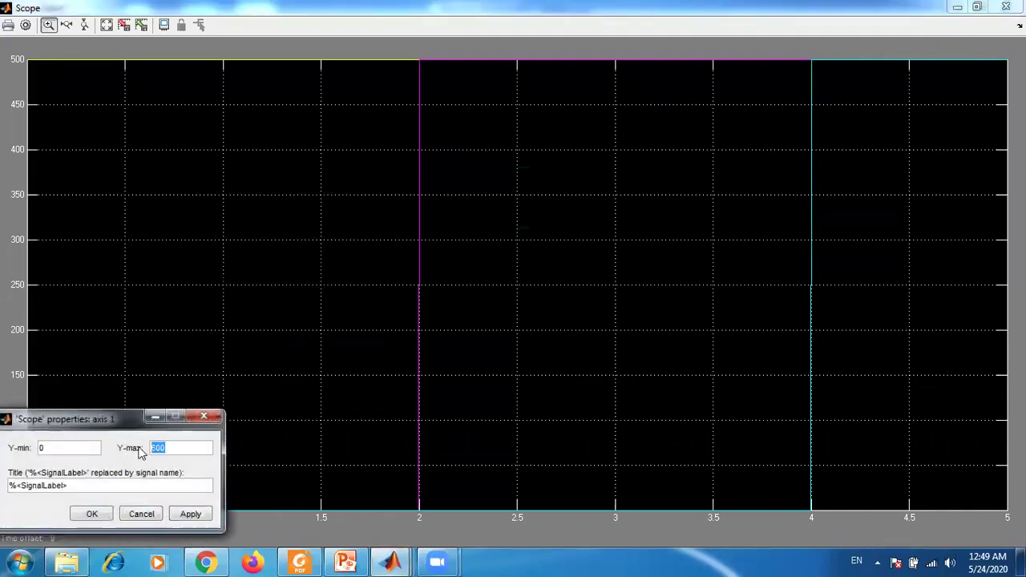
{"action": "type", "text": "700"}
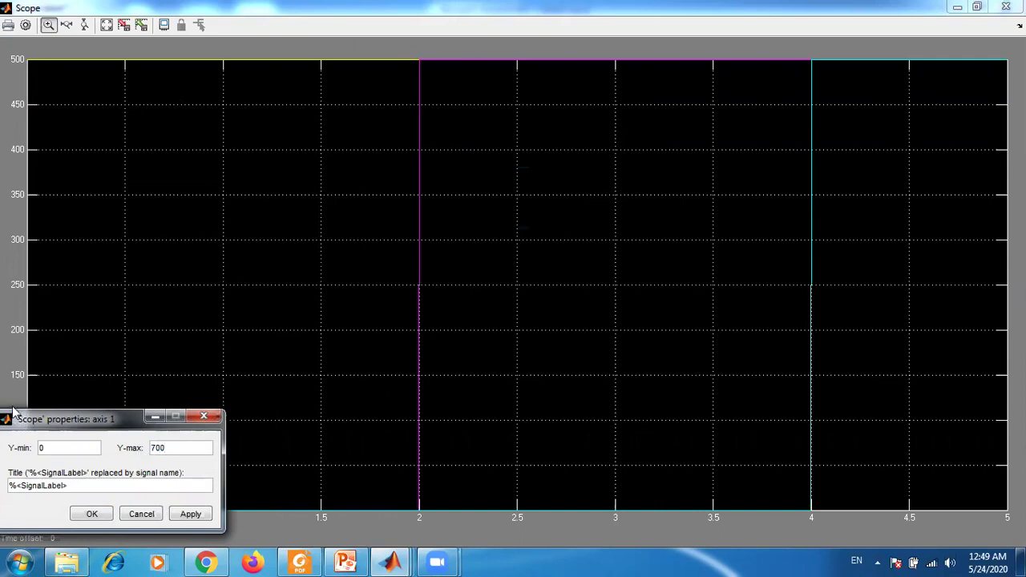
{"action": "left_click_drag", "start_coordinate": [66, 447], "coordinate": [29, 451]}
{"action": "type", "text": "-10"}
{"action": "left_click", "coordinate": [91, 514]}
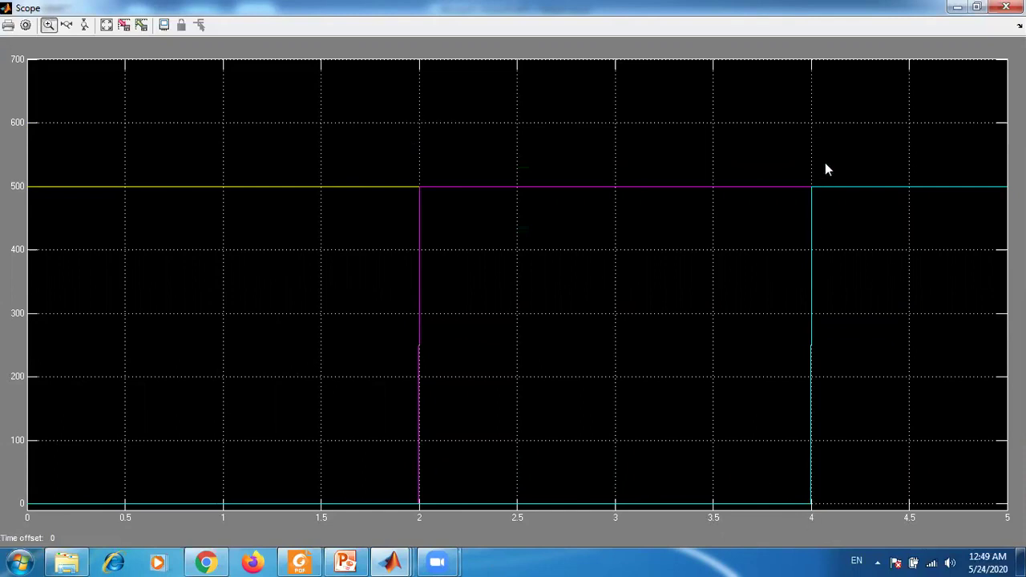
{"action": "left_click", "coordinate": [1005, 7]}
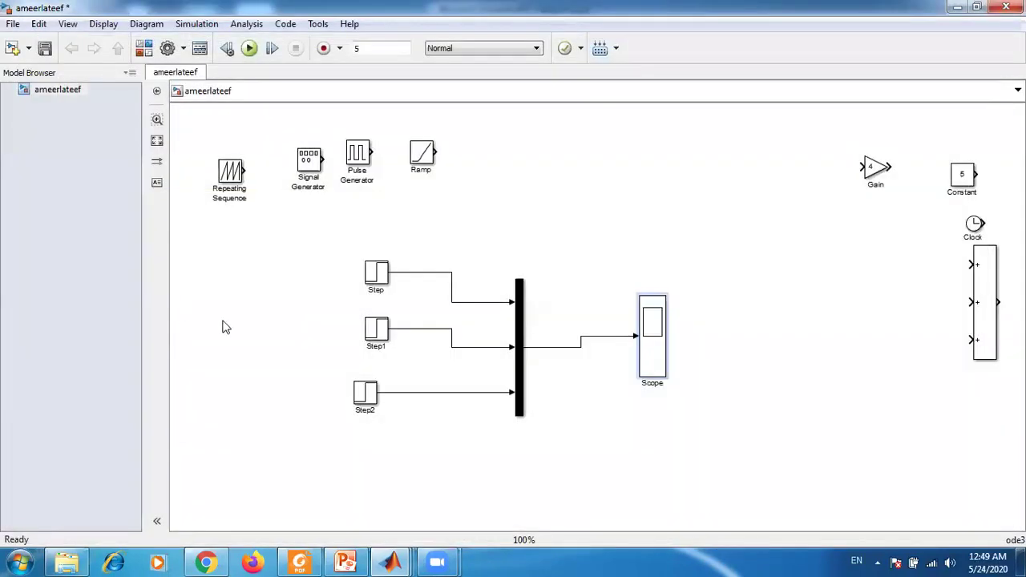
Step: Change the final value of the Step2 block to 600
{"action": "double_click", "coordinate": [365, 393]}
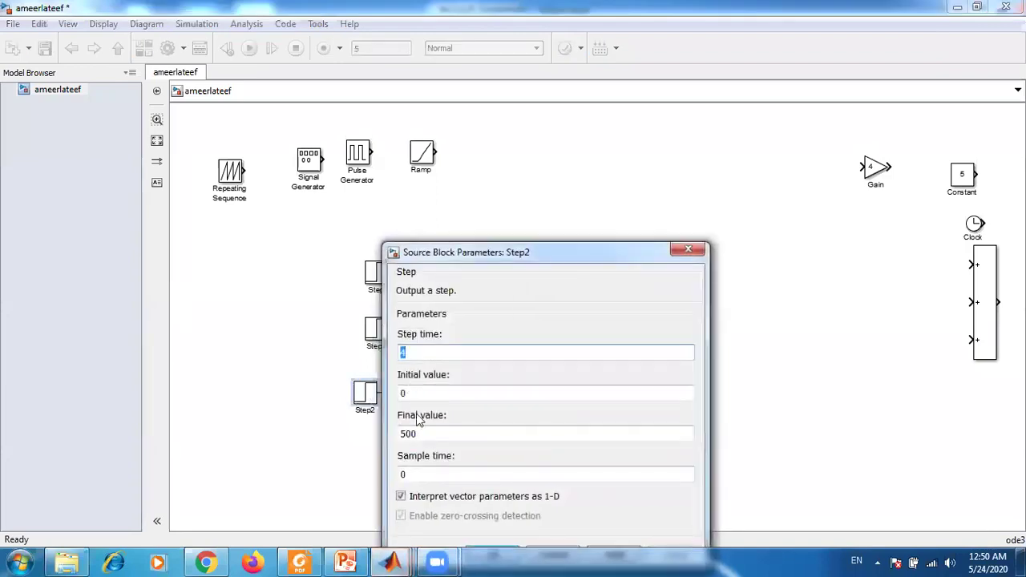
{"action": "double_click", "coordinate": [409, 434]}
{"action": "left_click", "coordinate": [401, 434]}
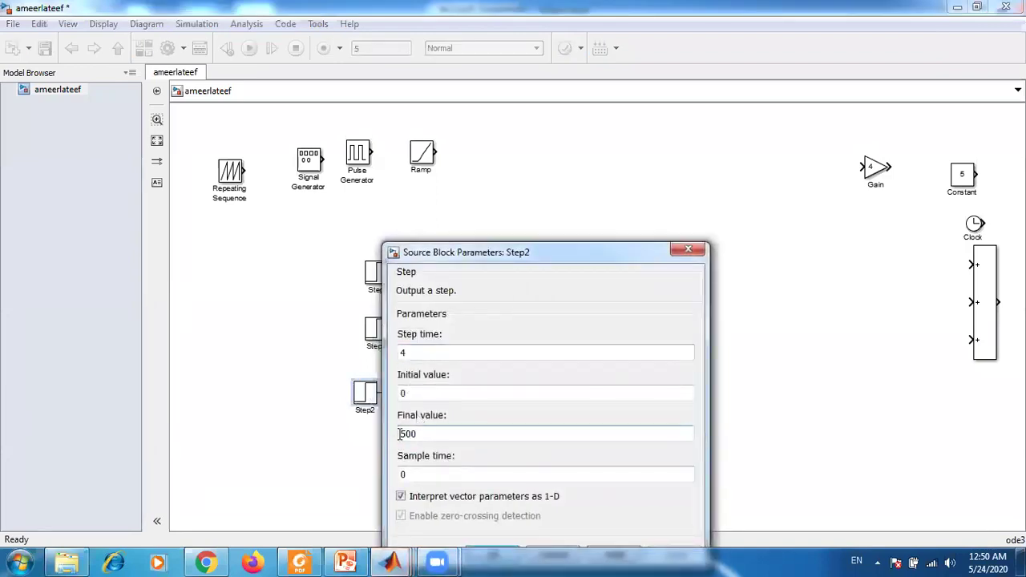
{"action": "left_click_drag", "start_coordinate": [401, 433], "coordinate": [406, 434]}
{"action": "type", "text": "6"}
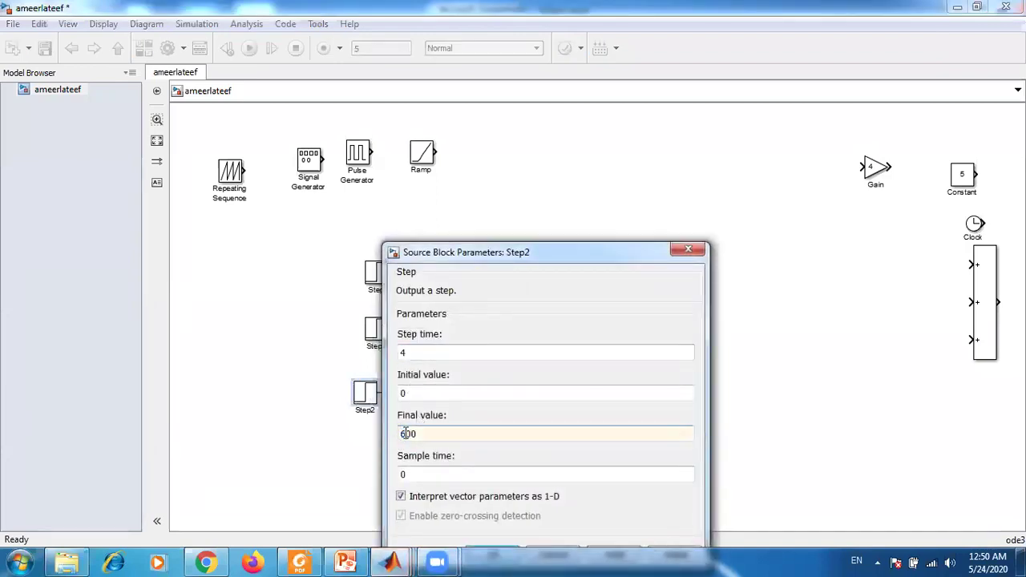
{"action": "key", "text": "Return"}
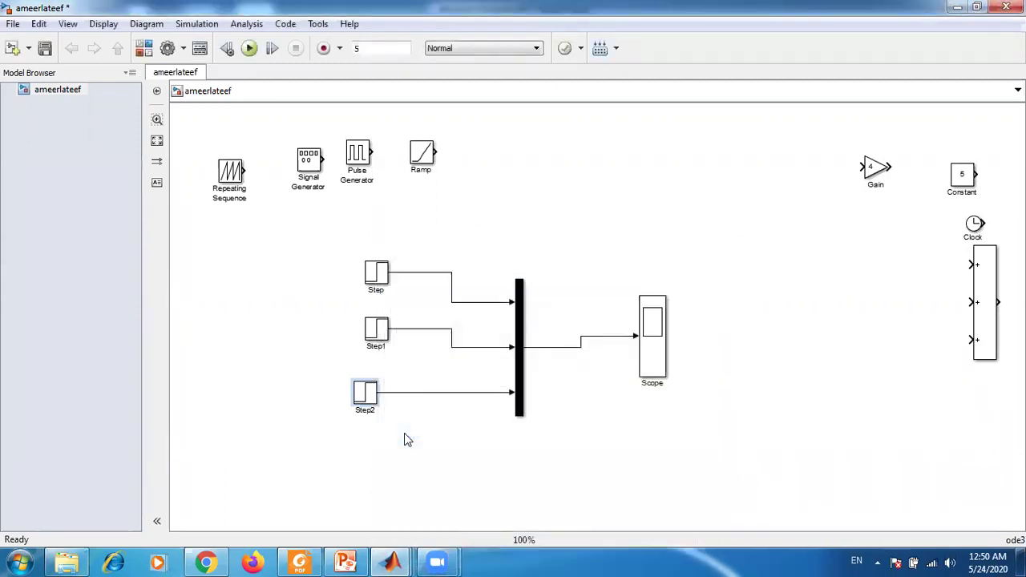
Step: Change the final value of the Step1 block to 400
{"action": "double_click", "coordinate": [377, 328]}
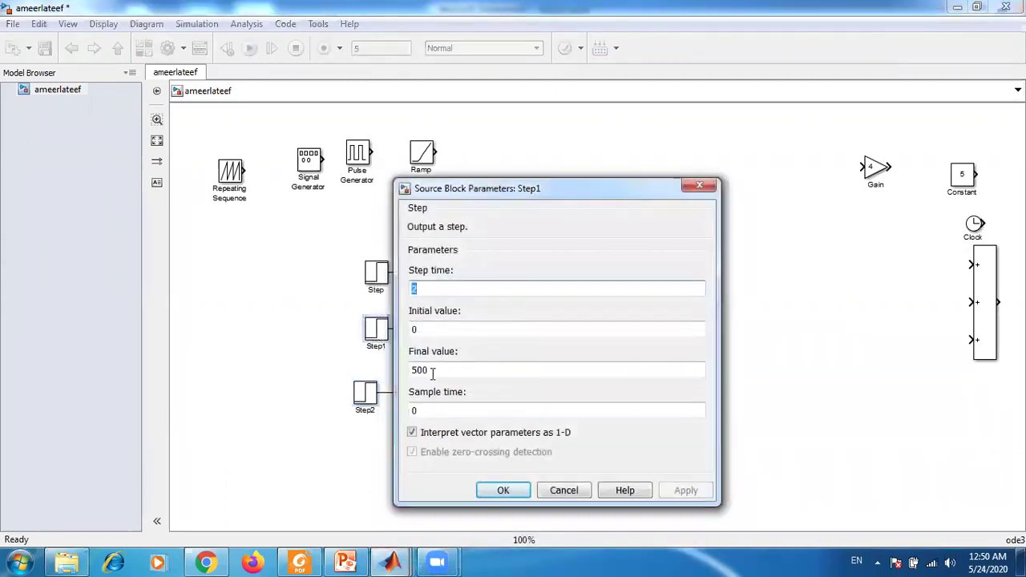
{"action": "mouse_move", "coordinate": [411, 369]}
{"action": "left_mouse_down"}
{"action": "mouse_move", "coordinate": [430, 369]}
{"action": "mouse_move", "coordinate": [416, 369]}
{"action": "left_mouse_up"}
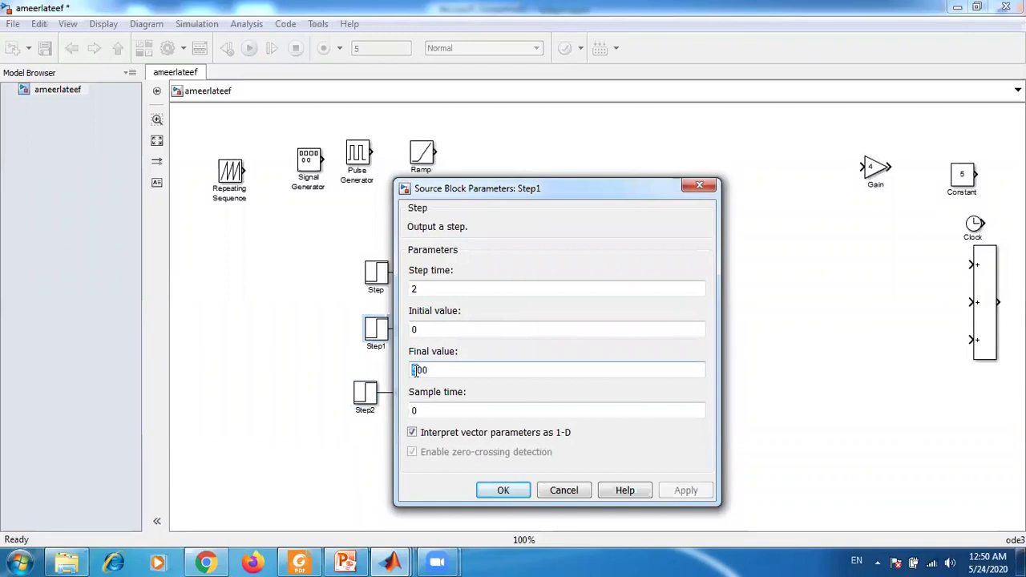
{"action": "type", "text": "6"}
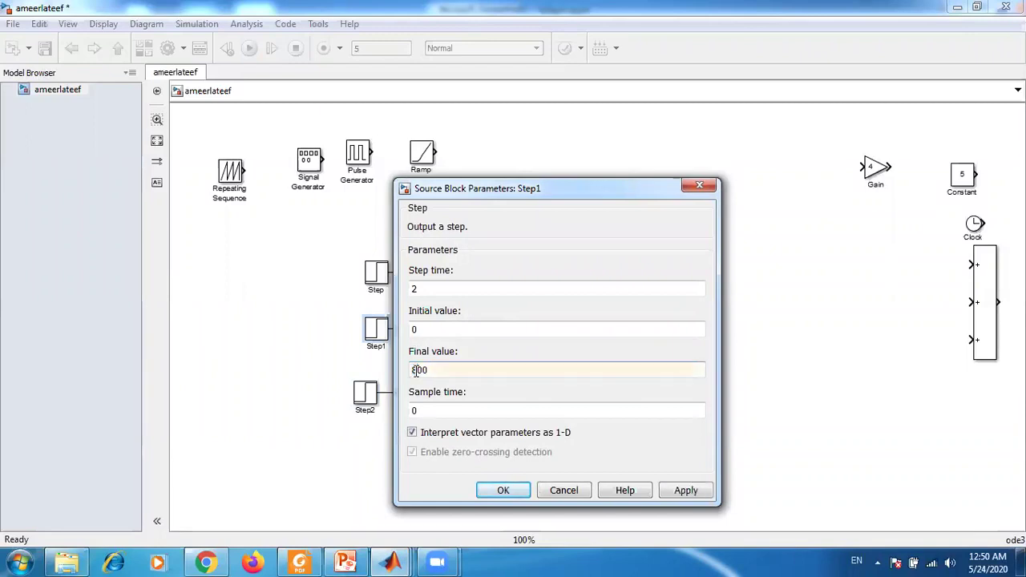
{"action": "key", "text": "BackSpace"}
{"action": "type", "text": "4"}
{"action": "key", "text": "Return"}
Step: Change the final value of the Step block to 200
{"action": "left_click", "coordinate": [383, 277]}
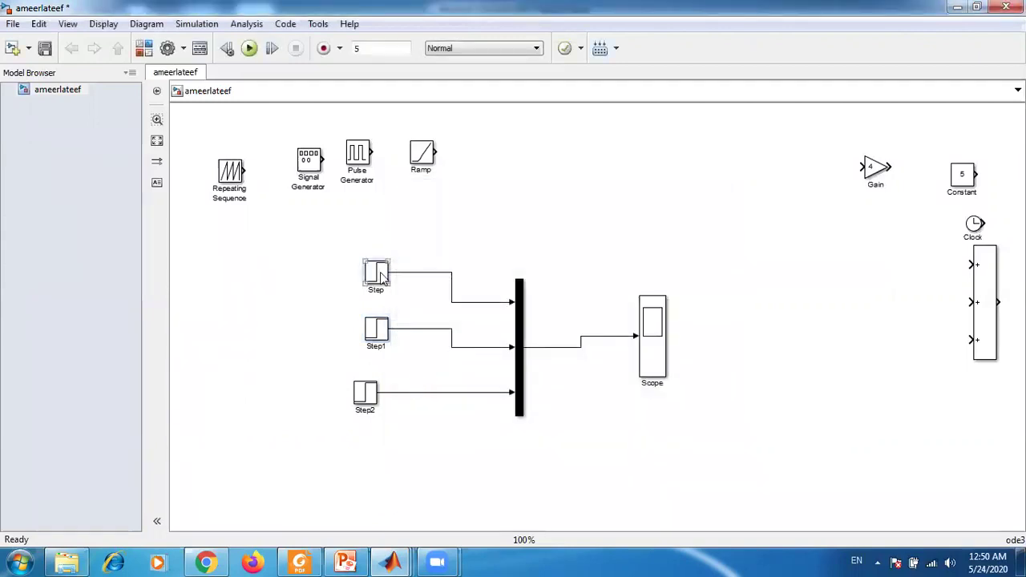
{"action": "double_click", "coordinate": [383, 276]}
{"action": "left_click", "coordinate": [413, 313]}
{"action": "left_click_drag", "start_coordinate": [411, 313], "coordinate": [416, 314]}
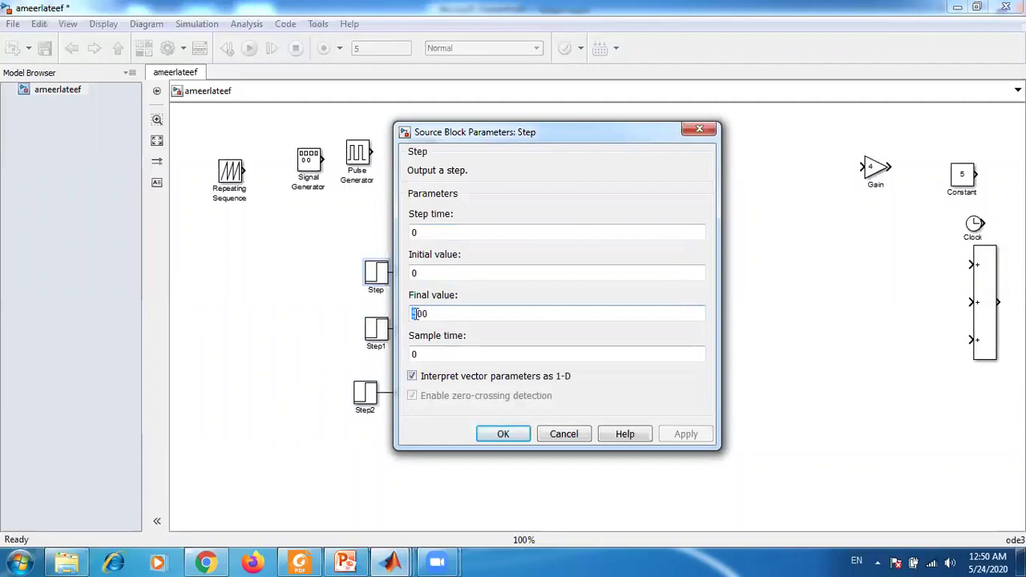
{"action": "type", "text": "2"}
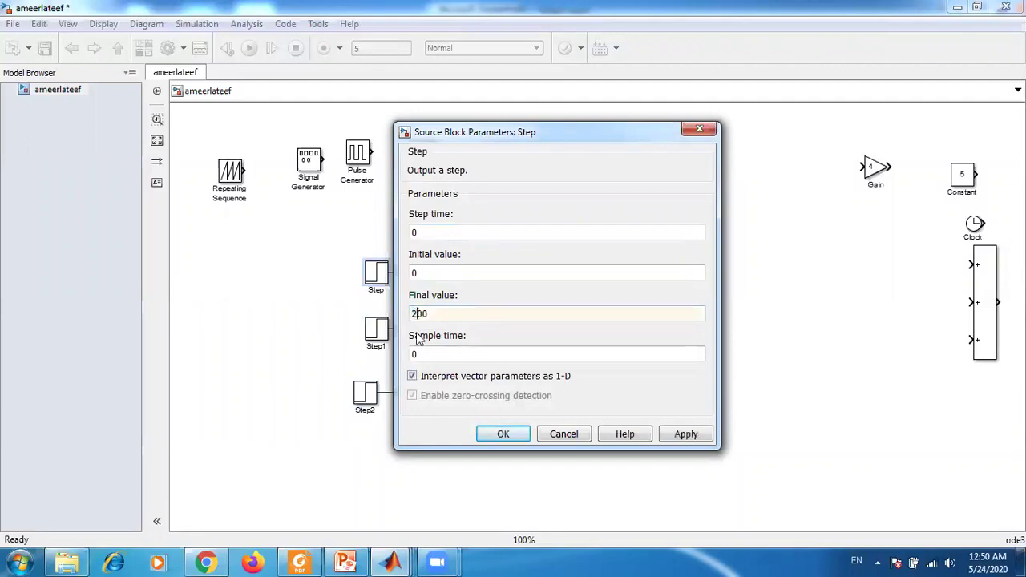
{"action": "left_click", "coordinate": [502, 434]}
Step: Rerun the simulation, autoscale the three step signals in the Scope, and close the Scope window
{"action": "left_click", "coordinate": [249, 48]}
{"action": "left_click", "coordinate": [649, 310]}
{"action": "double_click", "coordinate": [650, 311]}
{"action": "right_click", "coordinate": [328, 180]}
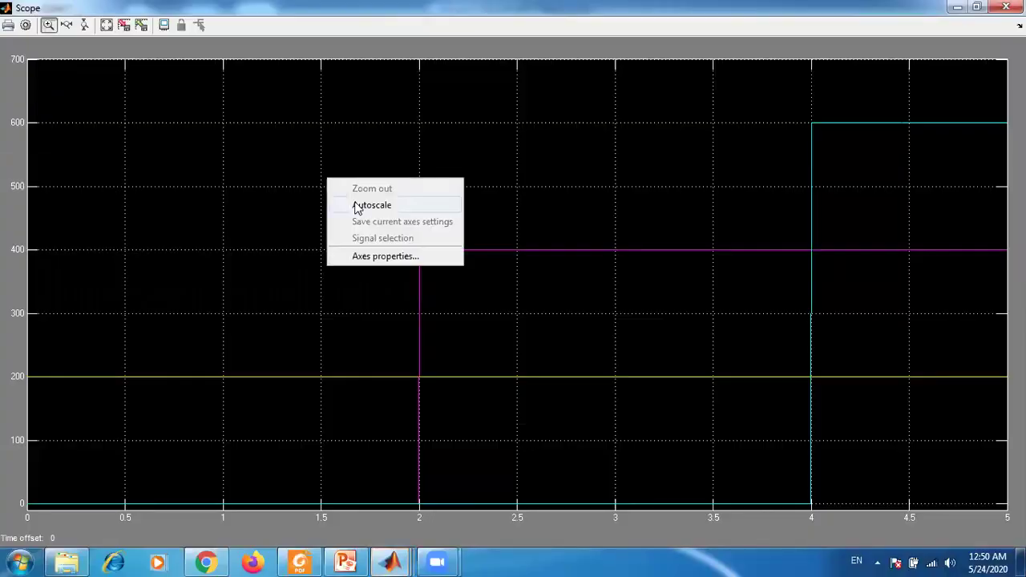
{"action": "left_click", "coordinate": [358, 207]}
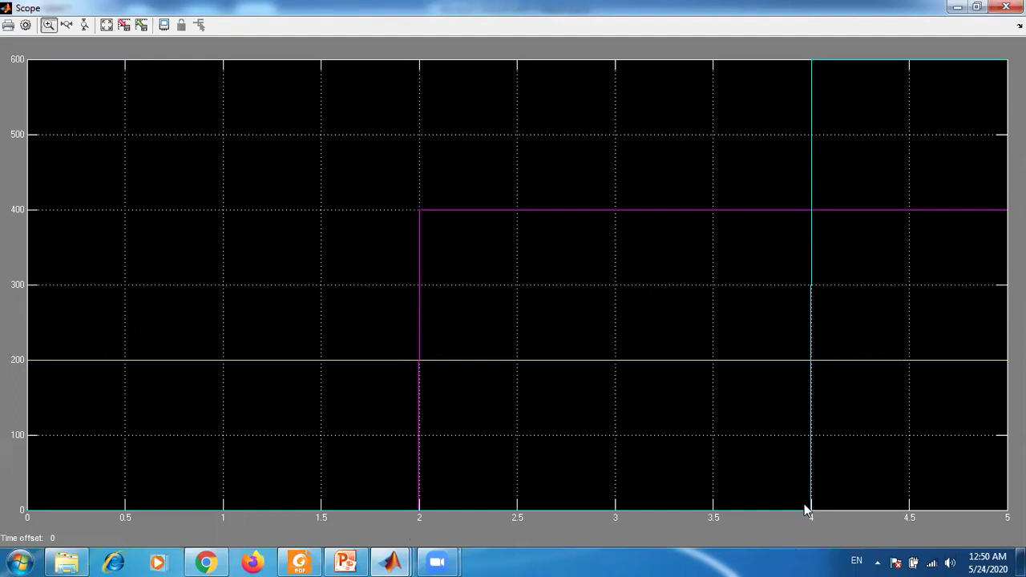
{"action": "left_click", "coordinate": [1006, 6]}
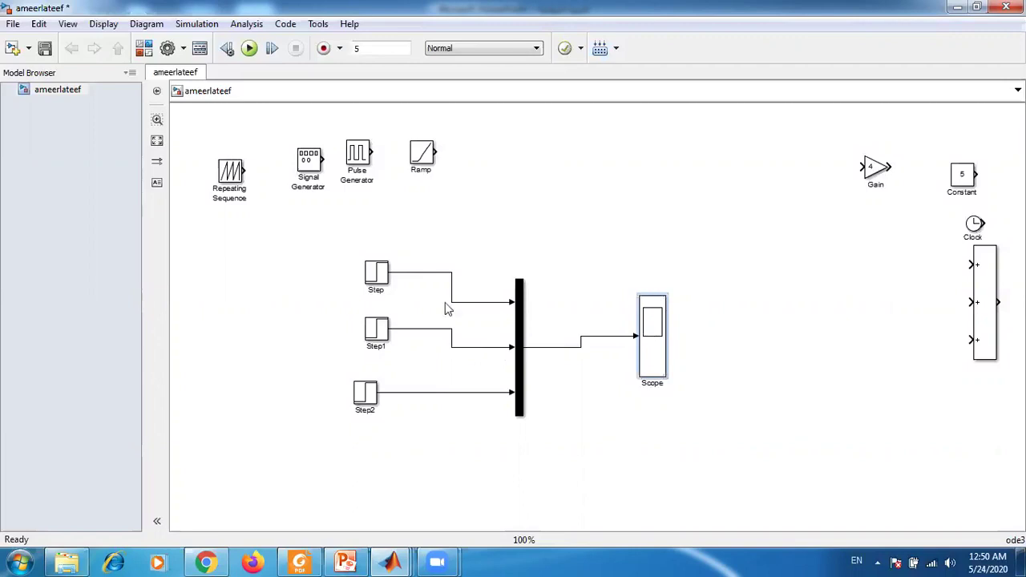
Step: Switch to PowerPoint, dismiss the leftover MATLAB Error Dialog, and return to the ameerlateef model in Simulink
{"action": "left_click", "coordinate": [345, 561]}
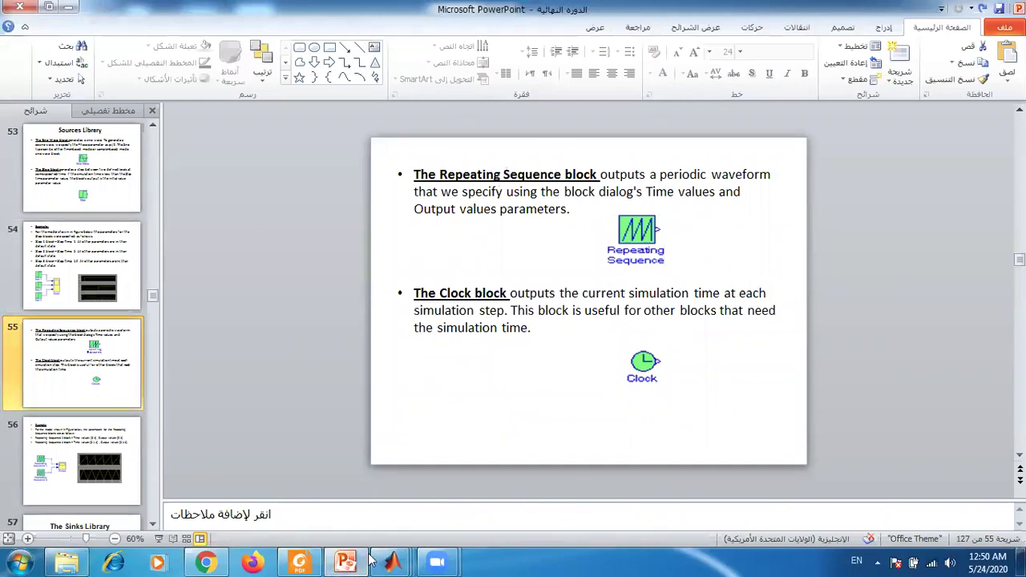
{"action": "mouse_move", "coordinate": [392, 561]}
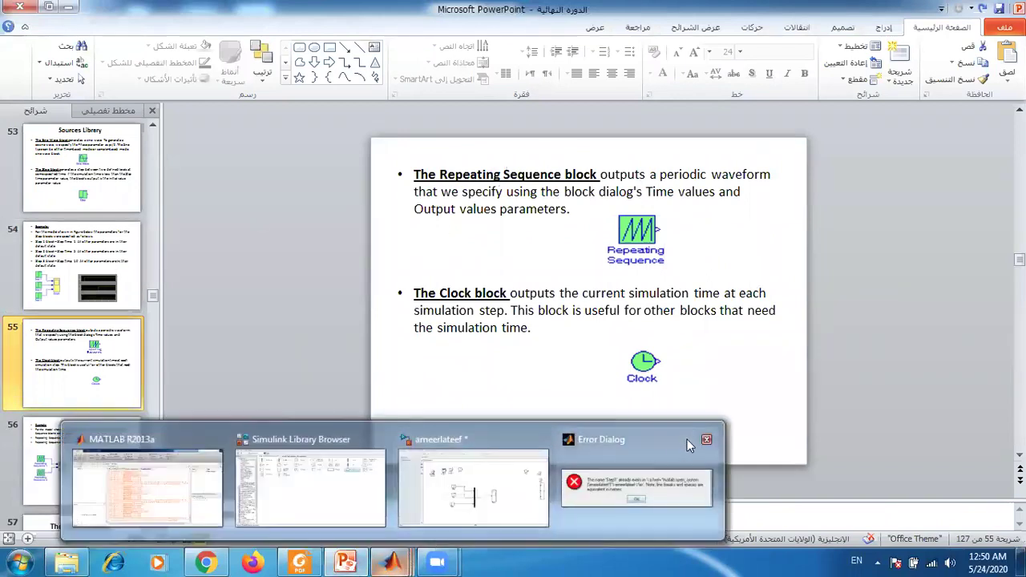
{"action": "left_click", "coordinate": [706, 439]}
{"action": "left_click", "coordinate": [513, 480]}
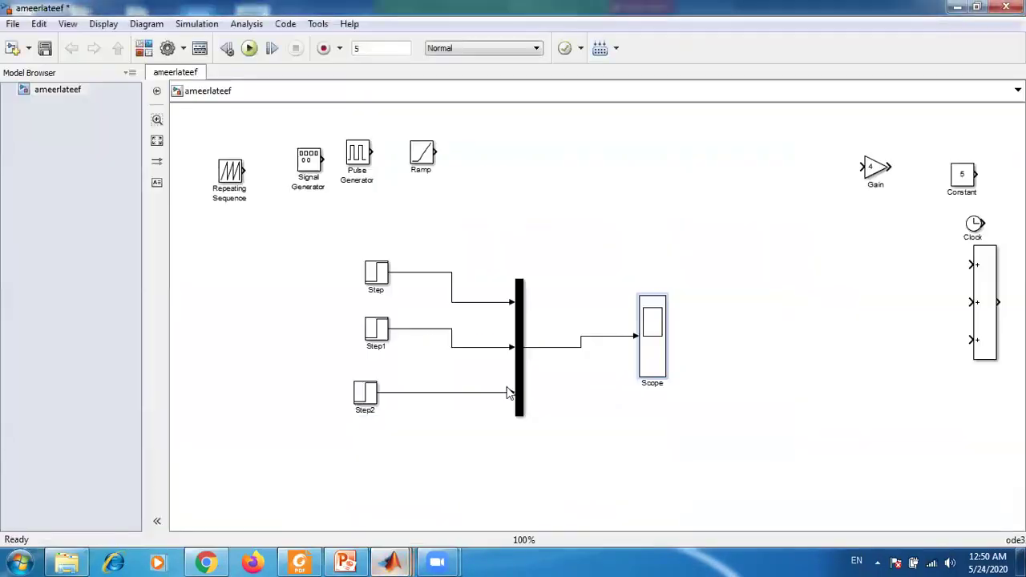
Step: Delete all signal lines and the Step and Step1 blocks, and move the Mux and Step2 aside near the Gain and Clock blocks
{"action": "left_click_drag", "start_coordinate": [417, 274], "coordinate": [449, 456]}
{"action": "key", "text": "Delete"}
{"action": "left_click", "coordinate": [579, 344]}
{"action": "key", "text": "Delete"}
{"action": "left_click_drag", "start_coordinate": [523, 356], "coordinate": [807, 213]}
{"action": "left_click_drag", "start_coordinate": [331, 294], "coordinate": [405, 353]}
{"action": "key", "text": "Delete"}
{"action": "left_click_drag", "start_coordinate": [374, 395], "coordinate": [927, 228]}
Step: Place the Repeating Sequence block in front of the Scope and connect its output to the Scope input
{"action": "mouse_move", "coordinate": [231, 171]}
{"action": "left_mouse_down"}
{"action": "mouse_move", "coordinate": [492, 330]}
{"action": "mouse_move", "coordinate": [635, 335]}
{"action": "left_mouse_up"}
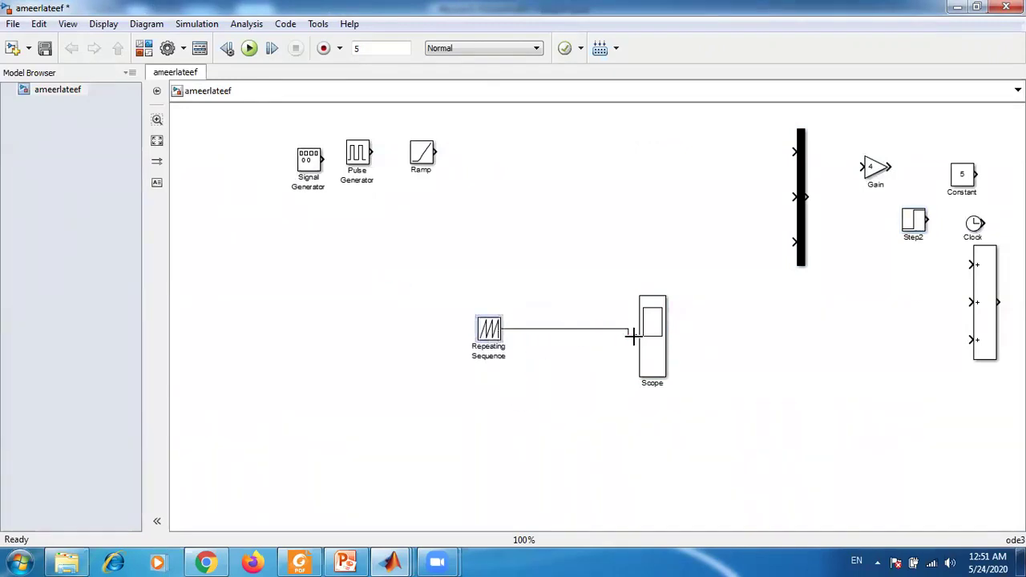
Step: Switch to PowerPoint and show the example slide on the Repeating Sequence block parameters as a slide show
{"action": "left_click", "coordinate": [342, 561]}
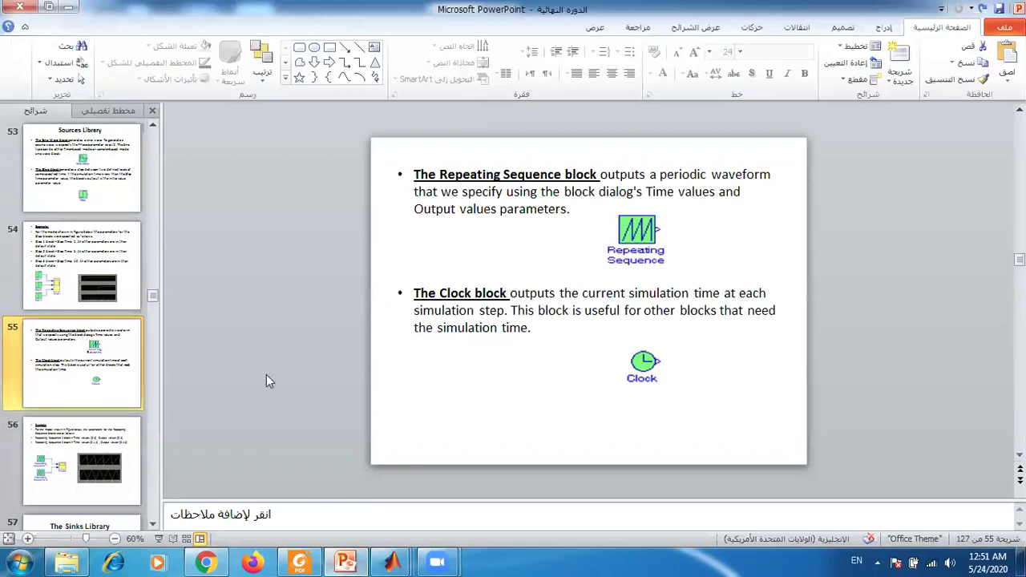
{"action": "key", "text": "Down"}
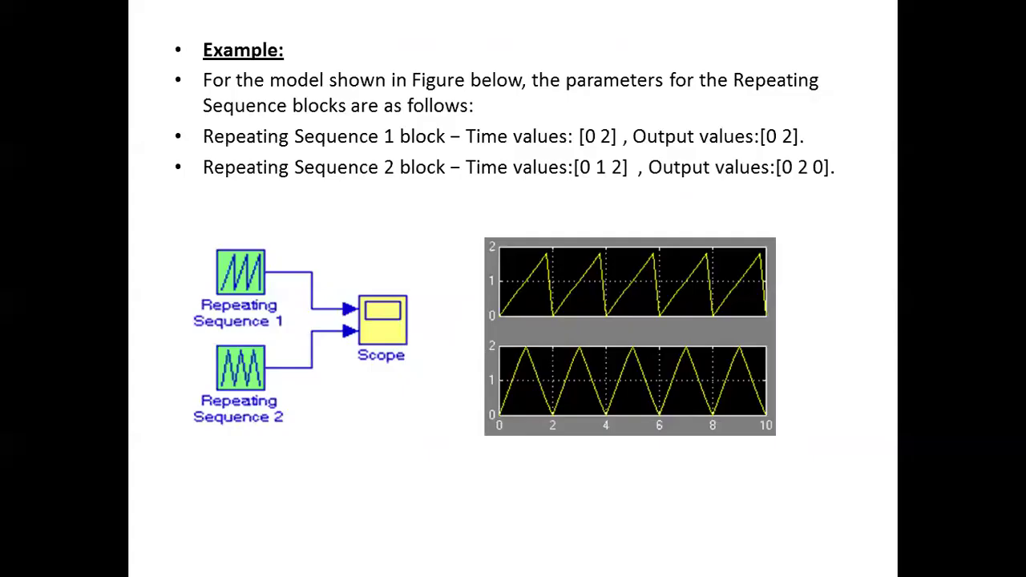
{"action": "left_click", "coordinate": [159, 539]}
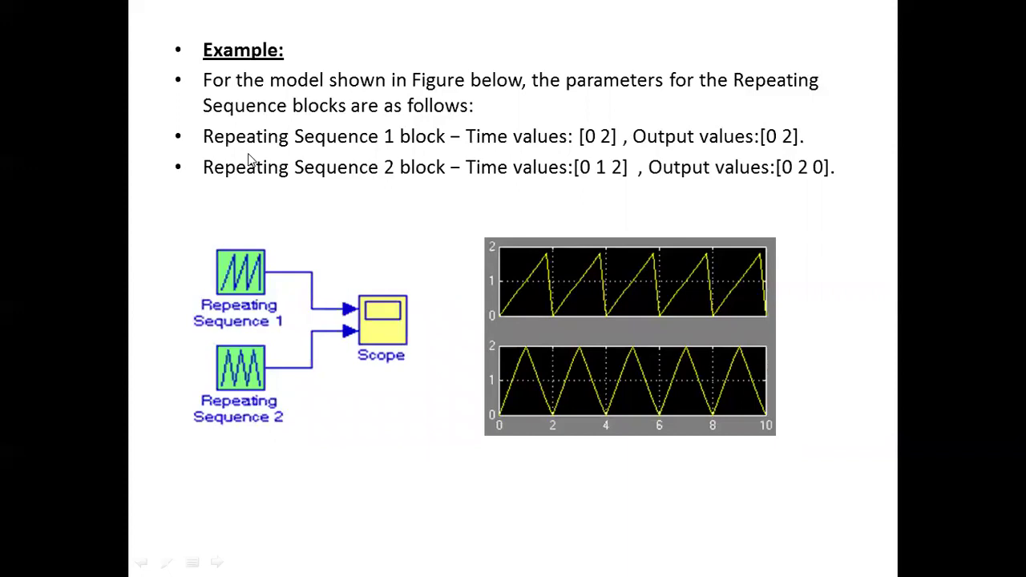
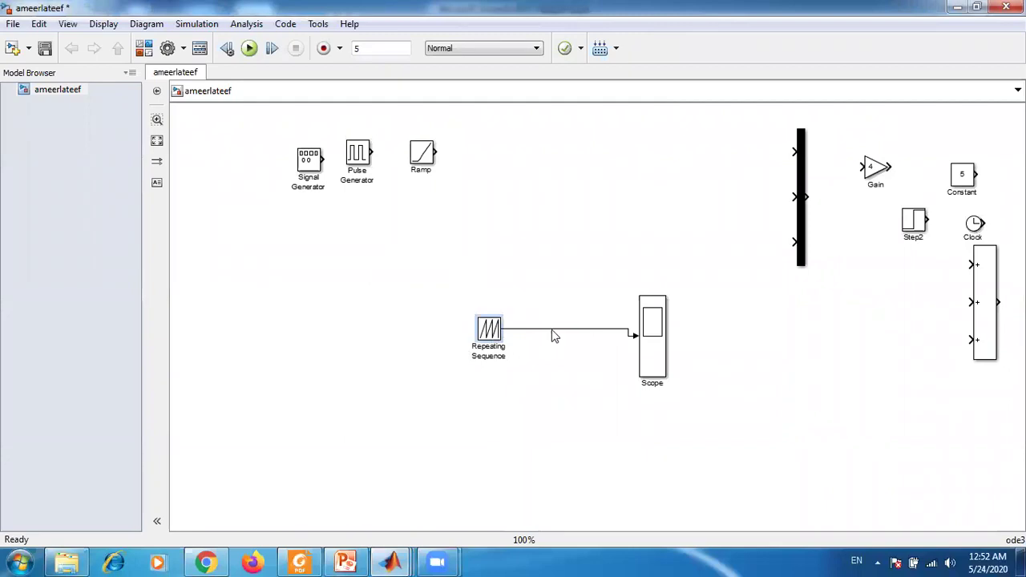
Step: Delete the line between Repeating Sequence and the Scope, and set the Scope's time range to auto and number of axes to 2
{"action": "left_click", "coordinate": [552, 331]}
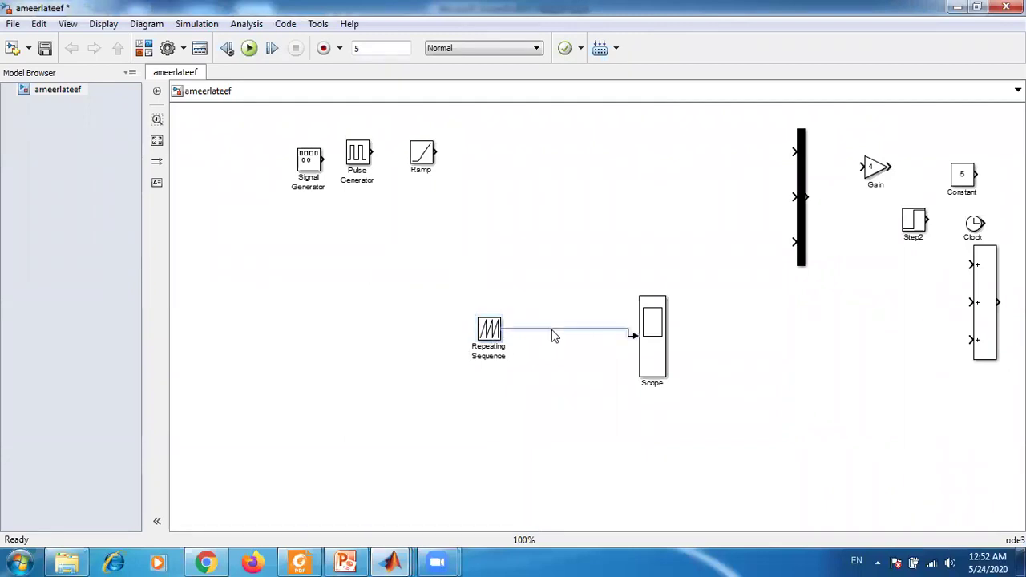
{"action": "key", "text": "Delete"}
{"action": "left_click", "coordinate": [643, 343]}
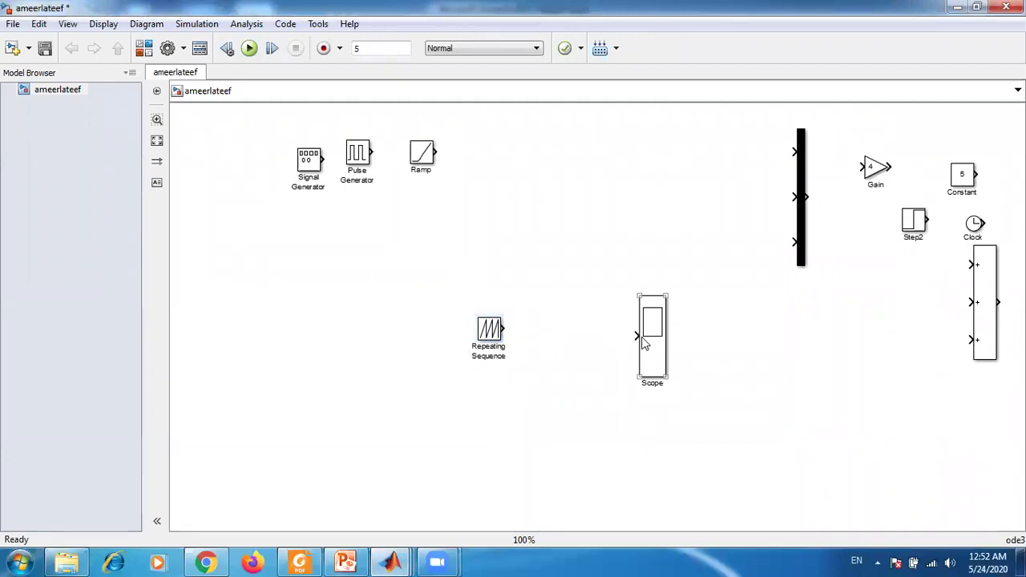
{"action": "double_click", "coordinate": [651, 337]}
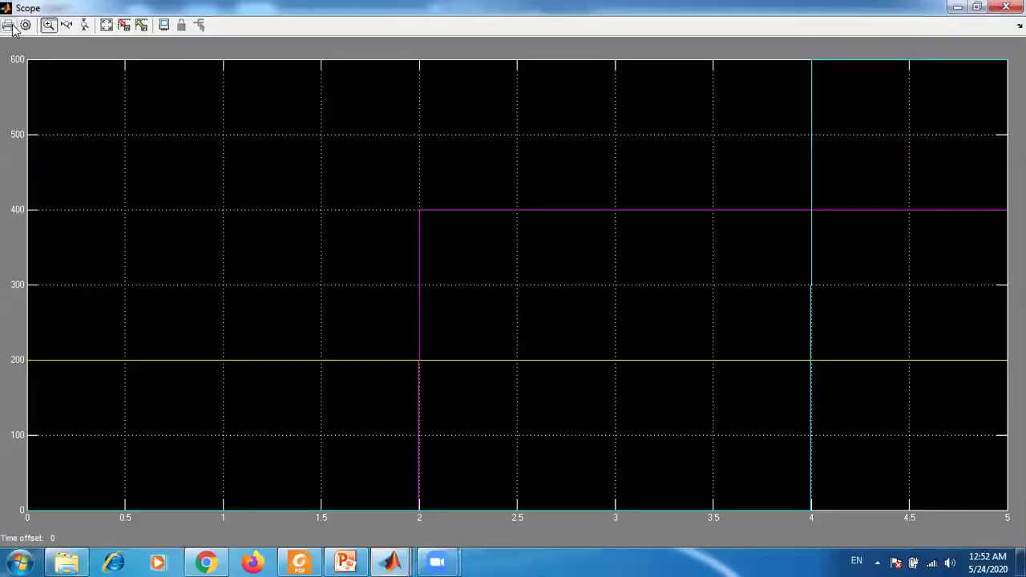
{"action": "left_click", "coordinate": [26, 27]}
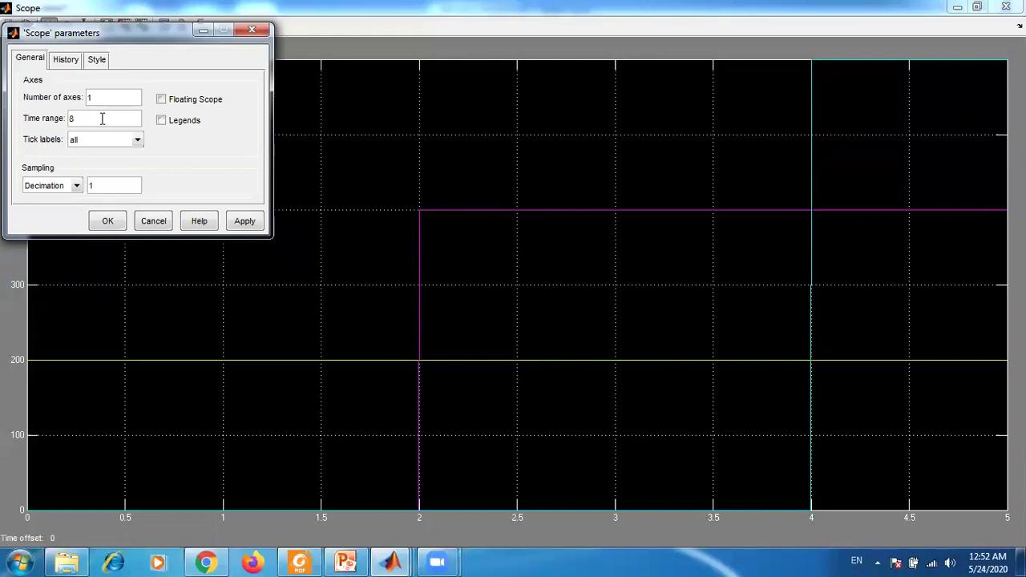
{"action": "left_click_drag", "start_coordinate": [104, 118], "coordinate": [68, 118]}
{"action": "type", "text": "auto"}
{"action": "left_click", "coordinate": [118, 97]}
{"action": "type", "text": "2"}
{"action": "left_click", "coordinate": [113, 225]}
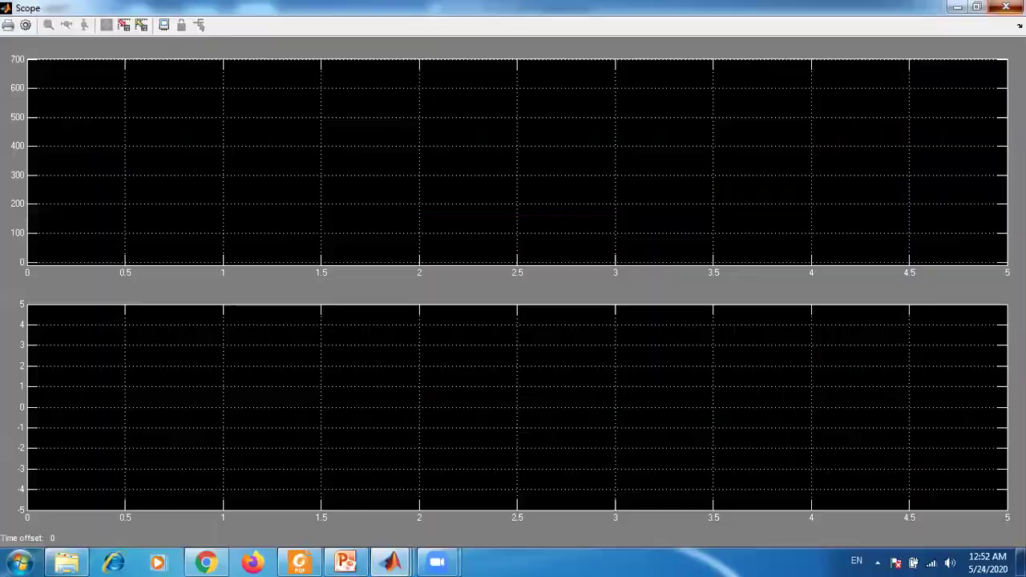
{"action": "left_click", "coordinate": [1006, 6]}
Step: Duplicate the Repeating Sequence block below the original, and connect the original to the Scope's first input and the copy to its second
{"action": "mouse_move", "coordinate": [481, 340]}
{"action": "left_mouse_down"}
{"action": "mouse_move", "coordinate": [476, 328]}
{"action": "mouse_move", "coordinate": [487, 377]}
{"action": "mouse_move", "coordinate": [639, 358]}
{"action": "left_mouse_up"}
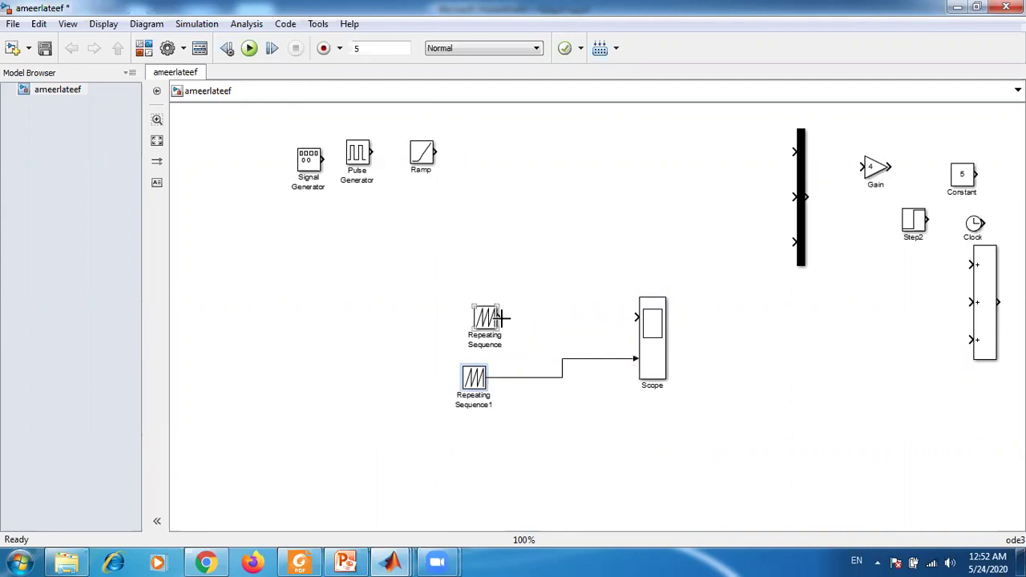
{"action": "left_click_drag", "start_coordinate": [499, 319], "coordinate": [637, 317]}
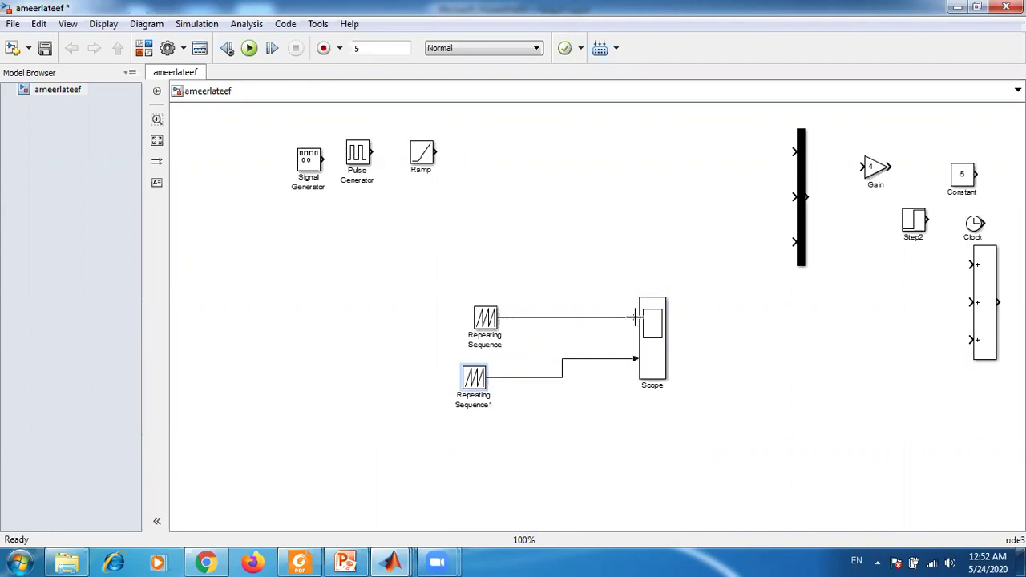
Step: Review the time values and output values of the original Repeating Sequence block connected to the Scope's first input
{"action": "double_click", "coordinate": [488, 319]}
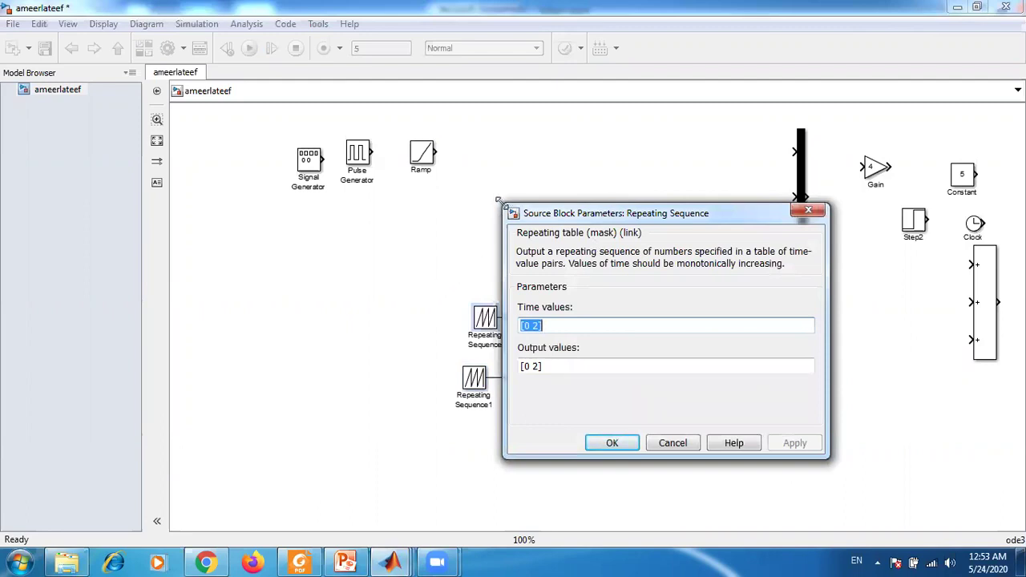
{"action": "left_click_drag", "start_coordinate": [497, 201], "coordinate": [361, 129]}
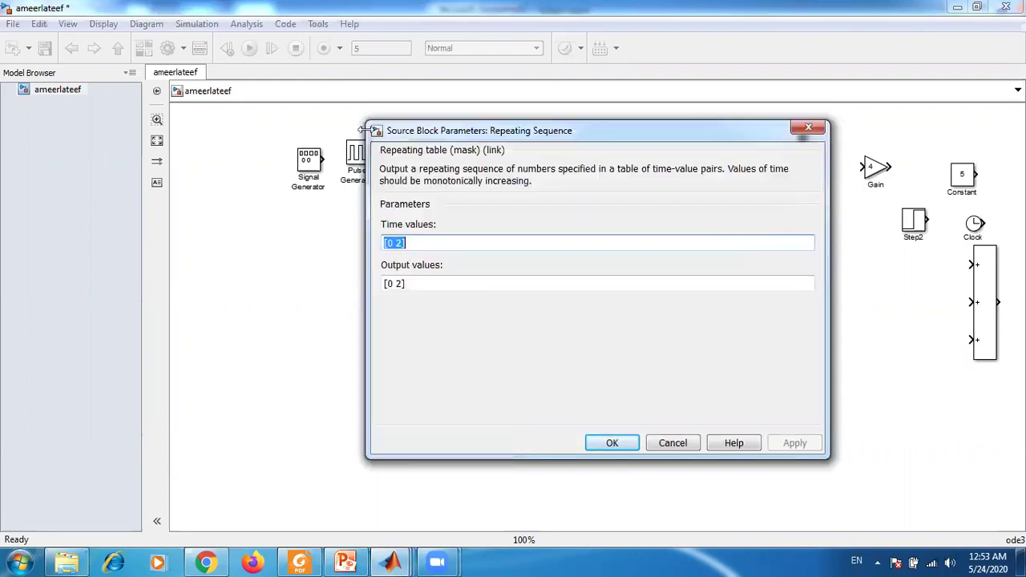
{"action": "left_click", "coordinate": [394, 243]}
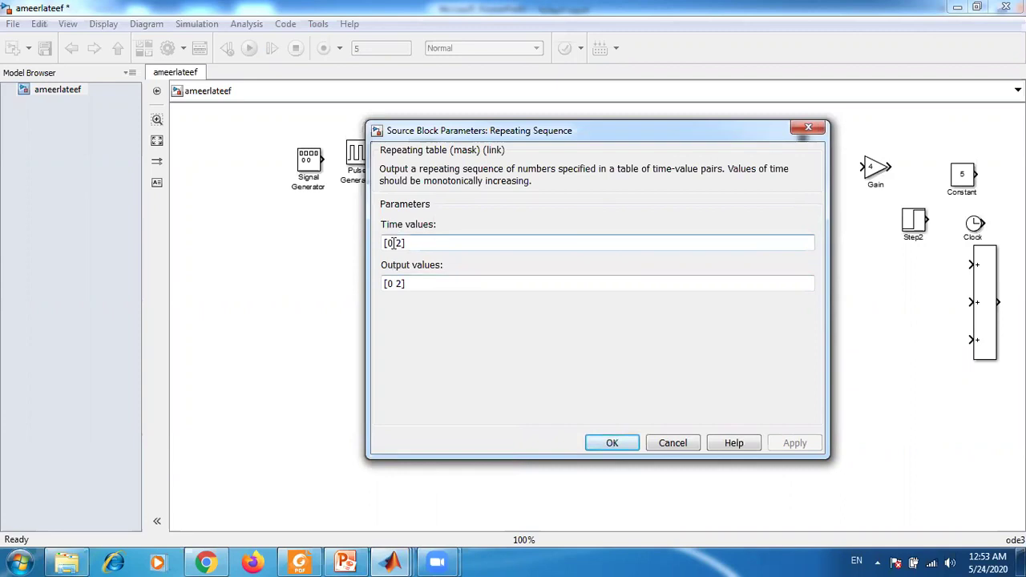
{"action": "triple_click", "coordinate": [403, 286]}
{"action": "left_click", "coordinate": [401, 286]}
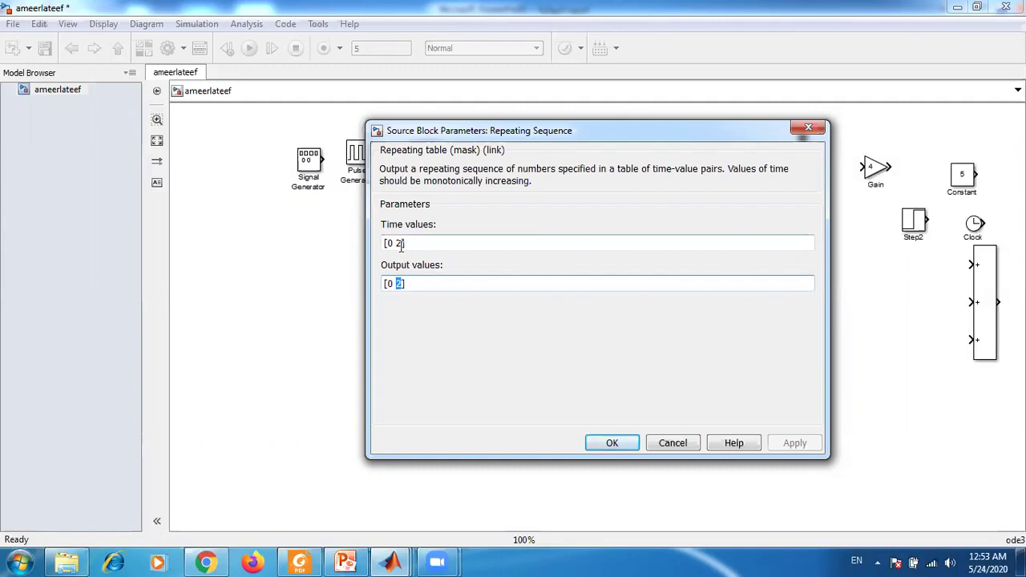
{"action": "left_click", "coordinate": [603, 447]}
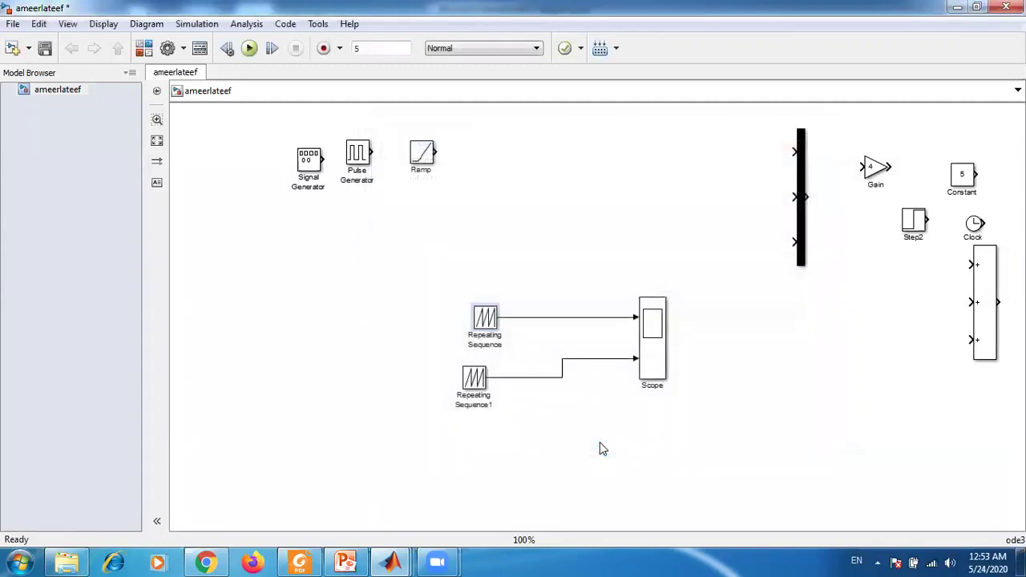
Step: Duplicate the Repeating Sequence block and the two-input Scope, placing both copies above the originals
{"action": "left_click", "coordinate": [486, 320]}
{"action": "left_click_drag", "start_coordinate": [486, 321], "coordinate": [550, 186]}
{"action": "left_click", "coordinate": [657, 333]}
{"action": "left_click_drag", "start_coordinate": [657, 333], "coordinate": [653, 202]}
Step: Set the copied Scope's number of axes to 1 and connect the copied Repeating Sequence block to its input
{"action": "double_click", "coordinate": [652, 201]}
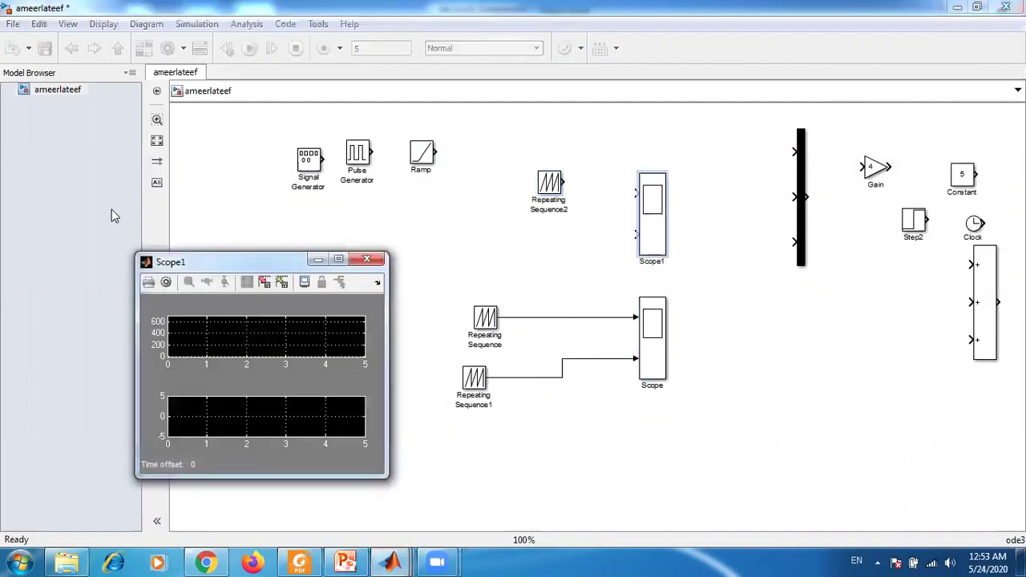
{"action": "left_click", "coordinate": [166, 283]}
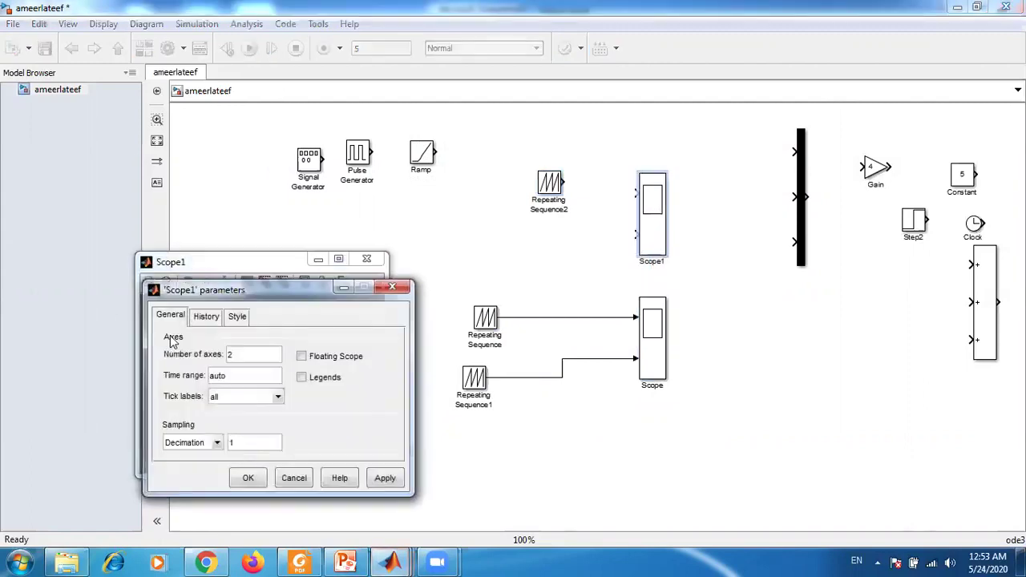
{"action": "left_click", "coordinate": [230, 355]}
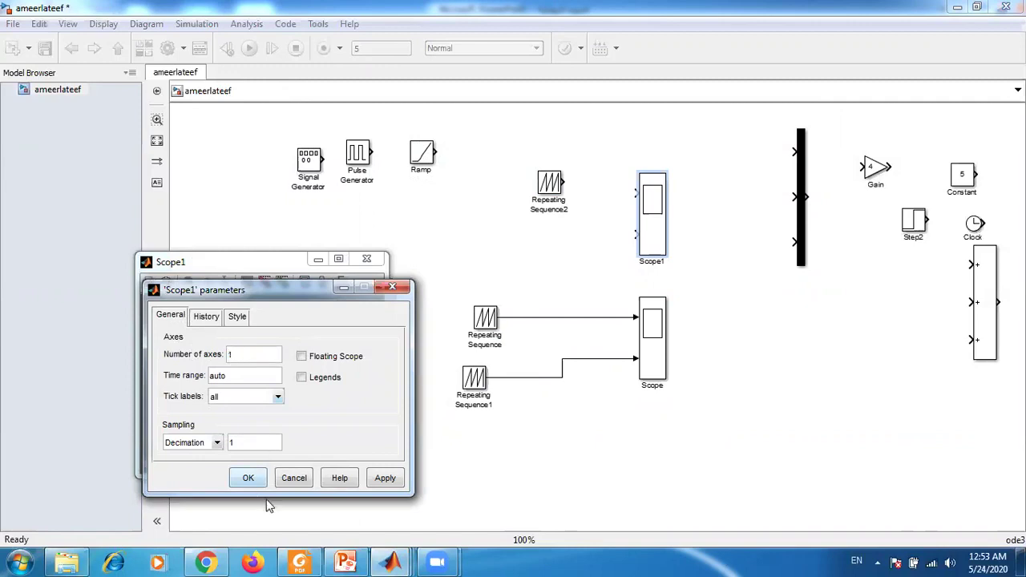
{"action": "left_click", "coordinate": [243, 479]}
{"action": "left_click_drag", "start_coordinate": [652, 242], "coordinate": [644, 210]}
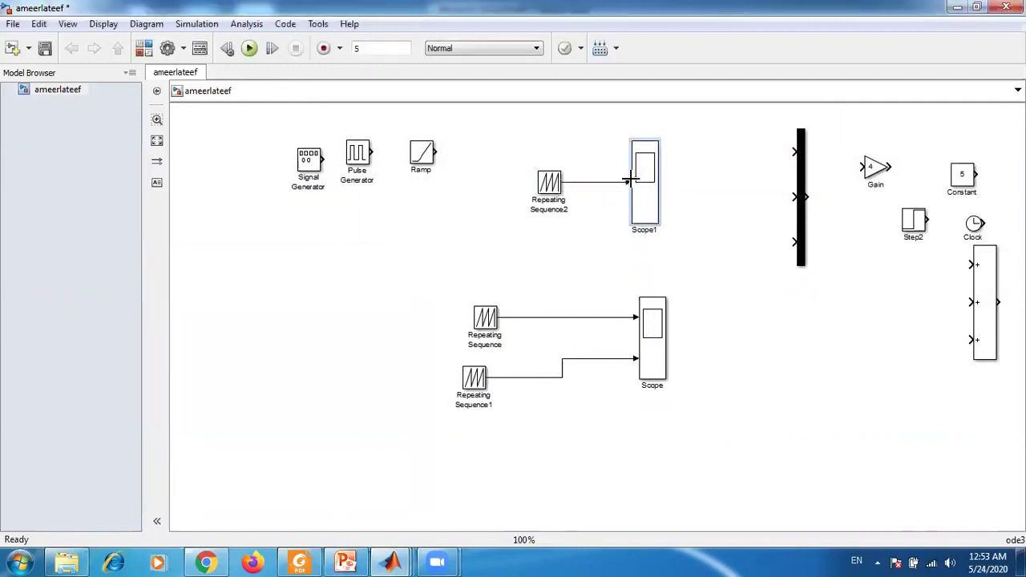
Step: Set the output values of the Repeating Sequence2 block to [0 5]
{"action": "double_click", "coordinate": [550, 183]}
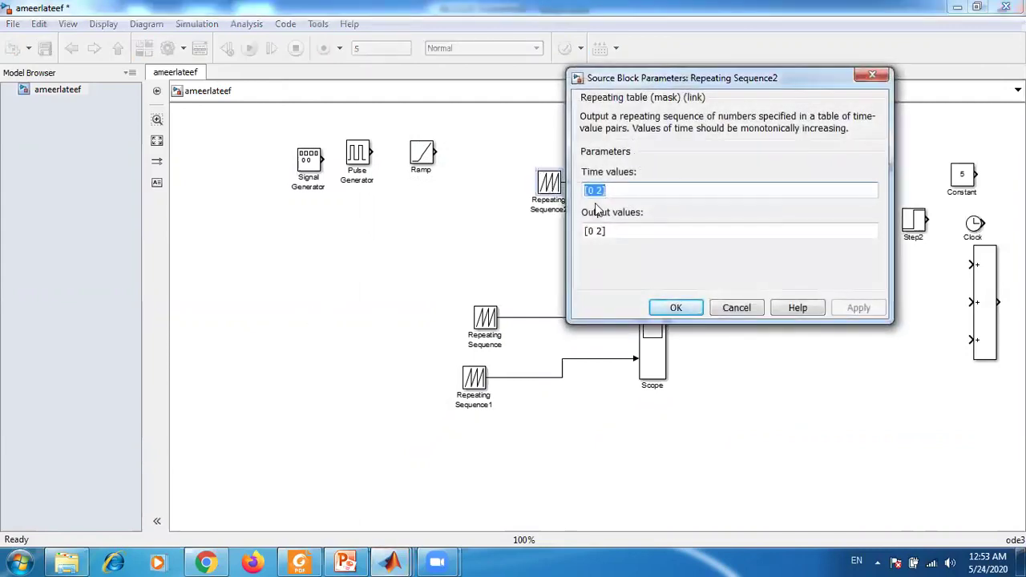
{"action": "left_click", "coordinate": [604, 190]}
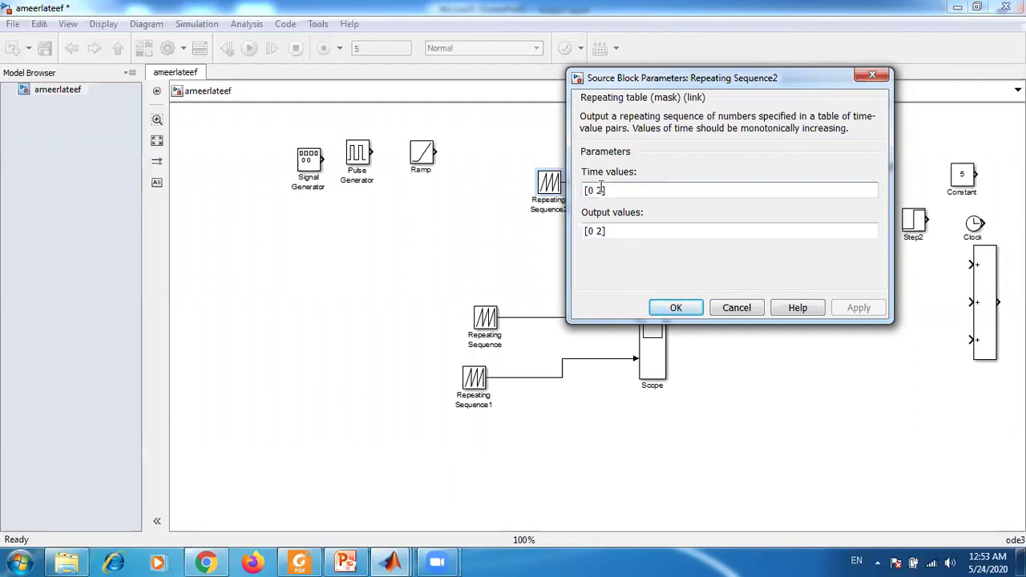
{"action": "double_click", "coordinate": [600, 230]}
{"action": "left_click", "coordinate": [598, 231]}
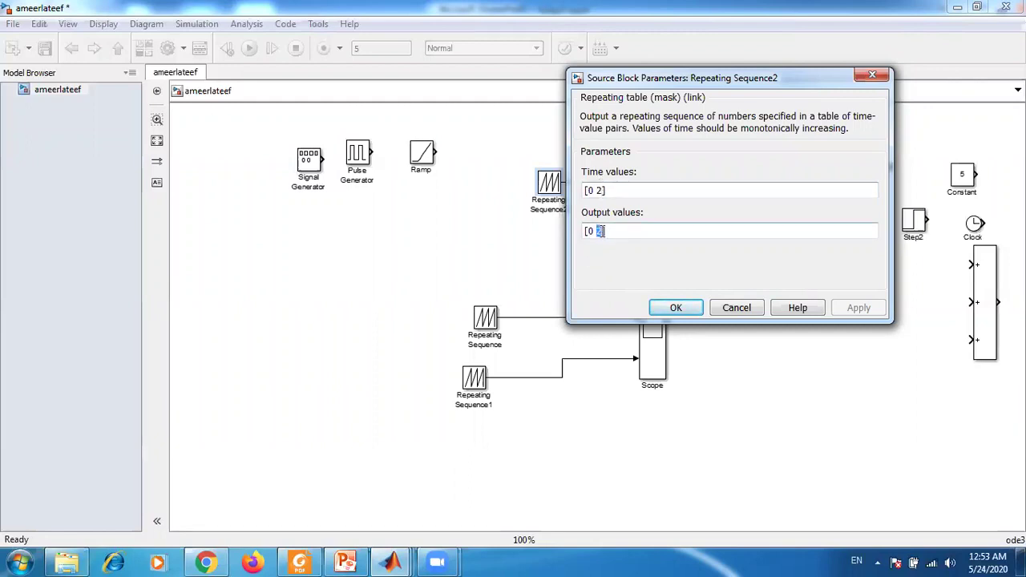
{"action": "type", "text": "3"}
{"action": "left_click", "coordinate": [676, 308]}
Step: Set the simulation stop time to 6 and run the model
{"action": "left_click", "coordinate": [250, 51]}
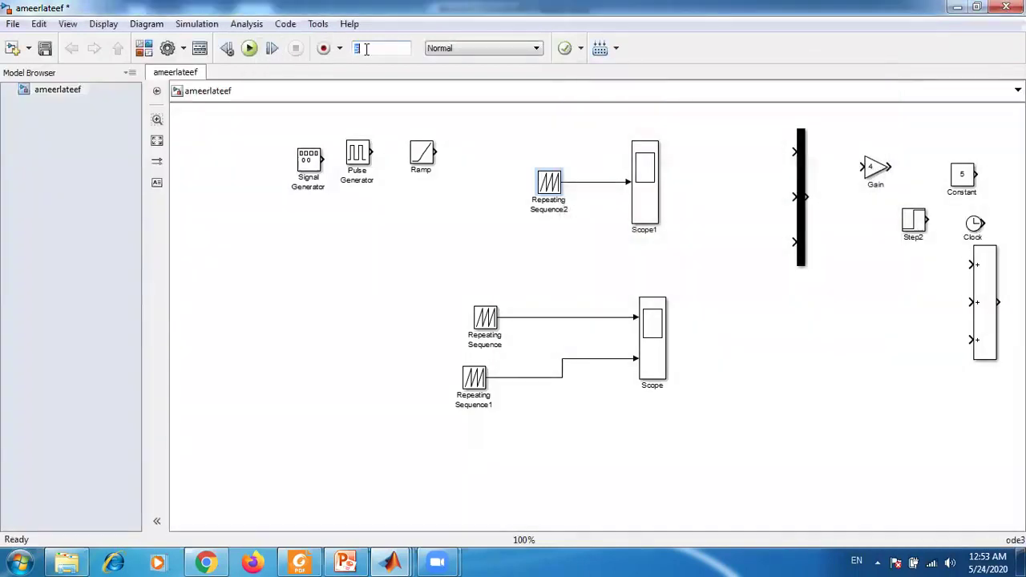
{"action": "left_click", "coordinate": [366, 49]}
{"action": "type", "text": "6"}
{"action": "left_click", "coordinate": [253, 51]}
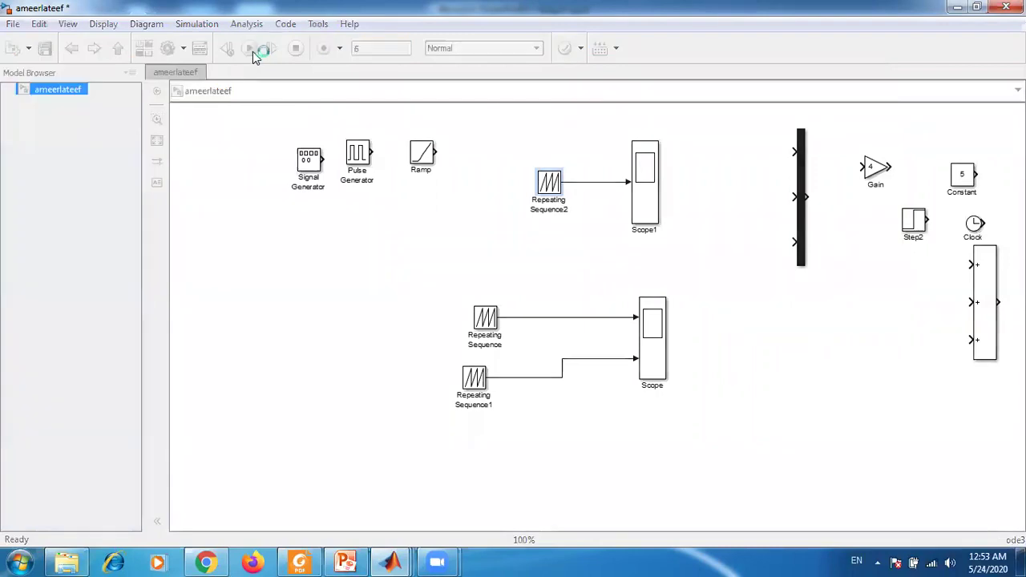
Step: View the Scope1 plot in a maximized window with autoscaled axes, and close it
{"action": "left_click", "coordinate": [643, 210]}
{"action": "double_click", "coordinate": [641, 210]}
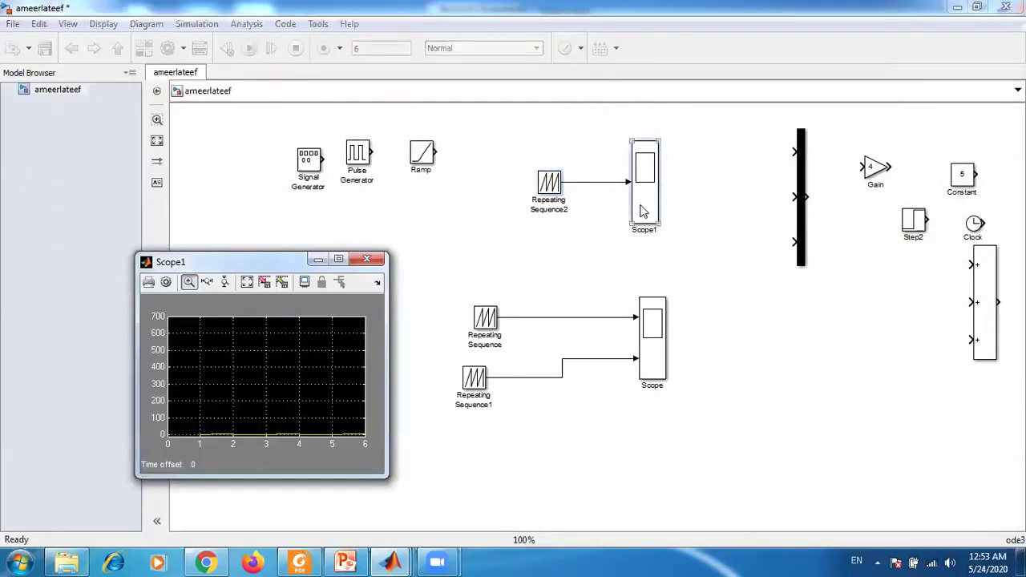
{"action": "left_click", "coordinate": [337, 258]}
{"action": "right_click", "coordinate": [469, 129]}
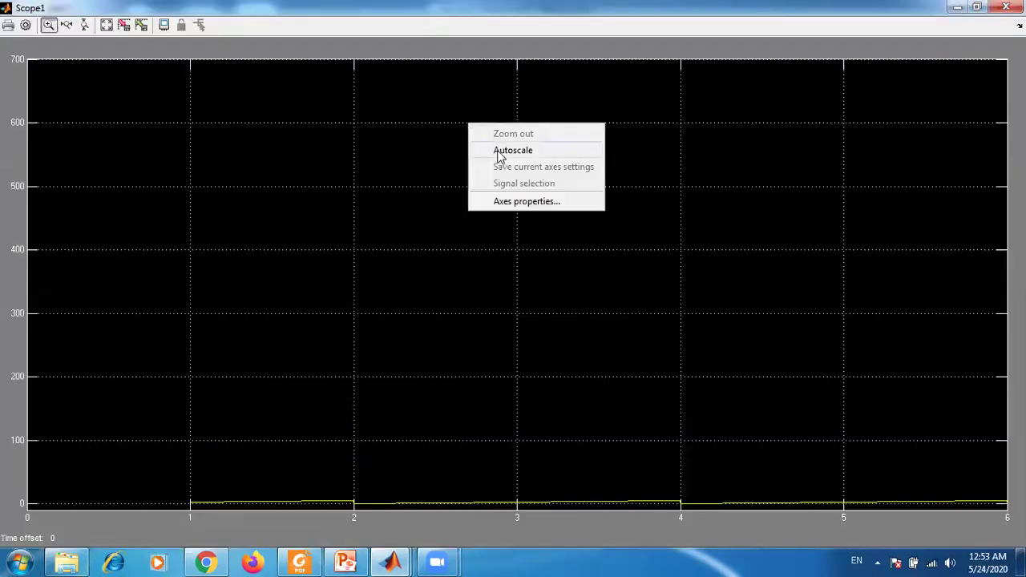
{"action": "left_click", "coordinate": [494, 152]}
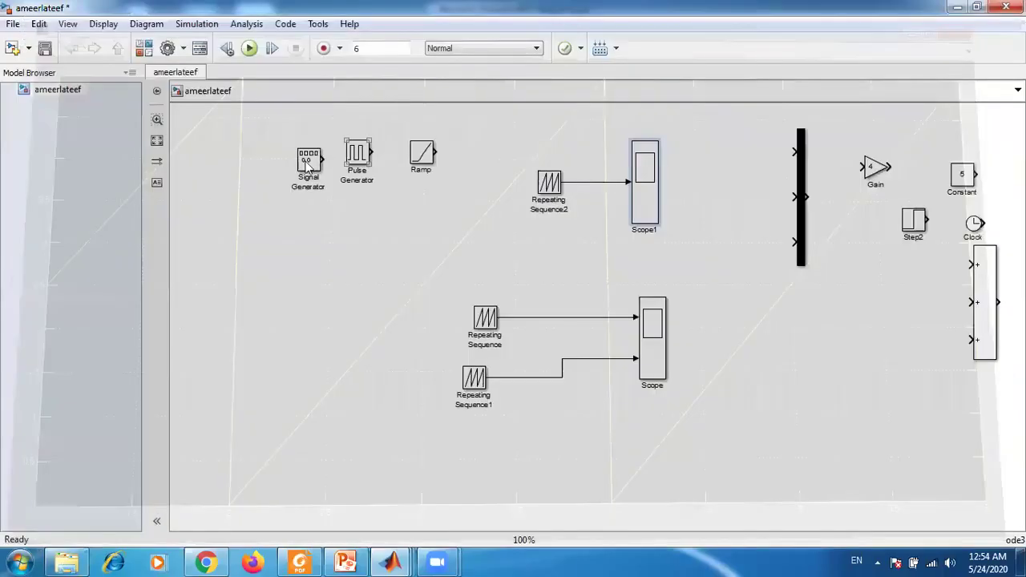
{"action": "left_click", "coordinate": [1006, 7]}
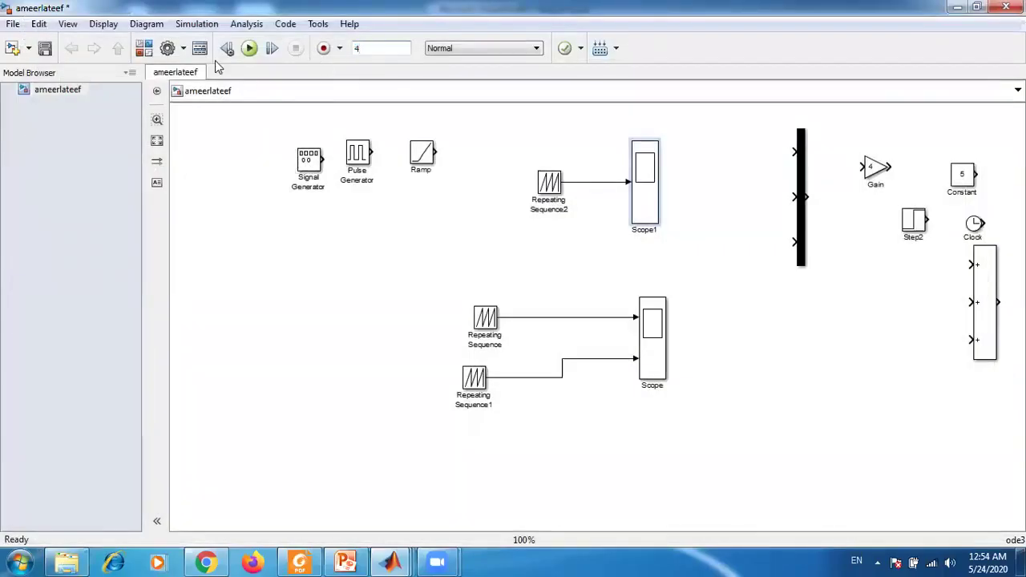
Step: Run the simulation with a stop time of 4, and view the autoscaled repeating signal in Scope1
{"action": "left_click", "coordinate": [249, 50]}
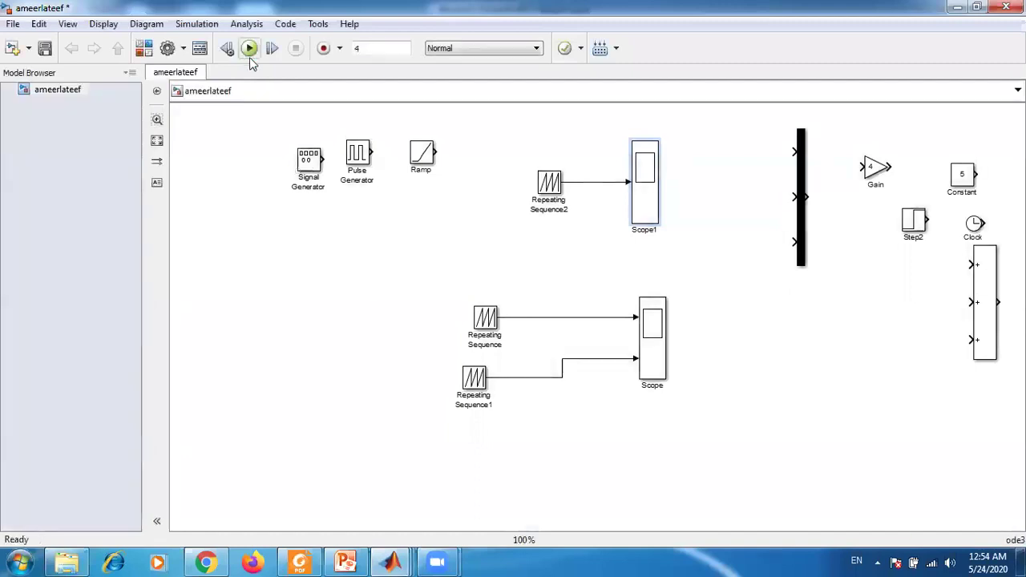
{"action": "double_click", "coordinate": [644, 191]}
{"action": "right_click", "coordinate": [301, 189]}
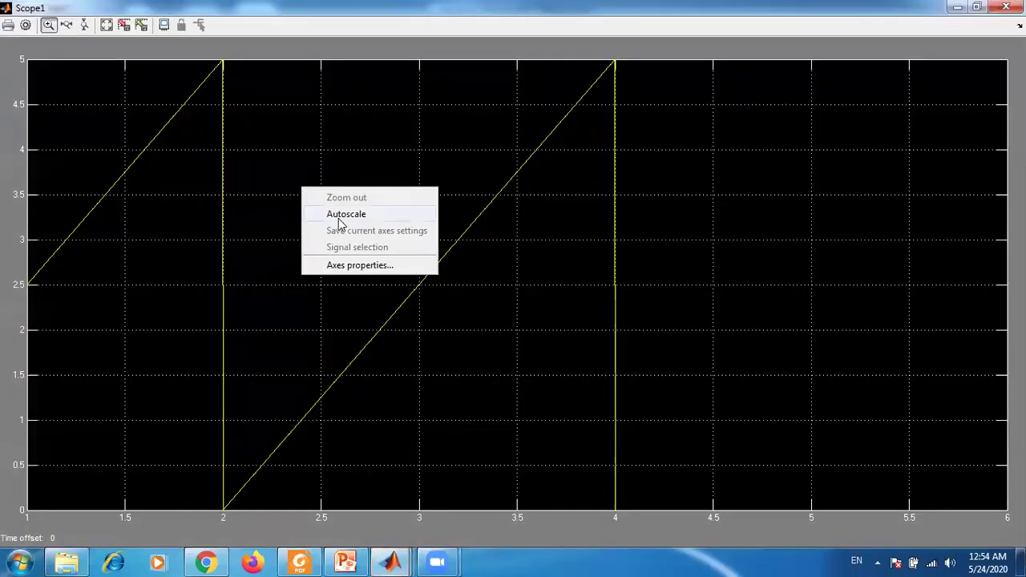
{"action": "left_click", "coordinate": [337, 214]}
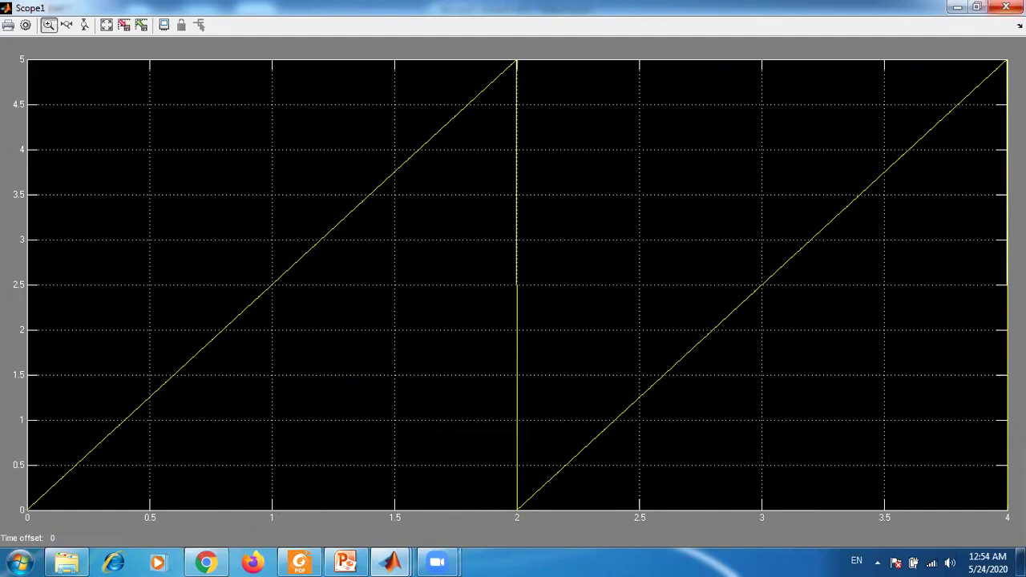
{"action": "left_click", "coordinate": [1005, 7]}
Step: Set the Repeating Sequence2 block's time values to [0 1] and its output values to [0 10]
{"action": "double_click", "coordinate": [549, 182]}
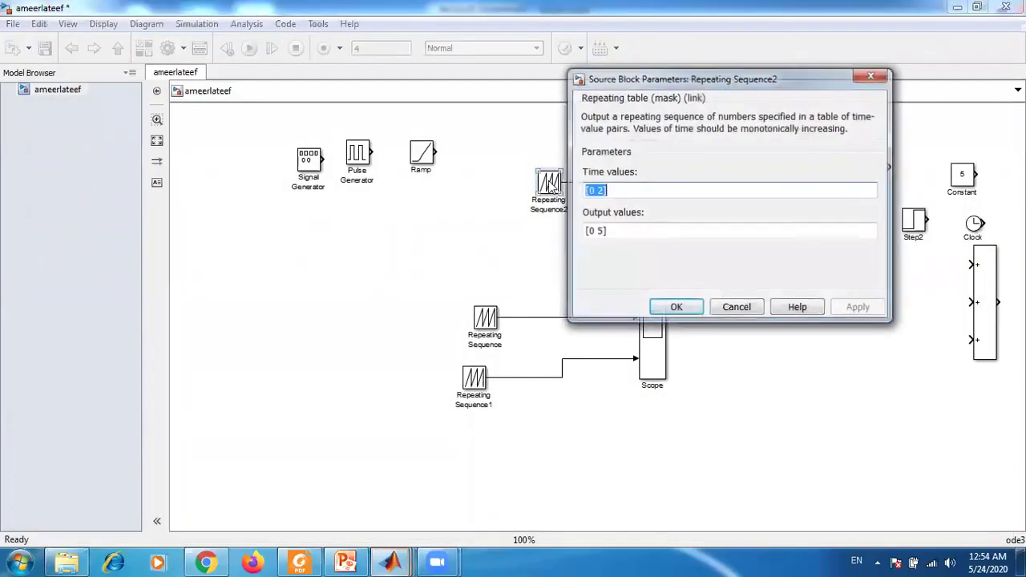
{"action": "left_click", "coordinate": [605, 191]}
{"action": "triple_click", "coordinate": [603, 191]}
{"action": "left_click", "coordinate": [603, 191]}
{"action": "key", "text": "BackSpace"}
{"action": "type", "text": "1"}
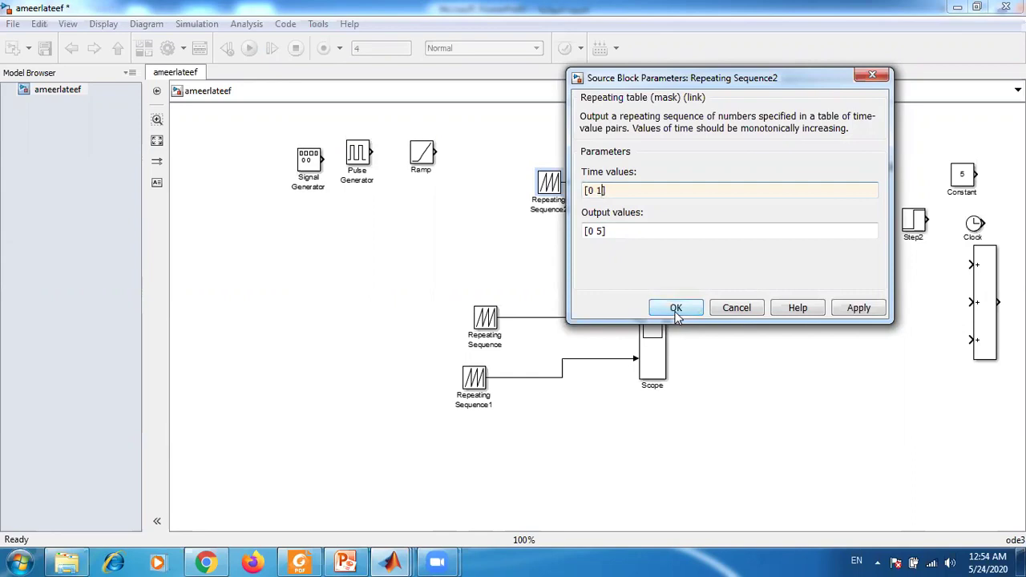
{"action": "triple_click", "coordinate": [602, 231]}
{"action": "left_click", "coordinate": [603, 231]}
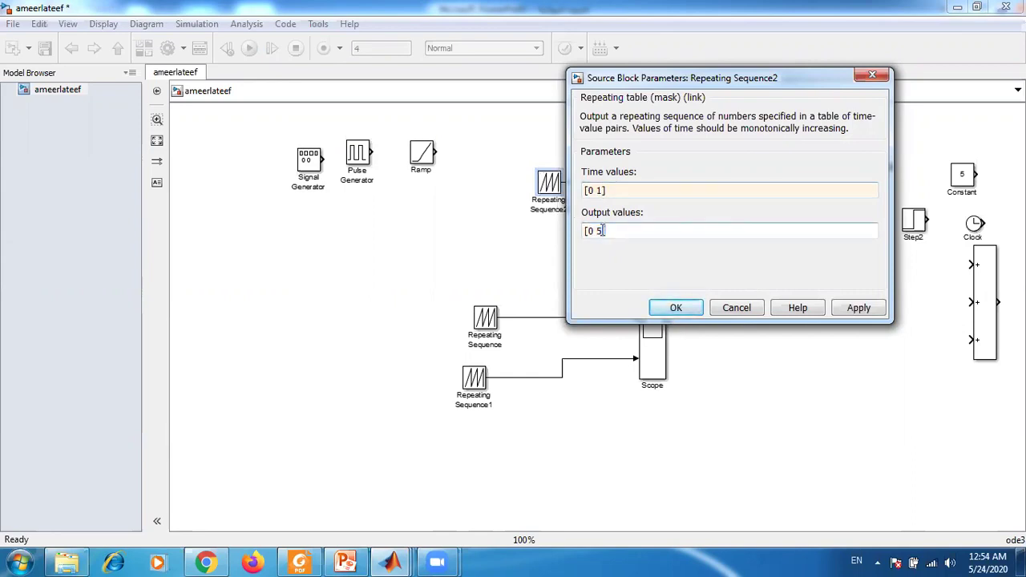
{"action": "key", "text": "BackSpace"}
{"action": "left_click", "coordinate": [674, 307]}
Step: Run the simulation with the [0 1] time values and view the autoscaled sawtooth in Scope1
{"action": "left_click", "coordinate": [249, 48]}
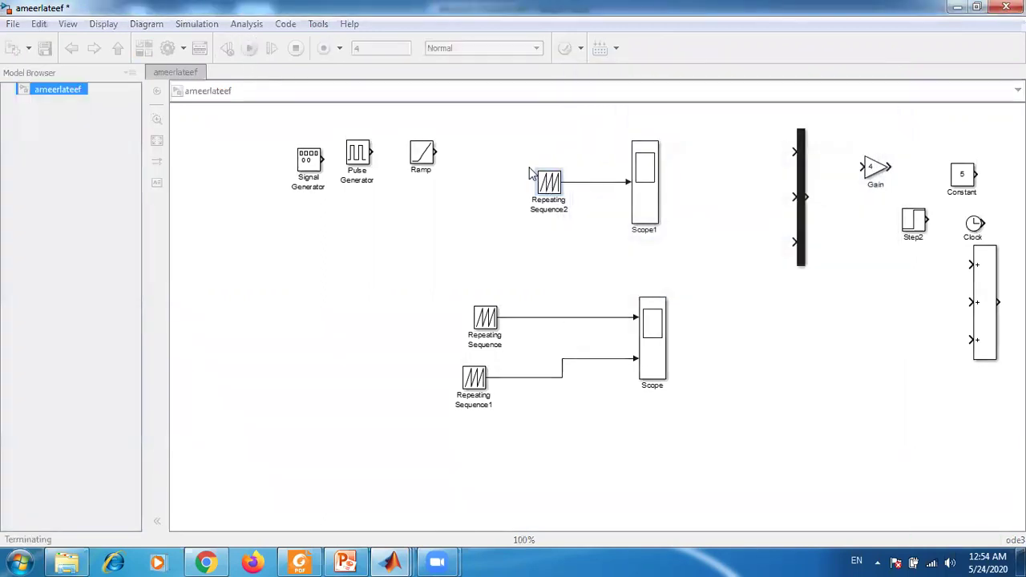
{"action": "double_click", "coordinate": [646, 180]}
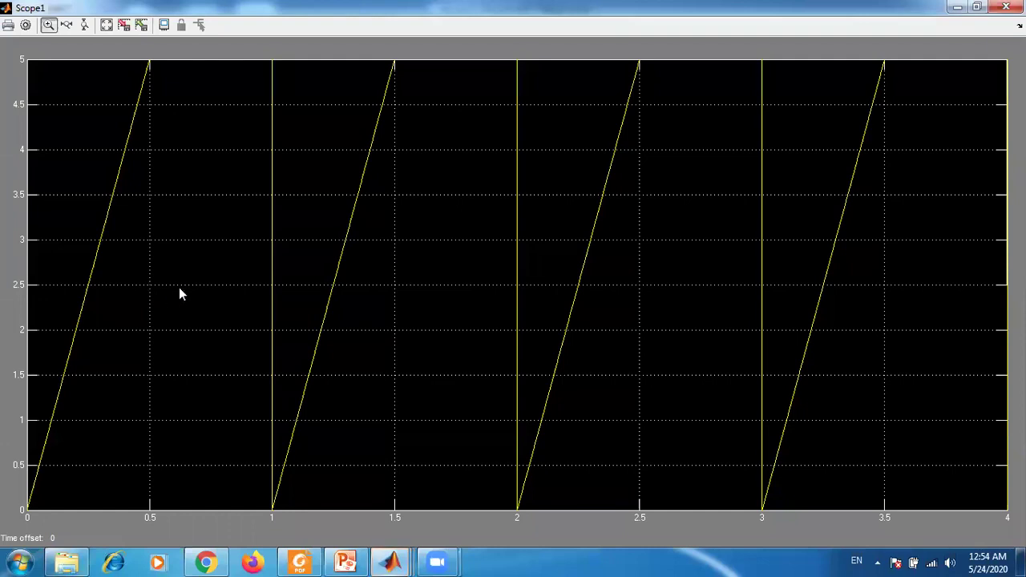
{"action": "right_click", "coordinate": [178, 287]}
{"action": "left_click", "coordinate": [202, 313]}
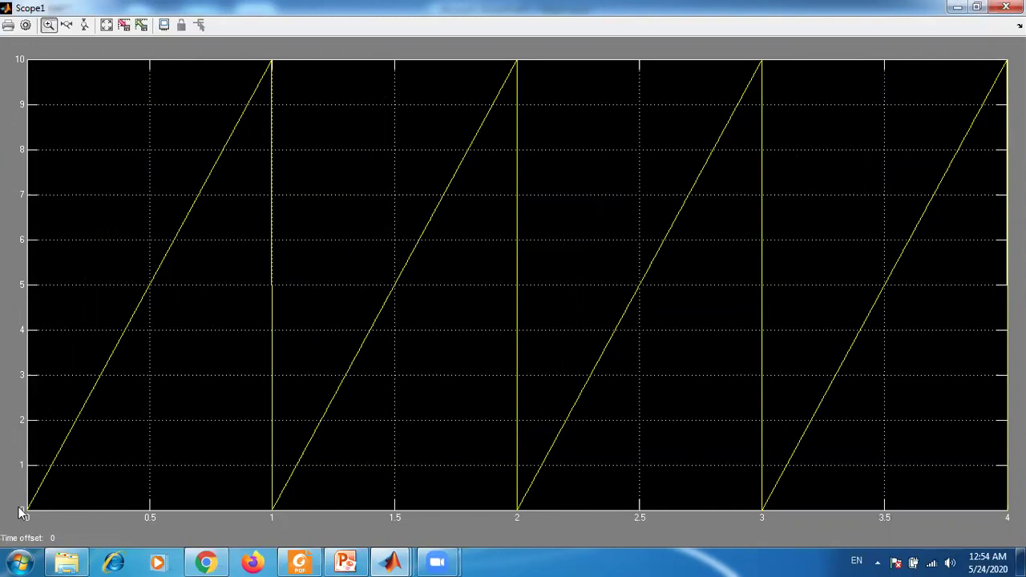
{"action": "left_click", "coordinate": [1006, 8]}
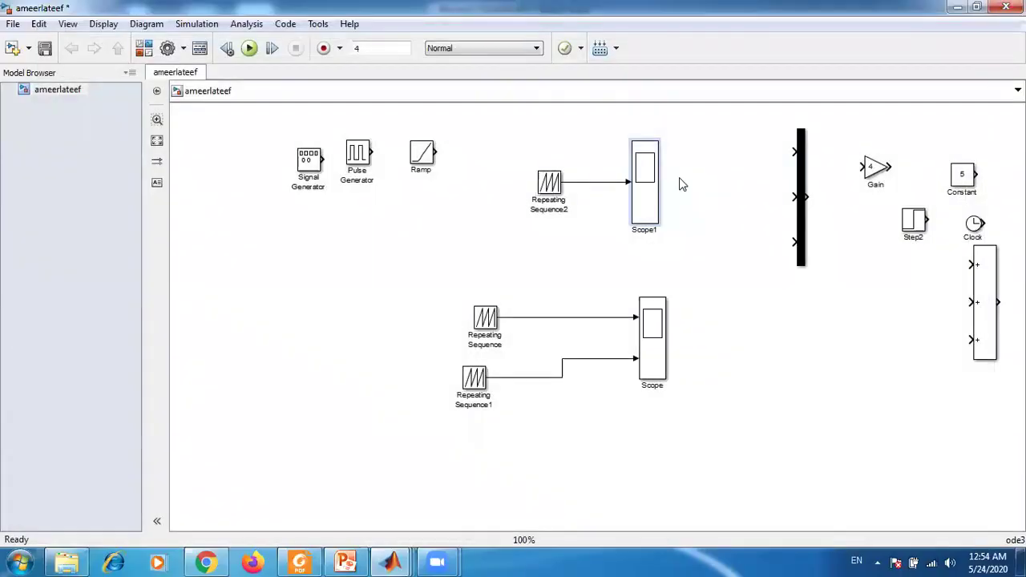
Step: Set the Repeating Sequence2 block's time values to [0 3]
{"action": "double_click", "coordinate": [550, 186]}
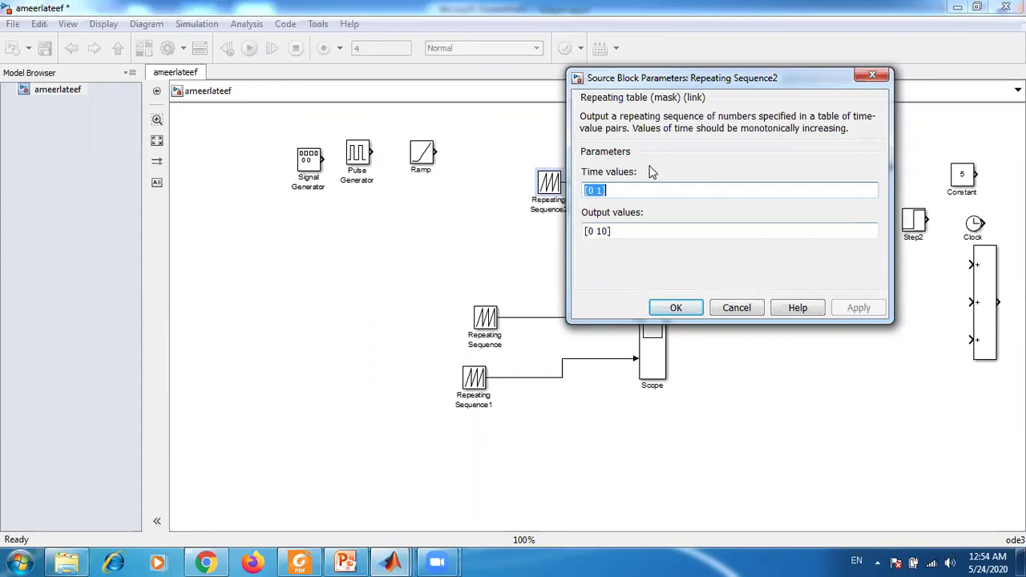
{"action": "left_click", "coordinate": [596, 190]}
{"action": "left_click_drag", "start_coordinate": [593, 190], "coordinate": [584, 190]}
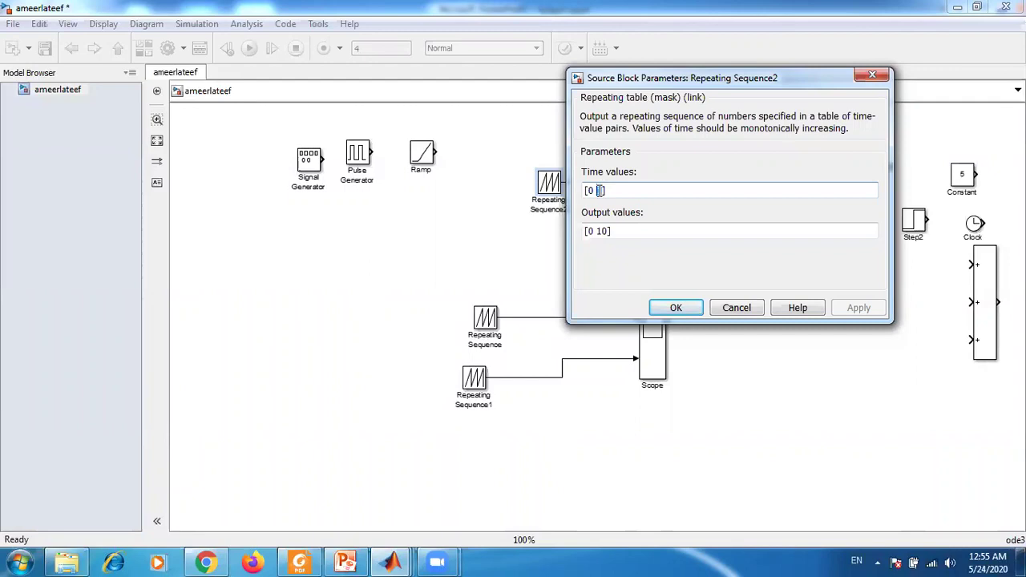
{"action": "type", "text": "3"}
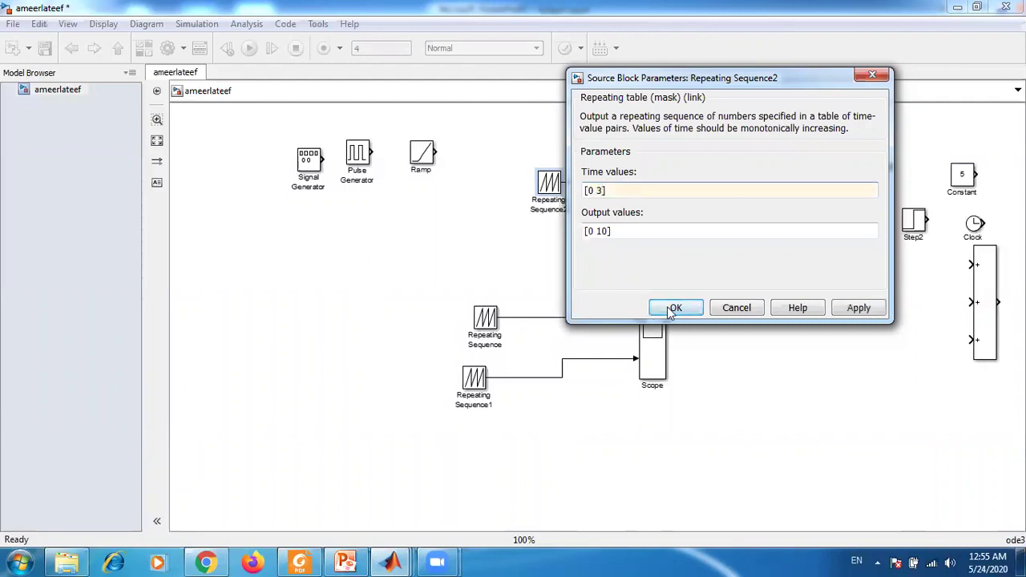
{"action": "left_click", "coordinate": [675, 307]}
Step: Run the simulation with the [0 3] time values and view the autoscaled result in Scope1
{"action": "left_click", "coordinate": [249, 48]}
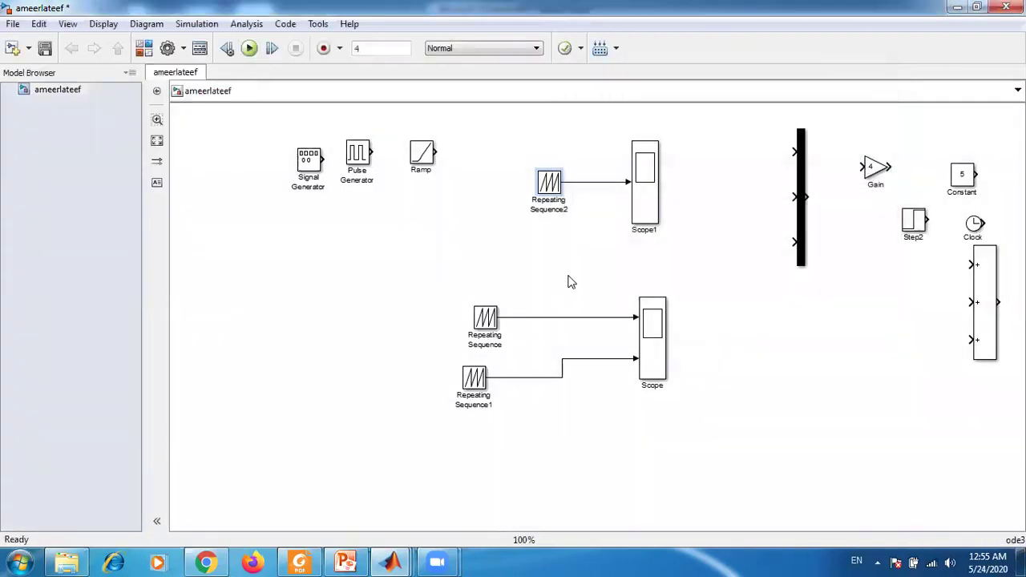
{"action": "double_click", "coordinate": [648, 198]}
{"action": "right_click", "coordinate": [303, 165]}
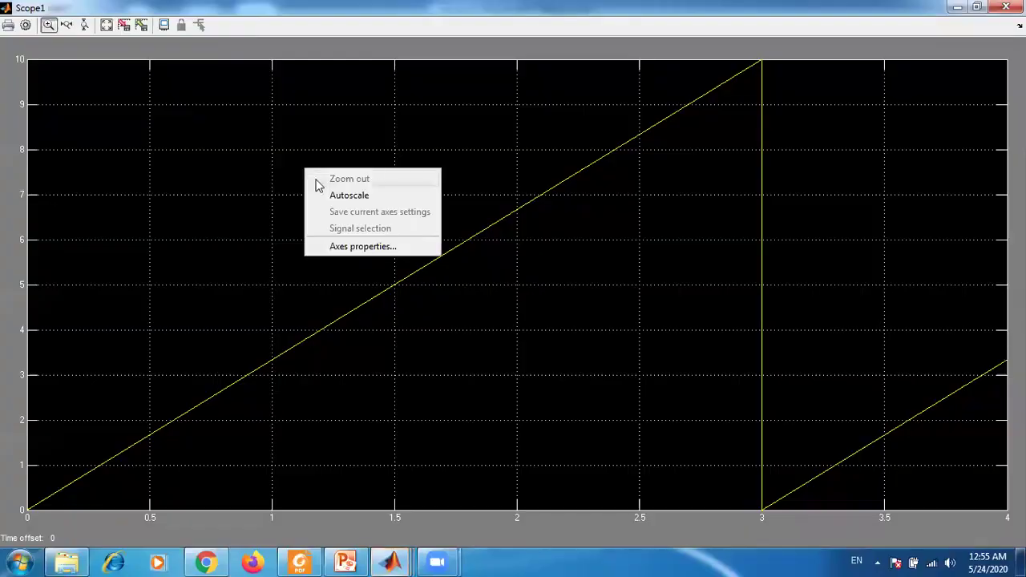
{"action": "left_click", "coordinate": [335, 197]}
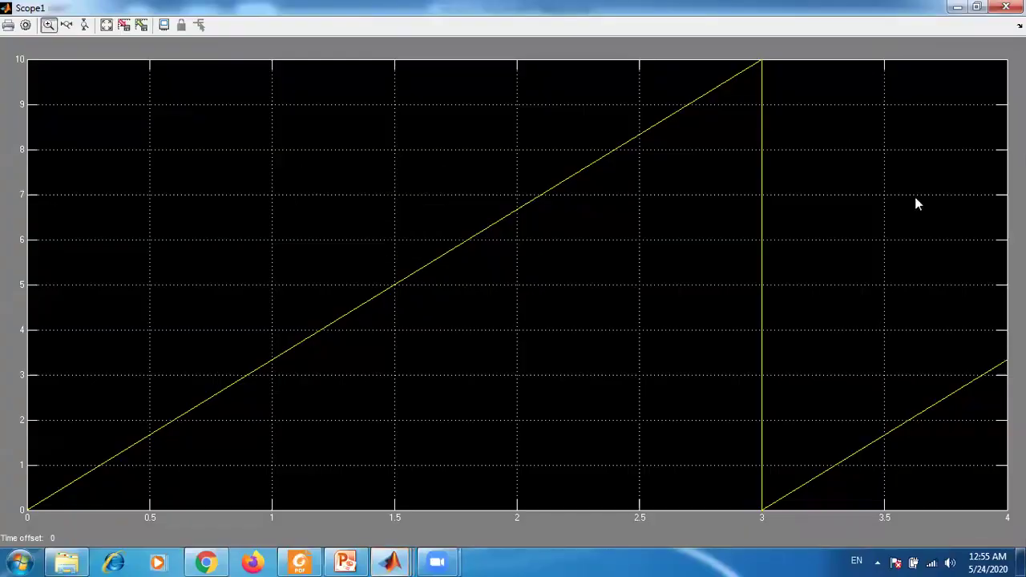
{"action": "left_click", "coordinate": [965, 8]}
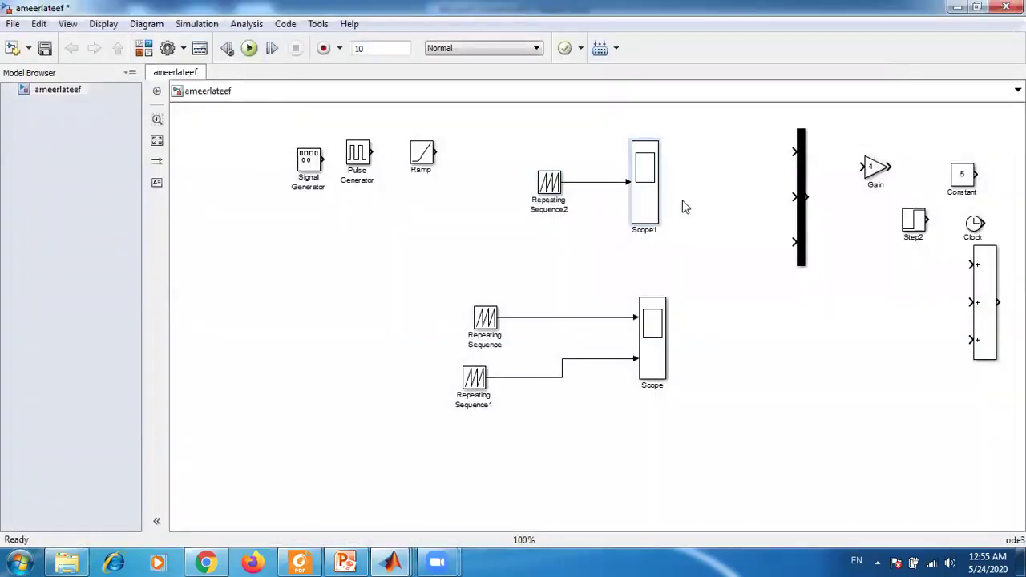
Step: Reopen Scope1, autoscale its axes to examine the Repeating Sequence2 signal again, and close the scope
{"action": "double_click", "coordinate": [637, 199]}
{"action": "right_click", "coordinate": [336, 222]}
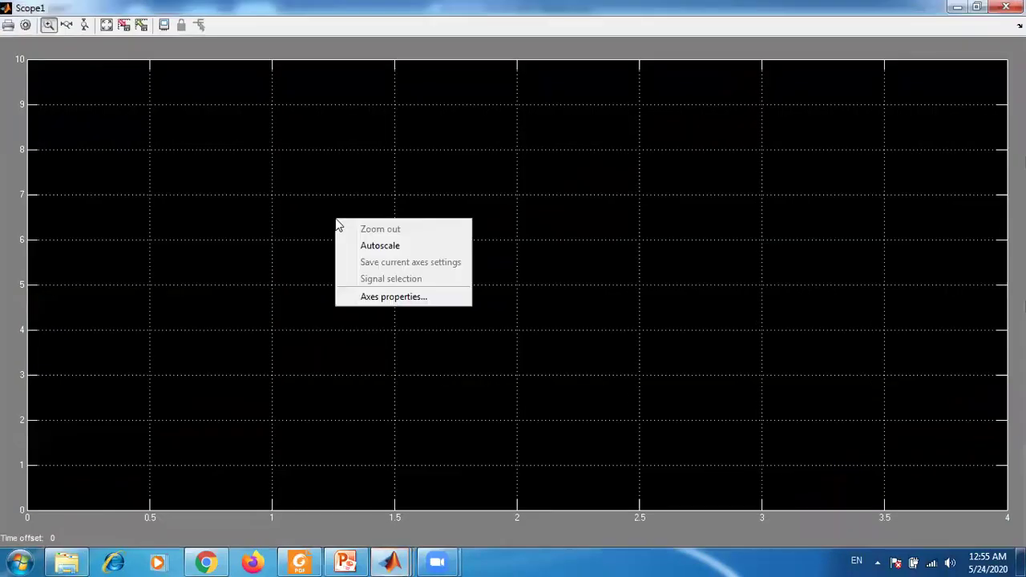
{"action": "left_click", "coordinate": [380, 245]}
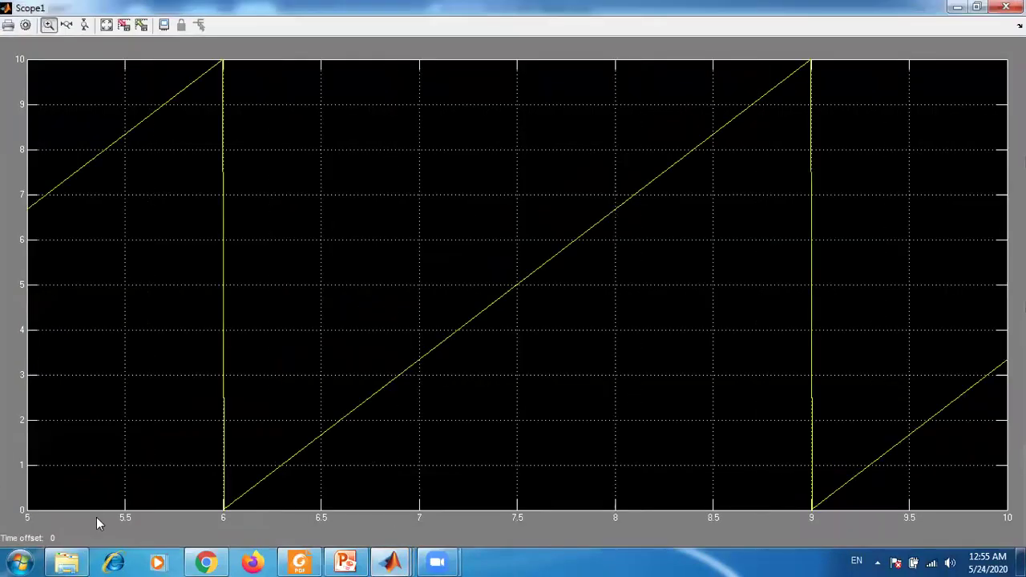
{"action": "left_click", "coordinate": [1006, 7]}
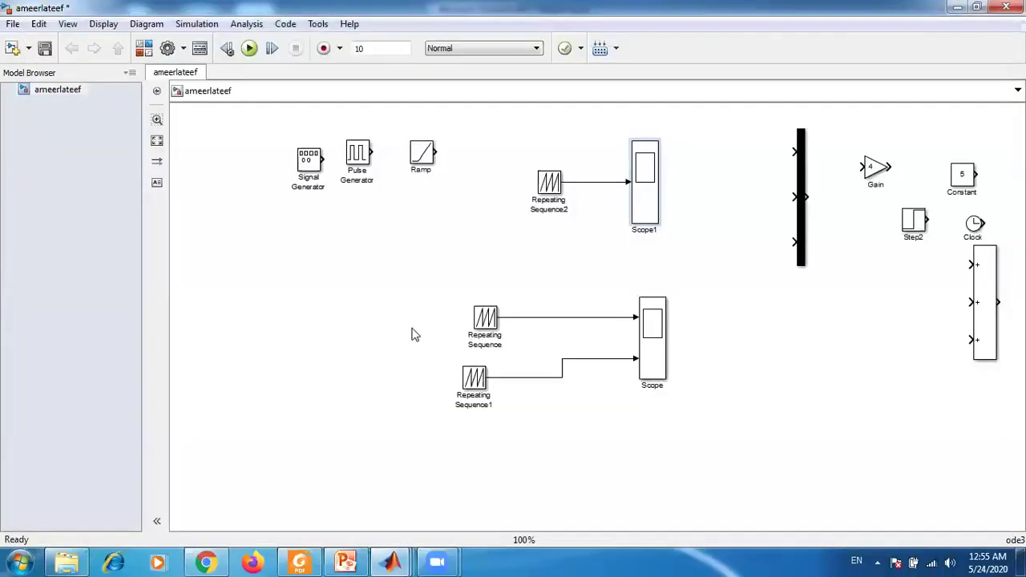
Step: Set the output values of the Repeating Sequence block feeding the lower Scope's first input to [0 5]
{"action": "double_click", "coordinate": [483, 321]}
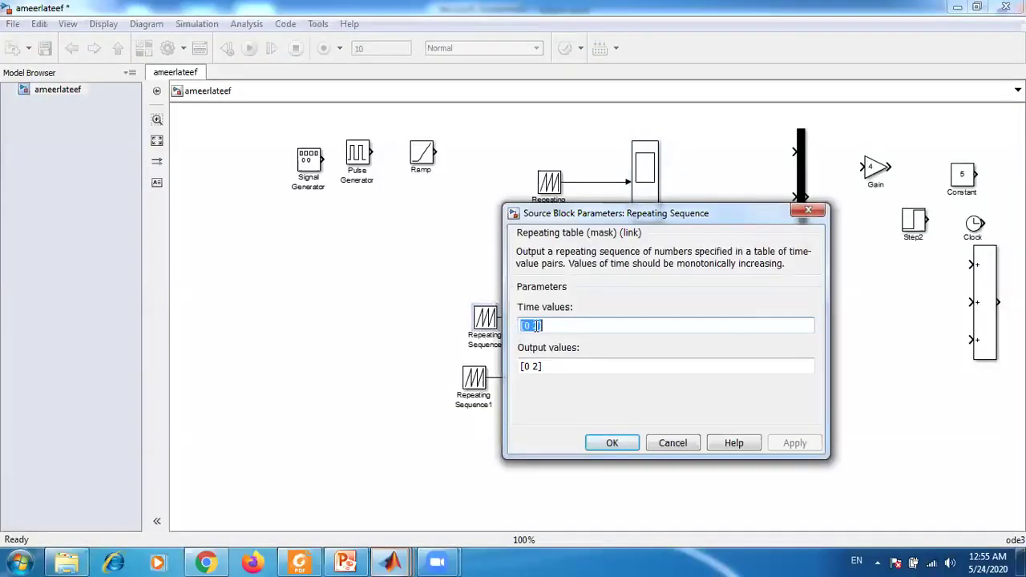
{"action": "left_click", "coordinate": [539, 366]}
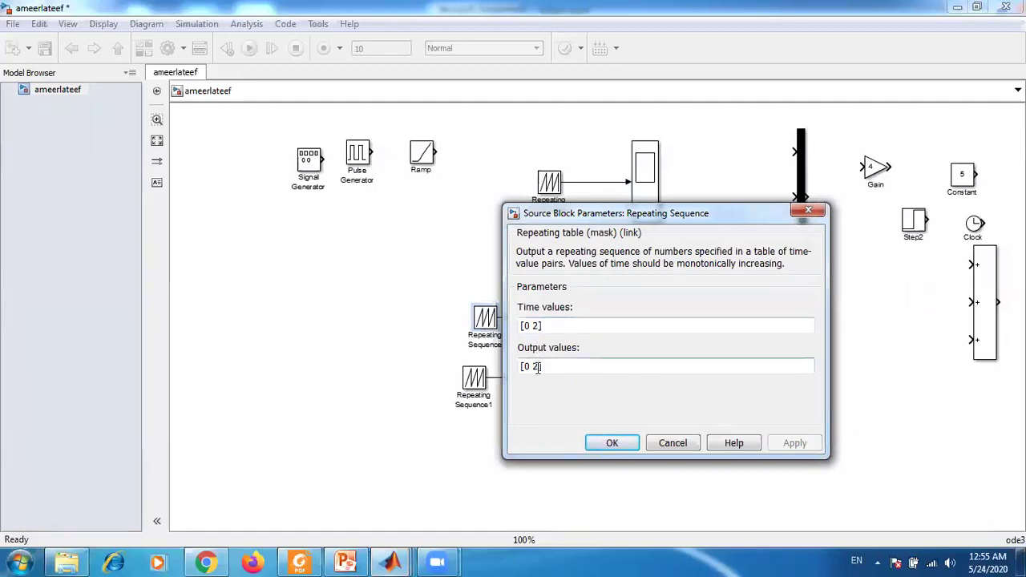
{"action": "key", "text": "BackSpace"}
{"action": "type", "text": "5"}
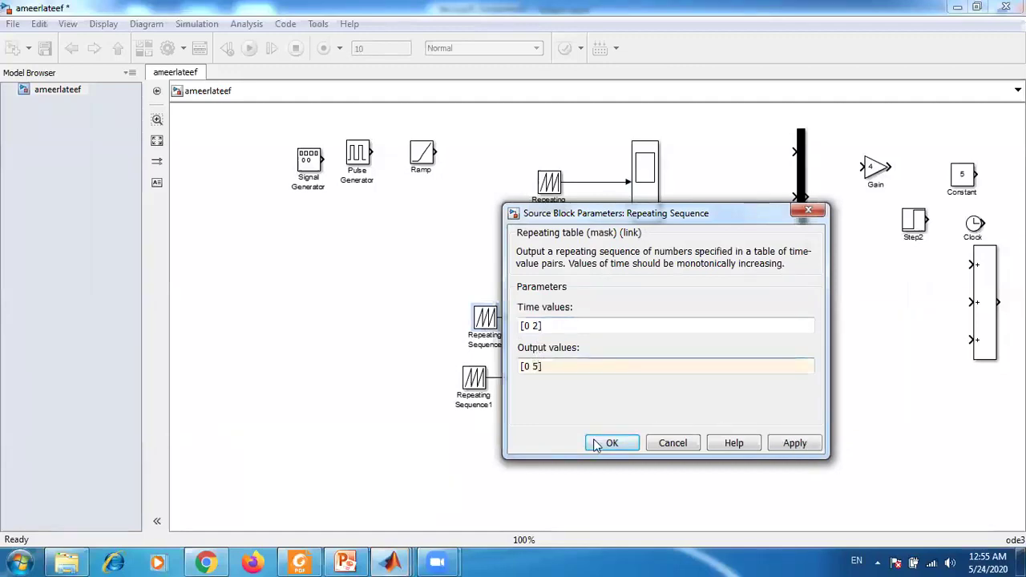
{"action": "left_click", "coordinate": [607, 443]}
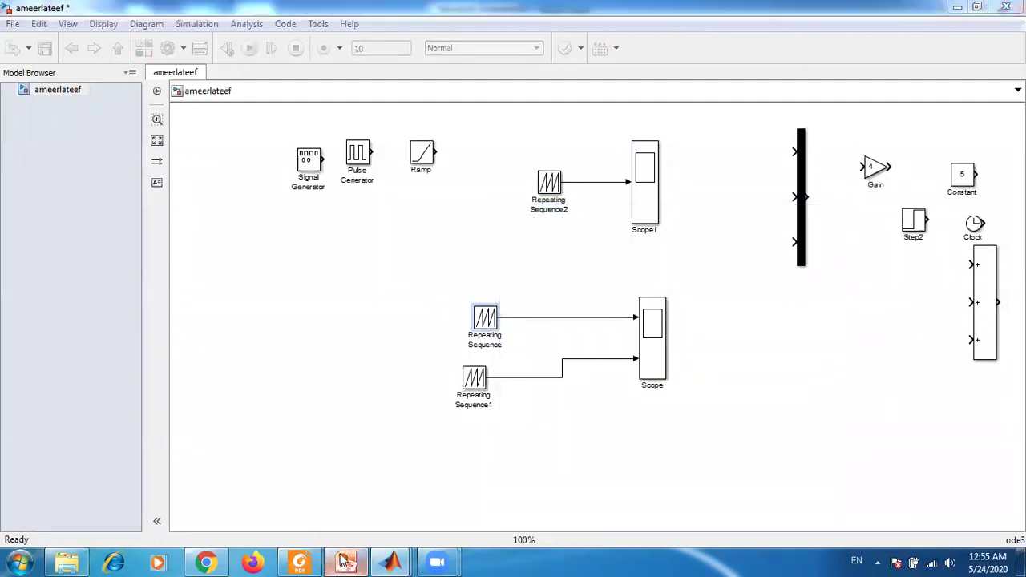
Step: Switch to PowerPoint and read the Repeating Sequence example slide in full-screen view
{"action": "left_click", "coordinate": [340, 560]}
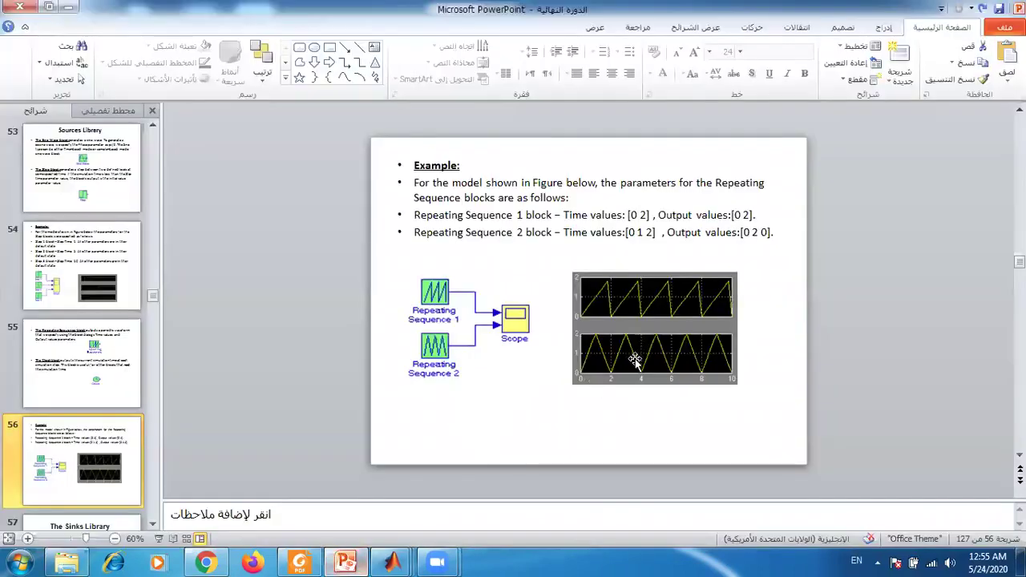
{"action": "left_click", "coordinate": [159, 538]}
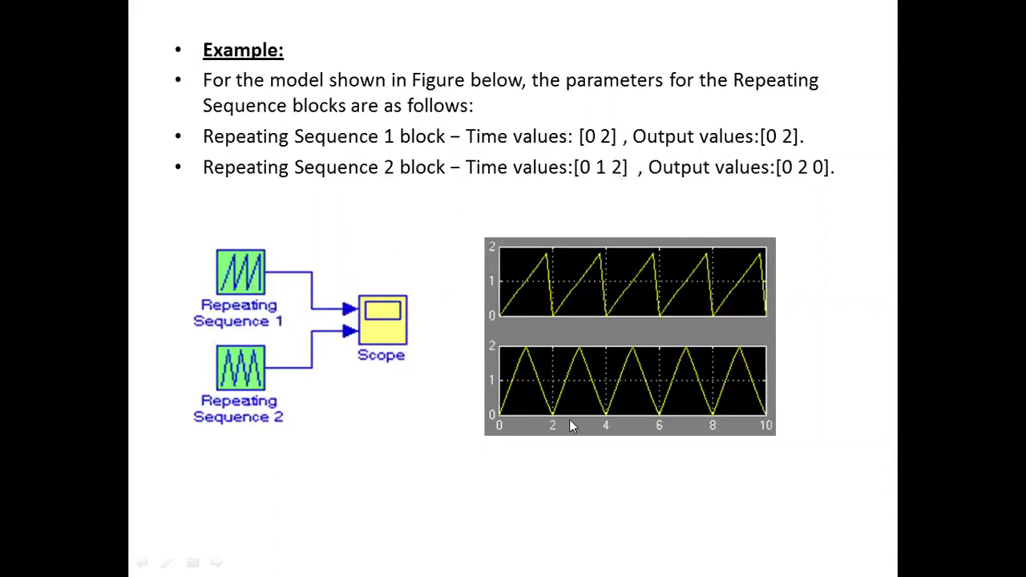
{"action": "key", "text": "Escape"}
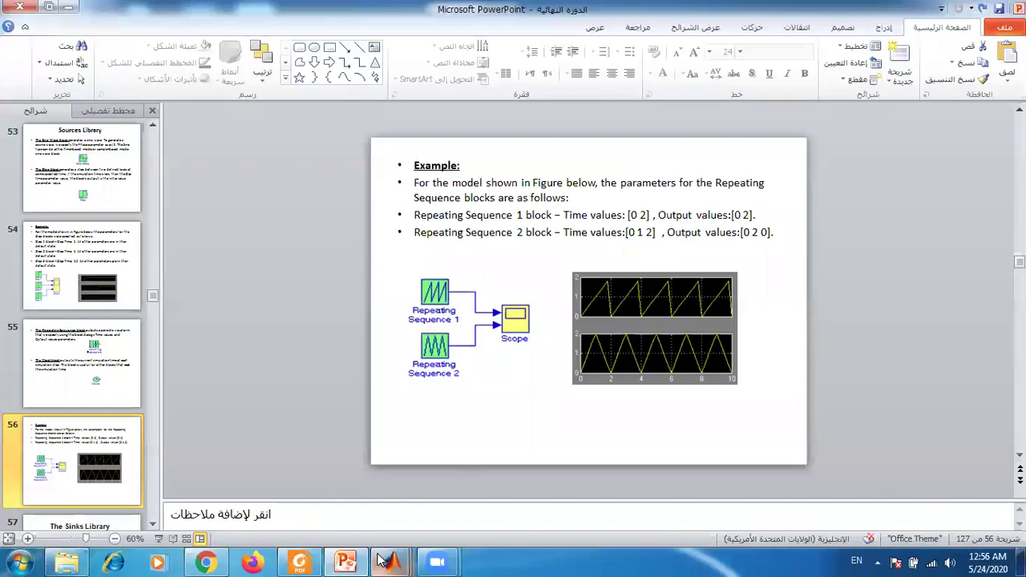
Step: Switch back to the Simulink model and set the Repeating Sequence1 block's time values to [0 1] and output values to [0 5]
{"action": "mouse_move", "coordinate": [393, 561]}
{"action": "left_click", "coordinate": [517, 511]}
{"action": "left_click", "coordinate": [474, 378]}
{"action": "double_click", "coordinate": [474, 378]}
{"action": "left_click", "coordinate": [519, 386]}
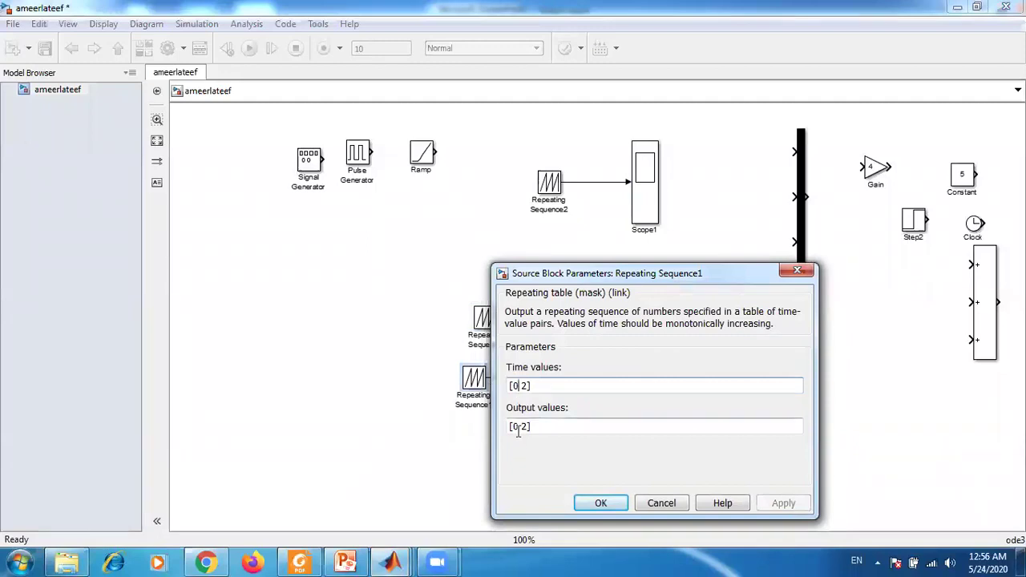
{"action": "triple_click", "coordinate": [528, 385]}
{"action": "left_click", "coordinate": [528, 385]}
{"action": "key", "text": "BackSpace"}
{"action": "triple_click", "coordinate": [526, 426]}
{"action": "left_click", "coordinate": [527, 426]}
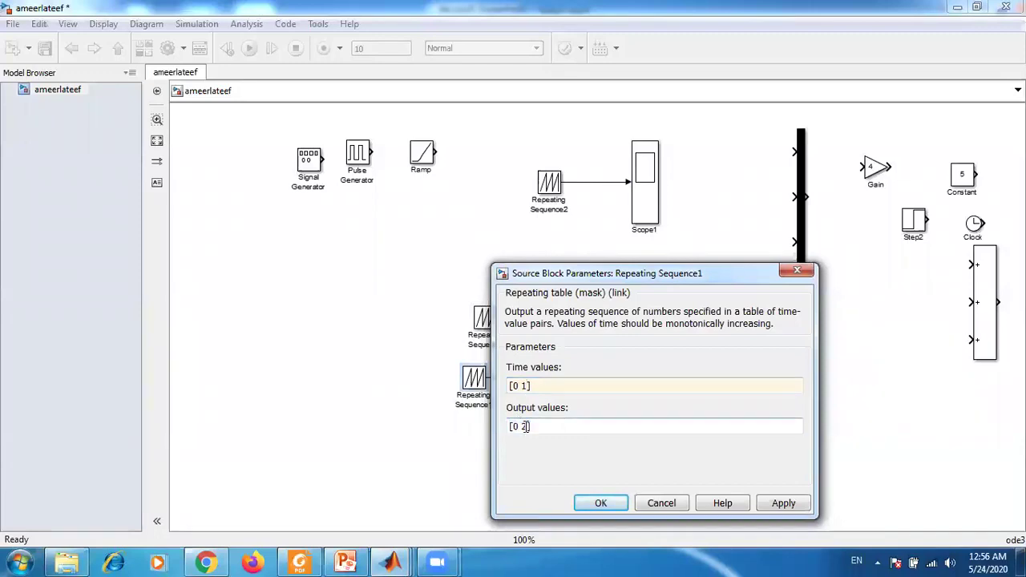
{"action": "key", "text": "BackSpace"}
{"action": "type", "text": "5"}
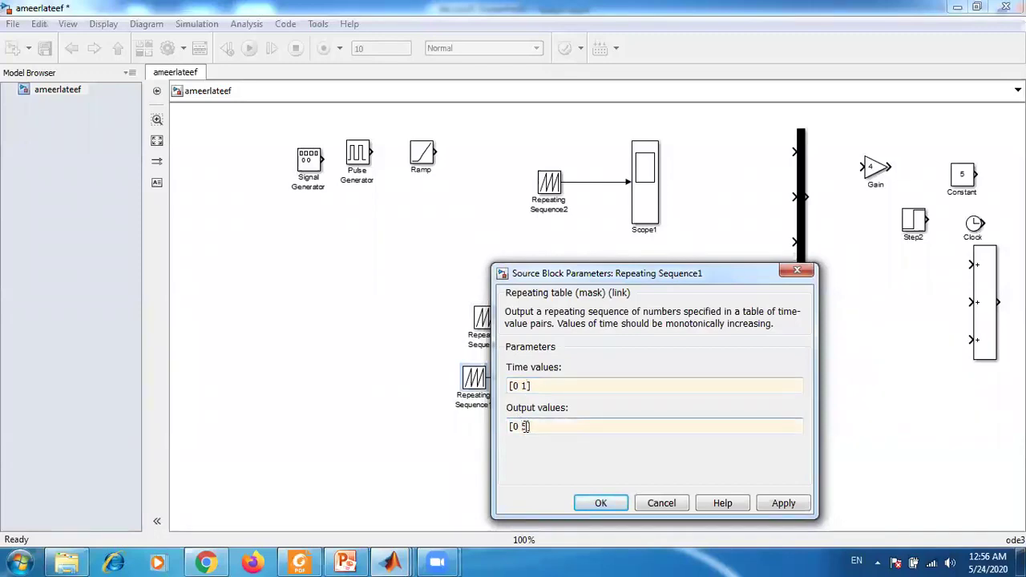
Step: Extend the Repeating Sequence1 block's time values to [0 1 2] and its output values to [0 5 0]
{"action": "left_click", "coordinate": [527, 385]}
{"action": "left_click", "coordinate": [527, 386]}
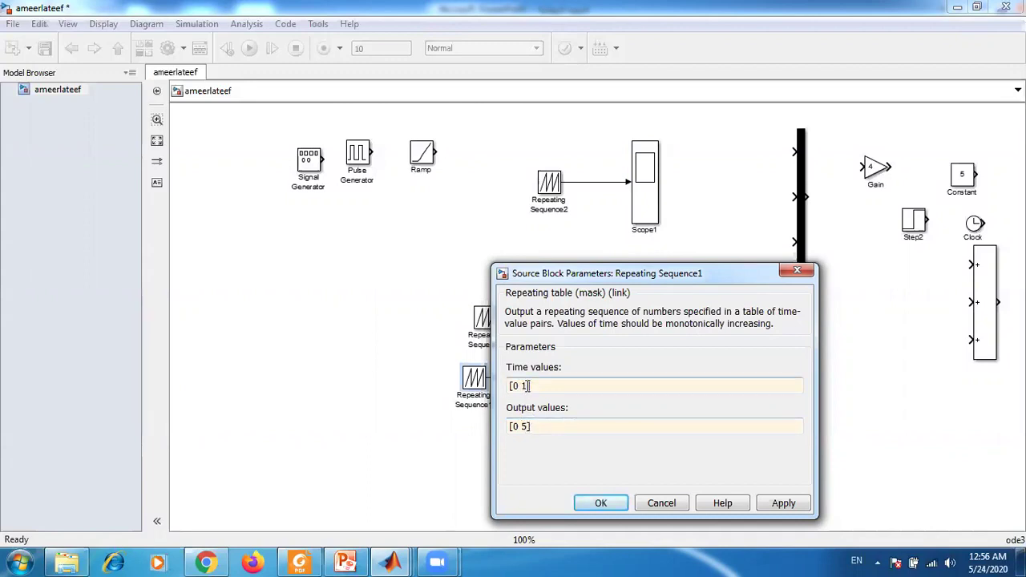
{"action": "left_click", "coordinate": [528, 427]}
{"action": "left_click", "coordinate": [528, 426]}
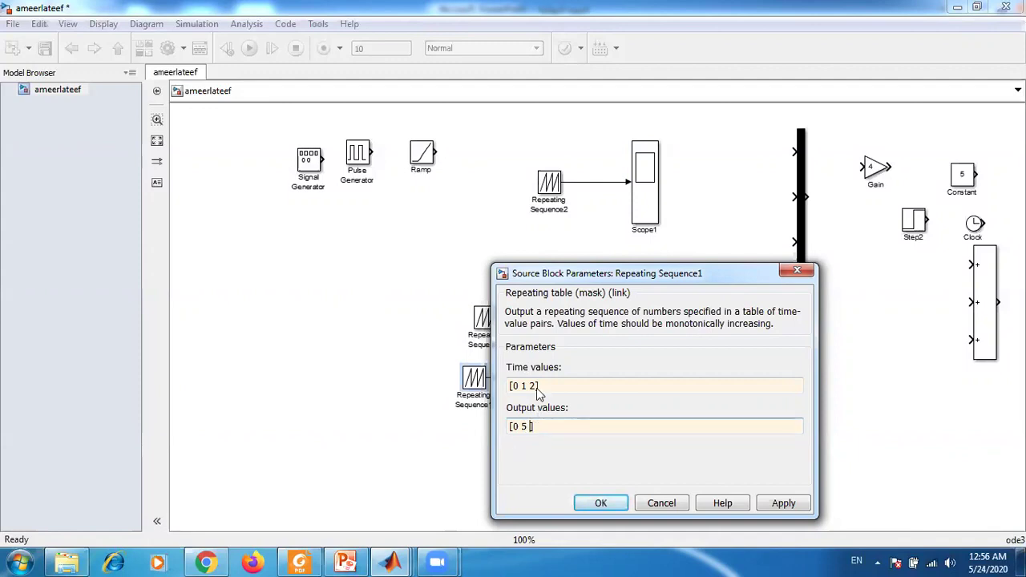
{"action": "type", "text": "0"}
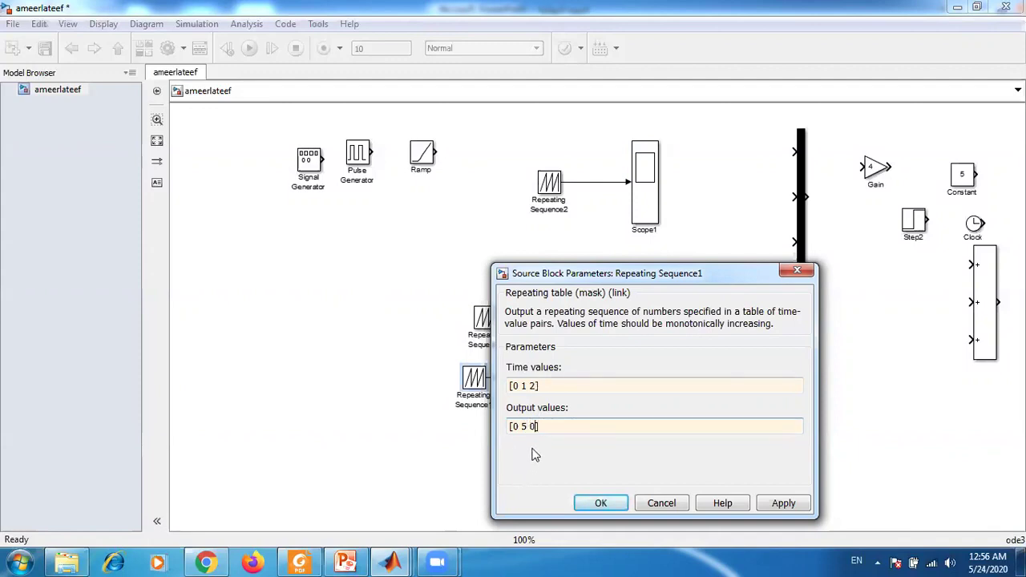
{"action": "left_click", "coordinate": [600, 504]}
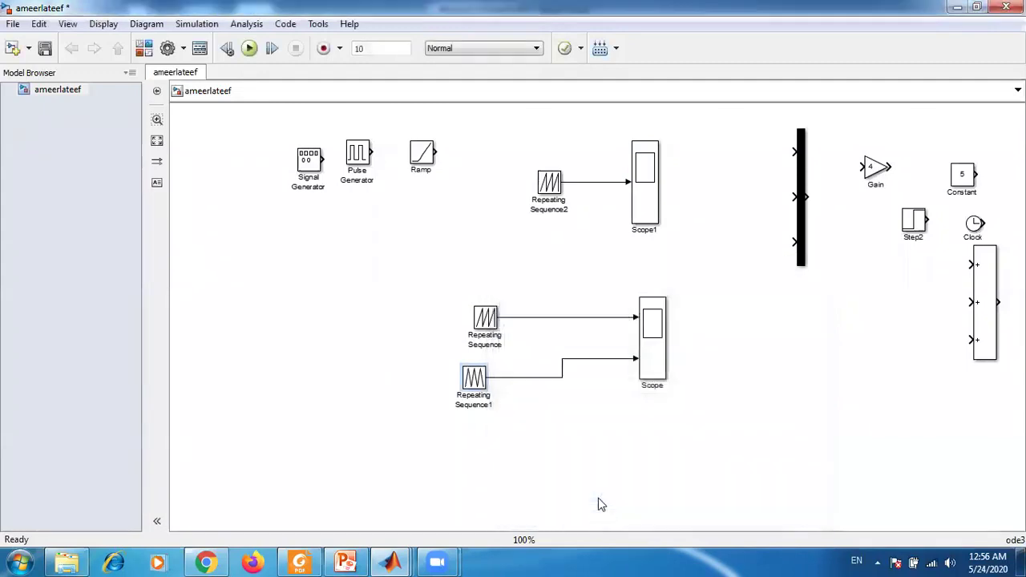
Step: Run the simulation and view the autoscaled Repeating Sequence1 signal in the lower plot of the two-input Scope
{"action": "left_click", "coordinate": [252, 50]}
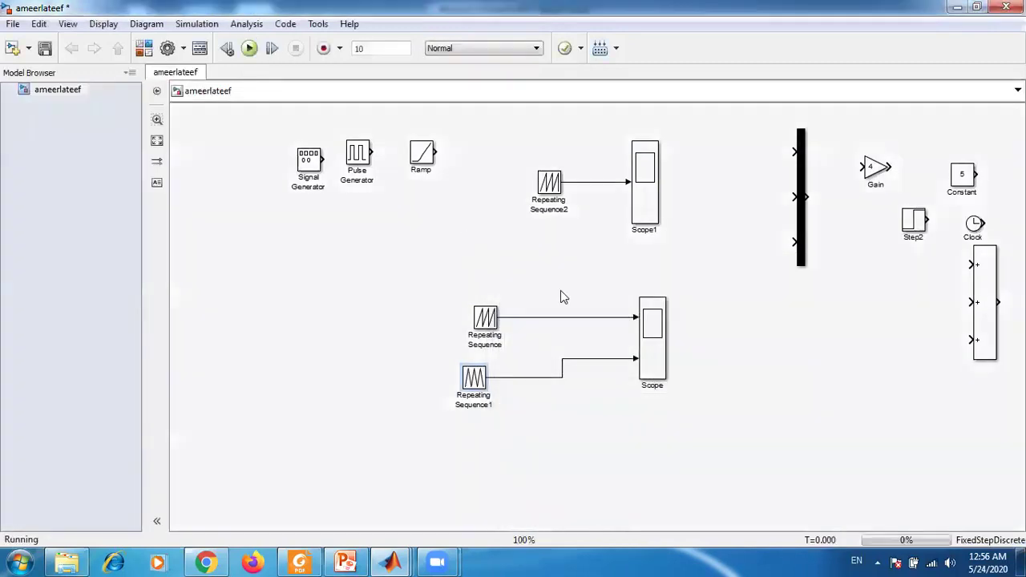
{"action": "double_click", "coordinate": [653, 345]}
{"action": "right_click", "coordinate": [278, 402]}
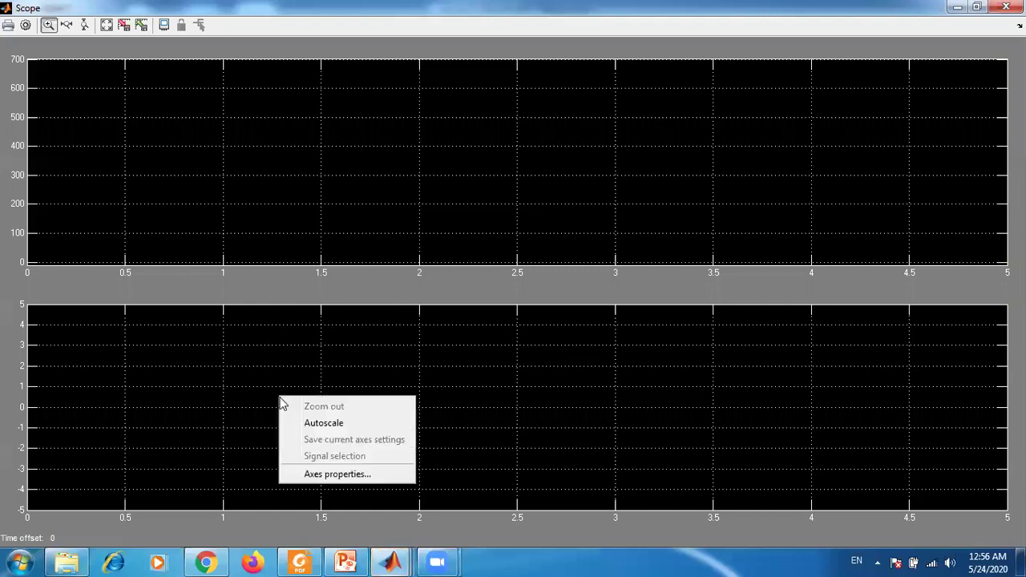
{"action": "left_click", "coordinate": [310, 424]}
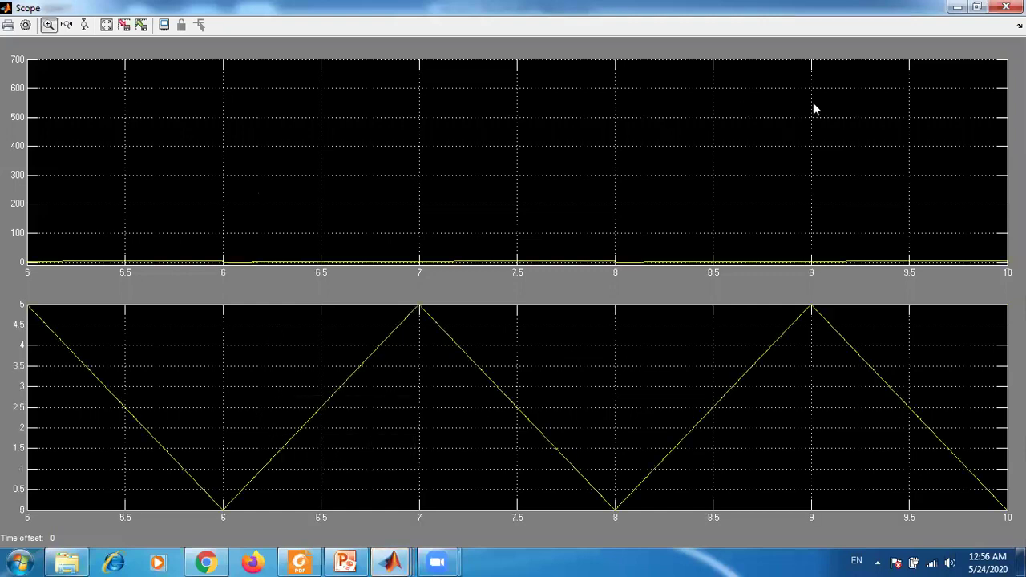
{"action": "left_click", "coordinate": [1006, 7]}
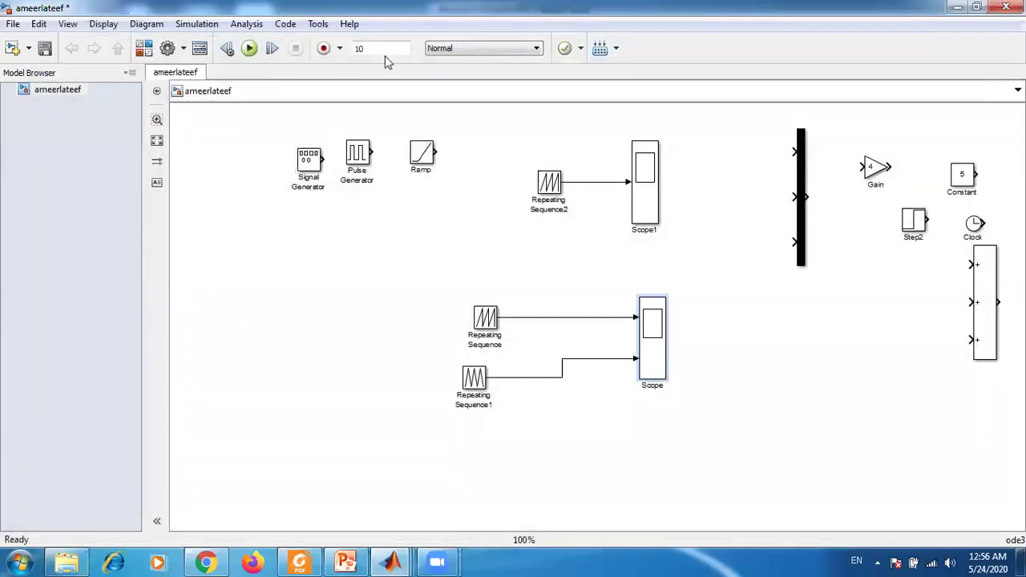
Step: Set the simulation stop time to 5, run the model, and view the autoscaled upper plot in Scope
{"action": "double_click", "coordinate": [384, 50]}
{"action": "type", "text": "5"}
{"action": "left_click", "coordinate": [250, 48]}
{"action": "double_click", "coordinate": [649, 328]}
{"action": "right_click", "coordinate": [271, 124]}
{"action": "left_click", "coordinate": [306, 149]}
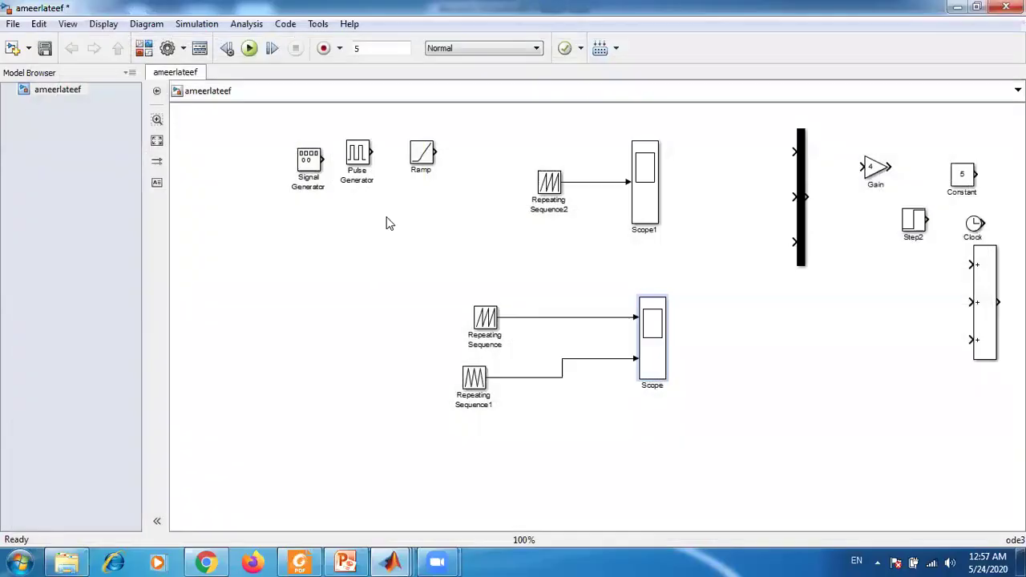
{"action": "left_click", "coordinate": [1005, 7]}
Step: Switch to PowerPoint and view the slide about the Sinks Library
{"action": "left_click", "coordinate": [342, 561]}
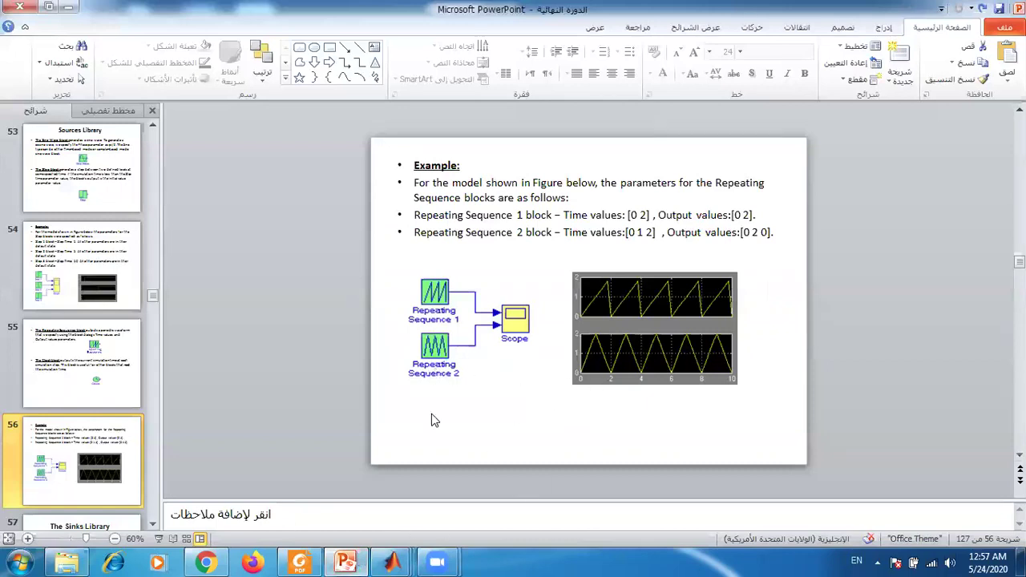
{"action": "scroll", "coordinate": [431, 420], "scroll_direction": "down", "scroll_amount": 1}
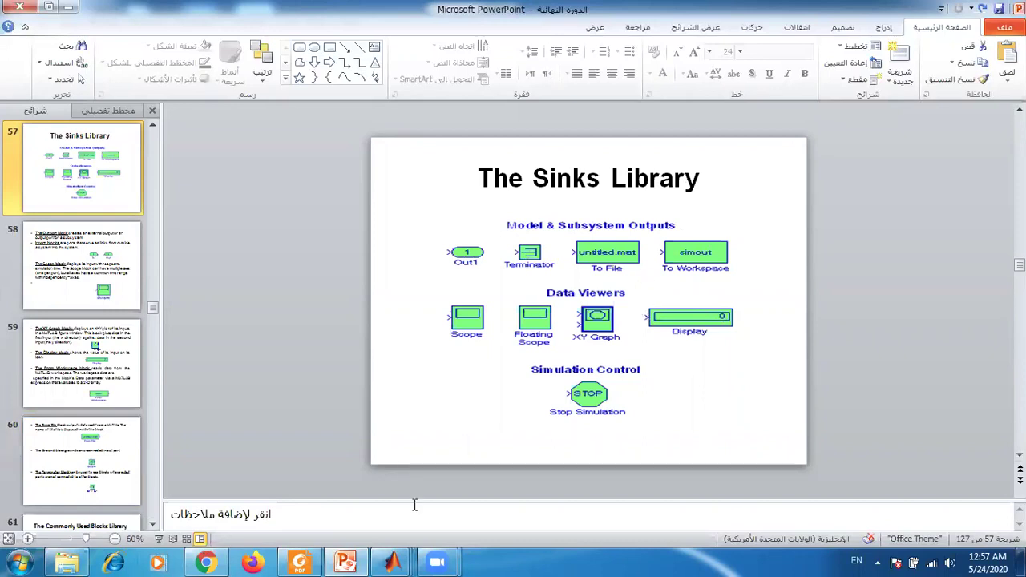
Step: Return to the Simulink model and delete the Repeating Sequence and Repeating Sequence1 blocks together with their two-input Scope
{"action": "mouse_move", "coordinate": [392, 562]}
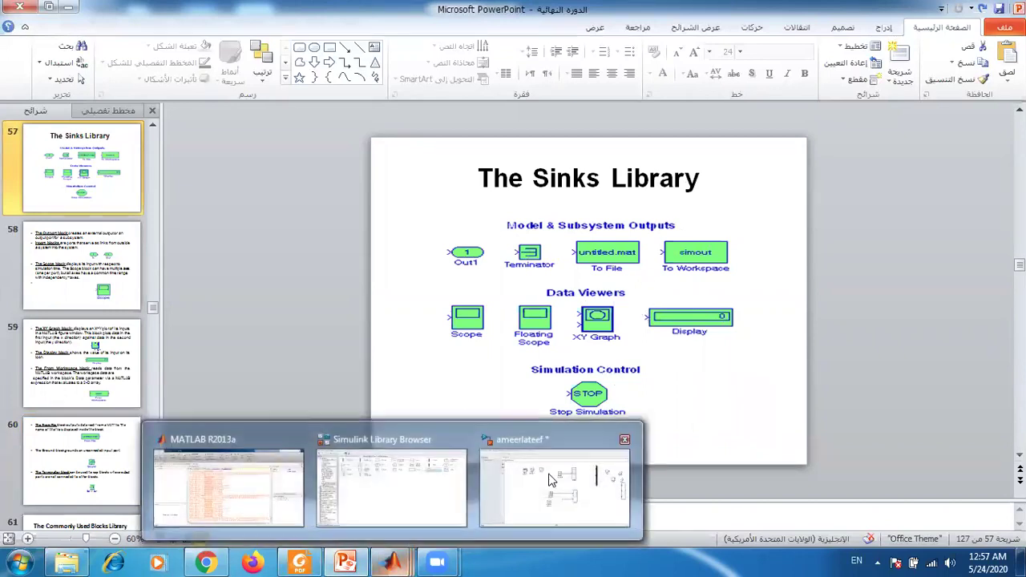
{"action": "left_click", "coordinate": [550, 480]}
{"action": "left_click", "coordinate": [416, 362]}
{"action": "left_click_drag", "start_coordinate": [449, 272], "coordinate": [697, 424]}
{"action": "key", "text": "Delete"}
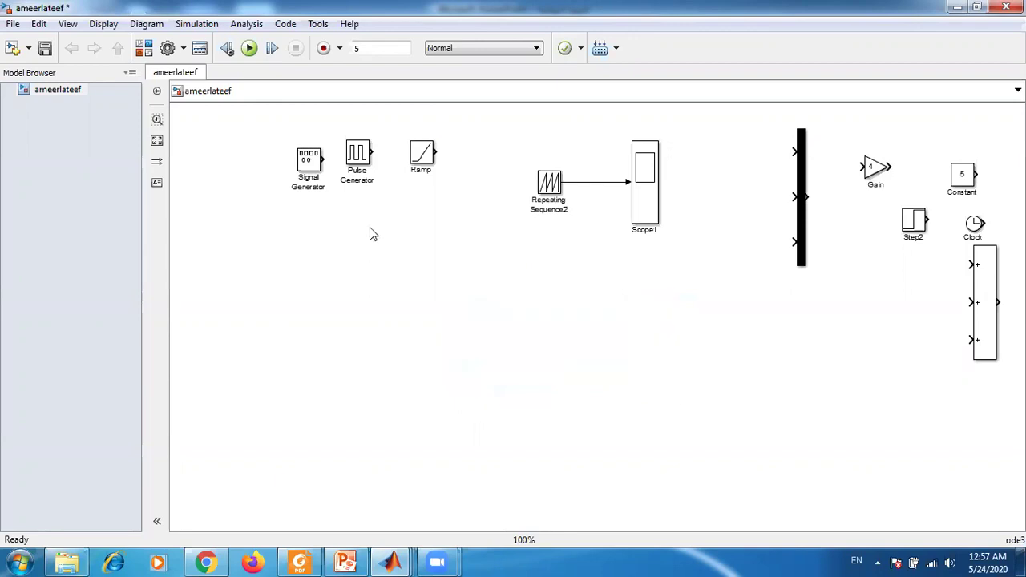
Step: Move Repeating Sequence2 and Scope1 lower into the free canvas area and delete the Repeating Sequence2 block with its line
{"action": "left_click_drag", "start_coordinate": [522, 126], "coordinate": [719, 264]}
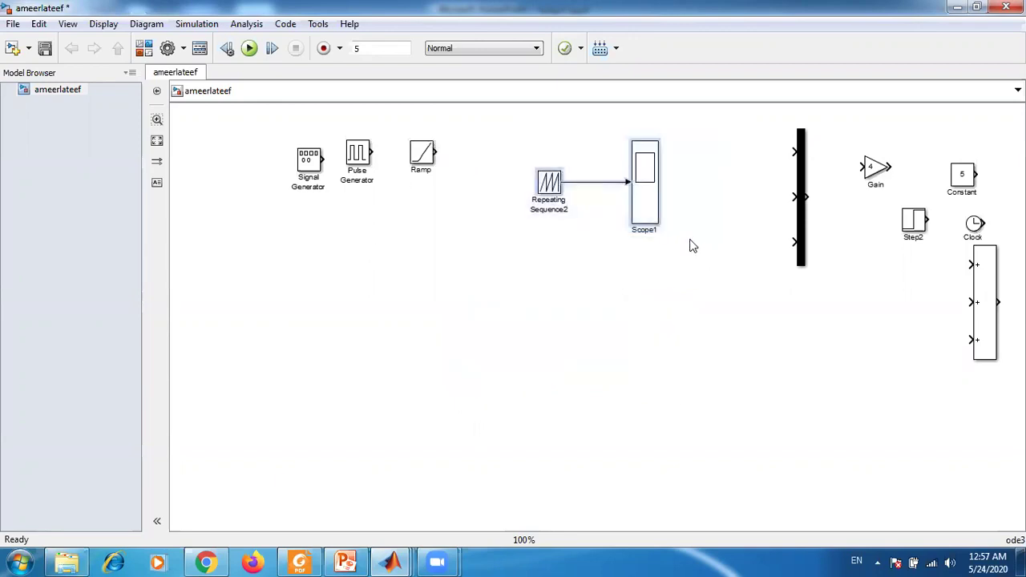
{"action": "left_click_drag", "start_coordinate": [643, 232], "coordinate": [610, 326]}
{"action": "left_click", "coordinate": [449, 360]}
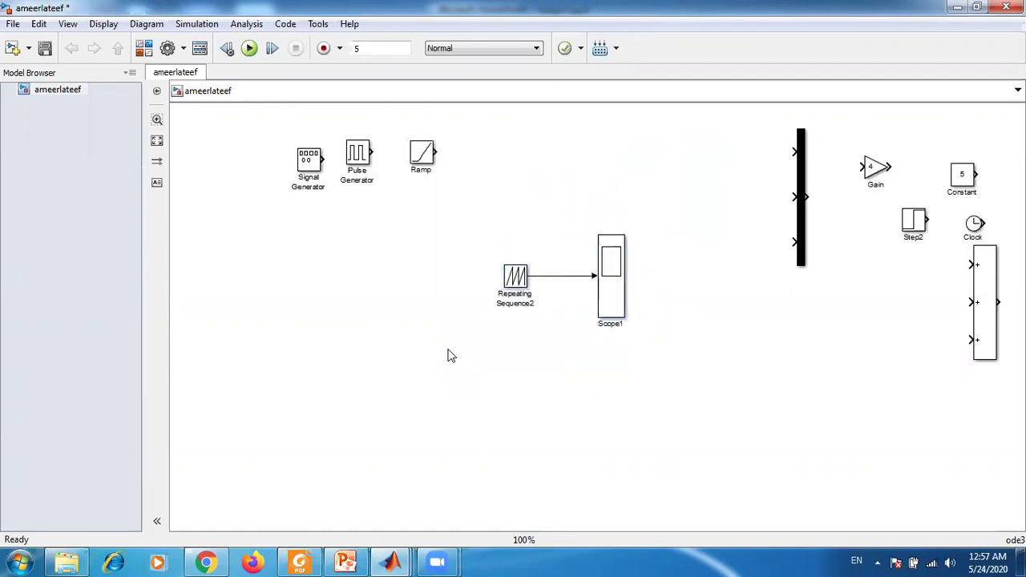
{"action": "left_click_drag", "start_coordinate": [486, 270], "coordinate": [537, 312]}
{"action": "key", "text": "Delete"}
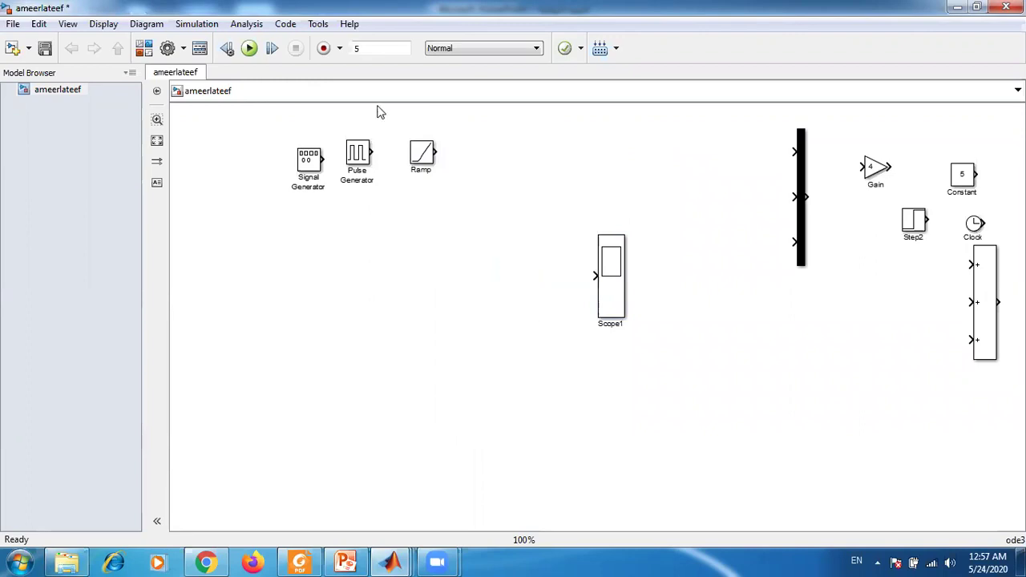
Step: Connect the Ramp block to the Scope1 input and set the ramp's slope to 3
{"action": "left_click_drag", "start_coordinate": [421, 156], "coordinate": [609, 300]}
{"action": "double_click", "coordinate": [453, 285]}
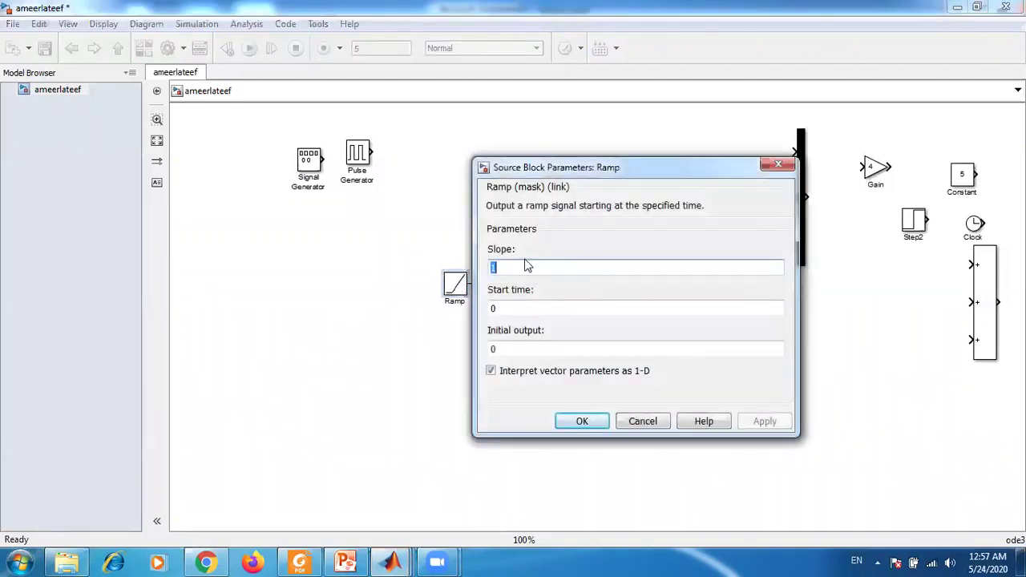
{"action": "type", "text": "3"}
{"action": "left_click", "coordinate": [511, 309]}
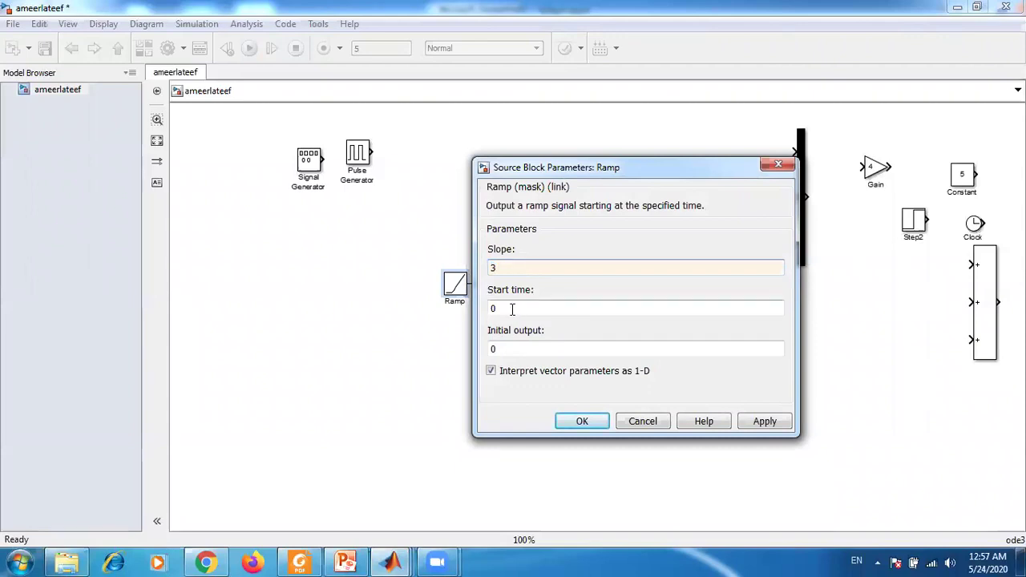
{"action": "left_click", "coordinate": [581, 422]}
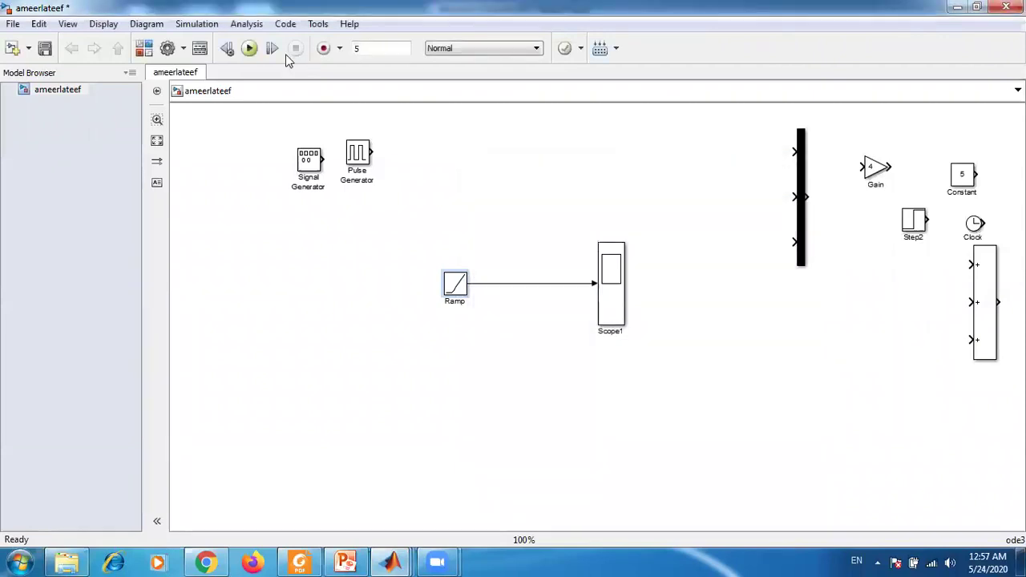
Step: Run the simulation, examine the autoscaled ramp signal in Scope1, and close the scope
{"action": "left_click", "coordinate": [250, 49]}
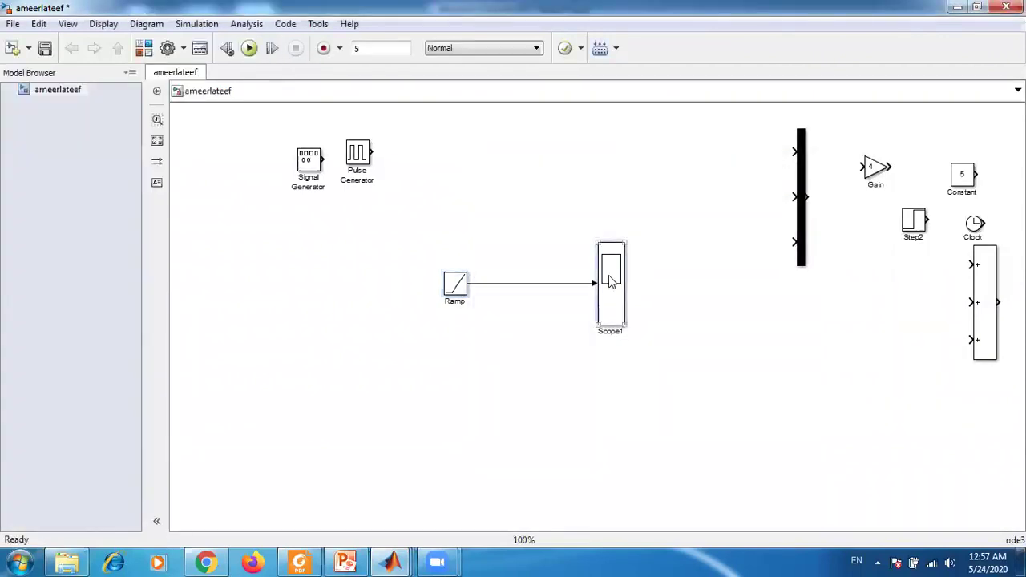
{"action": "double_click", "coordinate": [611, 282]}
{"action": "right_click", "coordinate": [382, 234]}
{"action": "left_click", "coordinate": [418, 258]}
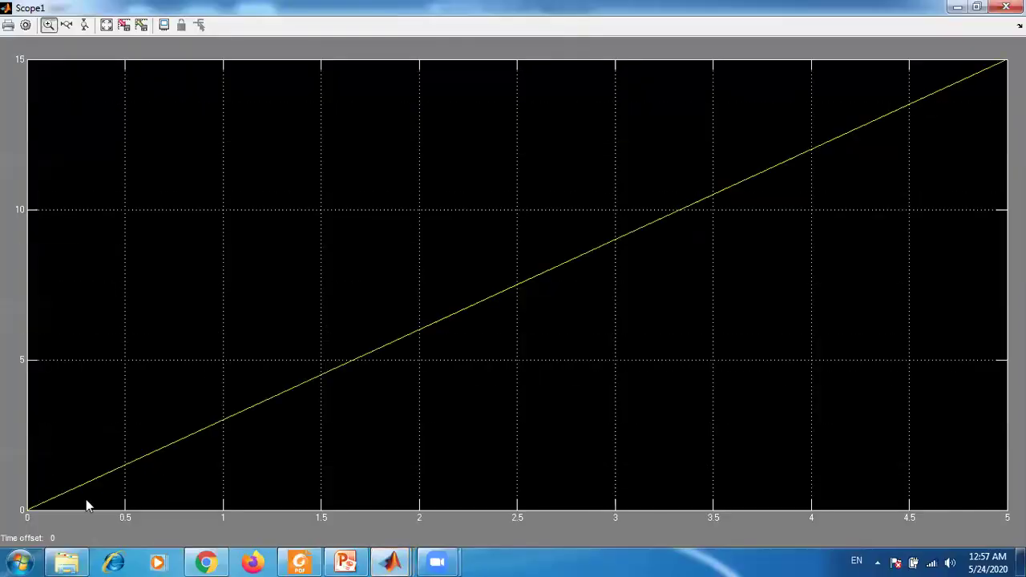
{"action": "right_click", "coordinate": [249, 149]}
{"action": "left_click", "coordinate": [283, 175]}
{"action": "left_click", "coordinate": [1005, 7]}
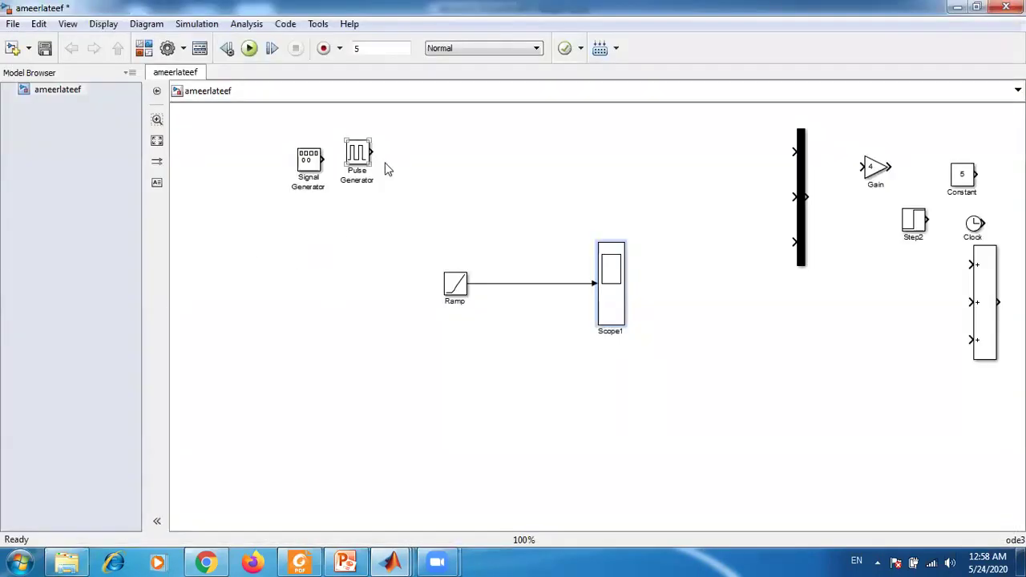
Step: Delete the Ramp block with its line and move the Pulse Generator block into its place beside Scope1
{"action": "left_click_drag", "start_coordinate": [441, 266], "coordinate": [503, 305]}
{"action": "key", "text": "Delete"}
{"action": "left_click_drag", "start_coordinate": [365, 153], "coordinate": [594, 282]}
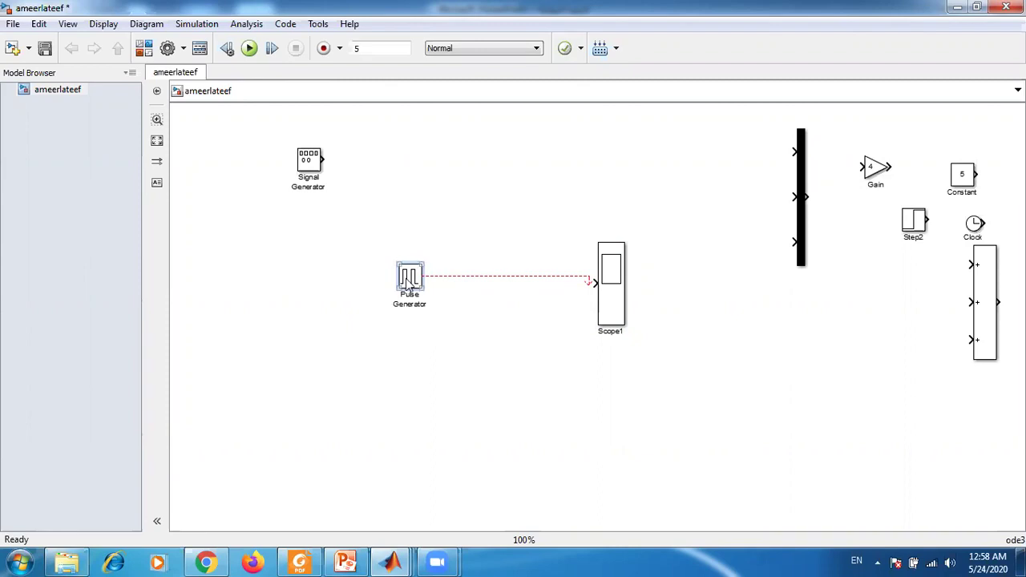
Step: Review the Pulse Generator's parameters, including pulse type, time source and period, and close them without changes
{"action": "double_click", "coordinate": [409, 277]}
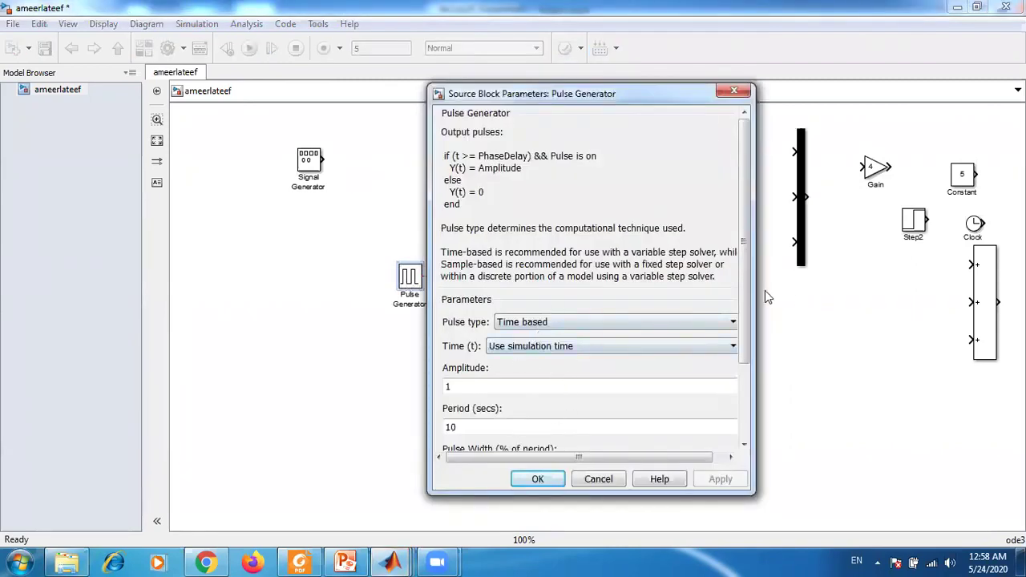
{"action": "left_click_drag", "start_coordinate": [745, 315], "coordinate": [747, 388]}
{"action": "left_click", "coordinate": [539, 220]}
{"action": "left_click", "coordinate": [538, 233]}
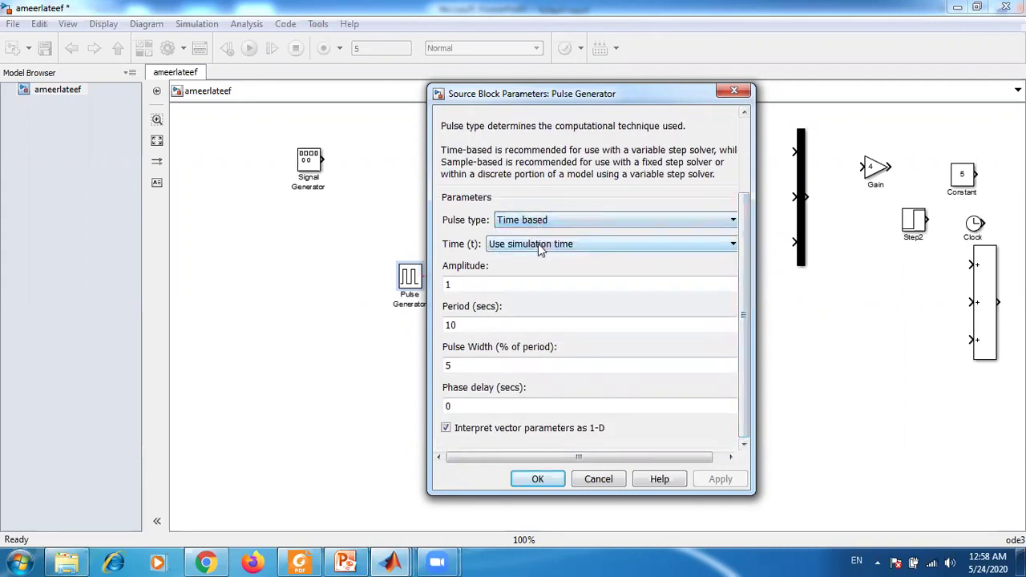
{"action": "left_click", "coordinate": [538, 244]}
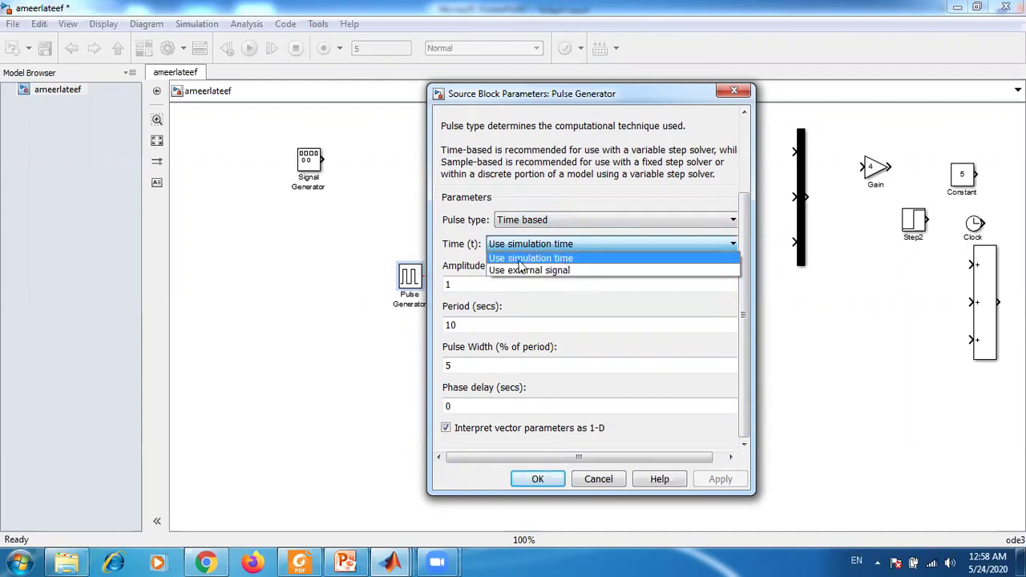
{"action": "left_click", "coordinate": [505, 325]}
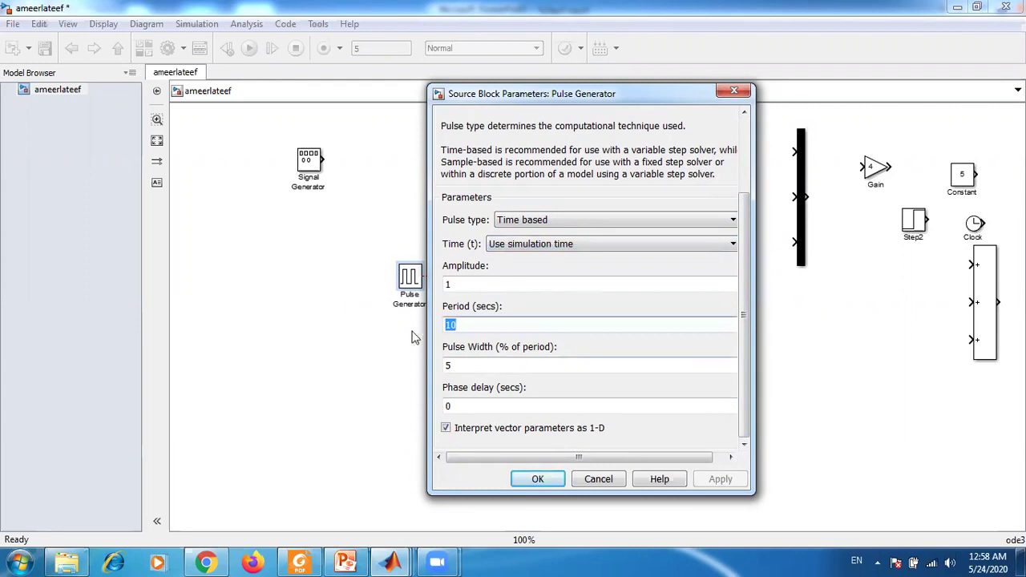
{"action": "left_click", "coordinate": [735, 93]}
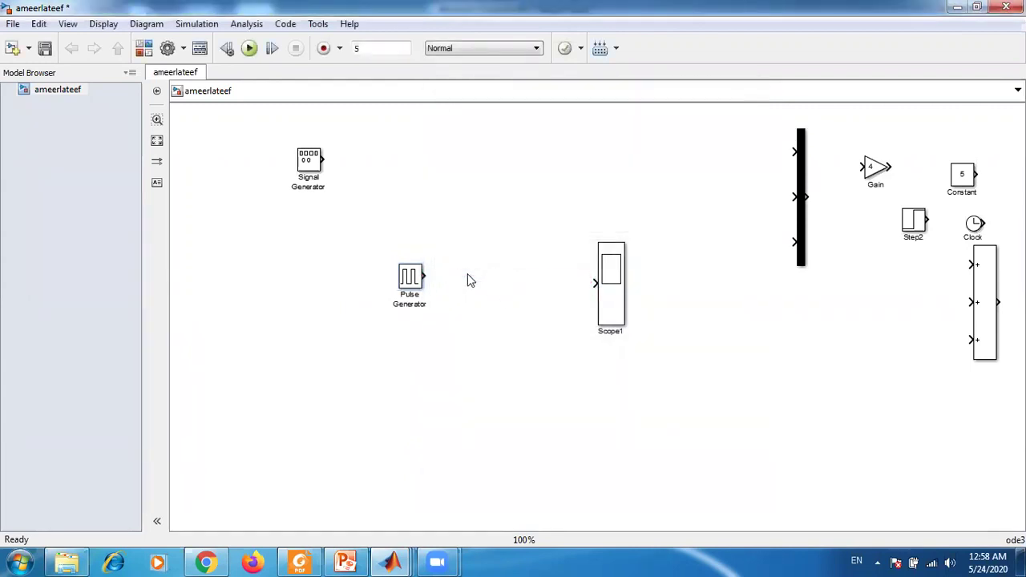
Step: Move the Pulse Generator aside and connect the Signal Generator block to the Scope1 input
{"action": "left_click_drag", "start_coordinate": [407, 278], "coordinate": [257, 301]}
{"action": "mouse_move", "coordinate": [313, 165]}
{"action": "left_mouse_down"}
{"action": "mouse_move", "coordinate": [406, 278]}
{"action": "mouse_move", "coordinate": [593, 284]}
{"action": "left_mouse_up"}
Step: Configure the Signal Generator with a square wave form, amplitude 10 and frequency 20 in Hertz
{"action": "double_click", "coordinate": [426, 273]}
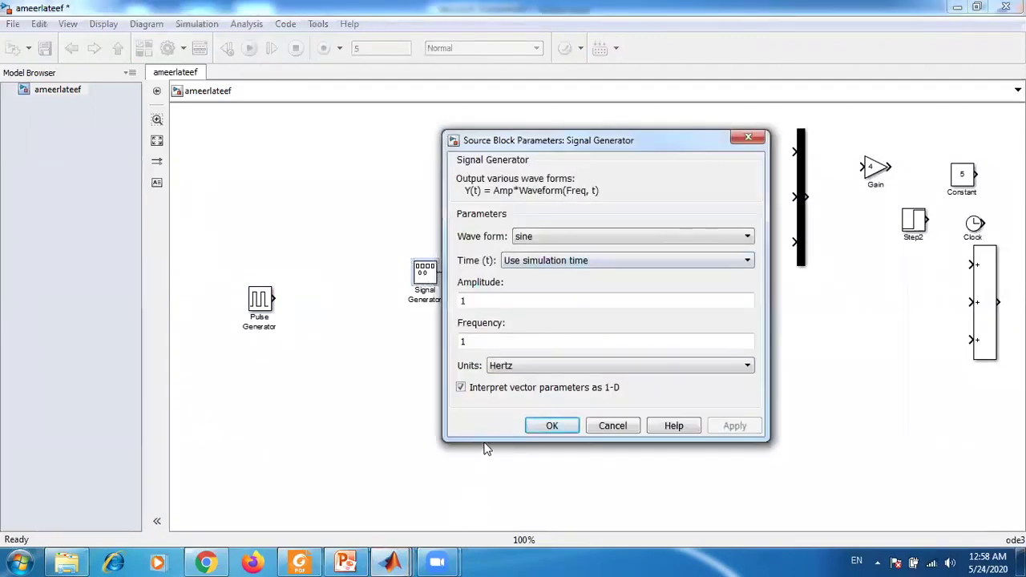
{"action": "left_click_drag", "start_coordinate": [489, 443], "coordinate": [492, 510]}
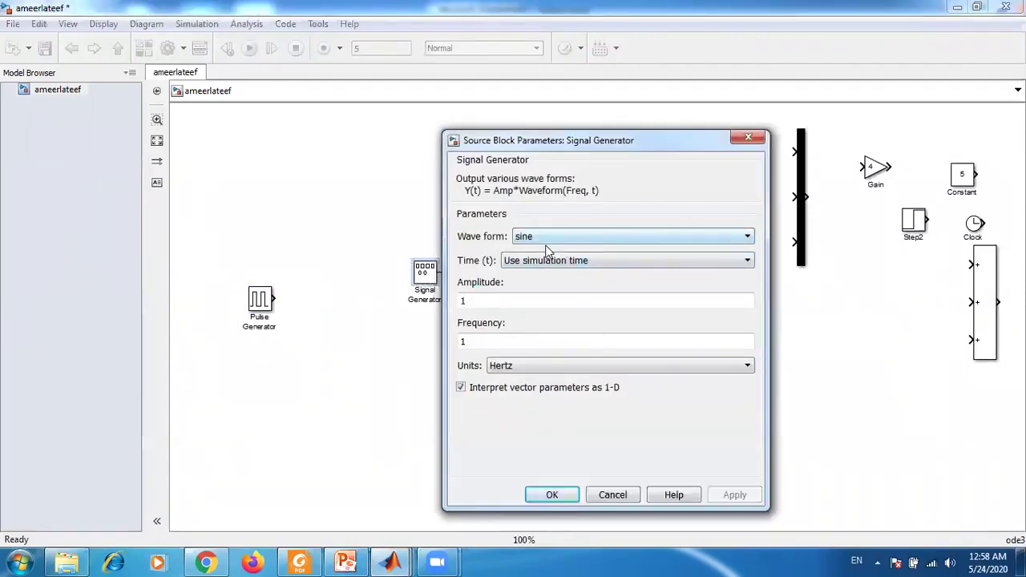
{"action": "left_click", "coordinate": [556, 238]}
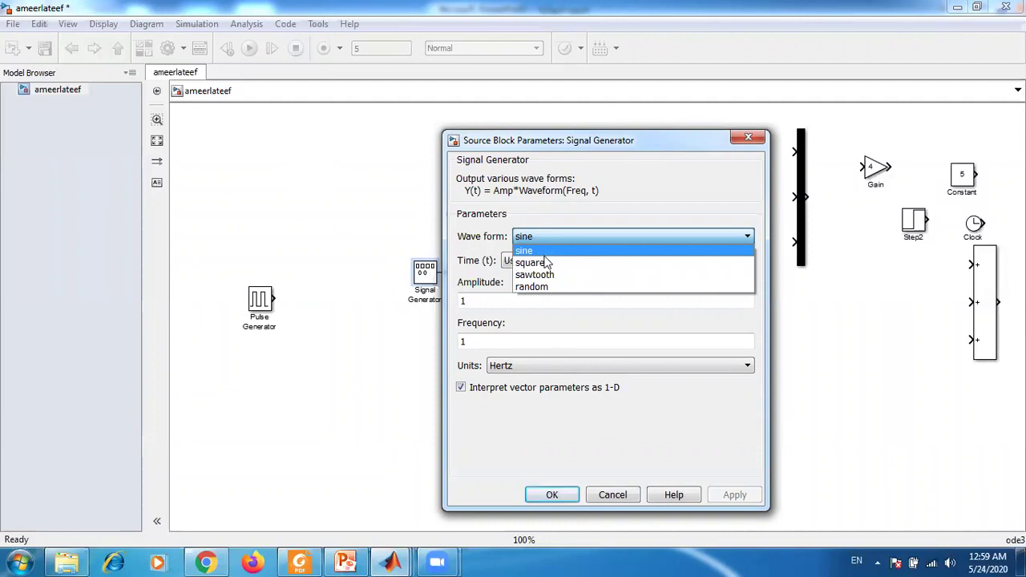
{"action": "left_click", "coordinate": [544, 263]}
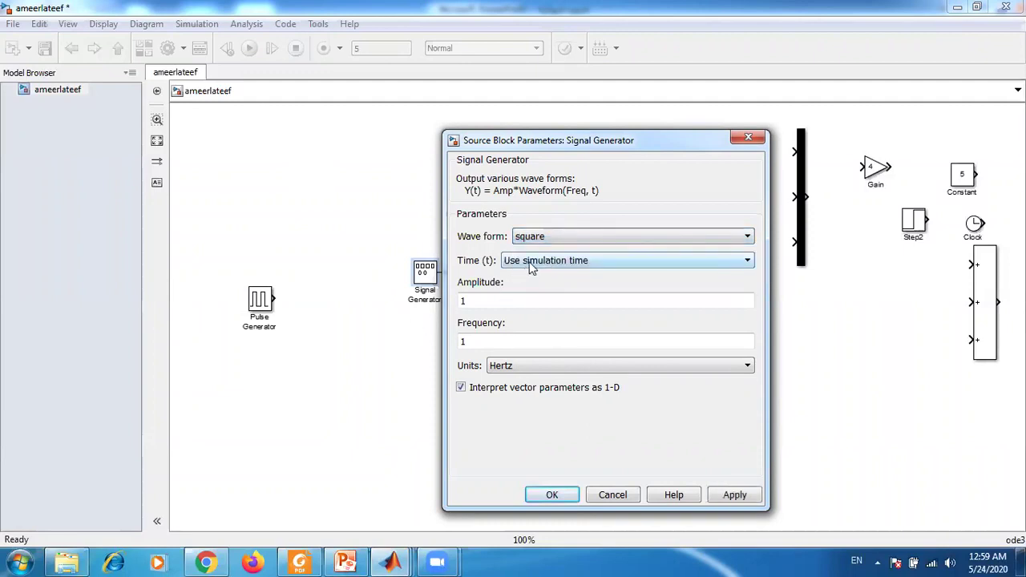
{"action": "double_click", "coordinate": [486, 297]}
{"action": "type", "text": "1"}
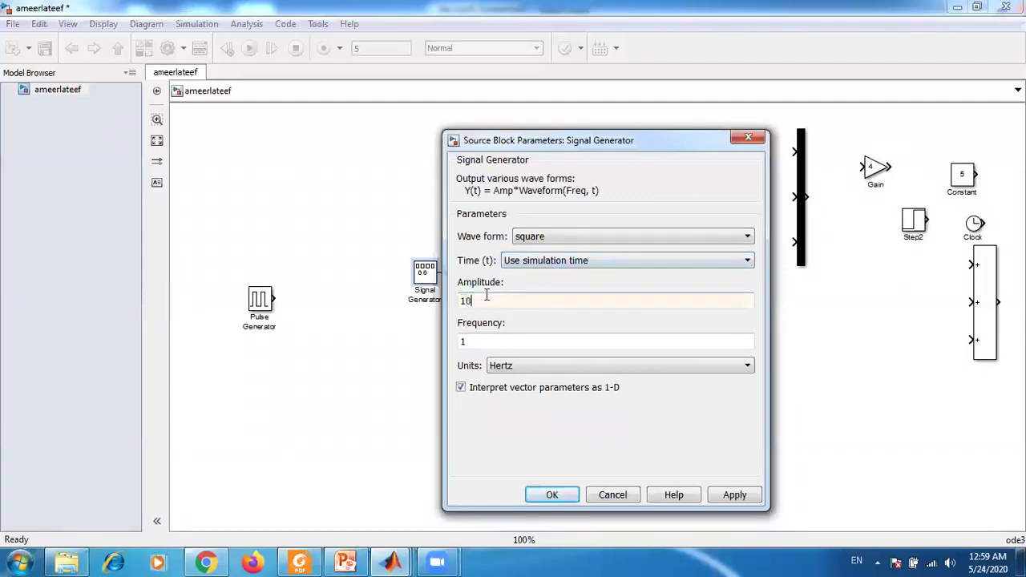
{"action": "double_click", "coordinate": [478, 342]}
{"action": "type", "text": "2"}
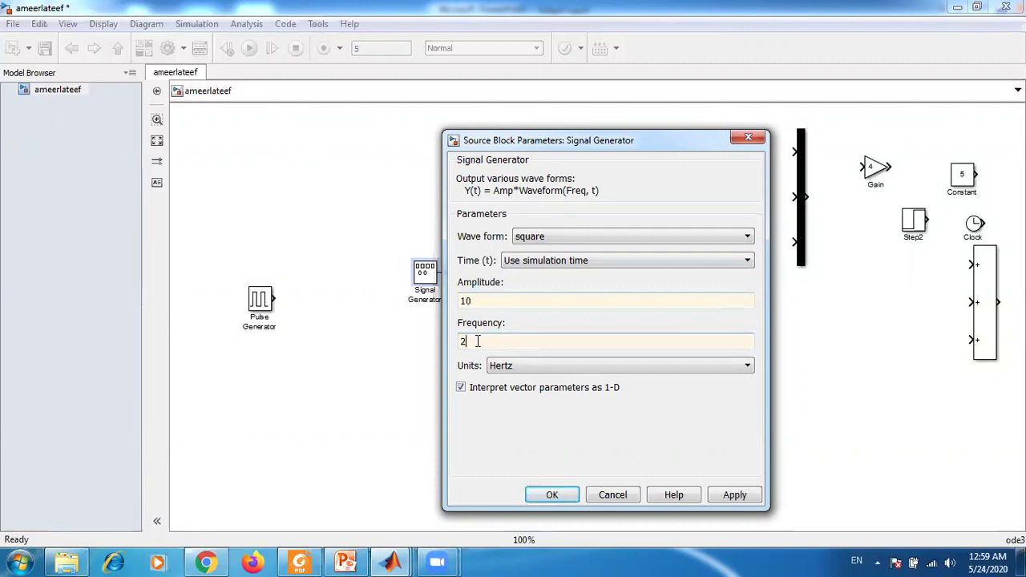
{"action": "type", "text": "0"}
{"action": "left_click", "coordinate": [549, 371]}
{"action": "left_click", "coordinate": [550, 371]}
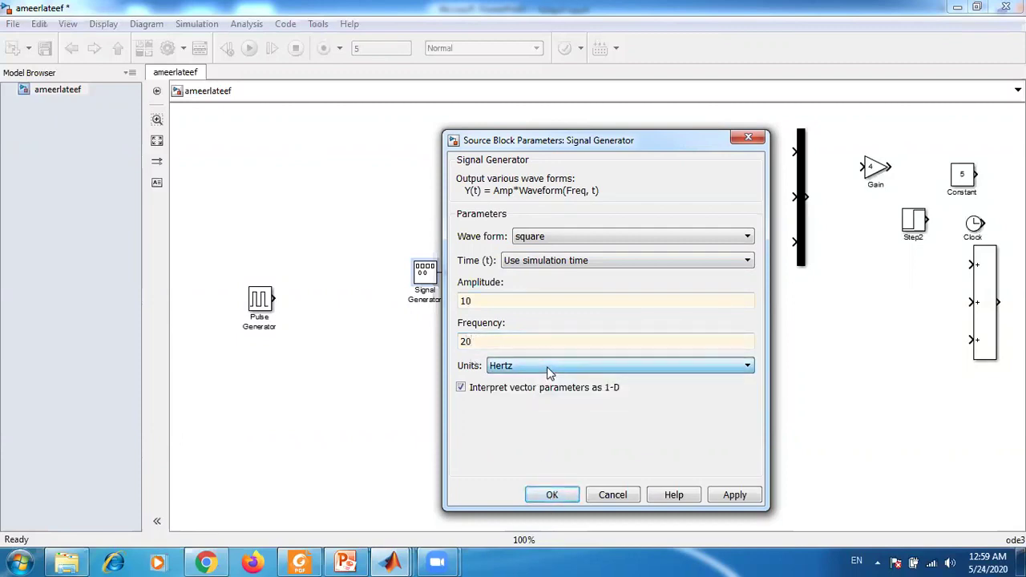
{"action": "left_click", "coordinate": [551, 495]}
Step: Run the simulation and examine the autoscaled square wave in Scope1
{"action": "left_click", "coordinate": [250, 48]}
{"action": "double_click", "coordinate": [610, 260]}
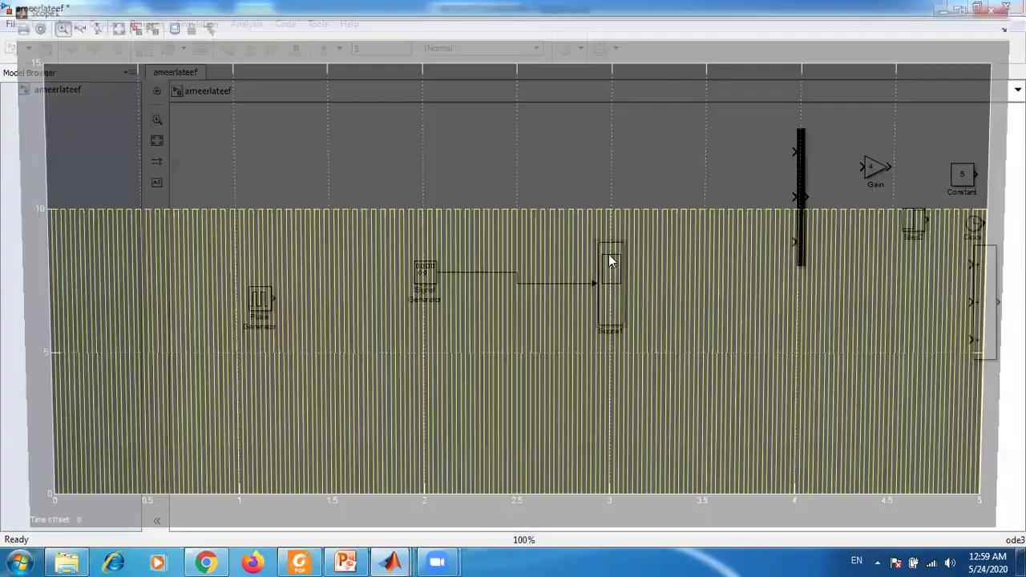
{"action": "right_click", "coordinate": [401, 258]}
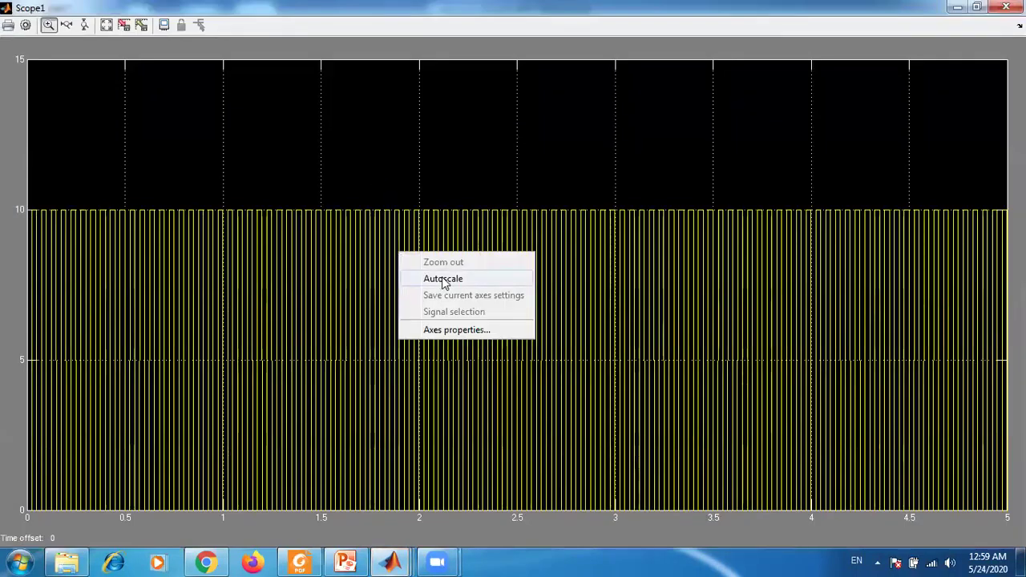
{"action": "left_click", "coordinate": [443, 282]}
{"action": "left_click", "coordinate": [977, 7]}
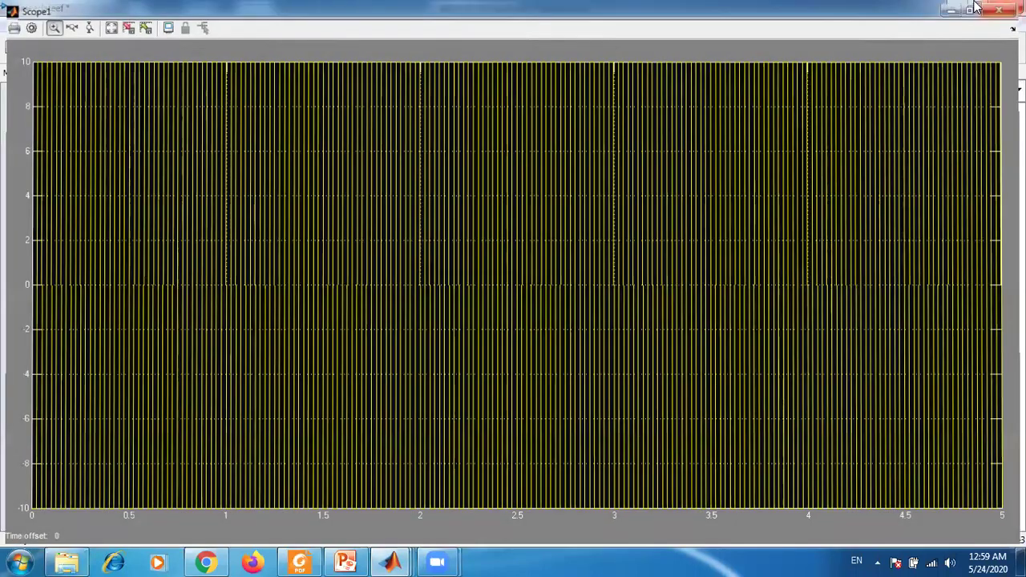
{"action": "left_click", "coordinate": [950, 9]}
Step: Rerun the simulation with a stop time of 1 and autoscale the square wave in Scope1
{"action": "double_click", "coordinate": [621, 286]}
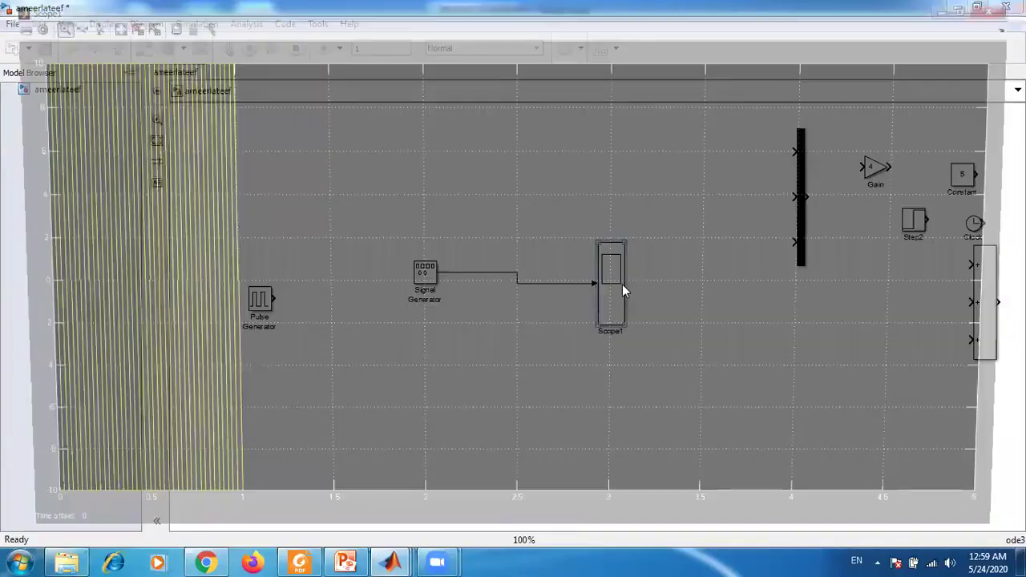
{"action": "right_click", "coordinate": [323, 182]}
{"action": "left_click", "coordinate": [366, 216]}
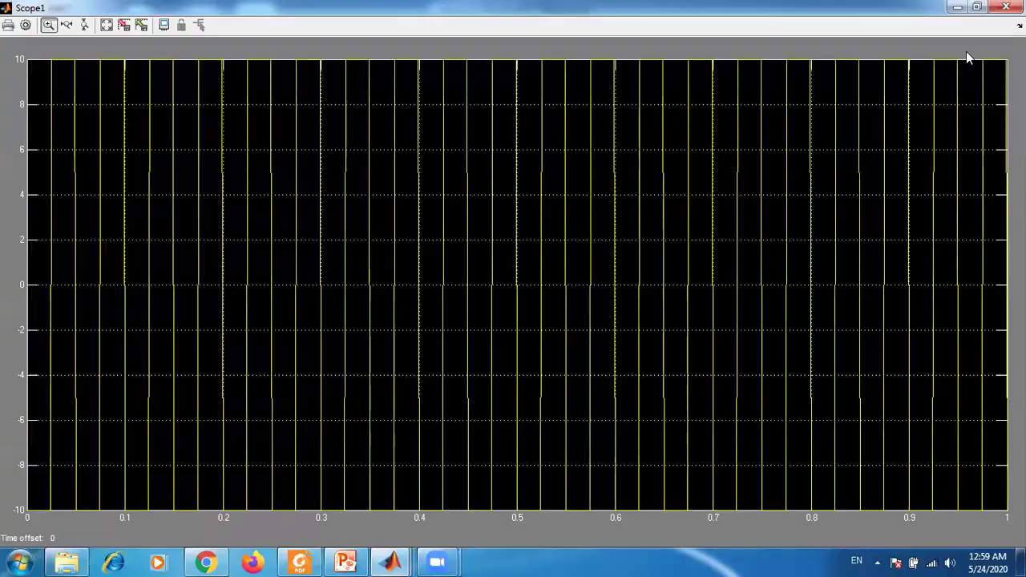
{"action": "left_click", "coordinate": [1006, 7]}
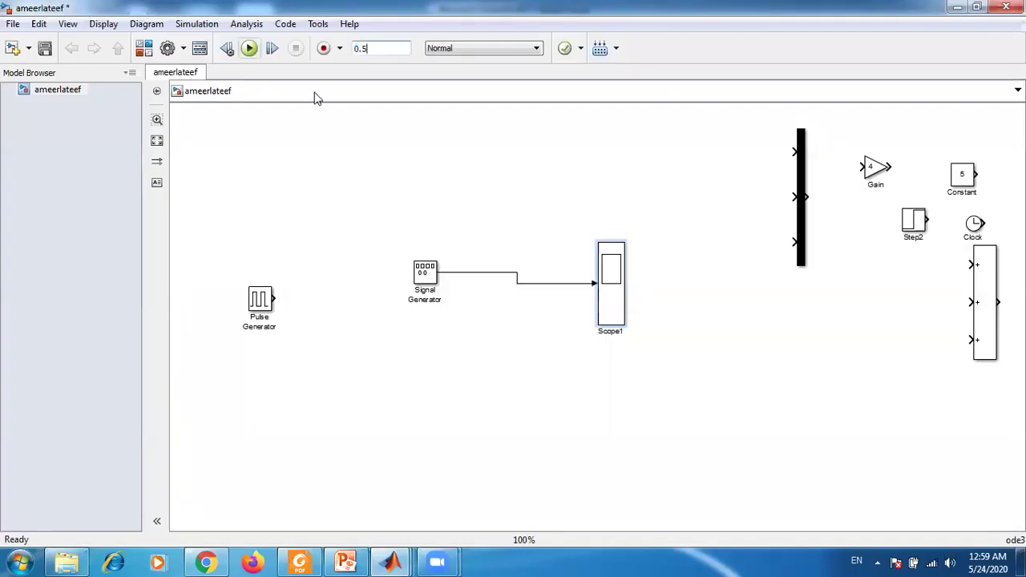
Step: Set the stop time to 0.5, rerun the simulation and autoscale the signal in Scope1
{"action": "double_click", "coordinate": [617, 285]}
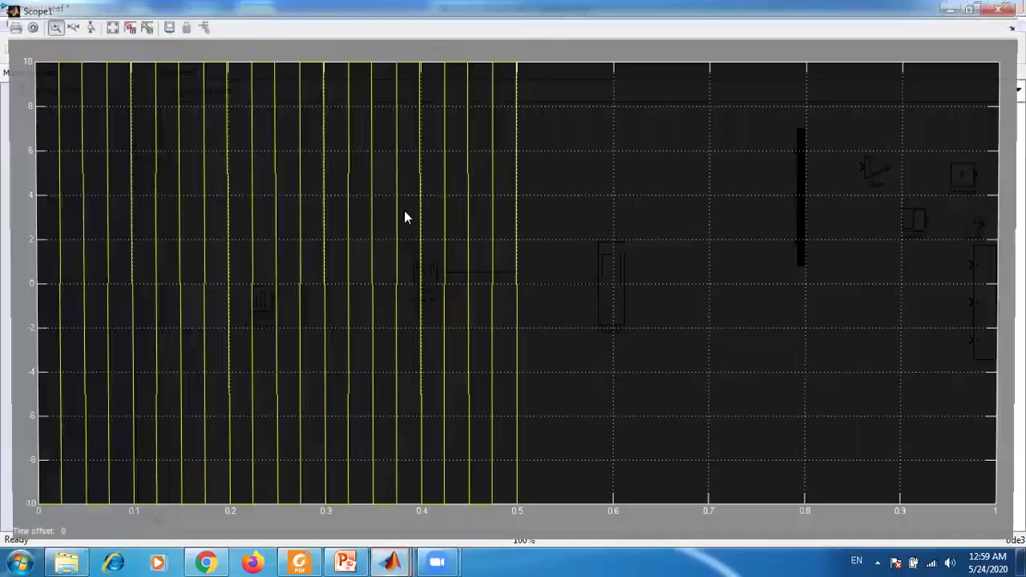
{"action": "right_click", "coordinate": [373, 222]}
{"action": "left_click", "coordinate": [406, 250]}
Step: Set Scope1's y-axis limits to a minimum of -1 and a maximum of 15
{"action": "right_click", "coordinate": [164, 125]}
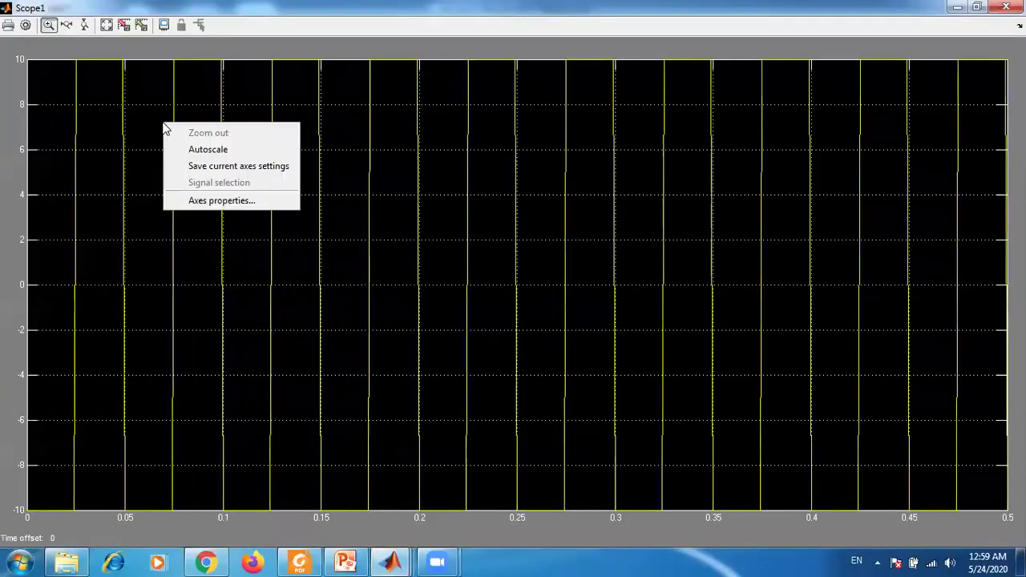
{"action": "left_click", "coordinate": [199, 201]}
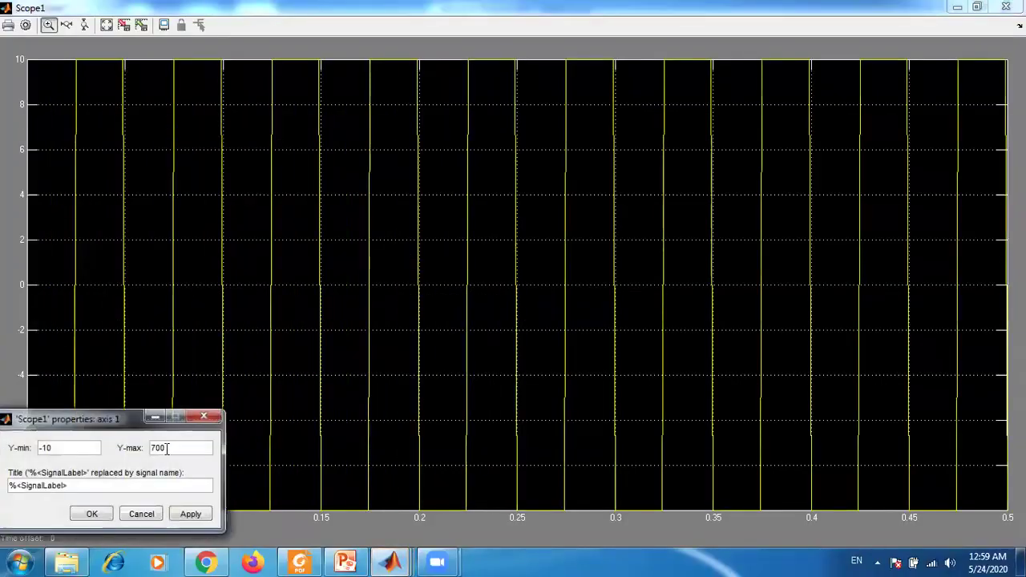
{"action": "left_click_drag", "start_coordinate": [169, 449], "coordinate": [141, 453]}
{"action": "type", "text": "15"}
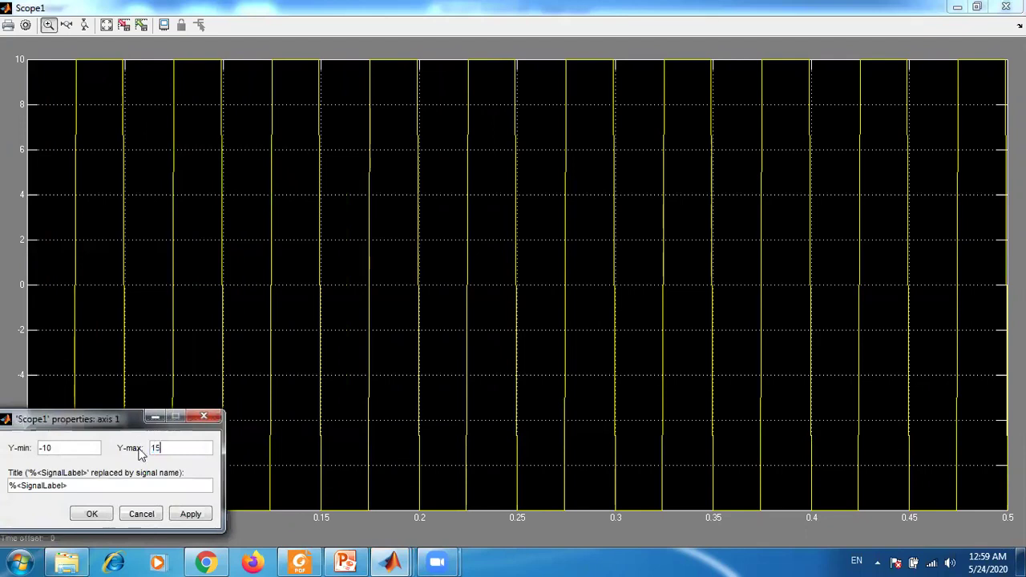
{"action": "left_click", "coordinate": [63, 450]}
{"action": "type", "text": "-1"}
{"action": "left_click", "coordinate": [91, 514]}
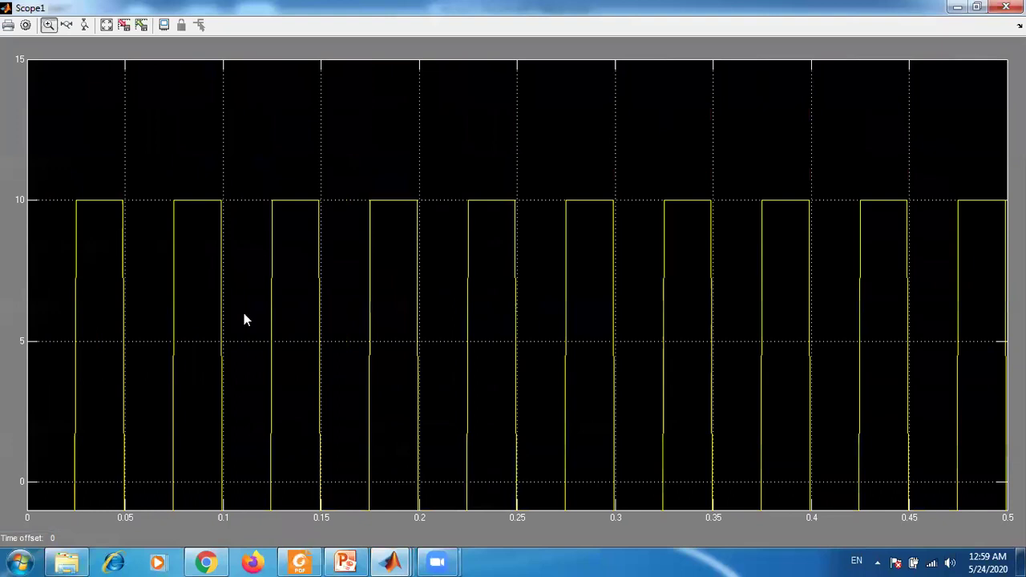
Step: Set Scope1's y-axis minimum to -15, examine the full square wave and close the scope
{"action": "right_click", "coordinate": [273, 154]}
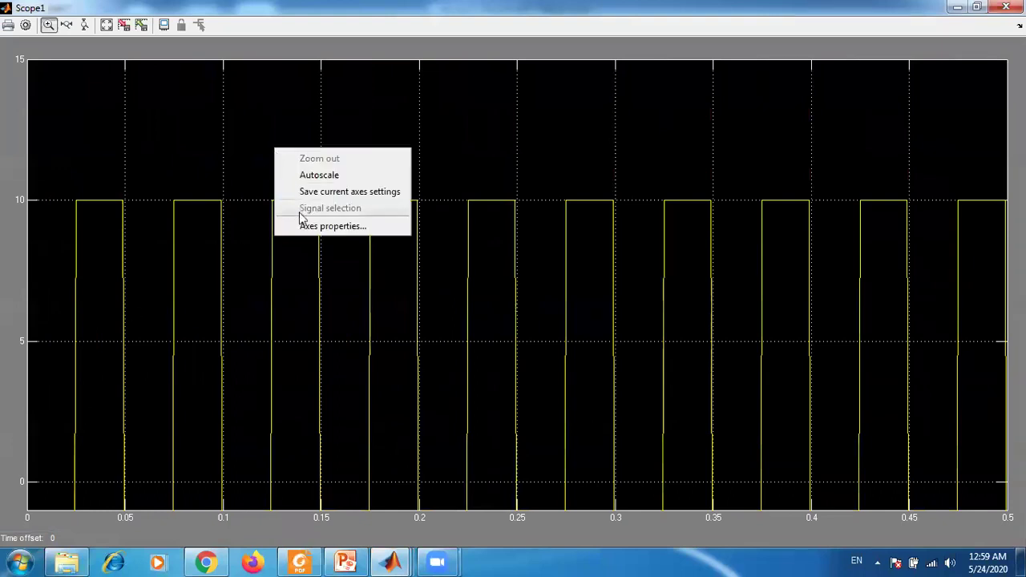
{"action": "left_click", "coordinate": [307, 224]}
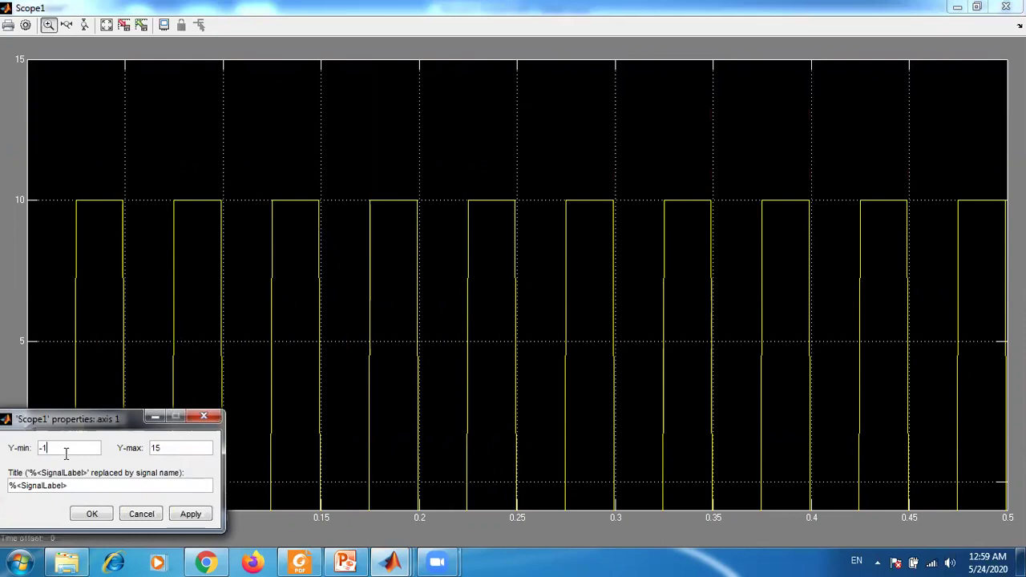
{"action": "left_click", "coordinate": [91, 514]}
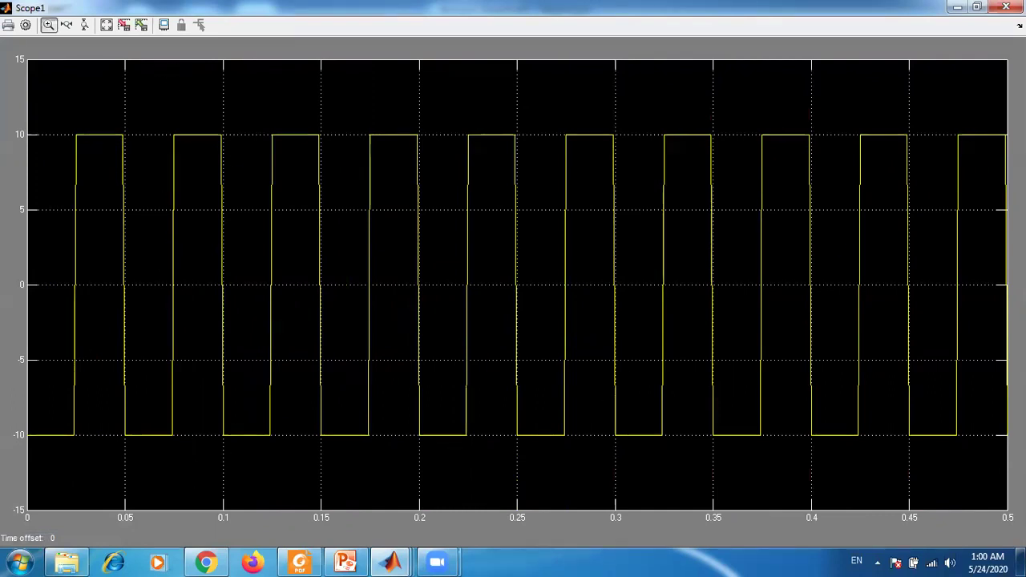
{"action": "left_click", "coordinate": [1006, 8]}
Step: Change the Signal Generator's wave form to sine
{"action": "left_click", "coordinate": [419, 276]}
{"action": "double_click", "coordinate": [419, 277]}
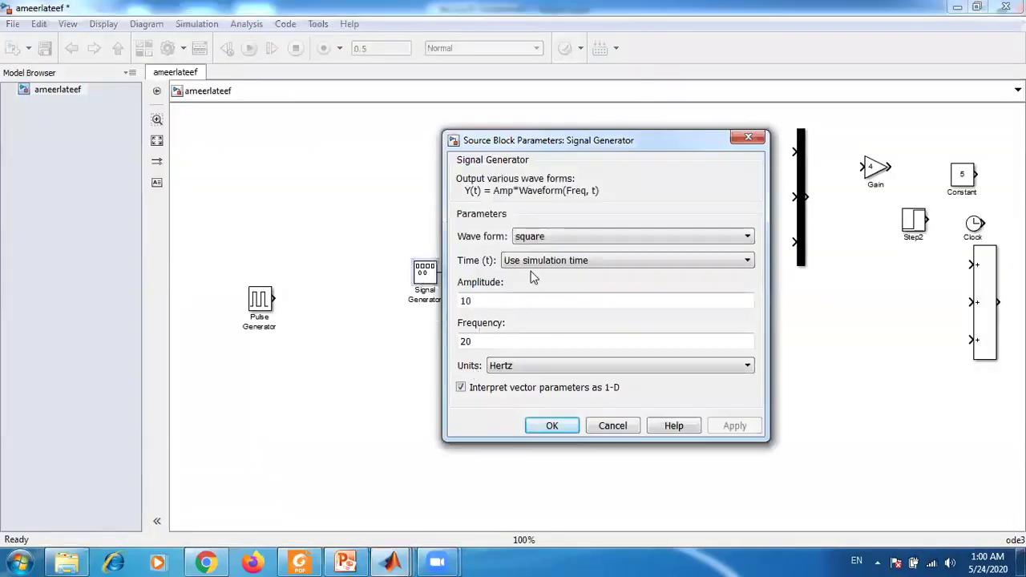
{"action": "left_click", "coordinate": [550, 239]}
{"action": "left_click", "coordinate": [550, 246]}
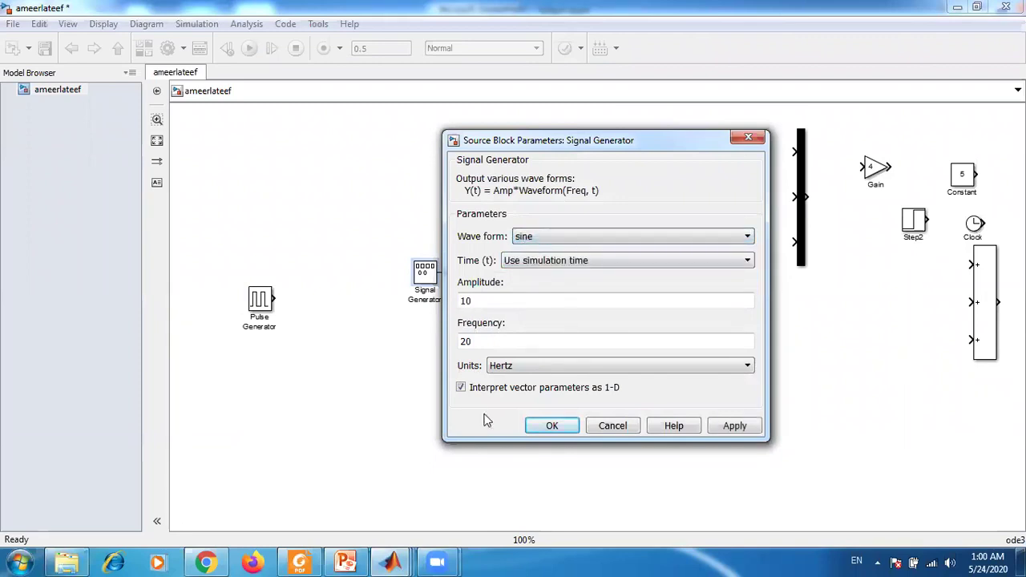
{"action": "left_click", "coordinate": [548, 425]}
Step: Run the simulation, examine the autoscaled sine wave in Scope1 and close the scope
{"action": "left_click", "coordinate": [250, 49]}
{"action": "double_click", "coordinate": [611, 268]}
{"action": "right_click", "coordinate": [280, 185]}
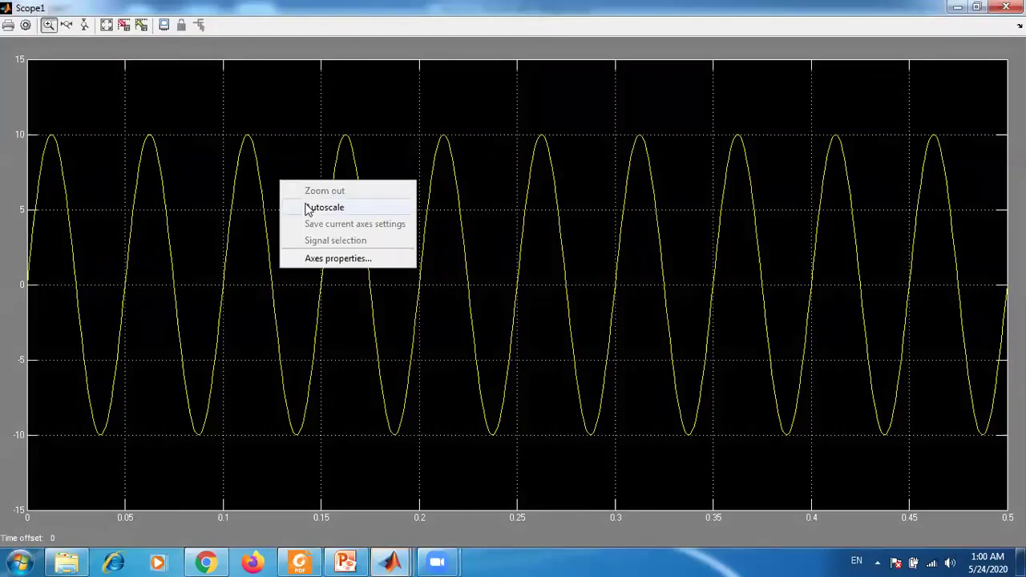
{"action": "left_click", "coordinate": [308, 207]}
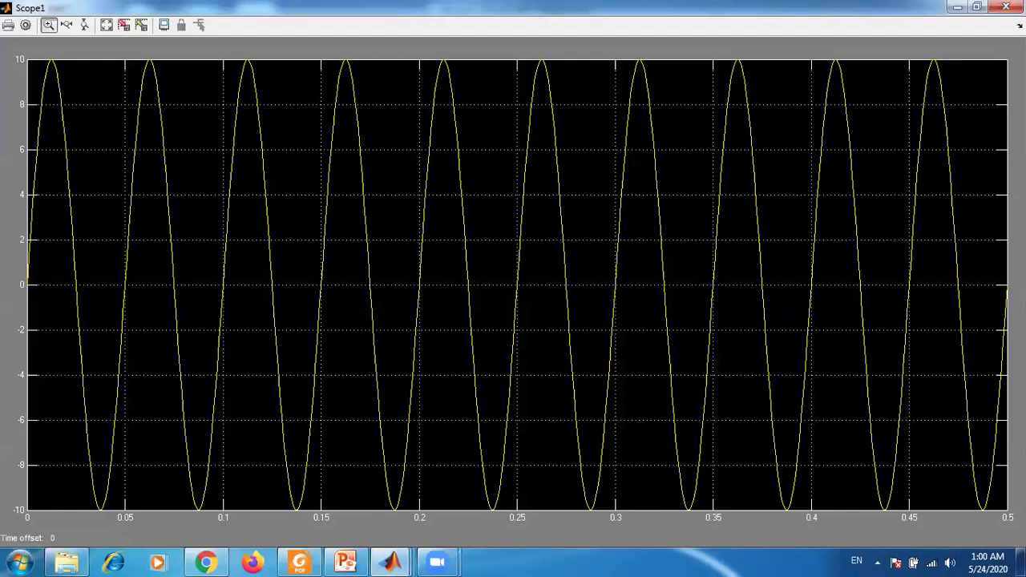
{"action": "left_click", "coordinate": [1005, 7]}
Step: Change the Signal Generator's wave form to sawtooth
{"action": "left_click", "coordinate": [422, 277]}
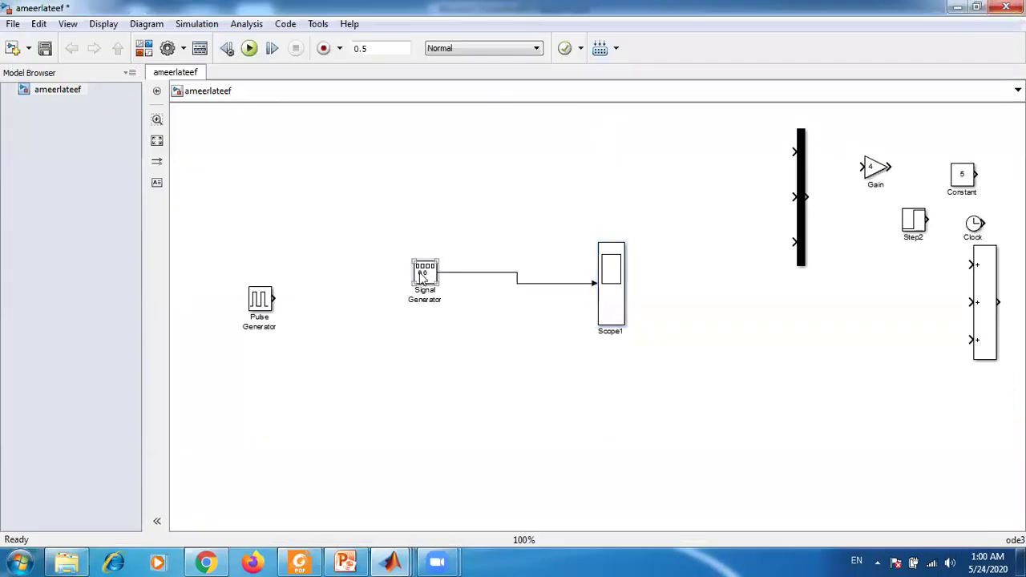
{"action": "double_click", "coordinate": [423, 277]}
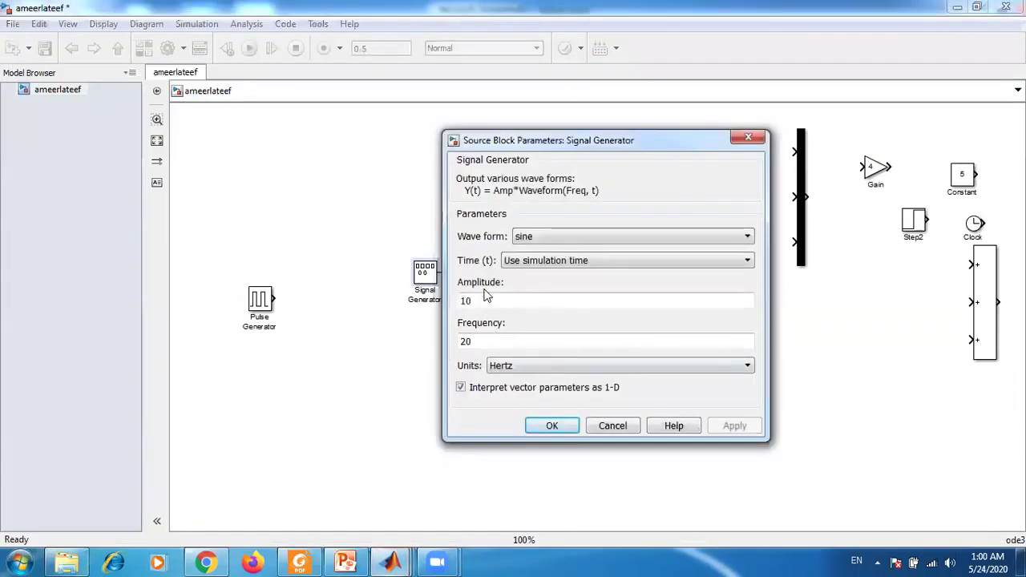
{"action": "left_click", "coordinate": [545, 238]}
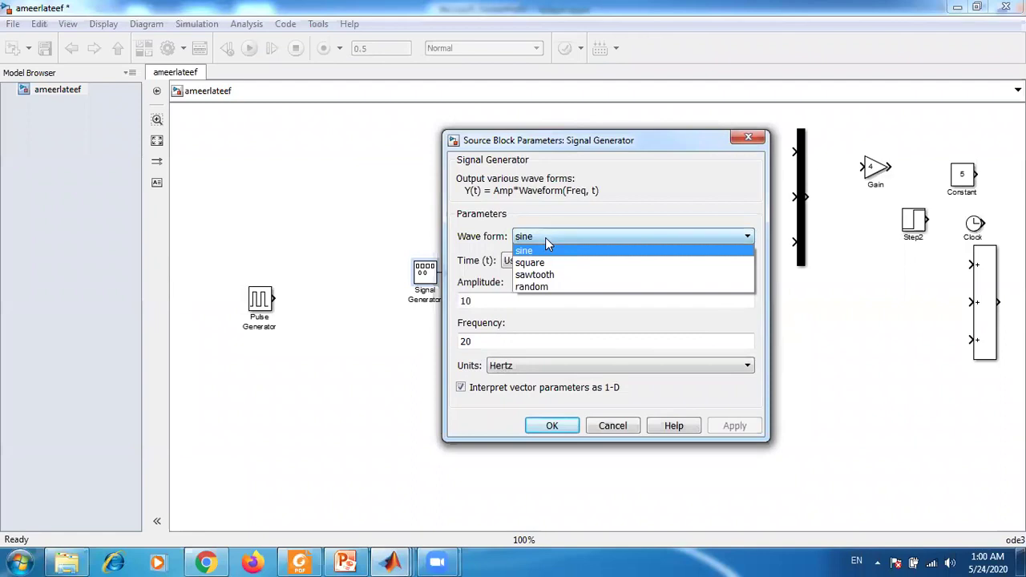
{"action": "left_click", "coordinate": [542, 277]}
{"action": "left_click", "coordinate": [551, 426]}
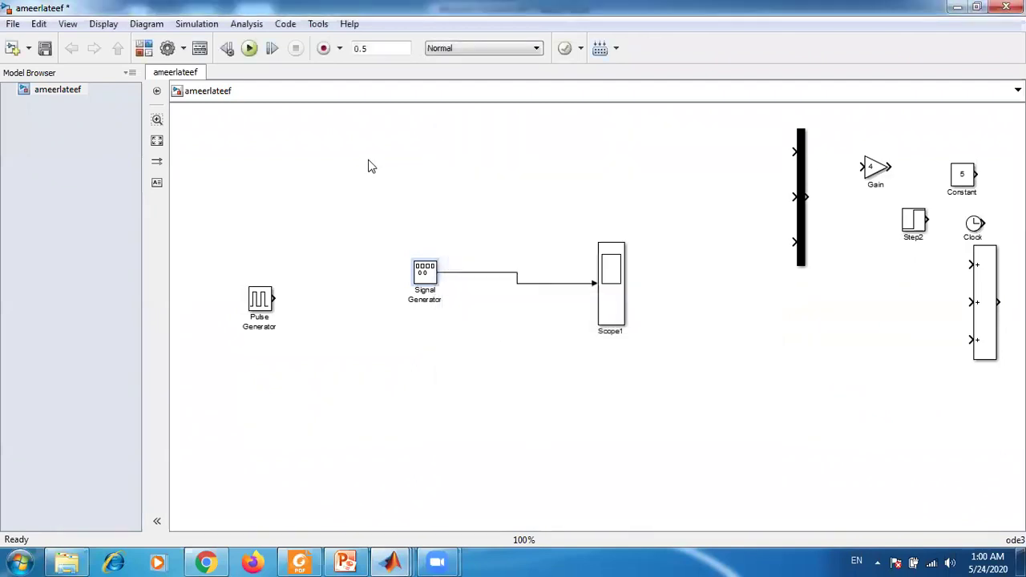
Step: Open Scope1, autoscale and examine the Signal Generator's sawtooth wave, and close the scope
{"action": "left_click", "coordinate": [606, 311]}
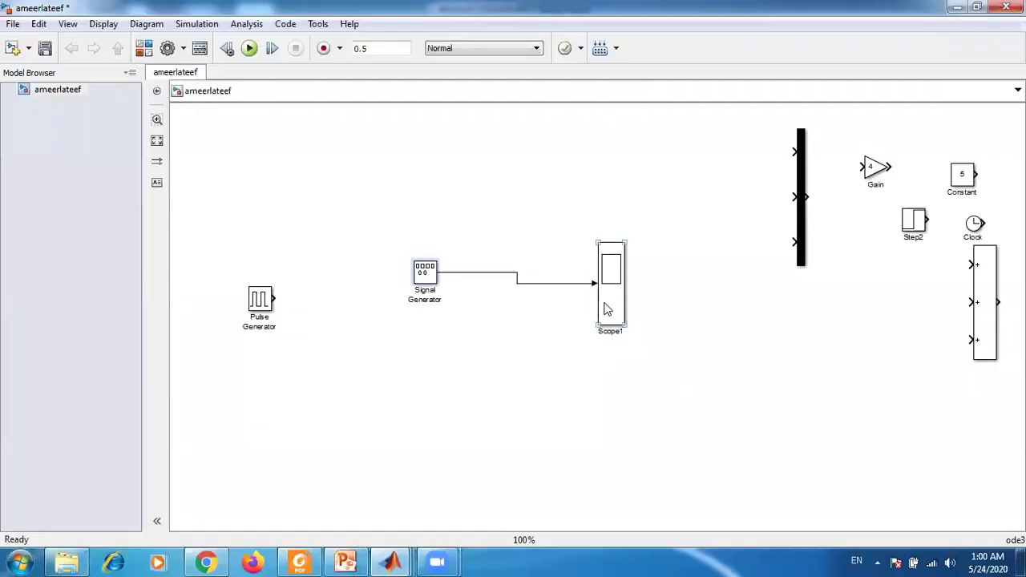
{"action": "double_click", "coordinate": [606, 311]}
{"action": "right_click", "coordinate": [355, 235]}
{"action": "left_click", "coordinate": [383, 259]}
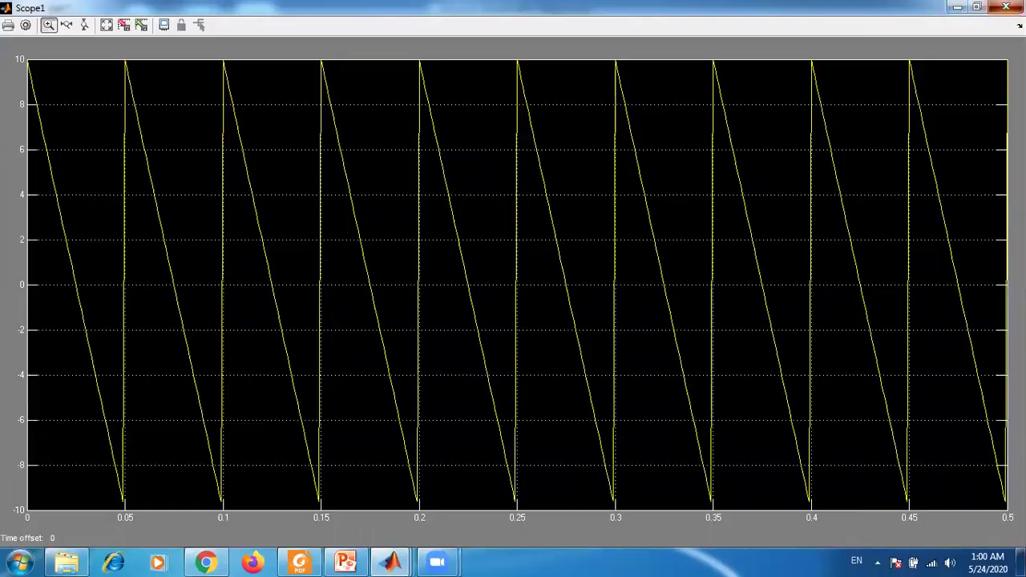
{"action": "left_click", "coordinate": [1005, 7]}
Step: Change the Signal Generator's wave form to random
{"action": "double_click", "coordinate": [424, 272]}
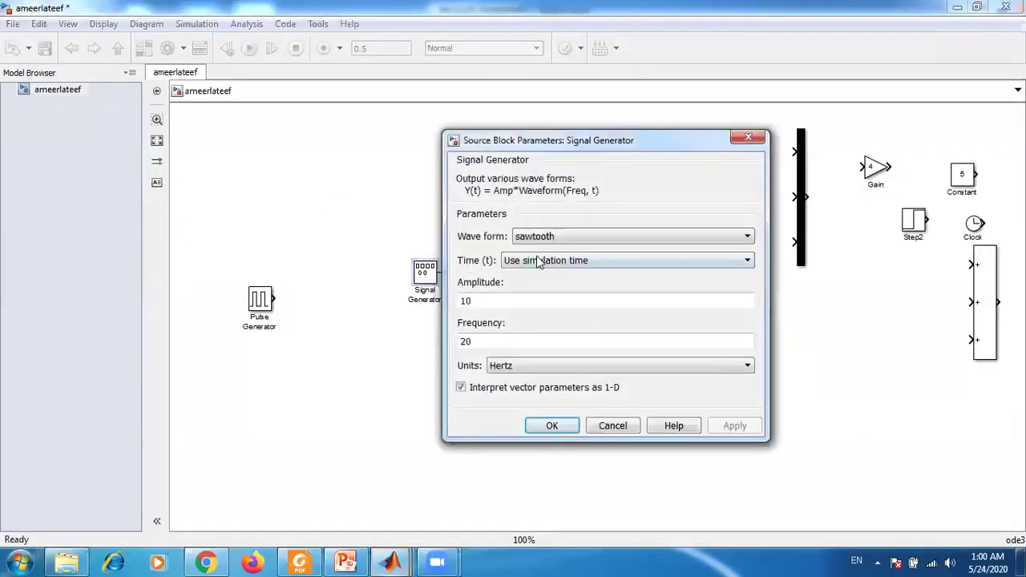
{"action": "left_click", "coordinate": [552, 237]}
{"action": "left_click", "coordinate": [537, 290]}
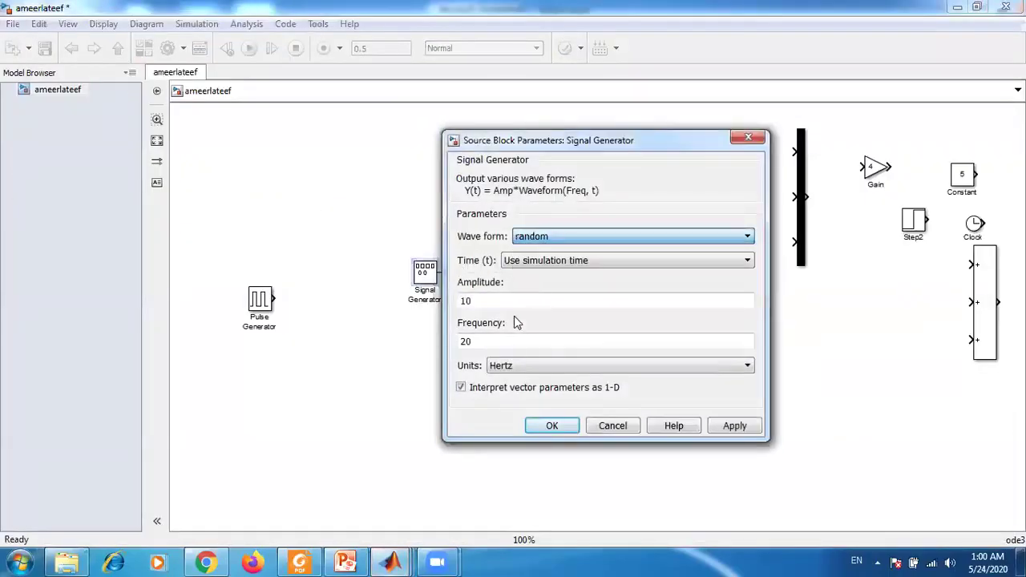
{"action": "left_click", "coordinate": [552, 426]}
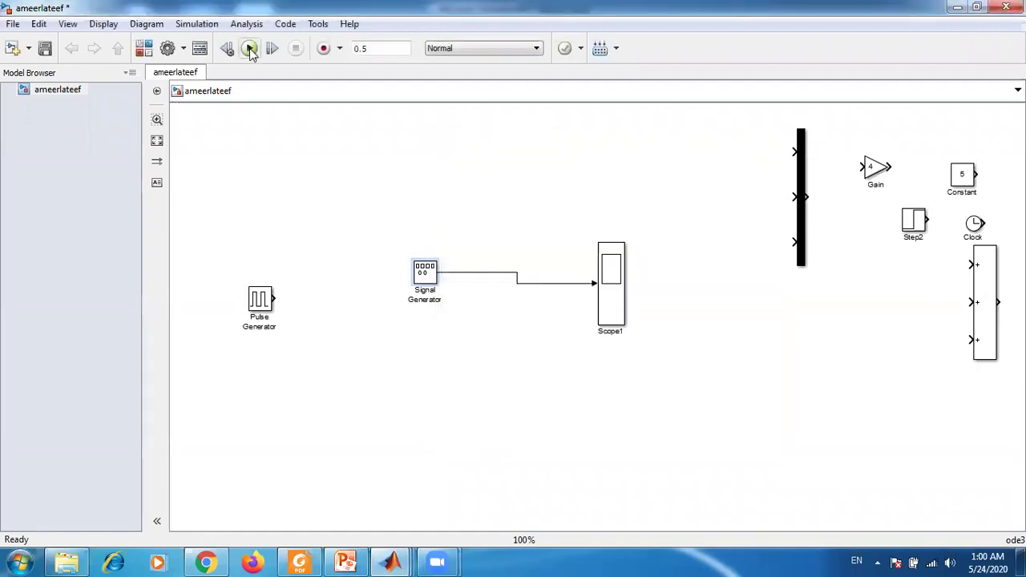
Step: Run the simulation, examine the autoscaled random signal in Scope1 and close the scope
{"action": "left_click", "coordinate": [249, 49]}
{"action": "double_click", "coordinate": [613, 281]}
{"action": "right_click", "coordinate": [426, 254]}
{"action": "left_click", "coordinate": [467, 279]}
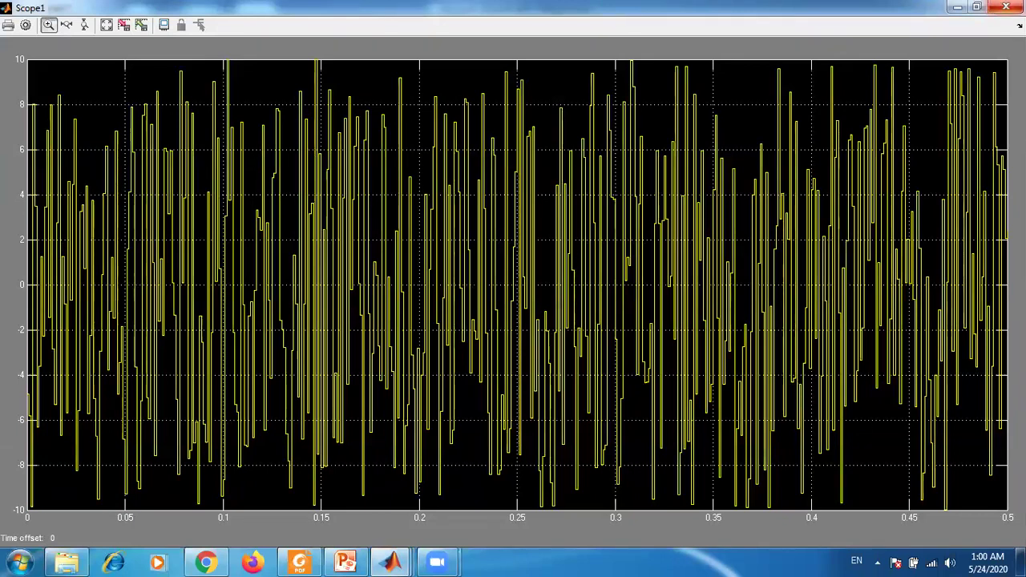
{"action": "left_click", "coordinate": [1006, 7]}
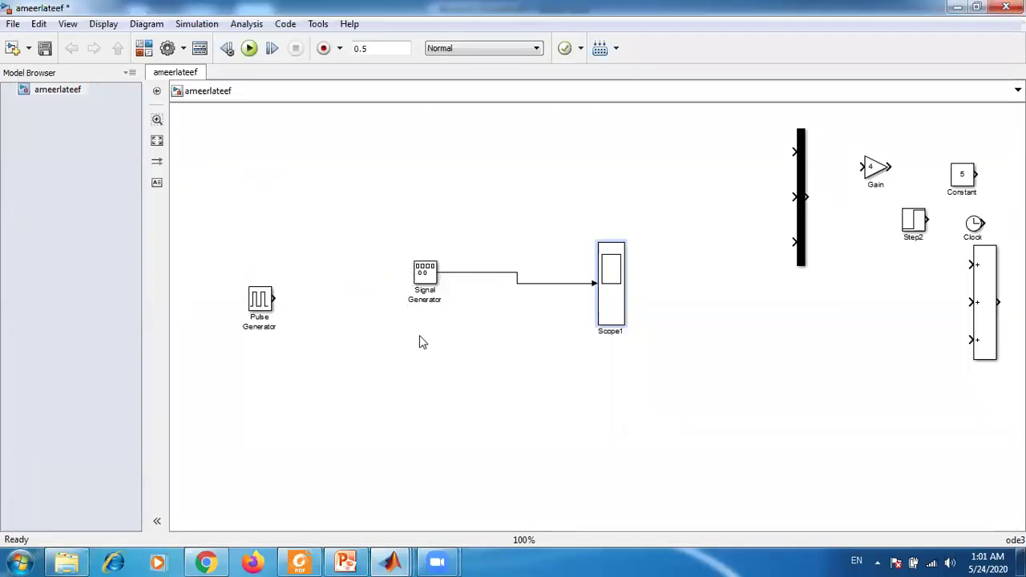
Step: Set the Signal Generator's wave form back to sine
{"action": "double_click", "coordinate": [426, 271]}
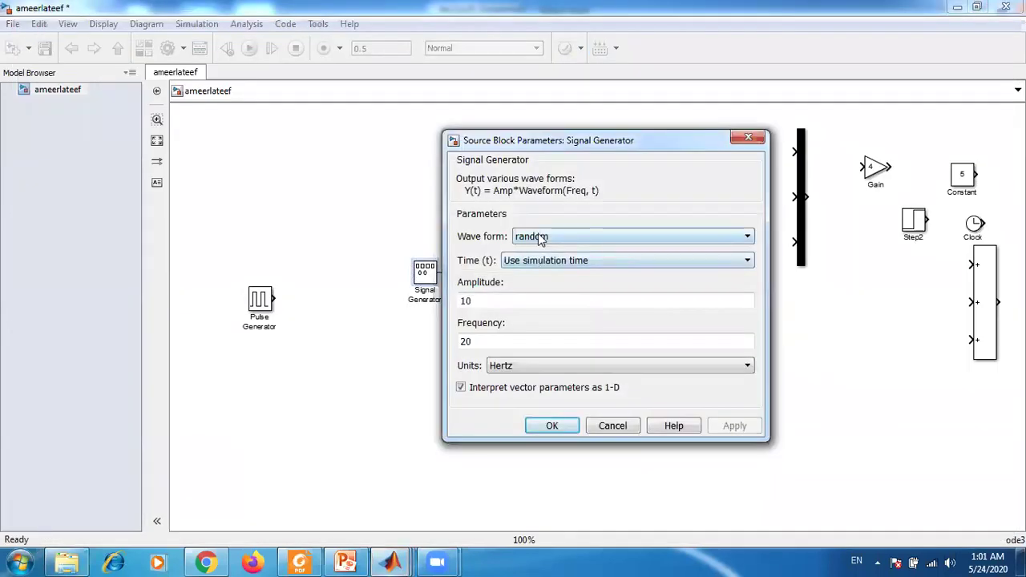
{"action": "left_click", "coordinate": [541, 238]}
{"action": "left_click", "coordinate": [548, 248]}
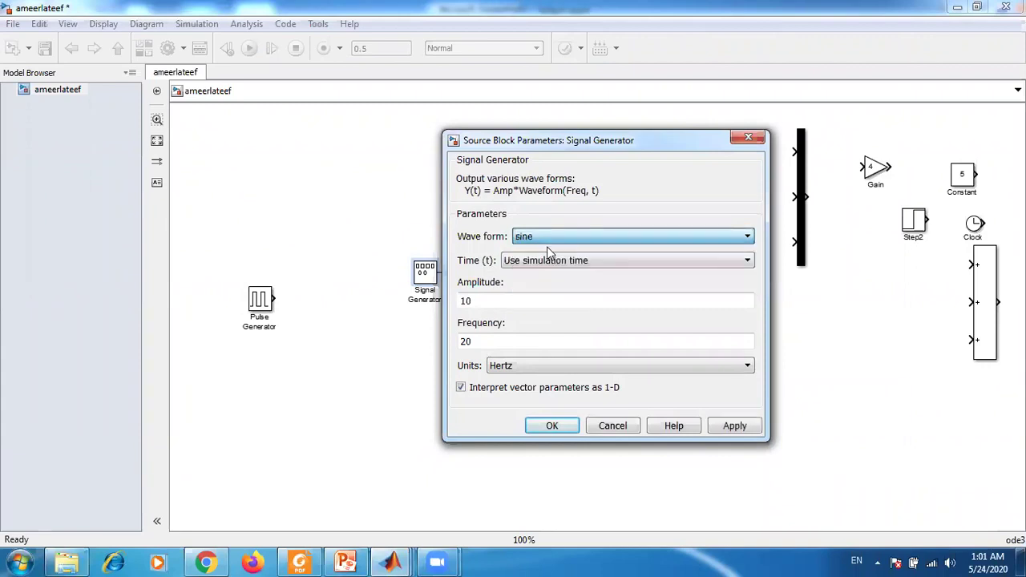
{"action": "left_click", "coordinate": [551, 426]}
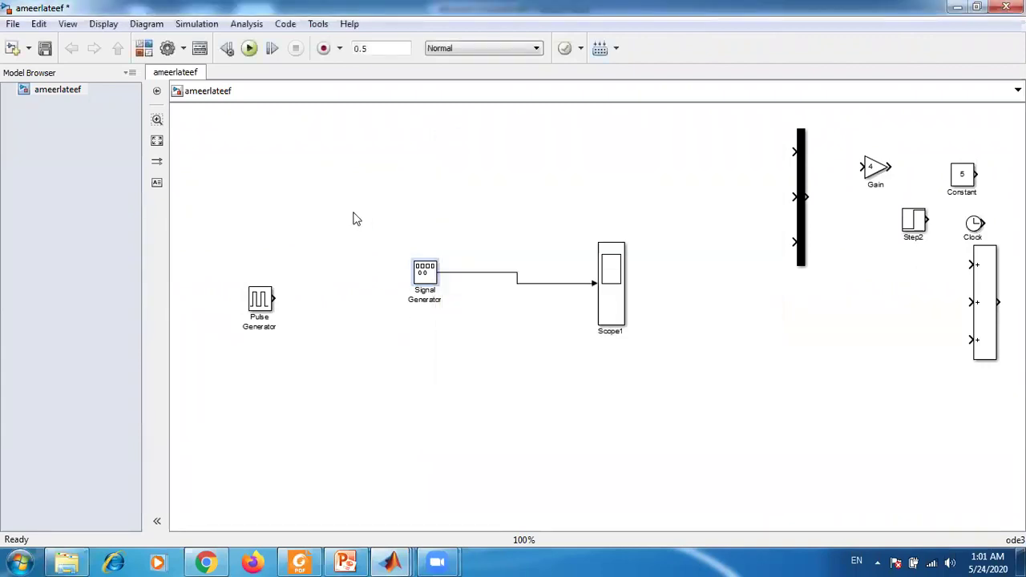
Step: Delete the Signal Generator with its line and connect the Pulse Generator to Scope1 in its place
{"action": "left_click_drag", "start_coordinate": [384, 253], "coordinate": [503, 292]}
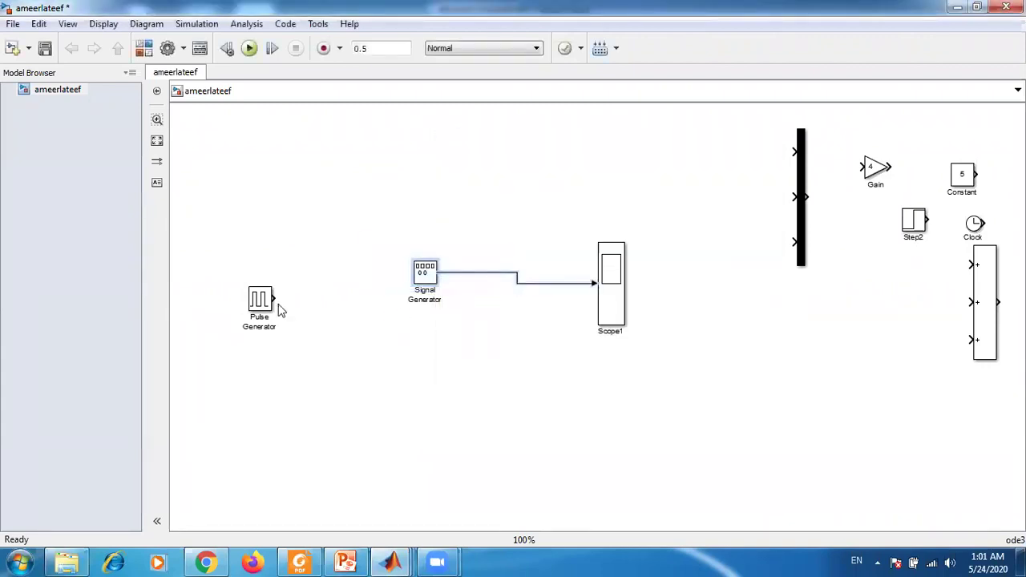
{"action": "key", "text": "Delete"}
{"action": "mouse_move", "coordinate": [267, 306]}
{"action": "left_mouse_down"}
{"action": "mouse_move", "coordinate": [385, 308]}
{"action": "mouse_move", "coordinate": [593, 282]}
{"action": "left_mouse_up"}
{"action": "left_click", "coordinate": [445, 293]}
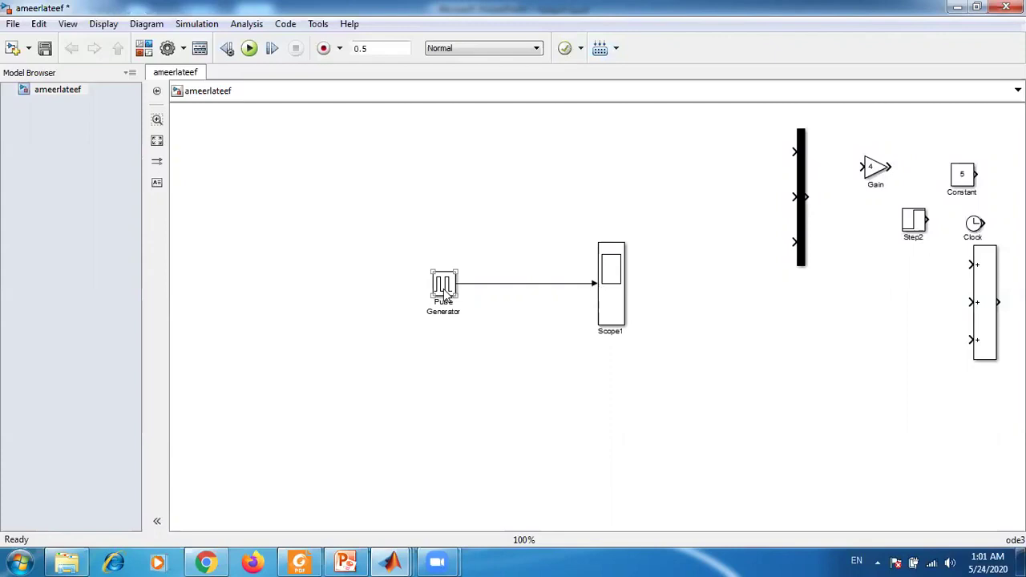
Step: Set the Pulse Generator's amplitude to 5, period to 0.1 s and pulse width to 50% of the period
{"action": "double_click", "coordinate": [446, 293]}
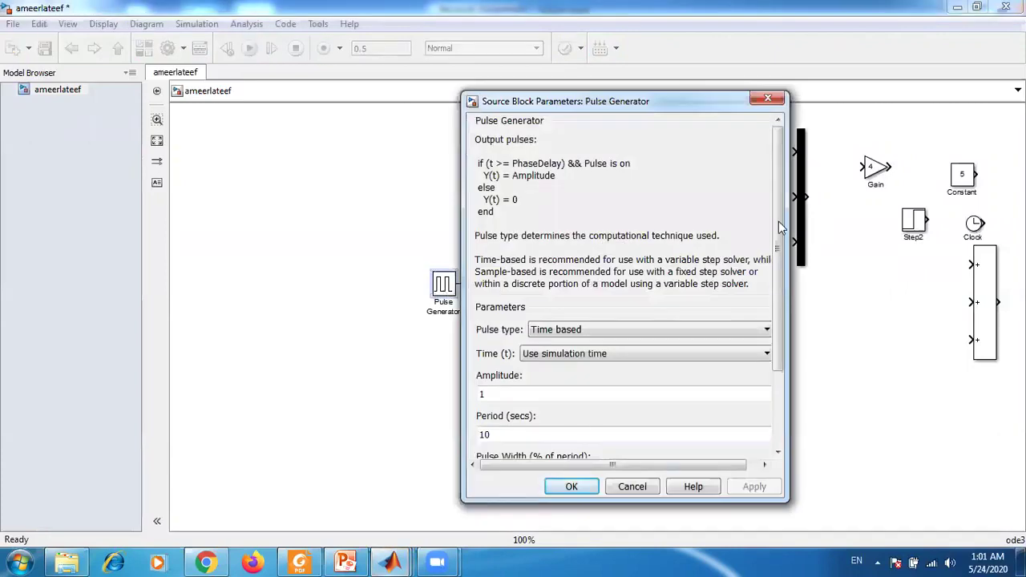
{"action": "left_click_drag", "start_coordinate": [778, 180], "coordinate": [774, 333]}
{"action": "double_click", "coordinate": [489, 291]}
{"action": "type", "text": "5"}
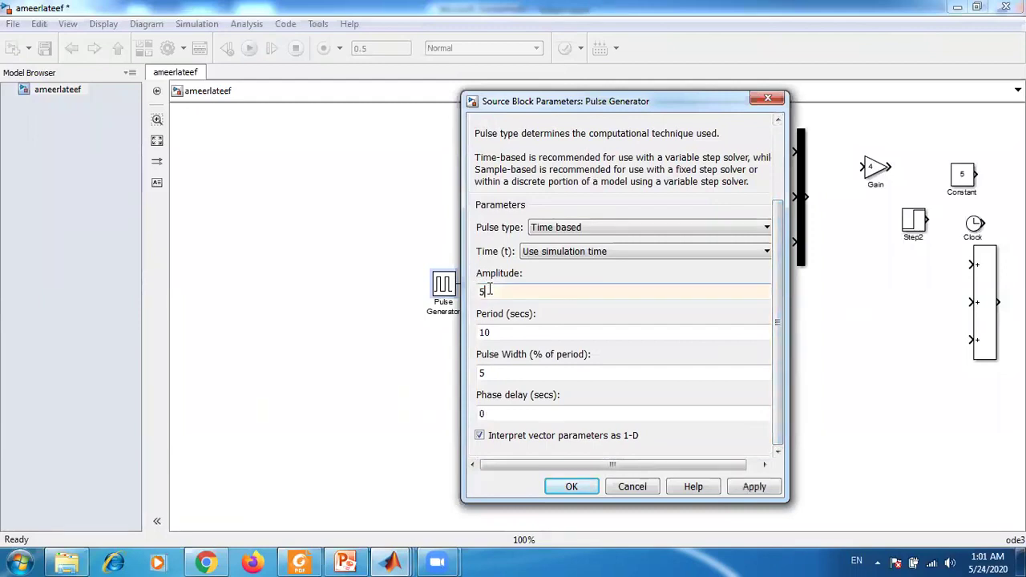
{"action": "double_click", "coordinate": [494, 330]}
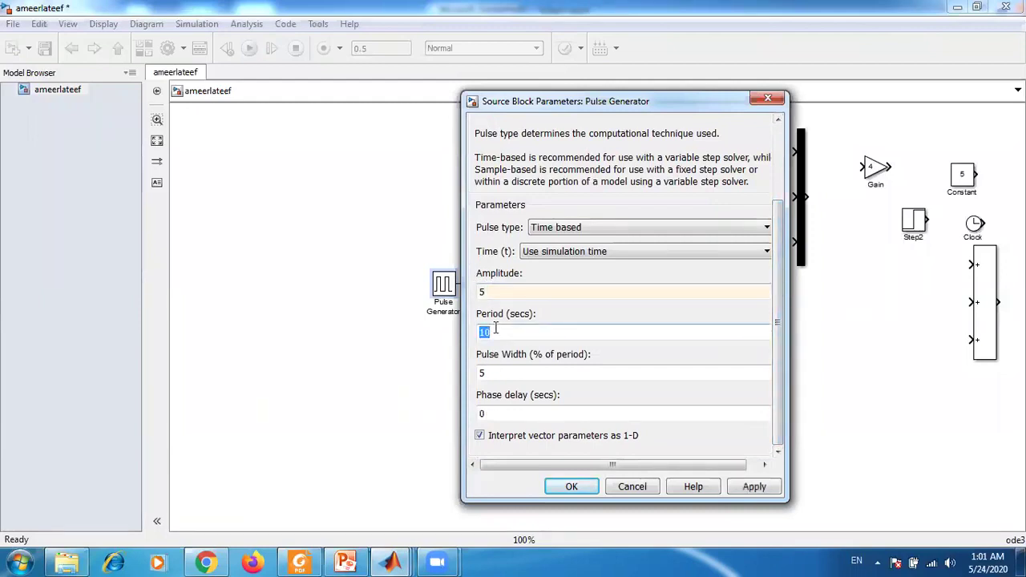
{"action": "type", "text": "0."}
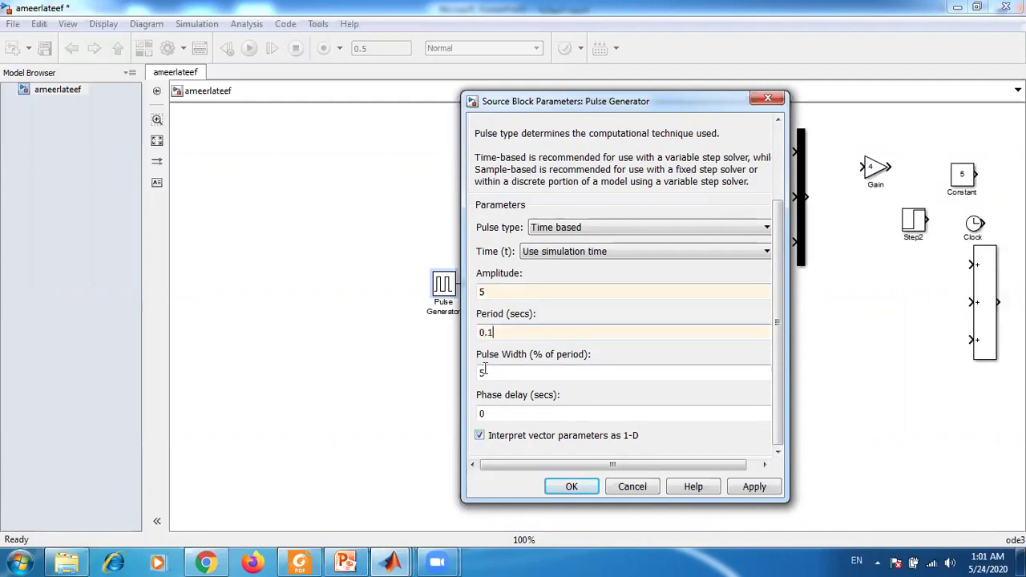
{"action": "double_click", "coordinate": [482, 371]}
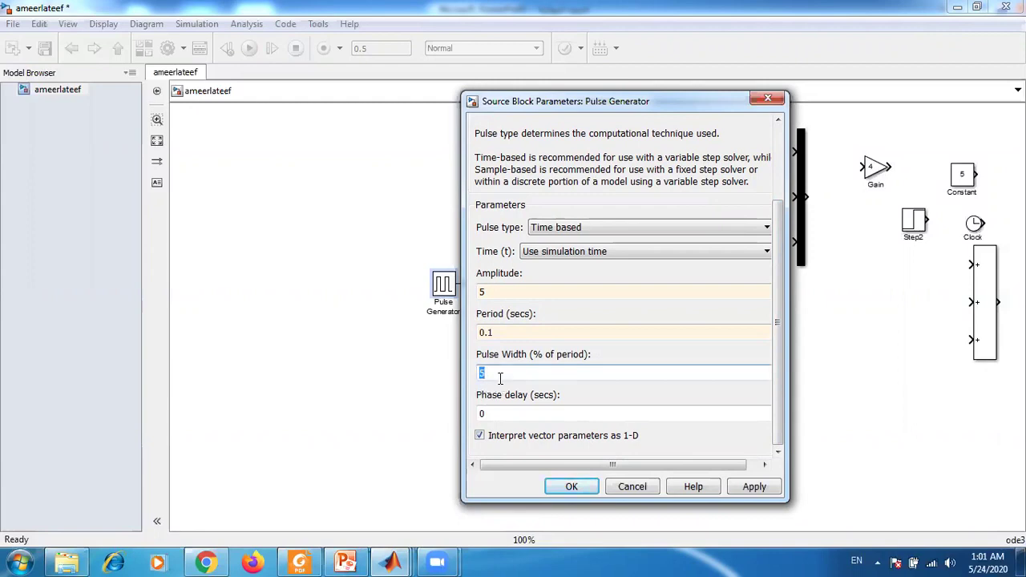
{"action": "type", "text": "5"}
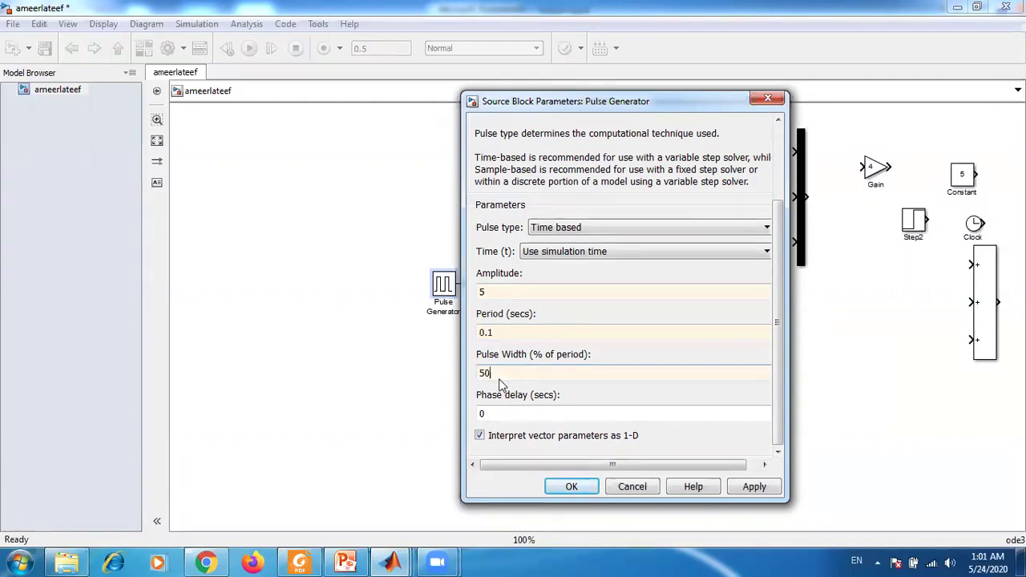
{"action": "key", "text": "Return"}
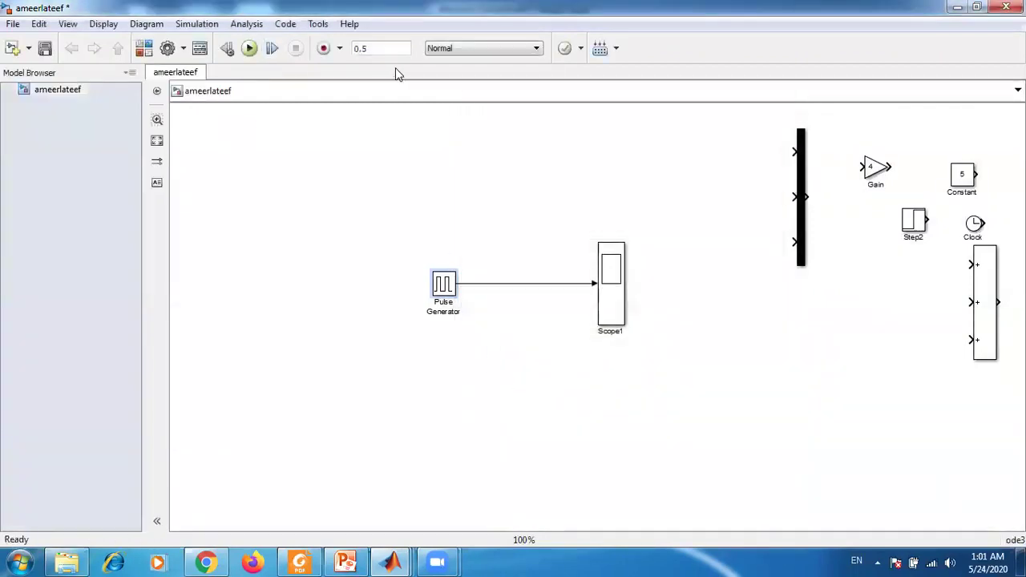
Step: Set the simulation stop time to 1, run the simulation and autoscale the pulse signal in Scope1
{"action": "double_click", "coordinate": [374, 48]}
{"action": "type", "text": "1"}
{"action": "left_click", "coordinate": [250, 48]}
{"action": "double_click", "coordinate": [609, 301]}
{"action": "right_click", "coordinate": [297, 227]}
{"action": "left_click", "coordinate": [332, 258]}
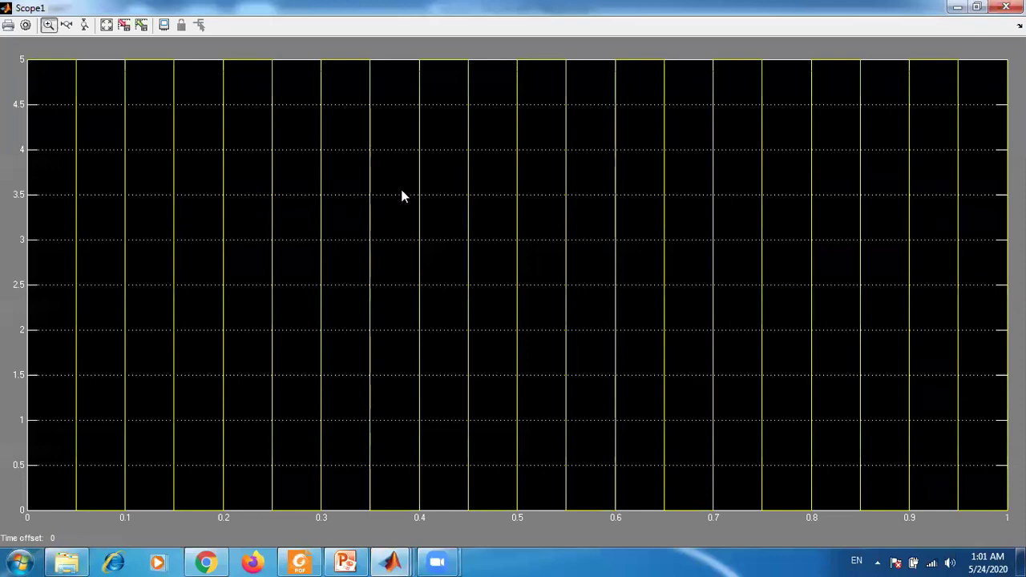
Step: Set Scope1's y-axis minimum to -2, examine the full pulse train and close the scope
{"action": "right_click", "coordinate": [341, 164]}
{"action": "left_click", "coordinate": [370, 242]}
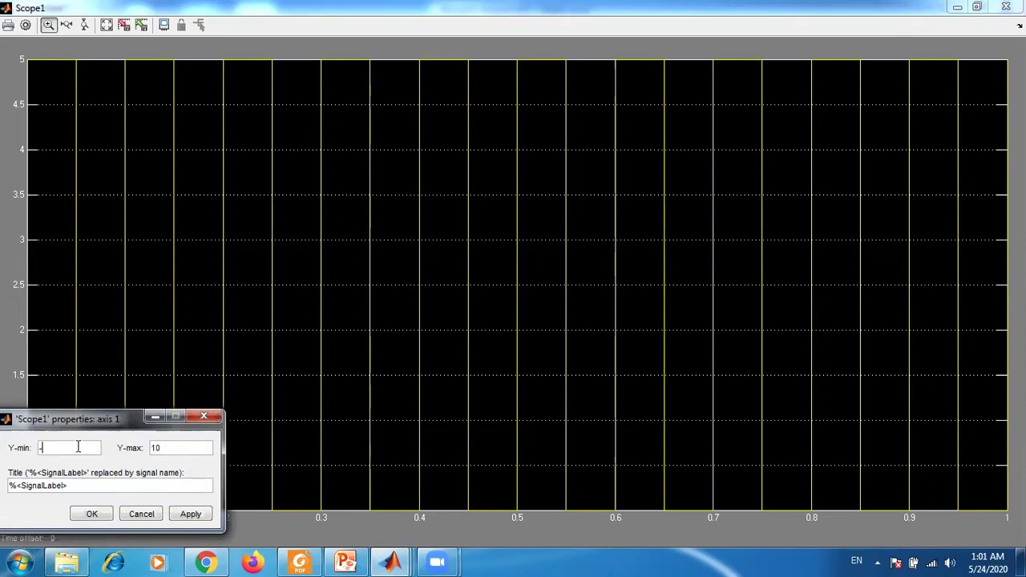
{"action": "left_click", "coordinate": [91, 514]}
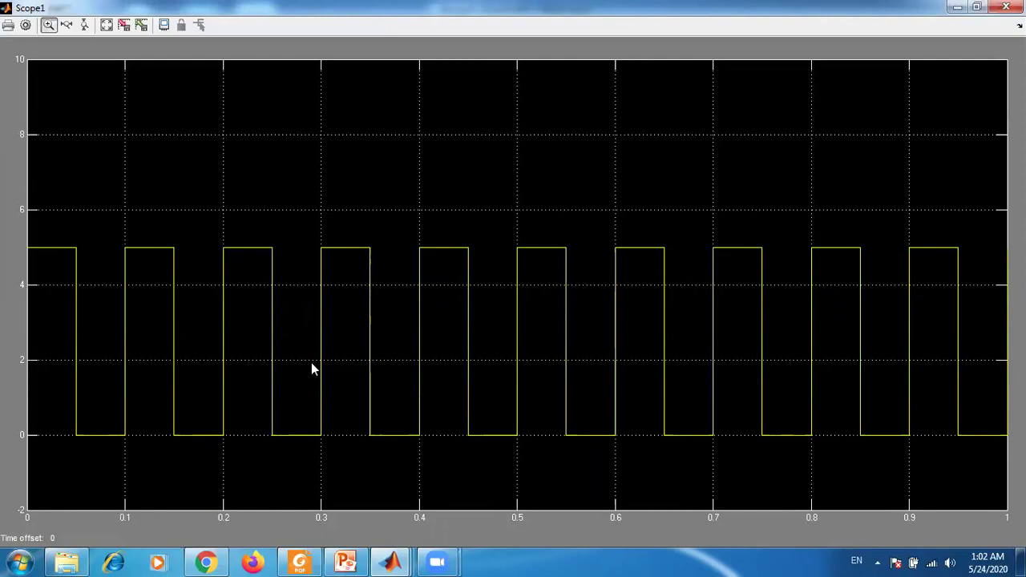
{"action": "left_click", "coordinate": [1005, 7]}
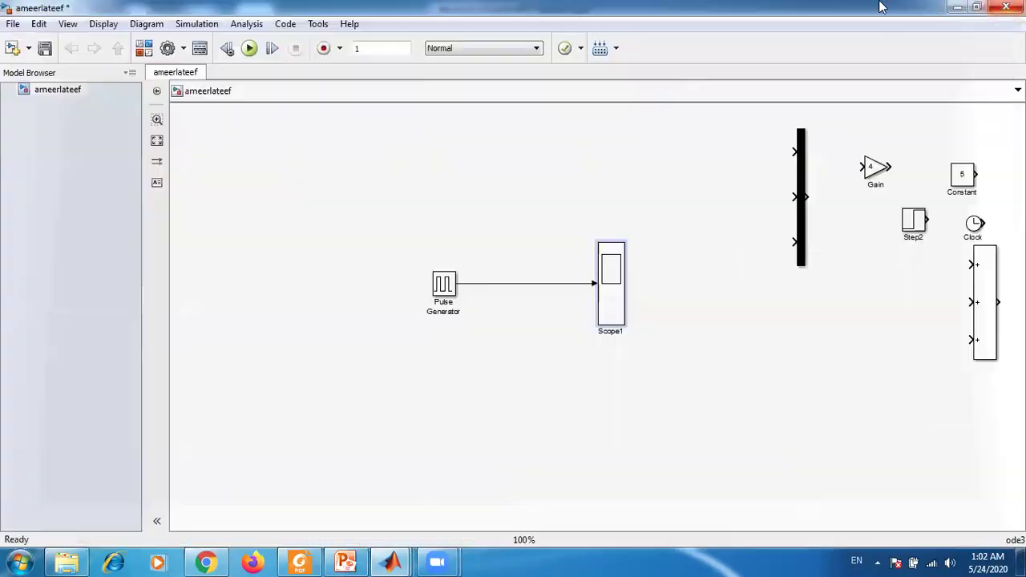
Step: Change the Pulse Generator's pulse width to 70% of the period
{"action": "left_click", "coordinate": [446, 285]}
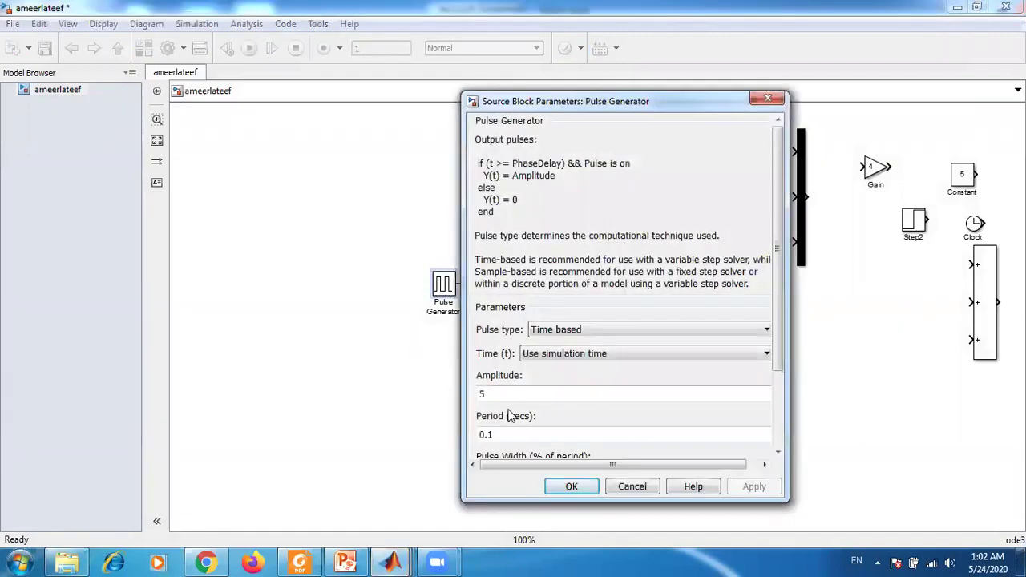
{"action": "left_click_drag", "start_coordinate": [775, 249], "coordinate": [785, 393]}
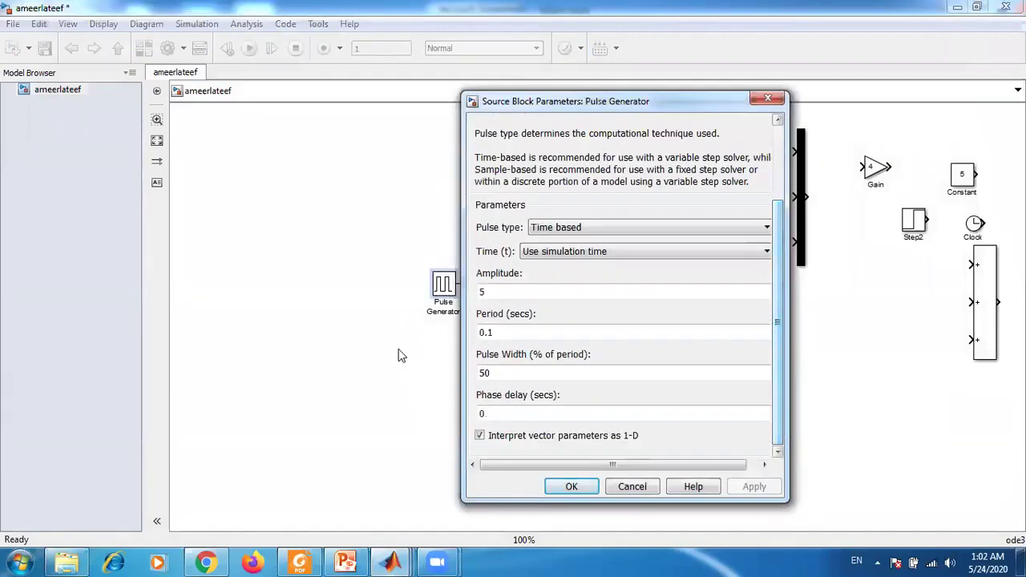
{"action": "double_click", "coordinate": [503, 374]}
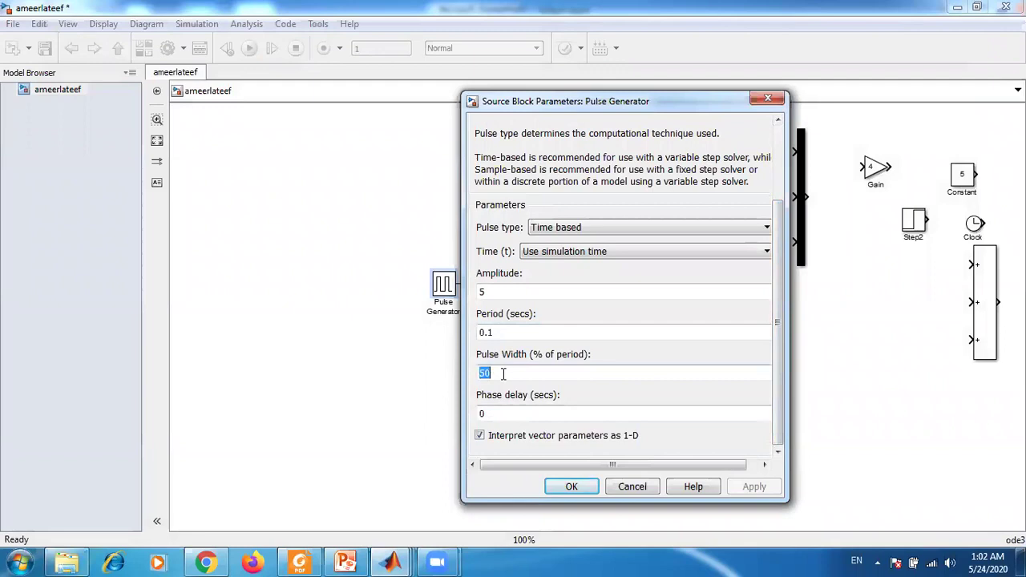
{"action": "type", "text": "7"}
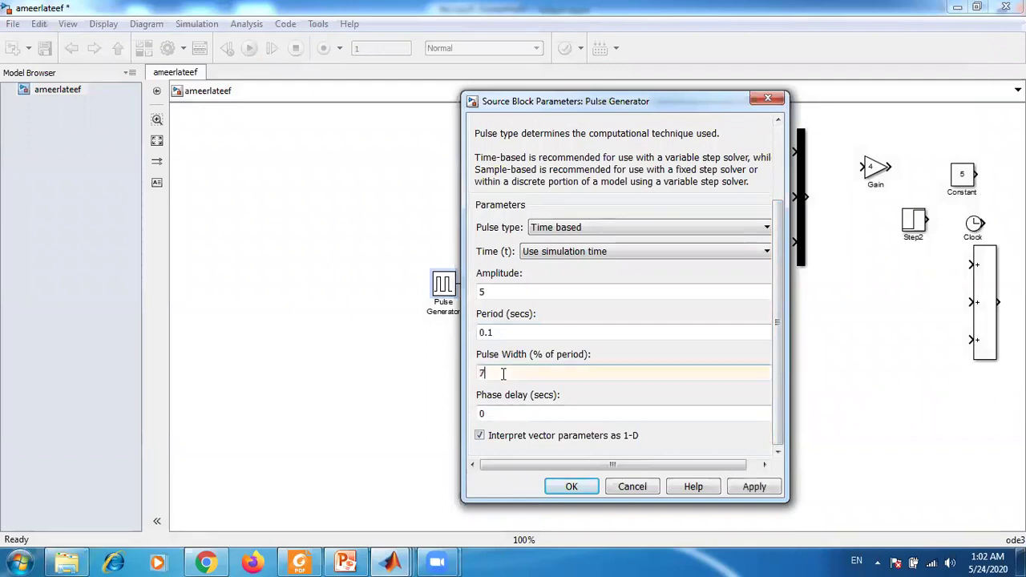
{"action": "left_click", "coordinate": [572, 495]}
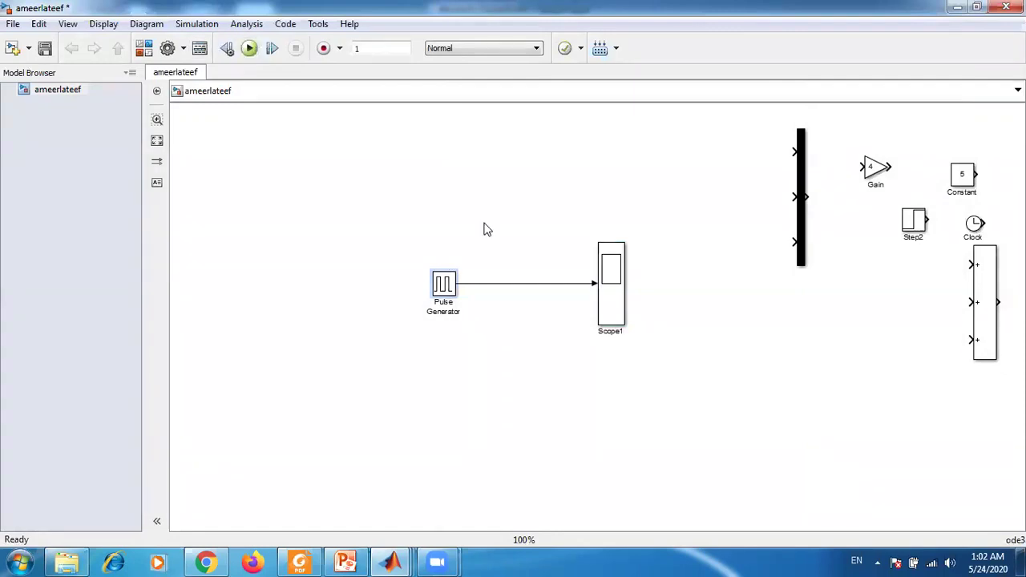
Step: Show the widened pulse train in Scope1, autoscale it and reapply y-axis limits of -2 and 10
{"action": "double_click", "coordinate": [613, 277]}
{"action": "right_click", "coordinate": [249, 181]}
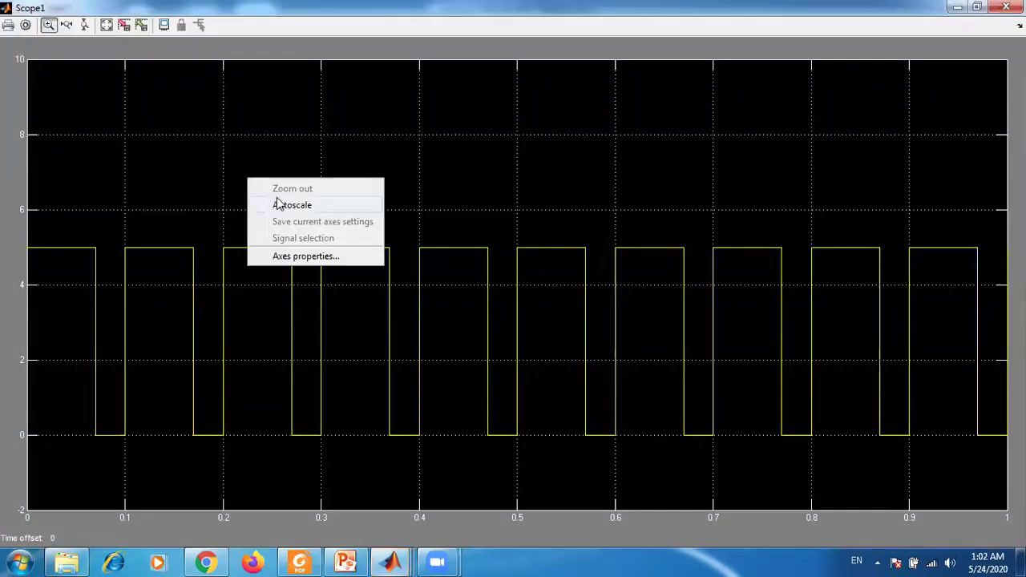
{"action": "left_click", "coordinate": [278, 204]}
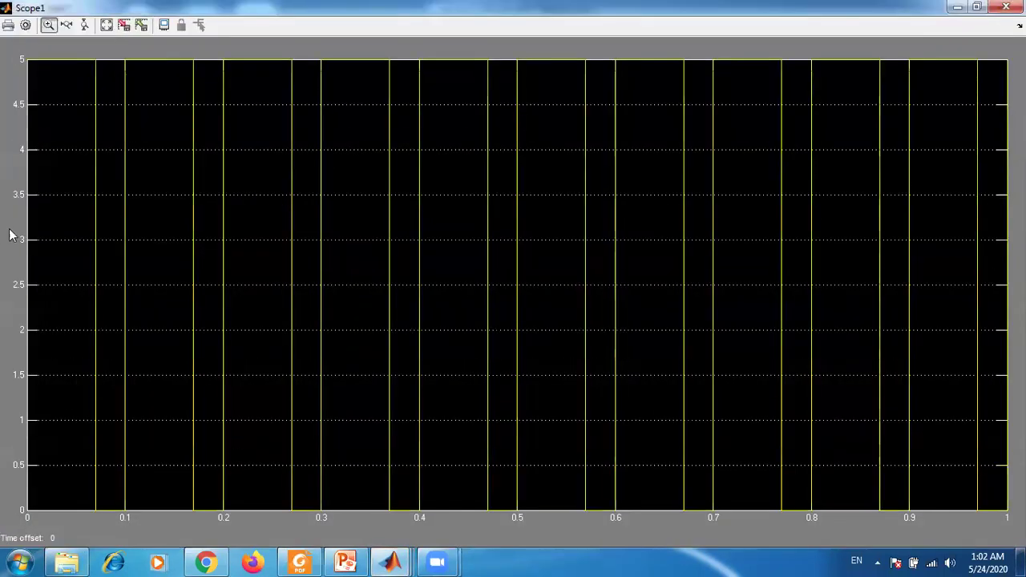
{"action": "right_click", "coordinate": [89, 251]}
{"action": "left_click", "coordinate": [135, 328]}
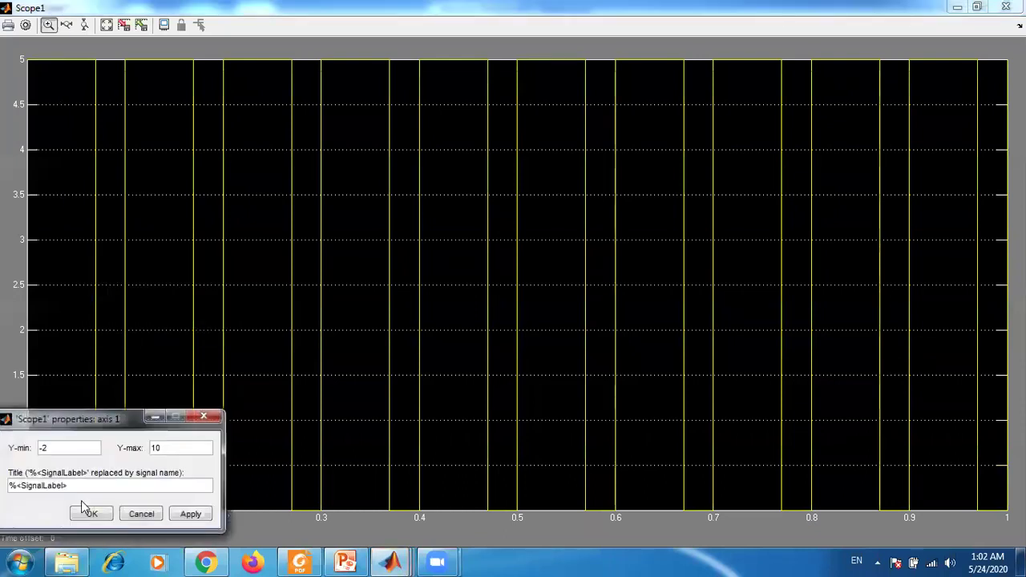
{"action": "left_click", "coordinate": [90, 514]}
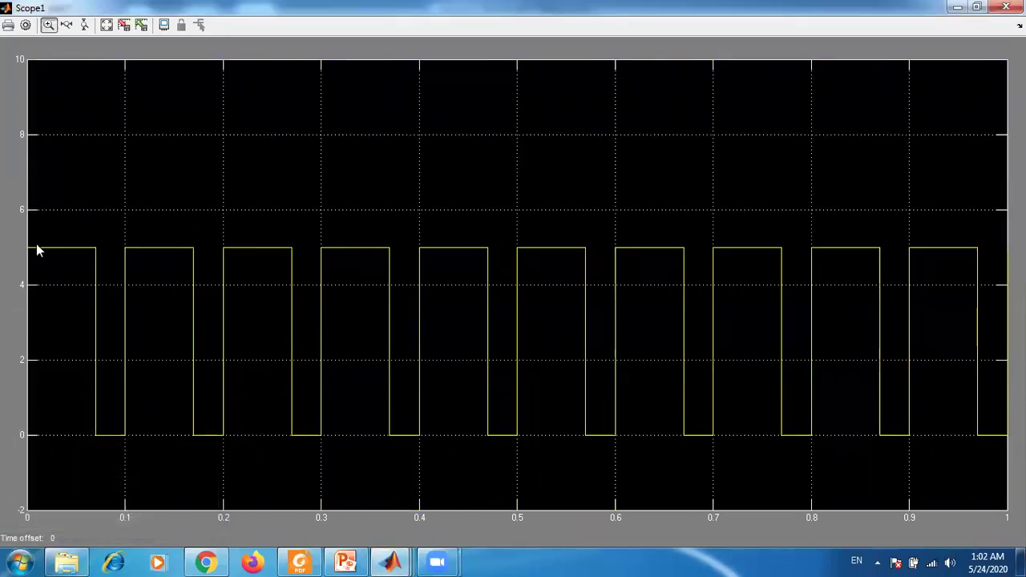